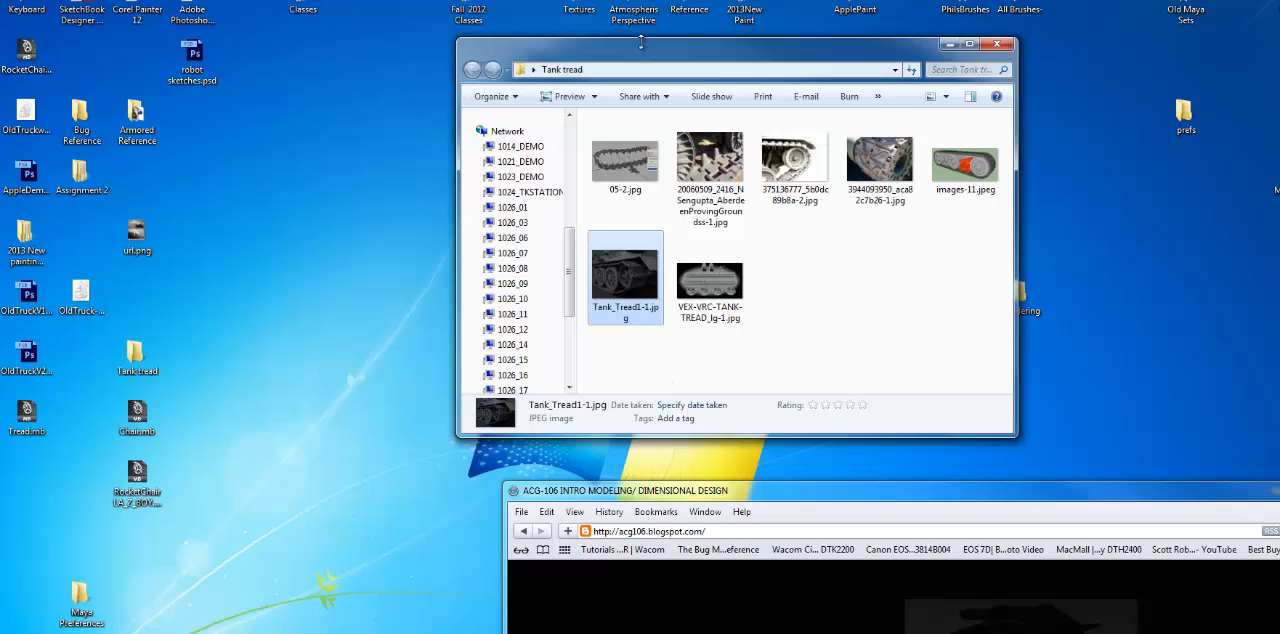
Step: Uncover the tank tread image search results and examine the heavy tank track photo
left_click(635, 164)
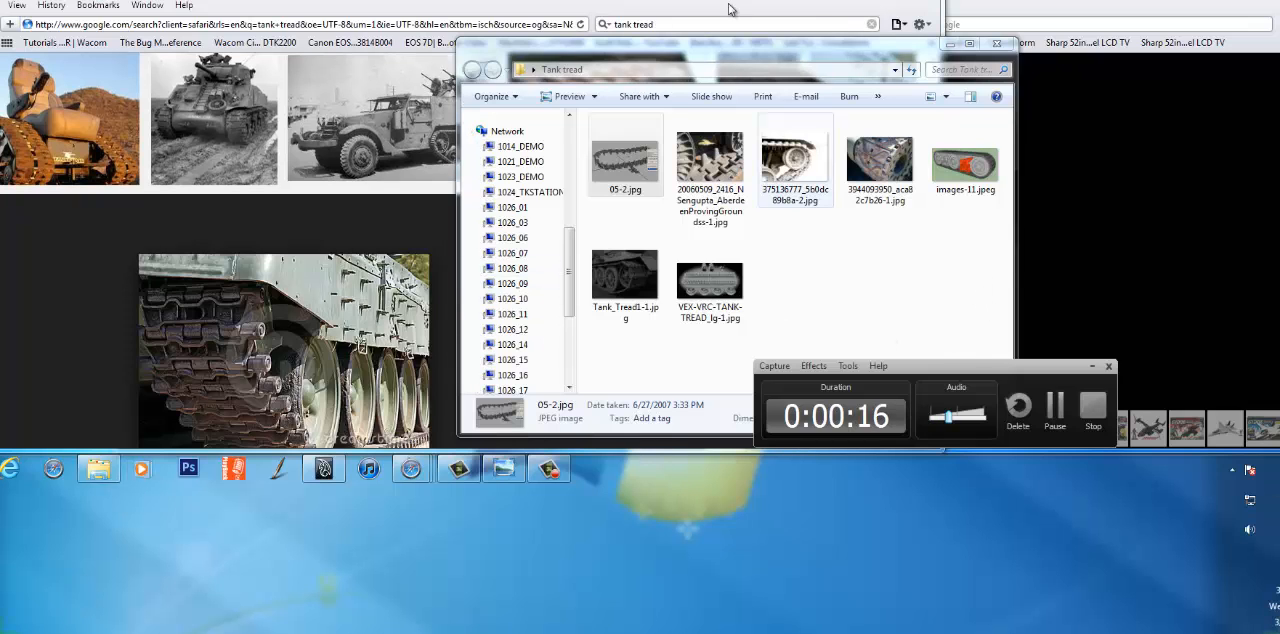
left_click_drag(900, 49, 749, 597)
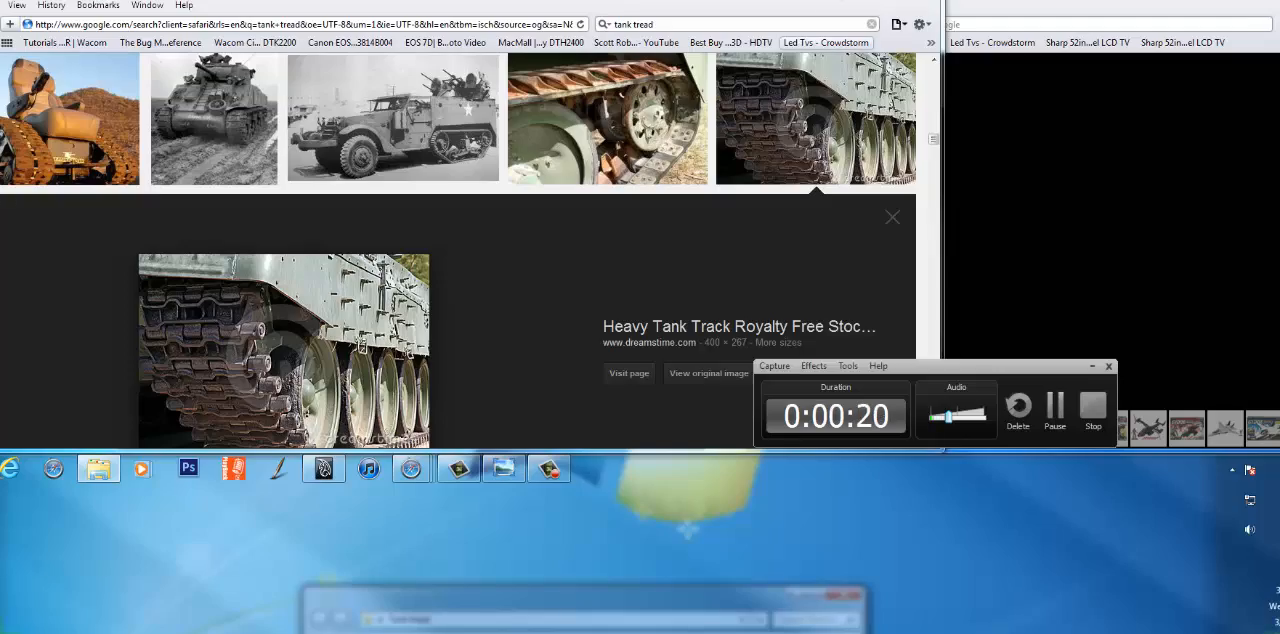
left_click_drag(800, 2, 972, 70)
scroll(552, 428, "down", 1)
scroll(552, 428, "down", 3)
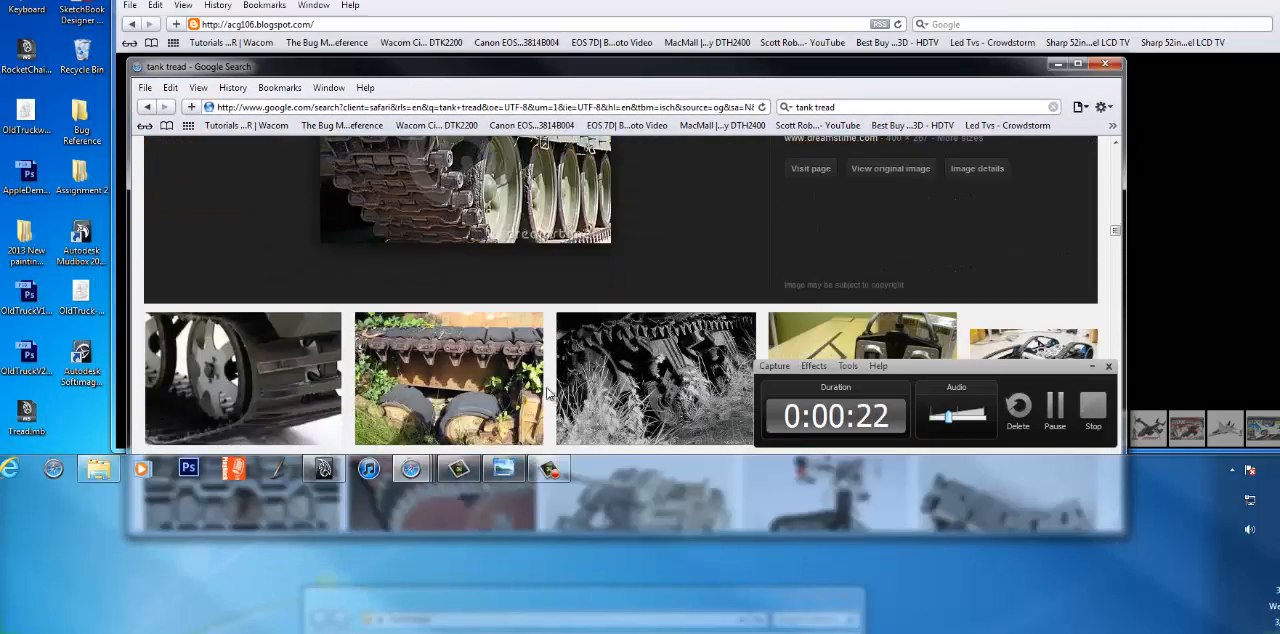
scroll(552, 428, "up", 3)
scroll(552, 428, "down", 1)
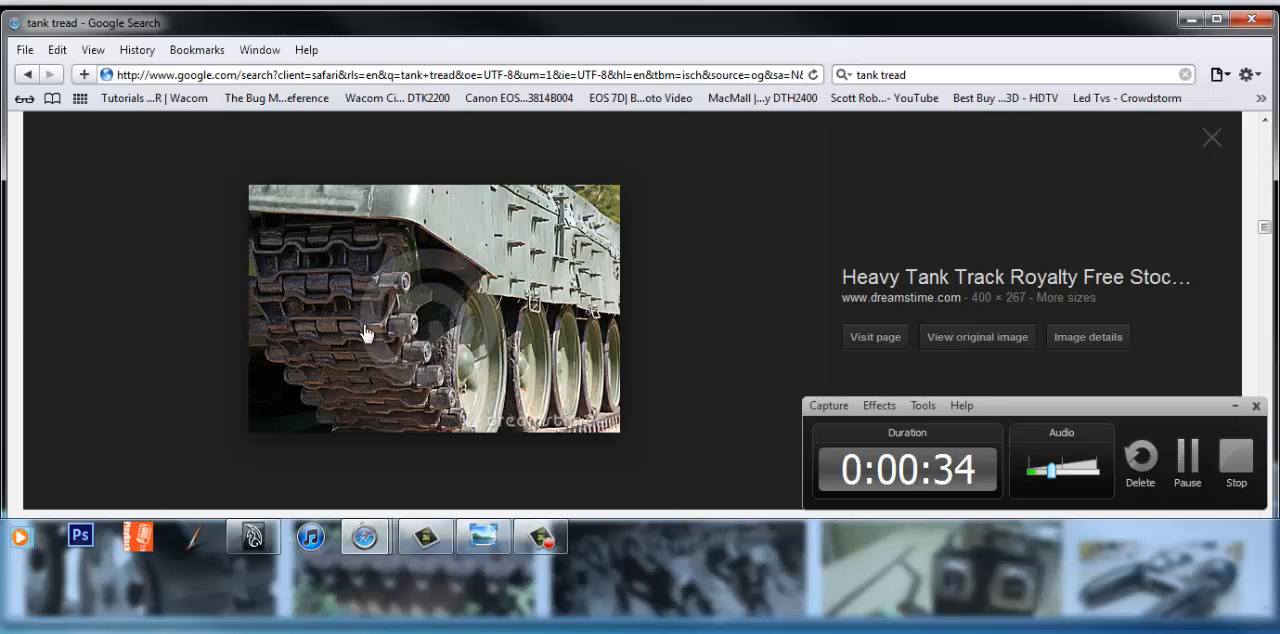
scroll(395, 302, "down", 5)
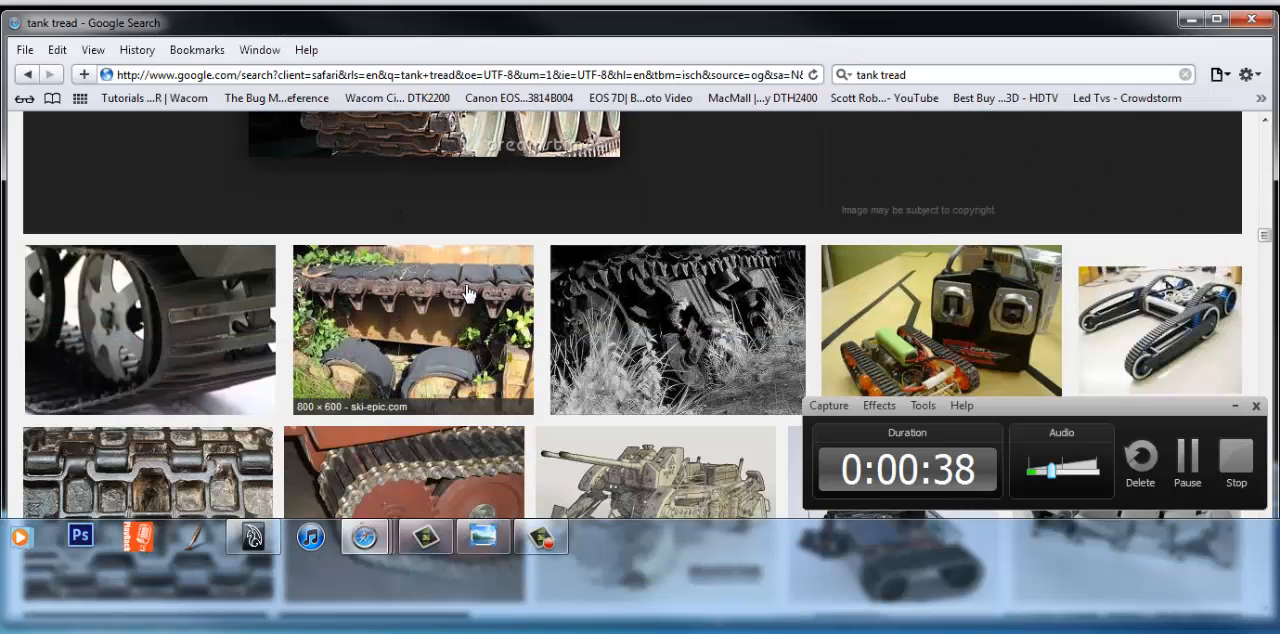
Step: Preview the vine-covered tank tread photo from ski-epic.com and examine its links and guide teeth
left_click(476, 289)
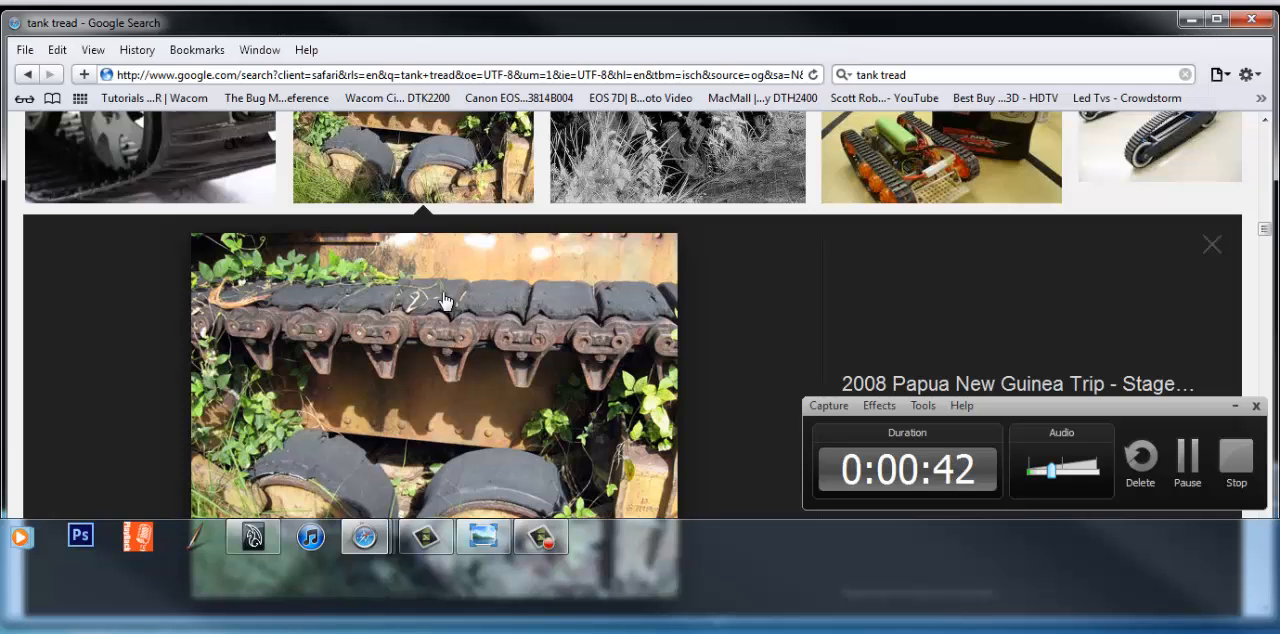
scroll(445, 340, "down", 3)
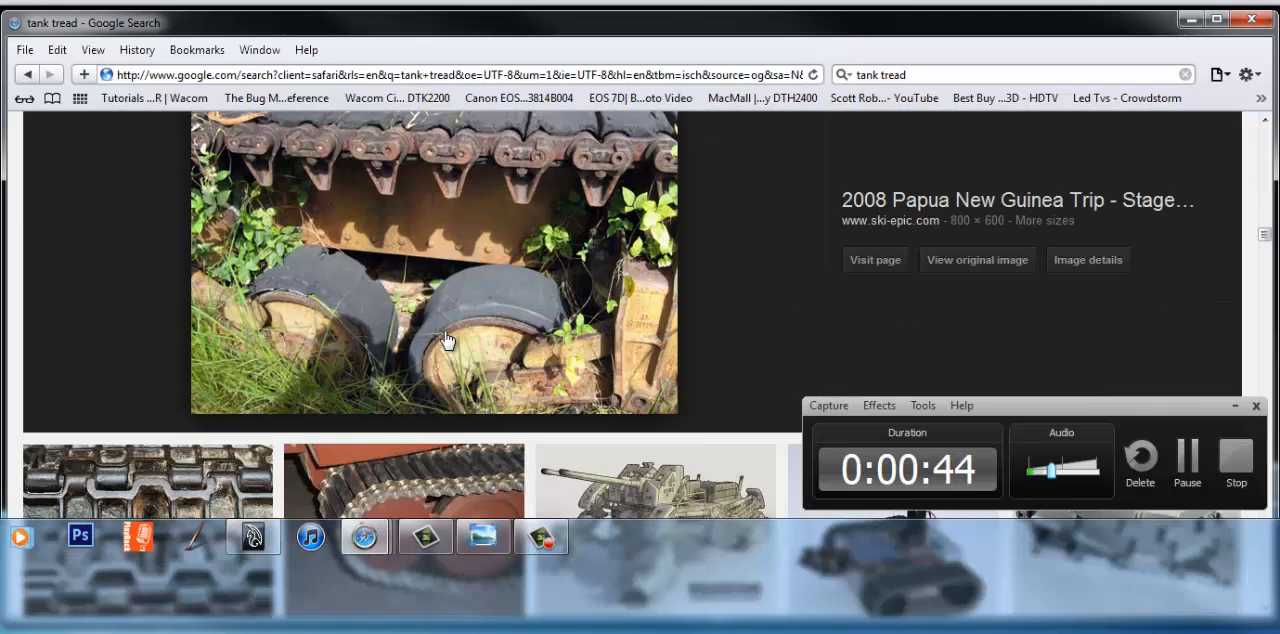
scroll(447, 341, "down", 3)
scroll(400, 330, "up", 5)
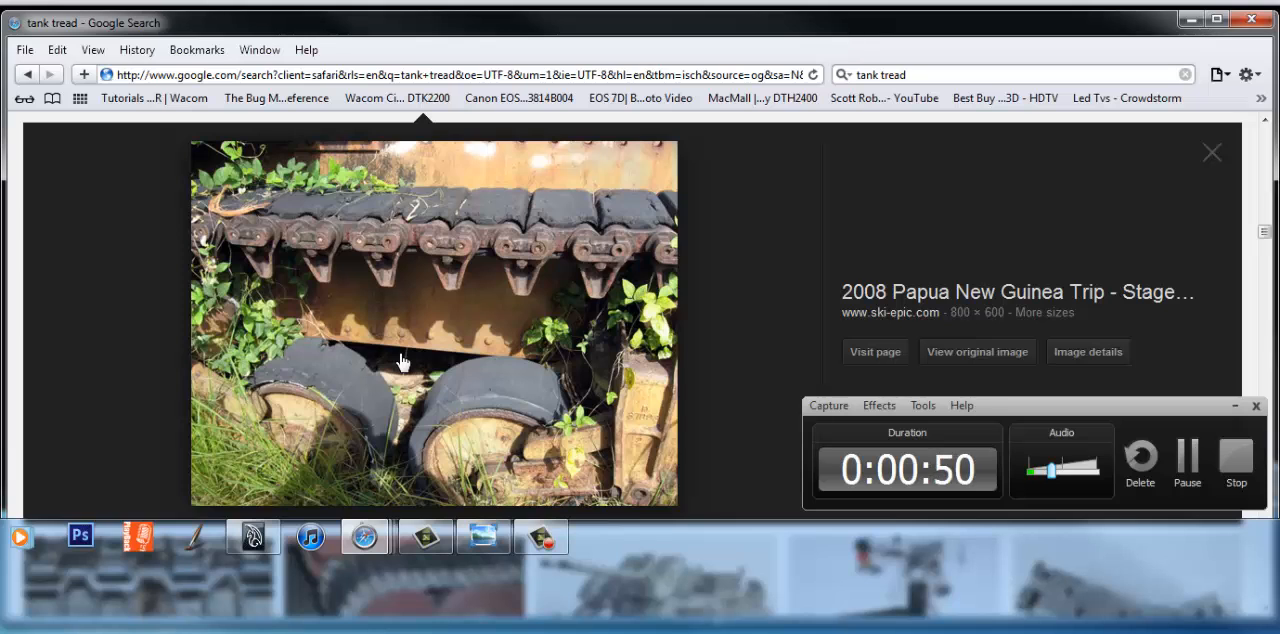
scroll(497, 289, "up", 3)
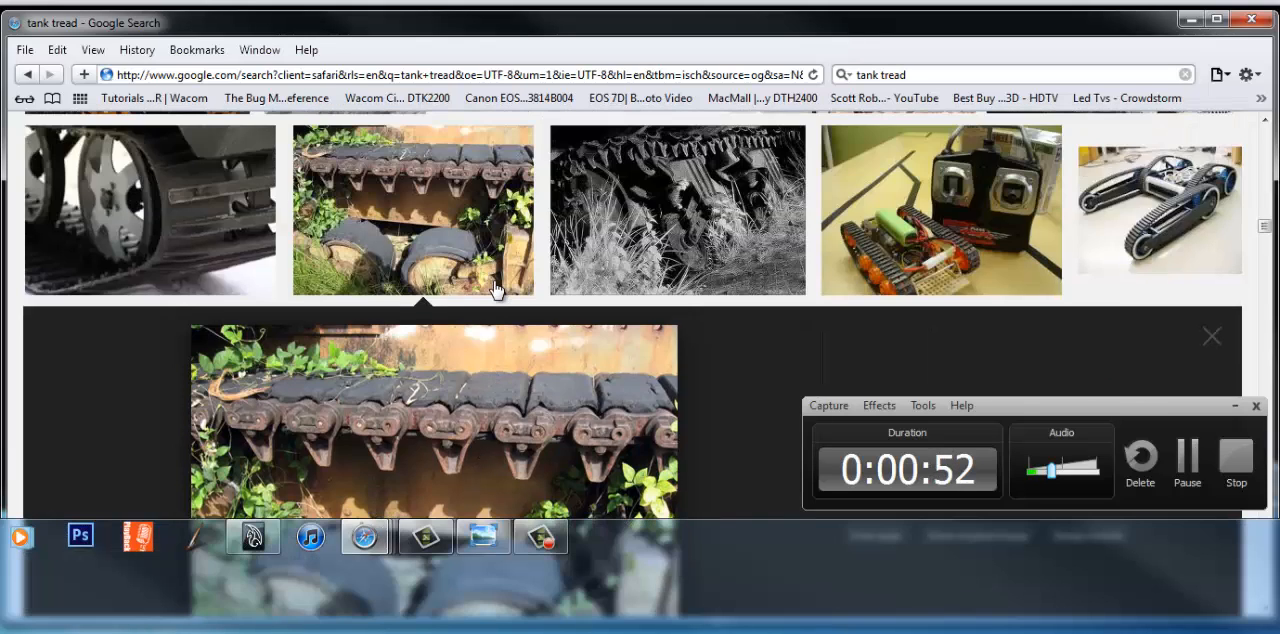
scroll(497, 289, "up", 5)
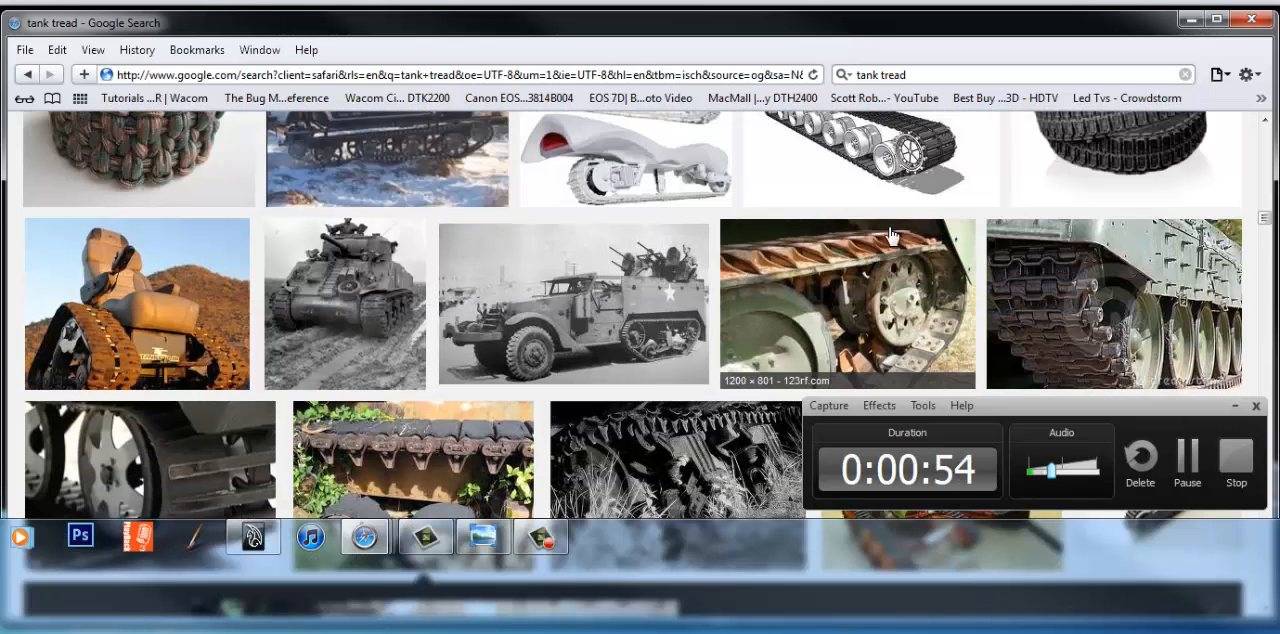
Step: Preview the Tank 3 tread close-up and the tracked chair photo, examining how their treads are built
left_click(845, 262)
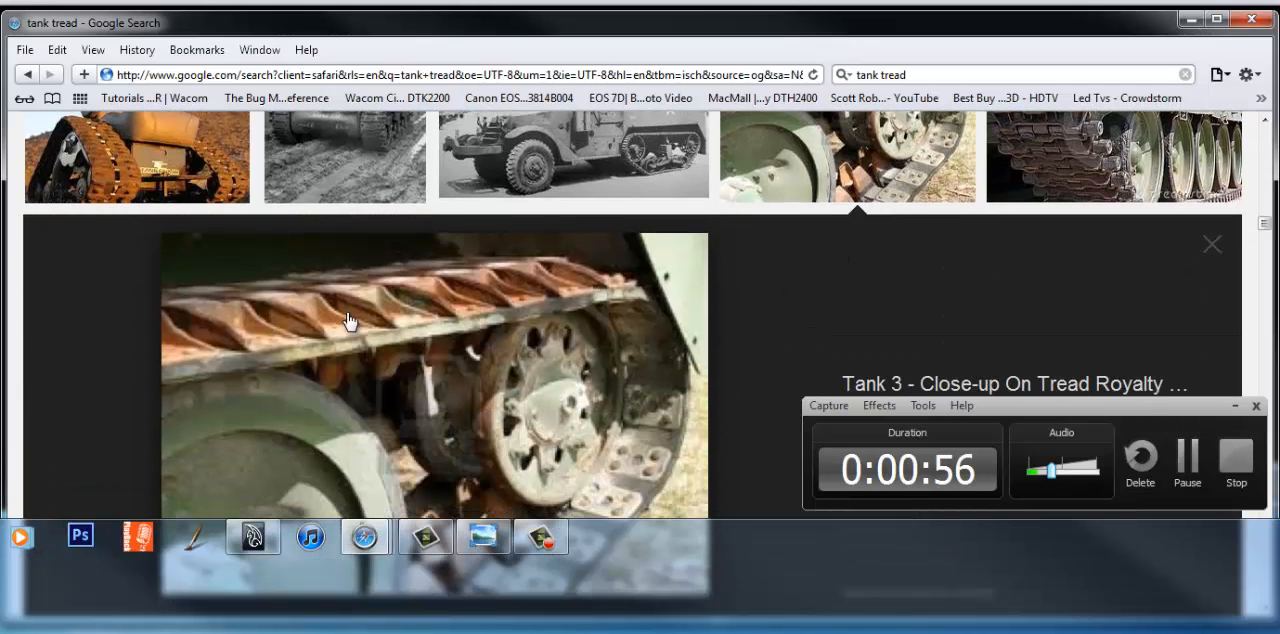
left_click(86, 185)
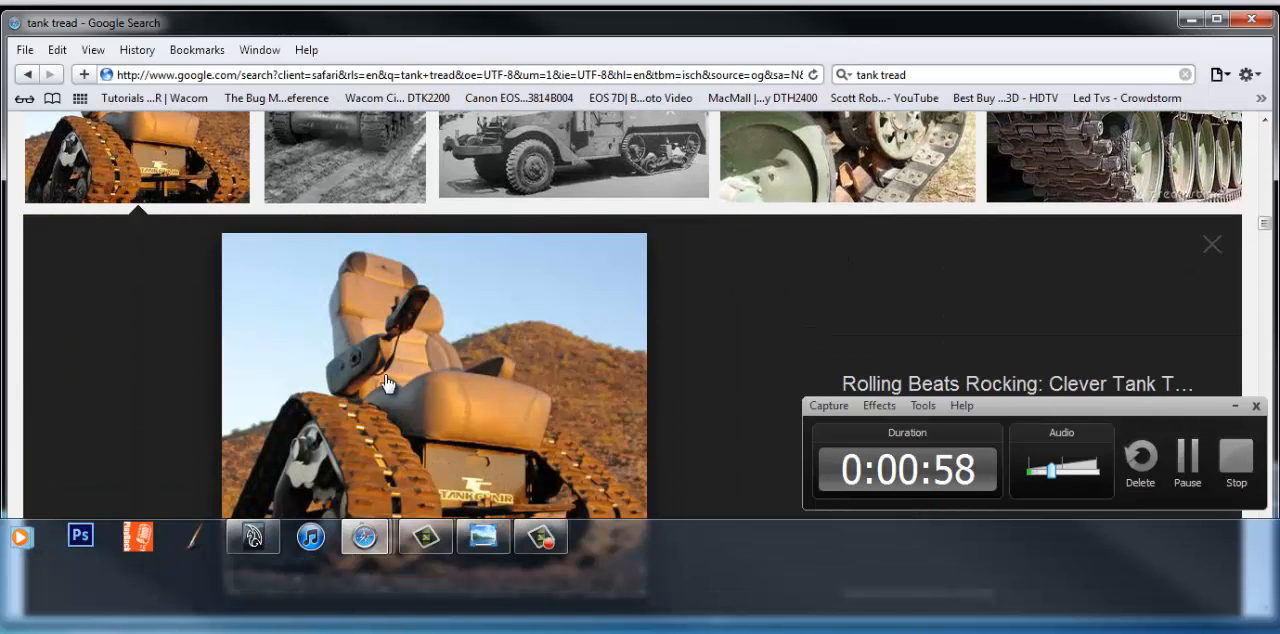
scroll(390, 383, "down", 3)
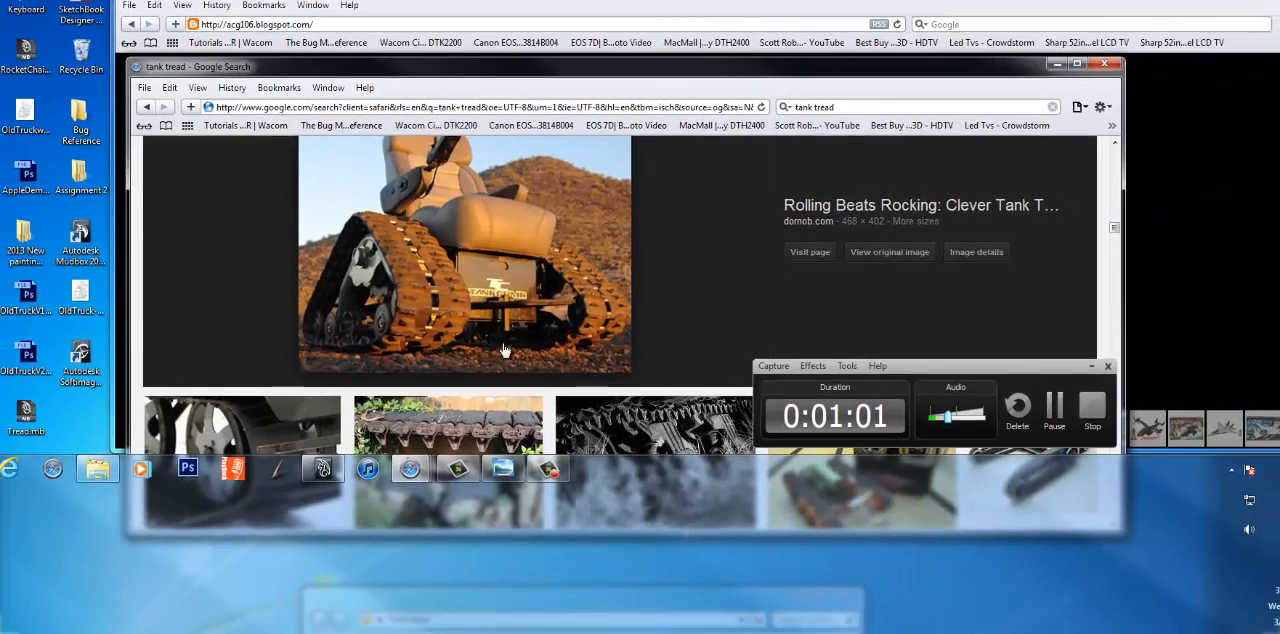
scroll(497, 380, "up", 3)
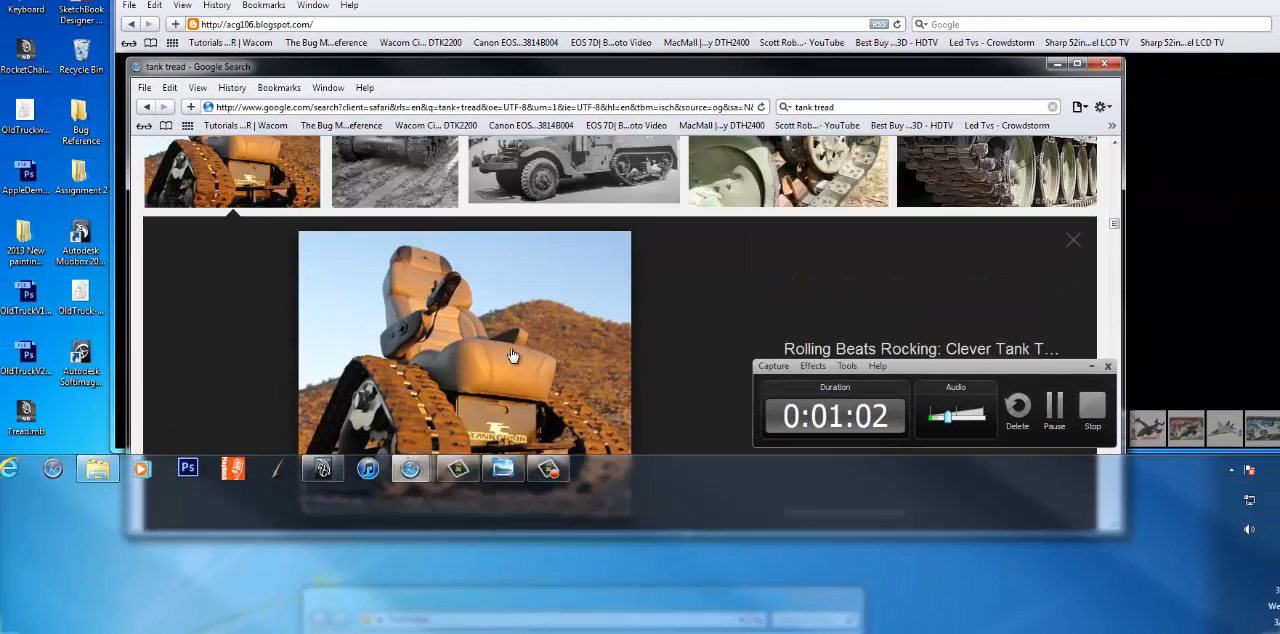
scroll(501, 383, "down", 3)
scroll(515, 357, "down", 1)
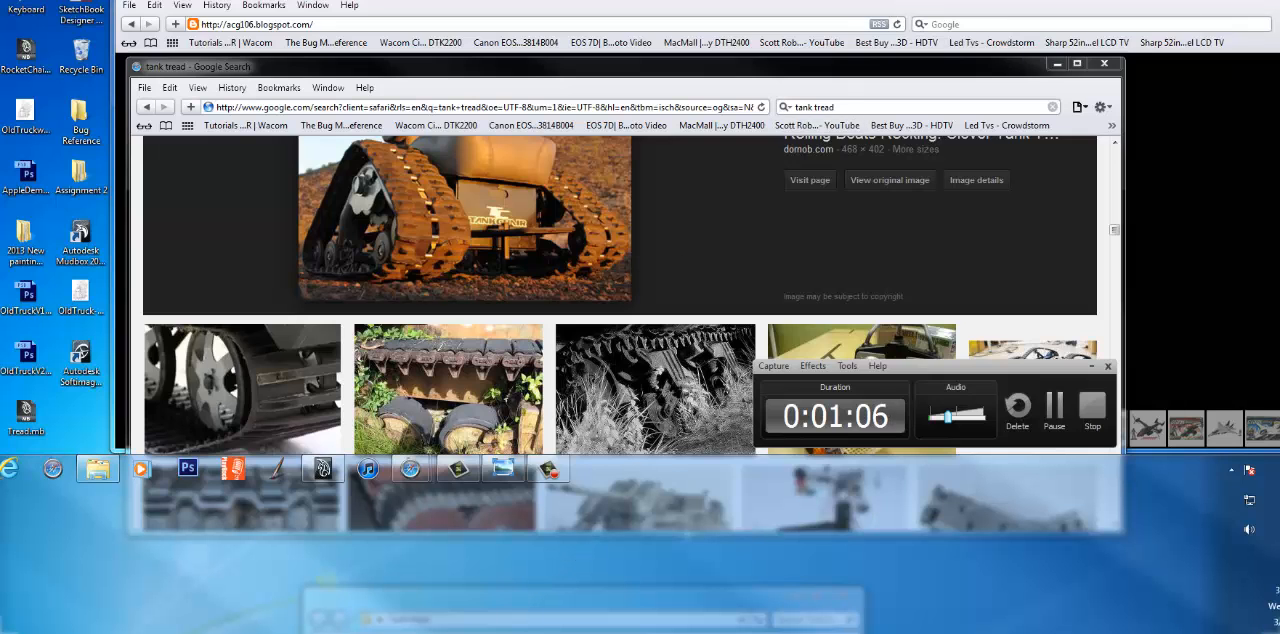
Step: Move the tank tread search window aside to uncover the ACG-106 blog's vehicle gallery
left_click(985, 26)
left_click_drag(1164, 0, 1044, 565)
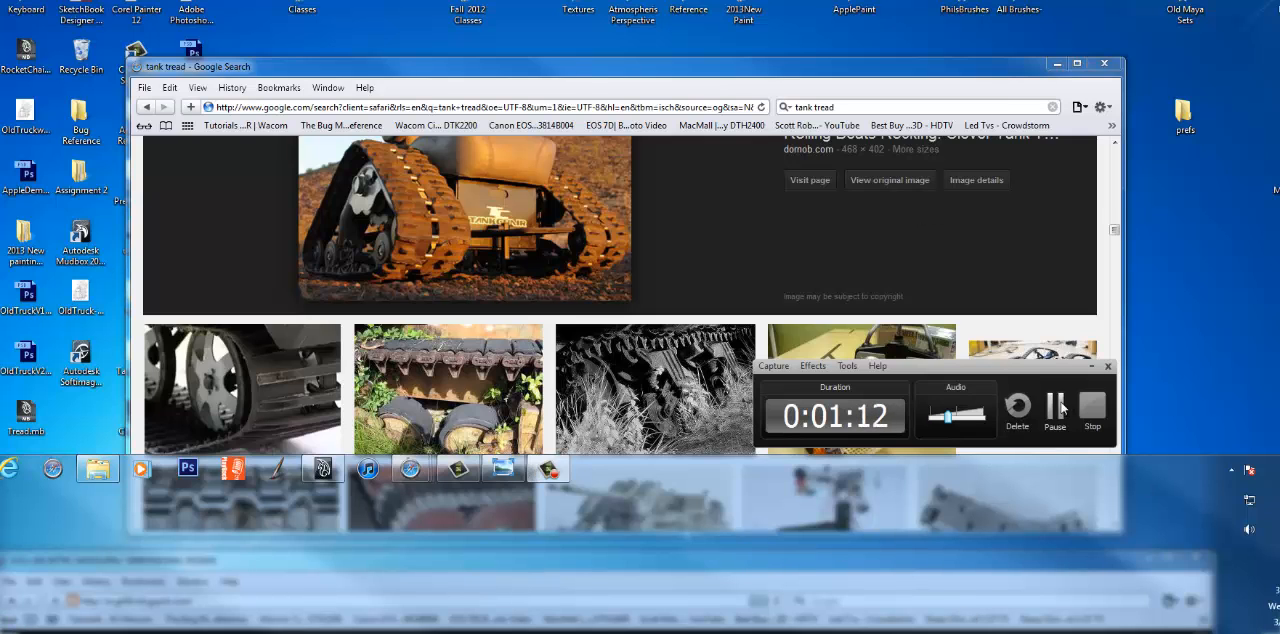
left_click(1054, 405)
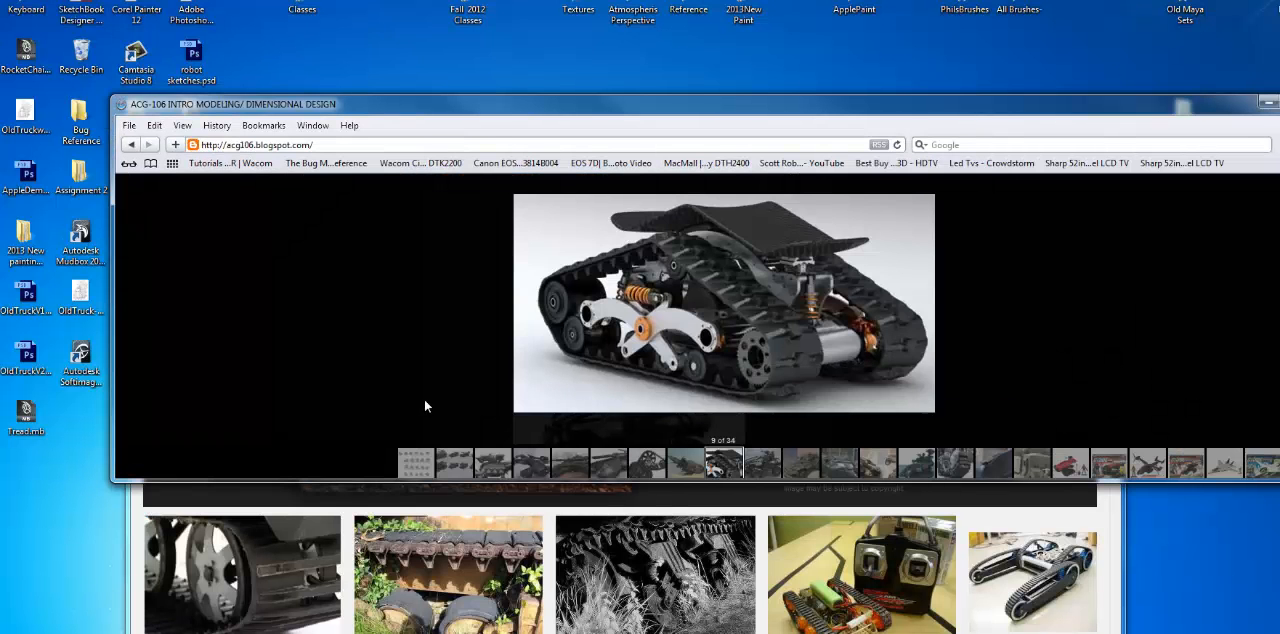
left_click(306, 496)
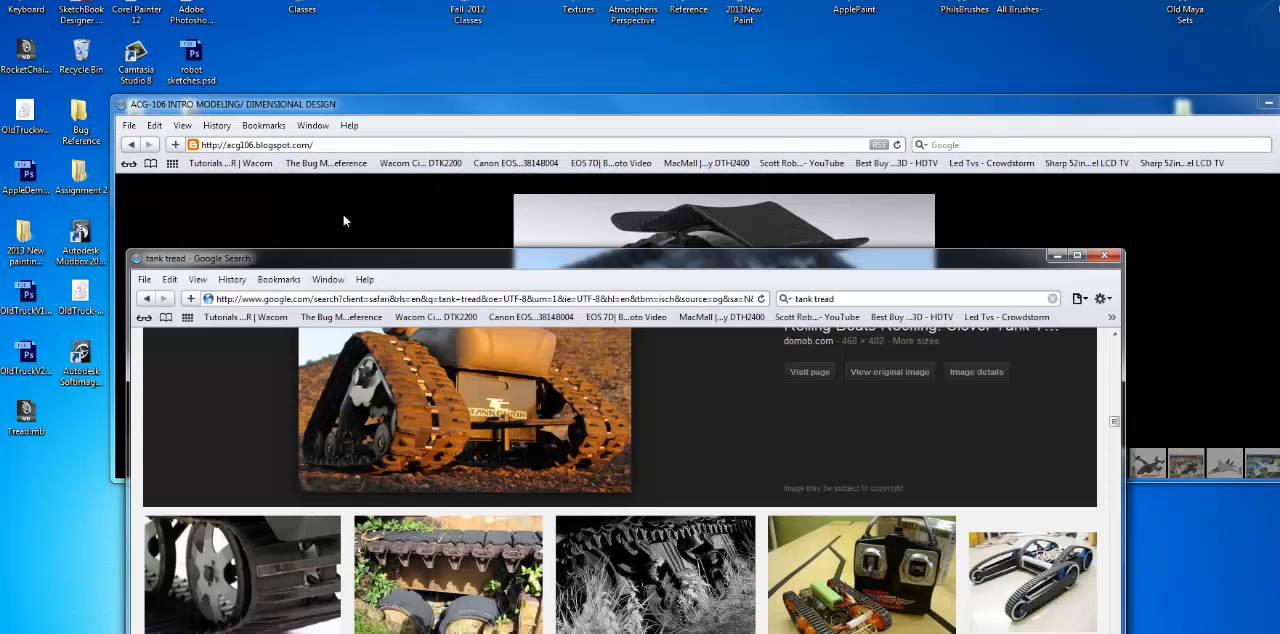
left_click_drag(372, 264, 868, 632)
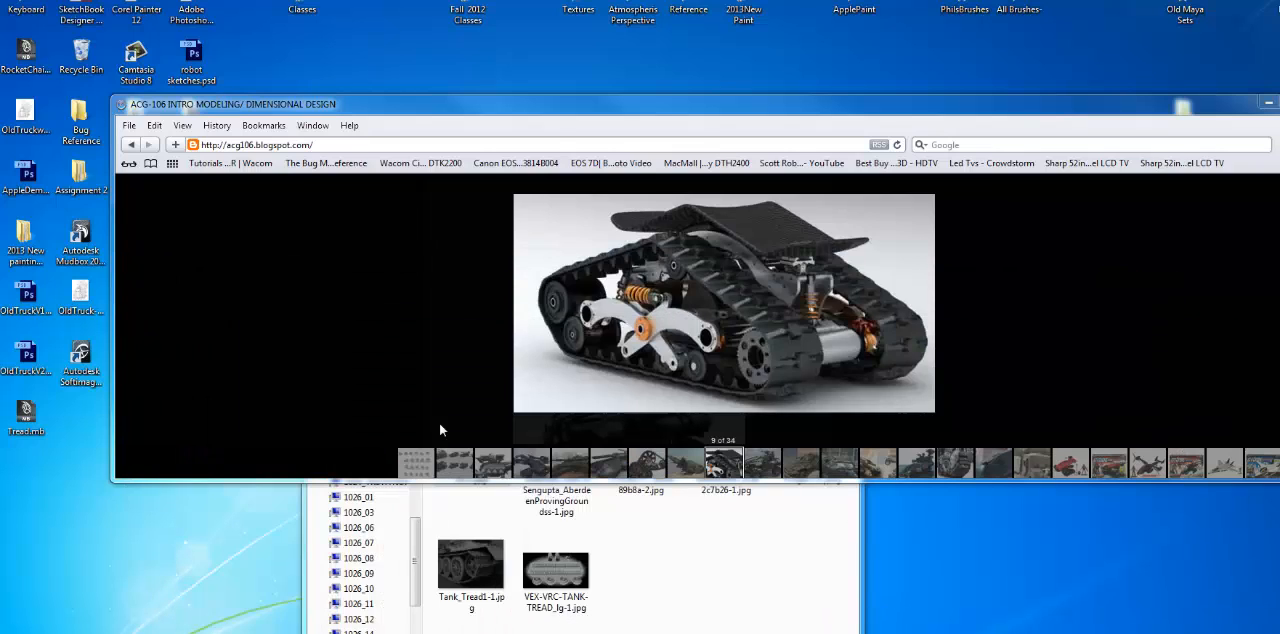
Step: Advance the blog's vehicle gallery from the black tracked vehicle to the tank illustration marked 788
left_click(811, 388)
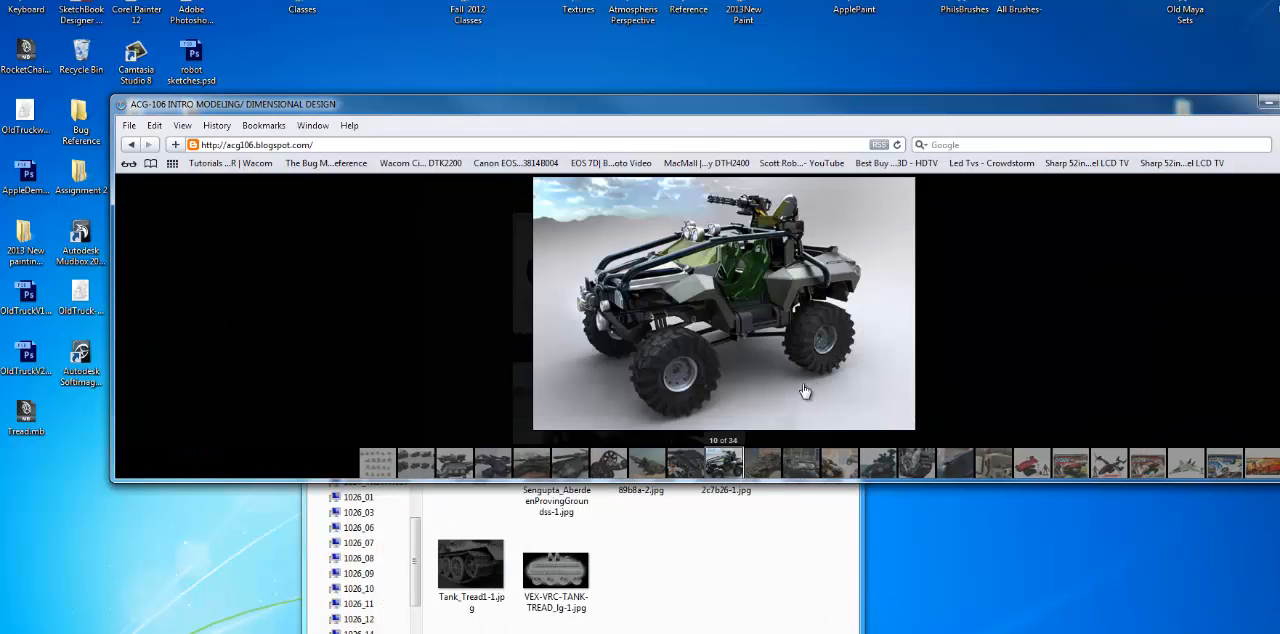
left_click(764, 388)
left_click(755, 394)
left_click(723, 399)
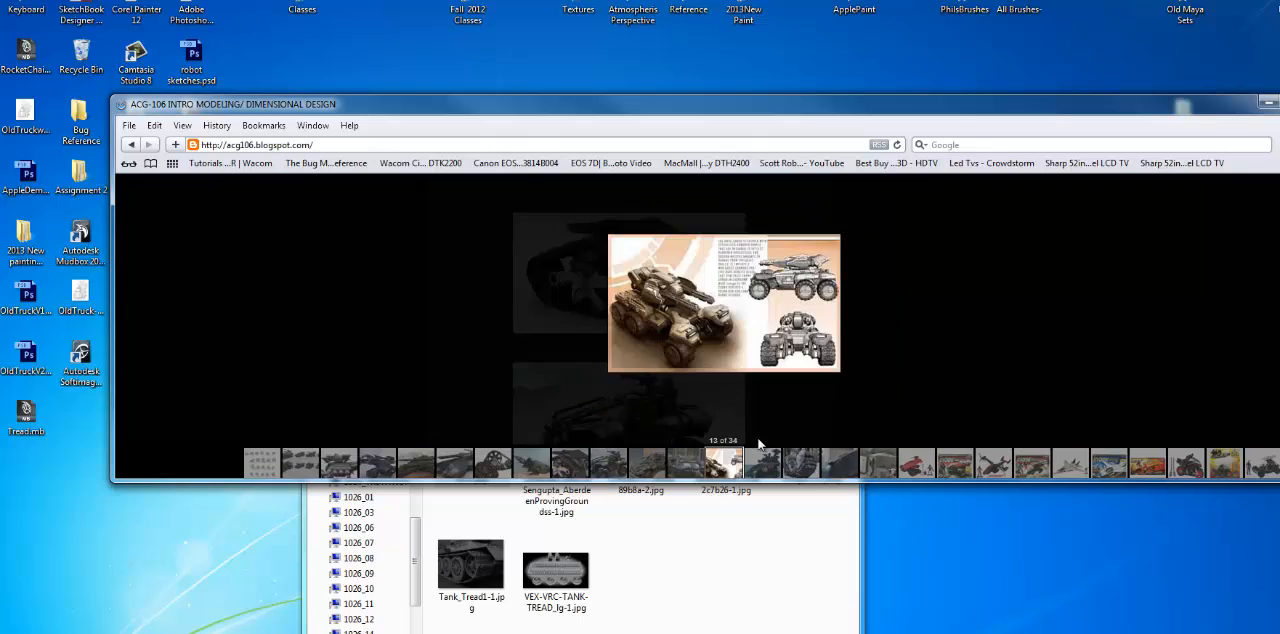
left_click(723, 399)
Step: Open images-11.jpeg from the Tank tread folder and browse forward through the tread reference pictures
left_click(672, 600)
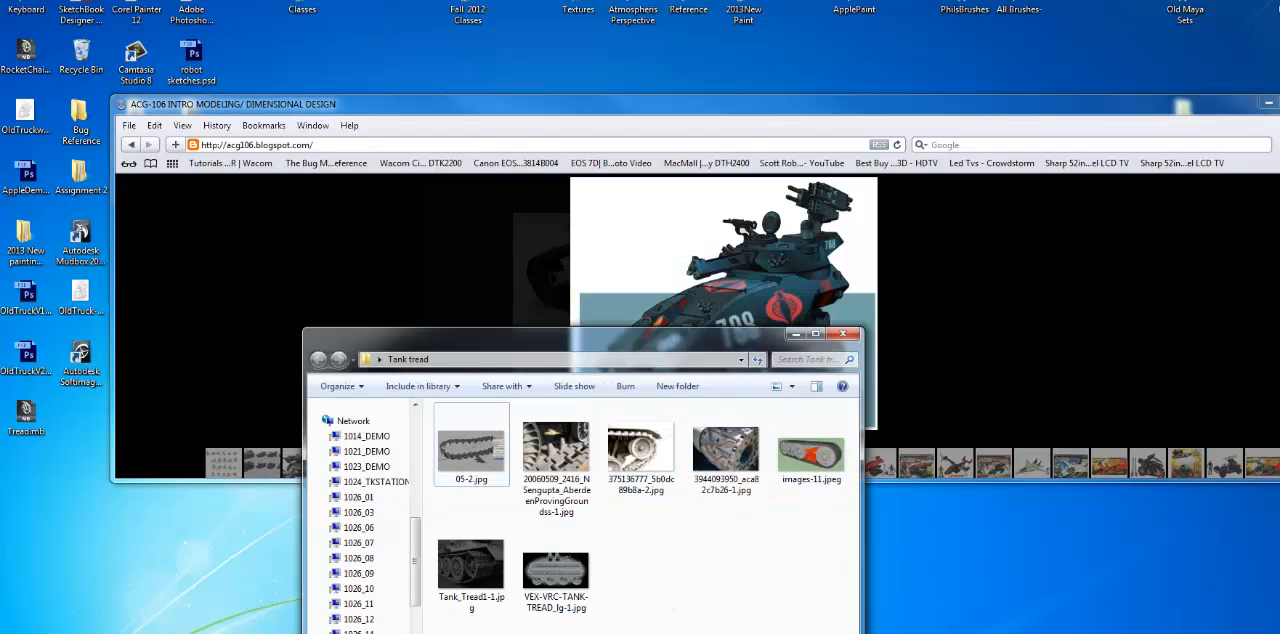
key("ctrl+a")
double_click(815, 452)
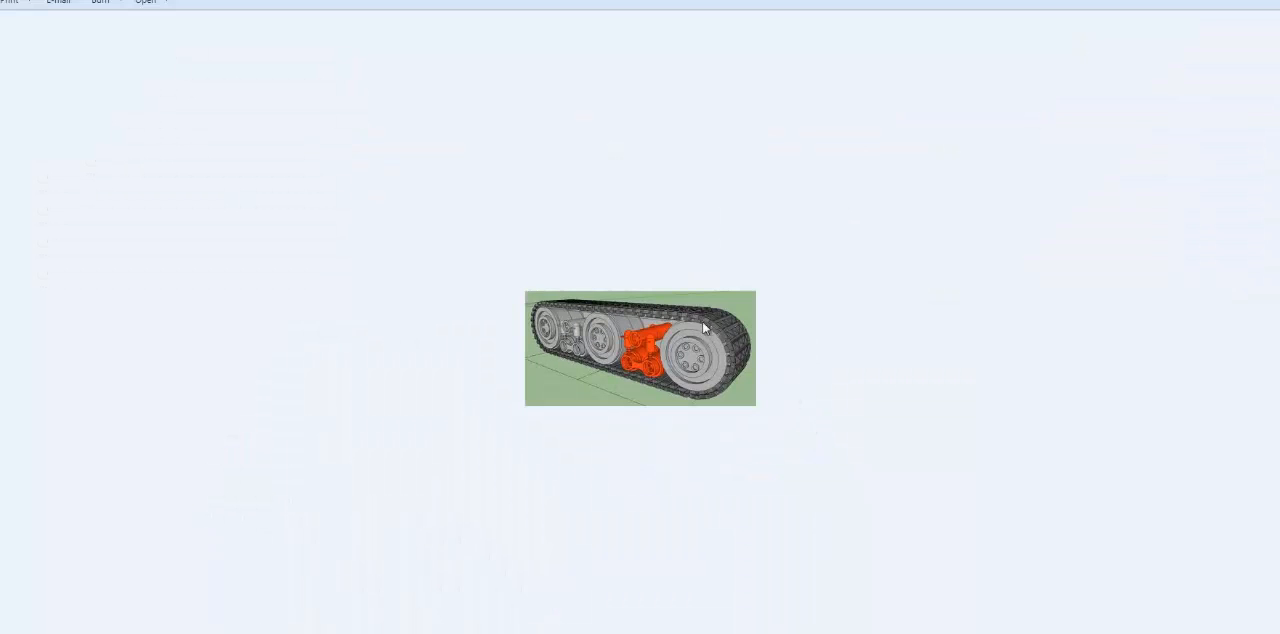
key("Right")
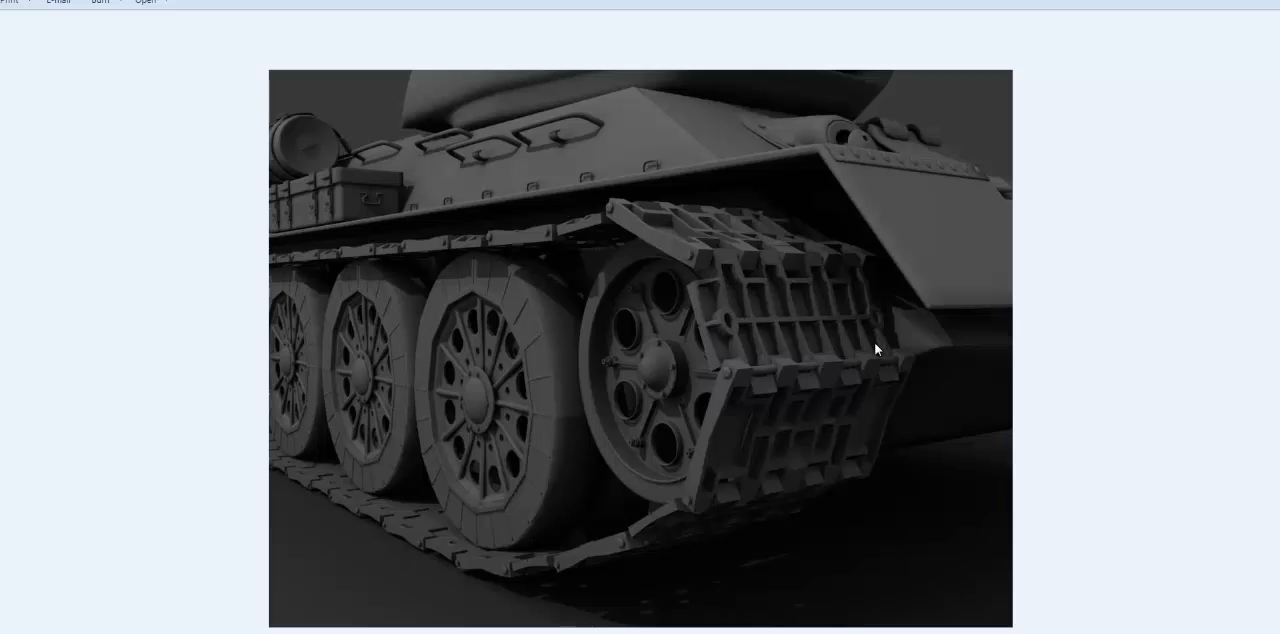
key("Right")
key("Right")
key("Right")
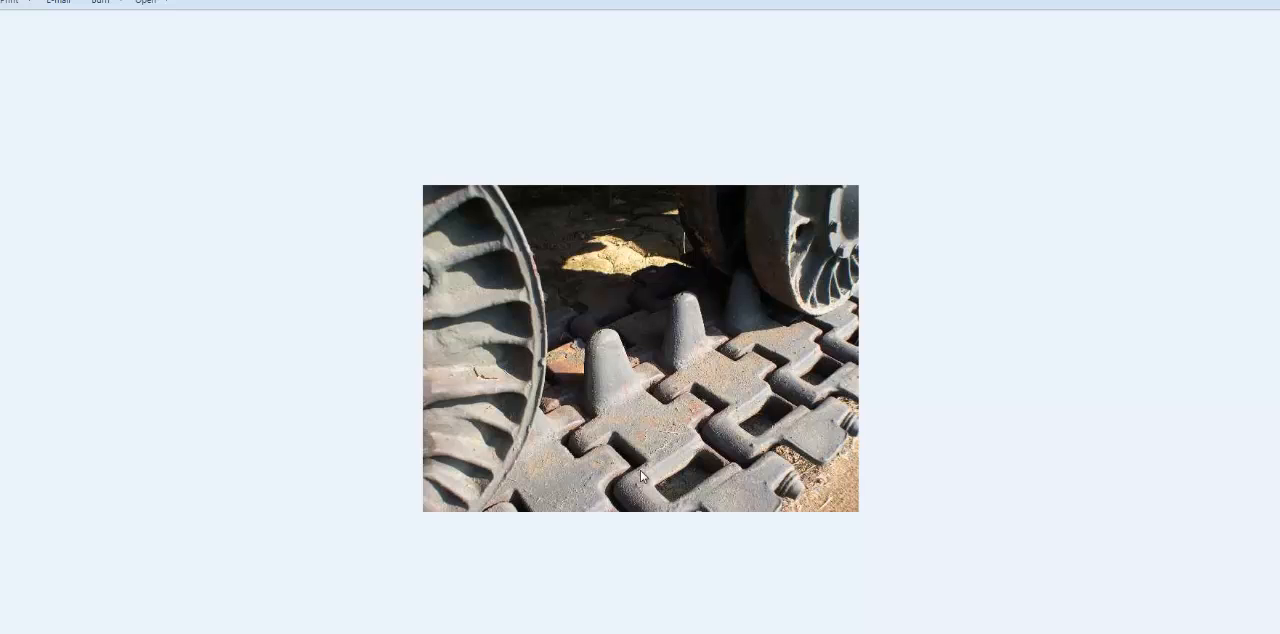
key("Right")
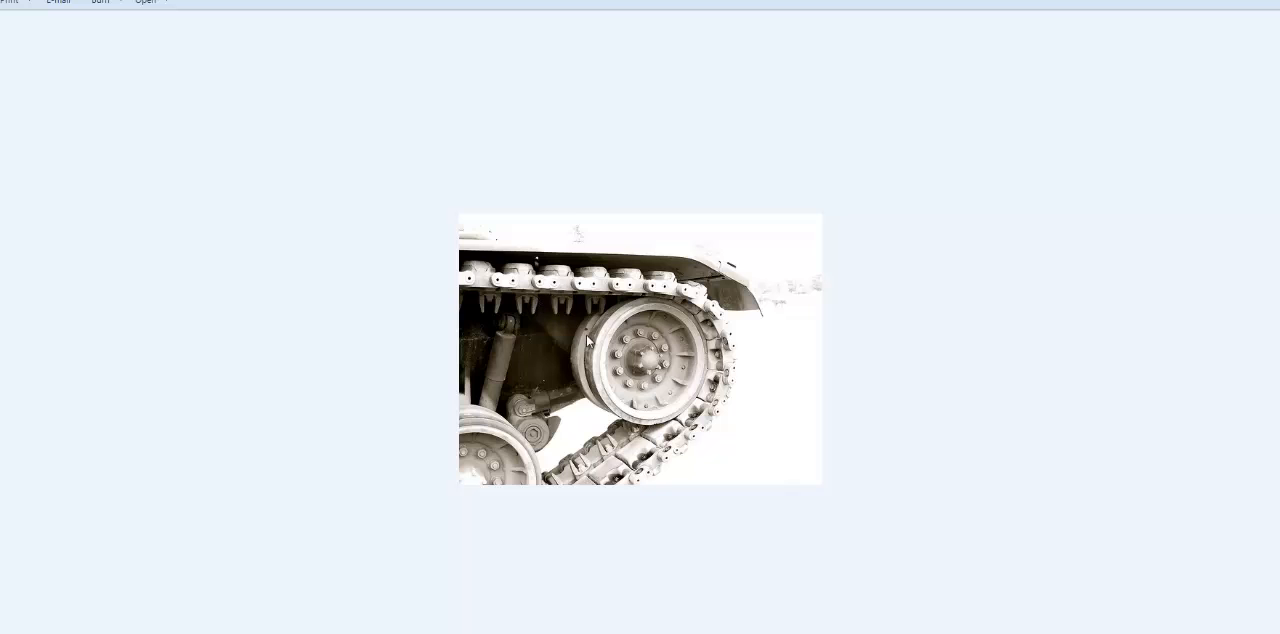
key("Right")
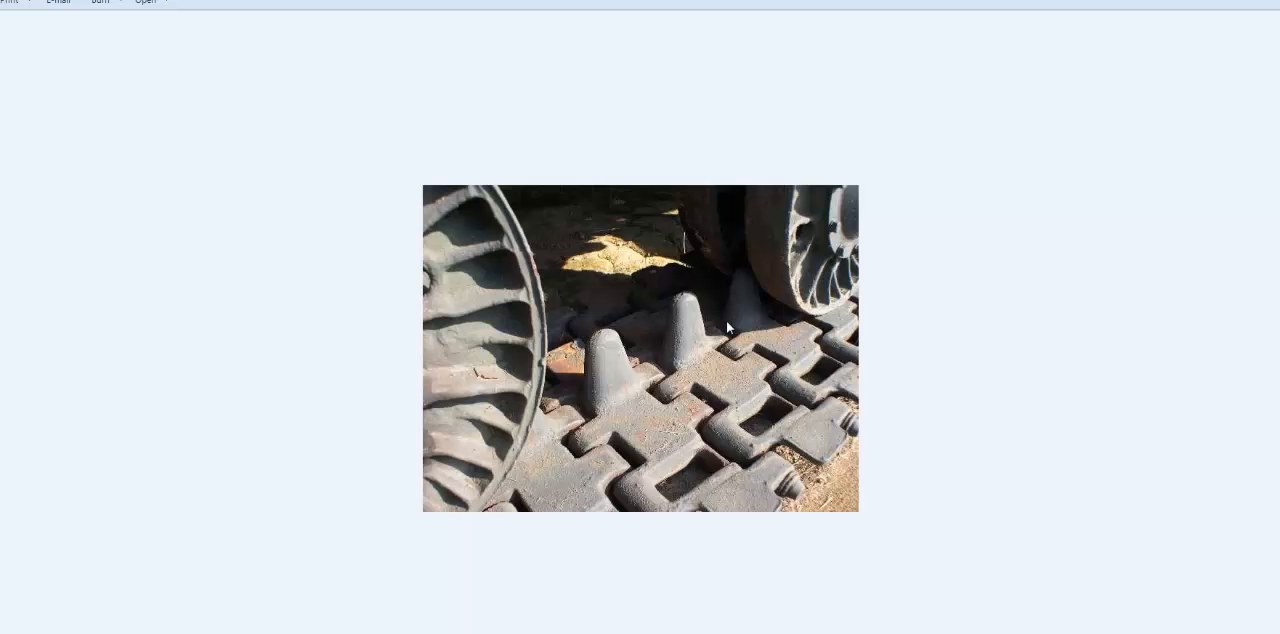
Step: Browse backward through the tread reference pictures, comparing the different link shapes
key("Left")
key("Left")
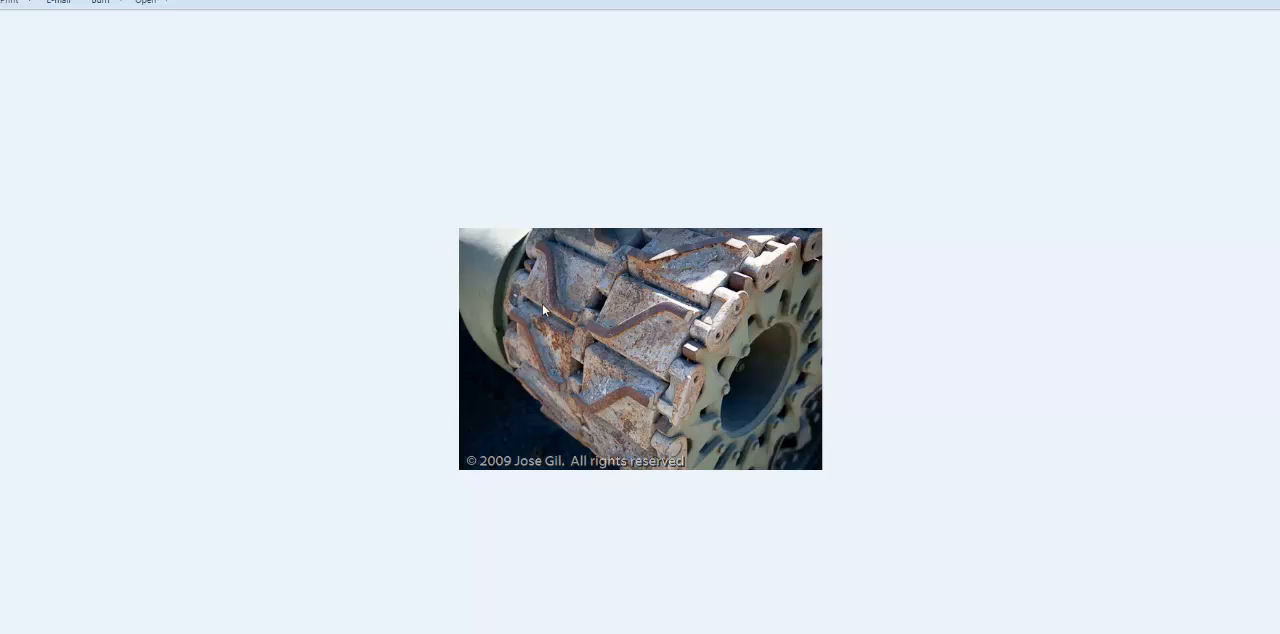
key("Left")
key("Left")
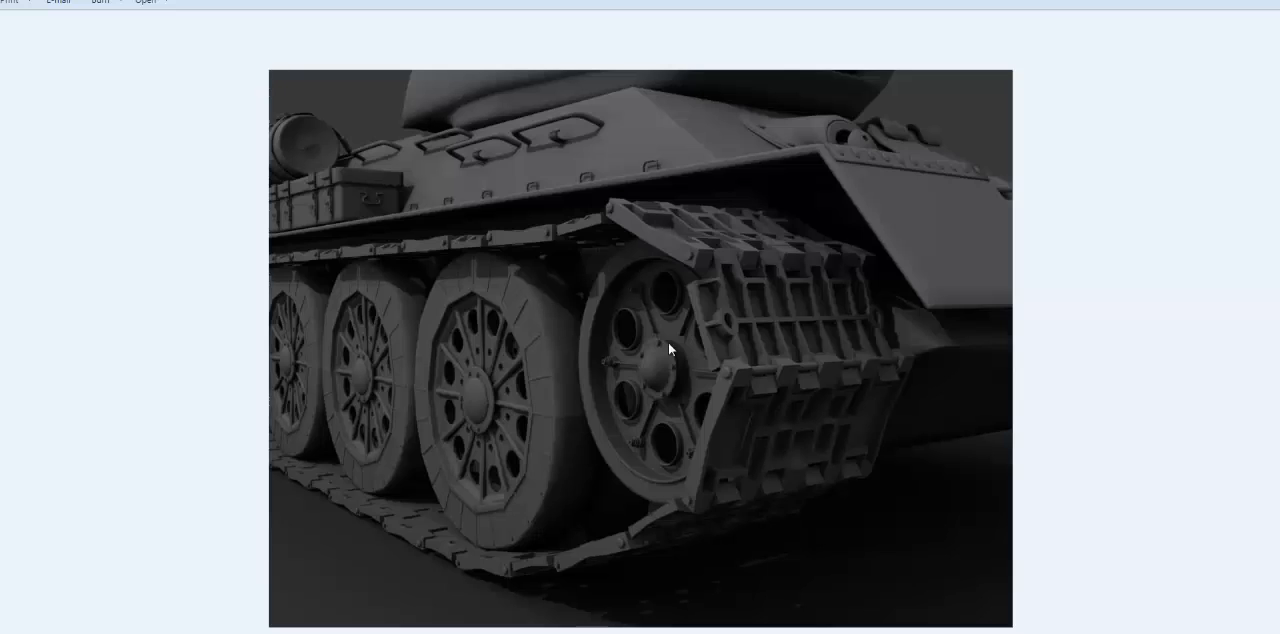
key("Left")
key("Left")
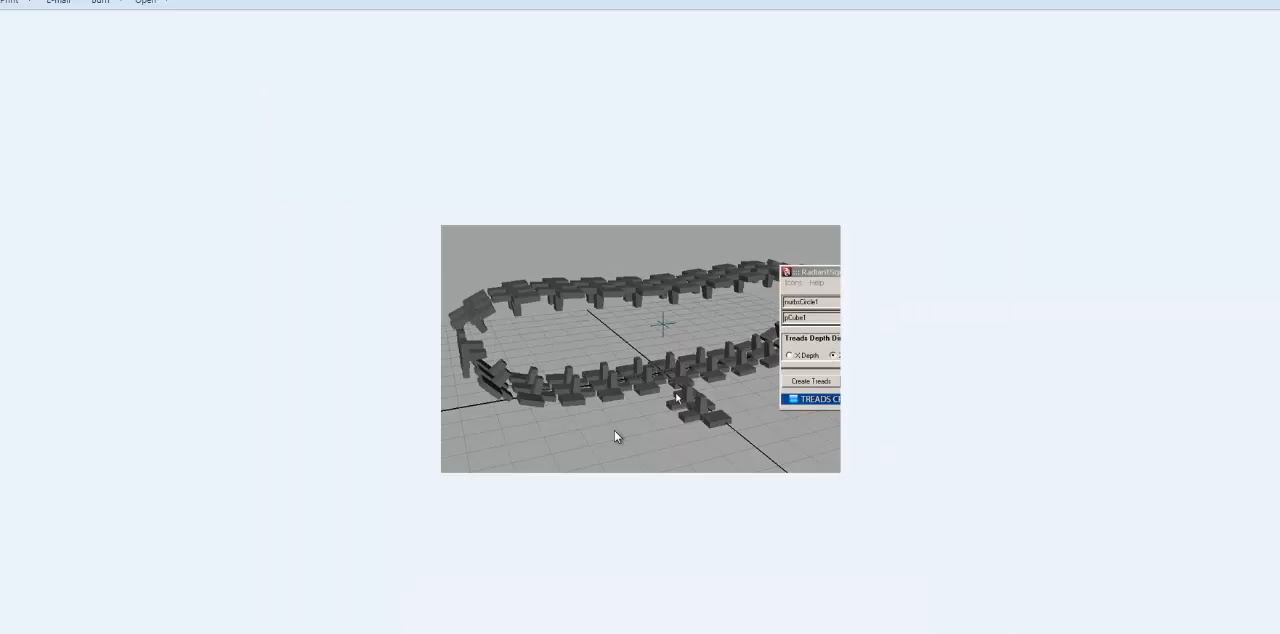
key("Left")
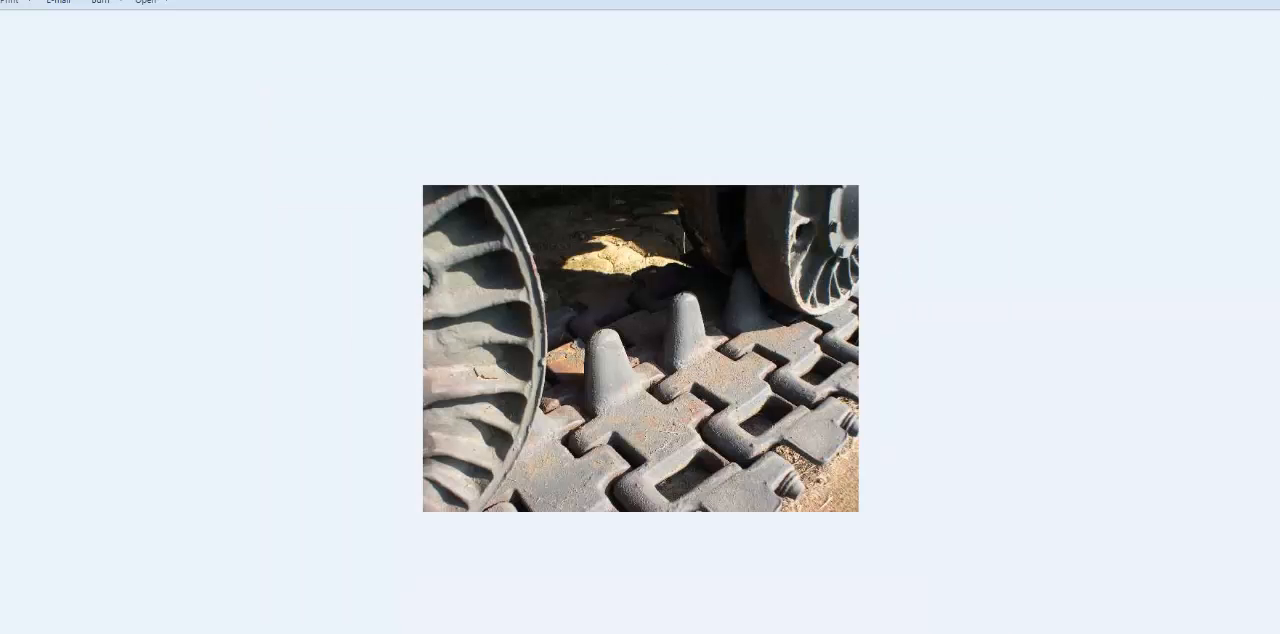
Step: Close the picture viewer, move the Tank tread folder window aside and switch to Maya with the Tread.mb scene
key("alt+F4")
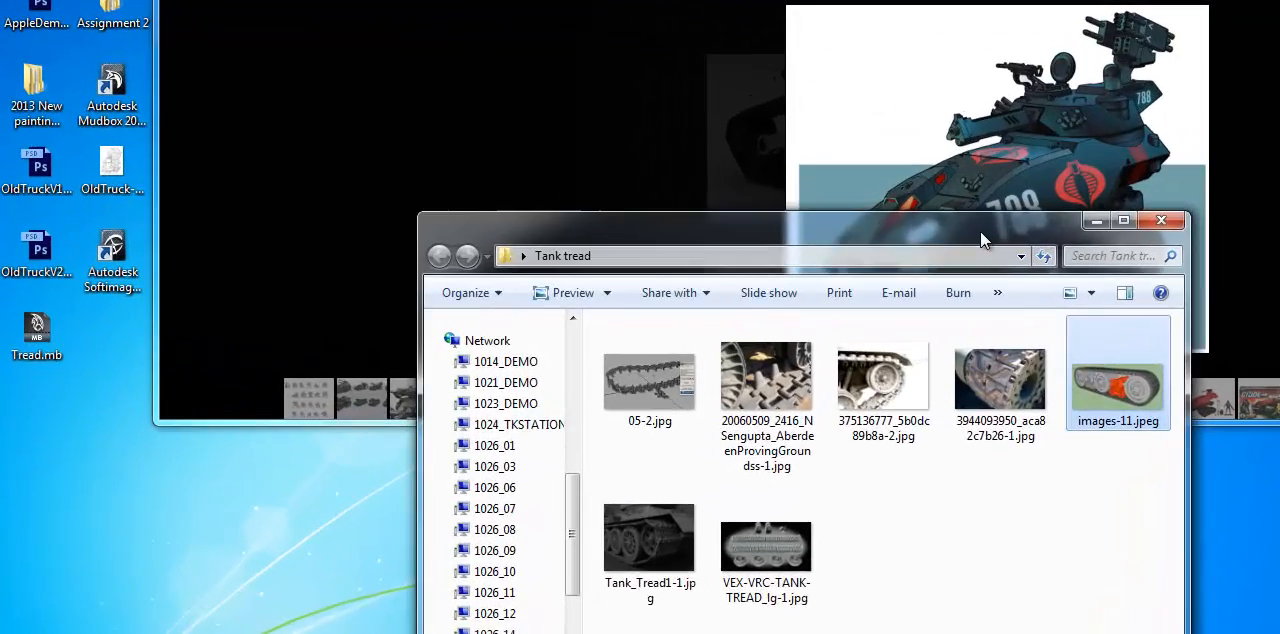
left_click_drag(711, 342, 400, 476)
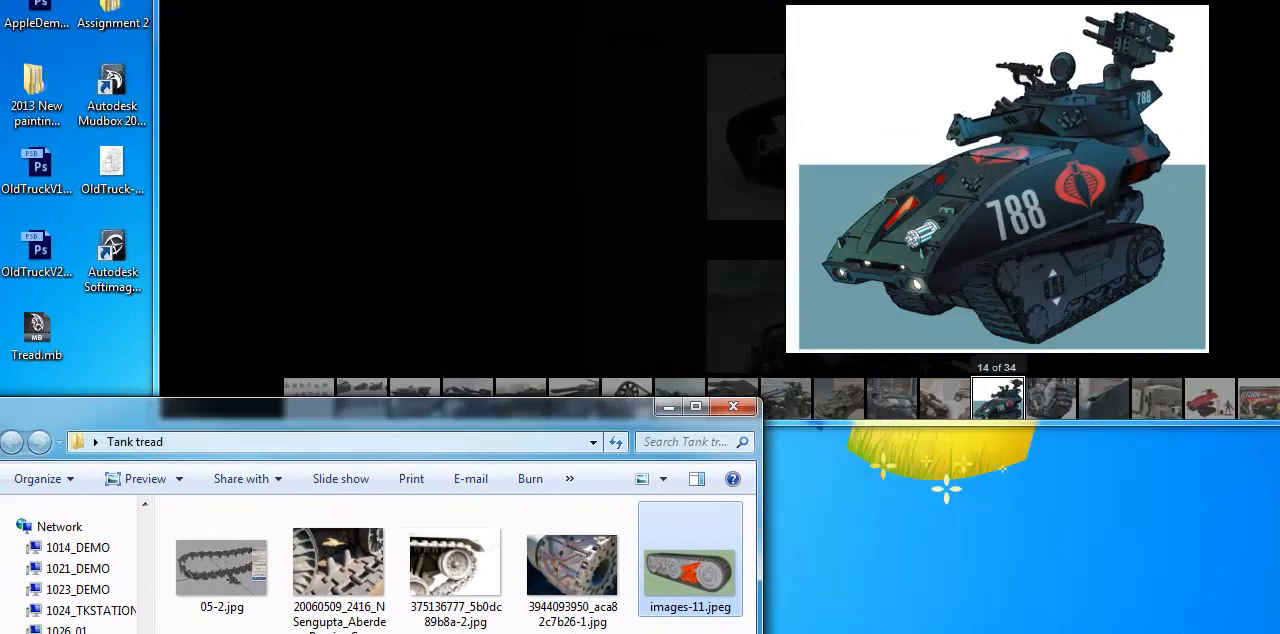
key("super+Down")
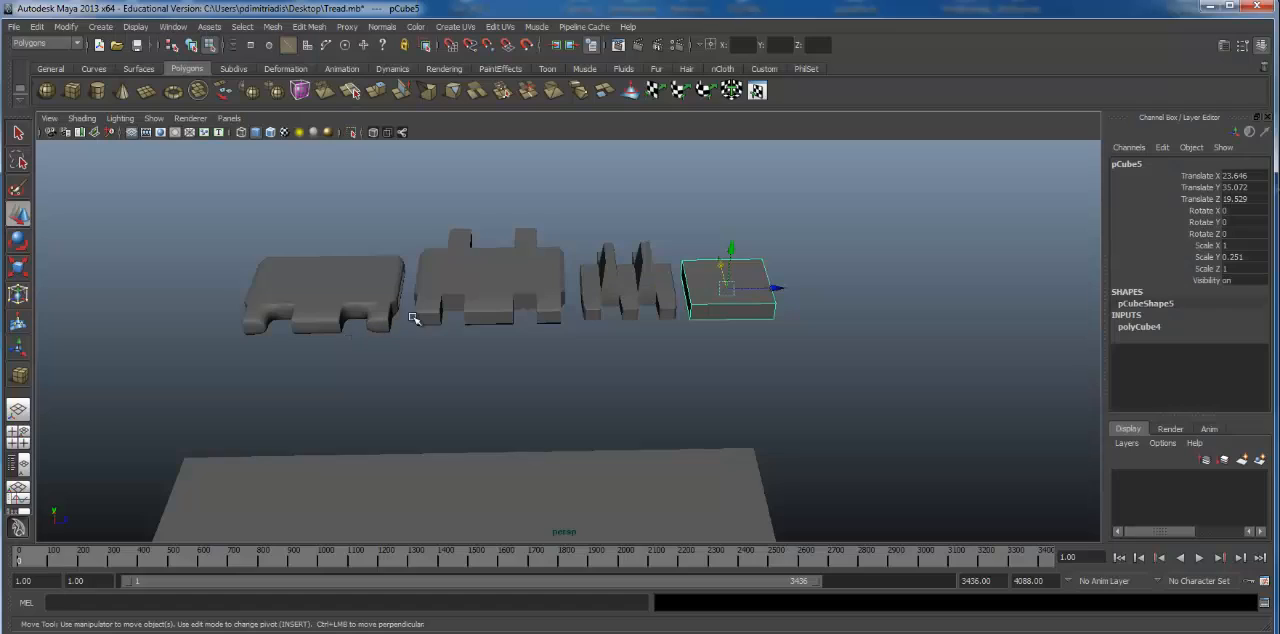
Step: Examine the row of tread link models from several angles, including their undersides
left_click_drag(413, 321, 661, 270, "alt")
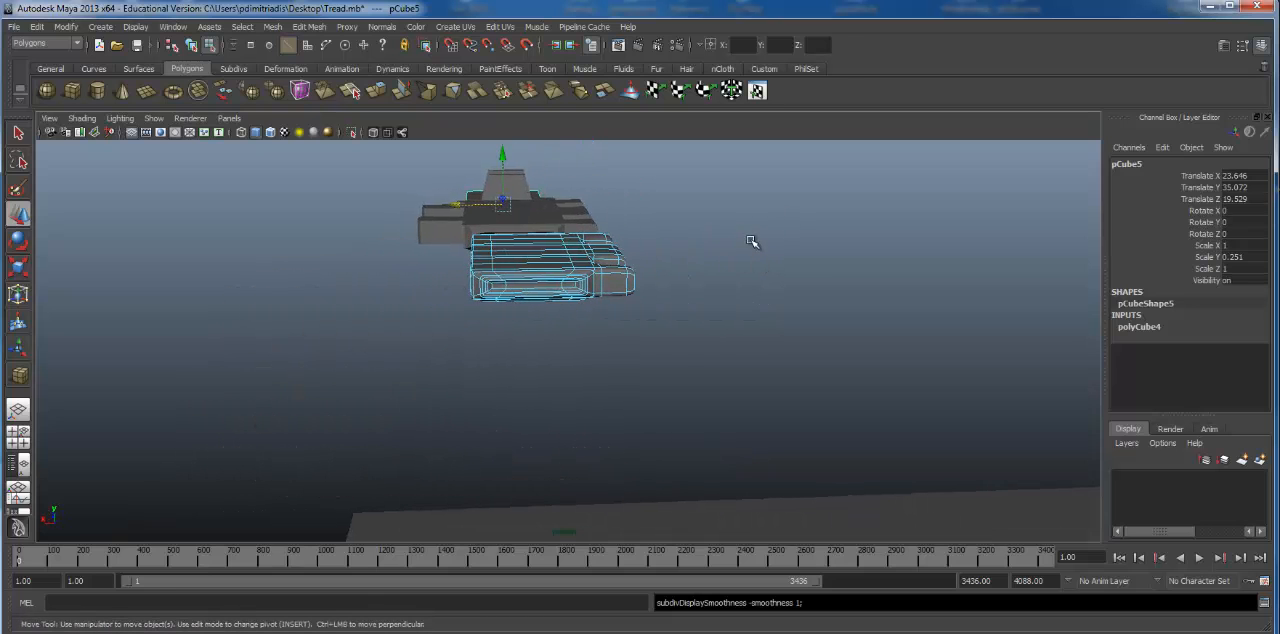
left_click_drag(754, 243, 466, 323, "alt")
right_click_drag(466, 323, 838, 291, "alt")
left_click_drag(838, 291, 549, 315, "alt")
middle_click_drag(549, 315, 563, 346, "alt")
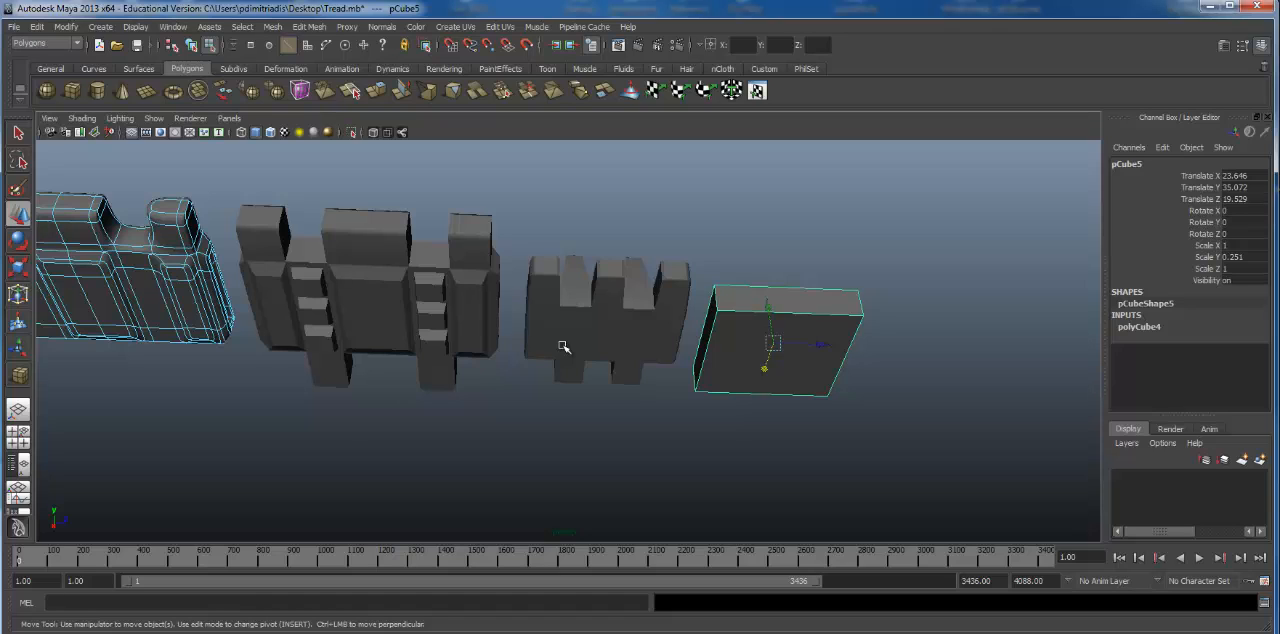
Step: Preview the wireframed tread link at the end of the row in smooth mesh display and view its underside
left_click_drag(779, 306, 705, 361, "alt")
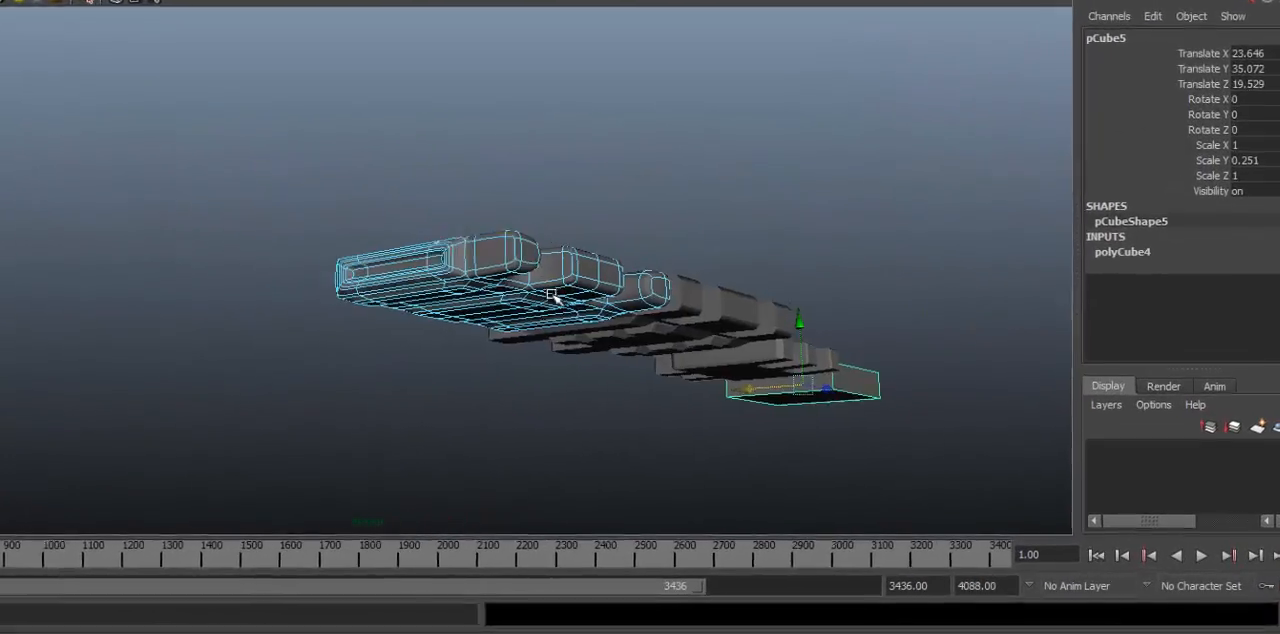
key("ctrl+z")
right_click_drag(699, 312, 1028, 334, "alt")
right_click_drag(965, 247, 1030, 250, "alt")
mouse_move(620, 75)
left_mouse_down("alt")
mouse_move(591, 60)
mouse_move(600, 66)
left_mouse_up("alt")
key("3")
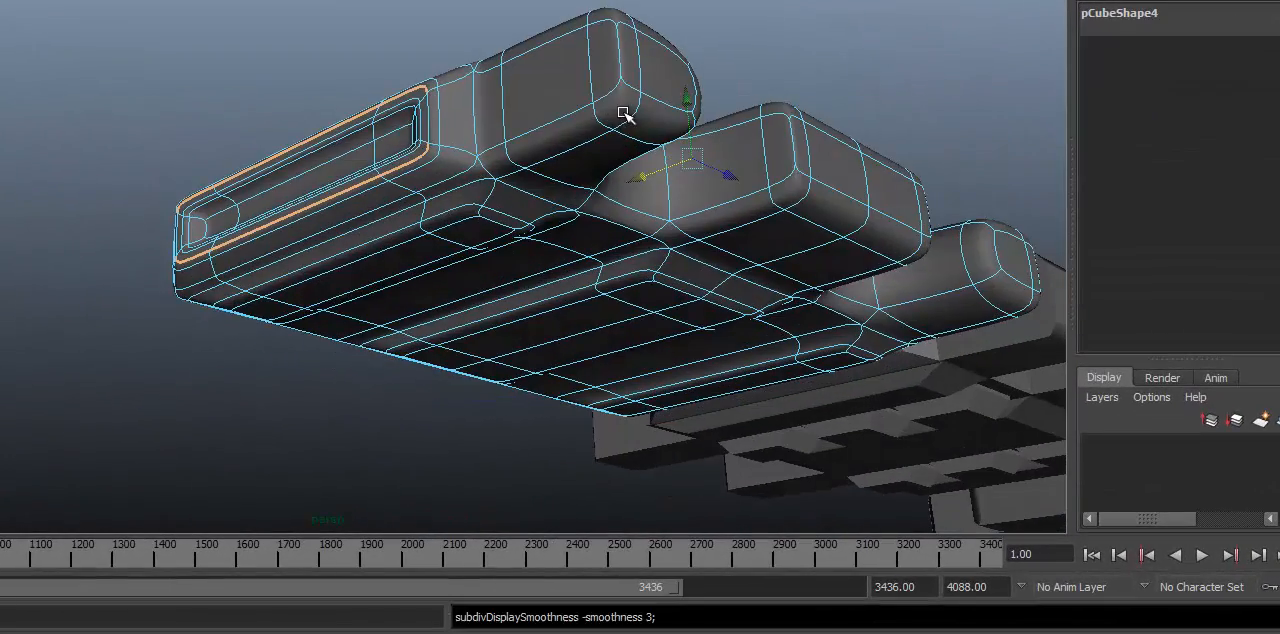
Step: Return the end link to unsmoothed display and examine its inset side panel and protruding connectors
key("1")
left_click_drag(882, 115, 620, 112, "alt")
scroll(240, 184, "up", 5)
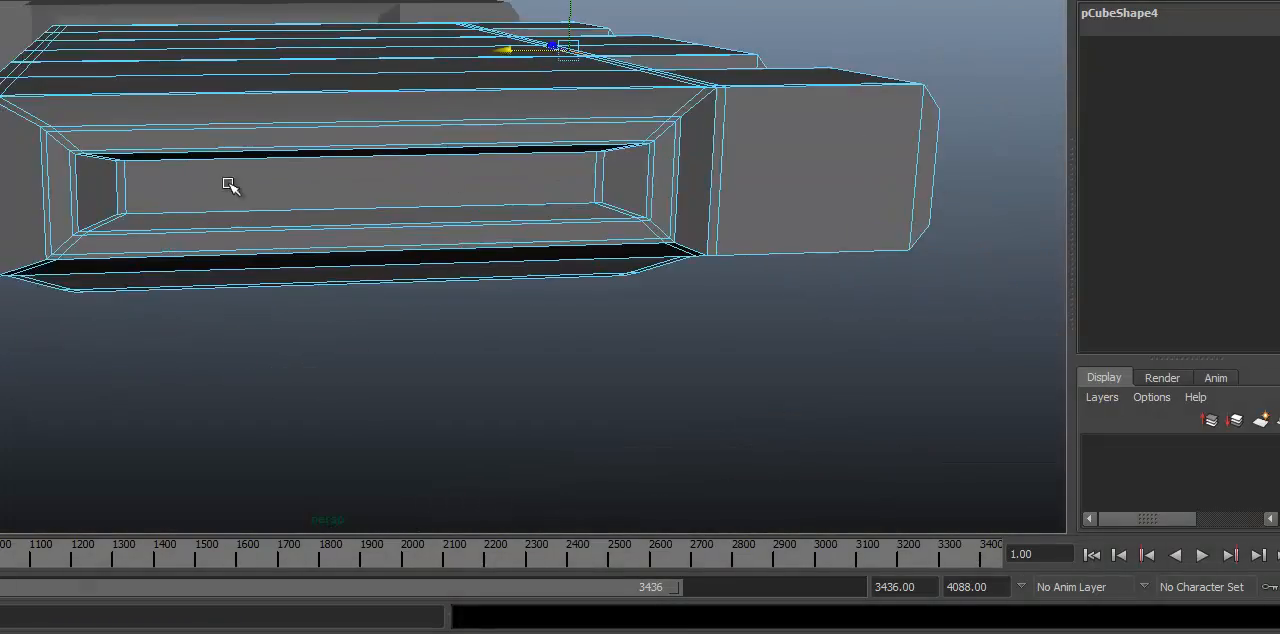
left_click_drag(229, 186, 374, 180, "alt")
left_click_drag(371, 251, 210, 268, "alt")
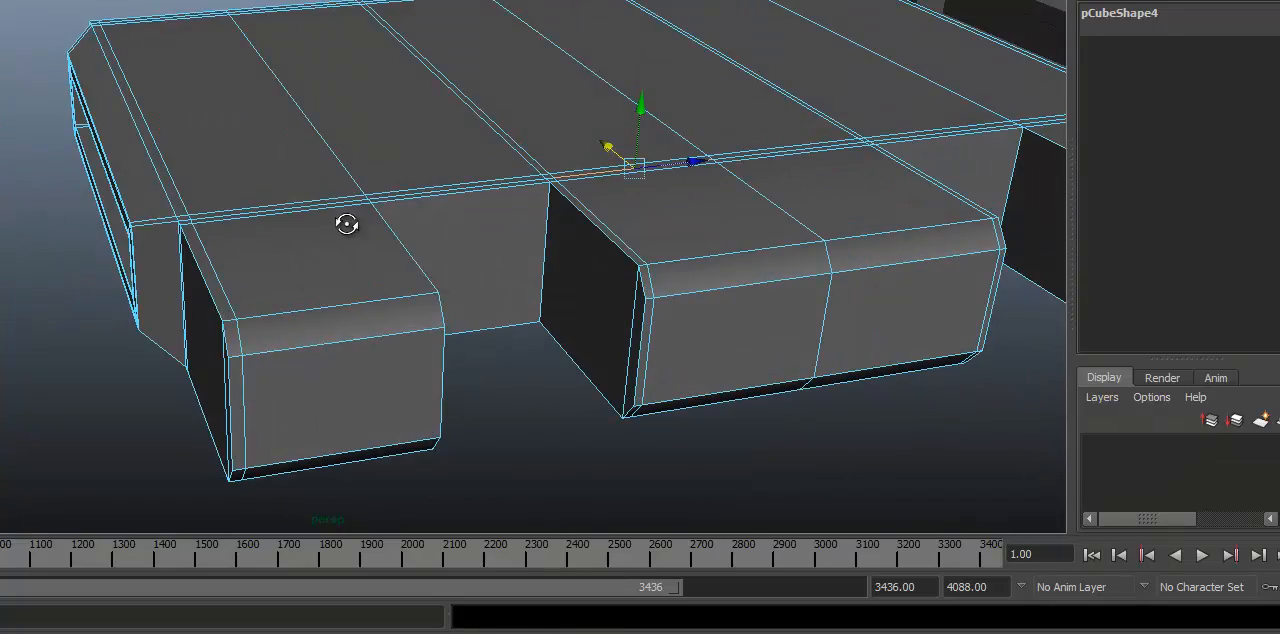
left_click_drag(346, 224, 334, 177, "alt")
Step: Compare the end link's connectors in smoothed and unsmoothed display, looking at the corners where they meet the body
key("3")
scroll(400, 250, "down", 4)
left_click_drag(457, 286, 312, 314, "alt")
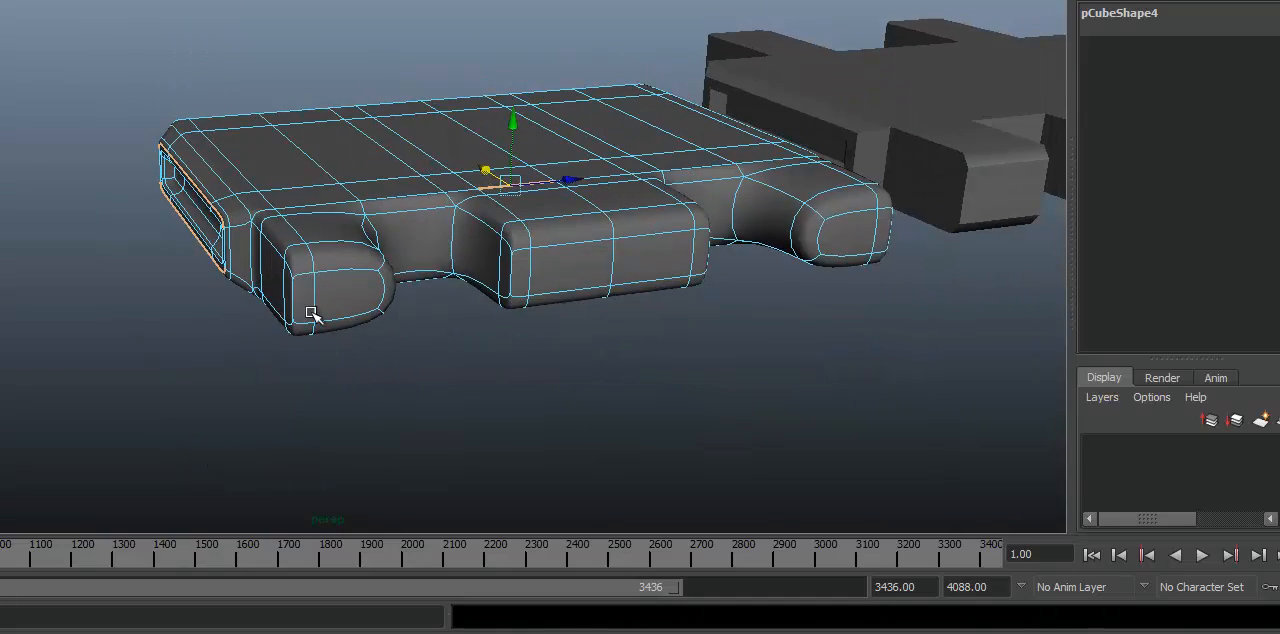
left_click_drag(305, 195, 411, 149, "alt")
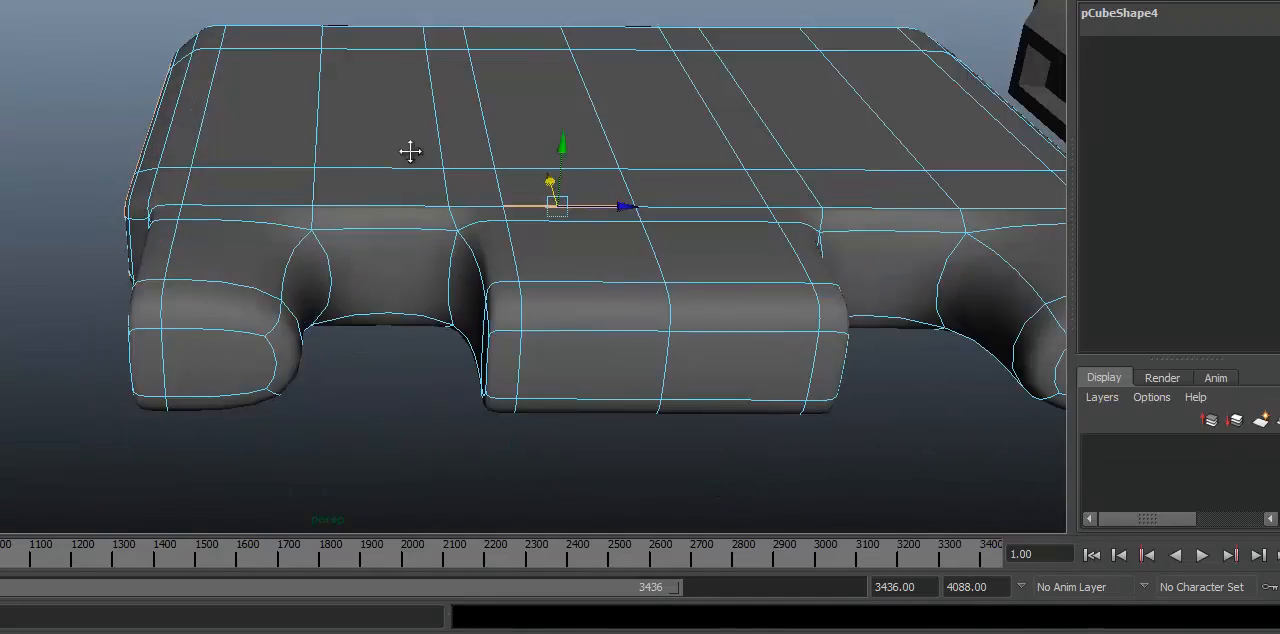
key("1")
scroll(420, 309, "up", 3)
scroll(433, 257, "up", 3)
middle_click_drag(433, 257, 283, 160, "alt")
scroll(260, 155, "down", 2)
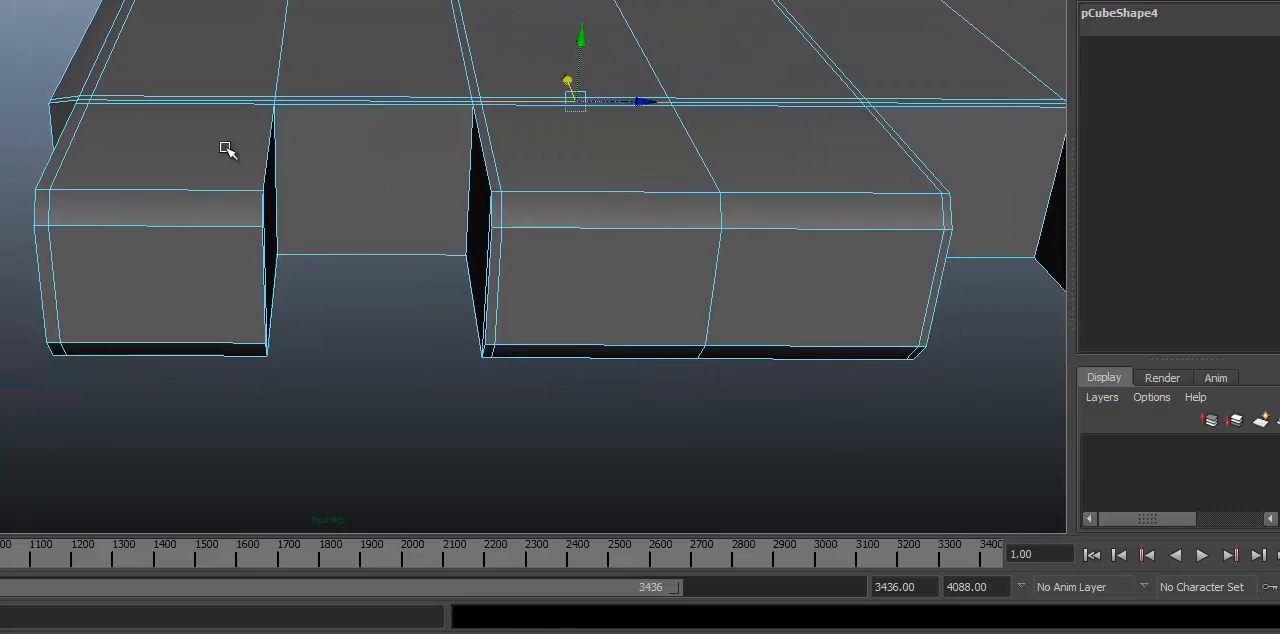
left_click_drag(229, 149, 291, 160, "alt")
Step: Preview the end link smoothed again and examine the rounded gap between two connectors up close
key("3")
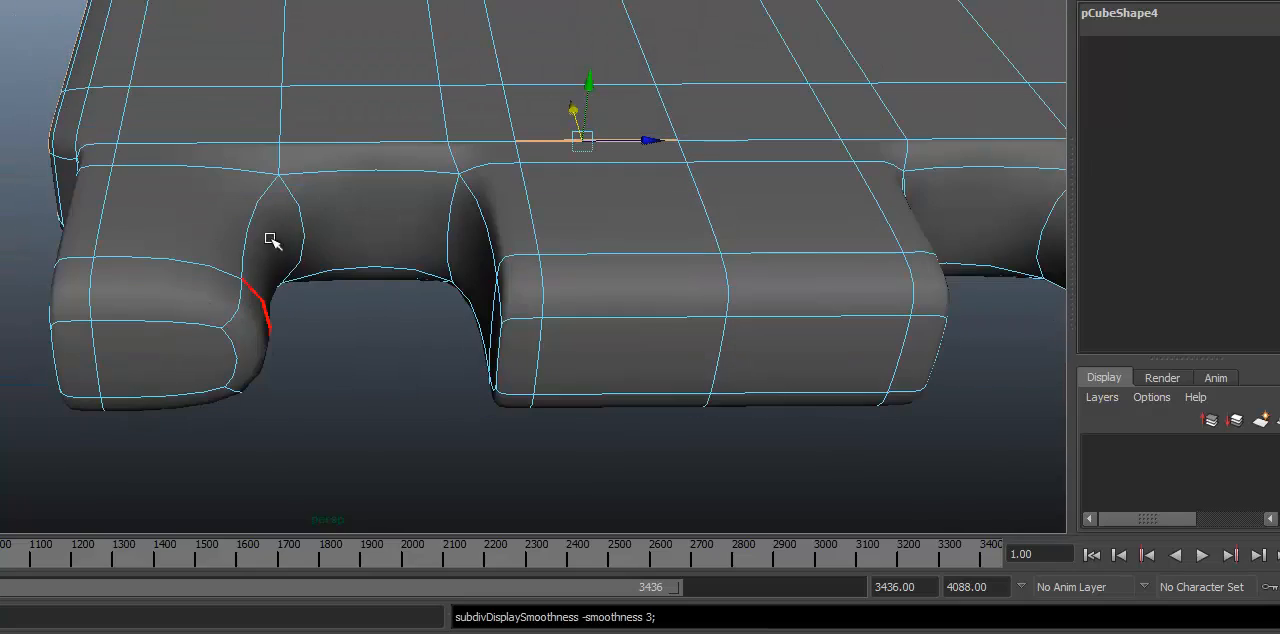
left_click_drag(271, 240, 253, 215, "alt")
left_click_drag(404, 296, 165, 212, "alt")
right_click_drag(81, 228, 326, 134, "alt")
middle_click_drag(326, 134, 316, 62, "alt")
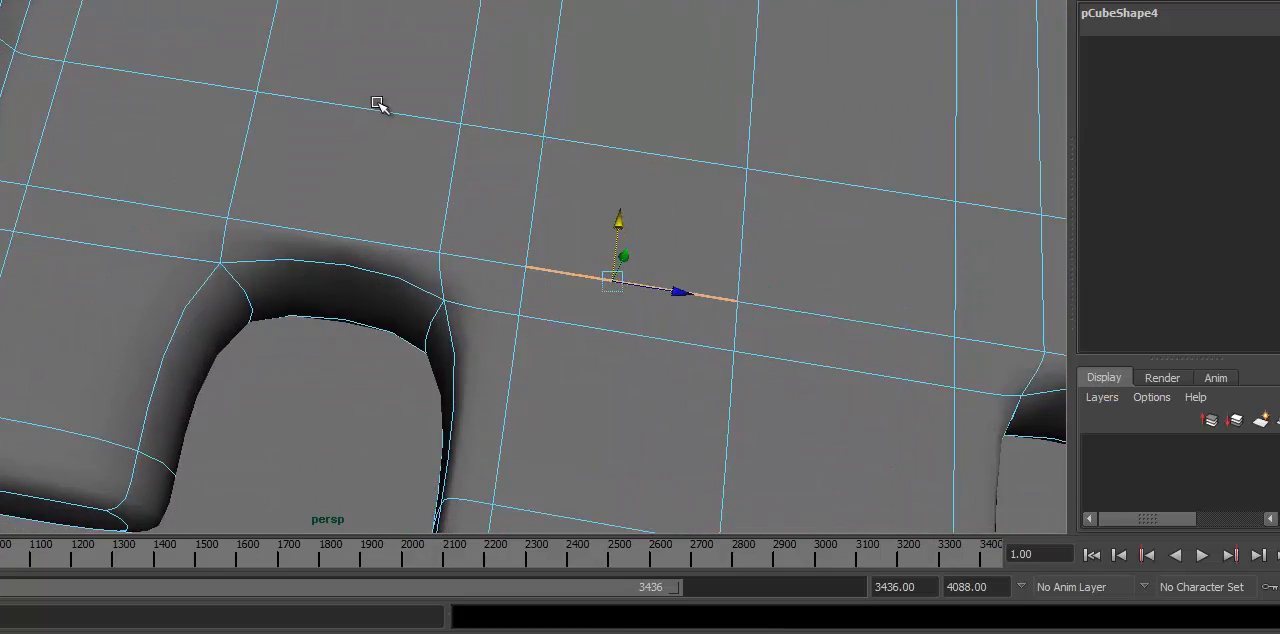
right_click_drag(377, 106, 66, 186, "alt")
Step: Restore the end link's unsmoothed display and inspect the edge loops around the notches between its connectors
key("1")
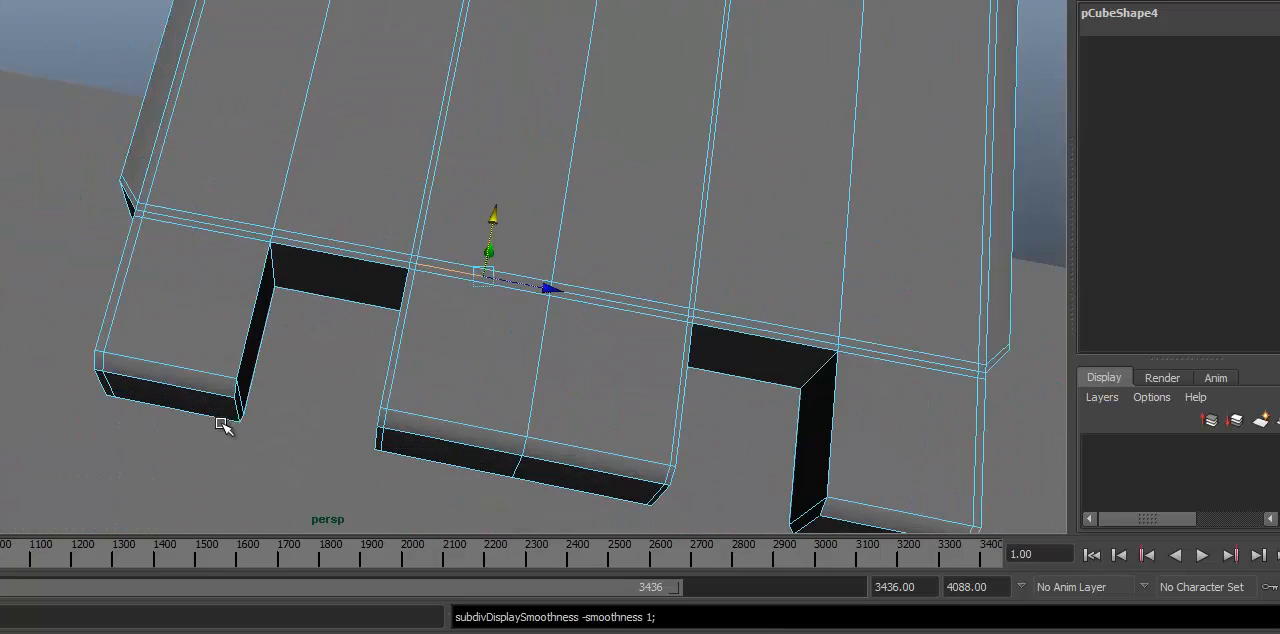
left_click_drag(249, 371, 286, 217, "alt")
right_click_drag(286, 217, 331, 217, "alt")
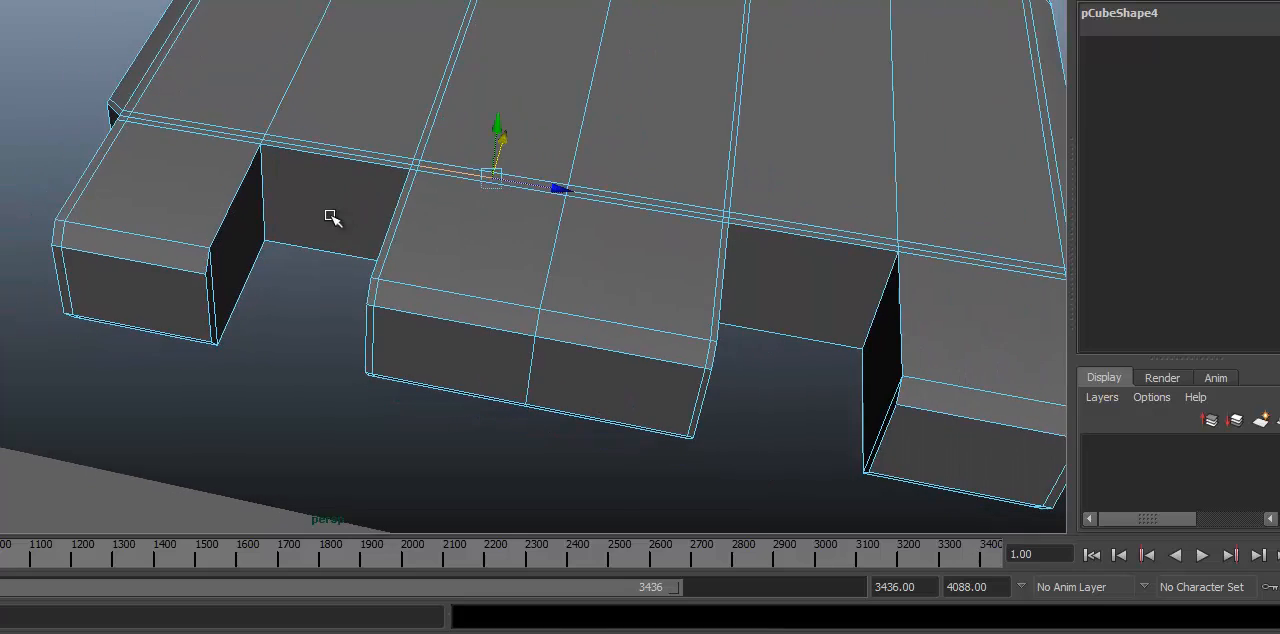
left_click_drag(316, 222, 364, 217, "alt")
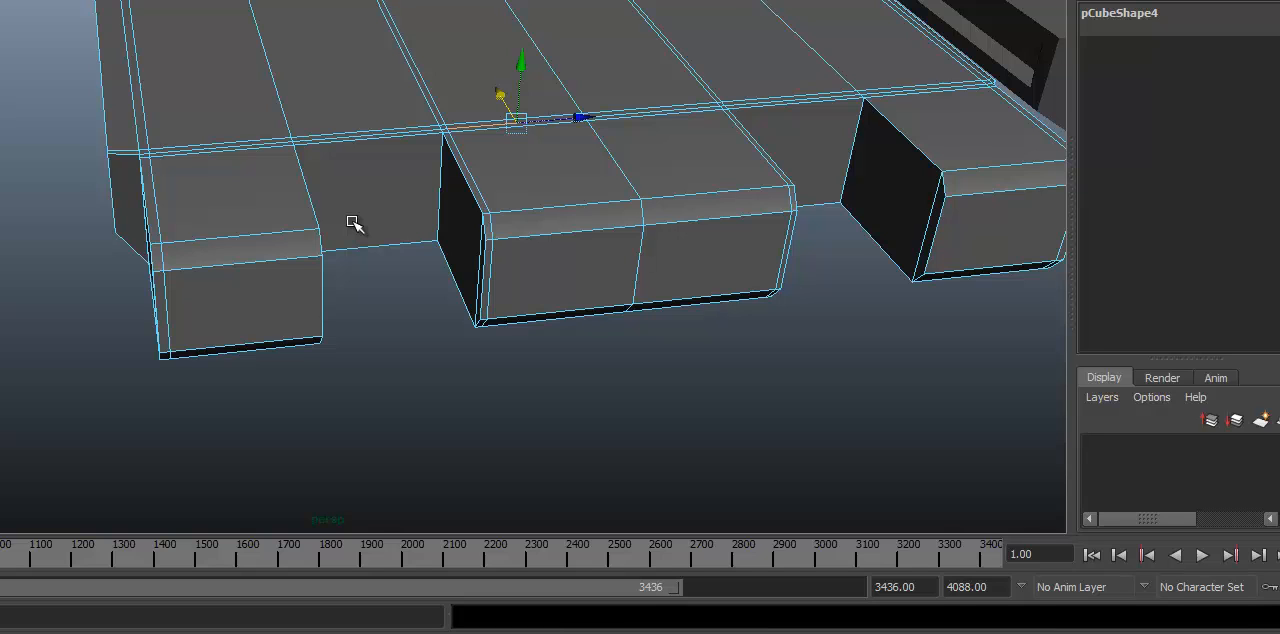
right_click_drag(1034, 188, 266, 271, "alt")
left_click_drag(266, 271, 400, 240, "alt")
Step: Toggle smooth preview on the end link and compare the raised panels on its underside with the low-poly version
key("3")
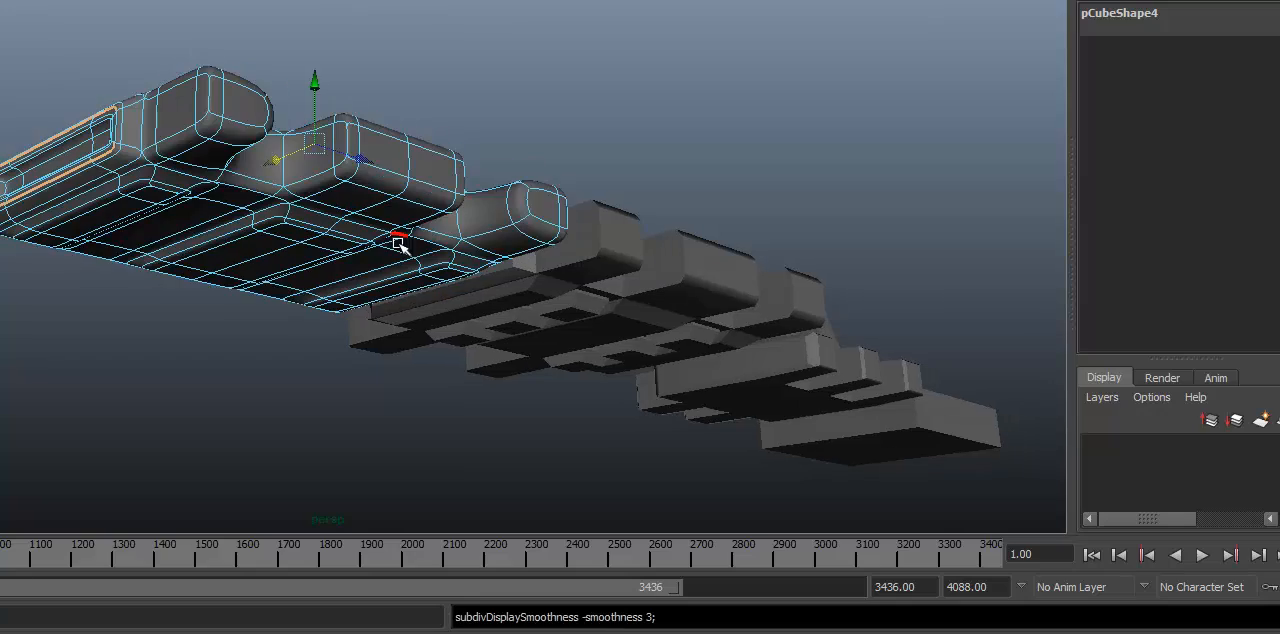
left_click(450, 99)
mouse_move(444, 160)
left_mouse_down("alt")
mouse_move(394, 194)
mouse_move(443, 171)
mouse_move(429, 167)
left_mouse_up("alt")
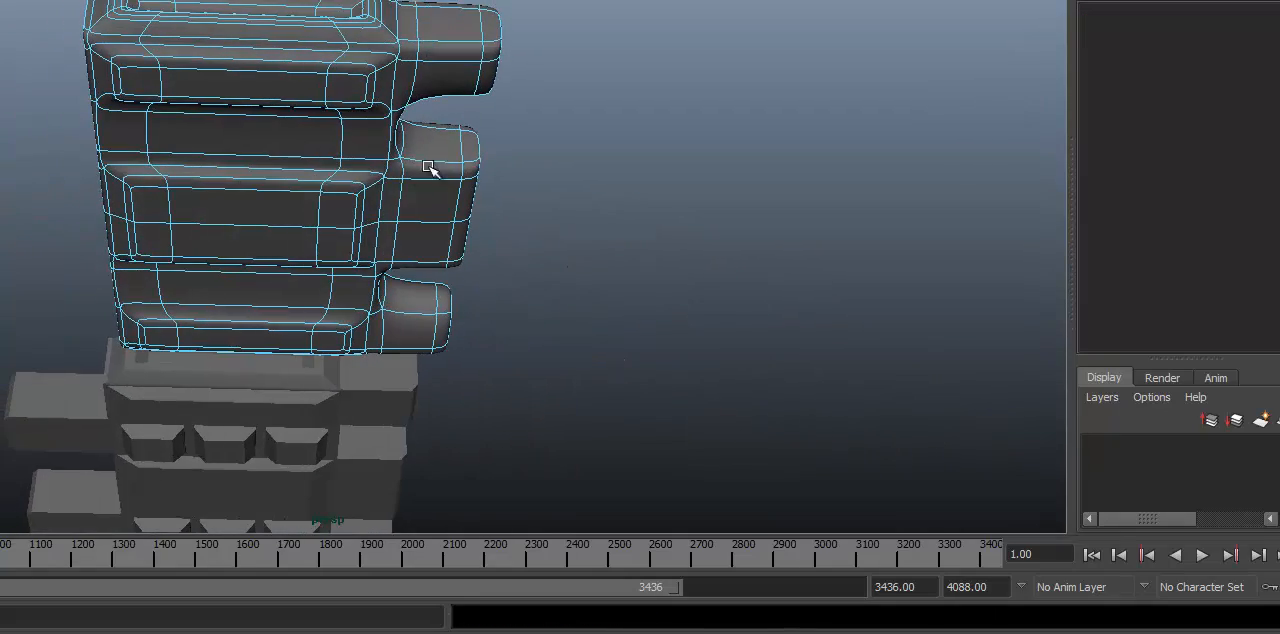
mouse_move(420, 101)
left_mouse_down("alt")
mouse_move(413, 92)
mouse_move(408, 108)
left_mouse_up("alt")
key("1")
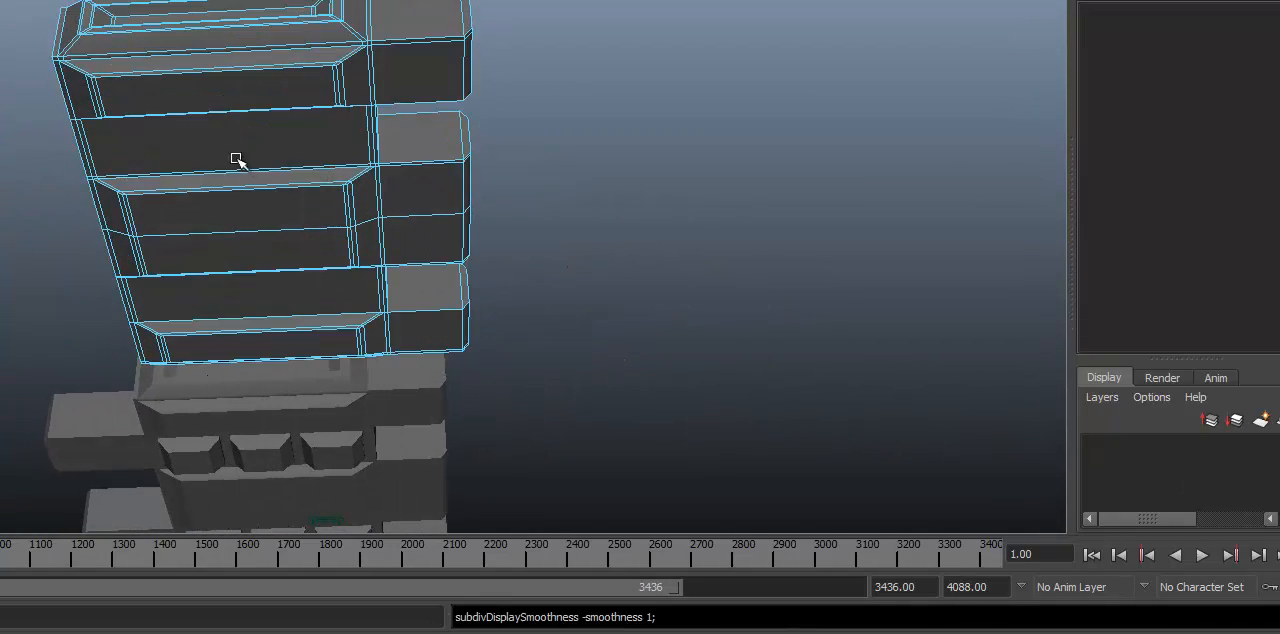
Step: Select the neighbouring link with two columns of square pads and preview its mesh smoothed
left_click_drag(645, 265, 404, 280, "alt")
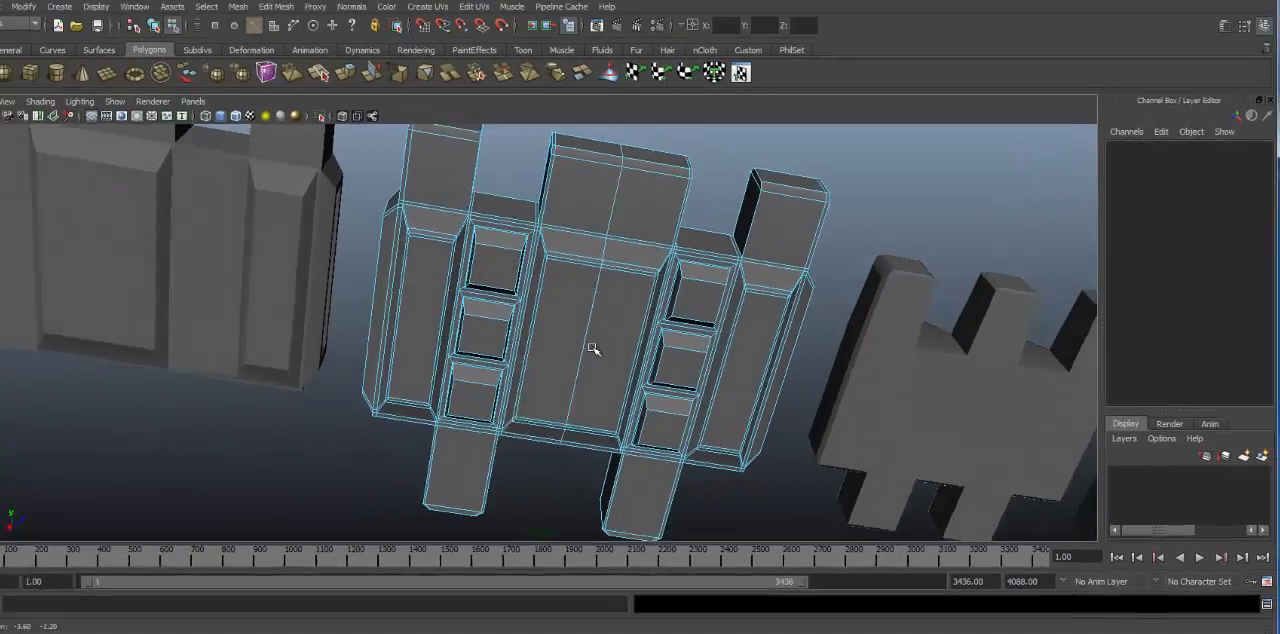
right_click_drag(404, 280, 445, 241, "alt")
middle_click_drag(404, 215, 377, 227, "alt")
right_click_drag(599, 318, 491, 240, "alt")
left_click_drag(491, 240, 586, 205, "alt")
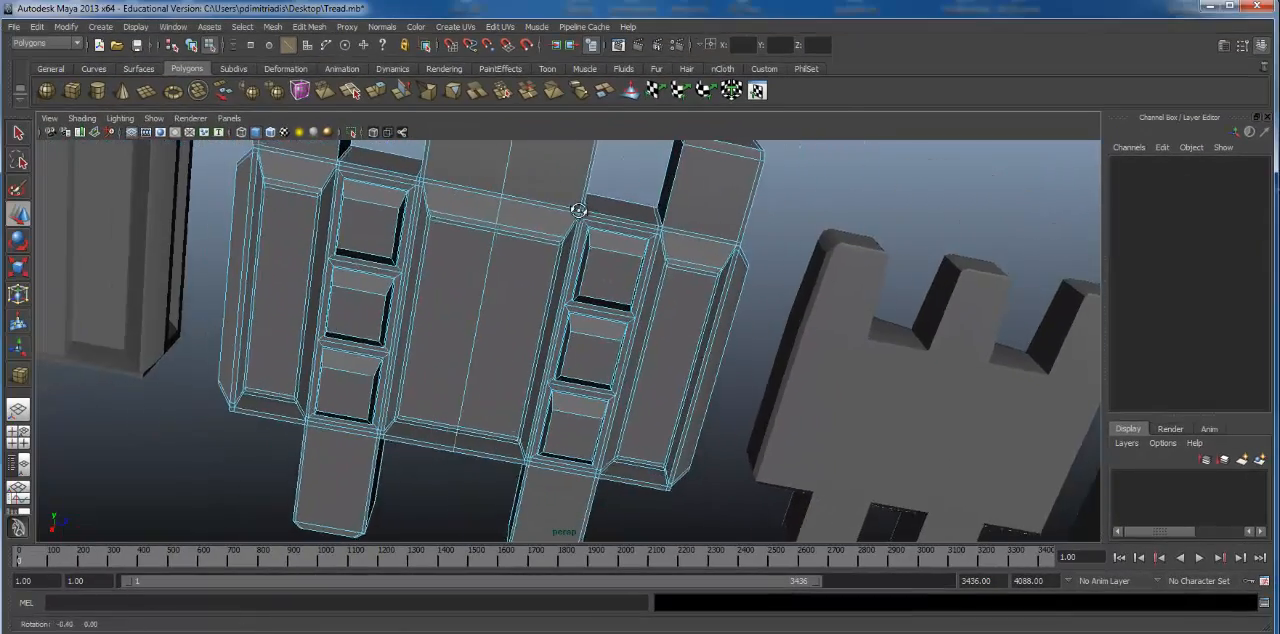
key("3")
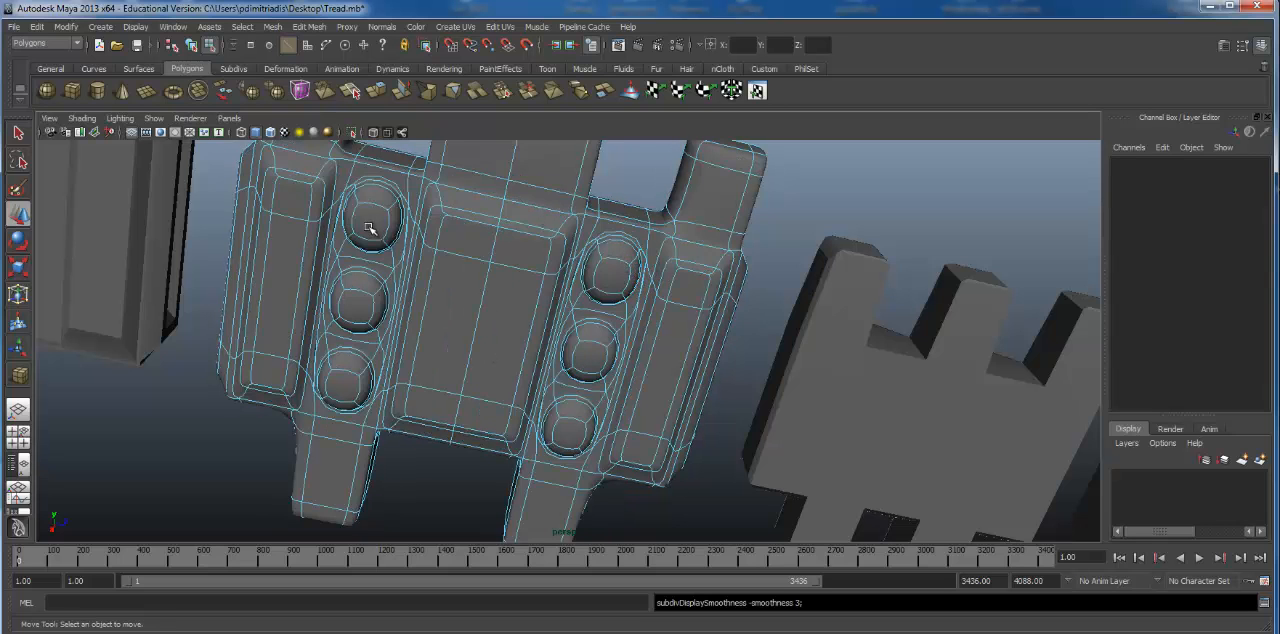
left_click_drag(576, 372, 501, 226, "alt")
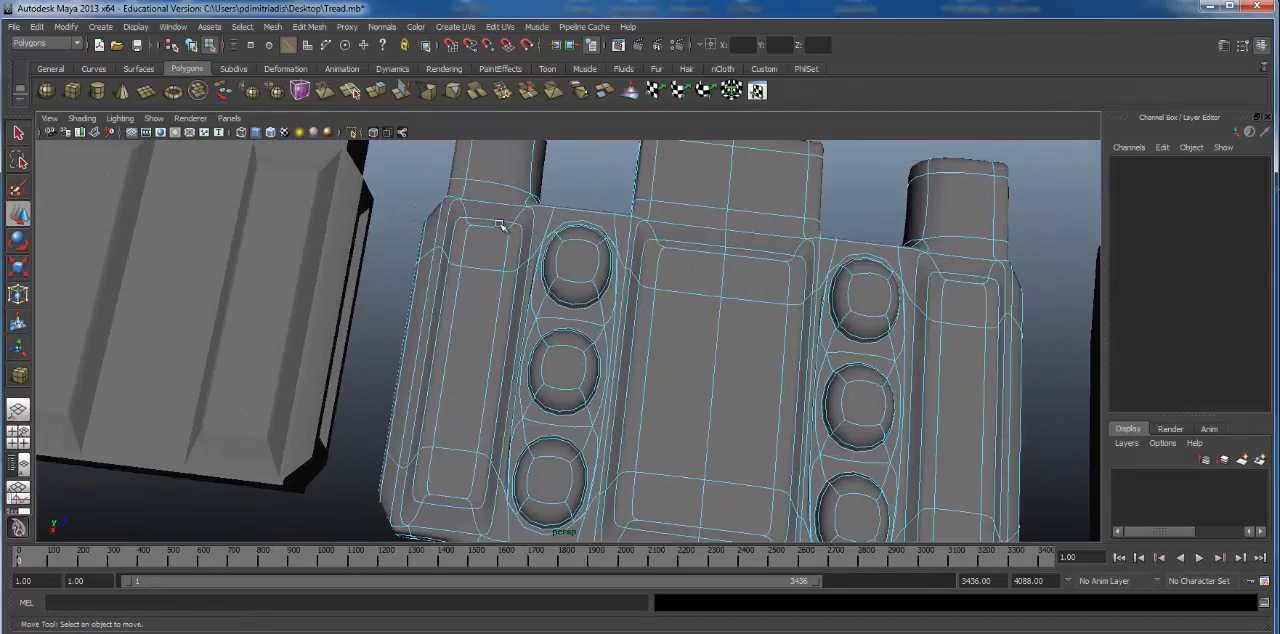
Step: Select the end link instead and examine the neighbouring link's smoothed round pads without wireframe
left_click(320, 351)
right_click_drag(297, 323, 554, 297, "alt")
left_click_drag(554, 297, 523, 241, "alt")
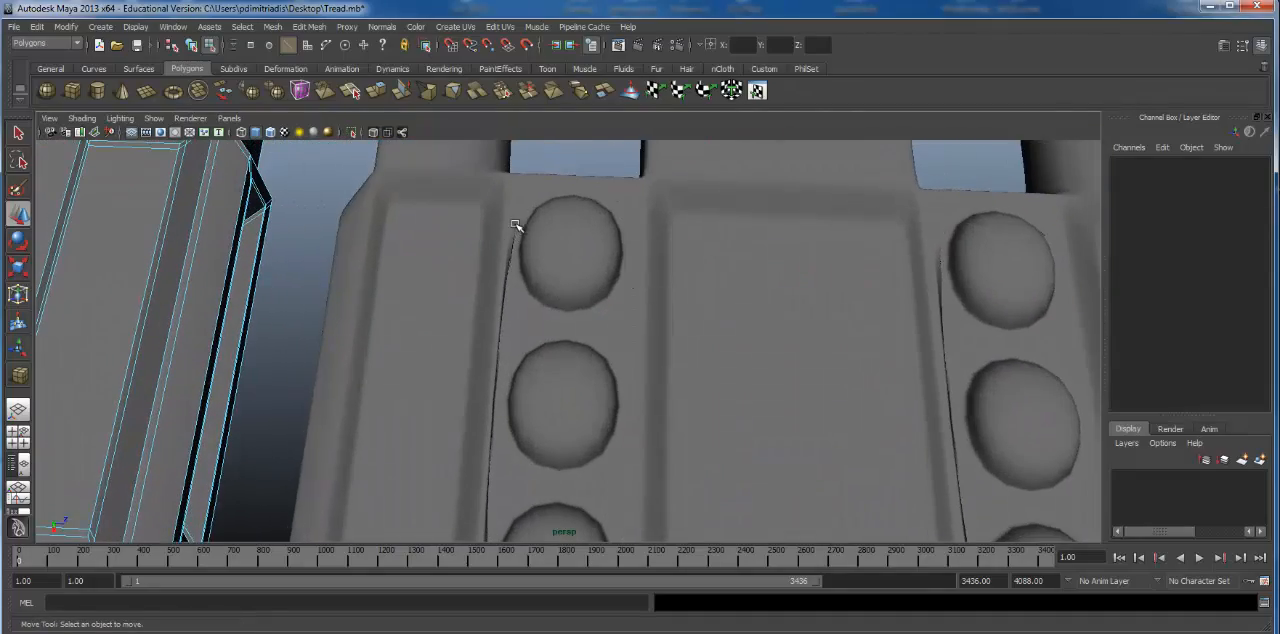
left_click_drag(483, 505, 502, 410, "alt")
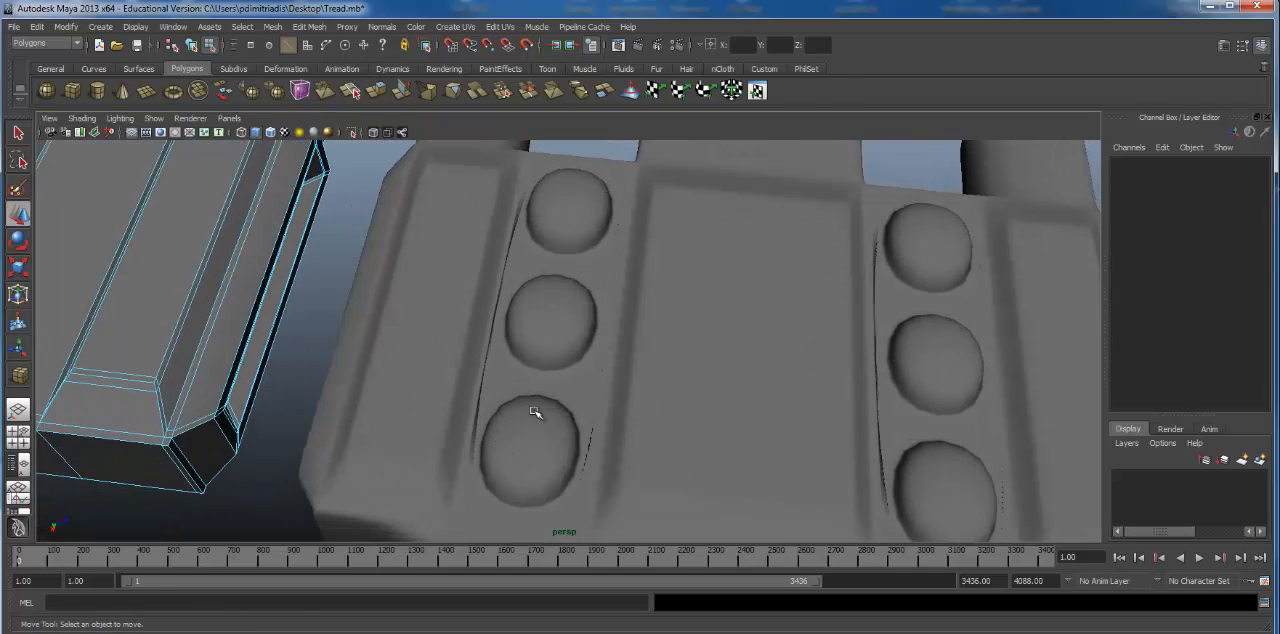
Step: Reselect the link with the pads, return it to unsmoothed display and examine its pad edges and overall shape
key("1")
left_click(538, 347)
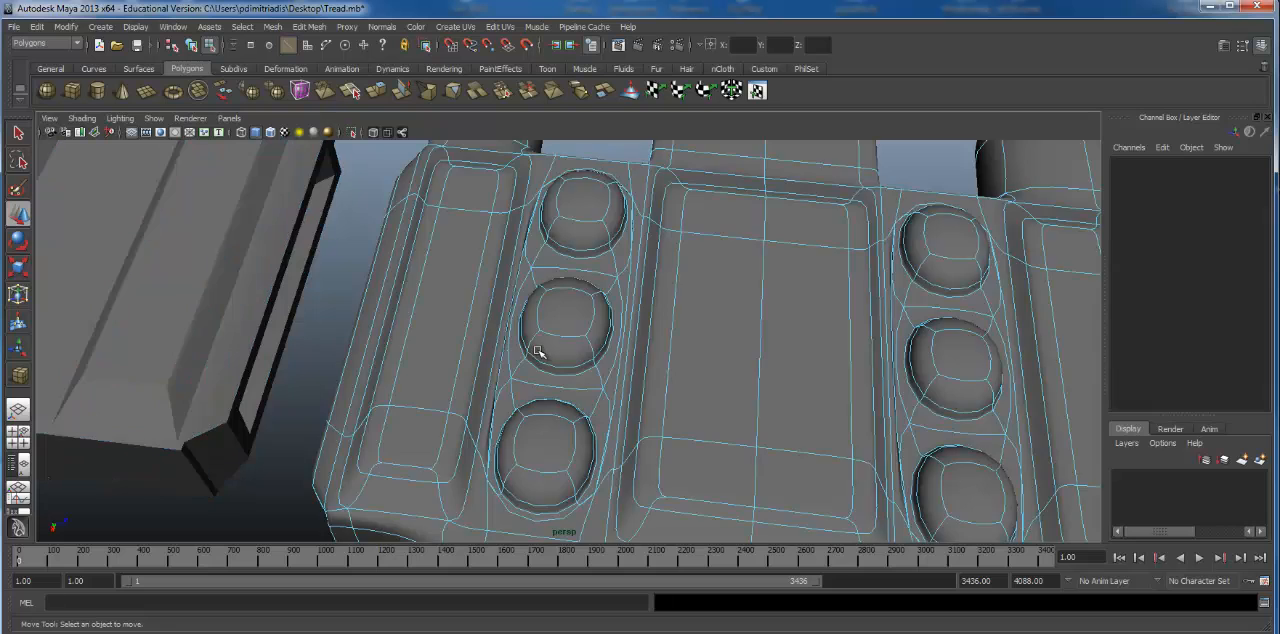
key("1")
right_click_drag(560, 300, 590, 292, "alt")
middle_click_drag(590, 292, 646, 335, "alt")
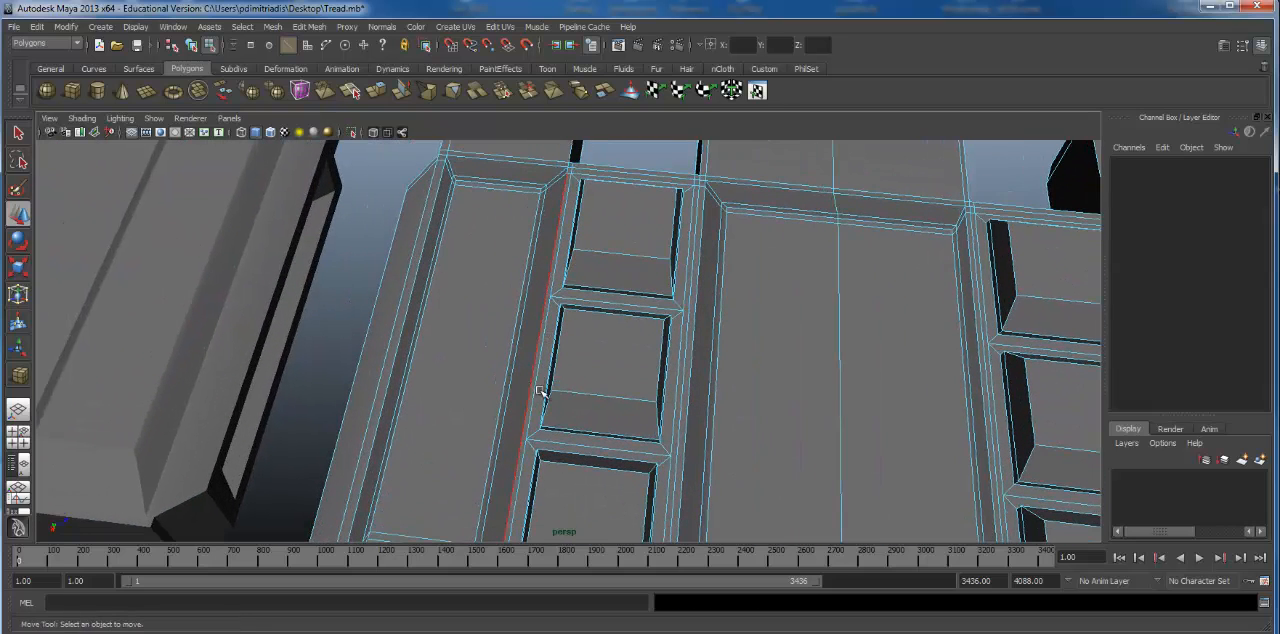
right_click_drag(541, 392, 426, 329, "alt")
left_click_drag(426, 329, 814, 231, "alt")
right_click_drag(814, 231, 430, 305, "alt")
left_click_drag(430, 305, 423, 236, "alt")
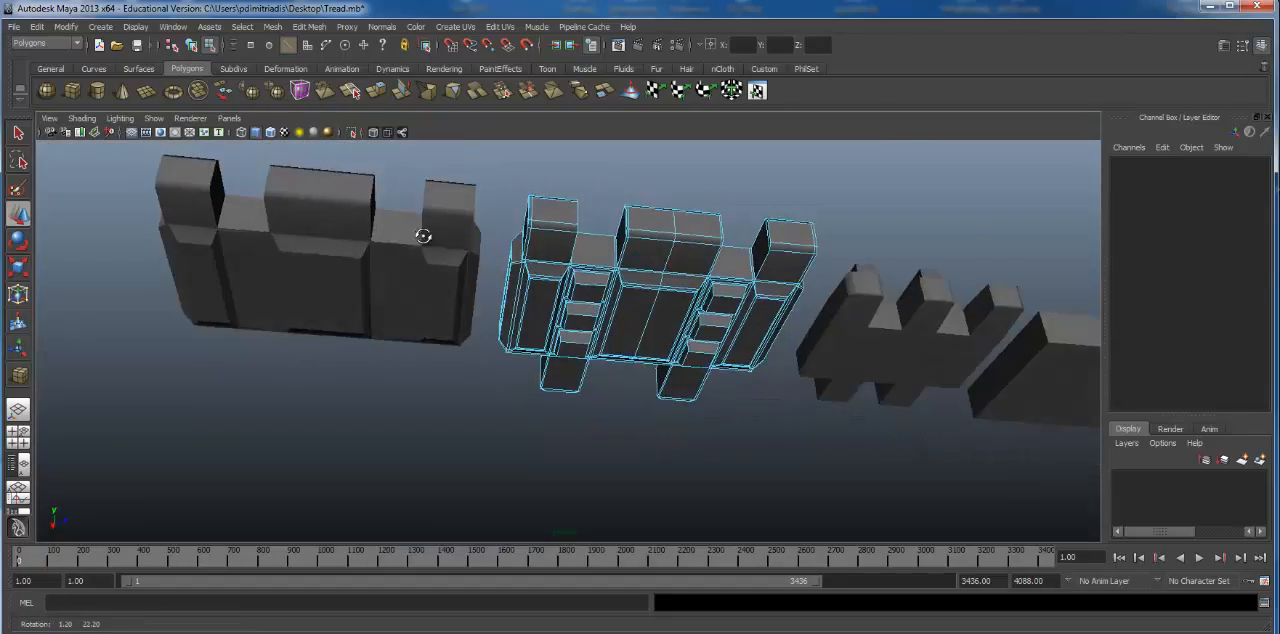
right_click_drag(508, 243, 1024, 263, "alt")
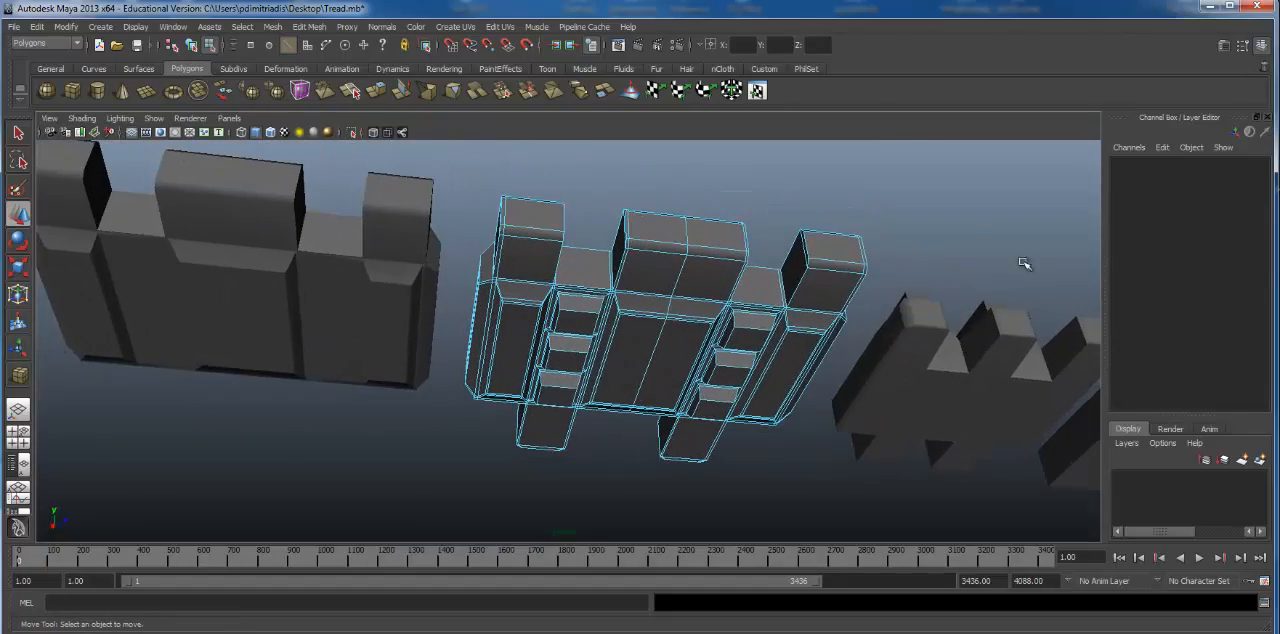
Step: Preview the padded link smoothed once more and inspect both columns of pads up close
left_click(834, 284)
left_click_drag(834, 284, 540, 171, "alt")
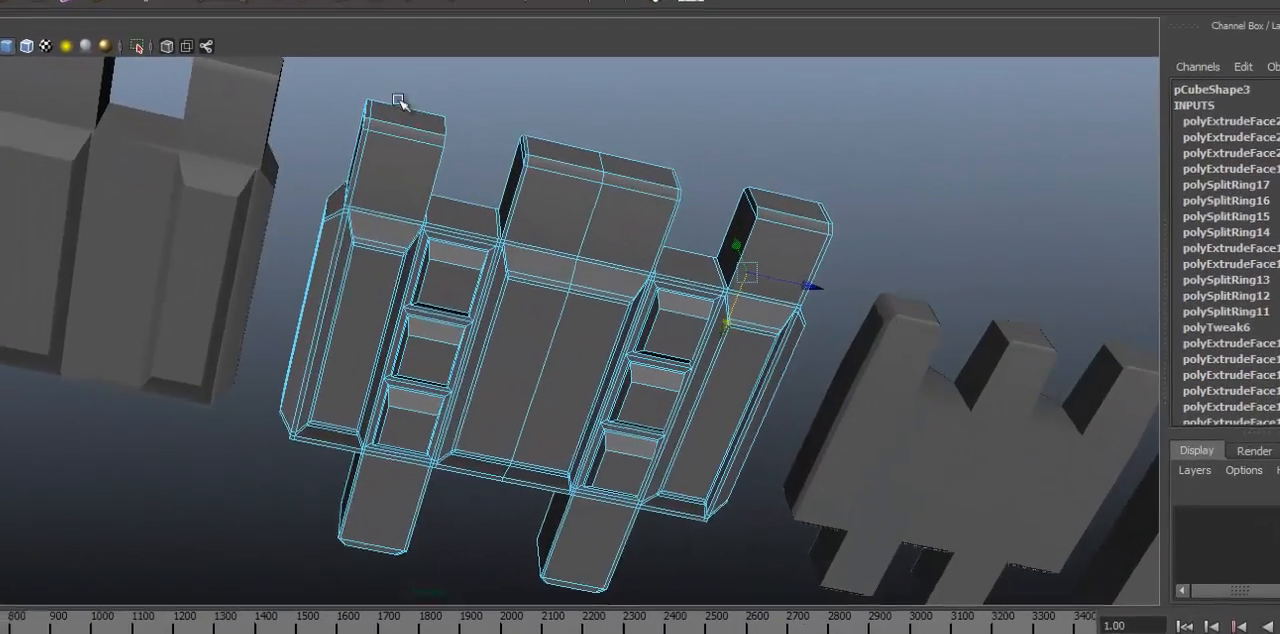
key("3")
scroll(457, 163, "up", 5)
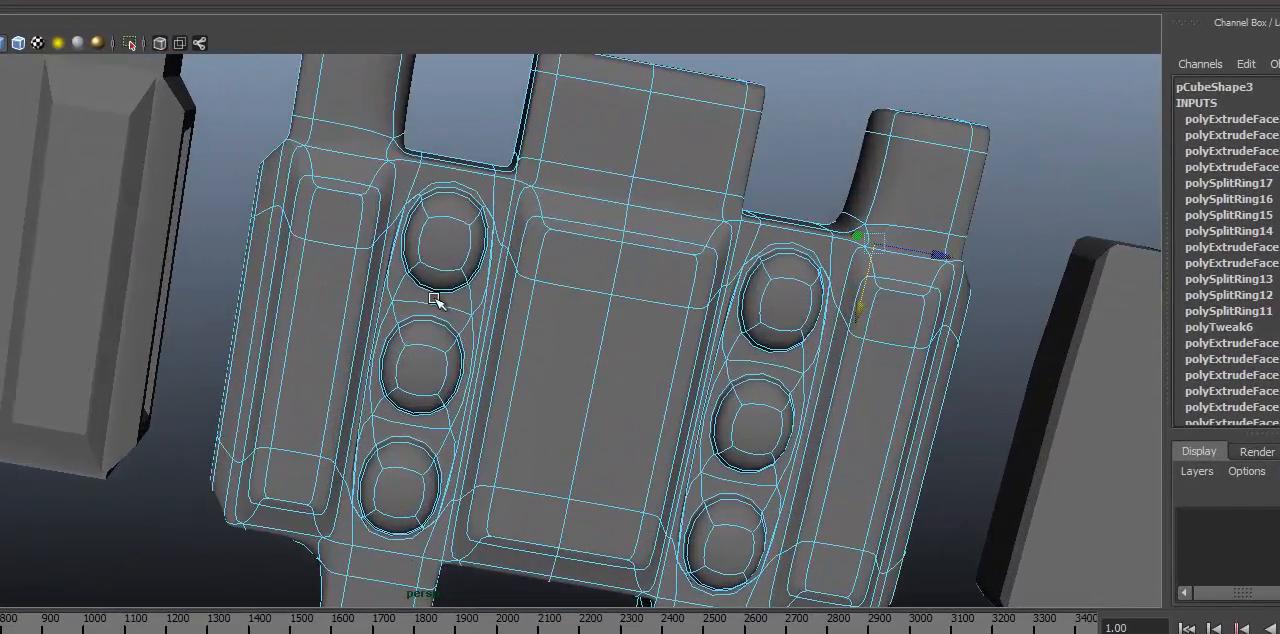
mouse_move(468, 245)
left_mouse_down("alt")
mouse_move(499, 243)
mouse_move(463, 233)
left_mouse_up("alt")
Step: Return the padded link to unsmoothed display and insert edge loops just inside both sides of the left pad column
left_click(499, 243)
key("1")
scroll(481, 241, "up", 5)
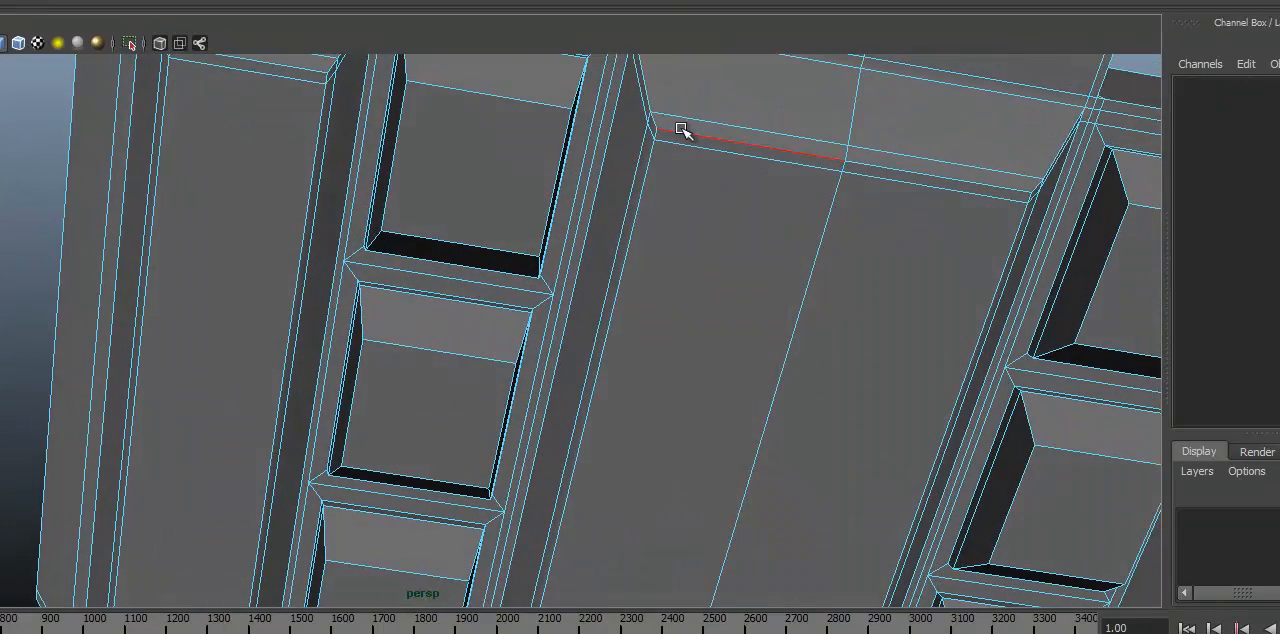
key("g")
left_click_drag(420, 150, 380, 198, "alt")
left_click(381, 226)
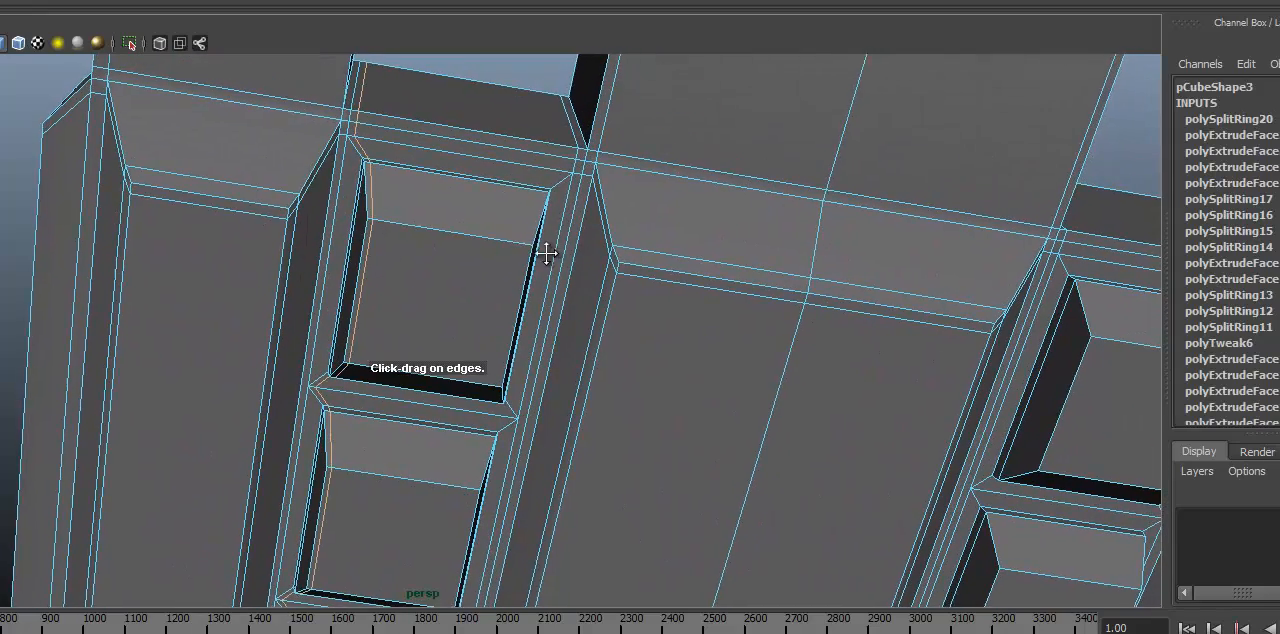
middle_click_drag(543, 251, 500, 244, "alt")
left_click(484, 240)
Step: Insert two more edge loops along the outer borders of the left pad column, one on each side
mouse_move(484, 240)
left_mouse_down("alt")
mouse_move(534, 243)
mouse_move(491, 214)
mouse_move(674, 209)
mouse_move(510, 303)
mouse_move(166, 246)
mouse_move(563, 240)
mouse_move(646, 363)
mouse_move(600, 298)
mouse_move(509, 237)
left_mouse_up("alt")
right_click_drag(509, 237, 430, 270, "alt")
left_click_drag(430, 270, 371, 260, "alt")
middle_click_drag(371, 260, 489, 185, "alt")
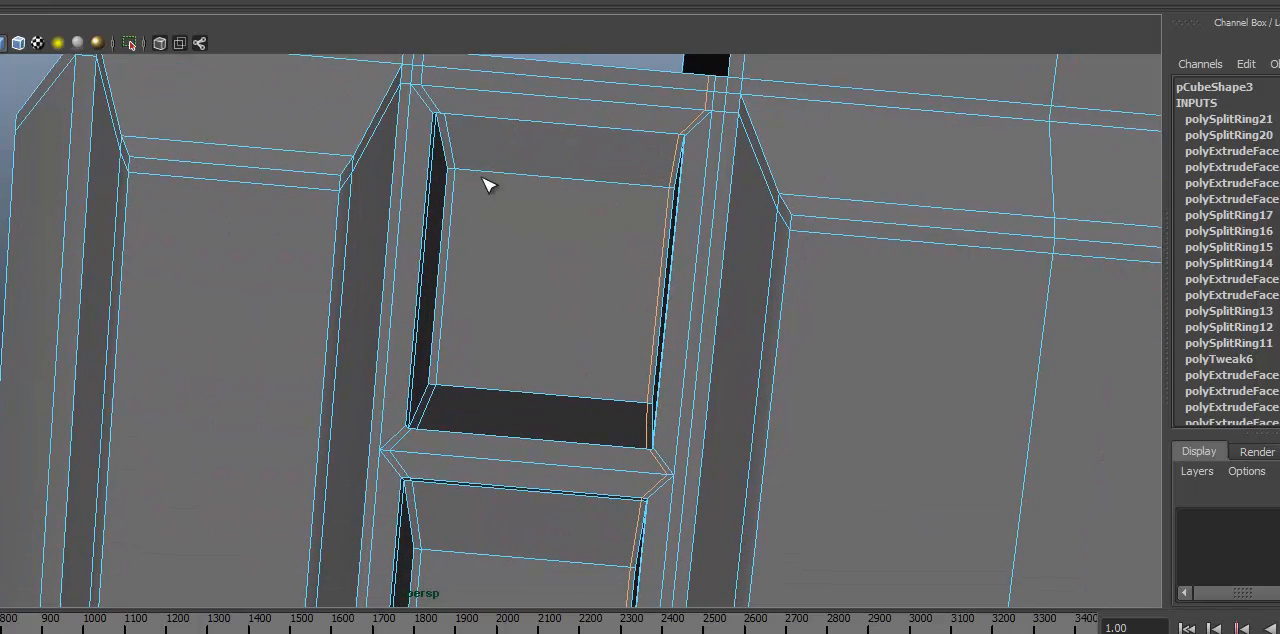
middle_click_drag(452, 133, 372, 177, "alt")
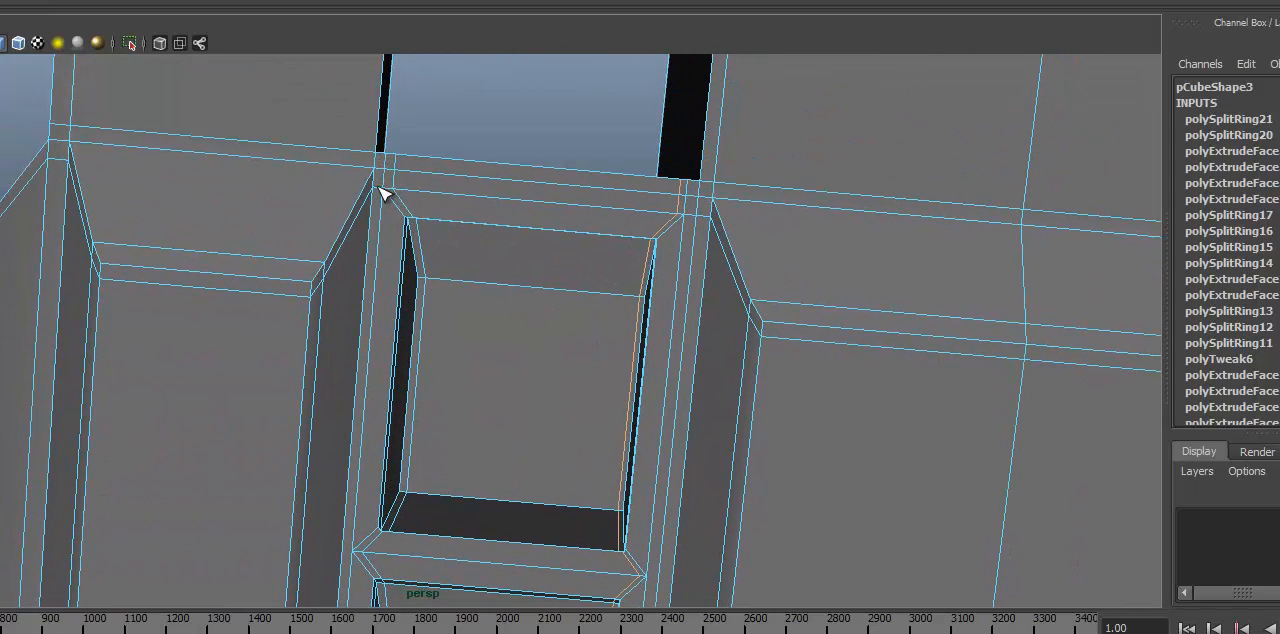
left_click(379, 188)
middle_click_drag(604, 198, 340, 214, "alt")
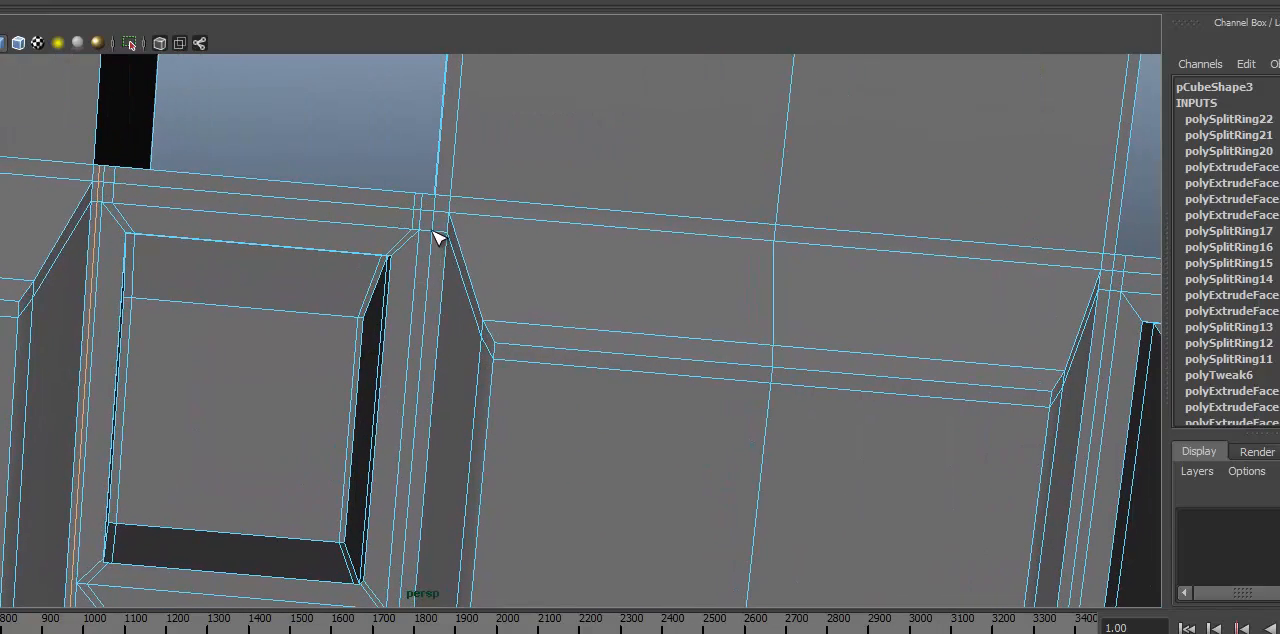
left_click(428, 233)
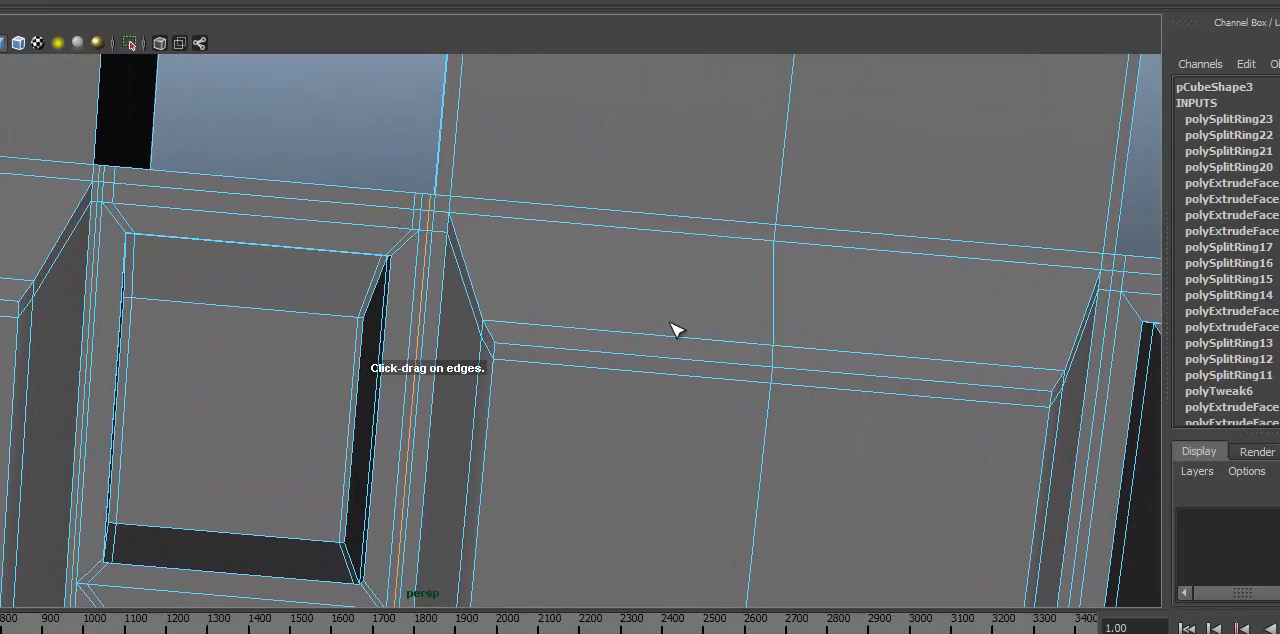
Step: Preview the padded link smoothed, compare the left pad column with the unedited right one, and switch to the Move tool
right_click_drag(674, 329, 515, 321, "alt")
left_click_drag(515, 321, 535, 214, "alt")
middle_click_drag(535, 214, 537, 100, "alt")
key("3")
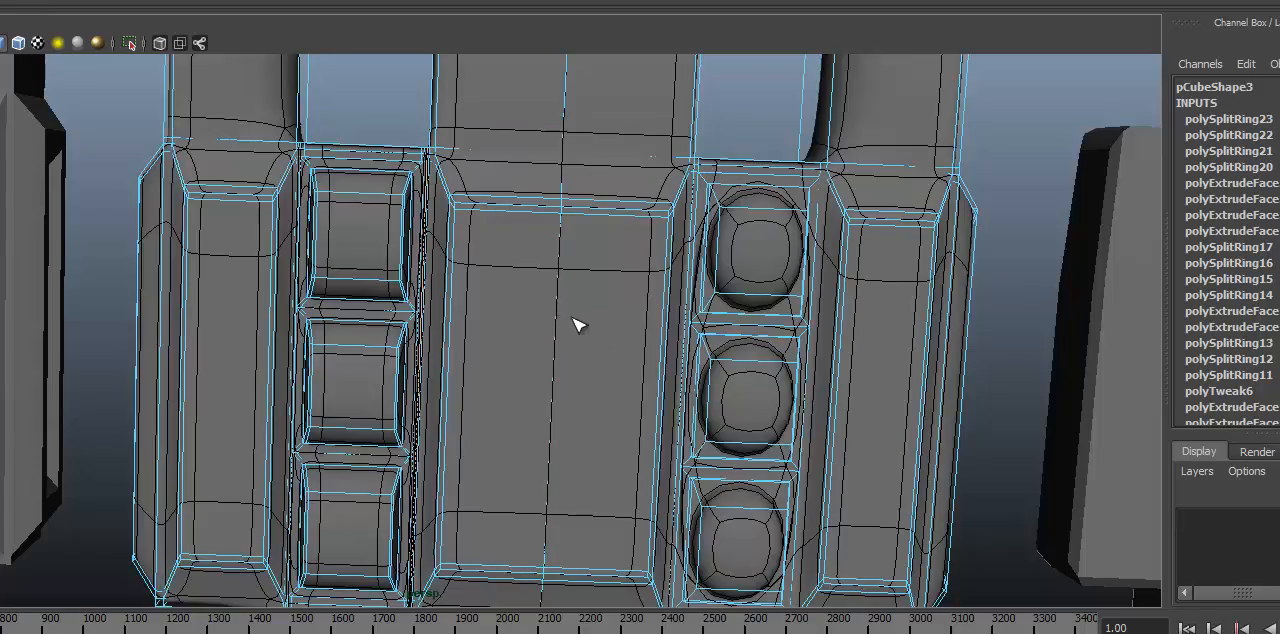
right_click_drag(580, 323, 374, 337, "alt")
left_click_drag(374, 337, 343, 295, "alt")
right_click_drag(343, 295, 376, 279, "alt")
middle_click_drag(376, 279, 417, 285, "alt")
left_click_drag(393, 260, 410, 299, "alt")
key("w")
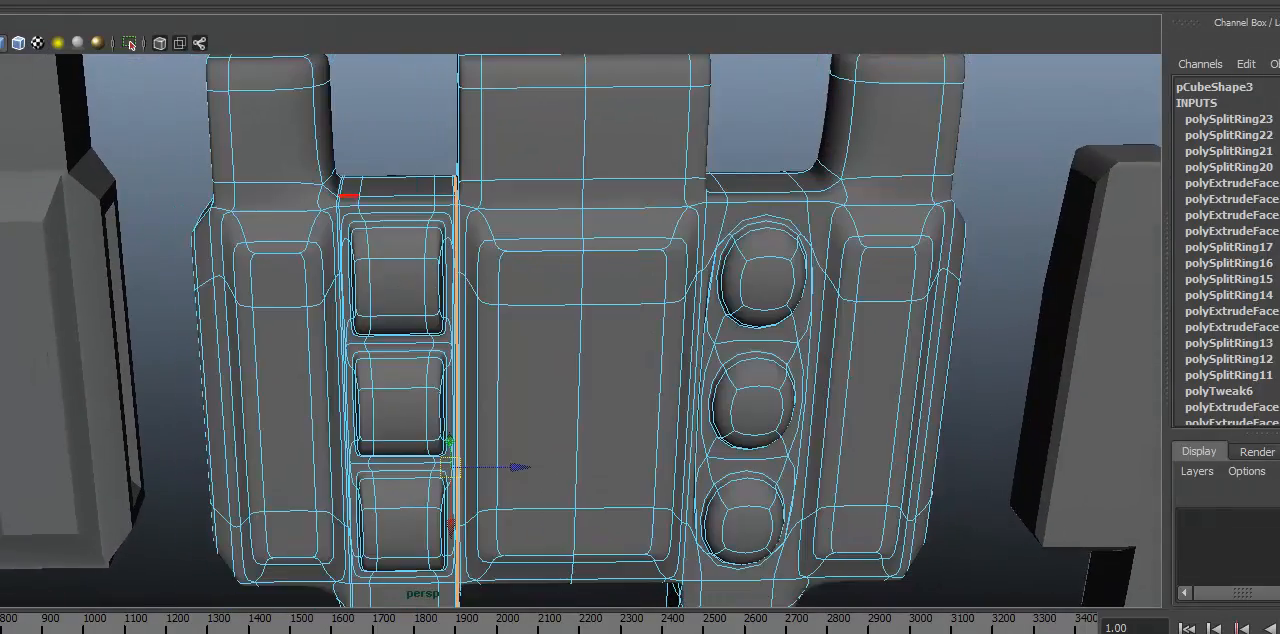
Step: Return the padded link to object mode and deselect it to view the smoothed surface without wireframe
left_click_drag(276, 192, 289, 215, "alt")
left_click_drag(390, 242, 428, 268, "alt")
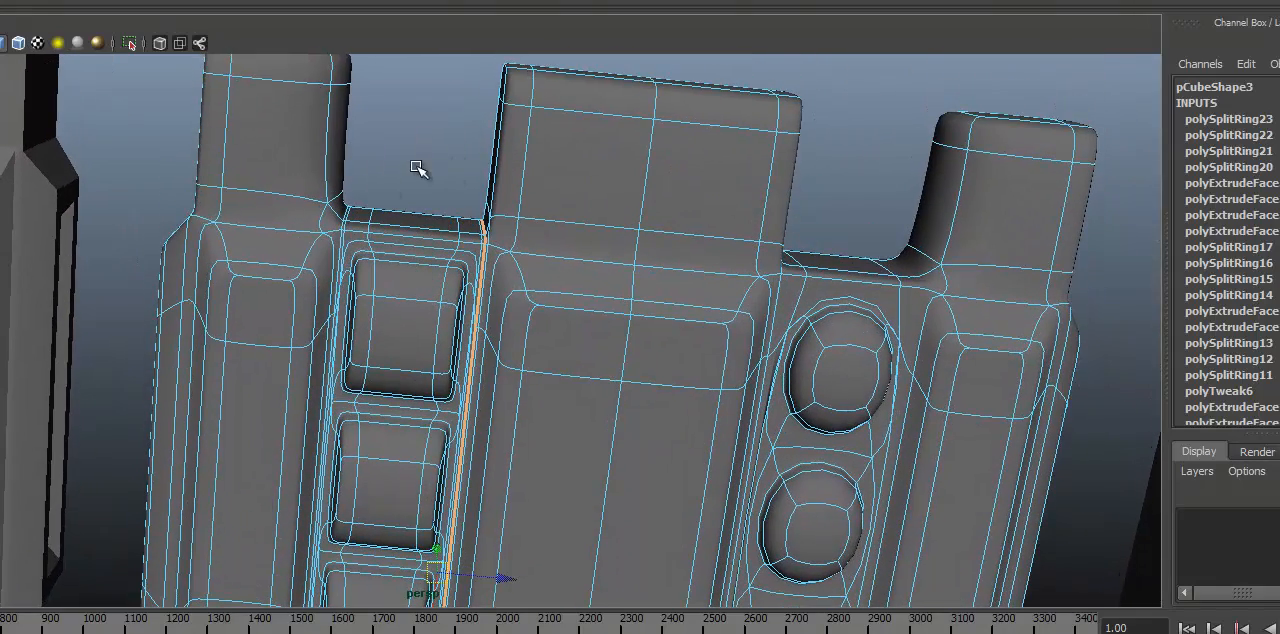
key("F8")
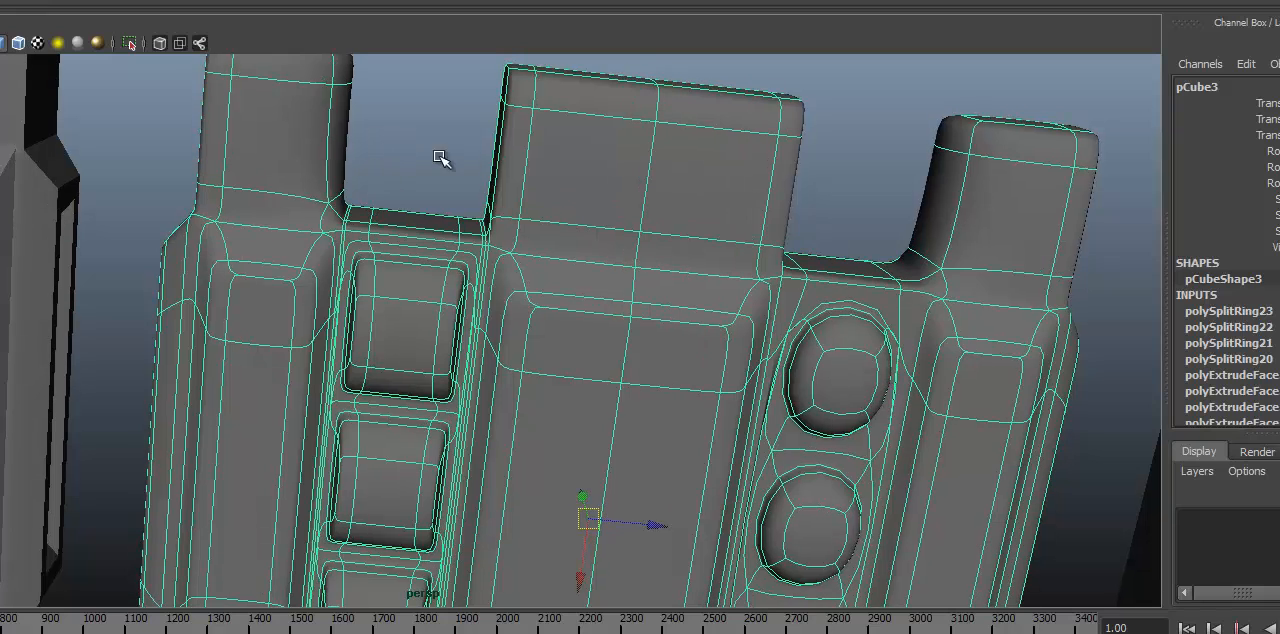
left_click(447, 133)
left_click_drag(449, 231, 594, 240, "alt")
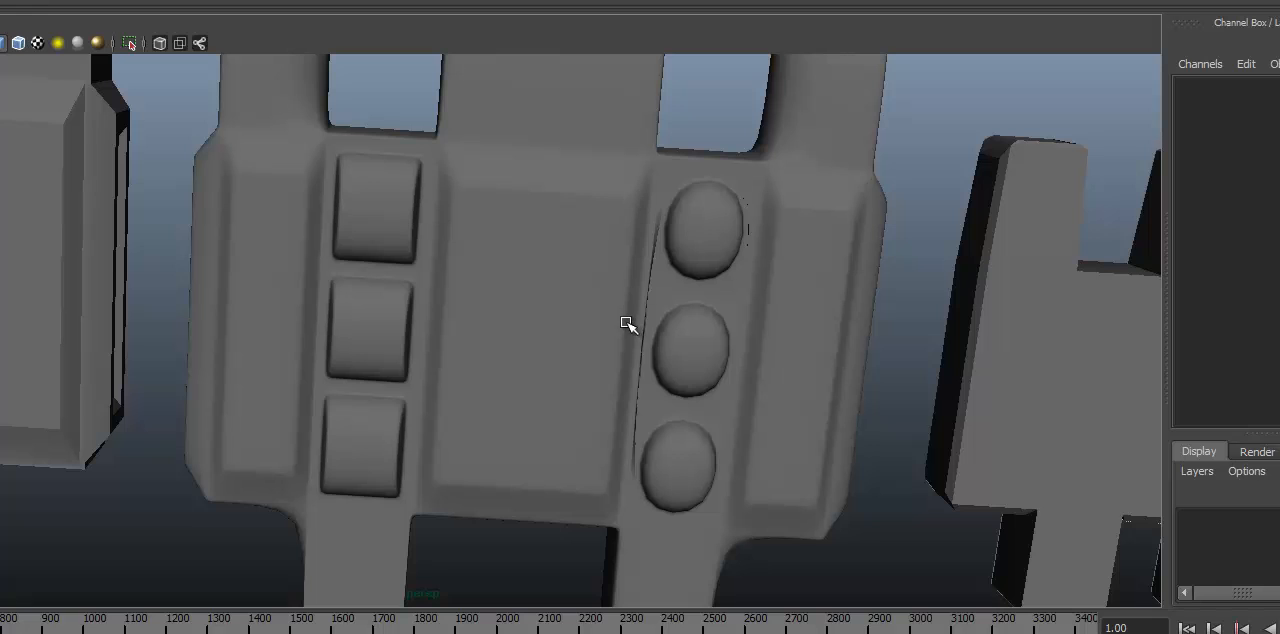
Step: Inspect the smoothed left and right pad columns up close from the front and from below
middle_click_drag(634, 305, 456, 278, "alt")
scroll(212, 293, "up", 4)
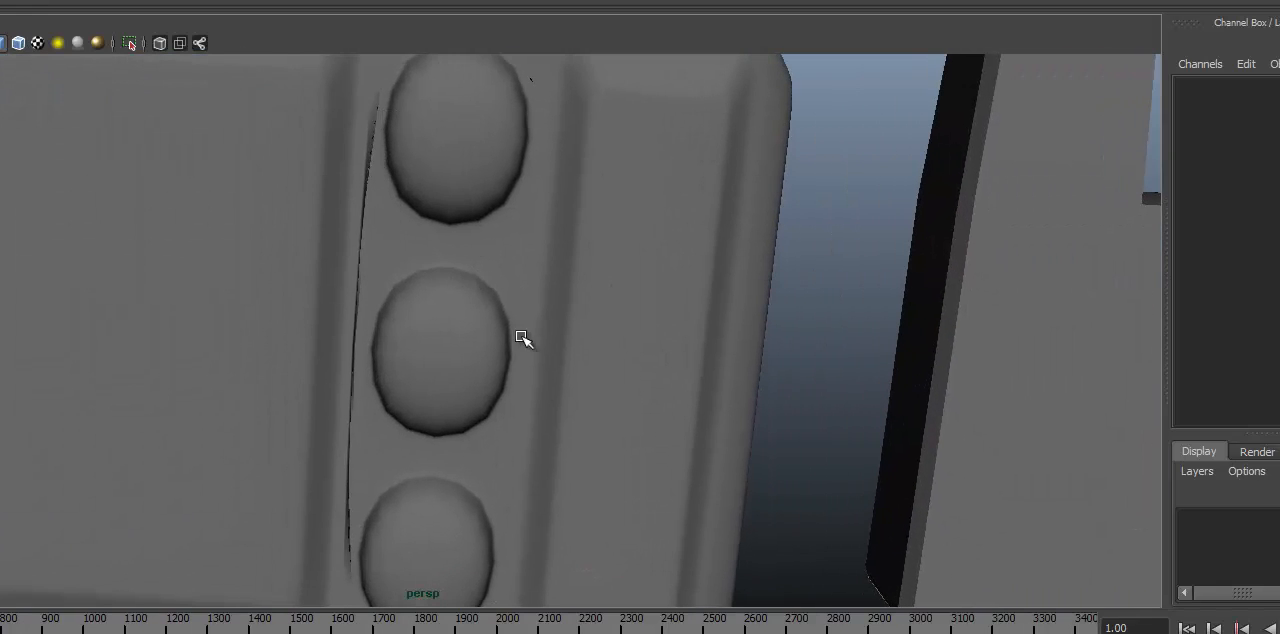
scroll(521, 337, "down", 3)
middle_click_drag(332, 319, 510, 400, "alt")
left_click_drag(510, 400, 595, 265, "alt")
middle_click_drag(351, 226, 448, 372, "alt")
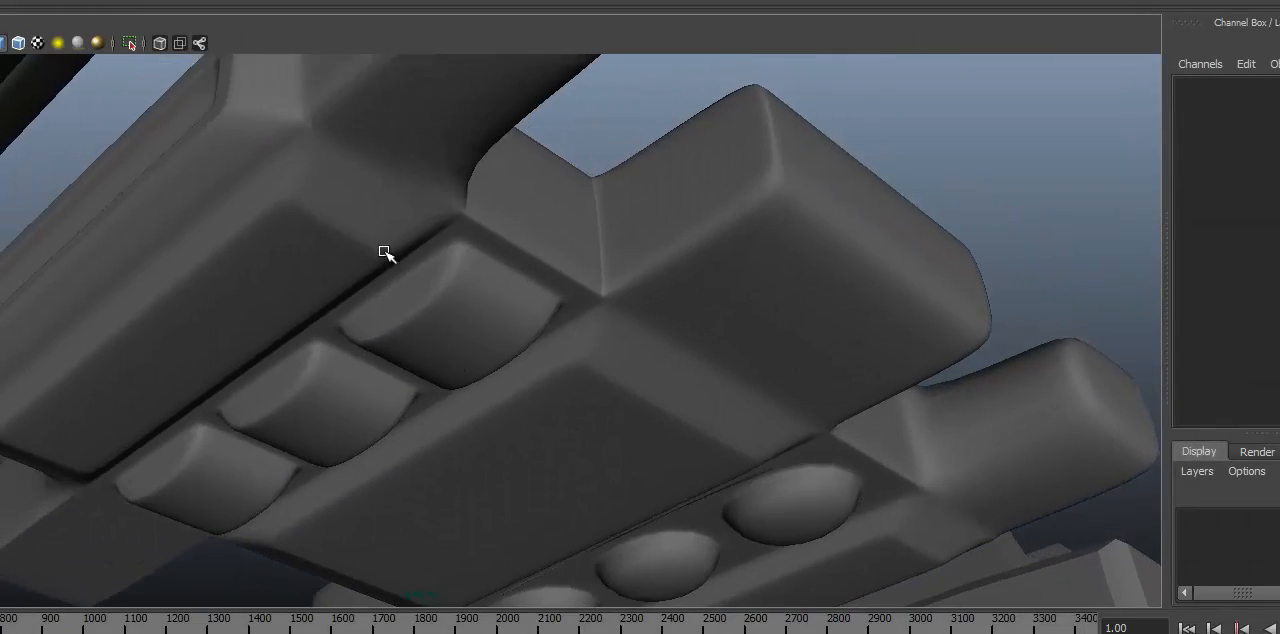
left_click_drag(246, 316, 420, 180, "alt")
left_click_drag(620, 377, 503, 248, "alt")
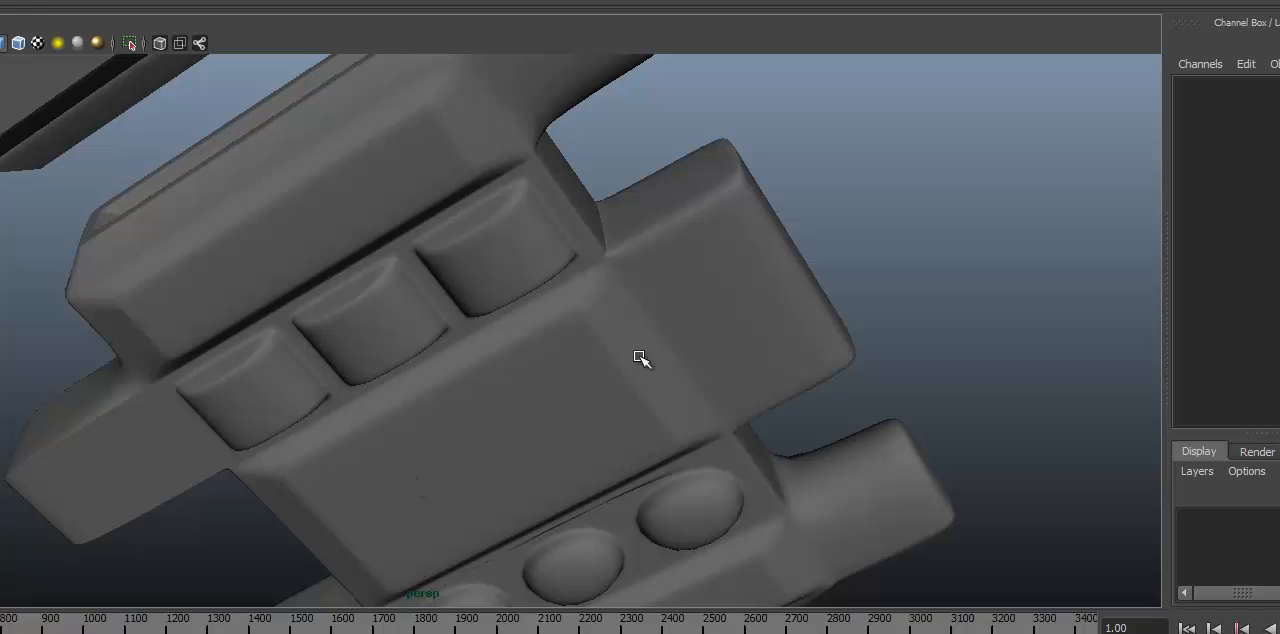
Step: Compare the smoothed padded link with the neighbouring unsmoothed links from several angles
left_click_drag(640, 357, 157, 281, "alt")
right_click_drag(157, 281, 77, 383, "alt")
middle_click_drag(100, 312, 390, 298, "alt")
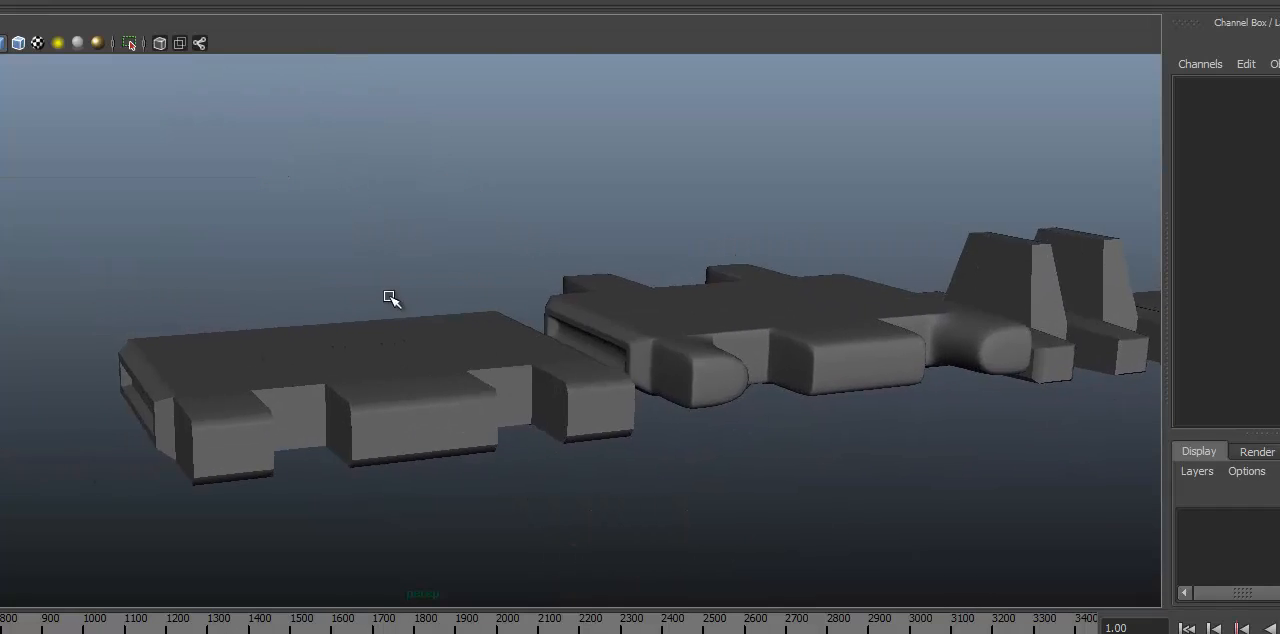
left_click_drag(390, 298, 367, 333, "alt")
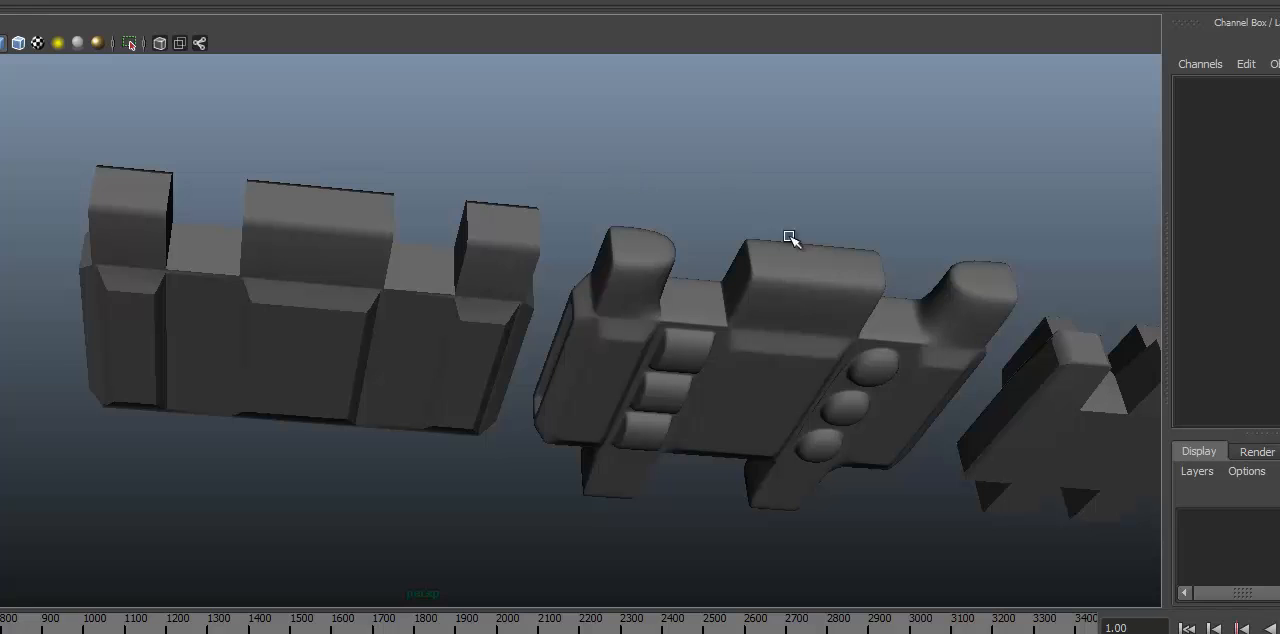
left_click_drag(818, 347, 676, 315, "alt")
Step: Select the padded link and examine the wireframe around its two pad columns
left_click(688, 300)
middle_click_drag(685, 320, 682, 348, "alt")
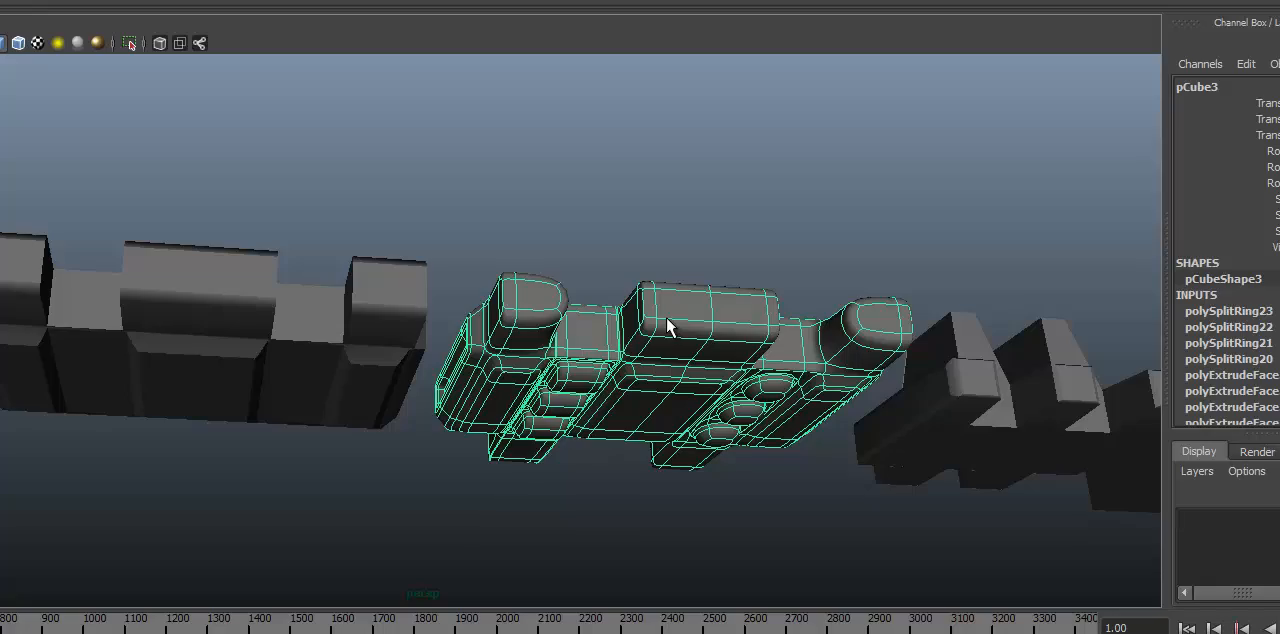
left_click_drag(666, 317, 508, 185, "alt")
right_click_drag(508, 185, 519, 215, "alt")
middle_click_drag(519, 215, 676, 409, "alt")
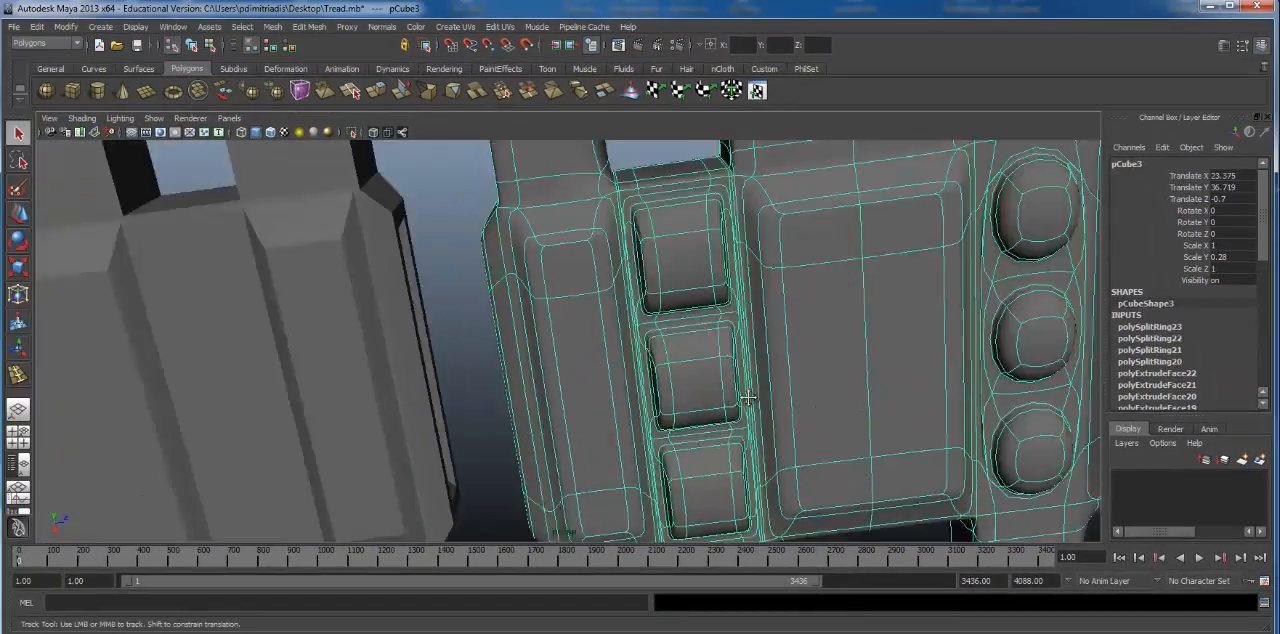
left_click_drag(748, 397, 606, 329, "alt")
right_click_drag(606, 329, 589, 296, "alt")
middle_click_drag(589, 296, 528, 364, "alt")
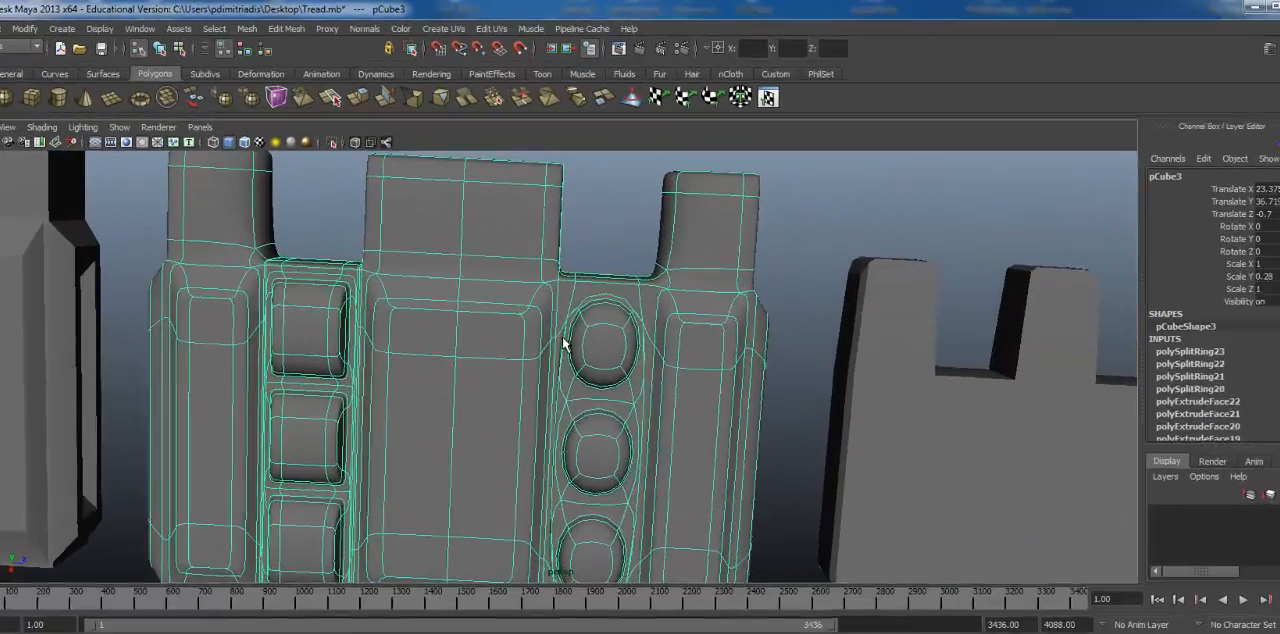
Step: Compare the right pad column in unsmoothed and smoothed display to examine how its corners are rounded
key("1")
left_click_drag(576, 331, 600, 287, "alt")
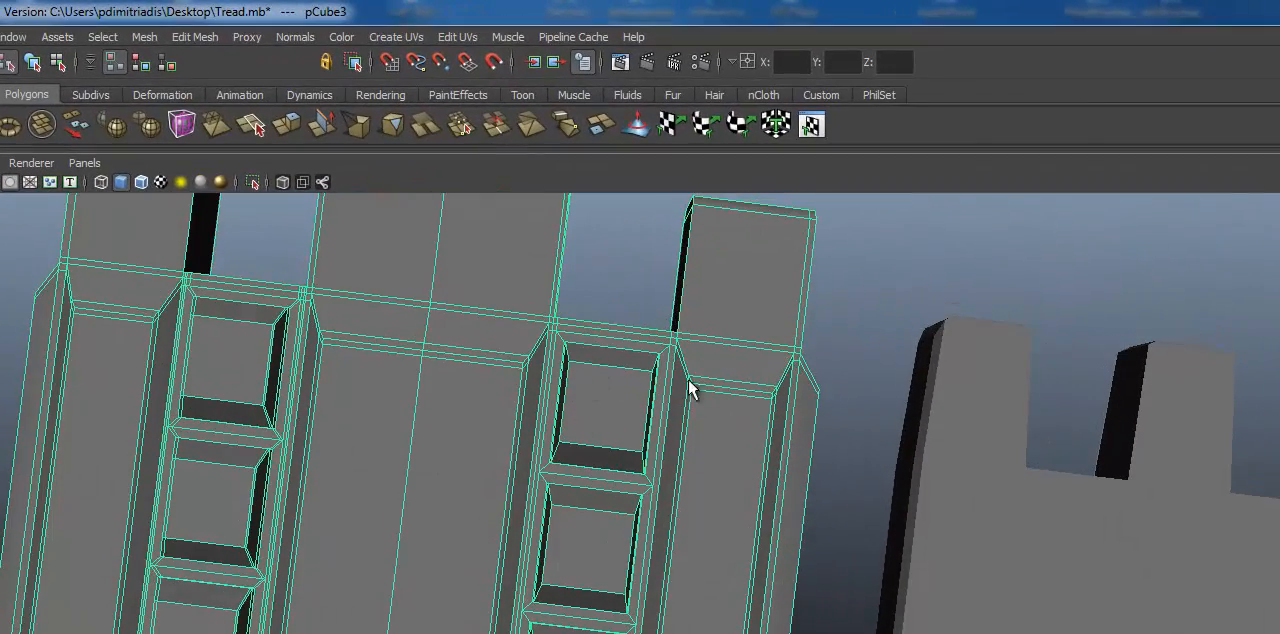
left_click_drag(690, 385, 580, 404, "alt")
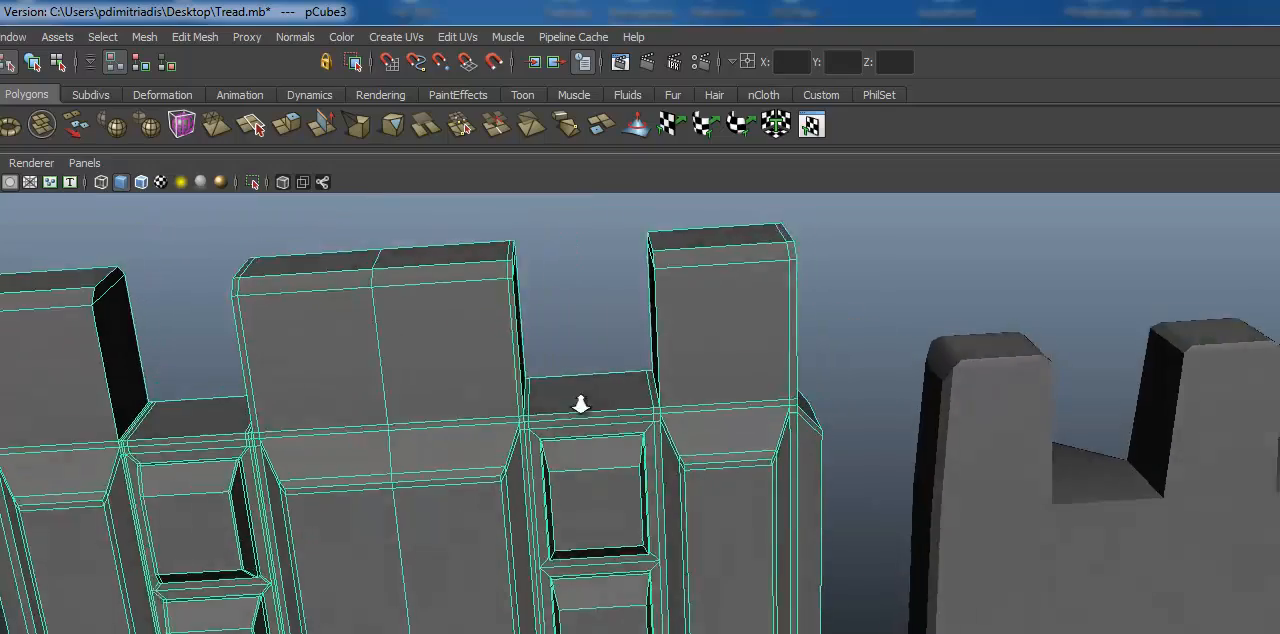
right_click_drag(580, 404, 800, 362, "alt")
key("3")
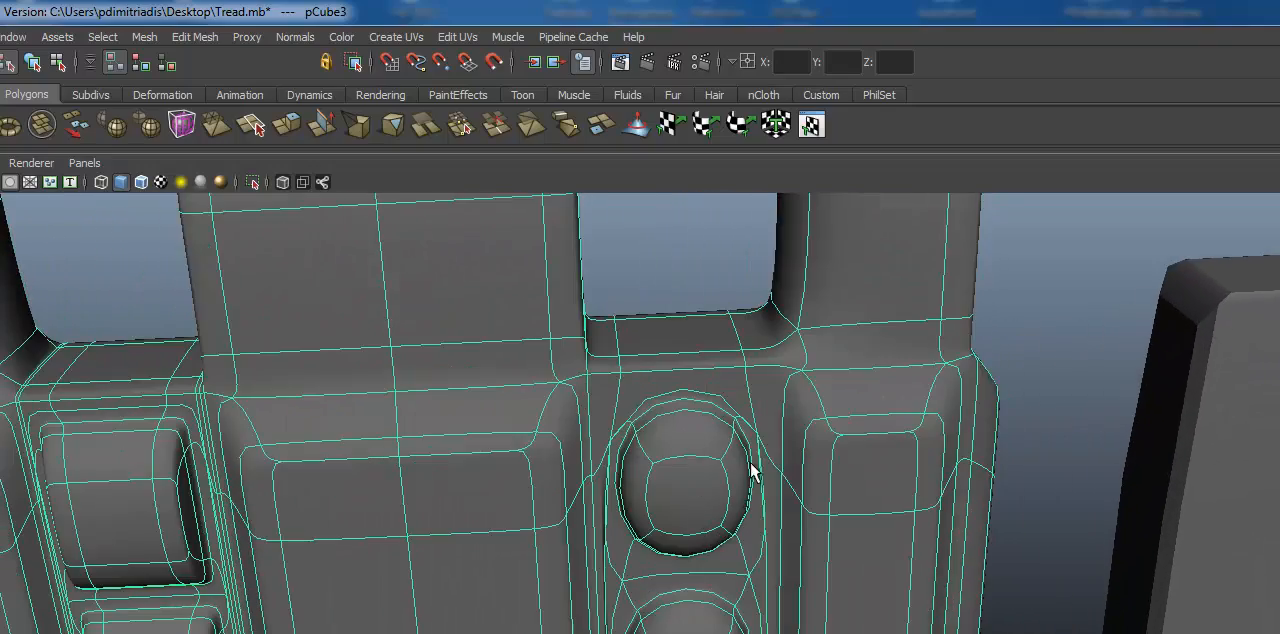
left_click_drag(752, 472, 658, 375, "alt")
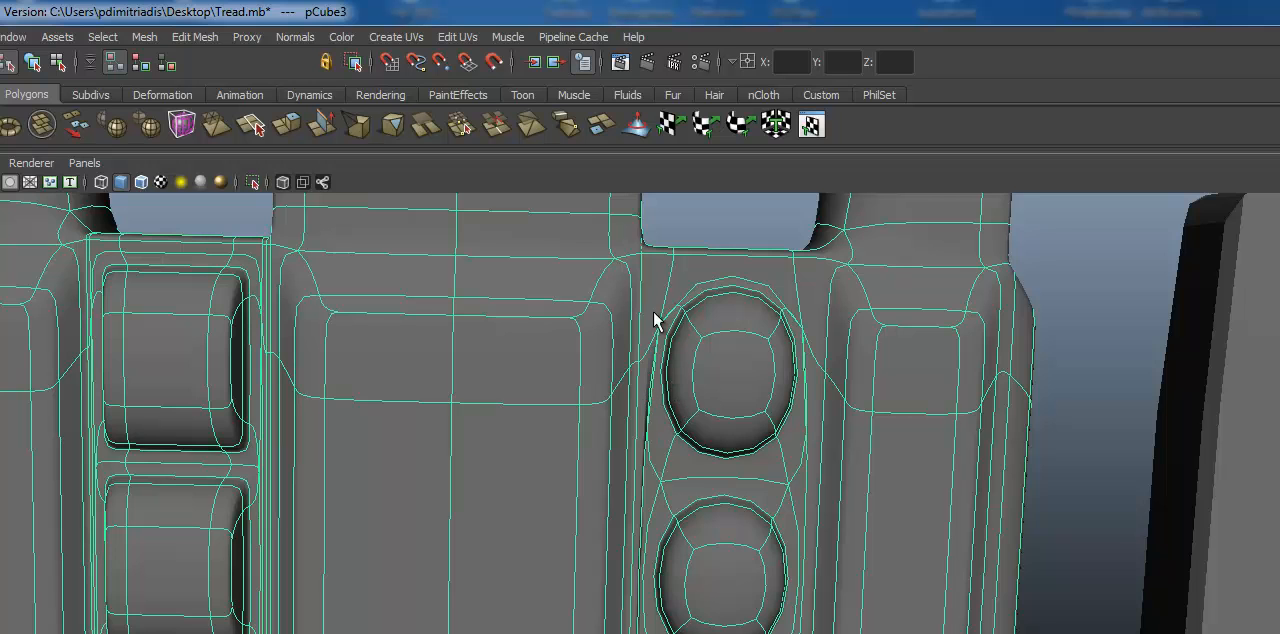
left_click_drag(680, 353, 657, 322, "alt")
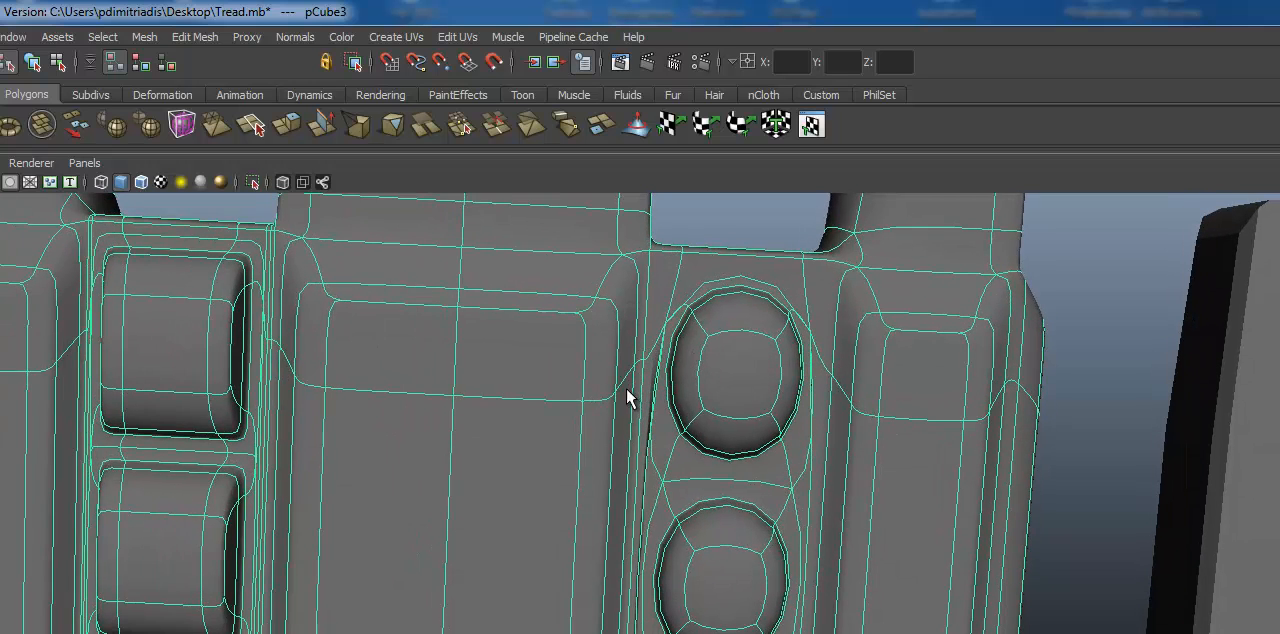
Step: Return the link to unsmoothed display and insert edge loops just inside both sides of the right pad column
key("1")
left_click_drag(686, 480, 614, 463, "alt")
key("g")
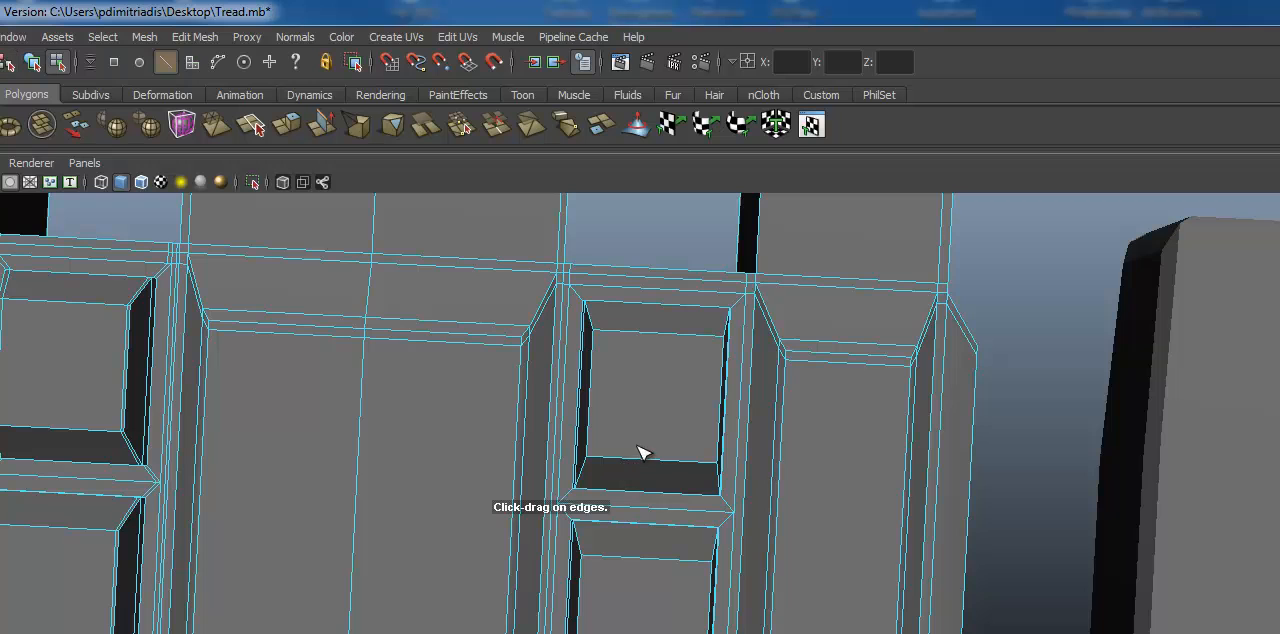
right_click_drag(602, 376, 851, 357, "alt")
middle_click_drag(851, 357, 755, 394, "alt")
left_click_drag(755, 394, 745, 395, "alt")
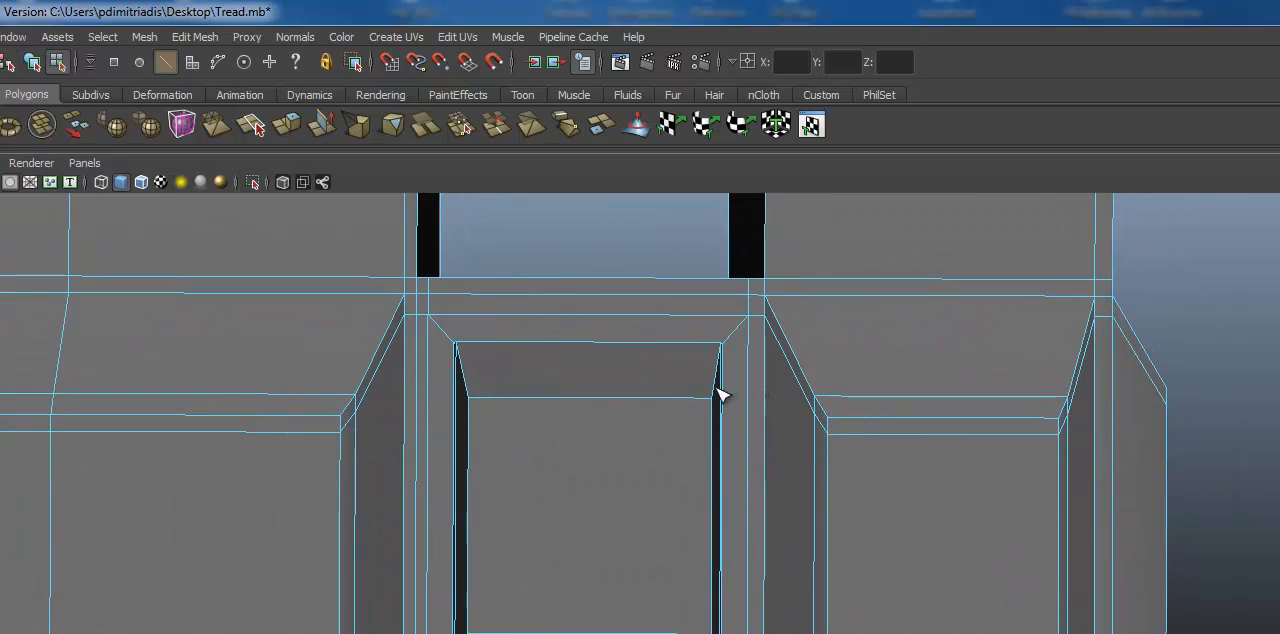
middle_click_drag(718, 389, 805, 334, "alt")
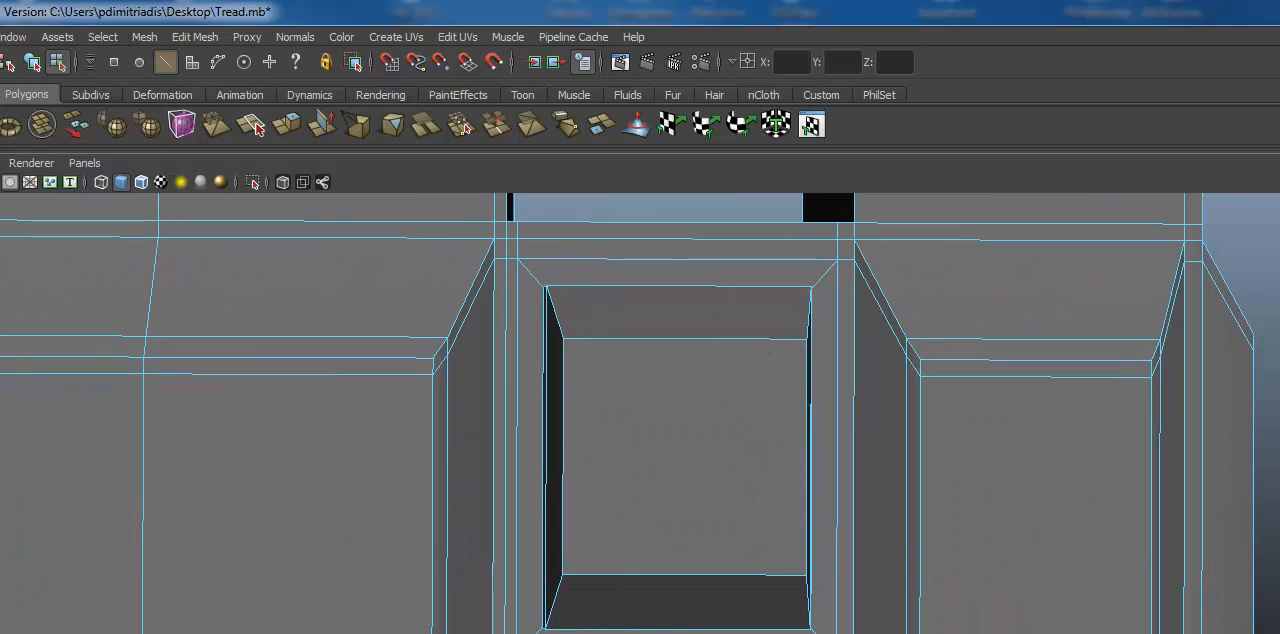
left_click(100, 38)
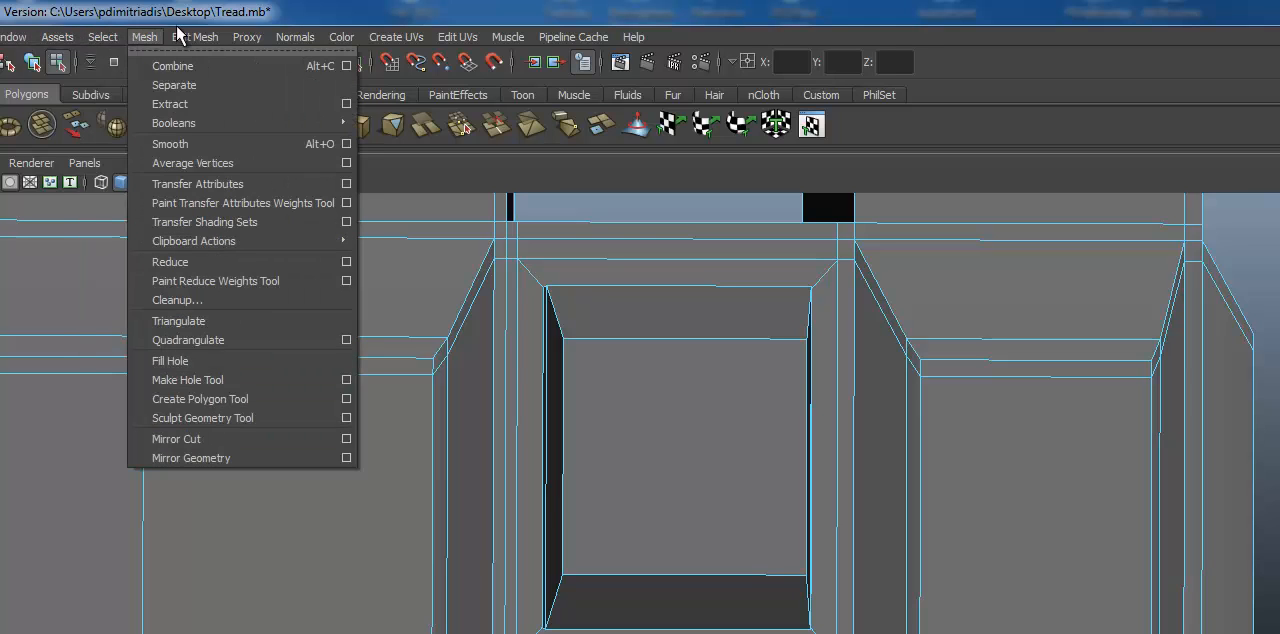
mouse_move(188, 38)
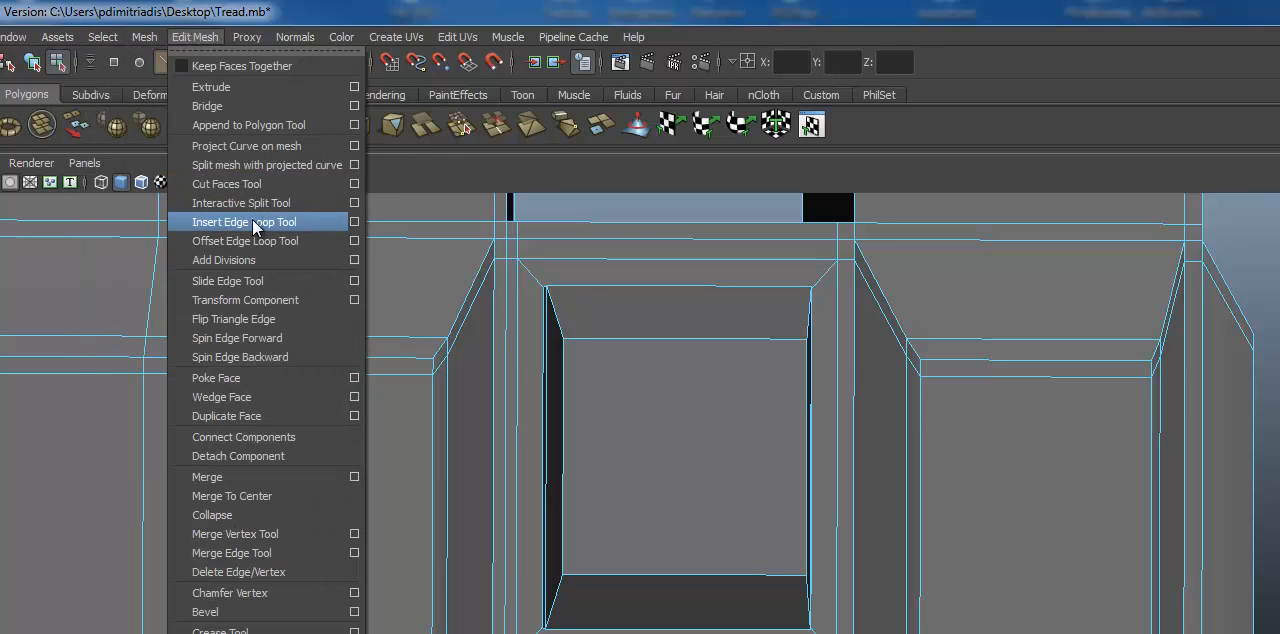
left_click(707, 366)
right_click_drag(707, 366, 1017, 363, "alt")
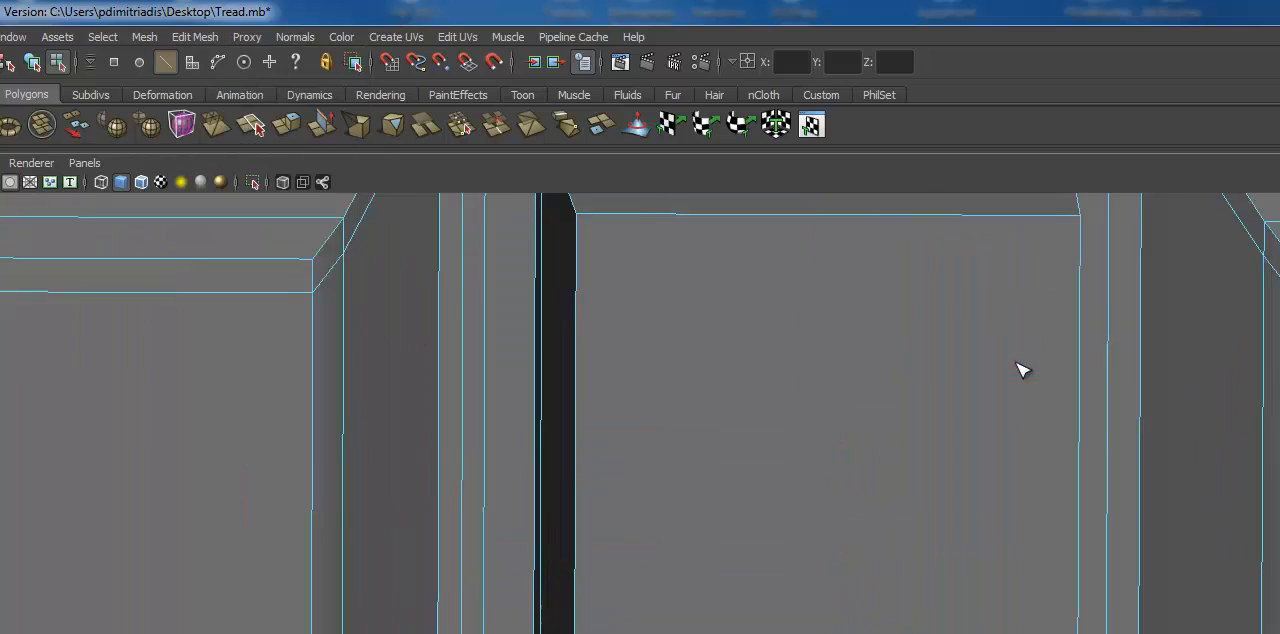
middle_click_drag(855, 300, 831, 443, "alt")
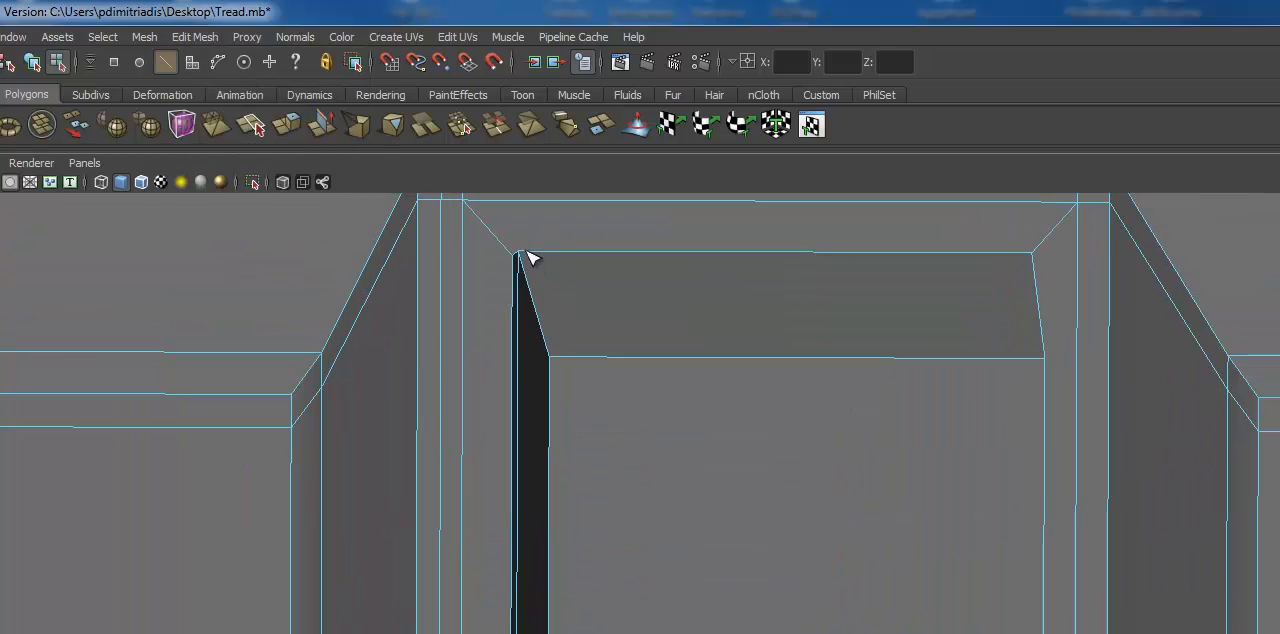
left_click(560, 365)
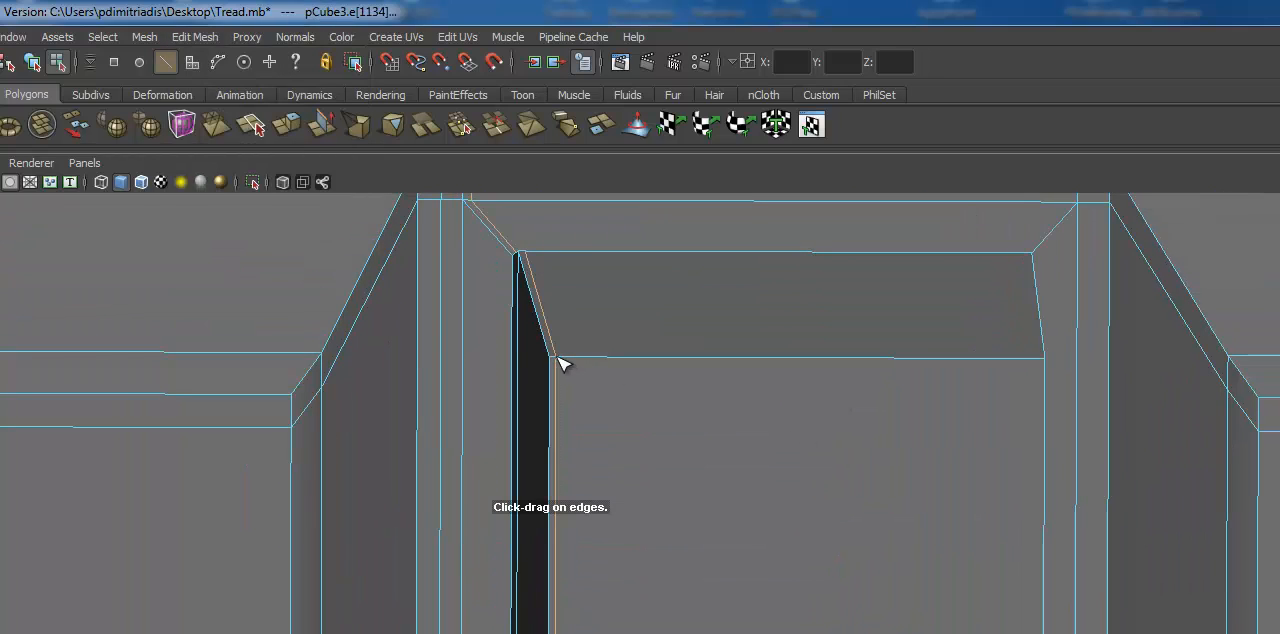
left_click_drag(563, 363, 743, 426, "alt")
left_click(665, 421)
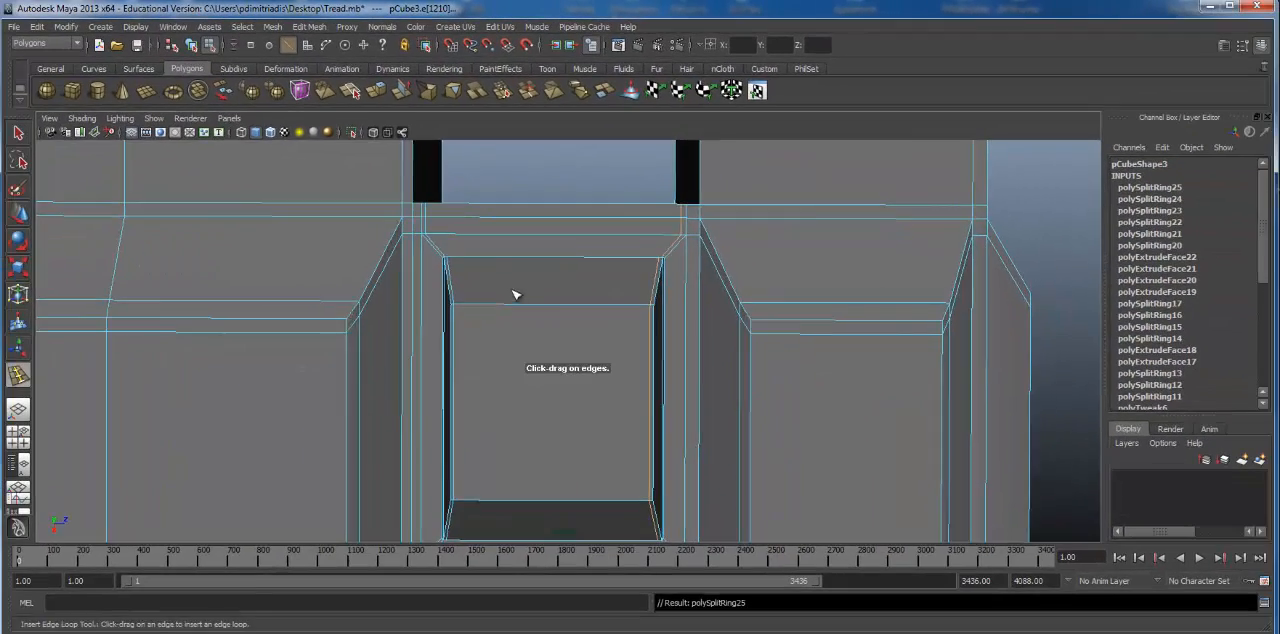
Step: Insert two more edge loops along the outer borders of the right pad column, one on each side
right_click_drag(474, 397, 686, 393, "alt")
middle_click_drag(686, 393, 747, 403, "alt")
left_click_drag(713, 298, 658, 294, "alt")
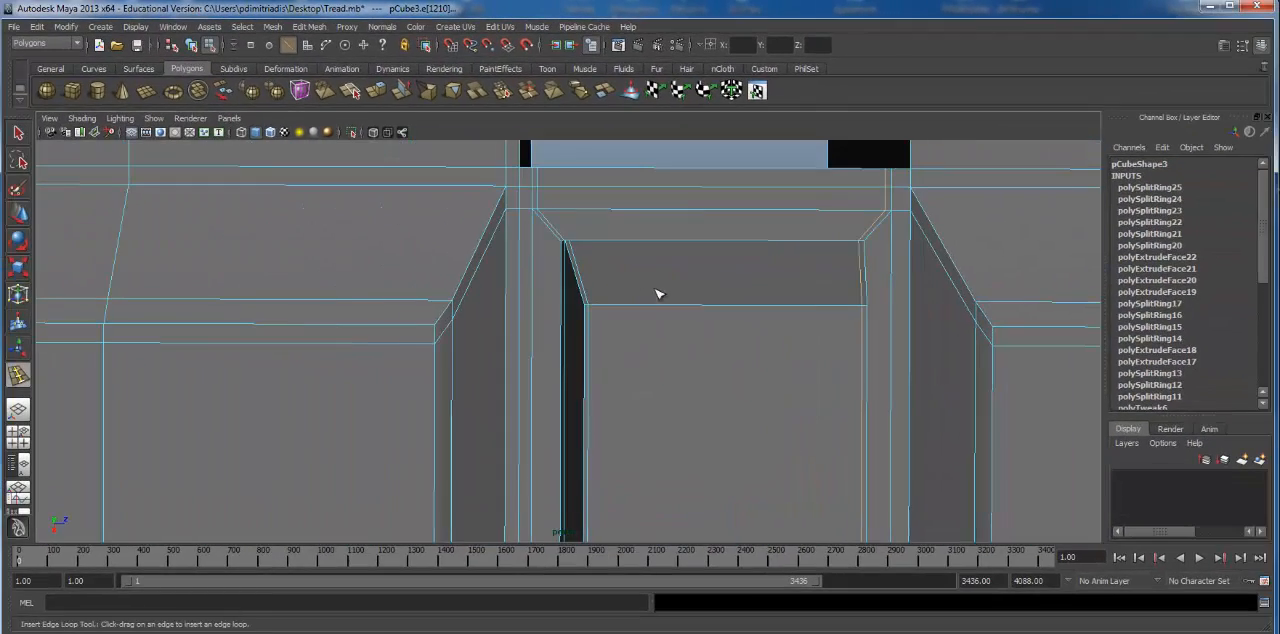
left_click(532, 214)
middle_click_drag(532, 214, 598, 241, "alt")
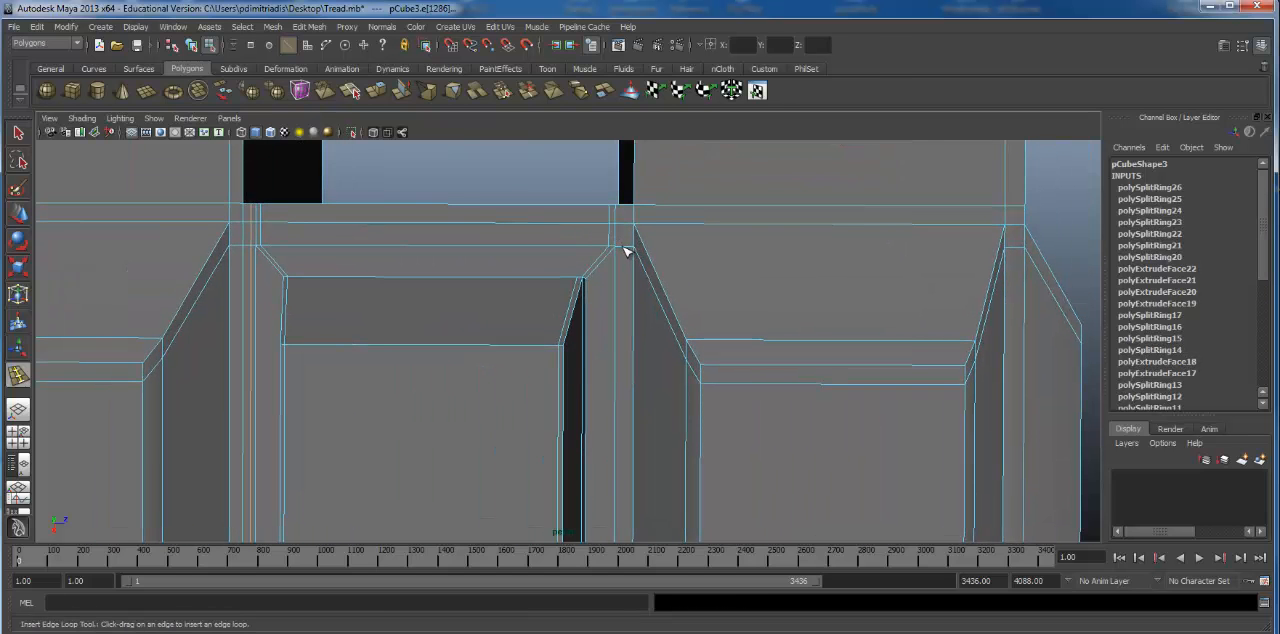
left_click(625, 252)
left_click_drag(626, 274, 600, 267, "alt")
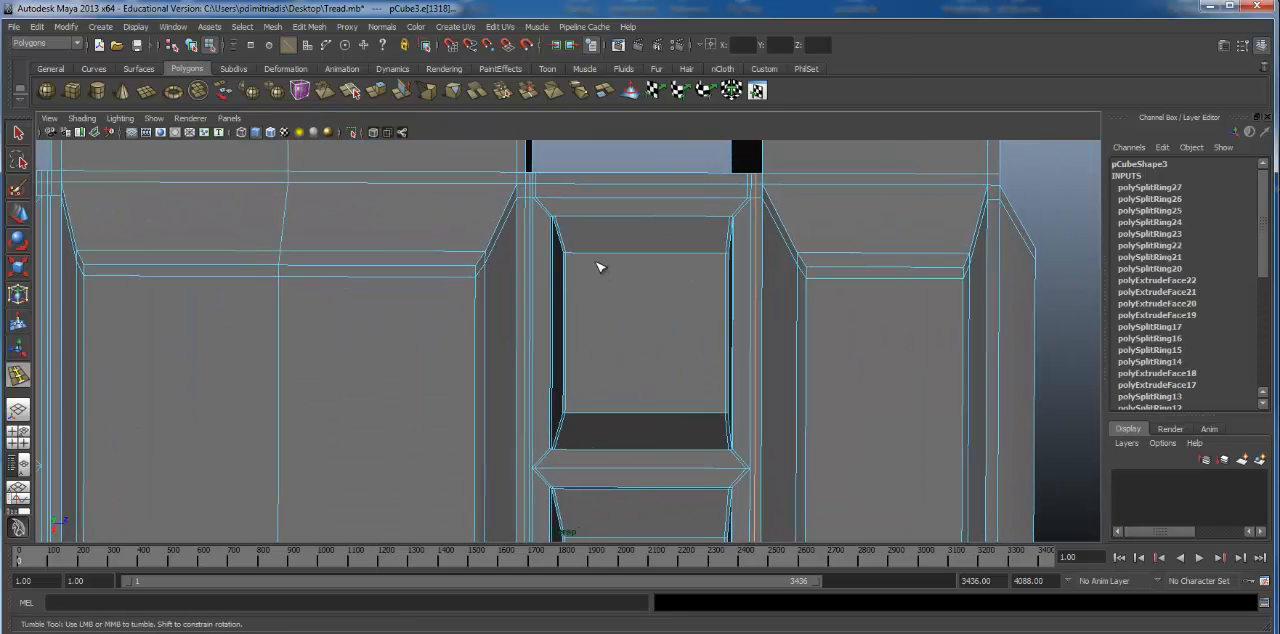
Step: Preview the edited right pad column smoothed, then return it to unsmoothed display
key("3")
left_click_drag(718, 343, 596, 312, "alt")
scroll(654, 302, "up", 3)
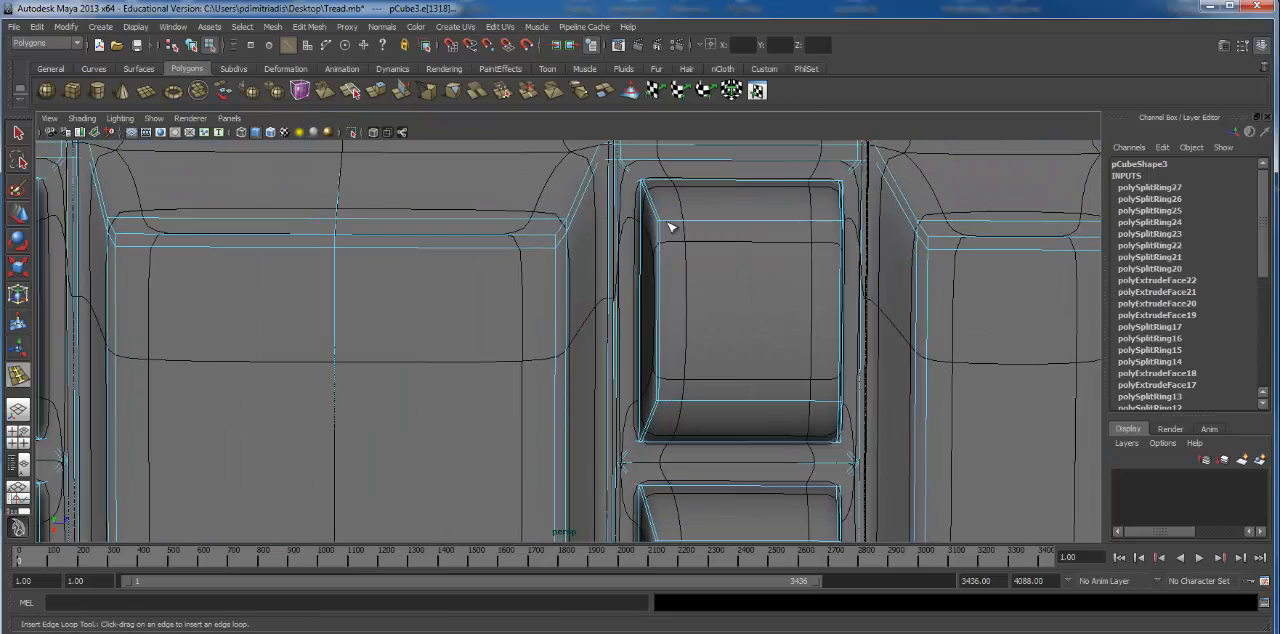
left_click_drag(797, 252, 620, 286, "alt")
key("1")
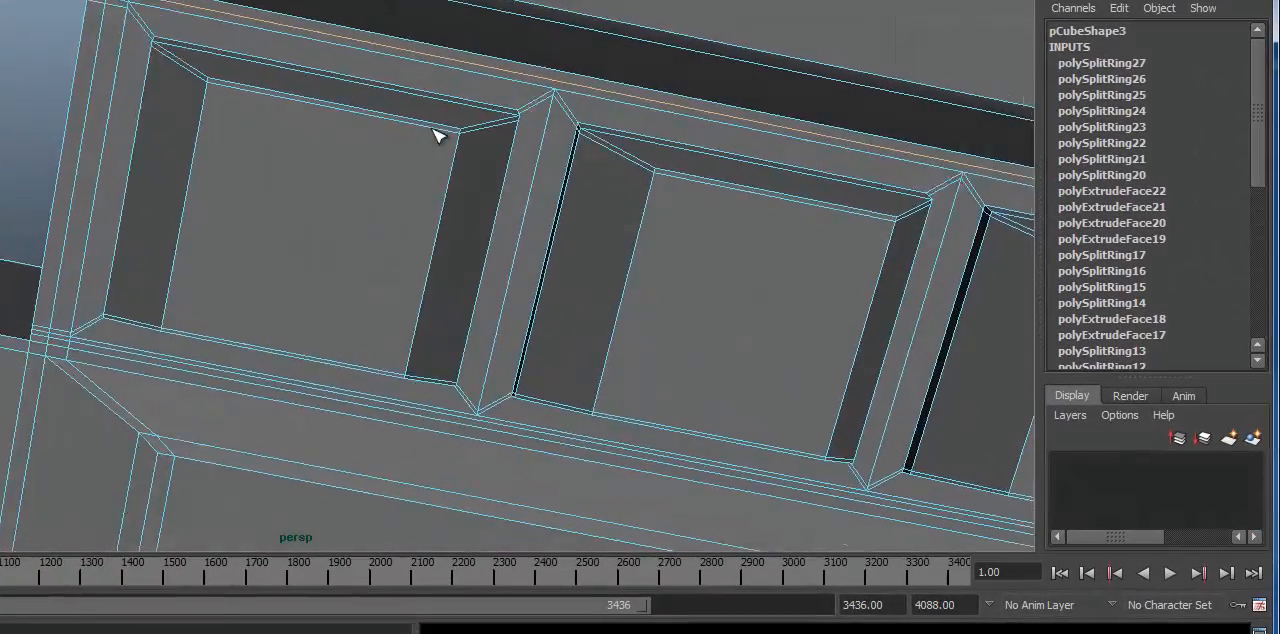
Step: Toggle the link between smoothed and unsmoothed display at a low angle to check the pads' edges
left_click_drag(437, 137, 446, 256, "alt")
key("3")
key("1")
left_click(412, 292)
left_click(390, 287)
key("3")
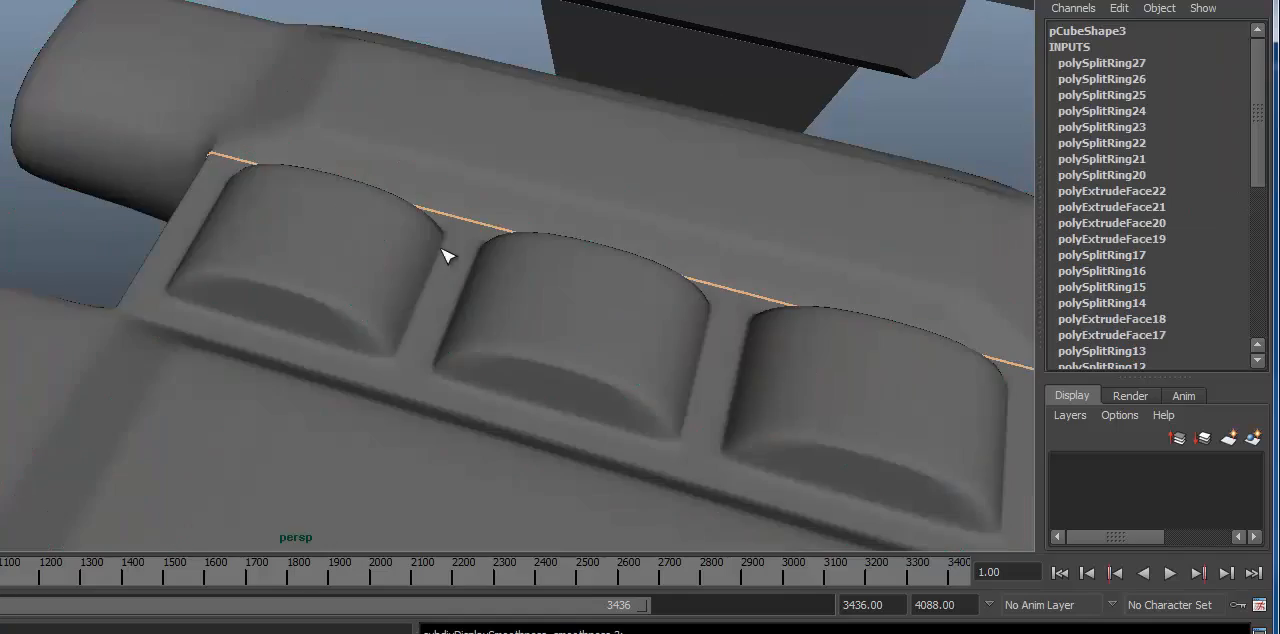
Step: Return to object mode and select the neighbouring unsmoothed link so the padded link shows without wireframe
left_click_drag(588, 253, 502, 270, "alt")
left_click(213, 305)
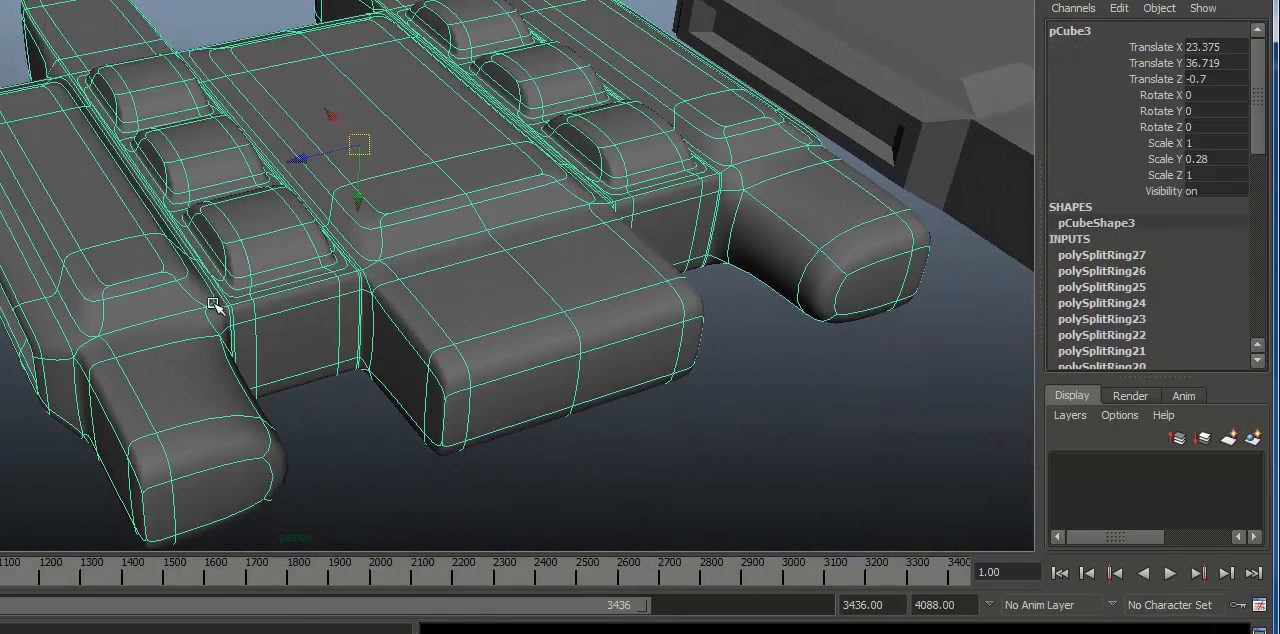
left_click_drag(300, 246, 300, 160, "alt")
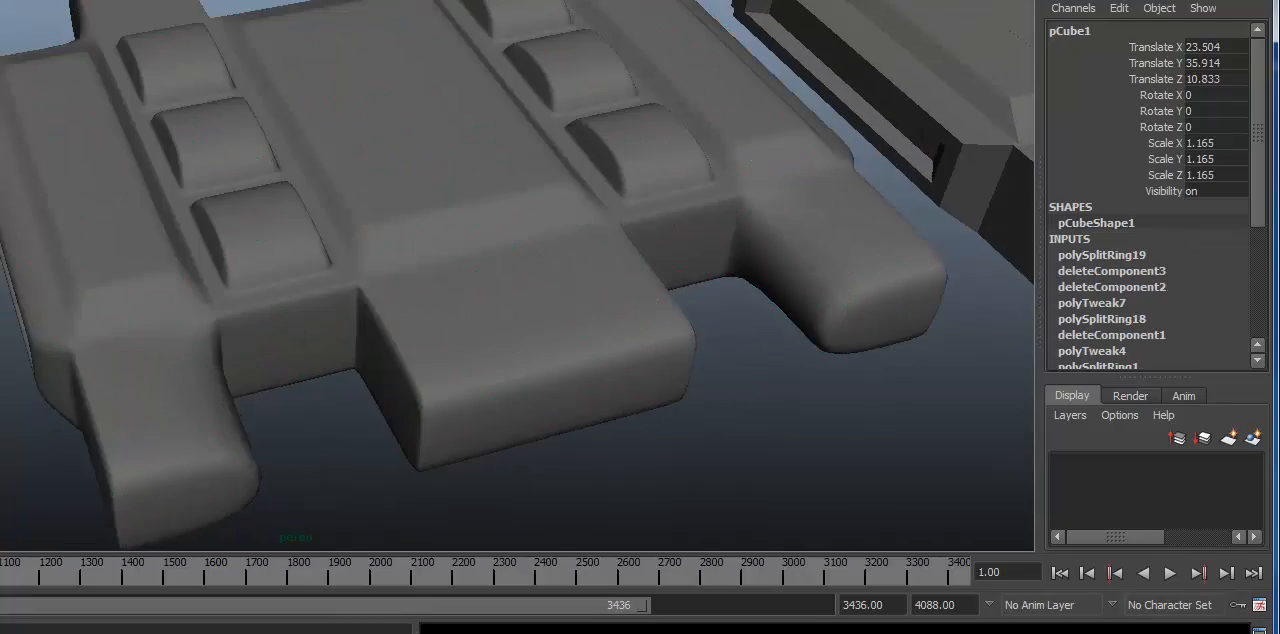
left_click_drag(95, 158, 166, 172, "alt")
Step: Inspect both finished pad columns of the smoothed link from the front and up close
left_click_drag(510, 400, 326, 318, "alt")
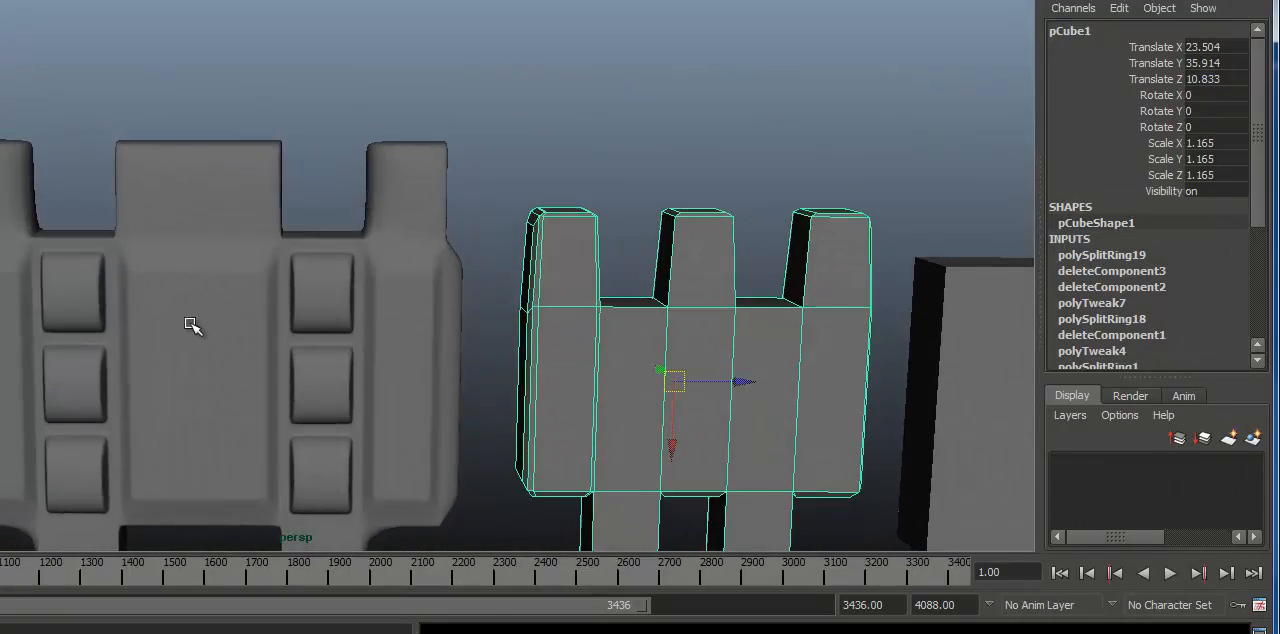
right_click_drag(190, 323, 388, 306, "alt")
middle_click_drag(388, 306, 486, 191, "alt")
right_click_drag(486, 191, 608, 168, "alt")
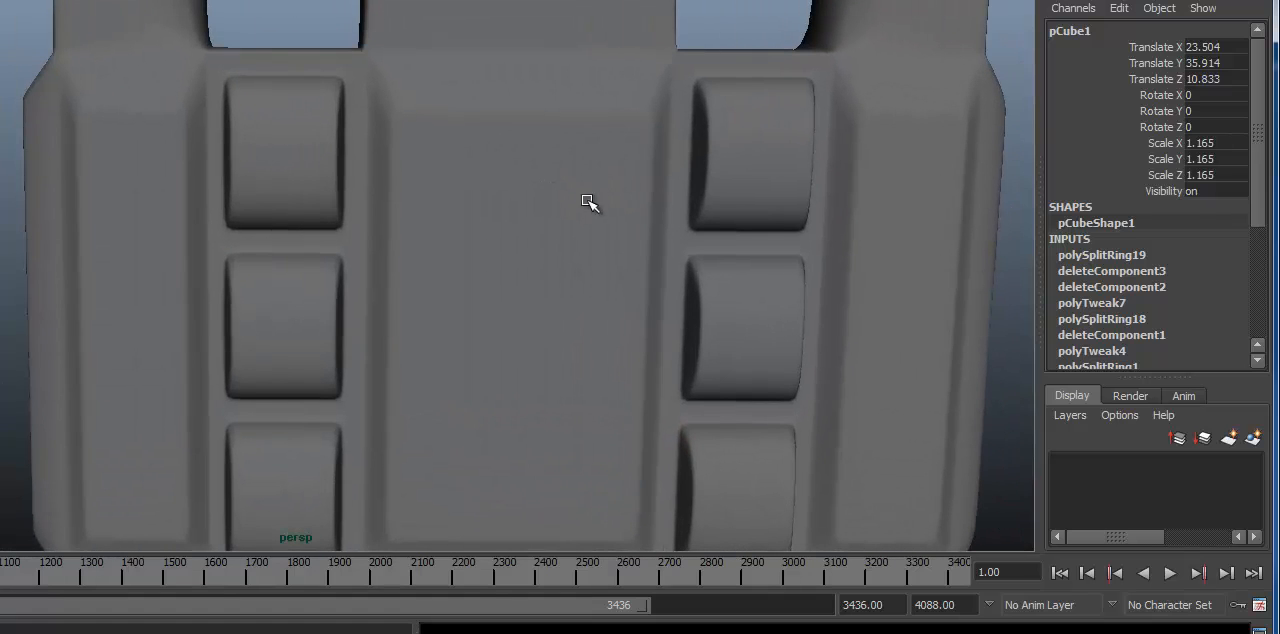
Step: Switch the padded link to vertex mode for editing around its top-left pad
left_click_drag(345, 167, 243, 117, "alt")
right_click(243, 117)
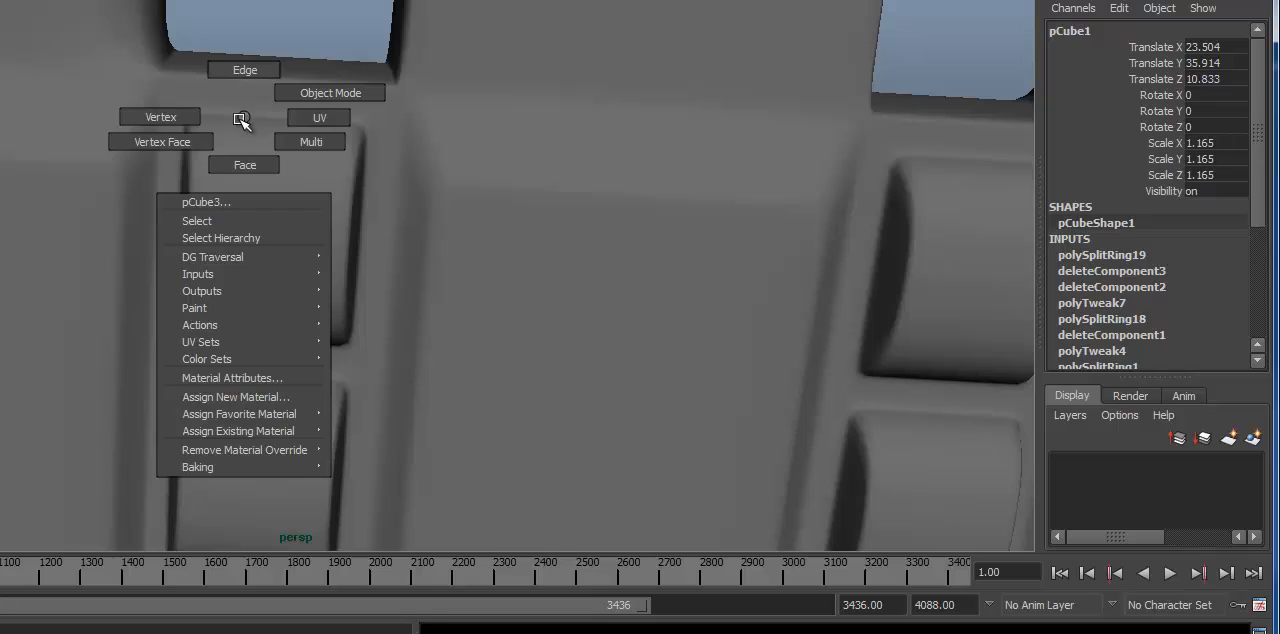
right_click_drag(239, 119, 400, 203)
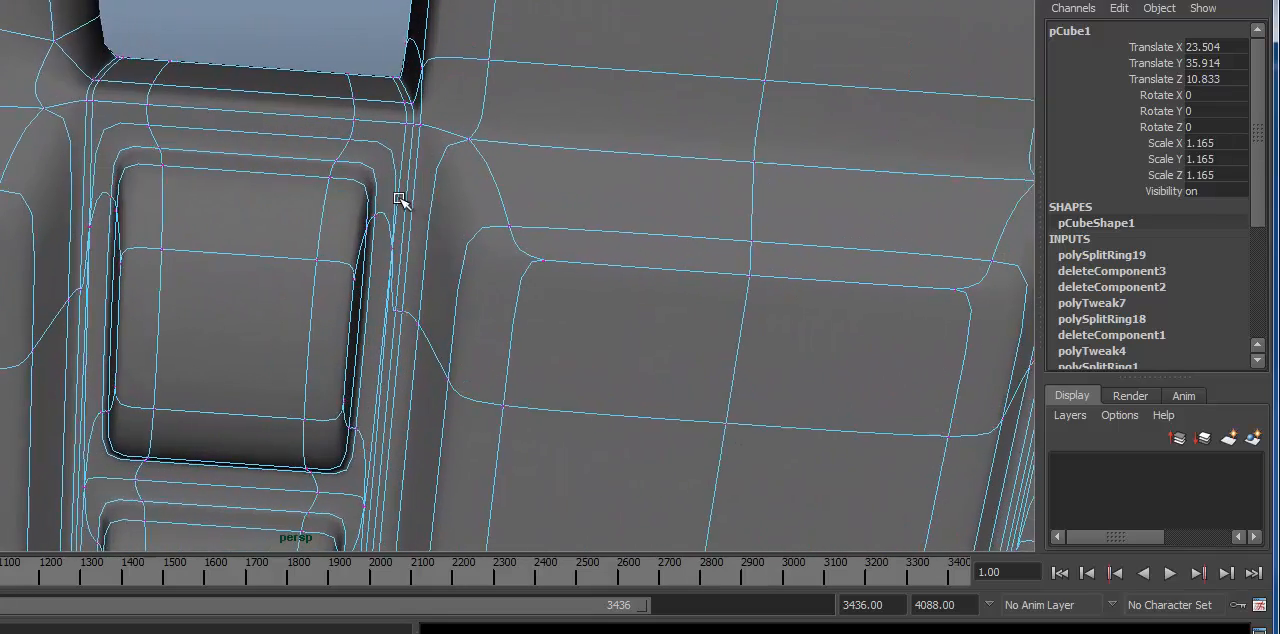
left_click(148, 127)
left_click_drag(257, 149, 416, 135, "alt")
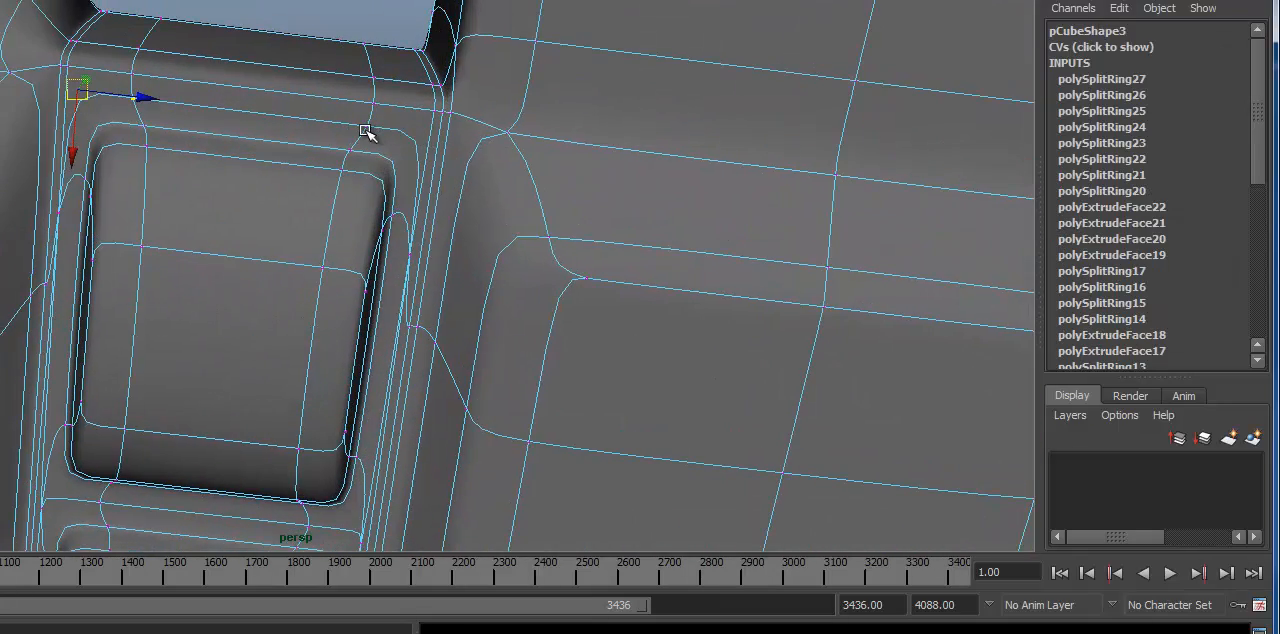
middle_click_drag(581, 211, 548, 146, "alt")
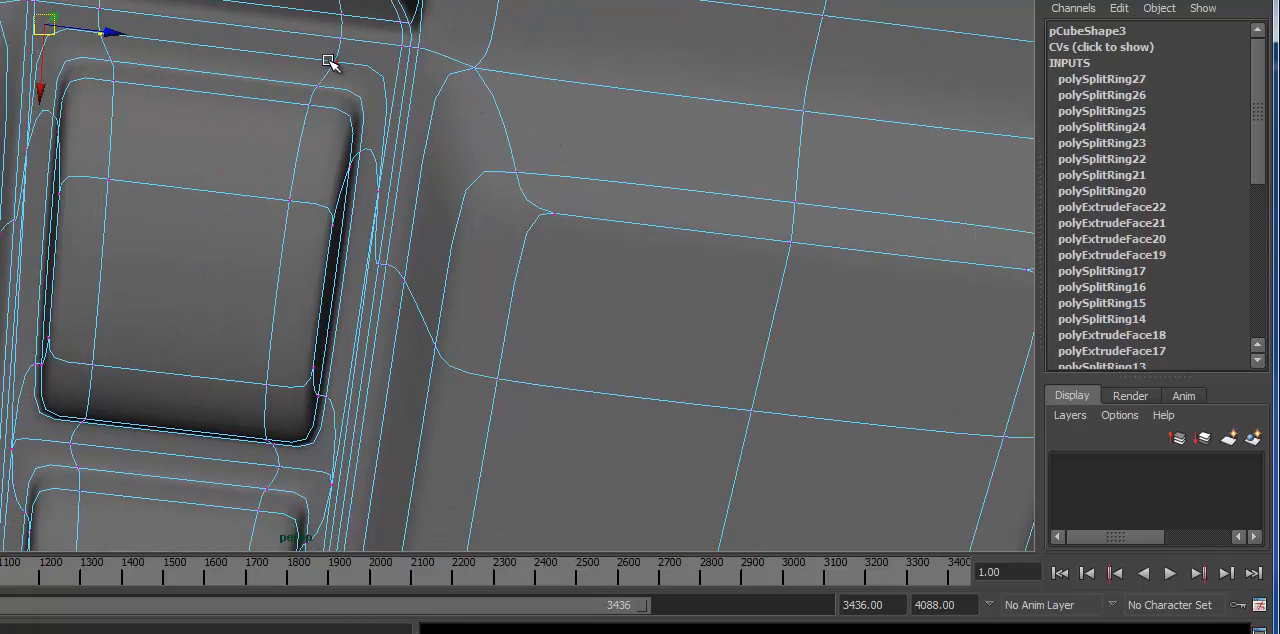
left_click_drag(336, 63, 384, 130, "alt")
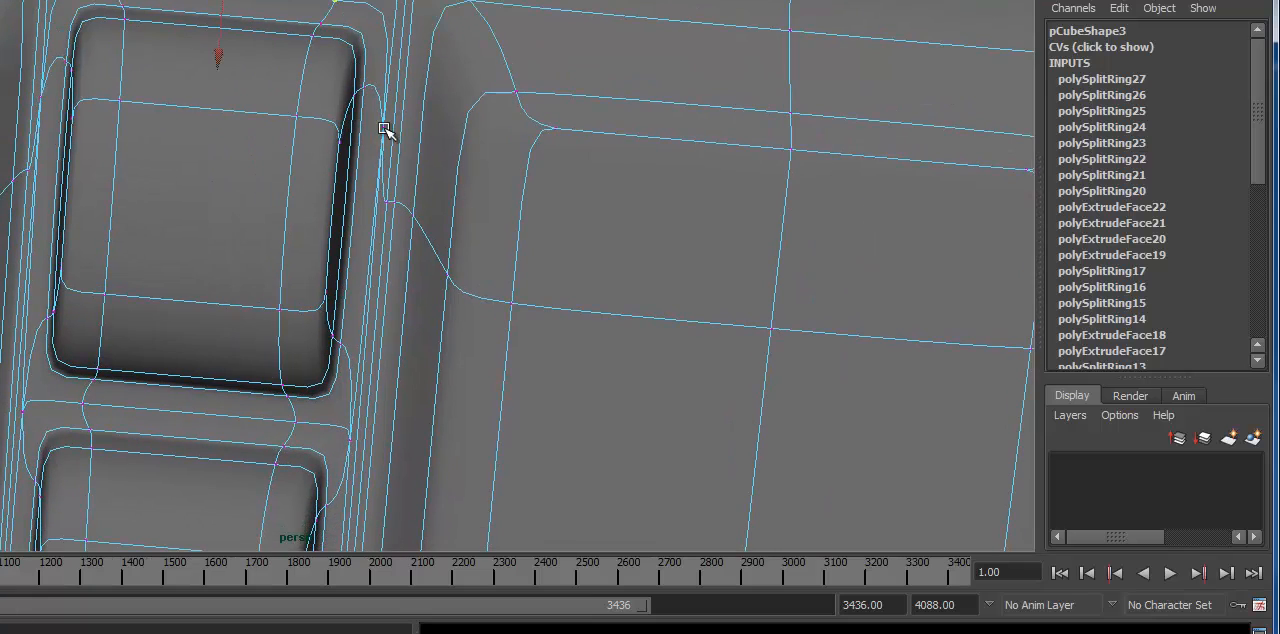
left_click(383, 127, "shift")
middle_click_drag(172, 377, 383, 437, "alt")
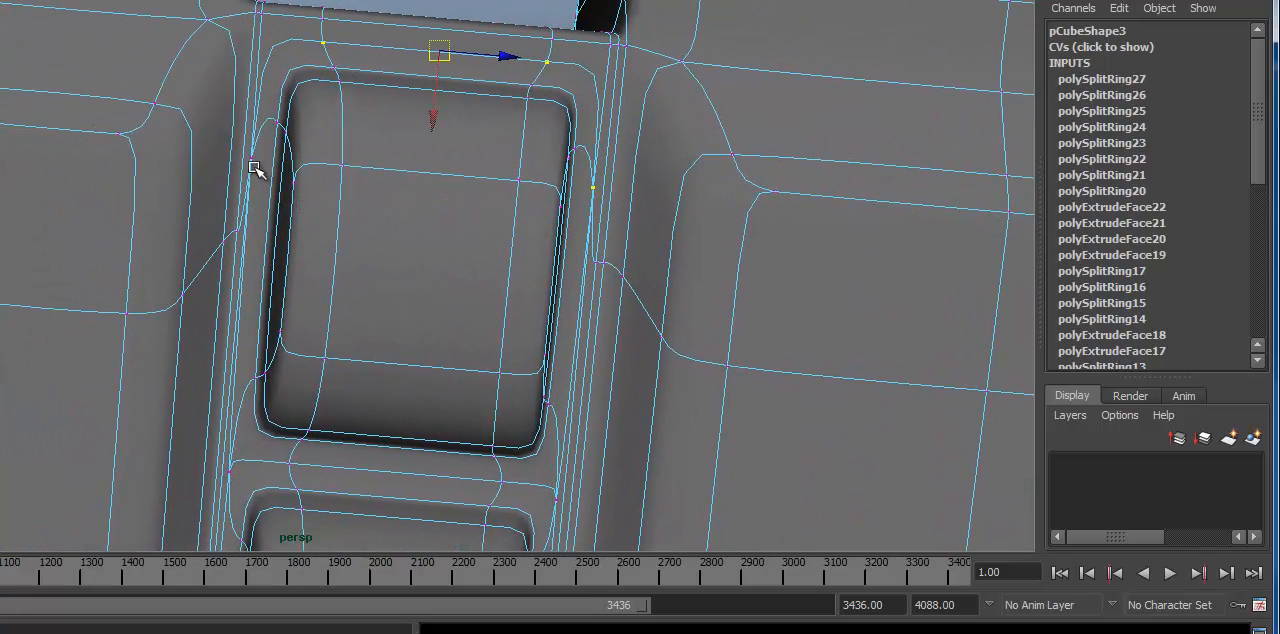
middle_click_drag(371, 294, 412, 160, "alt")
left_click_drag(412, 160, 407, 164, "alt")
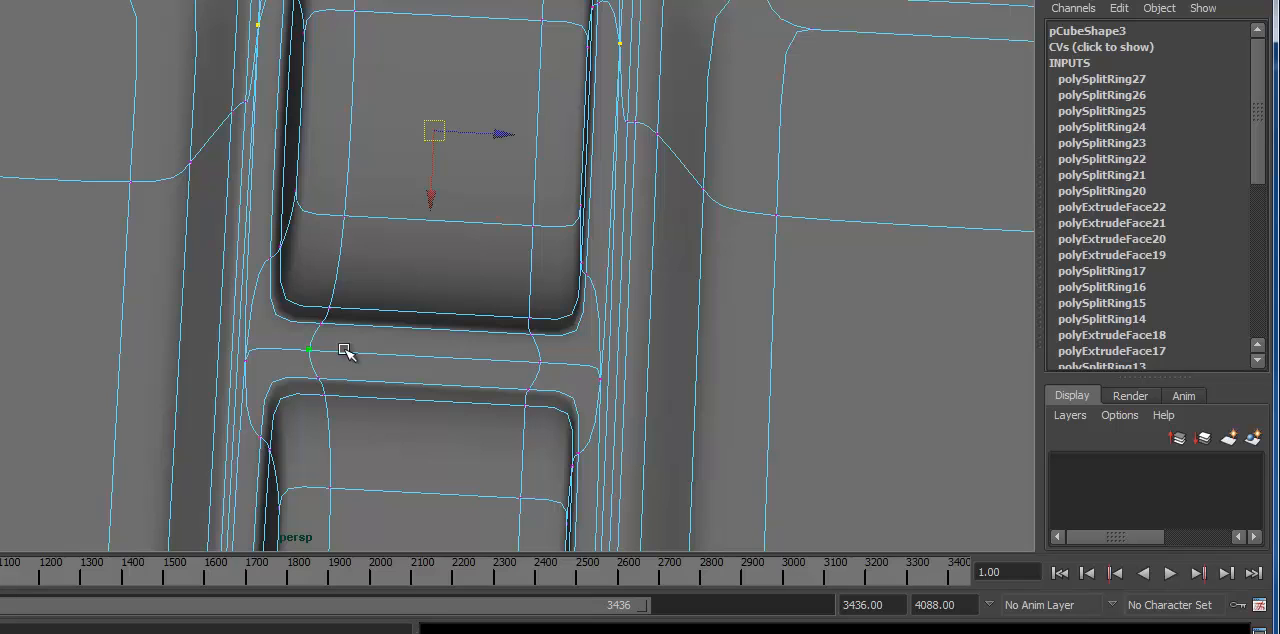
right_click_drag(600, 349, 665, 368, "alt")
middle_click_drag(665, 368, 427, 356, "alt")
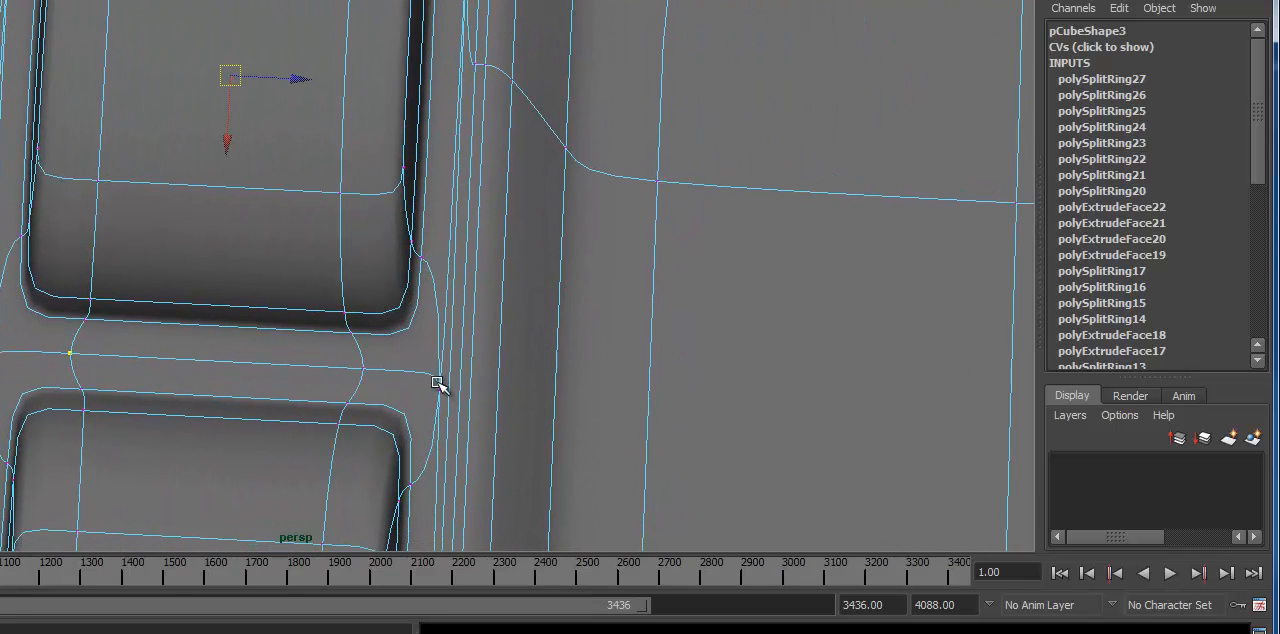
middle_click_drag(413, 311, 414, 316, "alt")
left_click(420, 304)
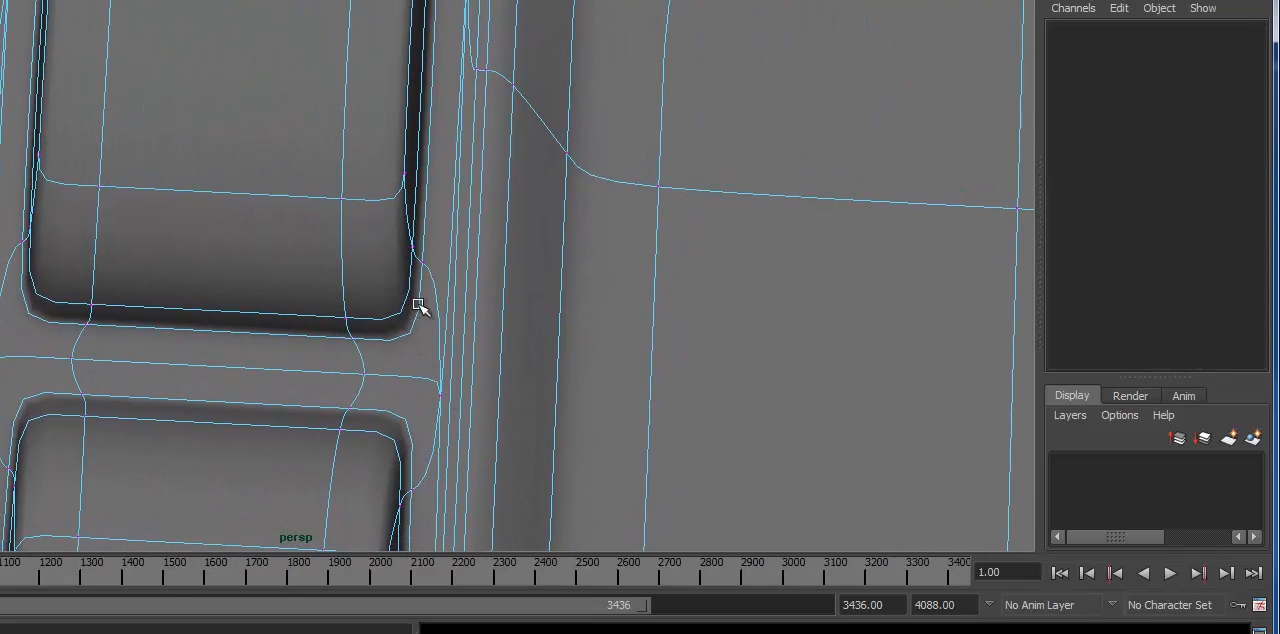
Step: Select the eight vertices on the edge loop directly around the base of the top-left pad
left_click_drag(346, 345, 369, 350, "alt")
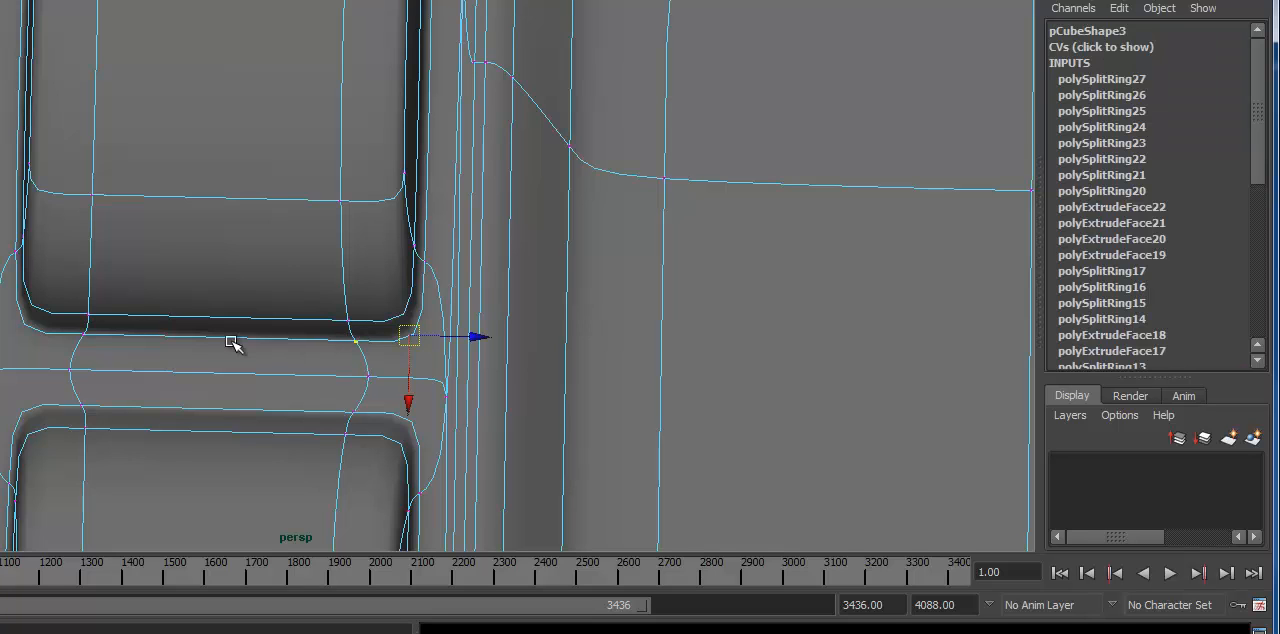
middle_click_drag(163, 351, 332, 353, "alt")
right_click_drag(229, 287, 258, 288, "alt")
middle_click_drag(258, 288, 362, 306, "alt")
left_click_drag(290, 185, 302, 291, "alt")
left_click_drag(409, 338, 205, 272, "alt")
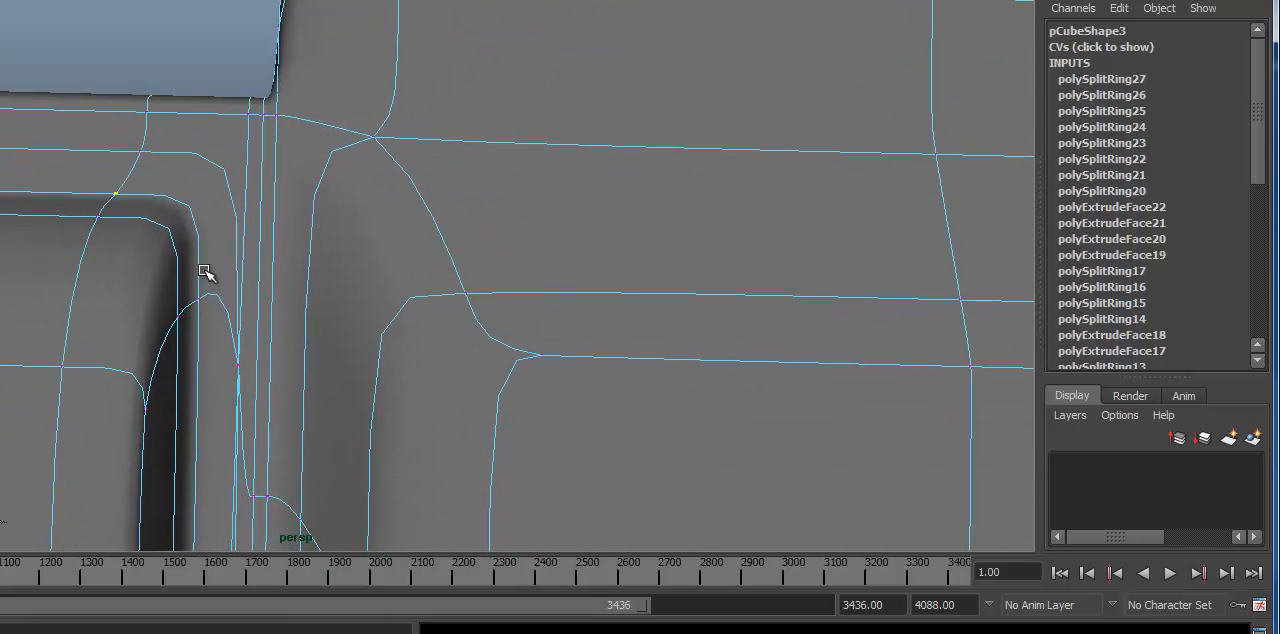
left_click_drag(368, 421, 280, 189, "alt")
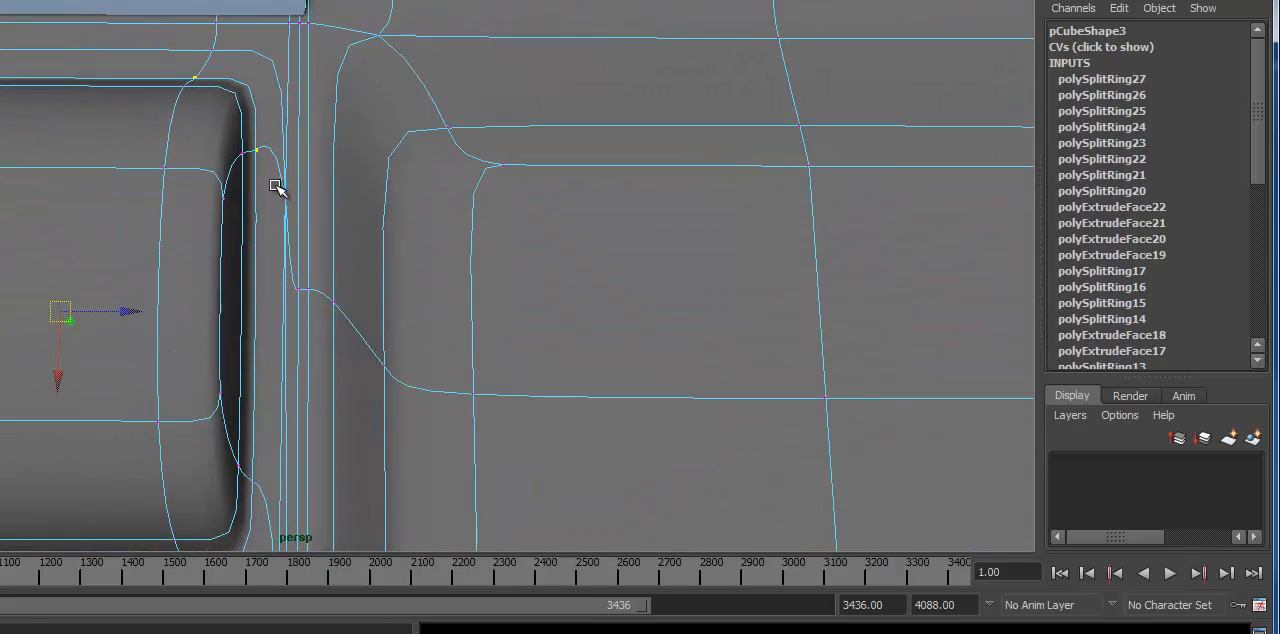
left_click_drag(277, 454, 257, 338, "alt")
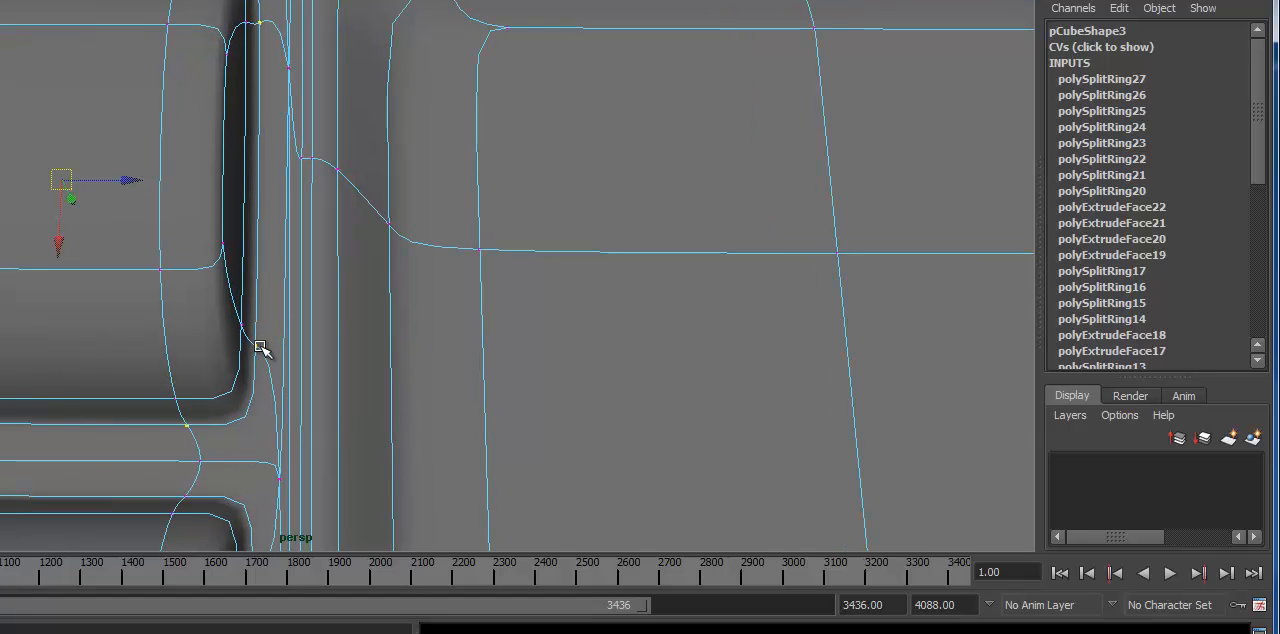
right_click_drag(285, 324, 272, 281, "alt")
middle_click_drag(272, 281, 341, 309, "alt")
left_click_drag(341, 309, 338, 305, "alt")
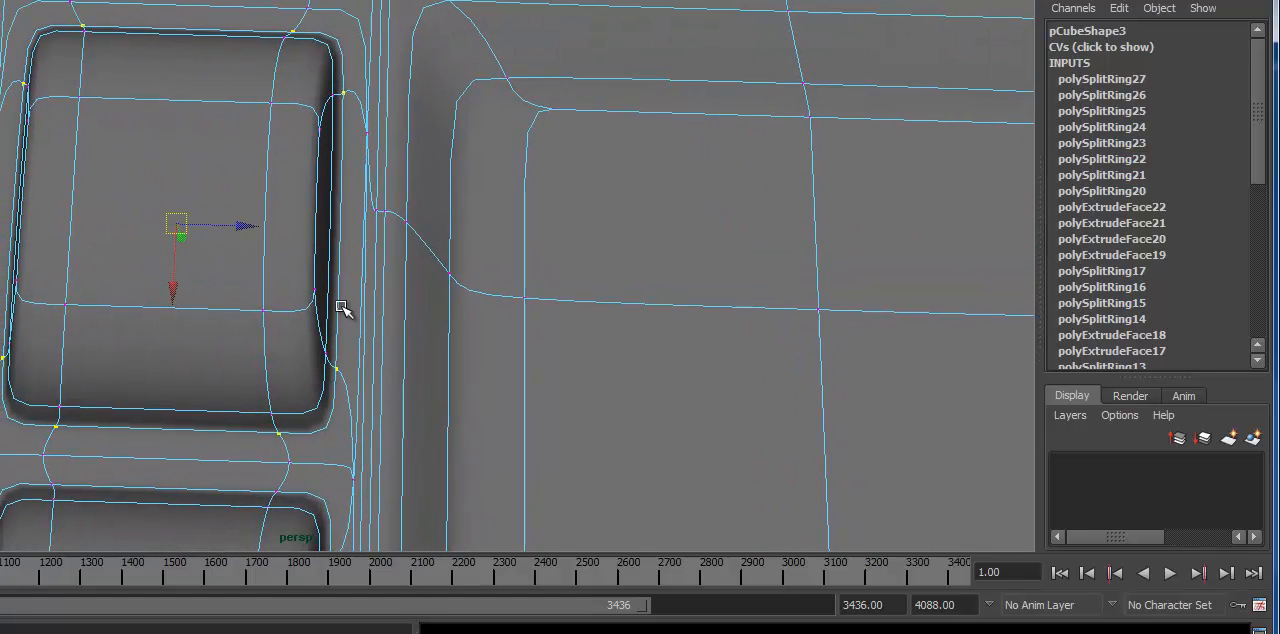
Step: Check the pad's vertex selection in wireframe from a lower angle, then return to shaded display
key("4")
key("5")
left_click_drag(326, 214, 283, 370, "alt")
key("4")
right_click_drag(283, 370, 62, 341, "alt")
mouse_move(62, 341)
left_mouse_down("alt")
mouse_move(72, 350)
mouse_move(70, 325)
left_mouse_up("alt")
left_click_drag(55, 246, 96, 165, "alt")
right_click_drag(96, 165, 252, 244, "alt")
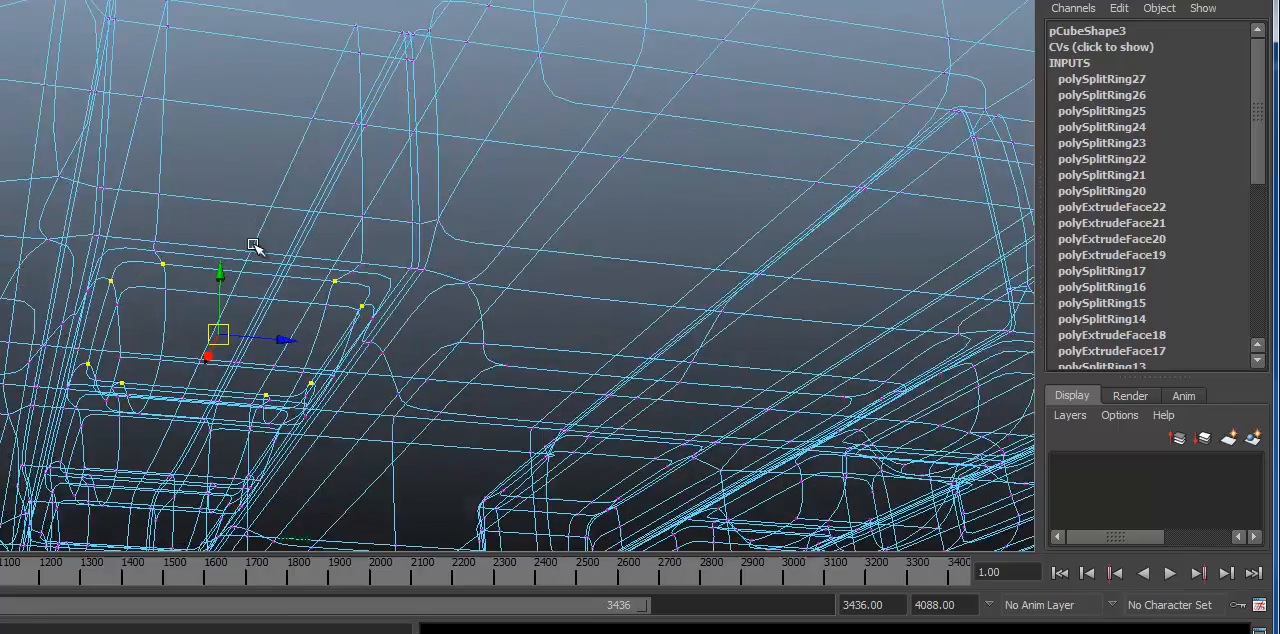
middle_click_drag(252, 244, 254, 212, "alt")
key("5")
Step: Try raising the selected base vertices of the top-left pad by about 0.105 units along Y
left_click_drag(277, 281, 281, 192, "alt")
right_click_drag(281, 192, 514, 243, "alt")
middle_click_drag(366, 223, 407, 275, "alt")
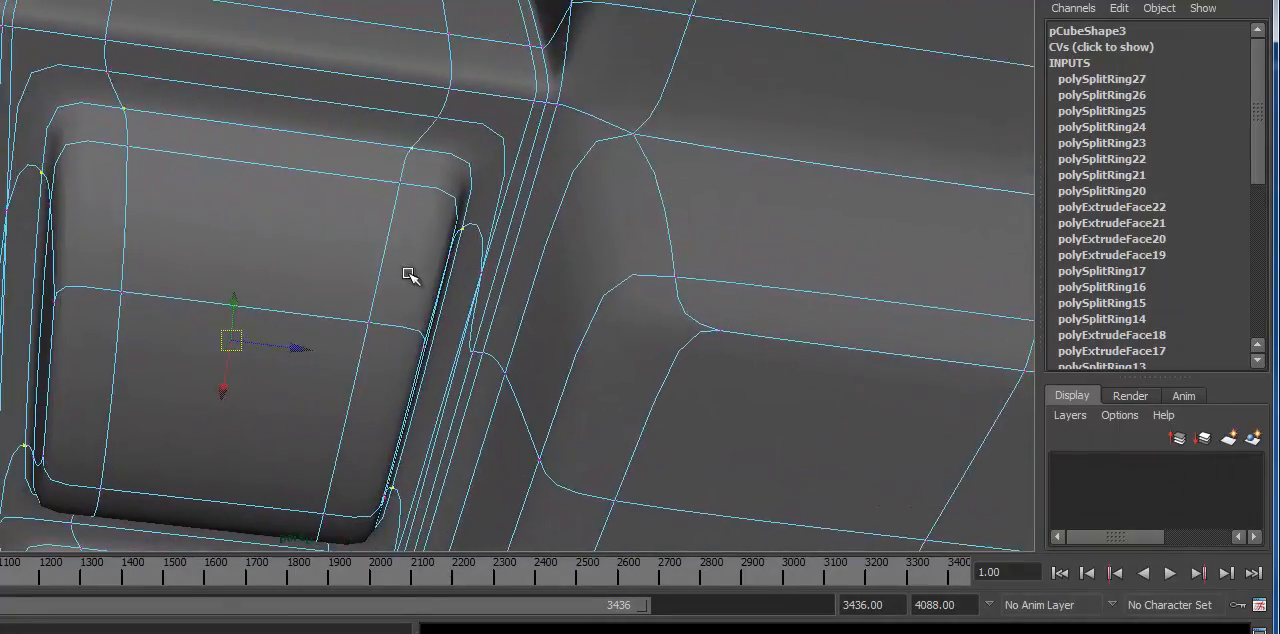
left_click_drag(407, 275, 423, 279, "alt")
left_click_drag(235, 303, 240, 288)
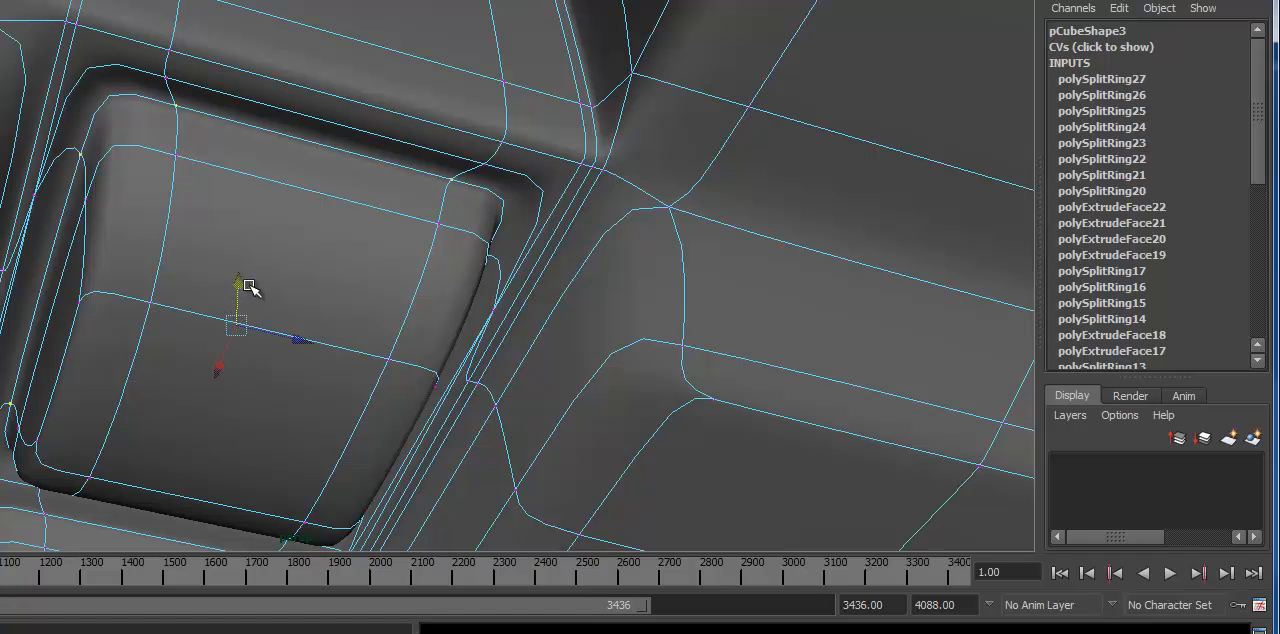
right_click_drag(456, 394, 379, 250, "alt")
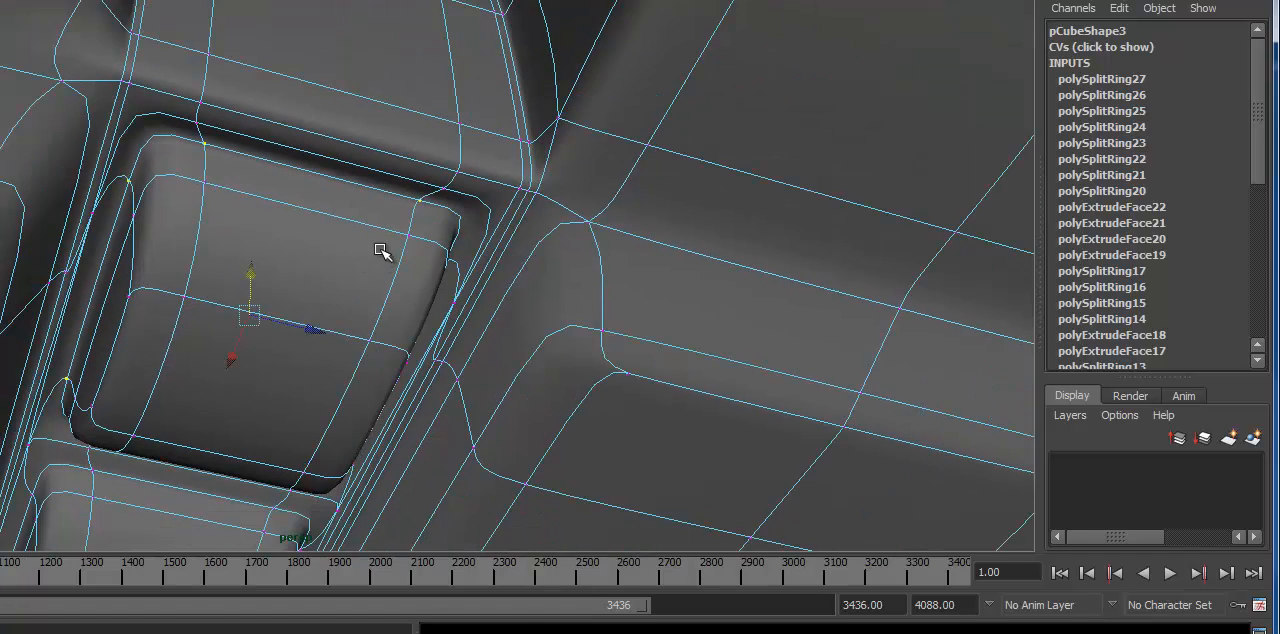
middle_click_drag(379, 250, 378, 228, "alt")
Step: Compare the edited pad in unsmoothed and smoothed display and examine its base transition from several angles
key("1")
left_click_drag(374, 331, 422, 304, "alt")
key("3")
left_click_drag(270, 213, 266, 388, "alt")
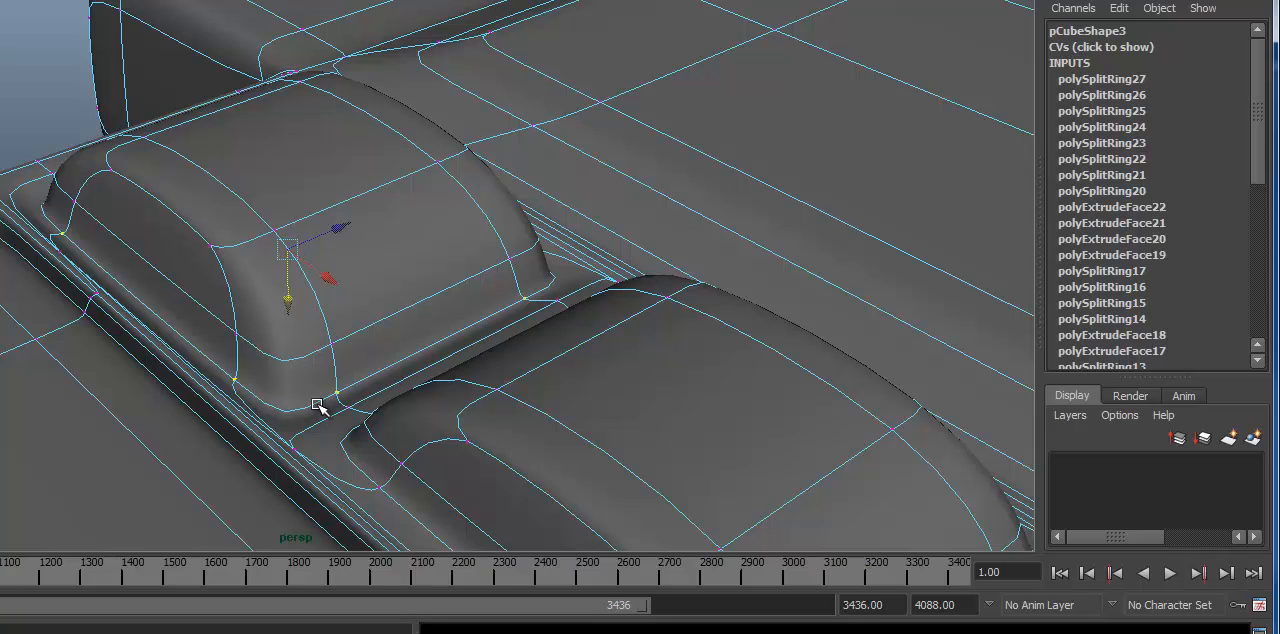
left_click_drag(72, 316, 470, 335, "alt")
right_click_drag(171, 334, 423, 317, "alt")
left_click_drag(250, 303, 283, 361, "alt")
right_click_drag(410, 260, 314, 262, "alt")
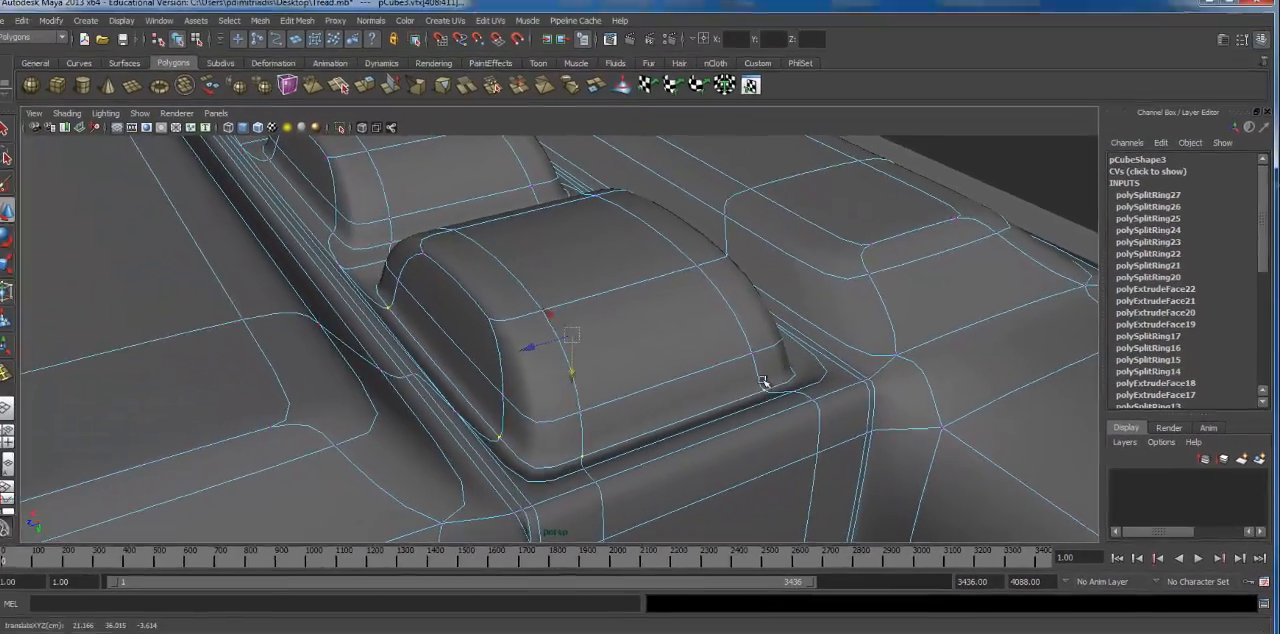
right_click_drag(766, 383, 391, 443, "alt")
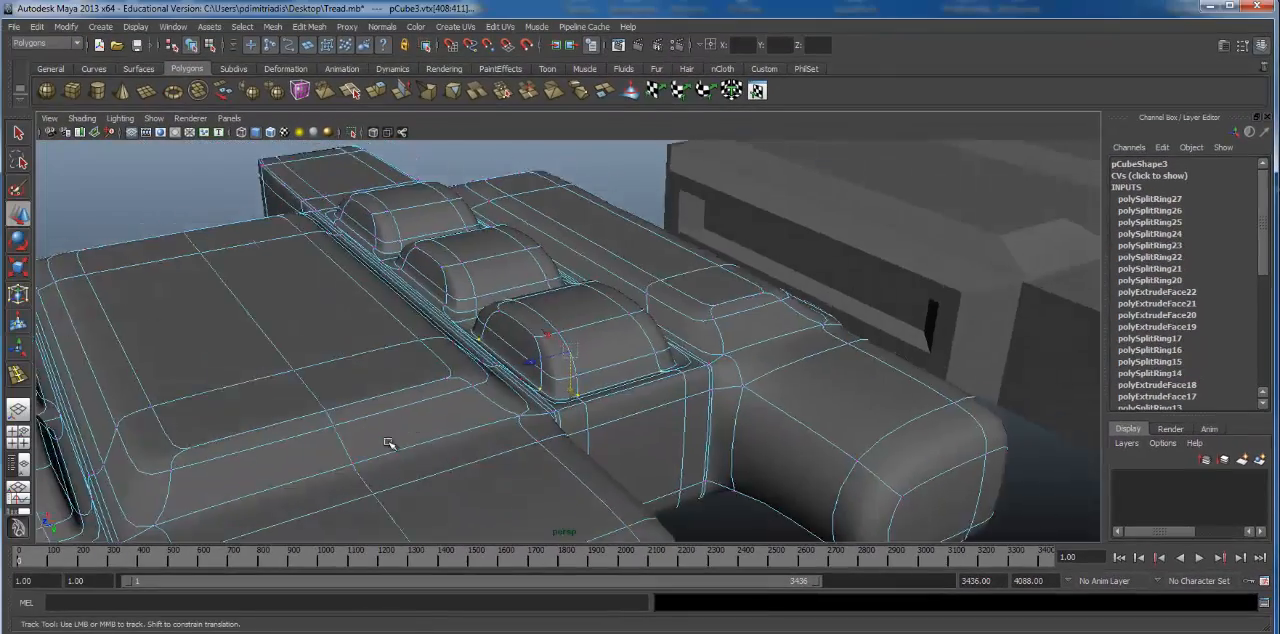
left_click_drag(391, 443, 500, 272, "alt")
Step: Select the neighbouring link to view the edited pad without wireframe, then restore the pad's vertex selection
left_click(776, 272)
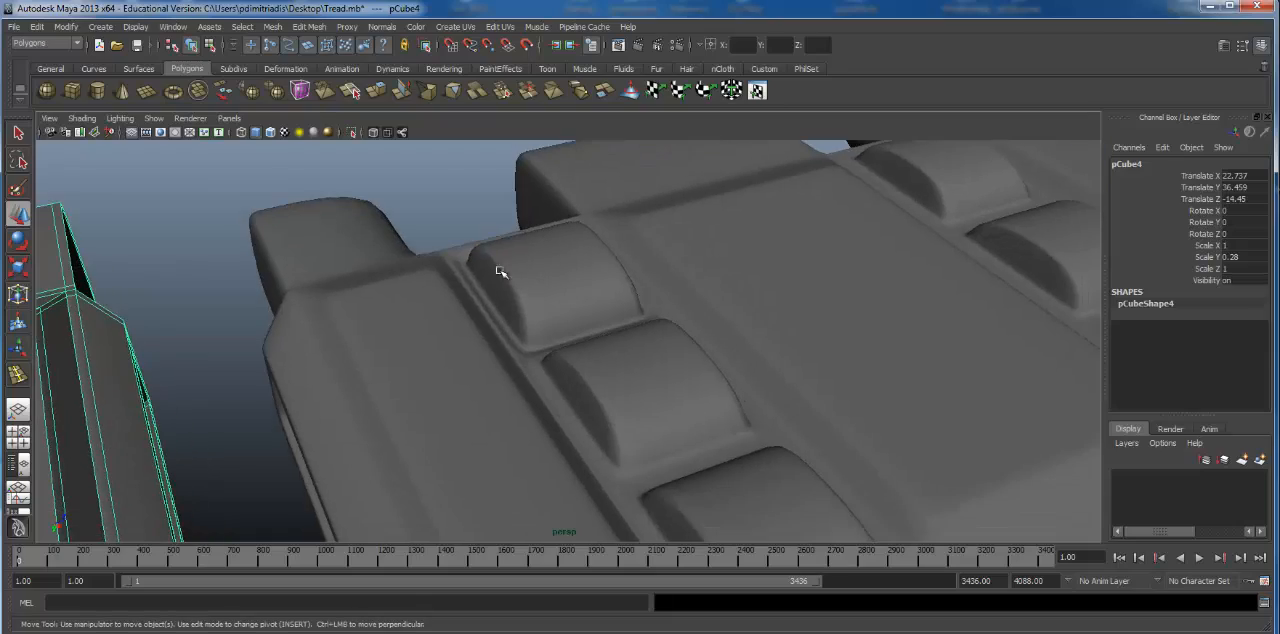
left_click_drag(610, 360, 765, 356, "alt")
right_click_drag(645, 350, 694, 354, "alt")
key("ctrl+z")
right_click_drag(606, 397, 716, 336, "alt")
middle_click_drag(716, 336, 760, 248, "alt")
right_click_drag(760, 248, 600, 289, "alt")
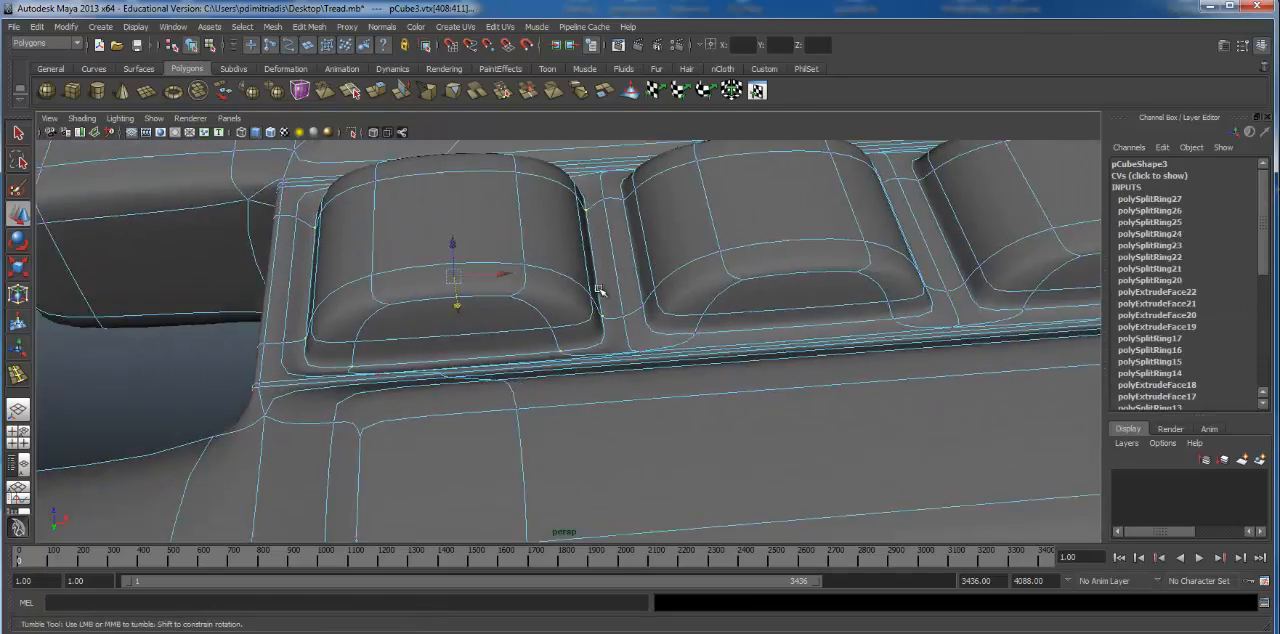
left_click_drag(600, 289, 556, 302, "alt")
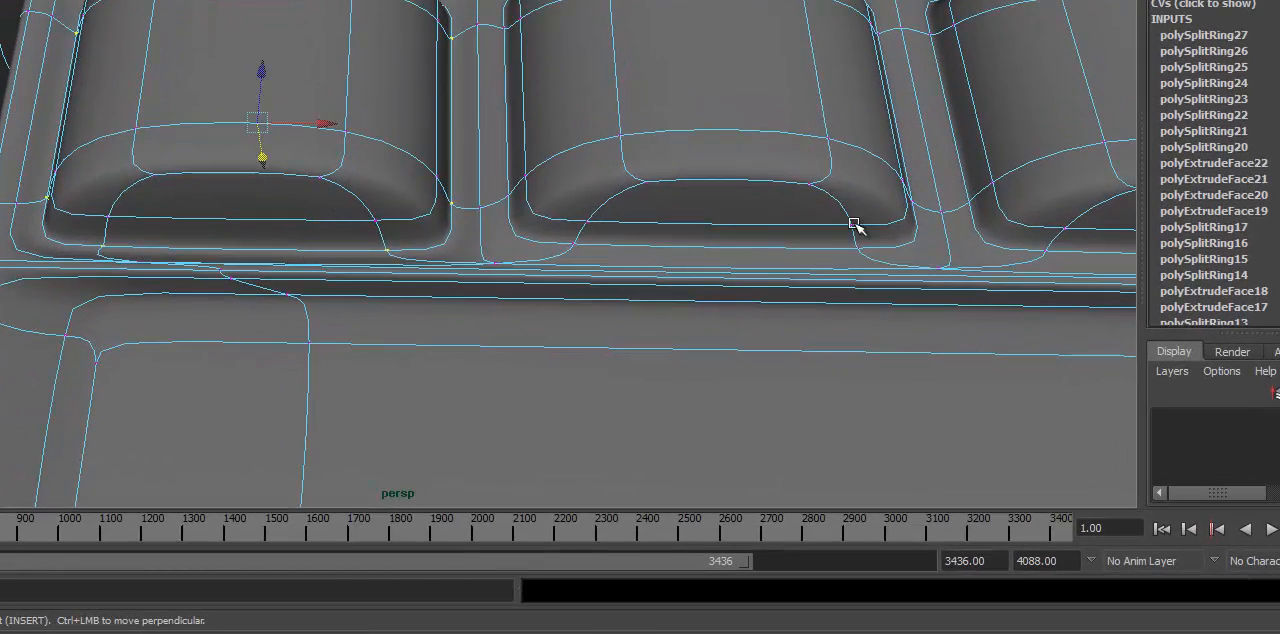
Step: Compare the adjacent pads' bases, then undo the upward move of the first pad's base vertices
middle_click_drag(853, 223, 190, 265, "alt")
left_click_drag(210, 145, 338, 212, "alt")
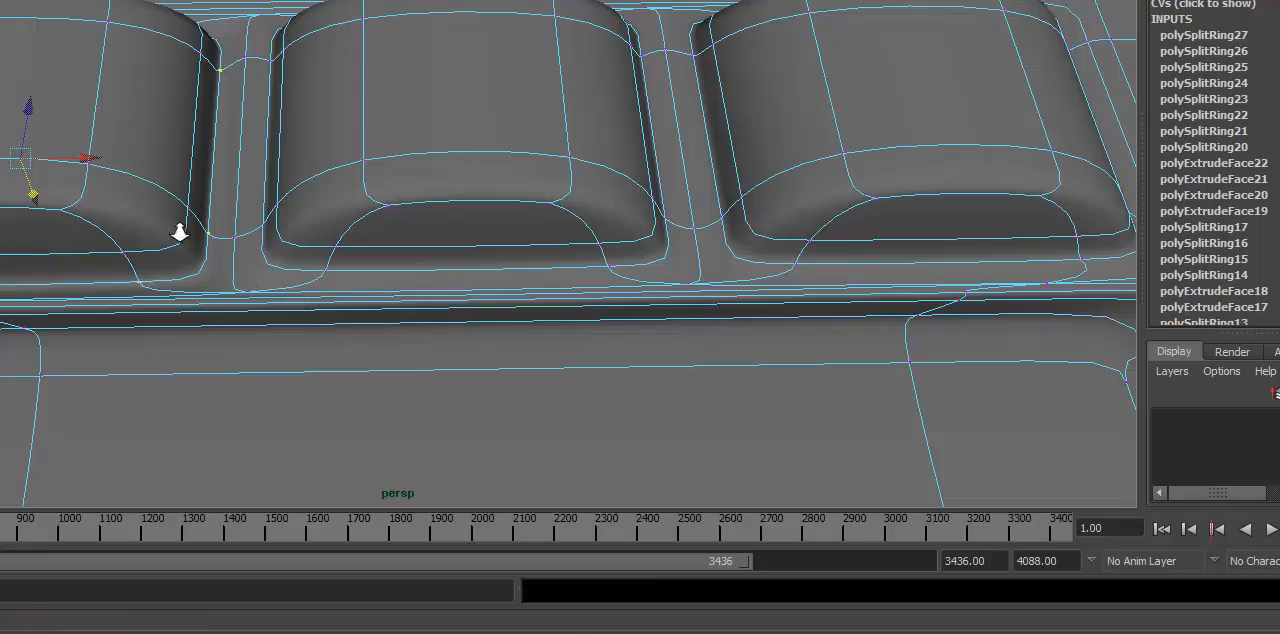
right_click_drag(180, 232, 262, 236, "alt")
middle_click_drag(262, 236, 648, 223, "alt")
left_click_drag(648, 223, 560, 200, "alt")
right_click_drag(560, 200, 603, 197, "alt")
left_click_drag(603, 197, 489, 197, "alt")
key("ctrl+z")
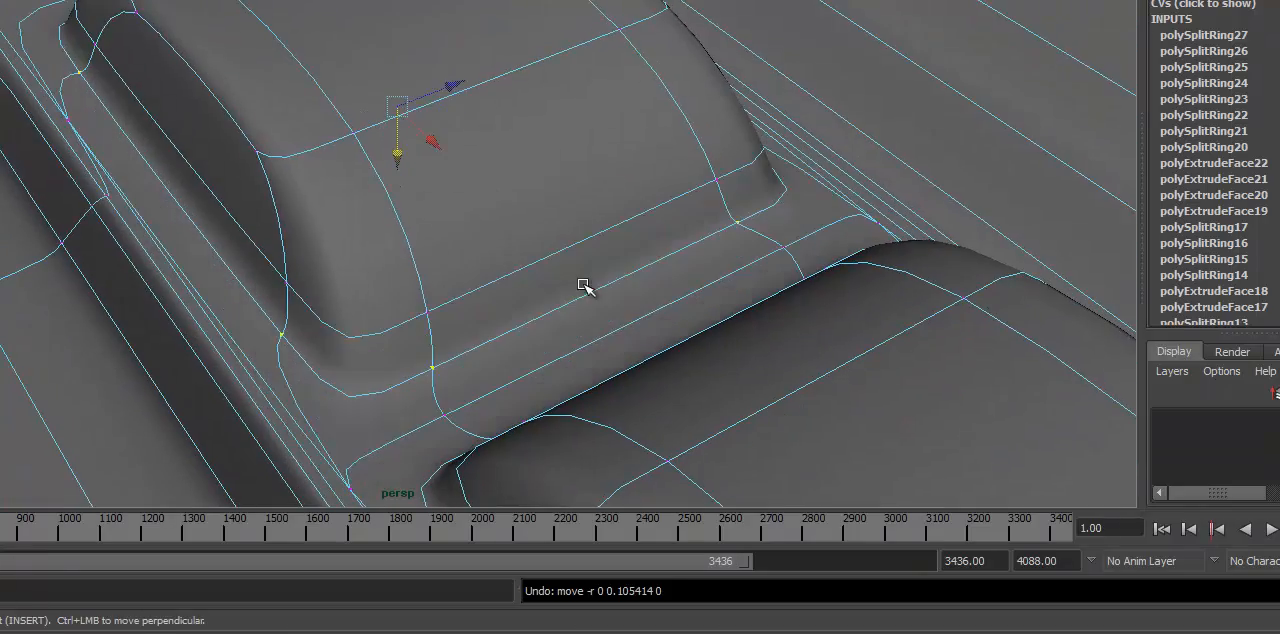
Step: Add the vertices on the base loop of the adjacent pad to the current selection
left_click_drag(182, 274, 420, 272, "alt")
right_click_drag(420, 272, 520, 271, "alt")
middle_click_drag(520, 271, 300, 271, "alt")
left_click_drag(300, 271, 441, 397, "alt")
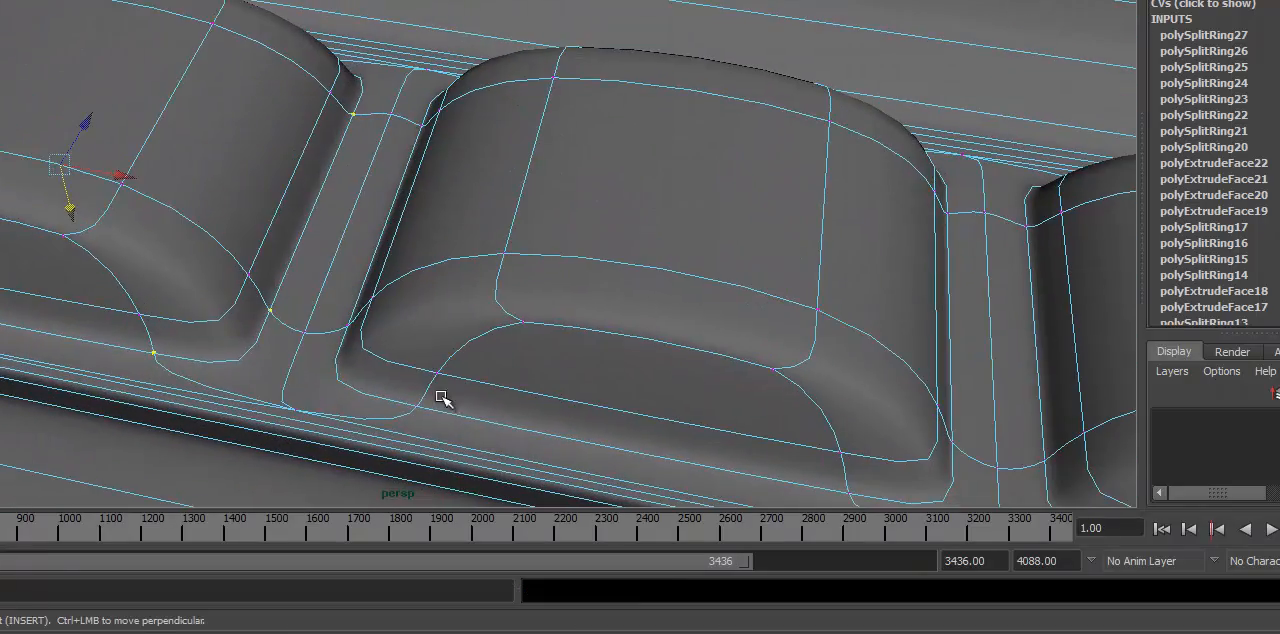
middle_click_drag(645, 365, 352, 328, "alt")
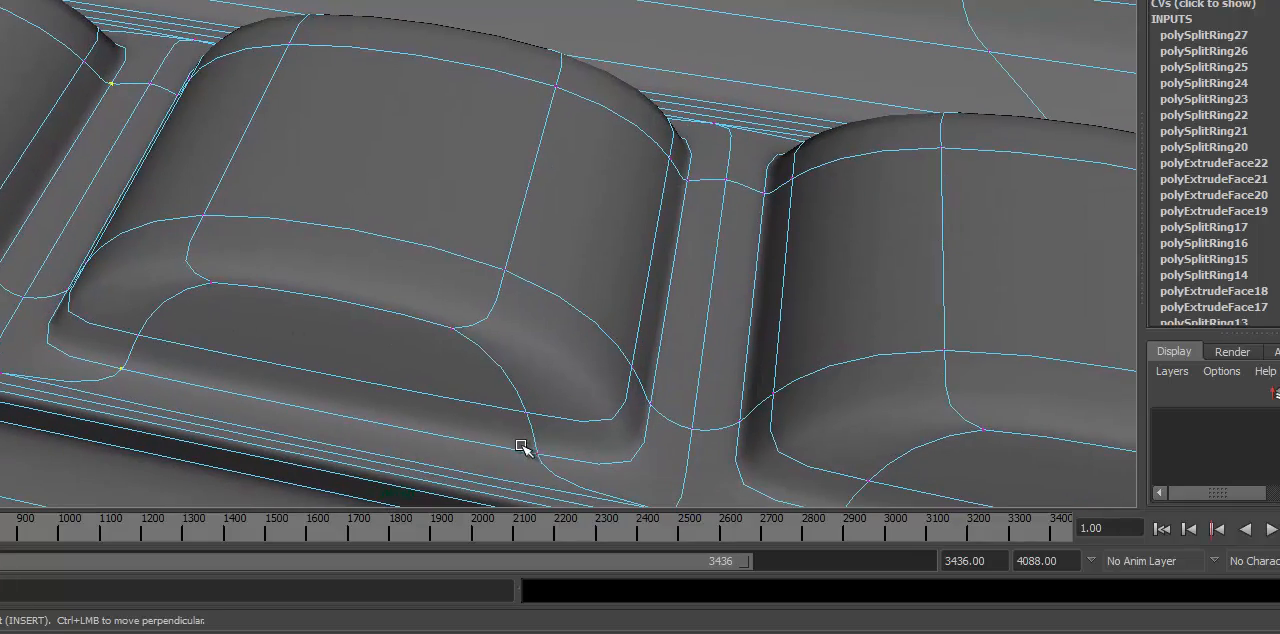
left_click_drag(652, 369, 585, 407, "alt")
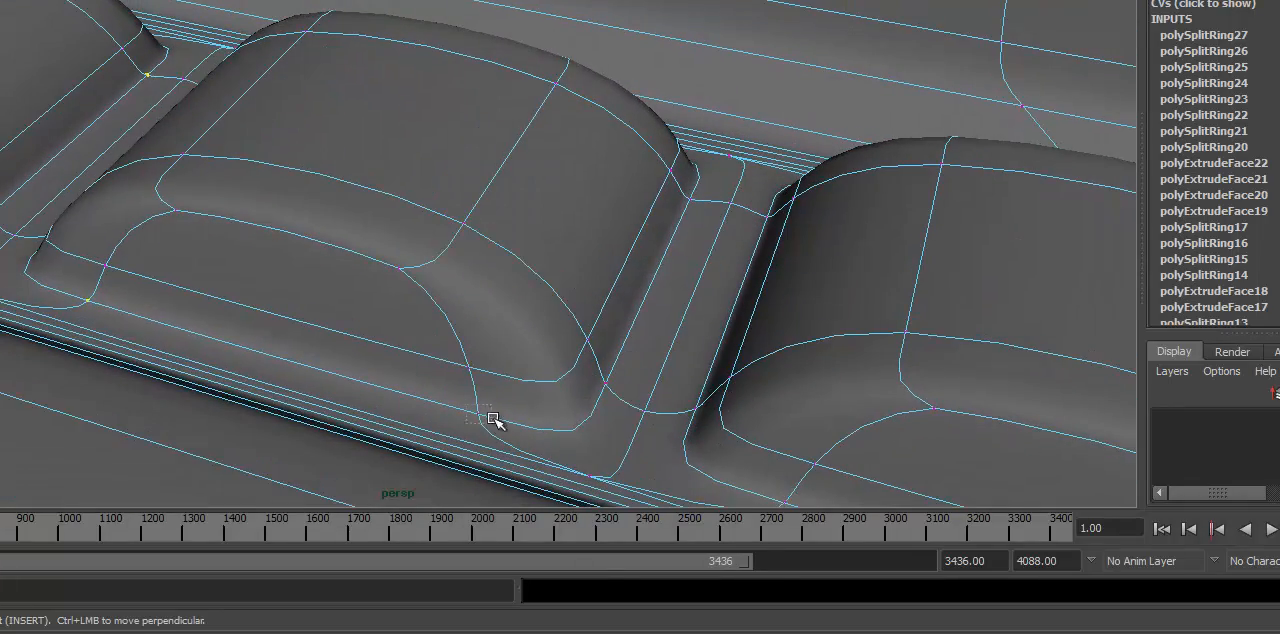
left_click_drag(493, 419, 496, 424, "shift")
left_click_drag(648, 304, 612, 354, "alt")
left_click_drag(583, 436, 584, 437, "shift")
left_click_drag(590, 420, 416, 220, "alt")
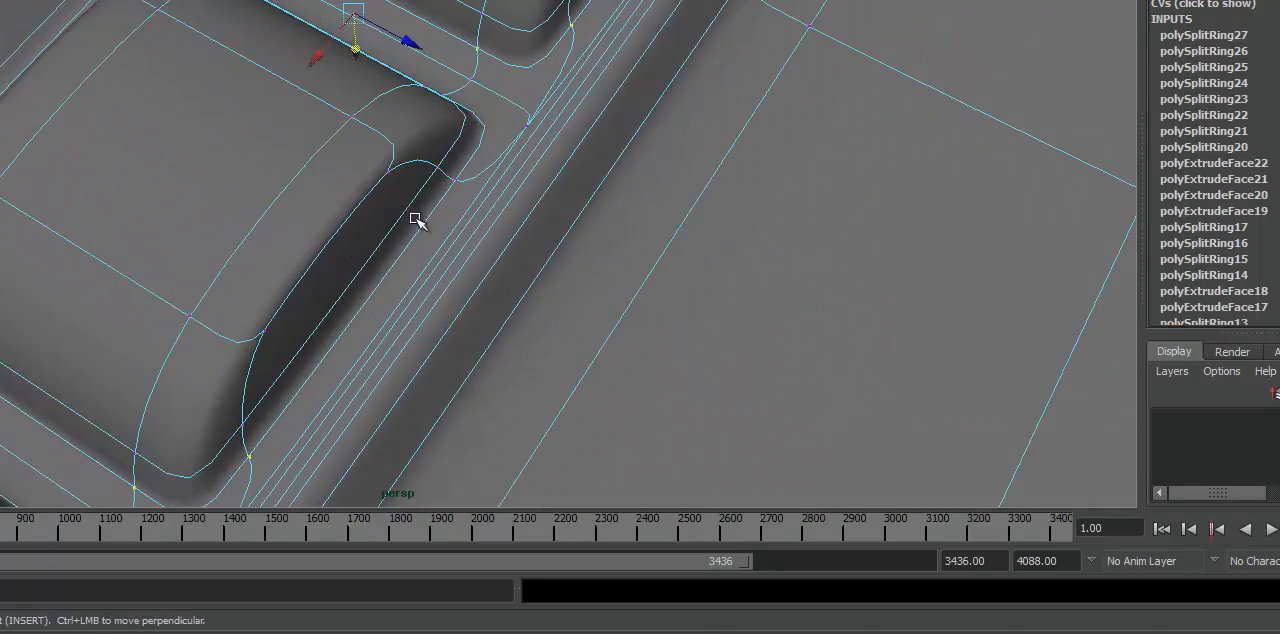
Step: Add the remaining base-loop corner vertices of the middle pad to the selection
left_click_drag(563, 228, 322, 219, "alt")
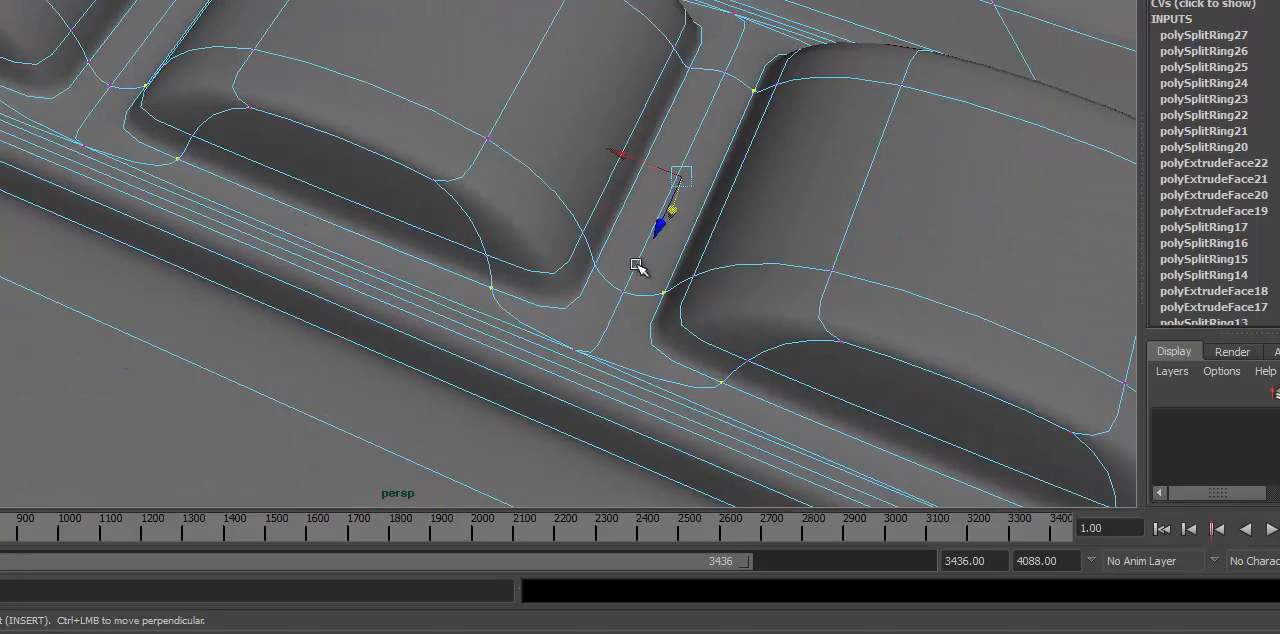
left_click_drag(649, 176, 652, 155, "alt")
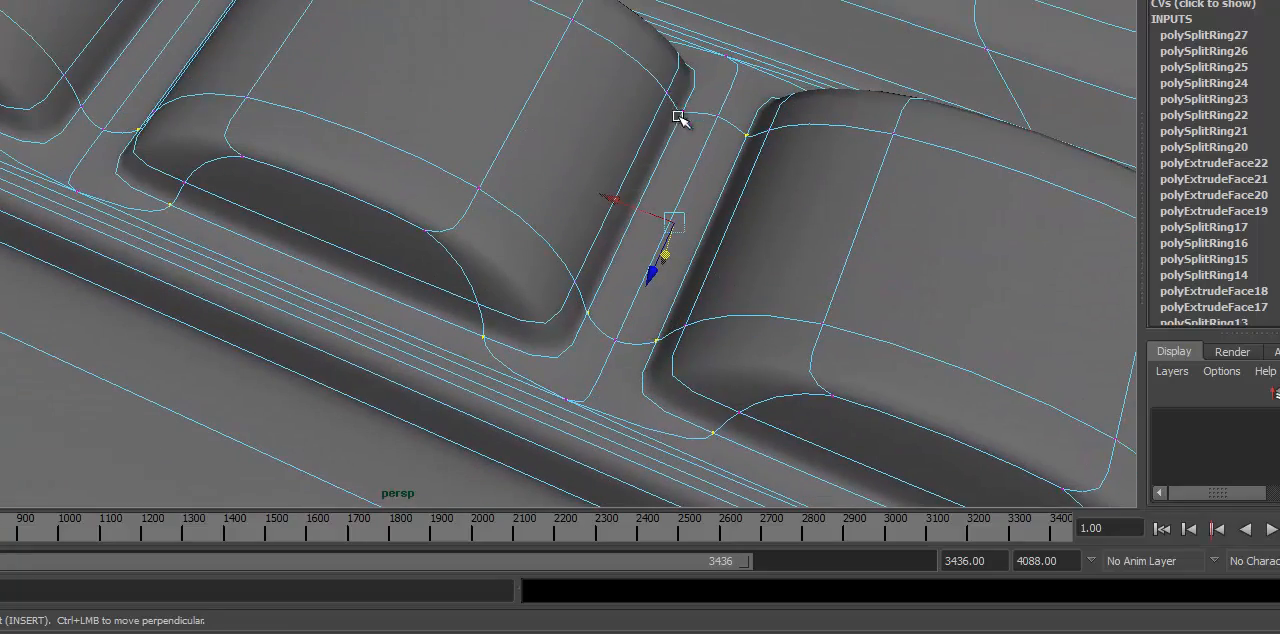
left_click_drag(695, 120, 513, 314, "alt")
right_click_drag(513, 314, 990, 300, "alt")
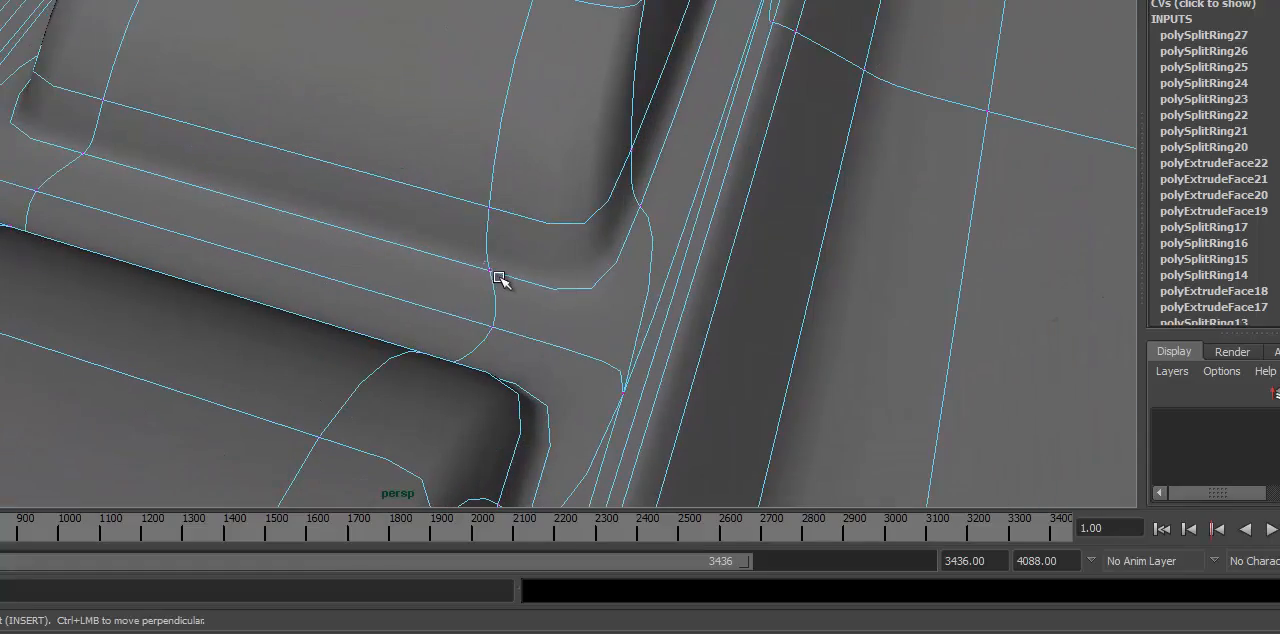
Step: Add the base-loop vertices around the third pad in the same column to the selection
middle_click_drag(758, 320, 766, 320, "alt")
left_click_drag(766, 320, 571, 317, "alt")
right_click_drag(571, 317, 500, 260, "alt")
middle_click_drag(500, 260, 791, 193, "alt")
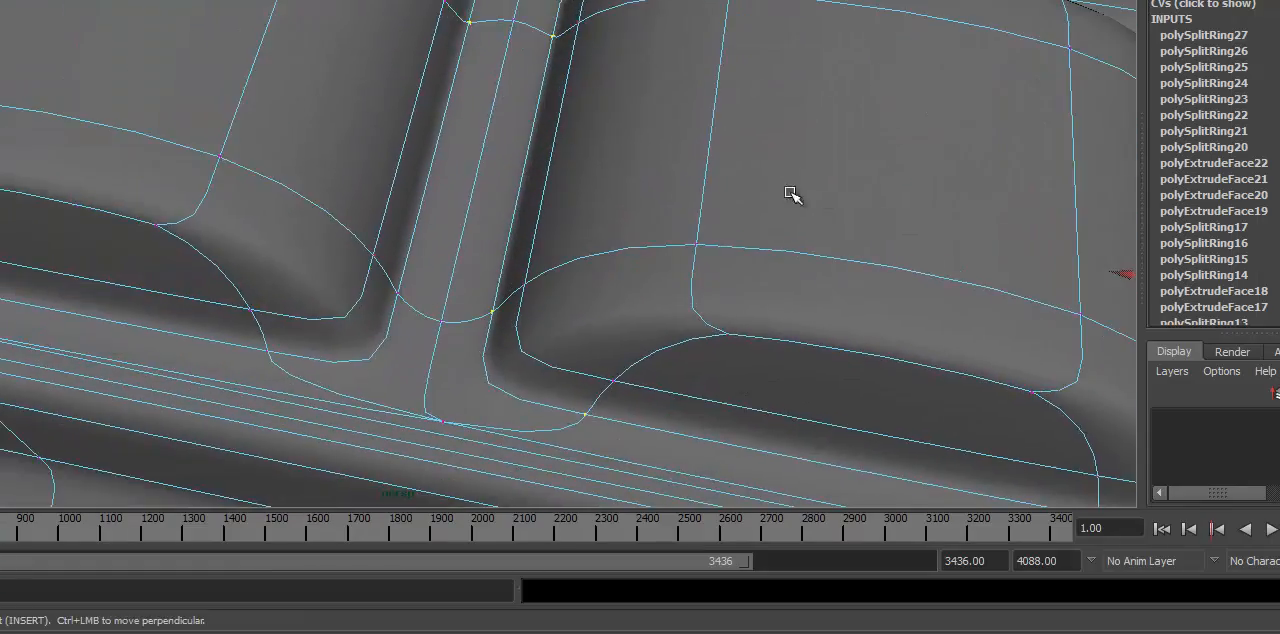
left_click_drag(791, 193, 691, 274, "alt")
middle_click_drag(691, 274, 824, 230, "alt")
left_click_drag(686, 374, 685, 347, "alt")
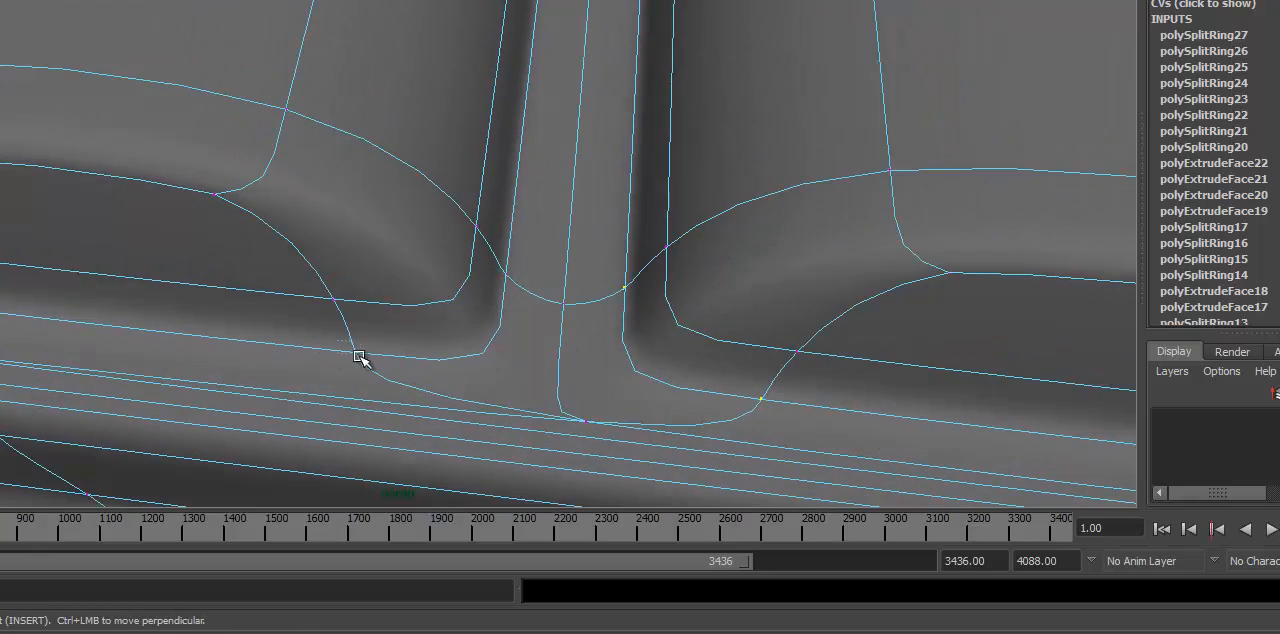
left_click_drag(349, 266, 530, 287, "alt")
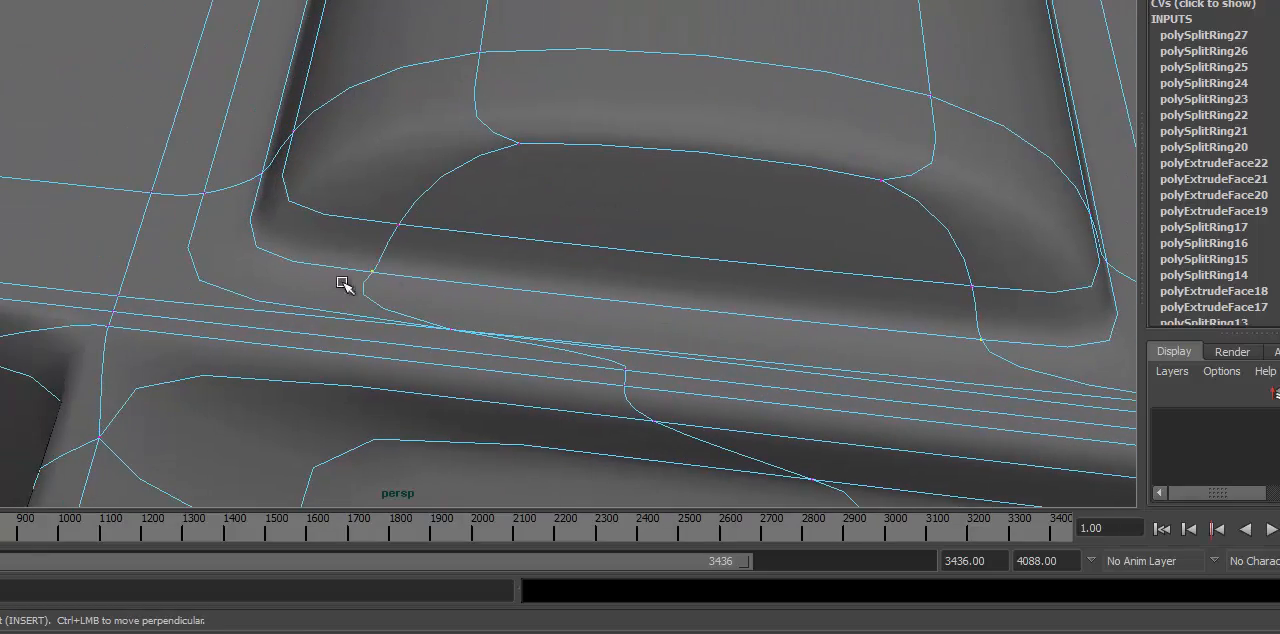
mouse_move(343, 284)
left_mouse_down("alt")
mouse_move(594, 337)
mouse_move(357, 277)
left_mouse_up("alt")
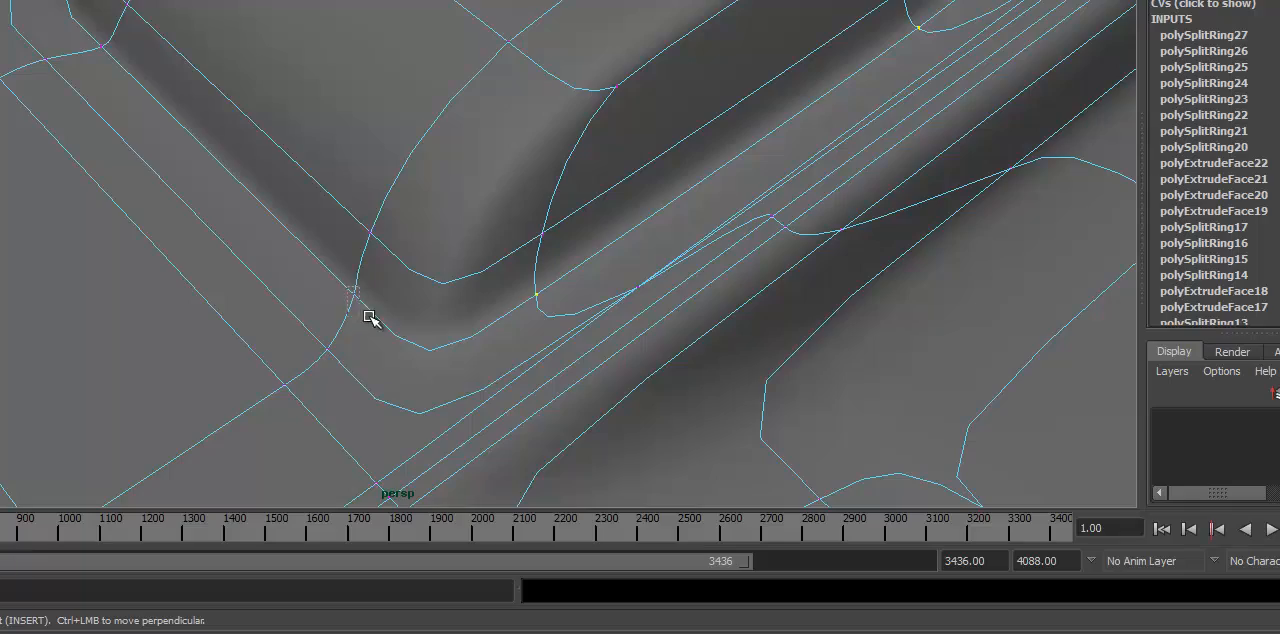
left_click_drag(369, 317, 278, 331, "alt")
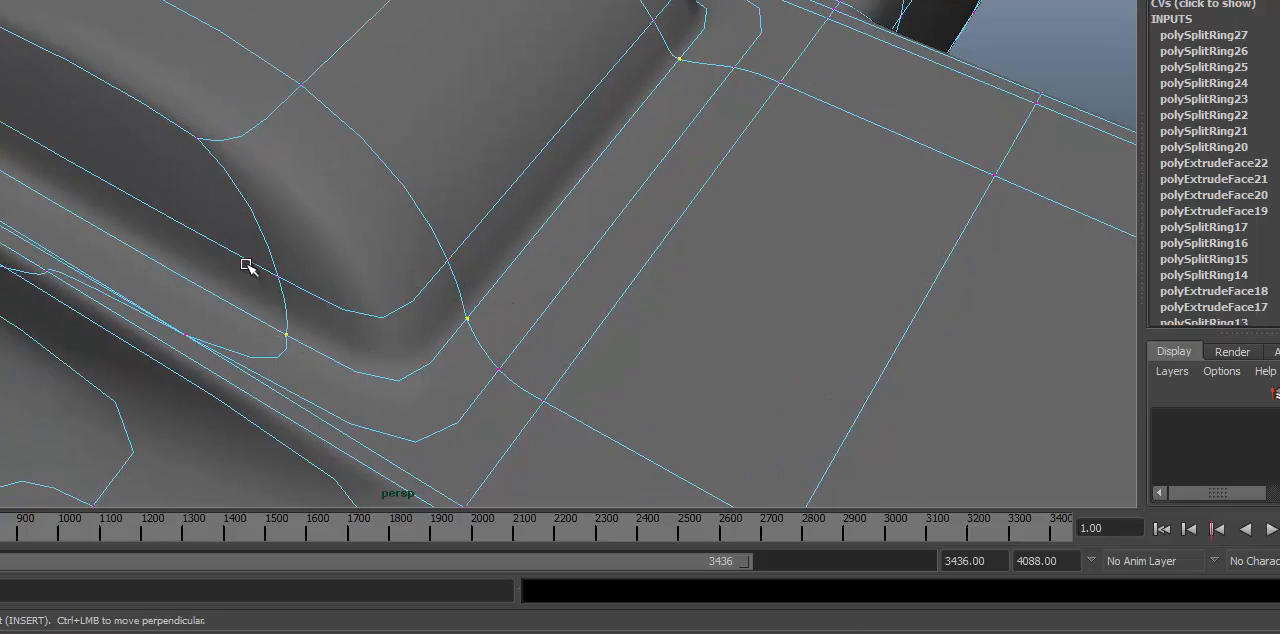
left_click_drag(247, 266, 667, 398, "alt")
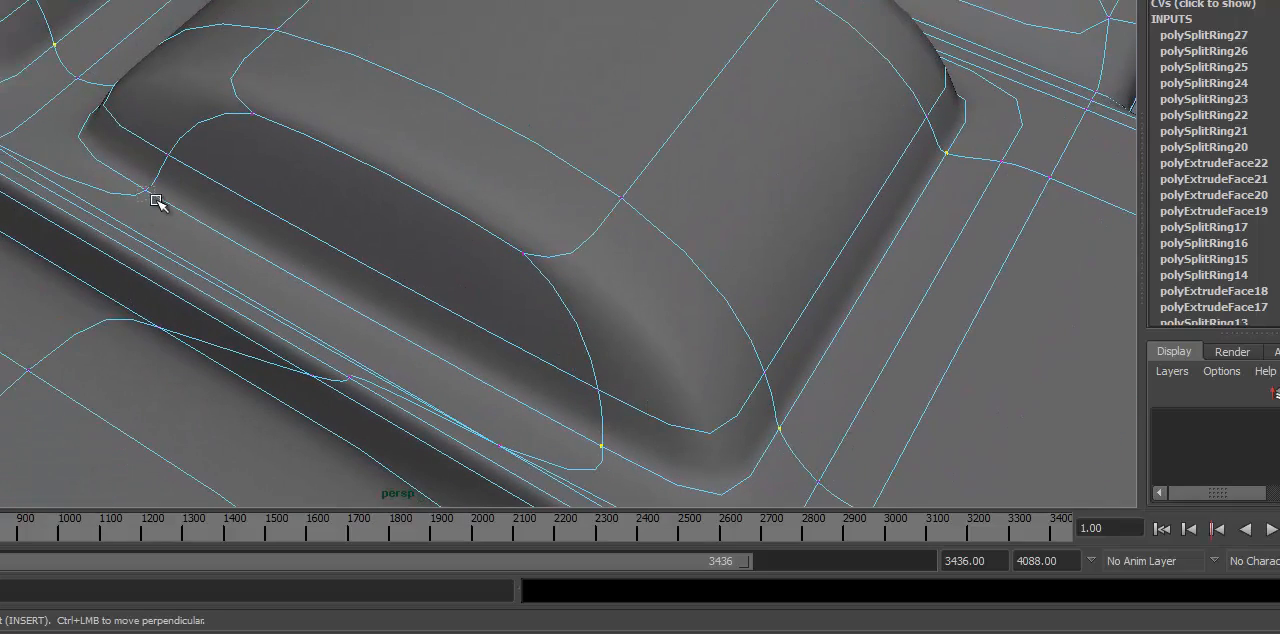
left_click_drag(157, 201, 697, 290, "alt")
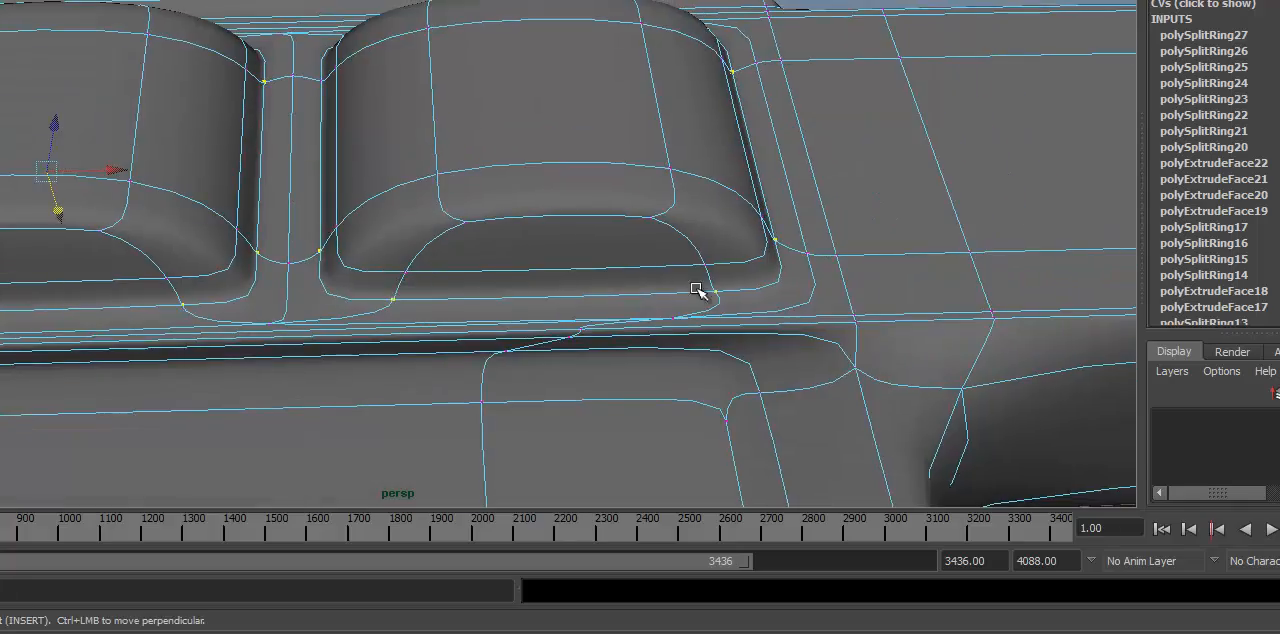
Step: Move the selected base vertices of all three pads in the column together along the height axis
scroll(697, 290, "down", 5)
middle_click_drag(451, 320, 388, 346, "alt")
left_click_drag(388, 346, 860, 113, "alt")
left_click_drag(708, 209, 683, 206, "alt")
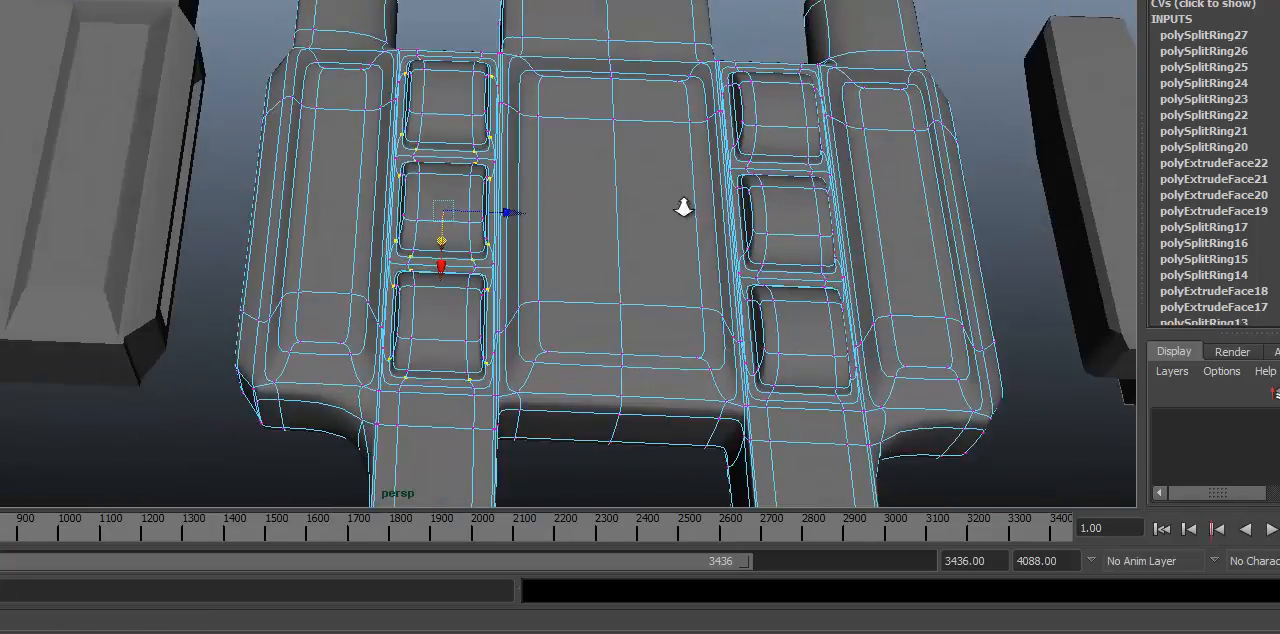
right_click_drag(683, 206, 537, 155, "alt")
middle_click_drag(537, 155, 508, 170, "alt")
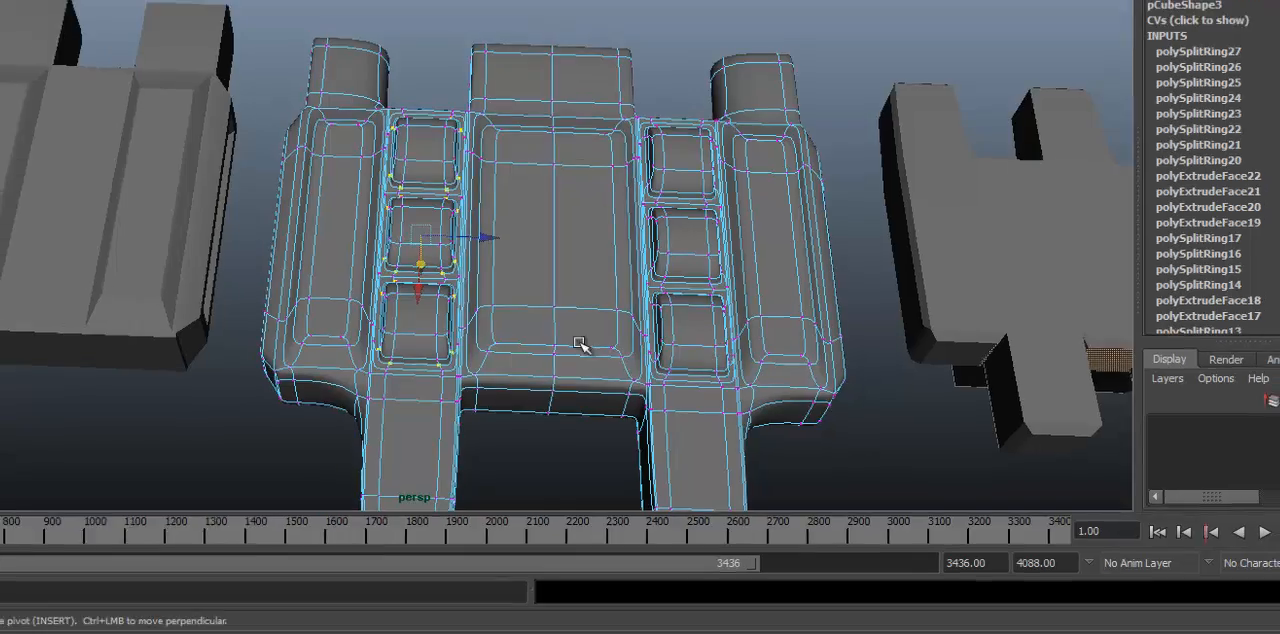
right_click_drag(580, 346, 1043, 260, "alt")
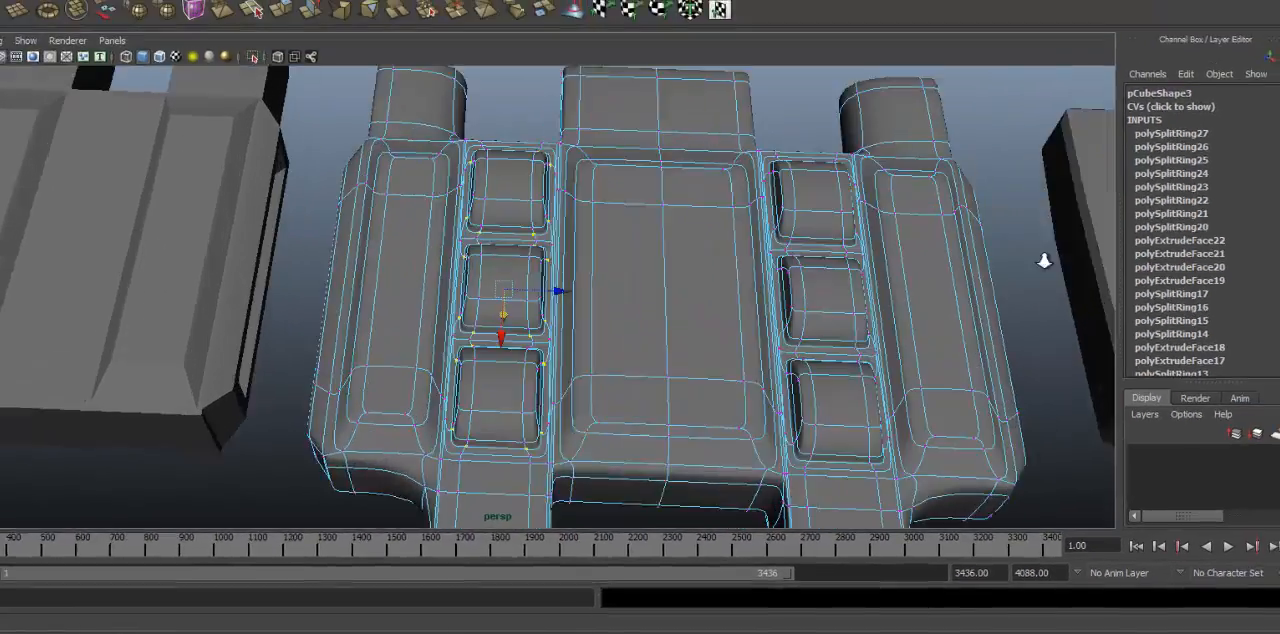
right_click_drag(340, 425, 567, 358, "alt")
middle_click_drag(567, 358, 588, 366, "alt")
left_click_drag(588, 366, 598, 249, "alt")
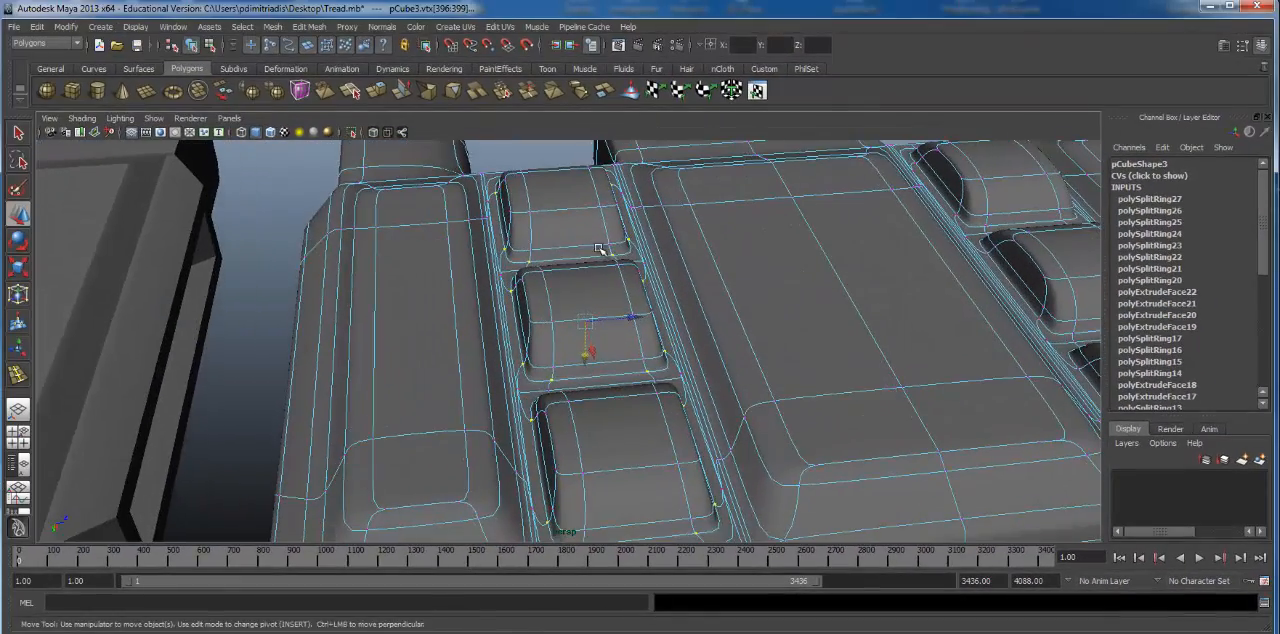
left_click_drag(605, 388, 620, 332, "alt")
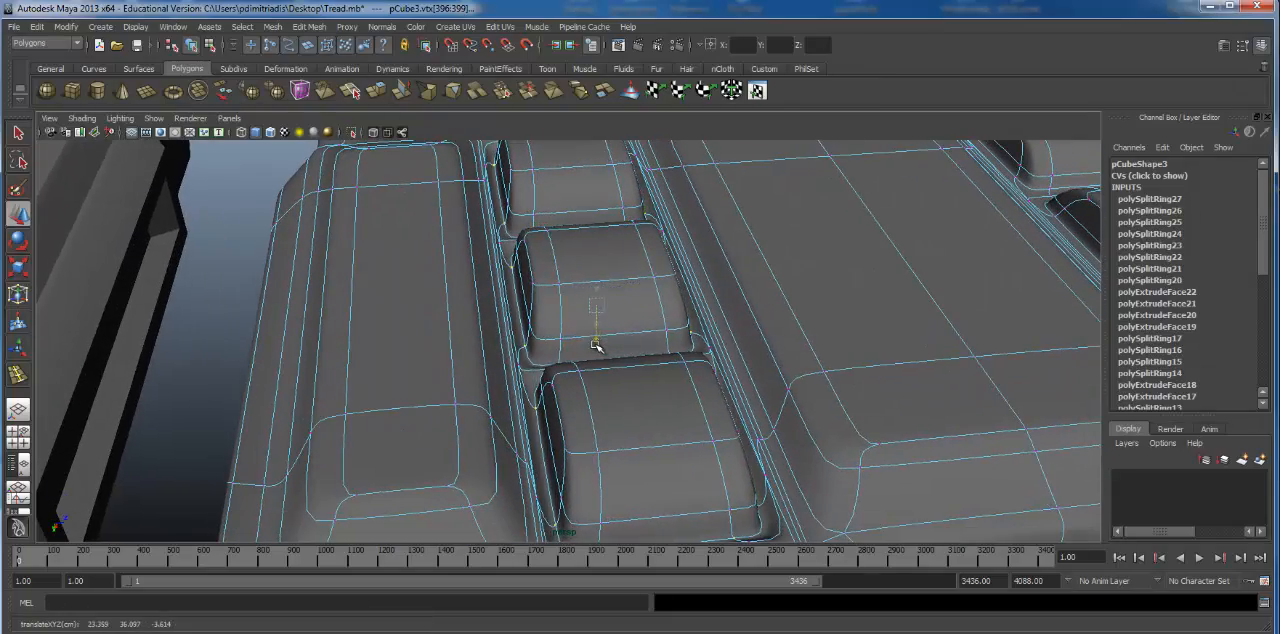
Step: Examine the adjusted pad bases, then leave vertex editing and select the whole link as an object
left_click_drag(727, 408, 491, 186, "alt")
left_click_drag(705, 247, 751, 440, "alt")
right_click_drag(751, 440, 889, 446, "alt")
left_click_drag(889, 446, 537, 466, "alt")
left_click(866, 232)
left_click_drag(866, 232, 724, 397, "alt")
left_click_drag(640, 396, 434, 394, "alt")
left_click(378, 259)
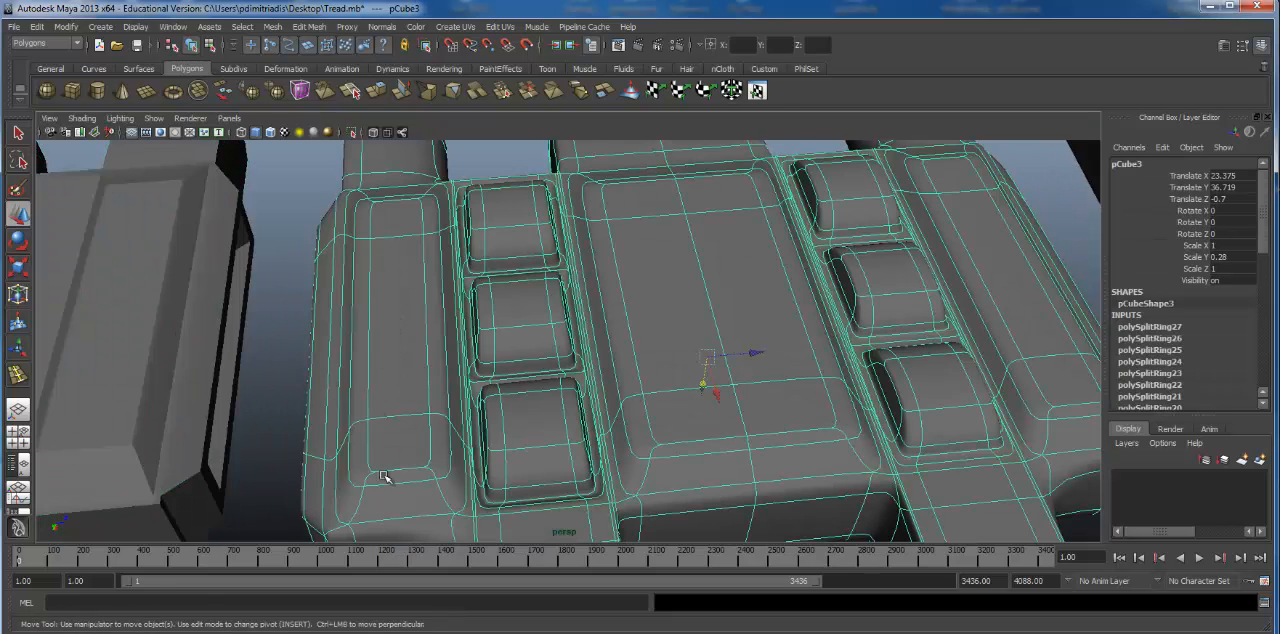
Step: Compare the whole link in unsmoothed, cage-plus-smooth and smoothed display beside the neighbouring links
right_click_drag(335, 503, 903, 314, "alt")
middle_click_drag(903, 314, 803, 397, "alt")
right_click_drag(803, 397, 729, 418, "alt")
left_click_drag(729, 418, 629, 349, "alt")
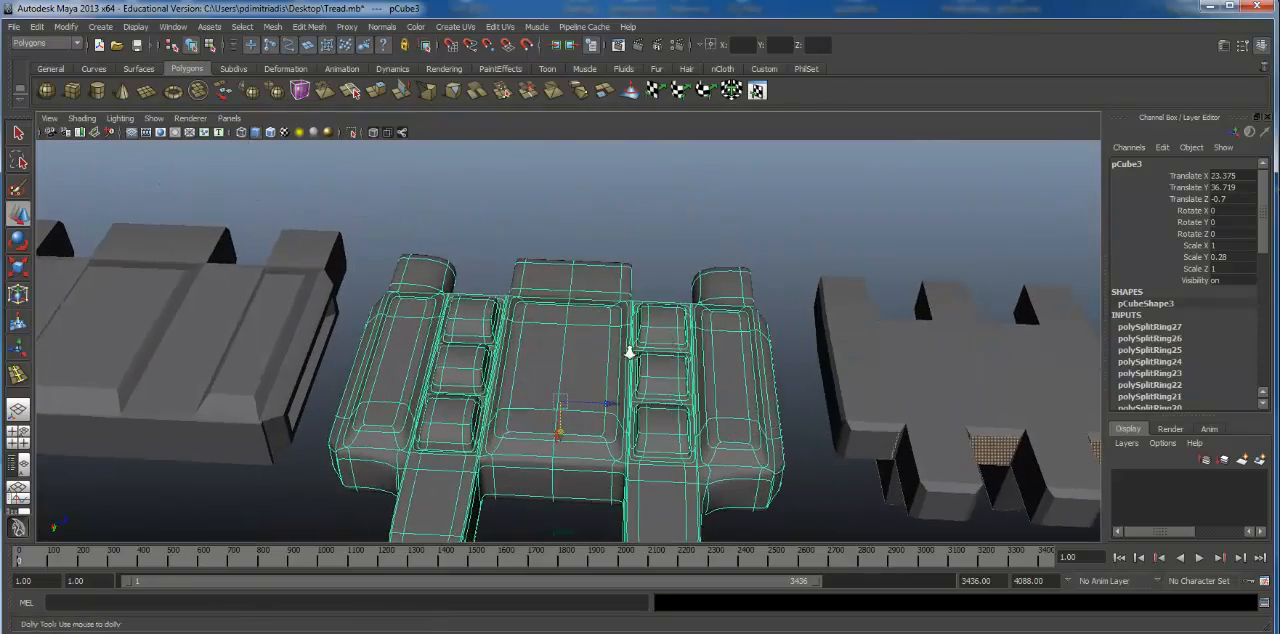
right_click_drag(629, 349, 591, 341, "alt")
middle_click_drag(591, 341, 599, 233, "alt")
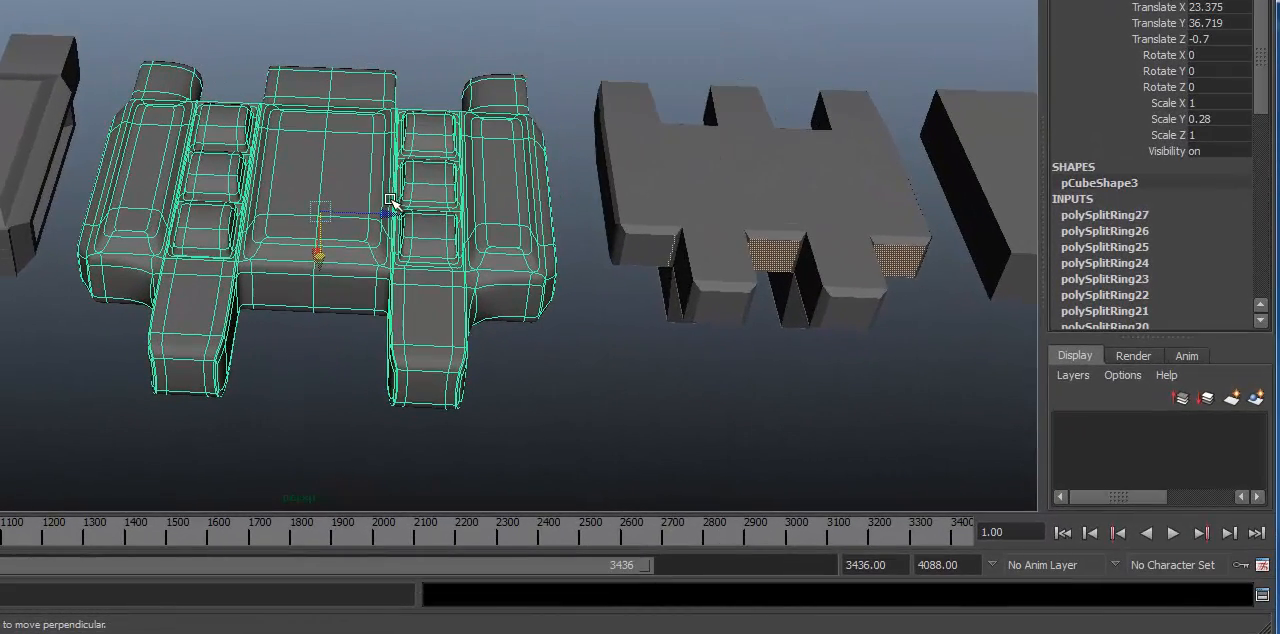
key("1")
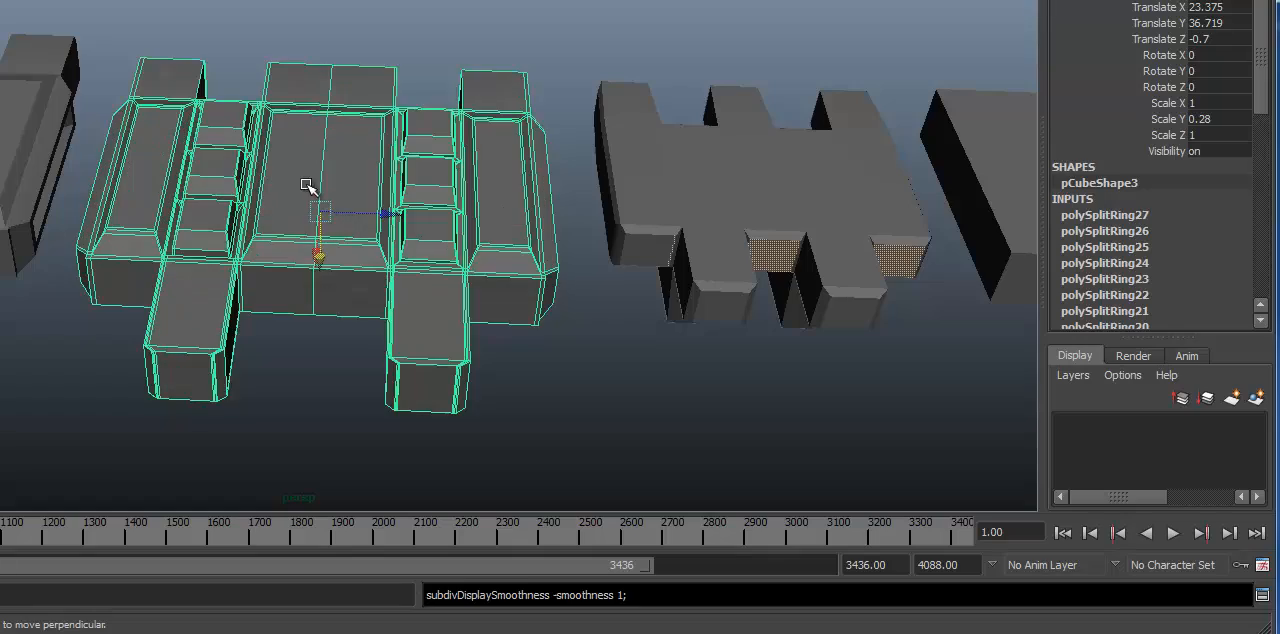
right_click_drag(669, 249, 510, 195, "alt")
mouse_move(510, 195)
left_mouse_down("alt")
mouse_move(463, 173)
mouse_move(485, 193)
left_mouse_up("alt")
key("2")
key("3")
key("1")
left_click_drag(414, 237, 275, 278, "alt")
key("2")
key("3")
Step: Examine the smoothed link's pads from several angles, then inspect their edge loops in unsmoothed display
left_click_drag(451, 277, 393, 203, "alt")
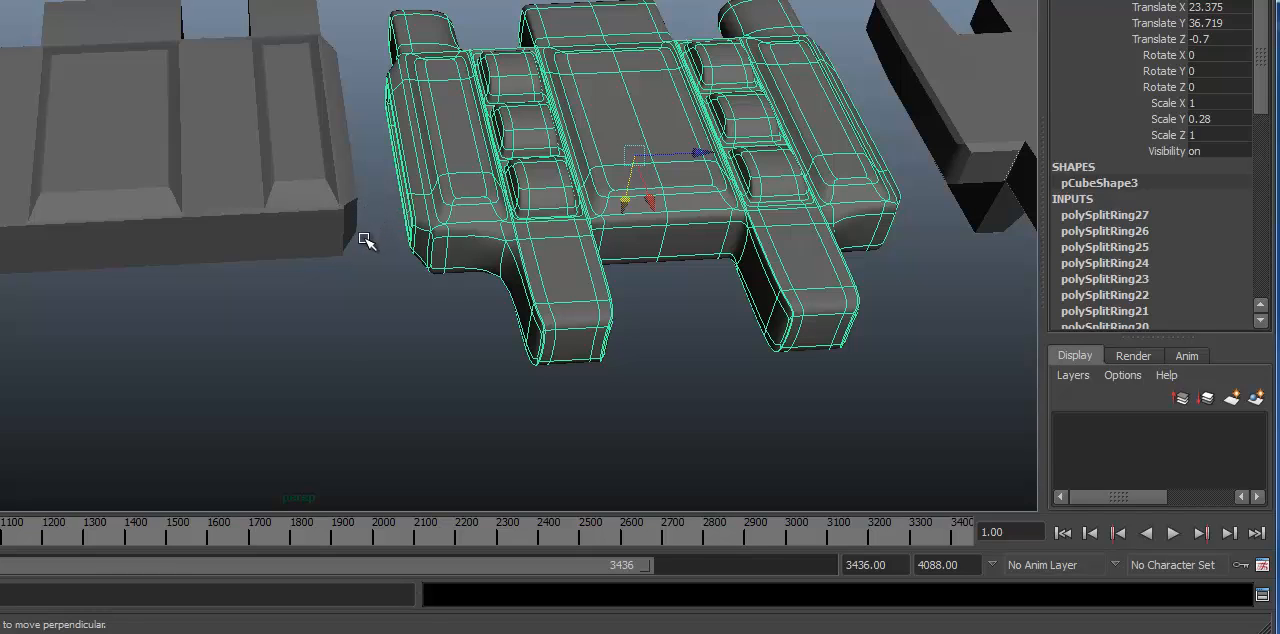
left_click_drag(659, 168, 551, 146, "alt")
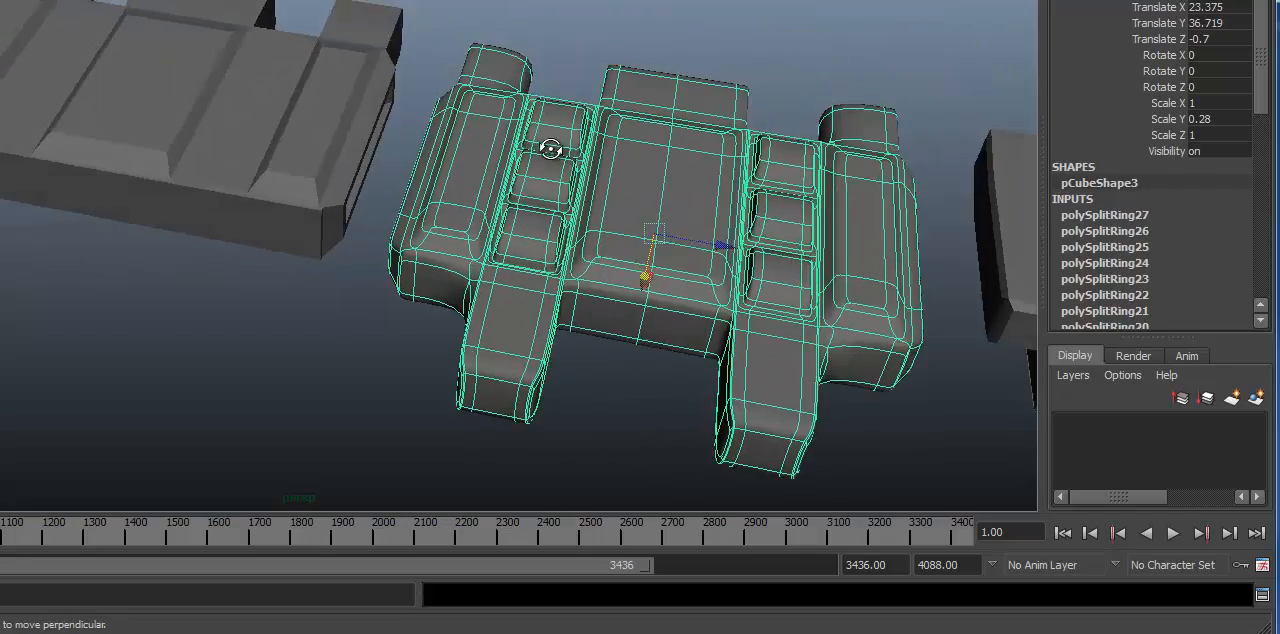
right_click_drag(551, 146, 700, 160, "alt")
middle_click_drag(700, 160, 170, 160, "alt")
left_click_drag(170, 160, 350, 240, "alt")
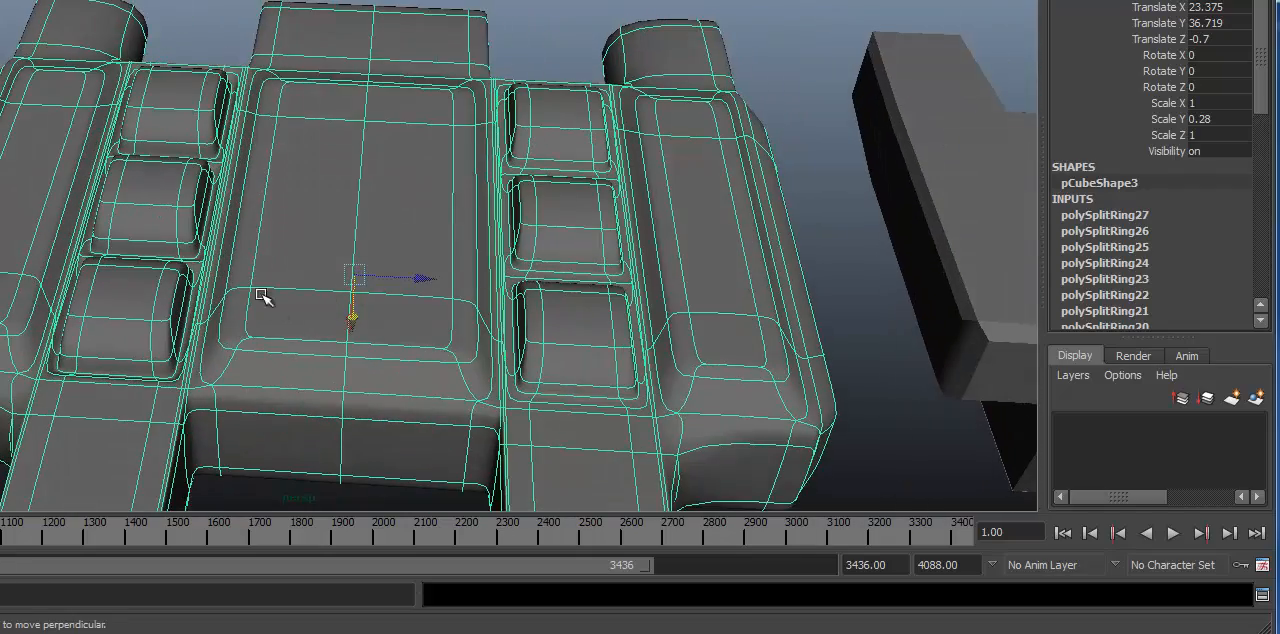
left_click_drag(322, 83, 351, 88, "alt")
key("1")
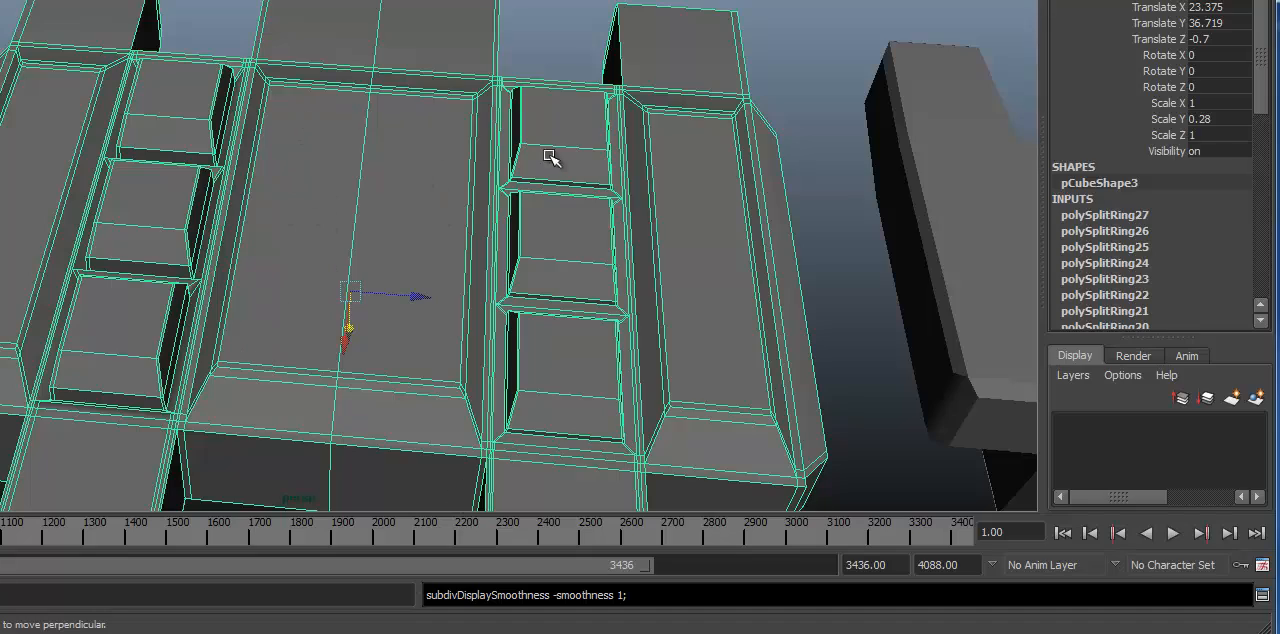
right_click_drag(449, 251, 643, 223, "alt")
left_click_drag(643, 223, 599, 231, "alt")
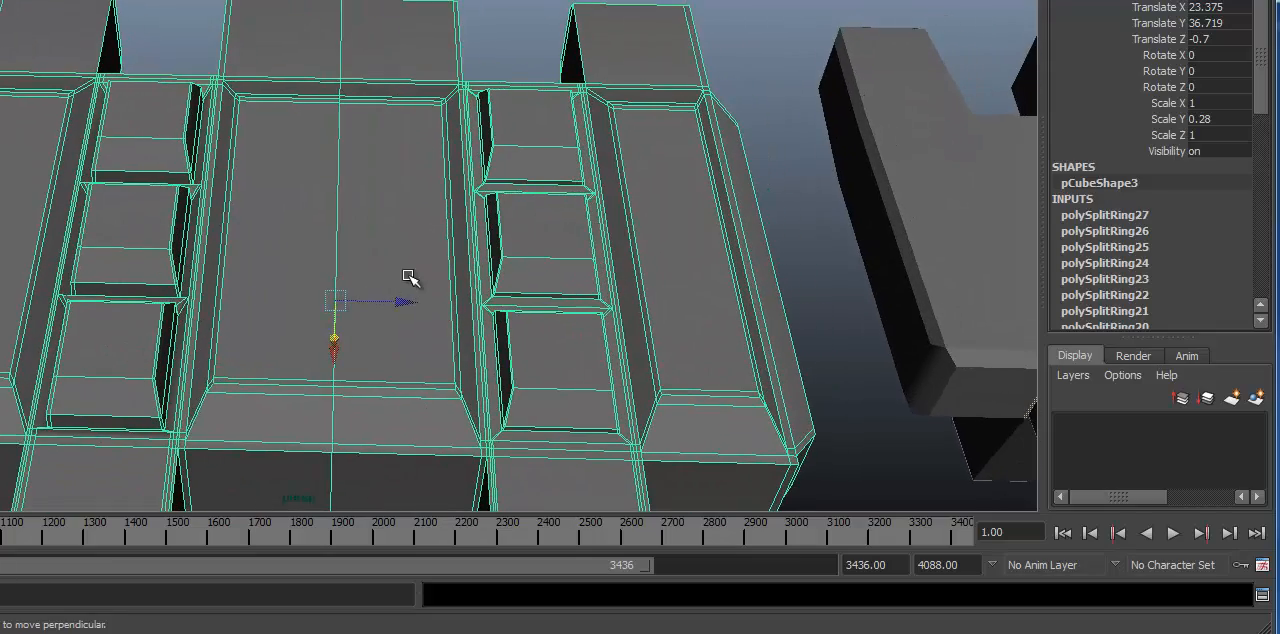
left_click_drag(797, 370, 697, 317, "alt")
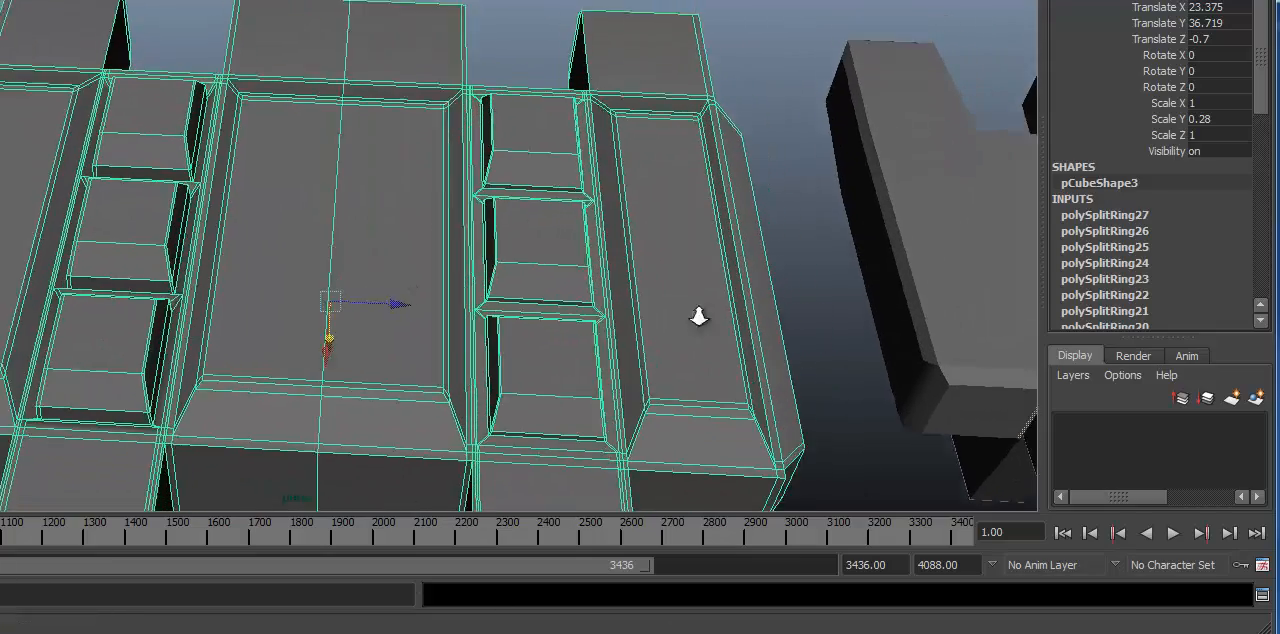
right_click_drag(697, 317, 429, 186, "alt")
left_click_drag(429, 186, 263, 206, "alt")
right_click_drag(263, 206, 560, 238, "alt")
middle_click_drag(560, 238, 474, 223, "alt")
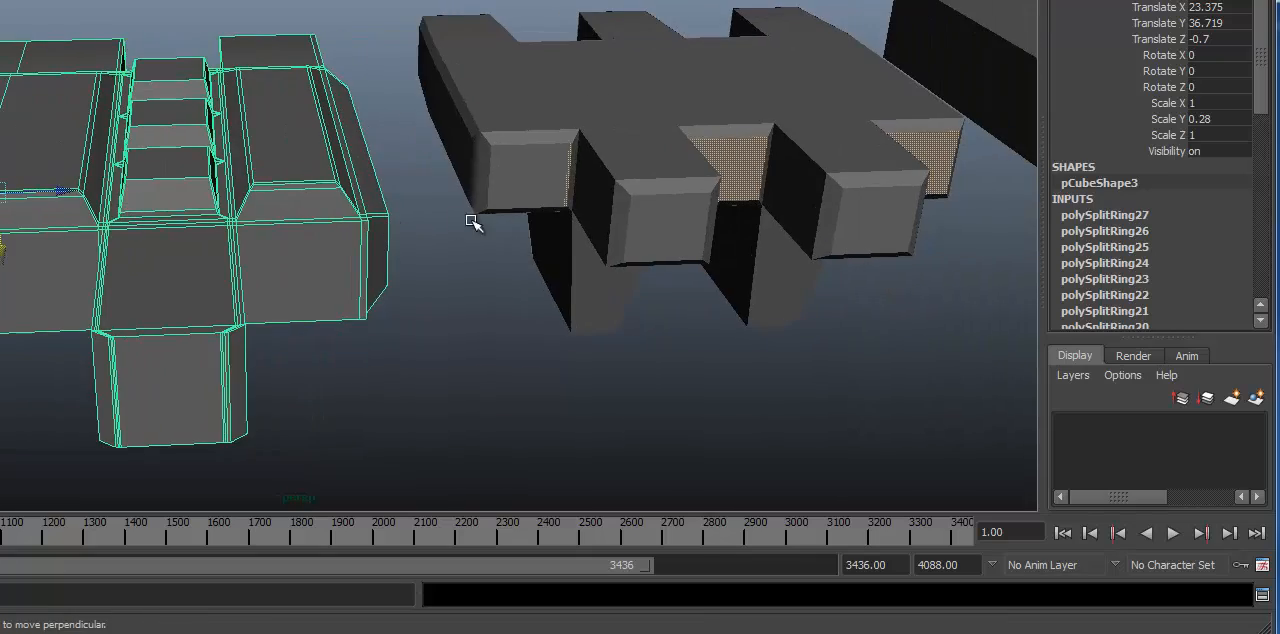
Step: Select the plain block at the end of the row of links and view it alongside the finished links
left_click_drag(474, 223, 543, 249, "alt")
middle_click_drag(543, 249, 203, 246, "alt")
left_click_drag(203, 246, 252, 165, "alt")
right_click_drag(252, 165, 157, 177, "alt")
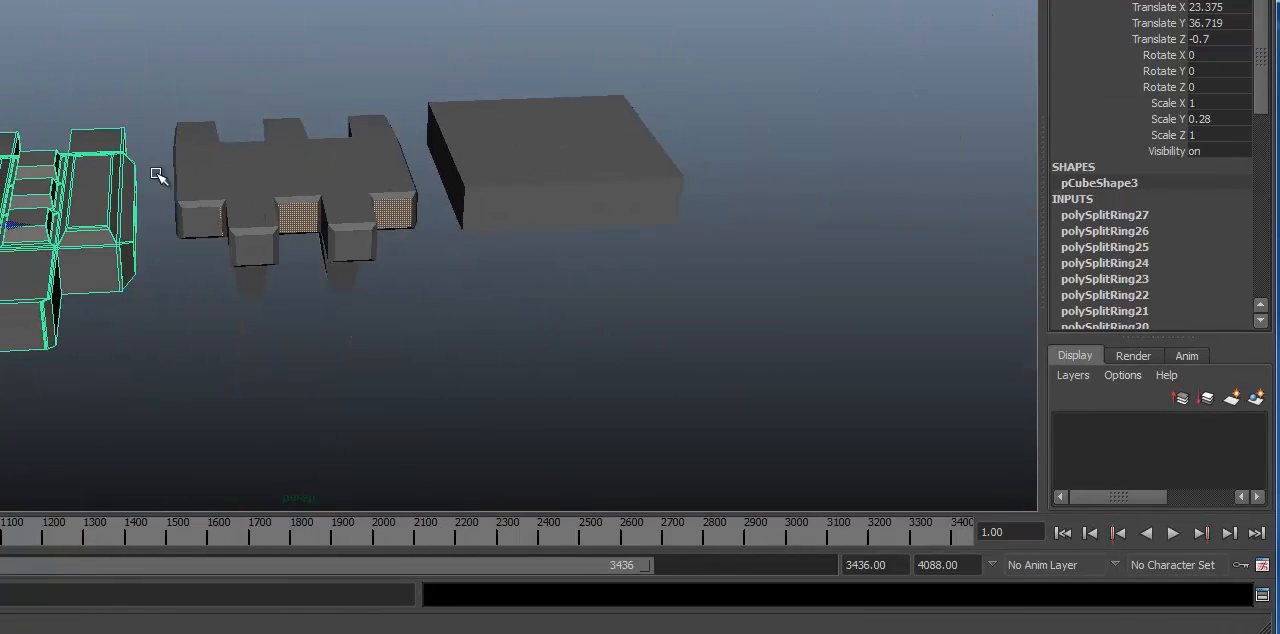
key("w")
middle_click_drag(211, 183, 295, 206, "alt")
left_click(648, 170)
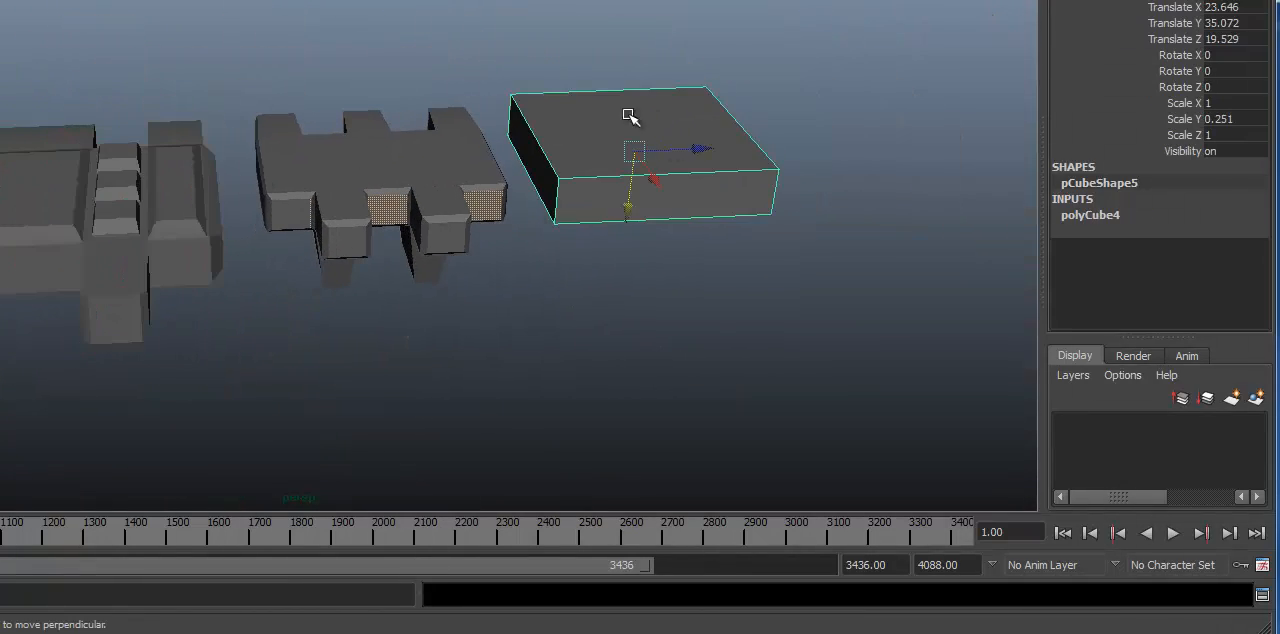
left_click_drag(455, 243, 437, 243, "alt")
right_click_drag(437, 243, 380, 236, "alt")
middle_click_drag(380, 236, 523, 240, "alt")
left_click_drag(523, 240, 502, 340, "alt")
right_click_drag(502, 340, 548, 362, "alt")
middle_click_drag(548, 362, 437, 341, "alt")
left_click_drag(602, 632, 370, 632)
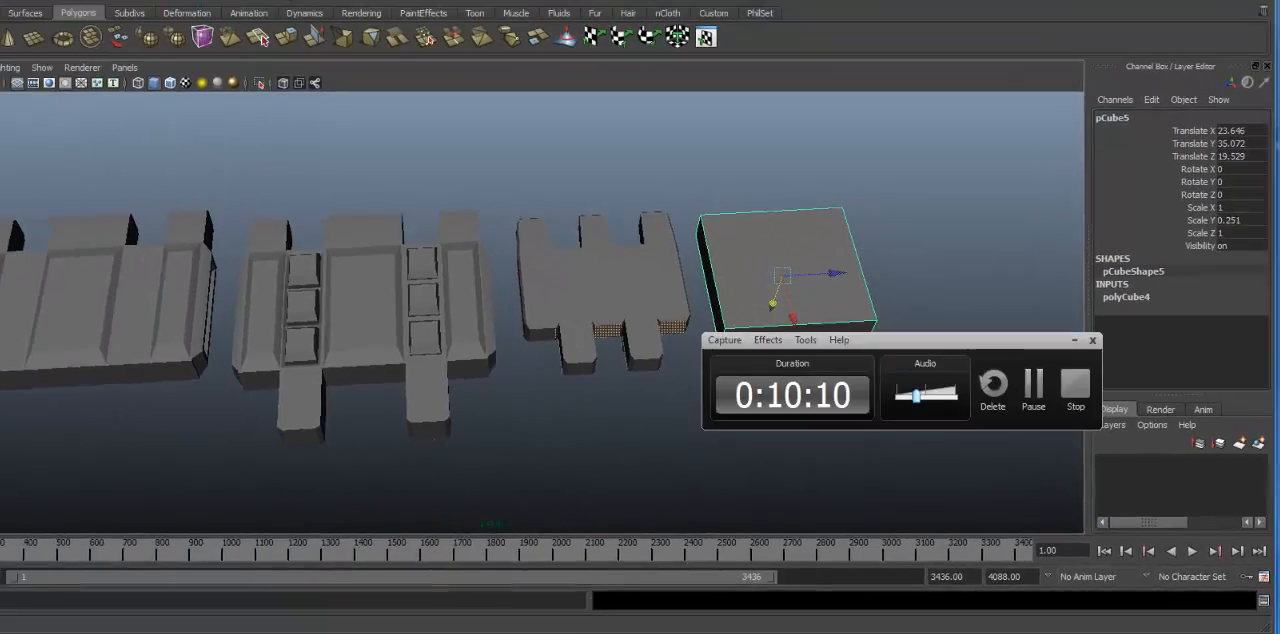
left_click(1060, 407)
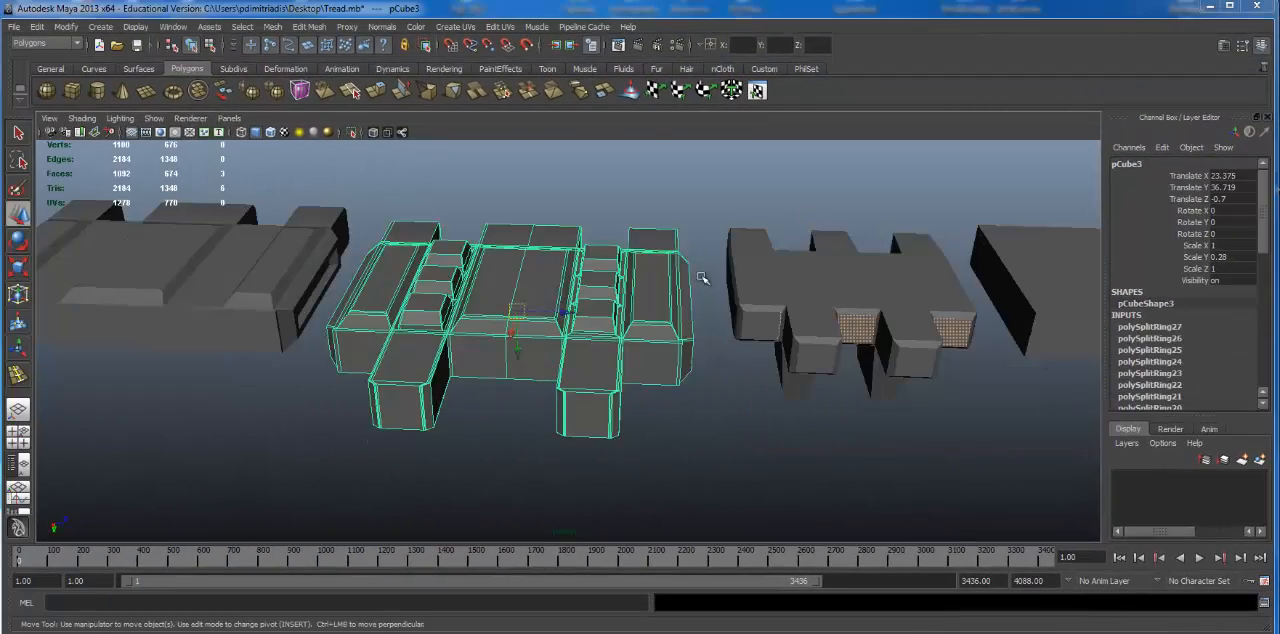
Step: Examine the detailed link's edge loops around the pads in wireframe display
left_click_drag(703, 278, 685, 296, "alt")
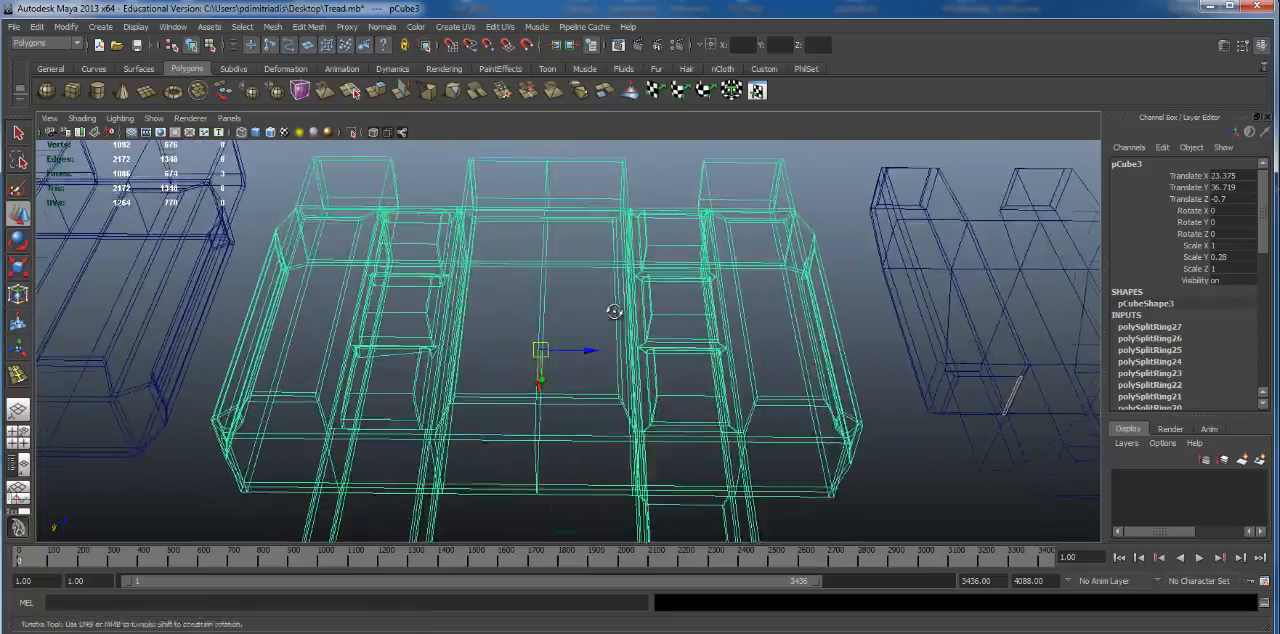
left_click_drag(579, 345, 398, 305, "alt")
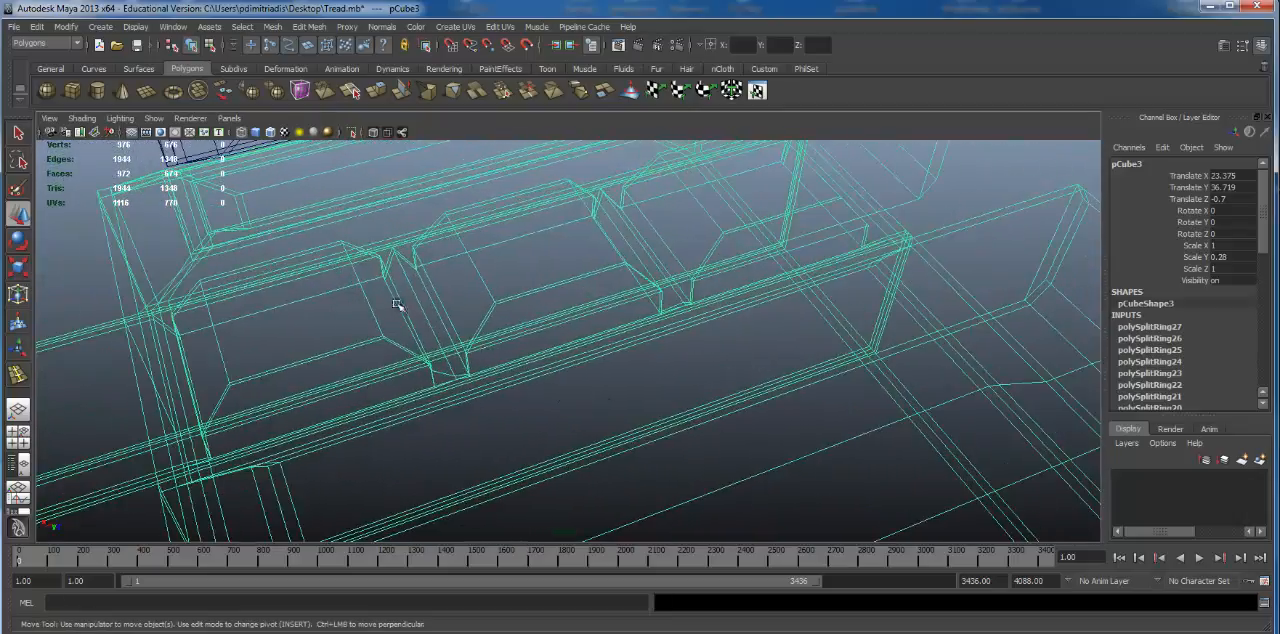
left_click_drag(589, 344, 584, 290, "alt")
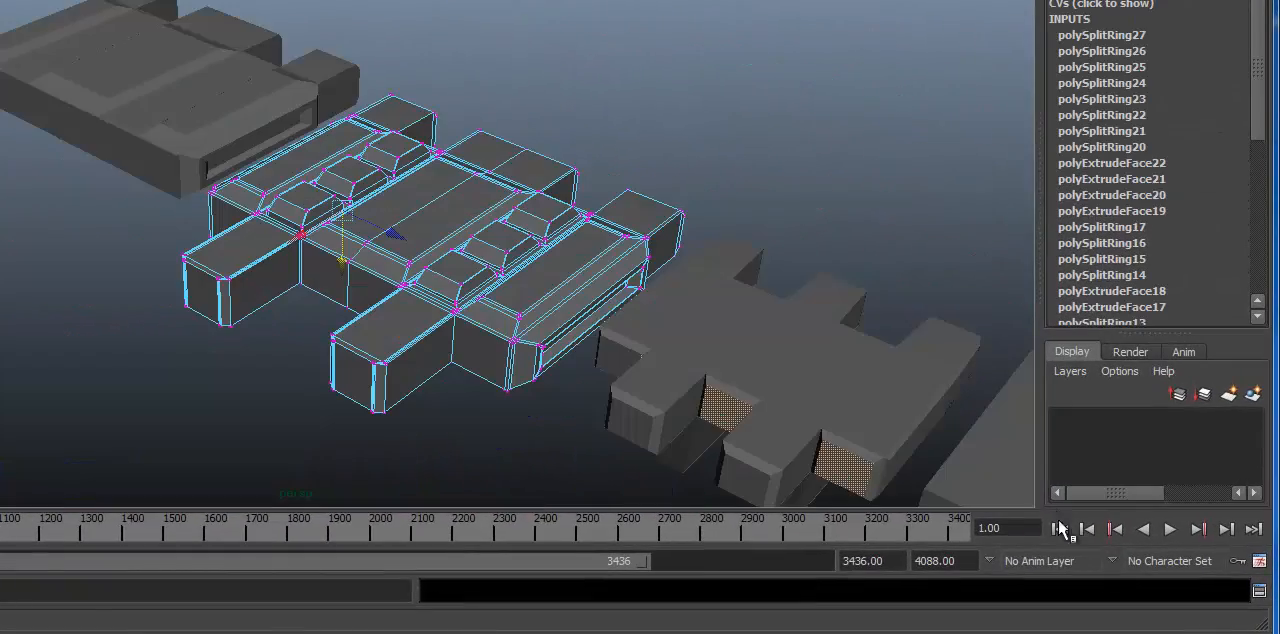
Step: Leave vertex editing on the detailed link and select it as a whole object with the Move tool active
left_click_drag(442, 234, 590, 165, "alt")
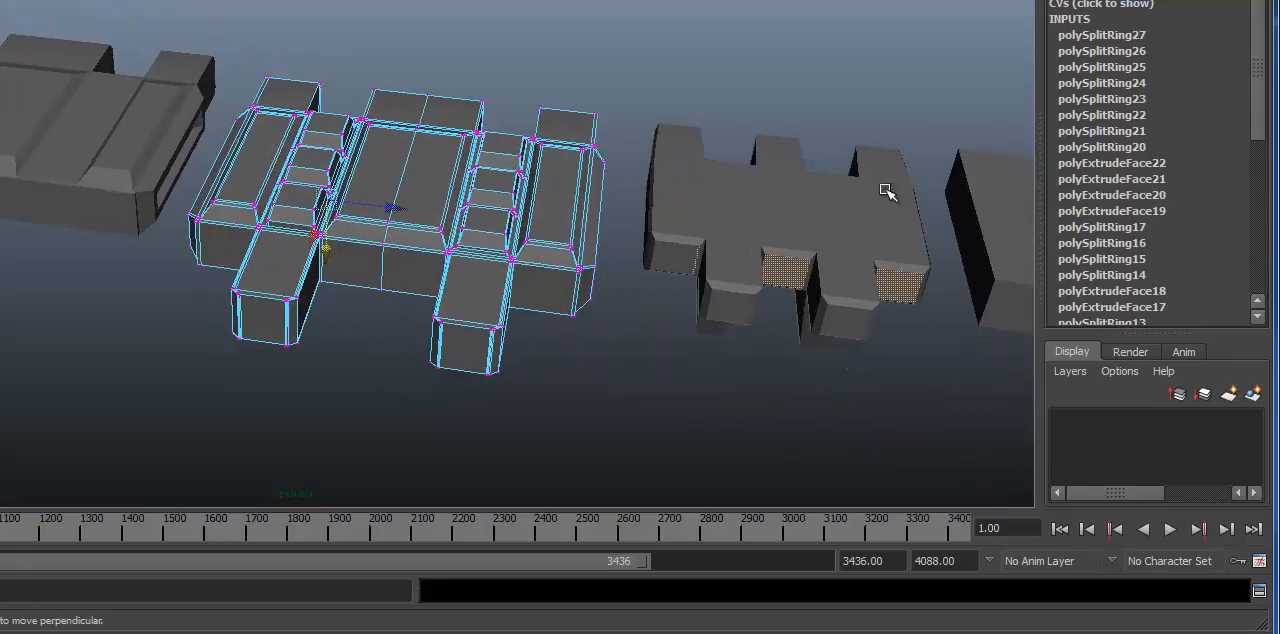
left_click(886, 191)
right_click_drag(329, 177, 430, 390, "alt")
left_click_drag(430, 390, 378, 237, "alt")
left_click(408, 311)
key("w")
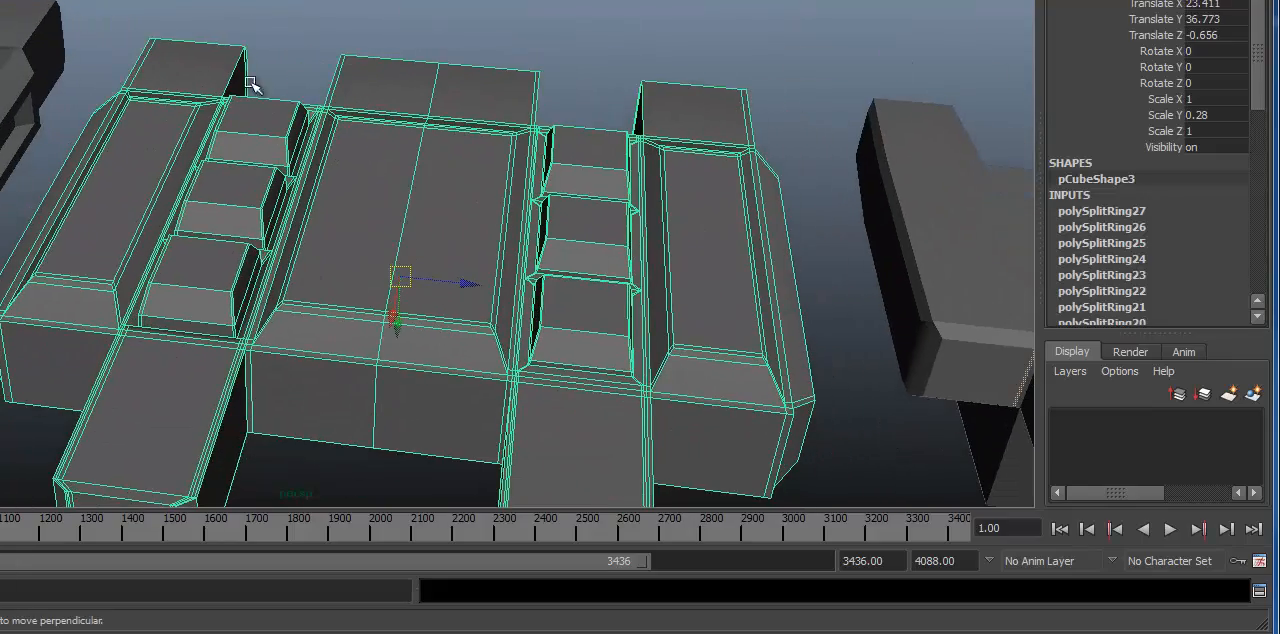
Step: Examine the detailed link from several angles, comparing its smoothed and unsmoothed displays
left_click_drag(250, 84, 220, 78, "alt")
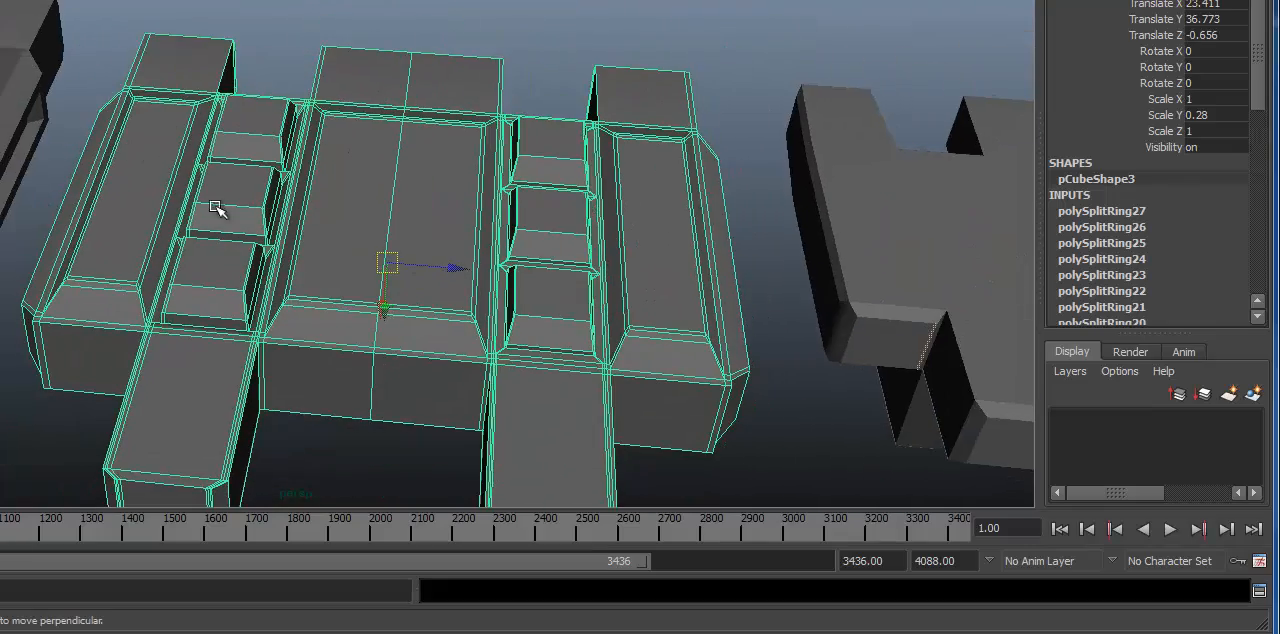
left_click_drag(216, 208, 640, 273, "alt")
right_click_drag(531, 222, 483, 262, "alt")
left_click_drag(350, 208, 314, 186, "alt")
key("3")
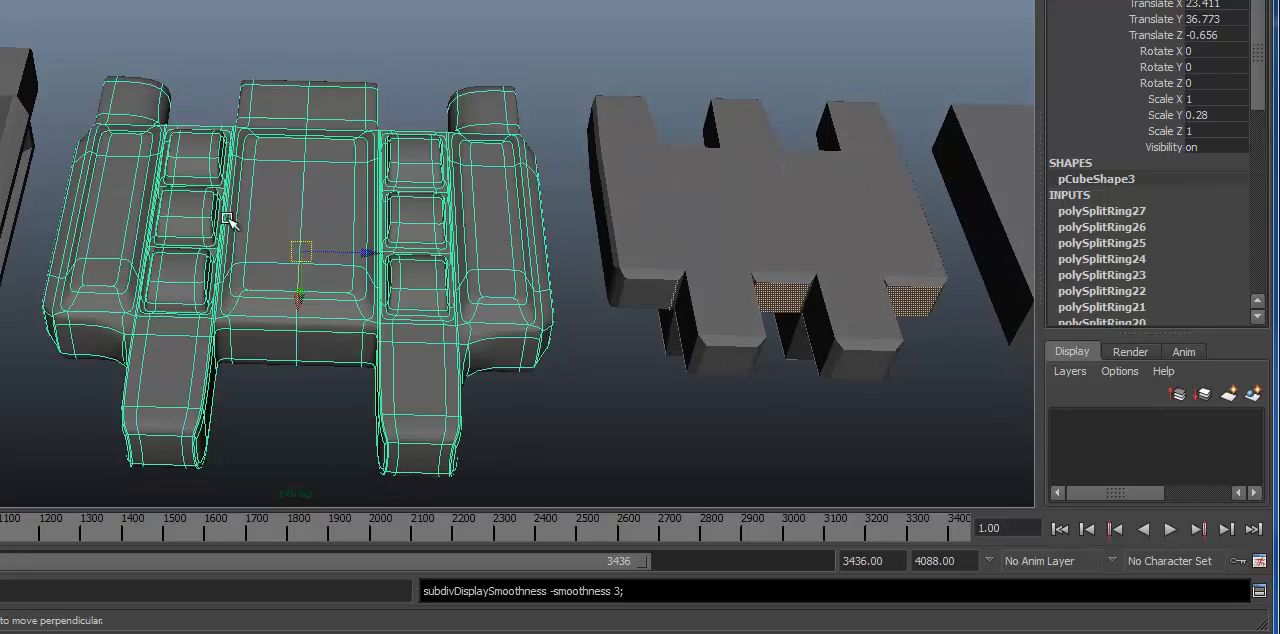
right_click_drag(223, 214, 283, 173, "alt")
key("1")
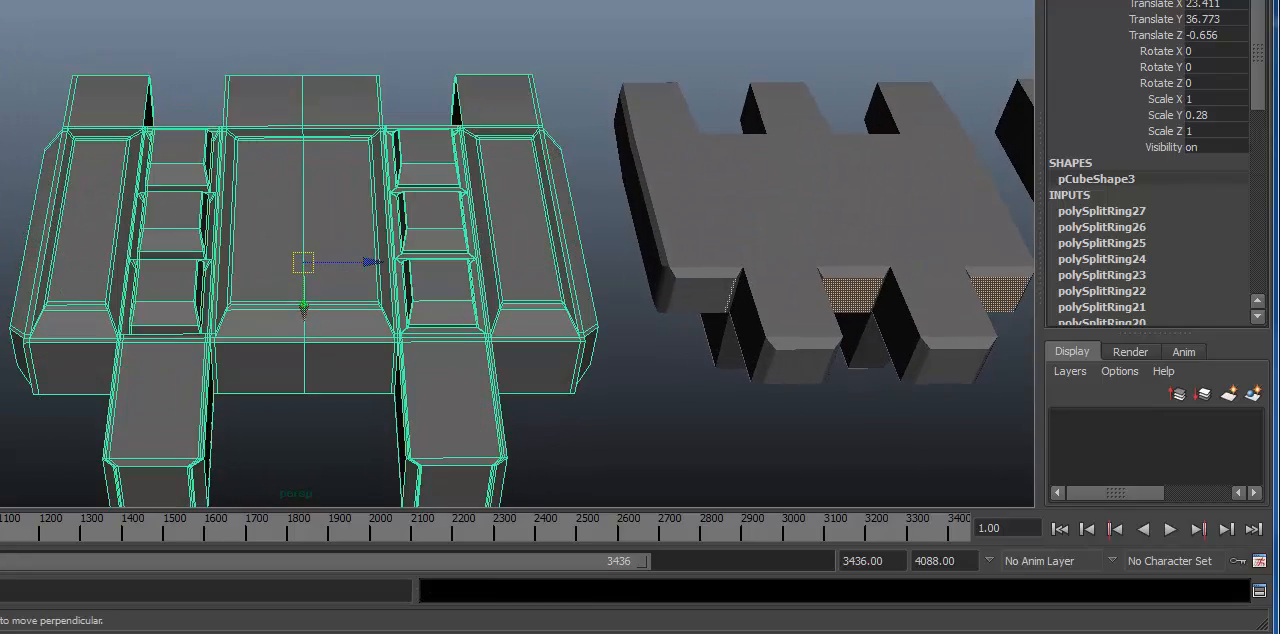
left_click(4, 168)
left_click(223, 183)
middle_click_drag(223, 183, 277, 205, "alt")
key("3")
left_click(10, 182)
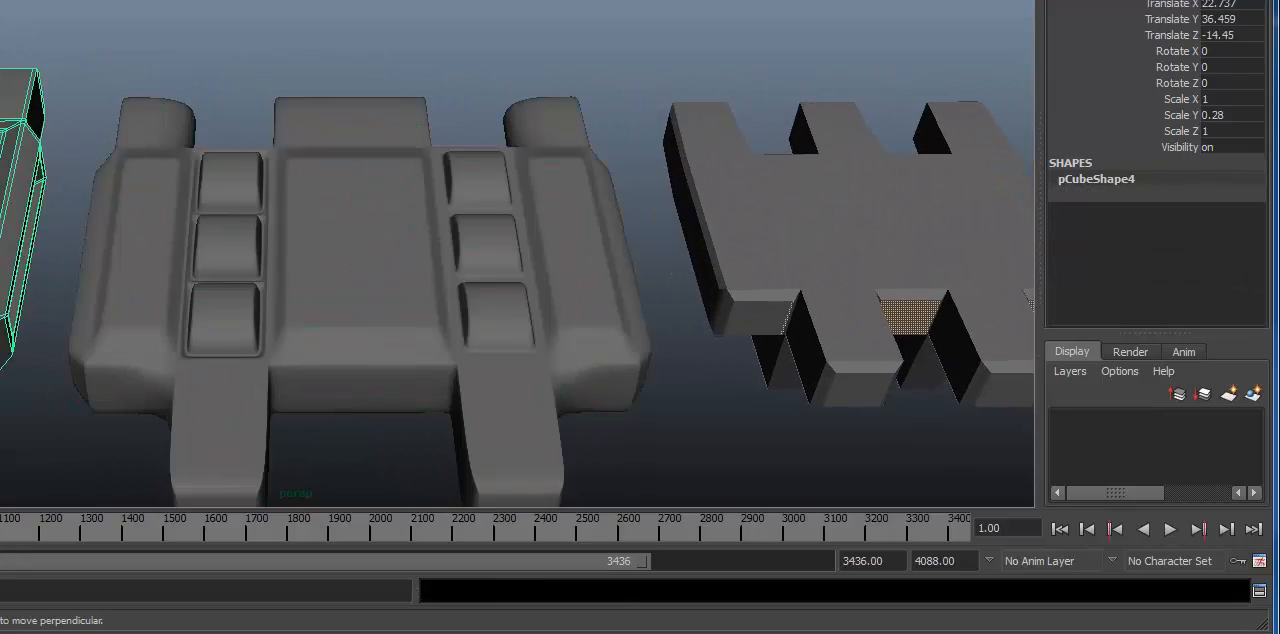
left_click_drag(205, 200, 228, 207, "alt")
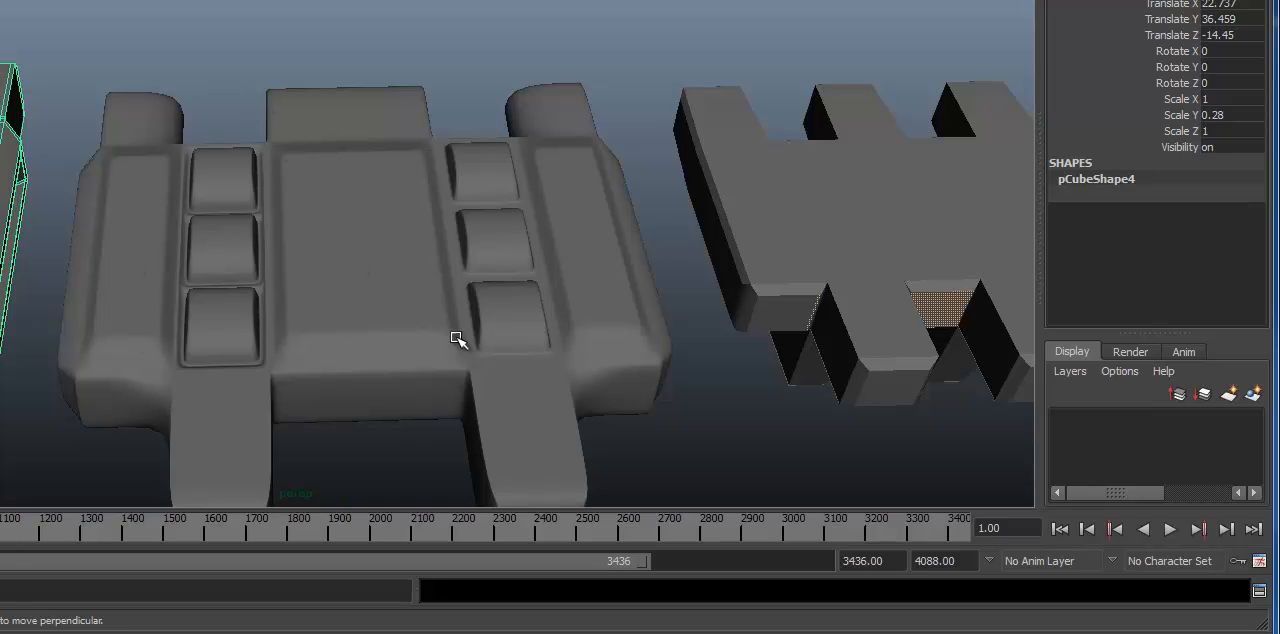
right_click_drag(277, 295, 367, 249, "alt")
right_click_drag(580, 298, 220, 277, "alt")
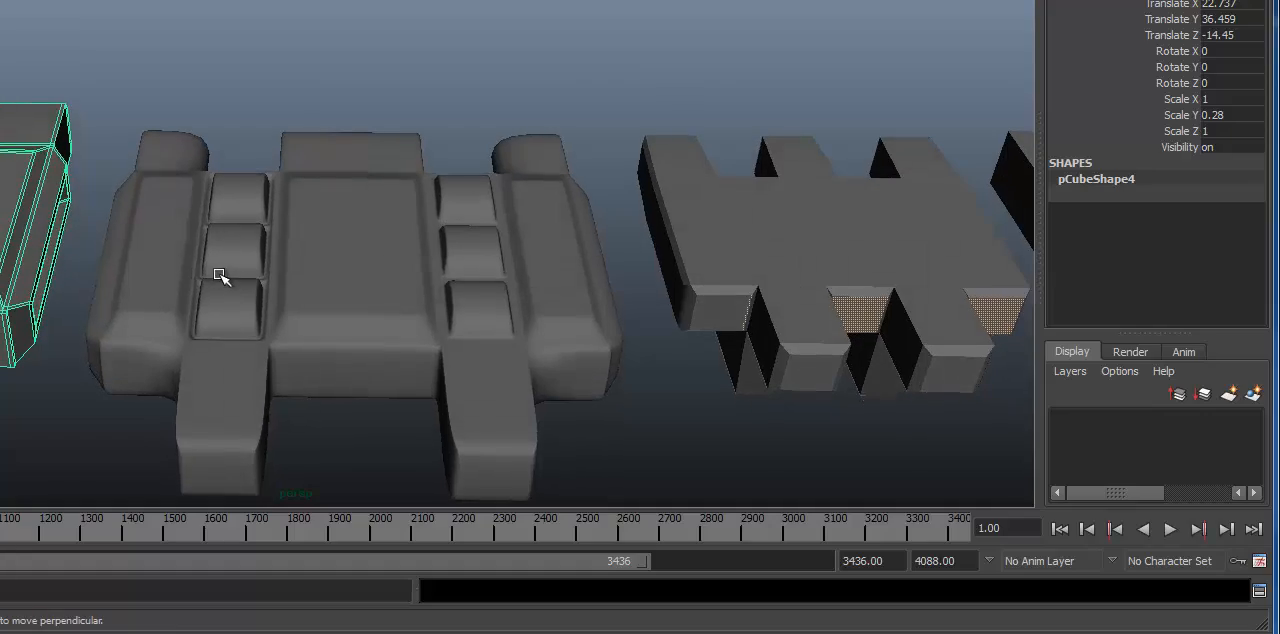
Step: Show the detailed link unsmoothed, delete the faces of its right half up to the centre line, and return to object selection
left_click(243, 250)
key("1")
scroll(588, 200, "up", 4)
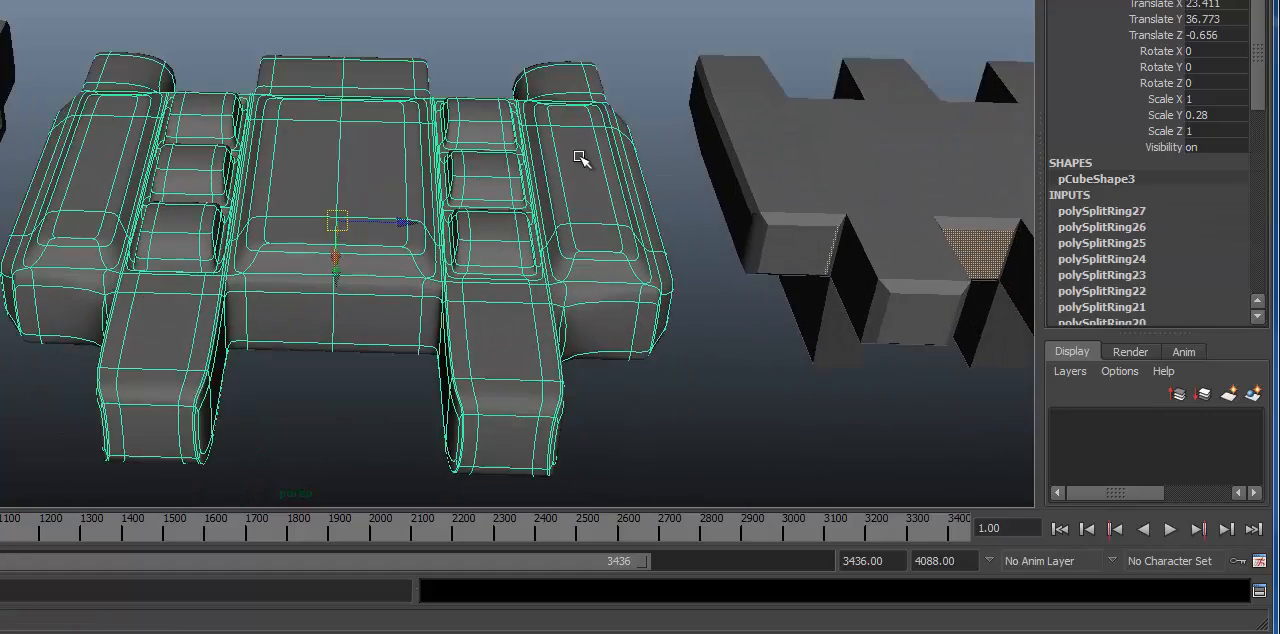
right_click(299, 188)
right_click_drag(300, 230, 300, 234)
right_click_drag(298, 228, 134, 183, "alt")
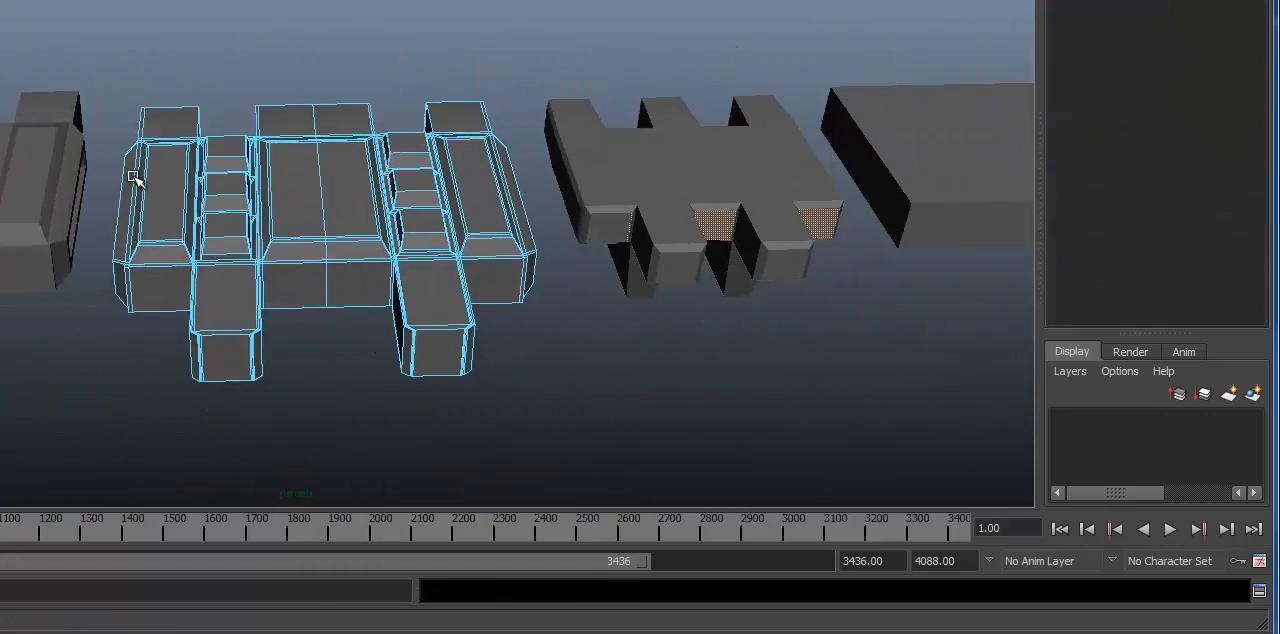
mouse_move(134, 183)
left_mouse_down("alt")
mouse_move(154, 177)
mouse_move(142, 178)
left_mouse_up("alt")
left_click_drag(671, 428, 671, 428)
key("Delete")
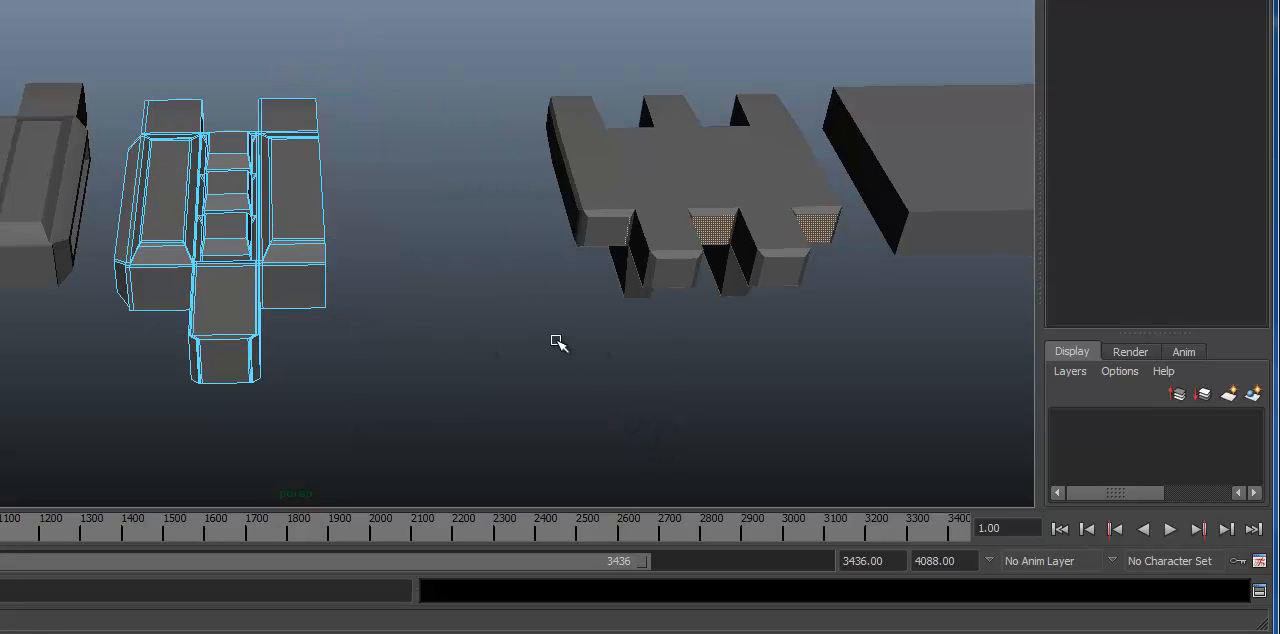
right_click_drag(190, 240, 414, 220, "alt")
left_click_drag(414, 220, 400, 220, "alt")
key("F8")
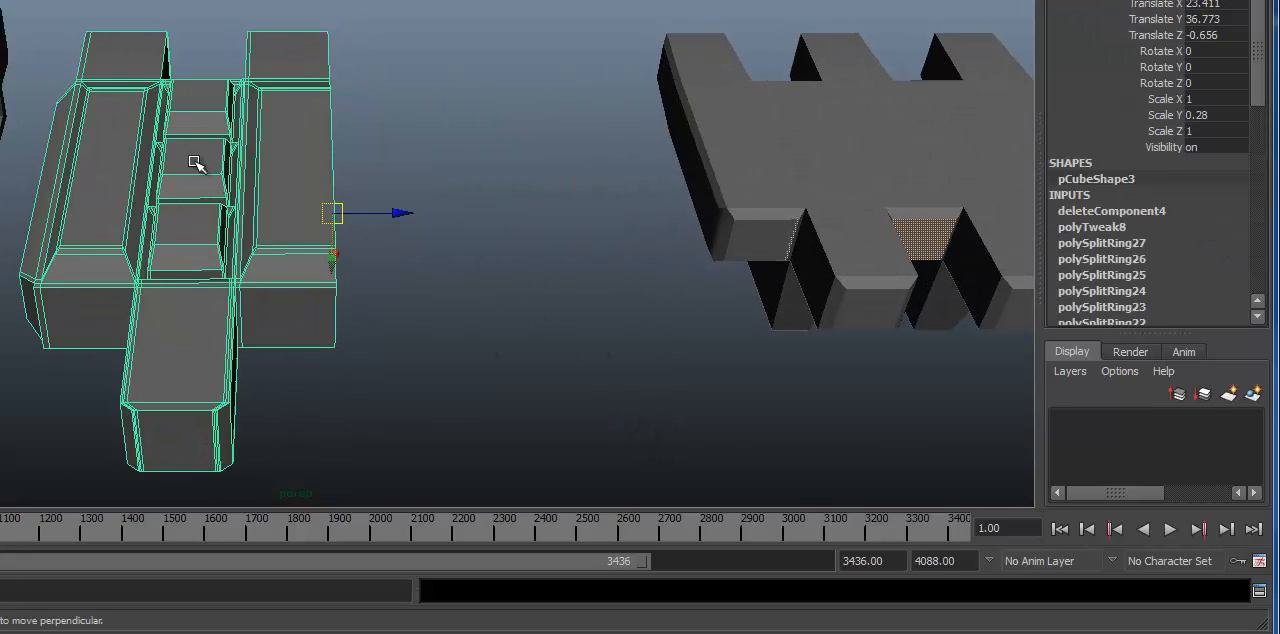
Step: Duplicate the remaining half link and move the copy beside it along Z to Translate Z 6.278
middle_click_drag(194, 163, 255, 158, "alt")
left_click_drag(365, 245, 530, 212, "alt")
key("ctrl+d")
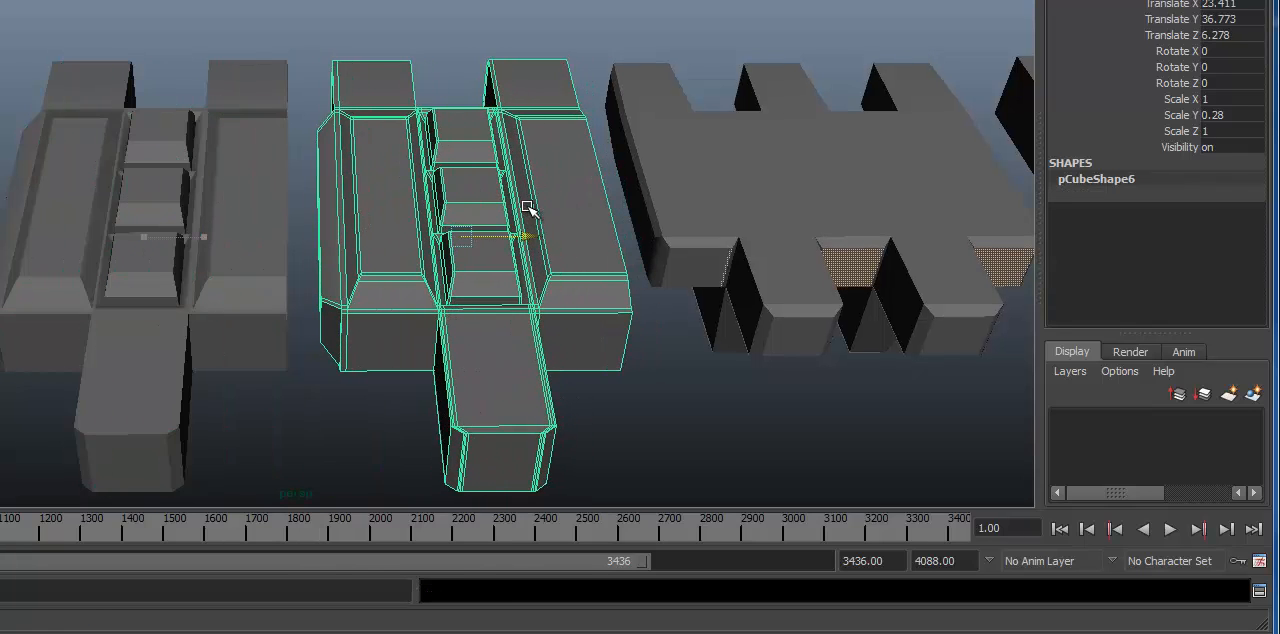
Step: Mirror the duplicated half by setting its Scale Z to -1
left_click_drag(408, 142, 400, 166, "alt")
middle_click_drag(400, 166, 392, 154, "alt")
key("r")
left_click_drag(541, 218, 368, 215)
key("ctrl+z")
left_click(1212, 116)
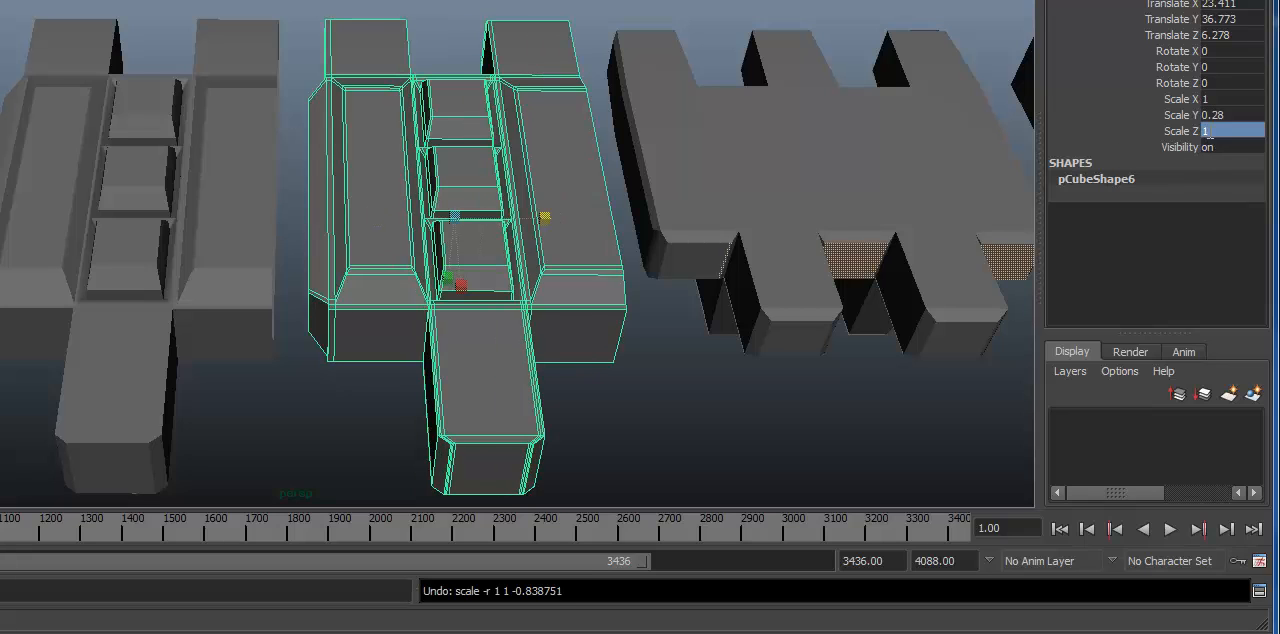
type("-1")
key("Return")
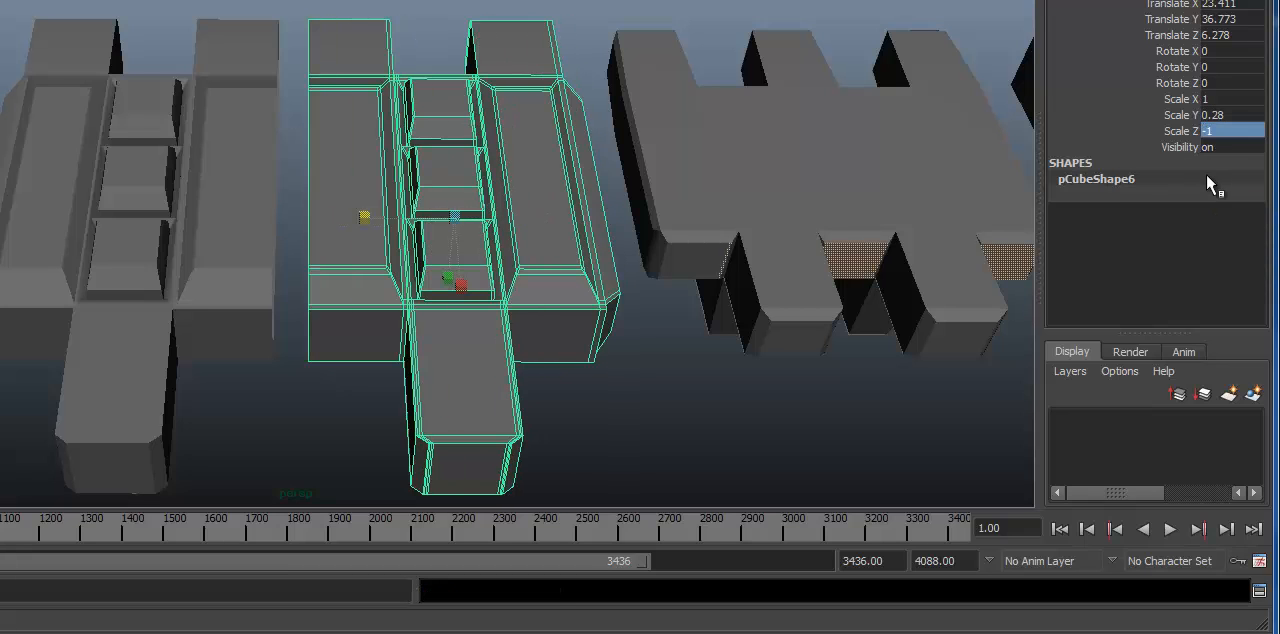
Step: Move the mirrored half along Z to Translate Z 5.582 so its open side meets the original half
left_click_drag(296, 178, 350, 200, "alt")
key("w")
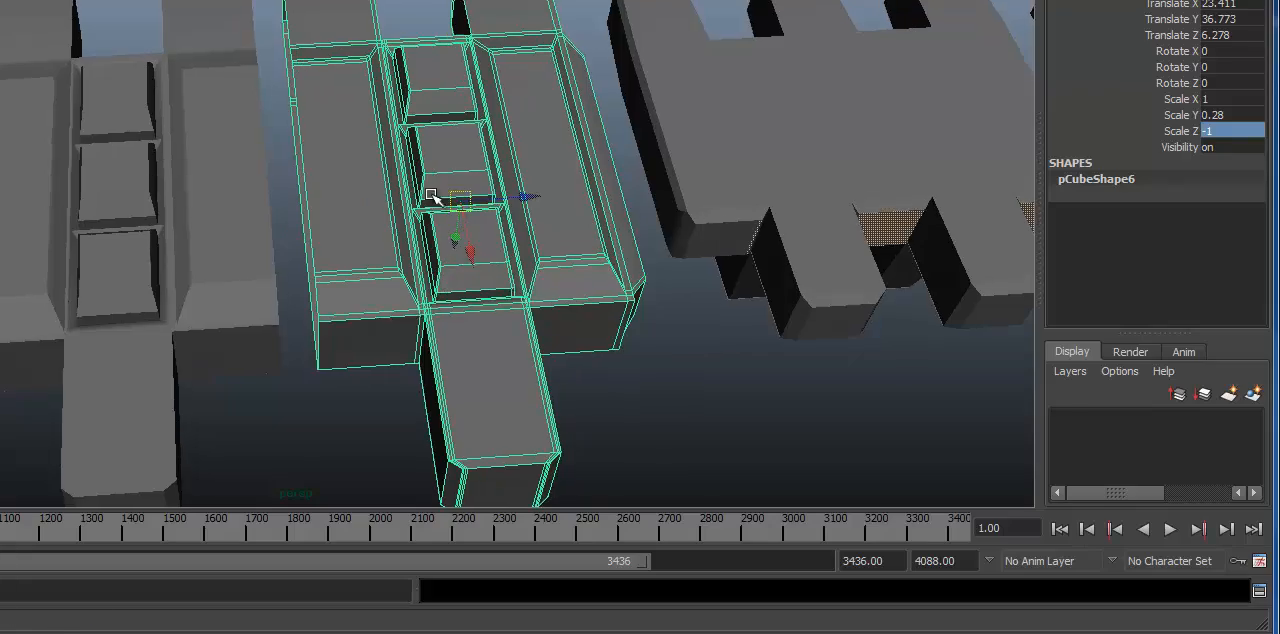
left_click_drag(524, 195, 487, 205)
left_click_drag(329, 306, 203, 257, "alt")
right_click_drag(204, 257, 1023, 251, "alt")
left_click_drag(1023, 251, 818, 274, "alt")
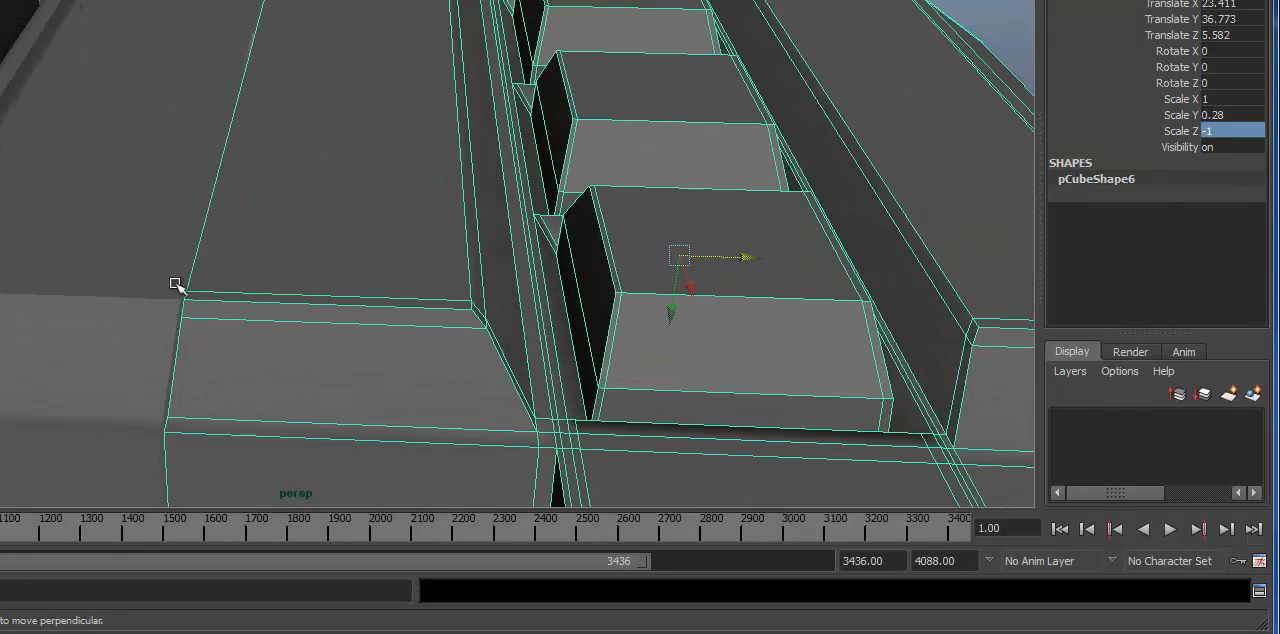
Step: Inspect the joint between the two halves and select the mirrored half's vertices along the seam
left_click(142, 286, "shift")
left_click_drag(183, 283, 180, 176, "alt")
right_click_drag(134, 165, 356, 218, "alt")
left_click_drag(356, 218, 211, 117, "alt")
middle_click_drag(211, 117, 329, 226, "alt")
right_click_drag(332, 206, 309, 86, "alt")
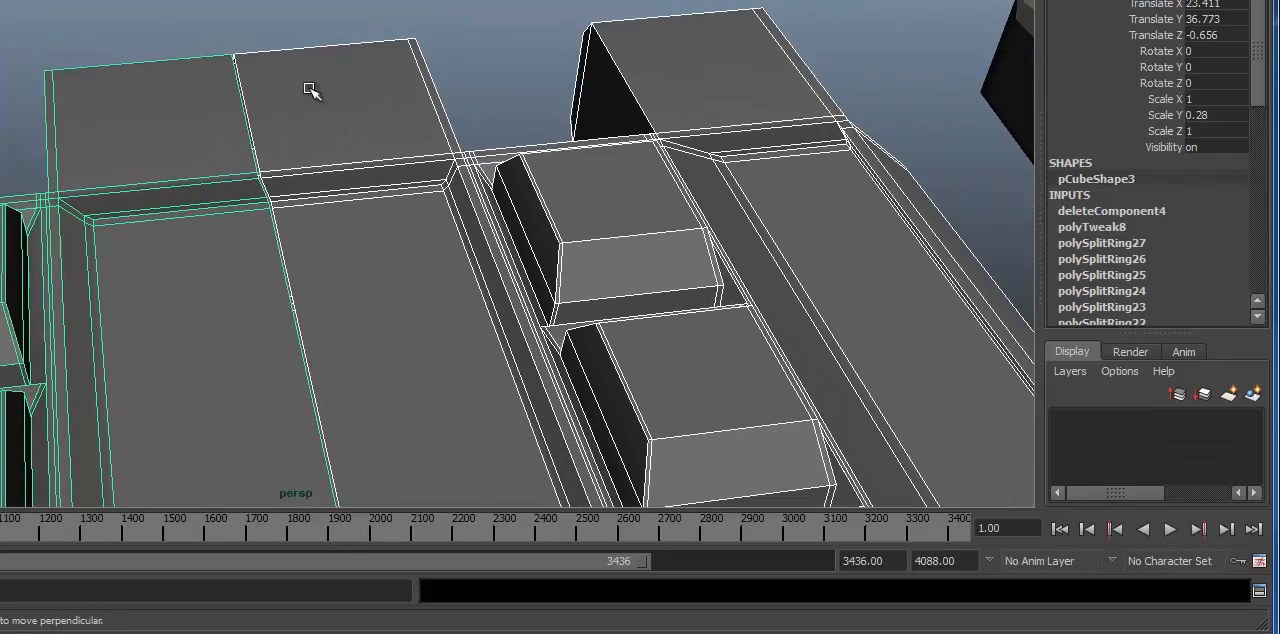
right_click_drag(306, 47, 245, 50)
left_click_drag(245, 50, 365, 600, "alt")
right_click_drag(335, 431, 431, 365, "alt")
left_click_drag(431, 365, 297, 231, "alt")
left_click_drag(377, 577, 378, 585)
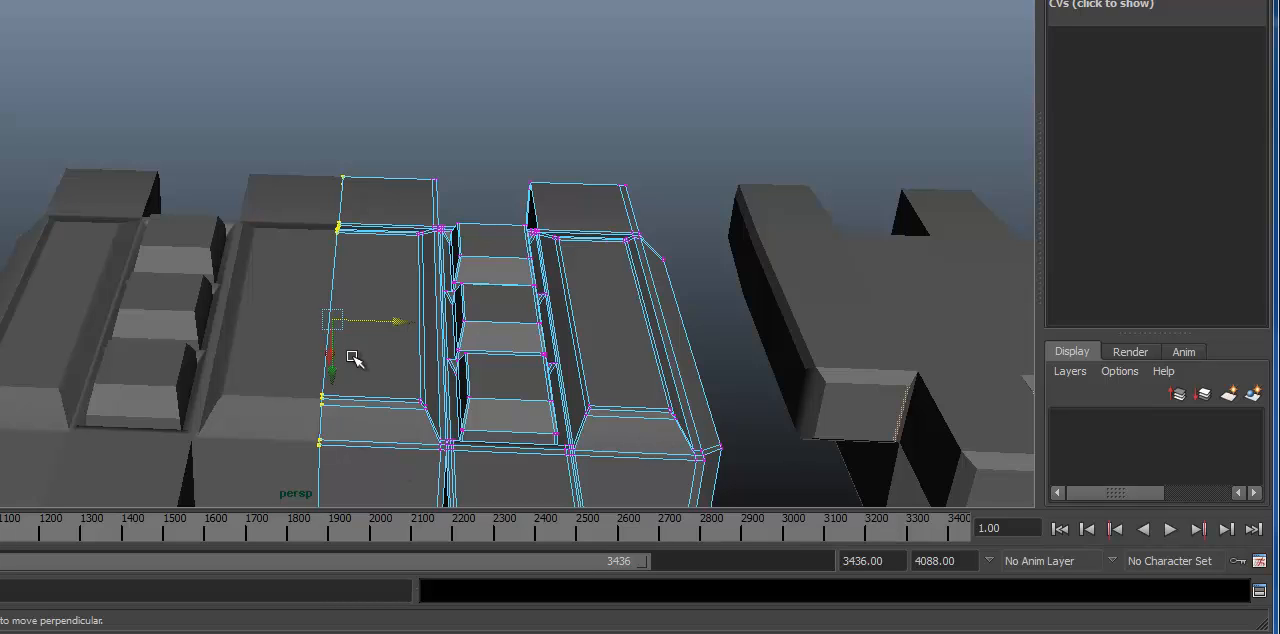
Step: Return to object selection, pick each half in turn, and select both halves together
left_click(335, 268, "shift")
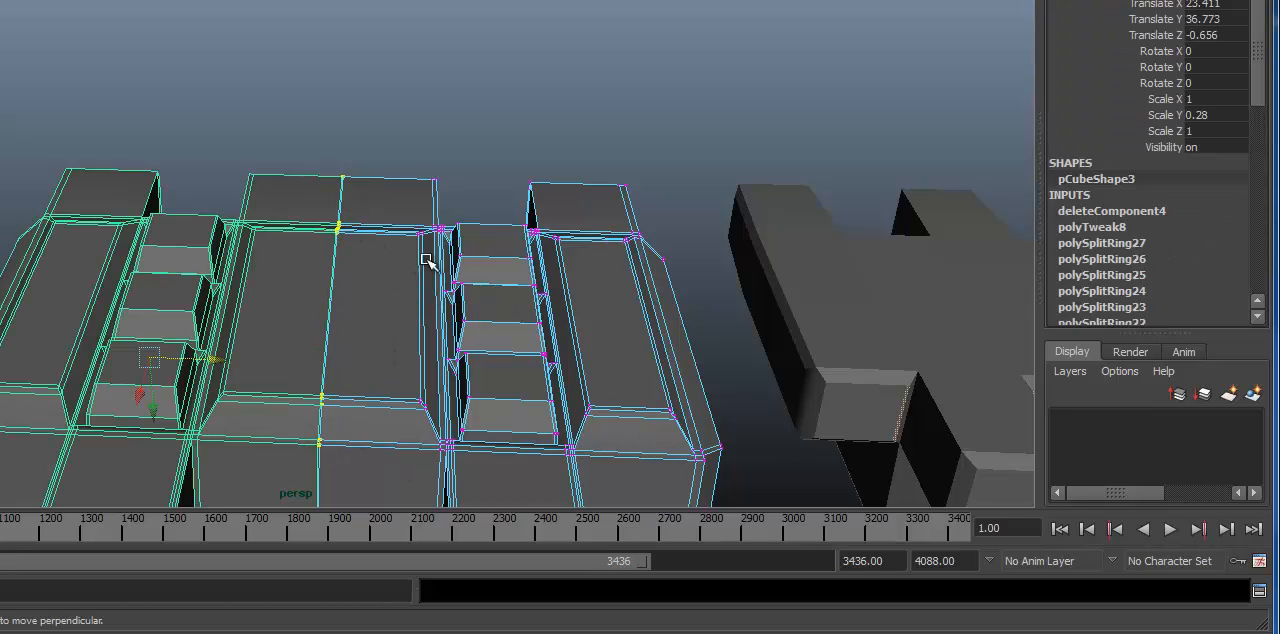
left_click(297, 261)
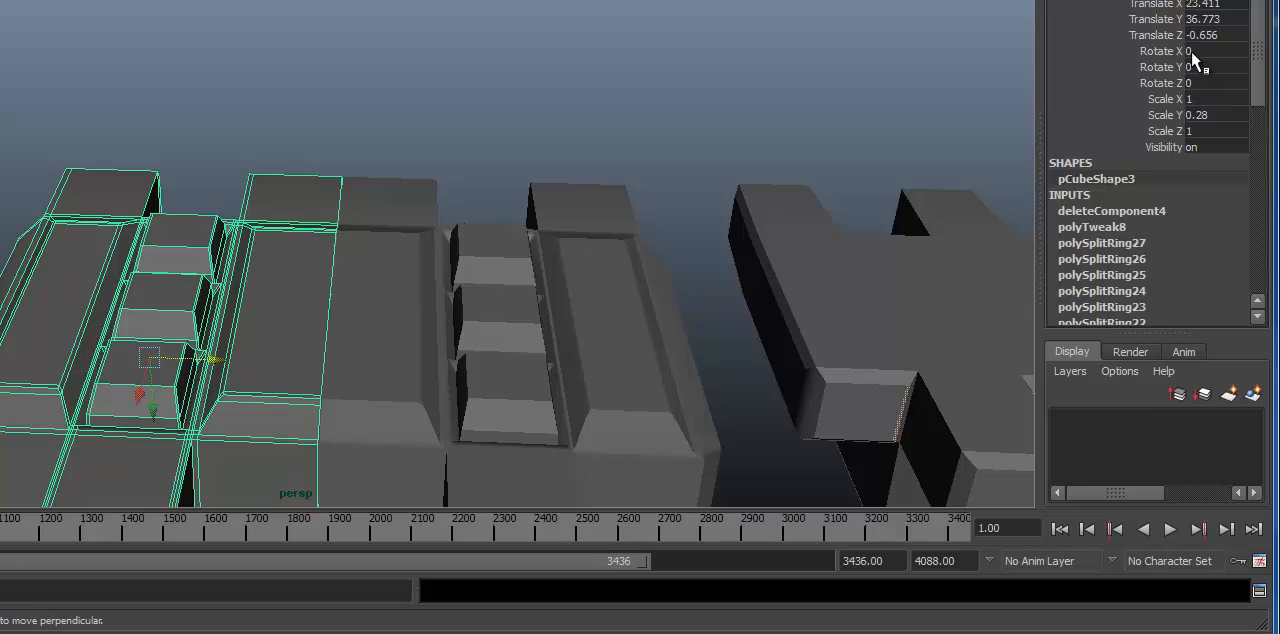
left_click_drag(682, 339, 590, 302, "alt")
left_click(414, 311)
left_click_drag(297, 328, 426, 291, "alt")
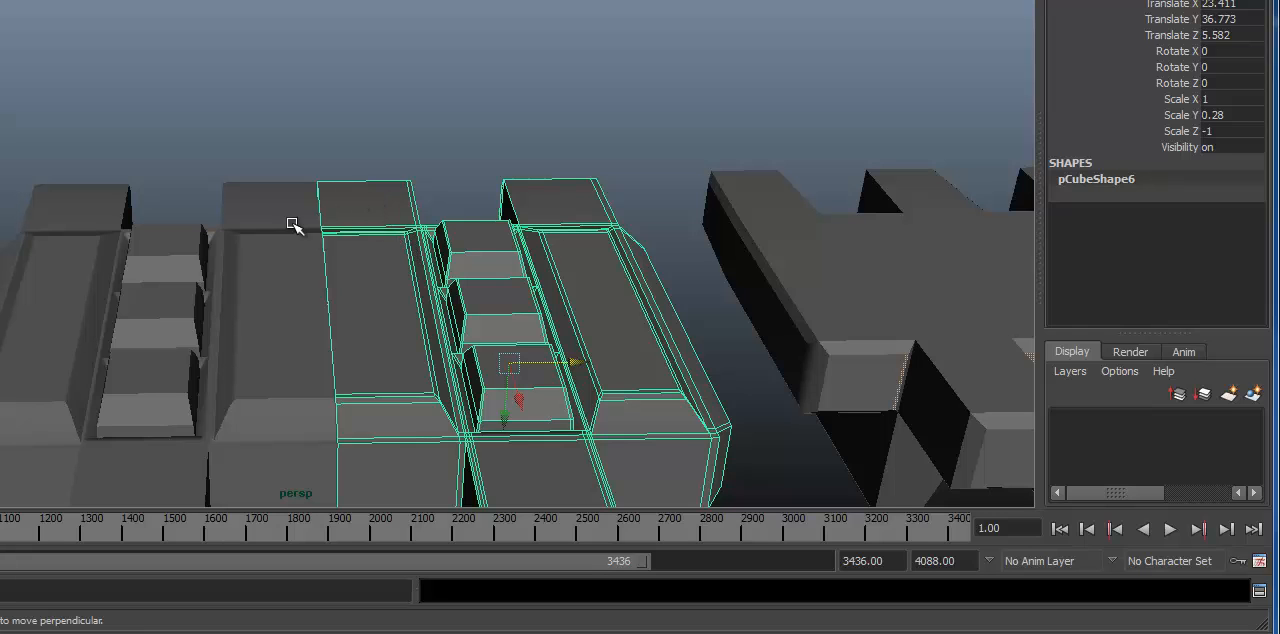
left_click(327, 334, "shift")
middle_click_drag(366, 366, 308, 152, "alt")
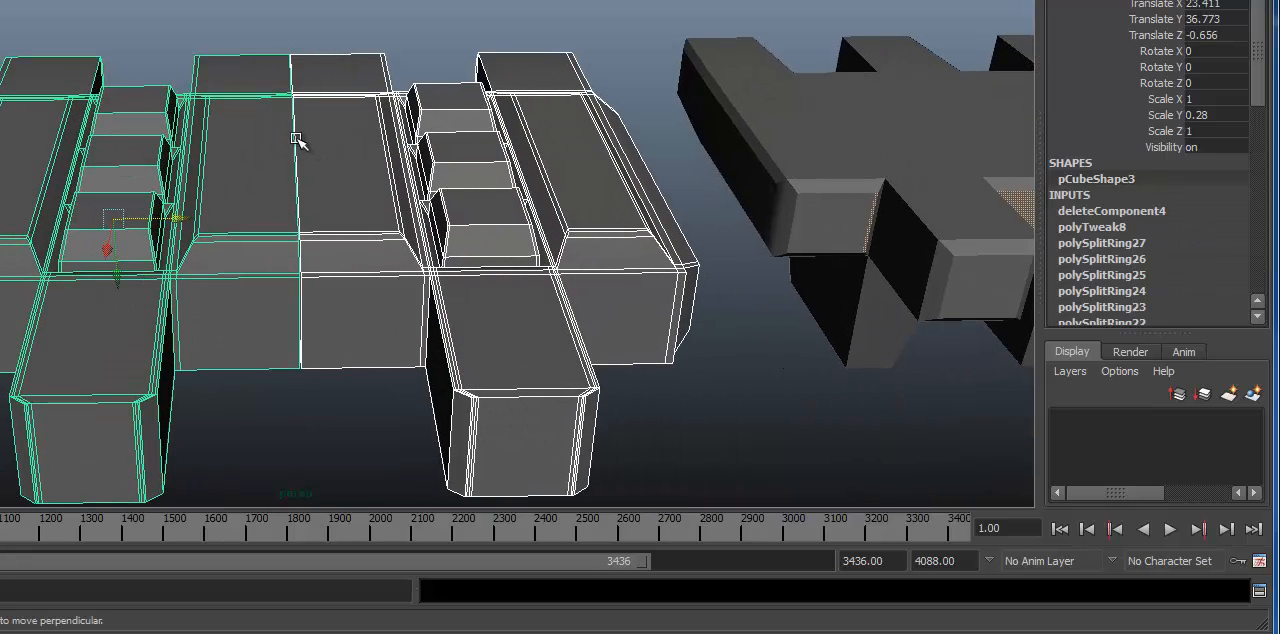
Step: Enter vertex editing on both halves and select all vertices along their shared centre seam
right_click_drag(297, 139, 214, 135)
left_click_drag(255, 138, 256, 28, "alt")
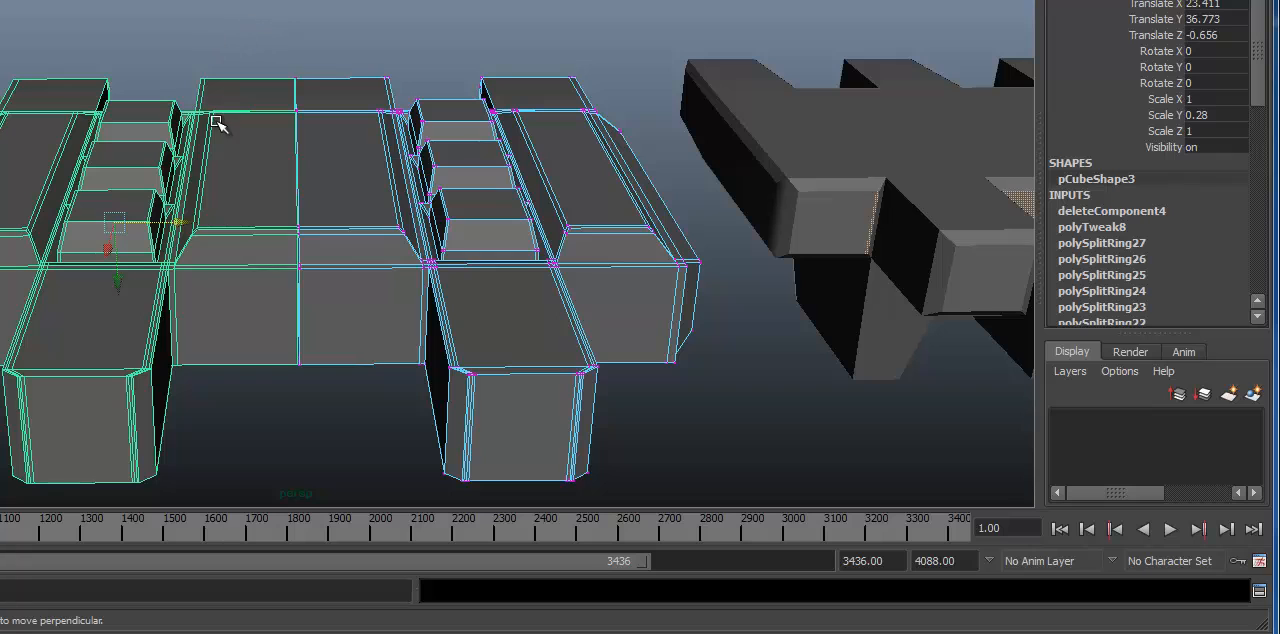
key("F8")
right_click(266, 136)
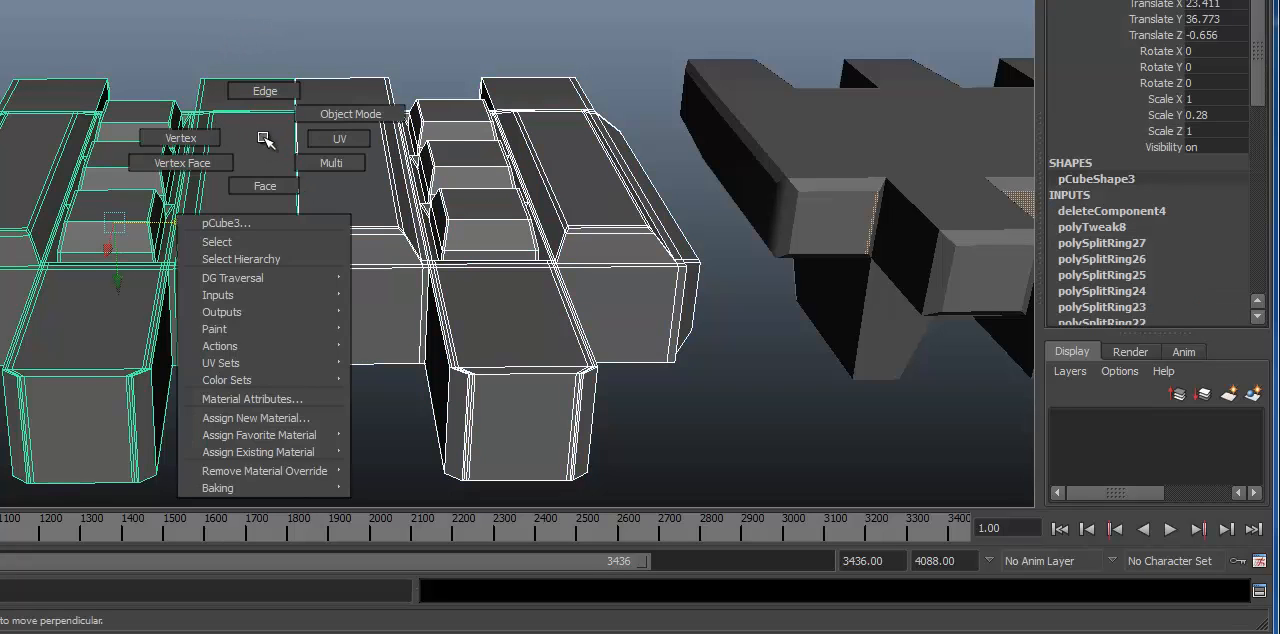
right_click_drag(205, 137, 205, 137)
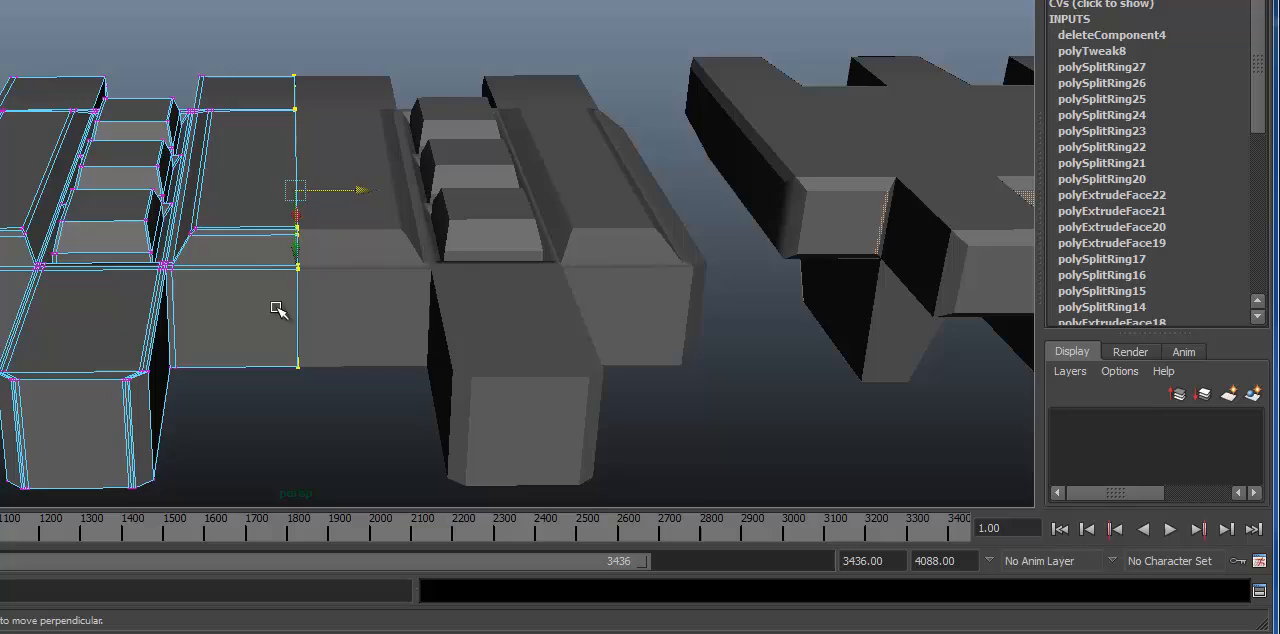
left_click_drag(280, 309, 380, 283, "alt")
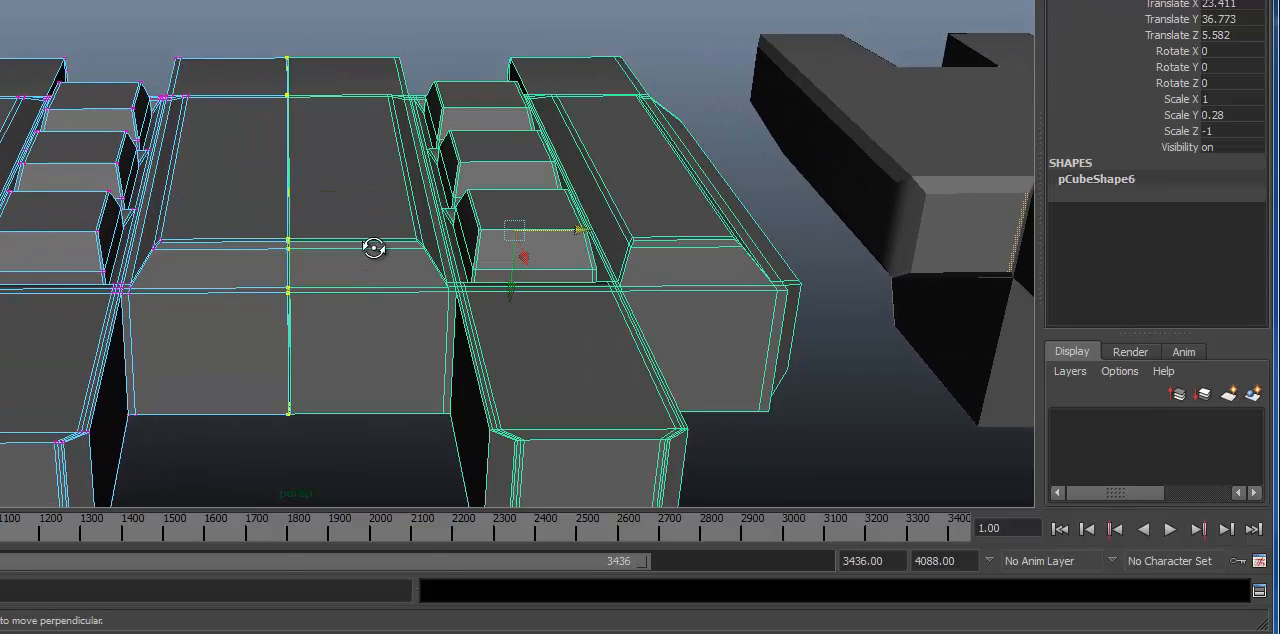
left_click_drag(373, 248, 350, 214, "alt")
right_click(350, 214)
left_click(293, 208)
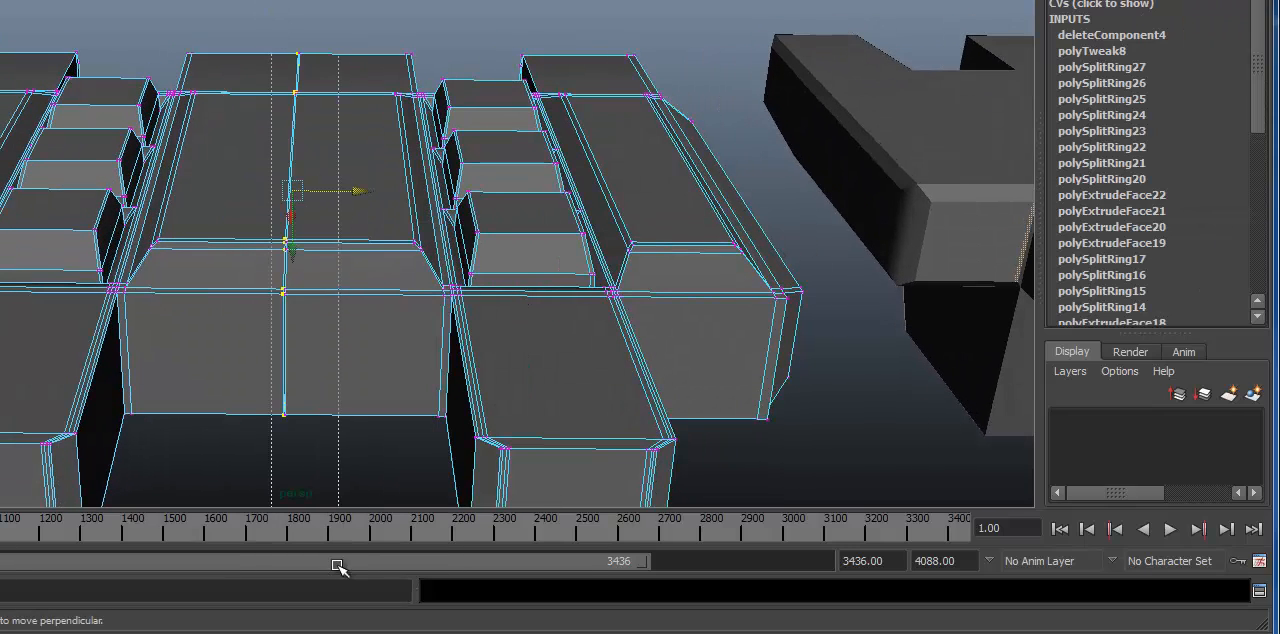
left_click_drag(269, 389, 315, 309, "alt")
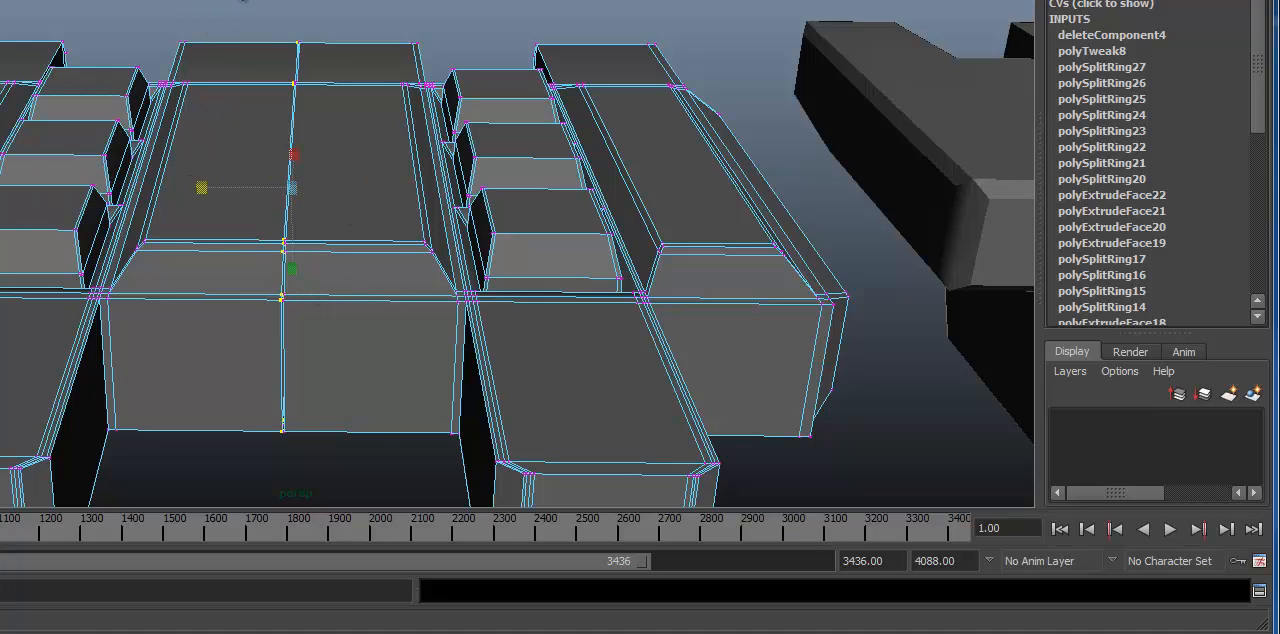
Step: Try scaling the seam vertices of both halves together along Z and check the joint up close
left_click_drag(233, 42, 371, 499)
left_click_drag(188, 181, 187, 187, "alt")
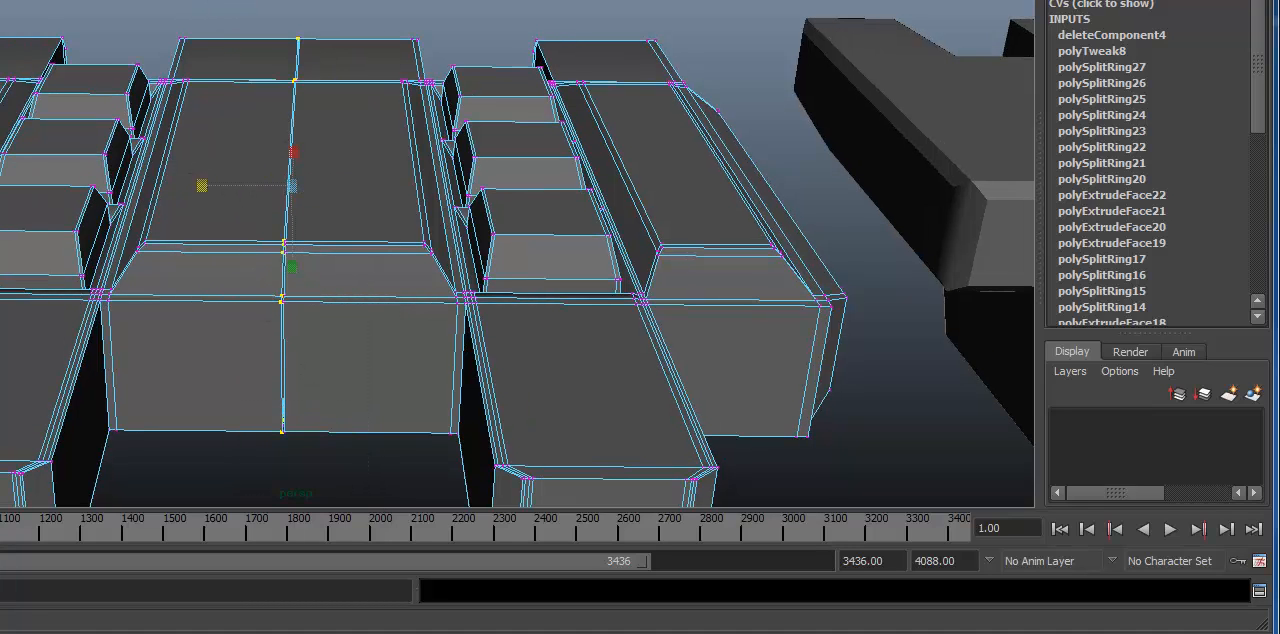
left_click(314, 316)
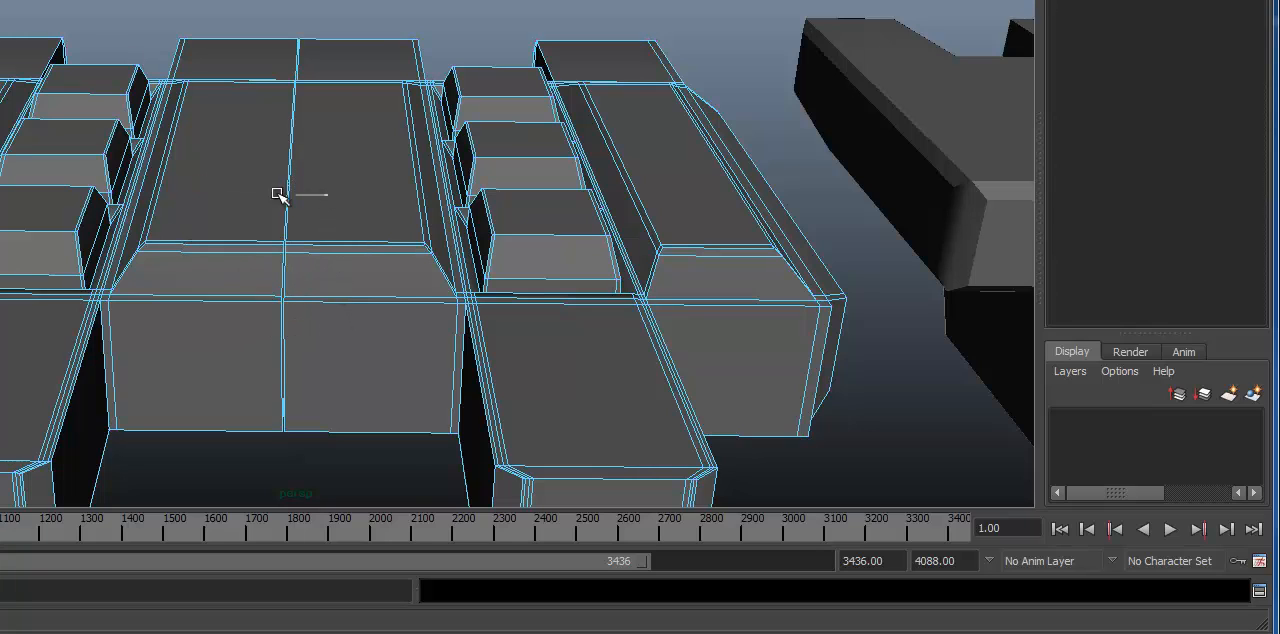
right_click_drag(278, 194, 238, 194)
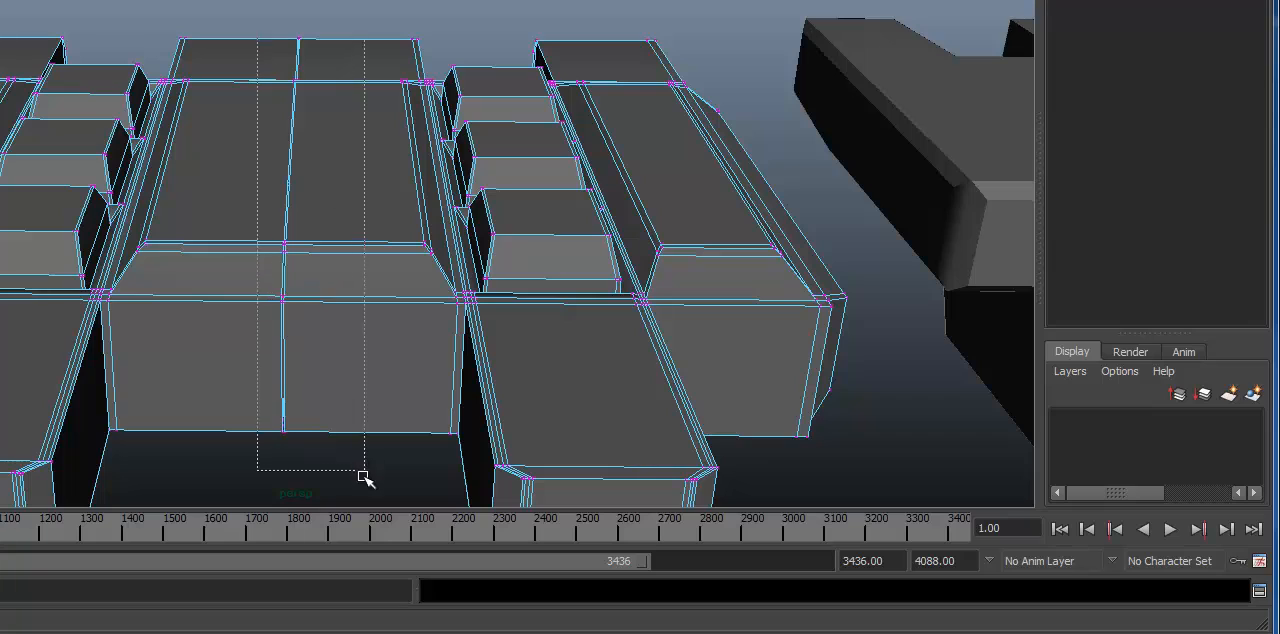
left_click_drag(363, 477, 364, 479)
middle_click_drag(202, 167, 202, 184, "alt")
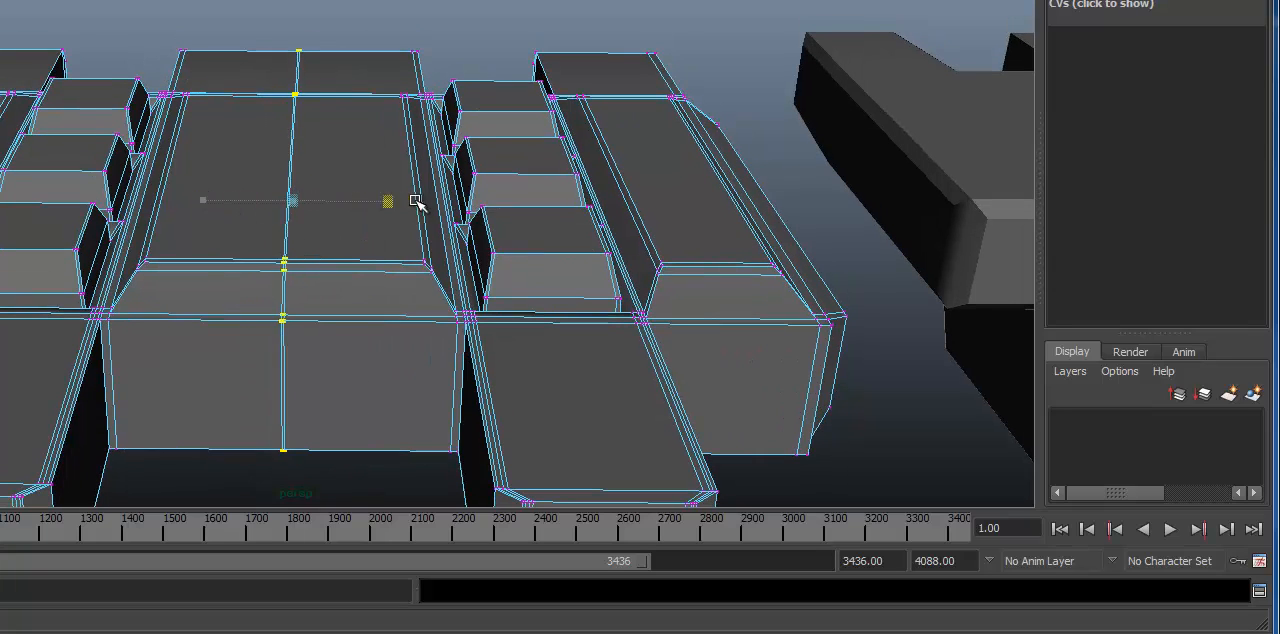
left_click_drag(415, 201, 0, 200)
right_click_drag(388, 247, 860, 220, "alt")
left_click_drag(660, 224, 500, 54, "alt")
middle_click_drag(500, 54, 568, 0, "alt")
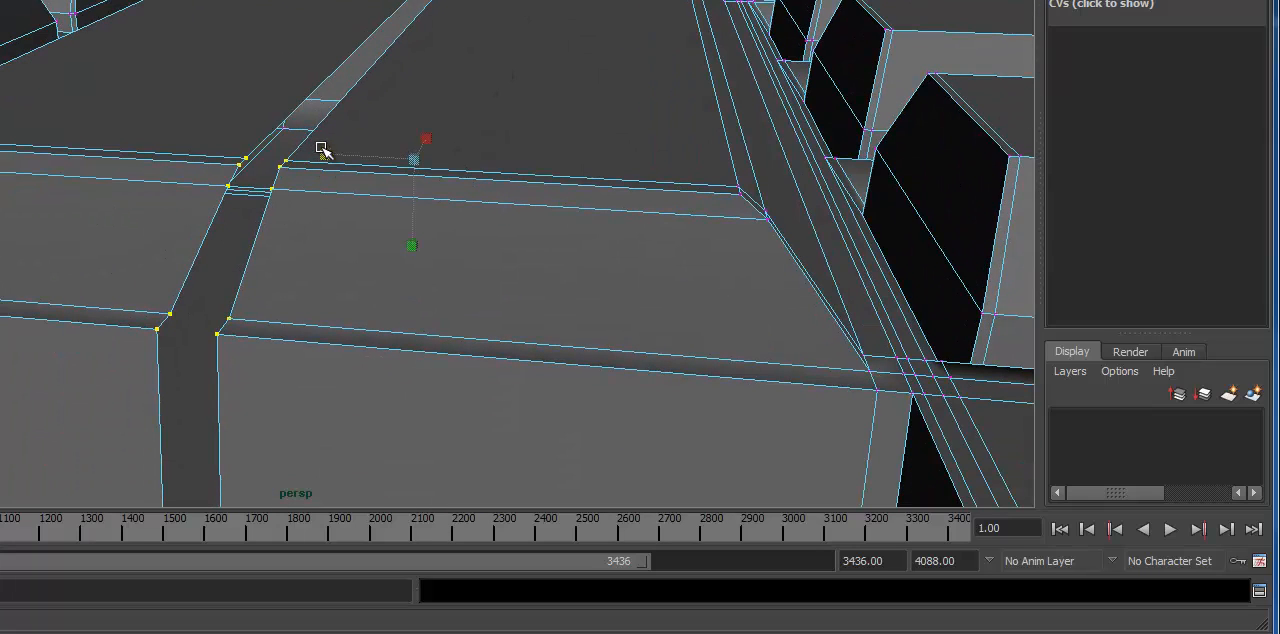
left_click_drag(322, 149, 363, 190)
Step: Leave vertex editing and delete the mirrored duplicate, keeping only the original half link
right_click_drag(600, 250, 34, 191, "alt")
left_click_drag(34, 191, 60, 192, "alt")
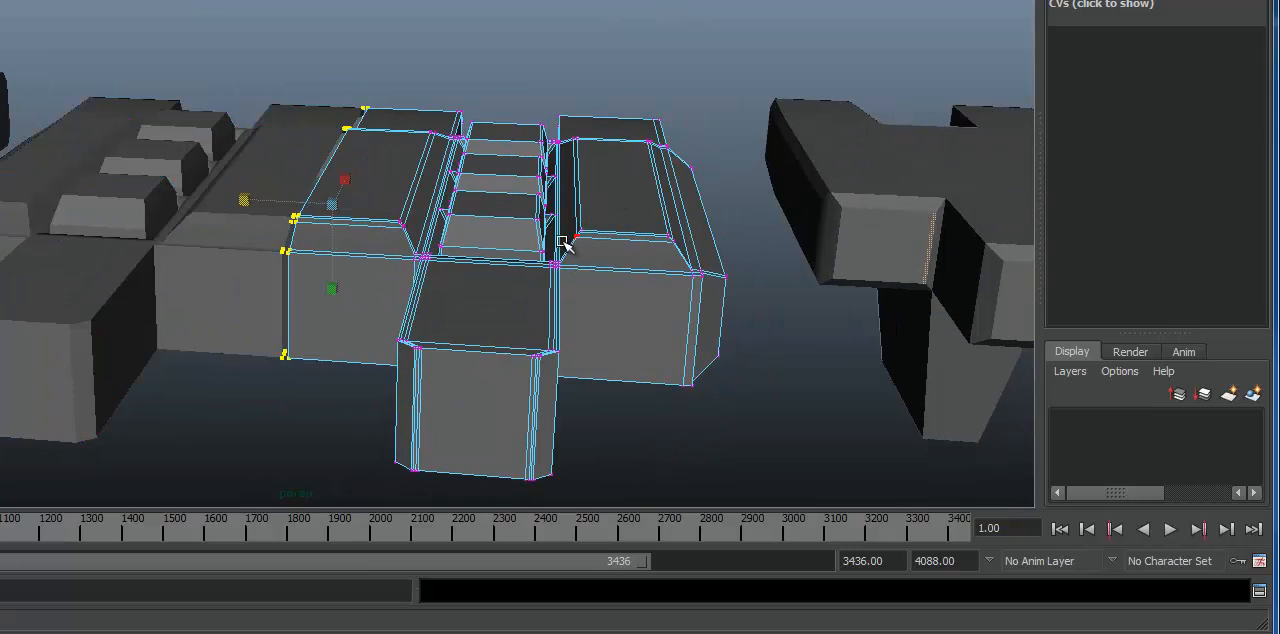
key("F8")
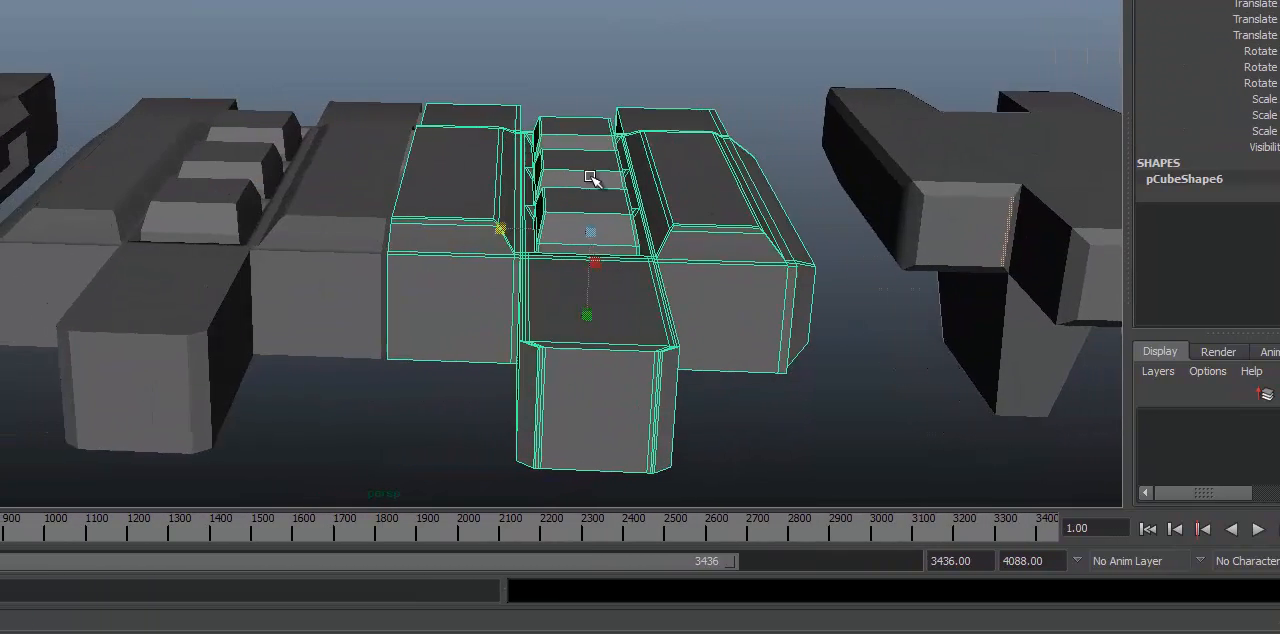
key("Delete")
left_click_drag(378, 149, 385, 141, "alt")
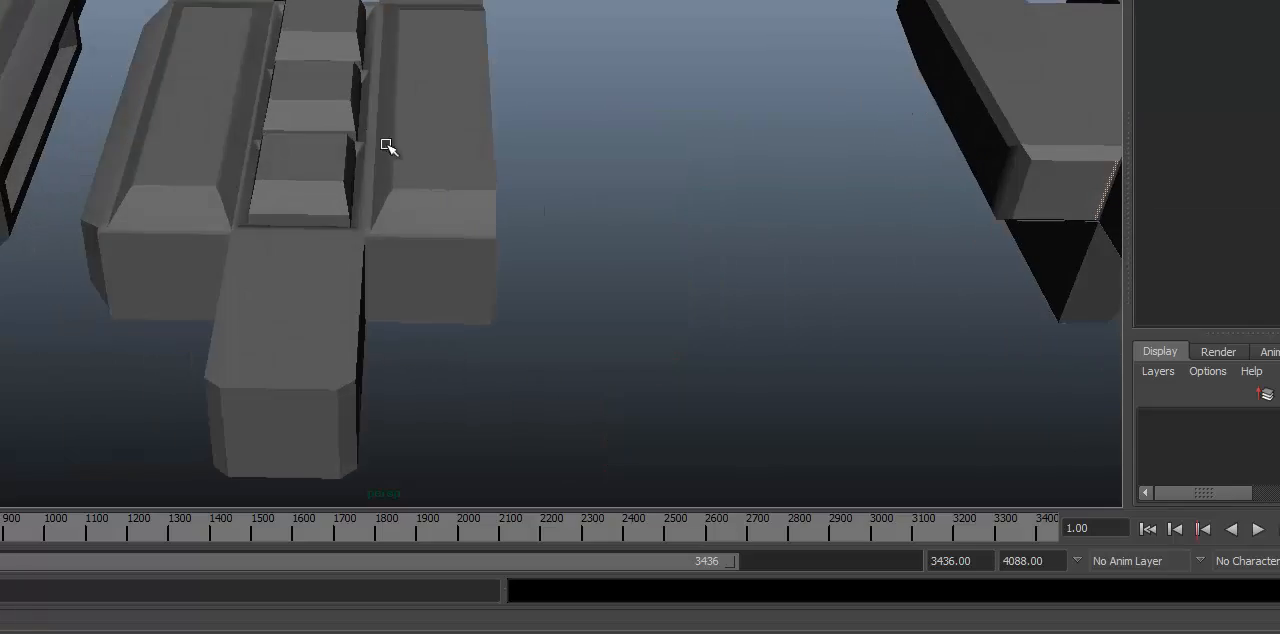
Step: Select the remaining half link and show it in wireframe with smooth preview
left_click(383, 138)
right_click_drag(406, 132, 312, 199, "alt")
left_click_drag(312, 199, 345, 230, "alt")
right_click_drag(345, 230, 549, 220, "alt")
key("4")
key("3")
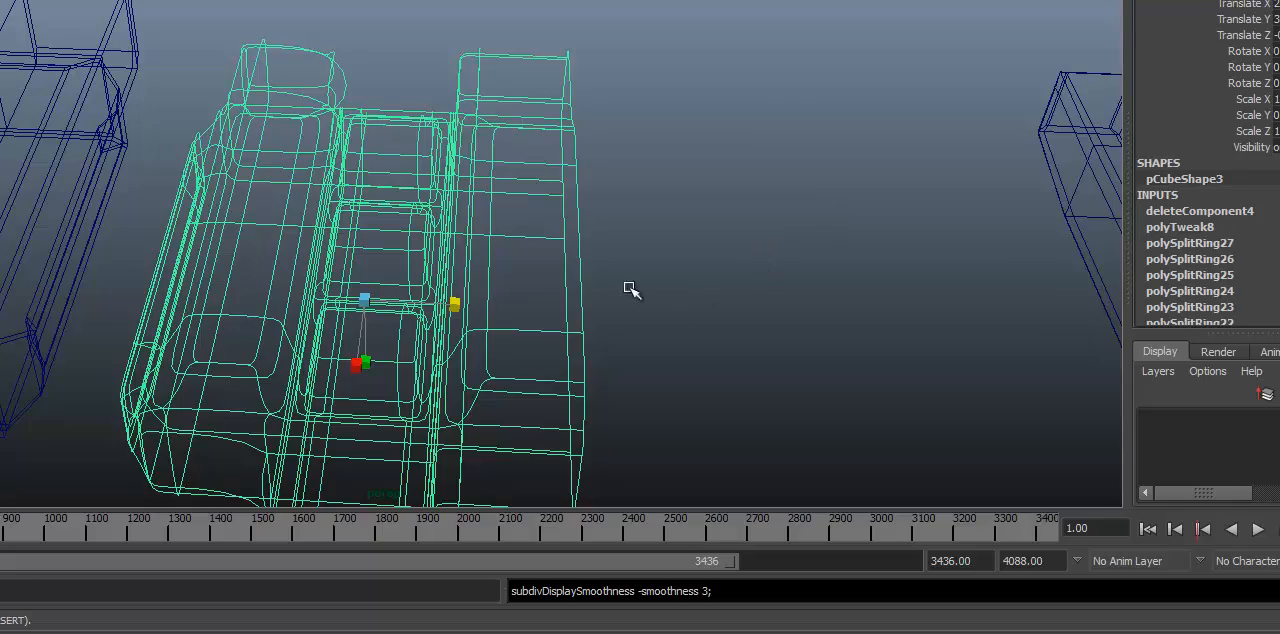
Step: Compare the half link's unsmoothed and smoothed wireframe, and return it to smoothed shaded display
left_click_drag(630, 288, 624, 285, "alt")
key("1")
left_click_drag(560, 318, 339, 231, "alt")
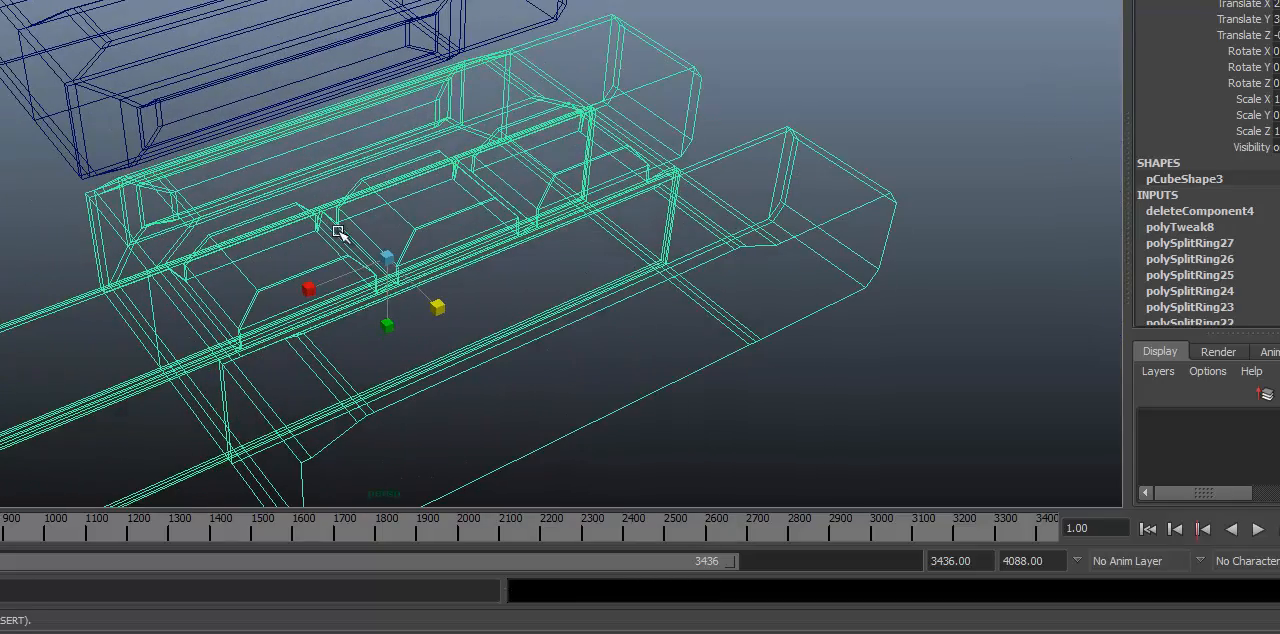
key("3")
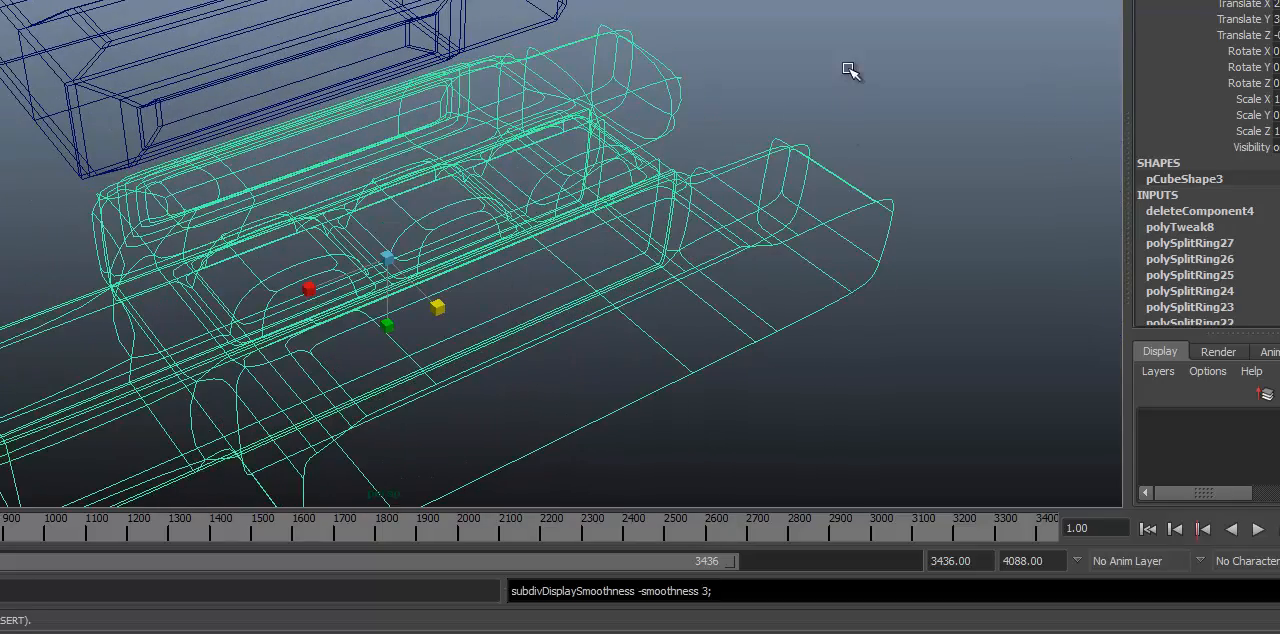
mouse_move(640, 160)
left_mouse_down("alt")
mouse_move(560, 121)
mouse_move(538, 93)
mouse_move(549, 129)
left_mouse_up("alt")
key("5")
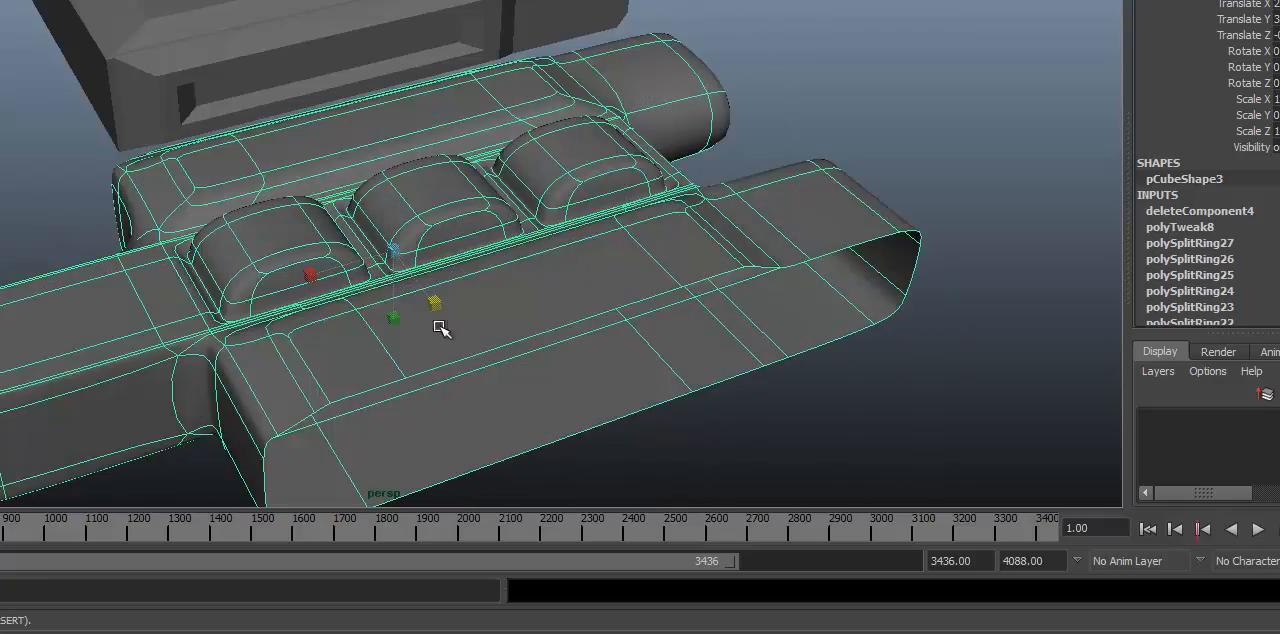
Step: Examine the smoothed half link from several sides and compare it with the neighbouring link models
left_click_drag(441, 329, 514, 303, "alt")
left_click_drag(477, 446, 523, 324, "alt")
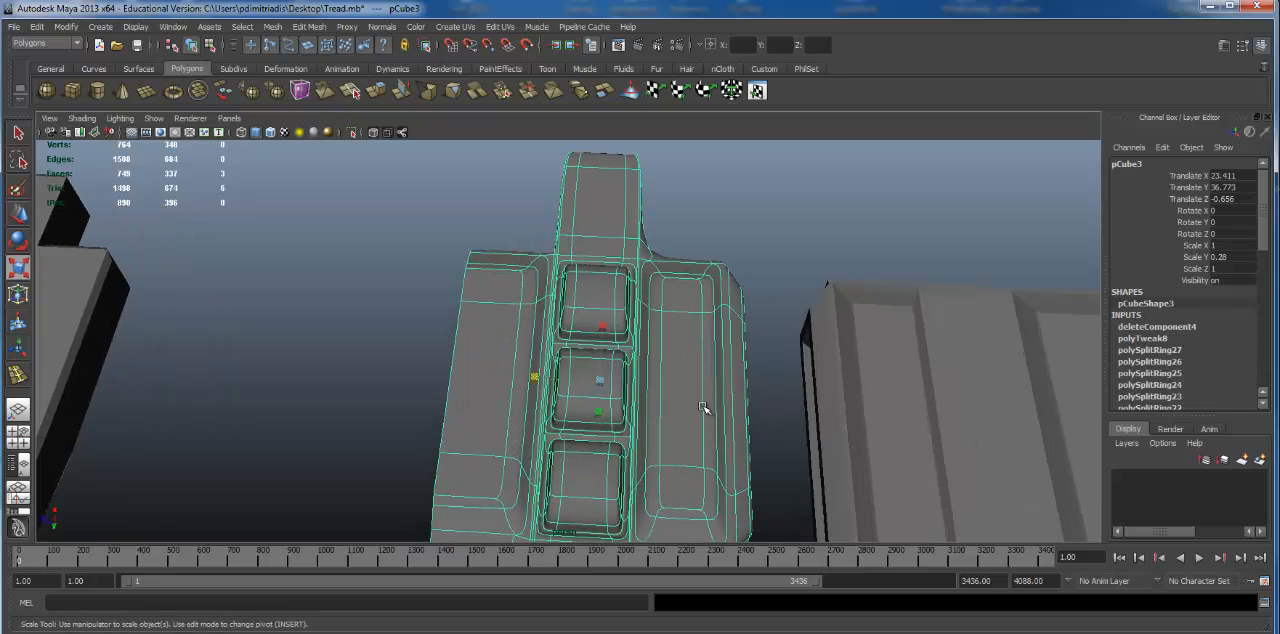
right_click_drag(754, 371, 615, 415, "alt")
left_click_drag(615, 415, 651, 343, "alt")
right_click_drag(651, 343, 472, 333, "alt")
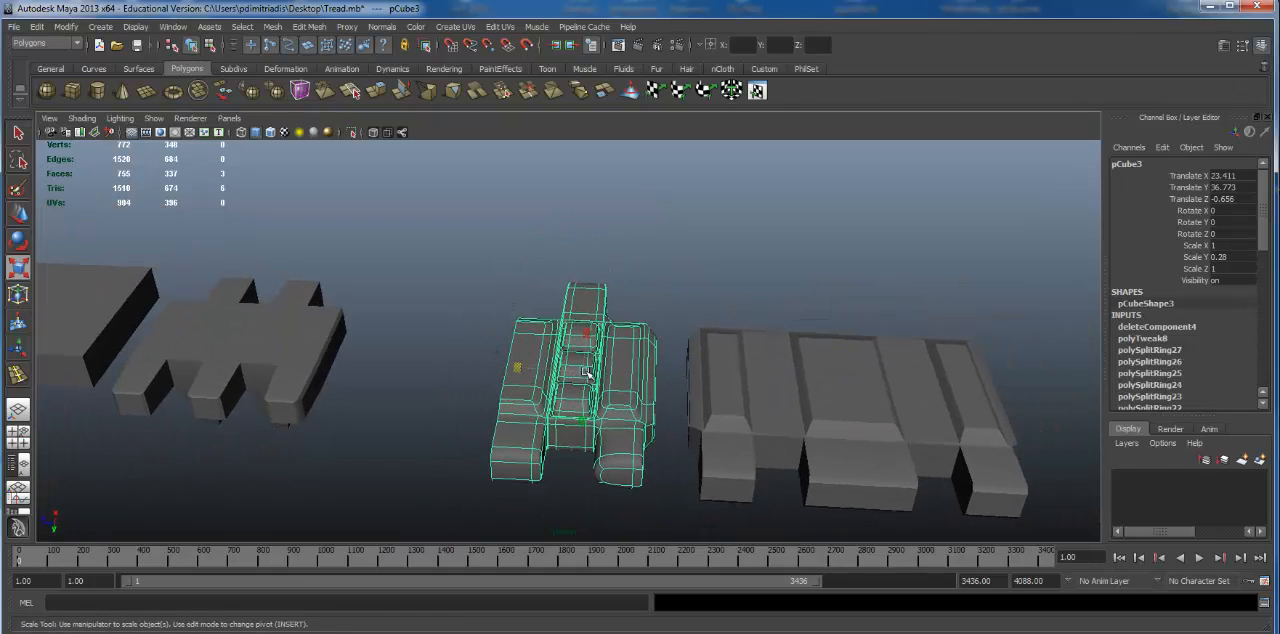
left_click_drag(586, 373, 675, 327, "alt")
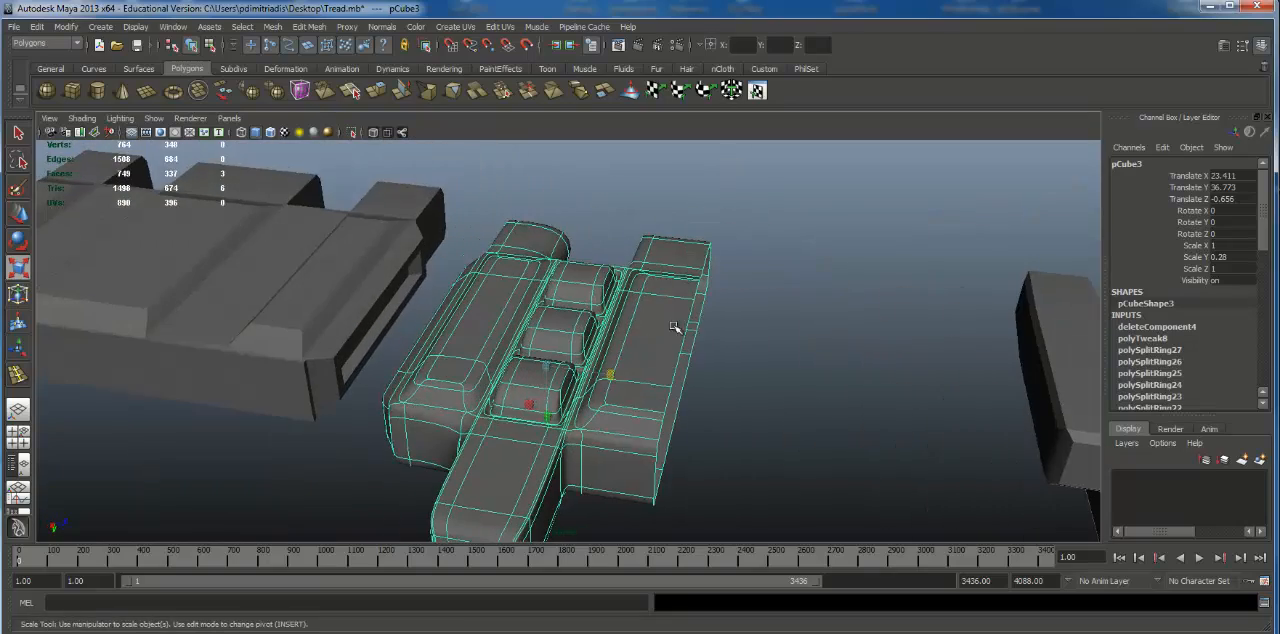
left_click_drag(665, 366, 860, 343, "alt")
middle_click_drag(860, 343, 609, 331, "alt")
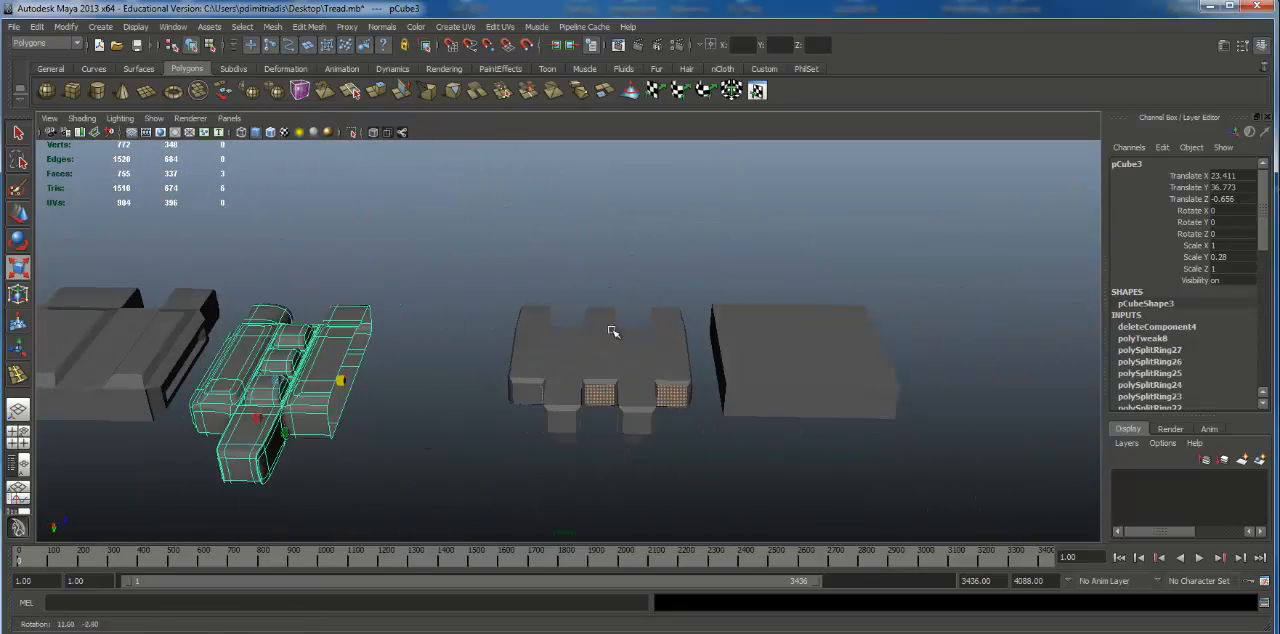
Step: Select the plain block beside the finger-shaped link and show its polyCube4 creation settings
left_click(662, 403)
left_click_drag(662, 403, 865, 356, "alt")
left_click(723, 354)
left_click(1152, 327)
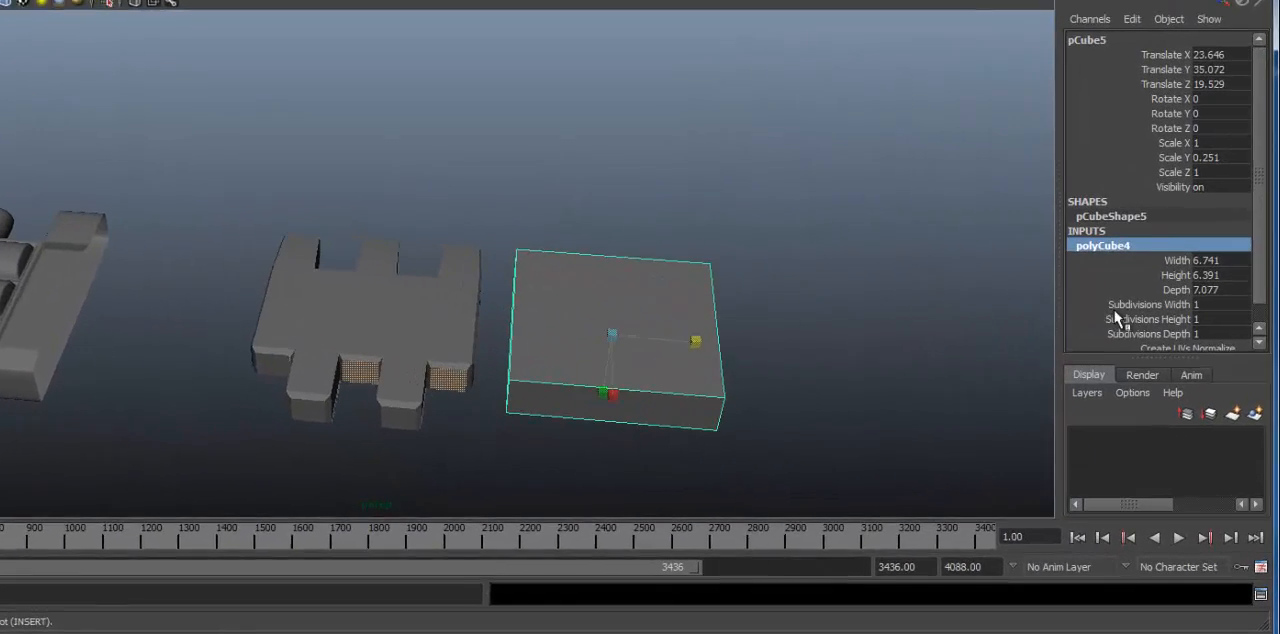
Step: Try raising the block's Subdivisions Width and Subdivisions Height, undoing each change
left_click(1121, 304)
middle_click_drag(902, 307, 944, 304)
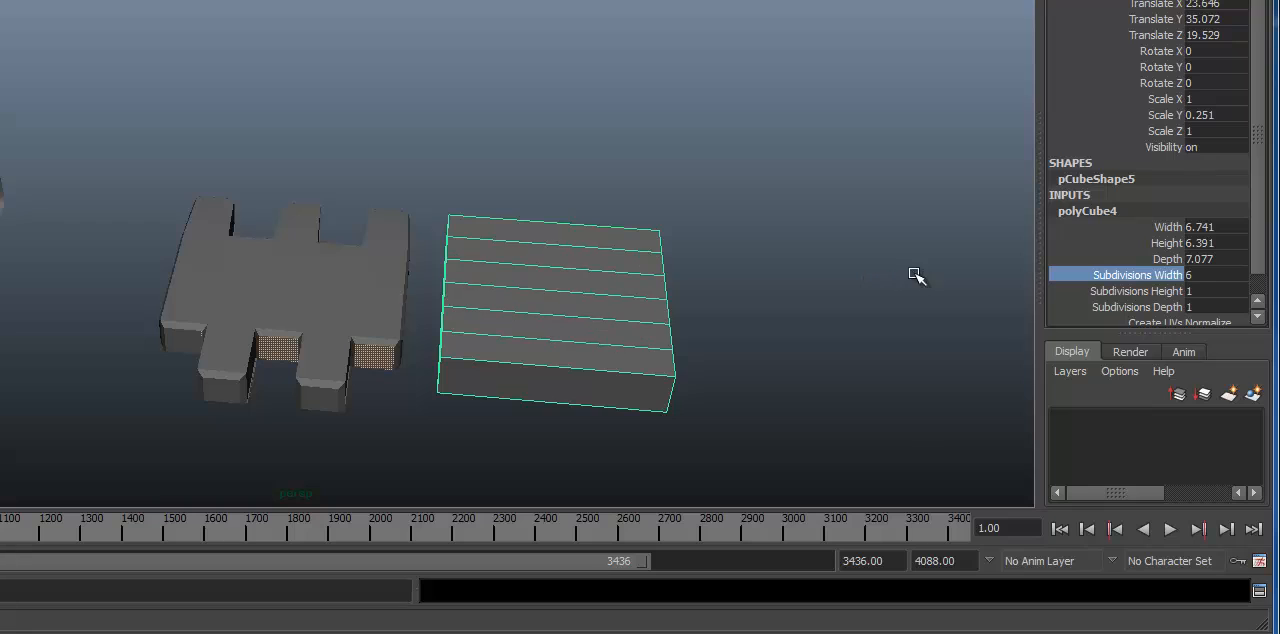
key("ctrl+z")
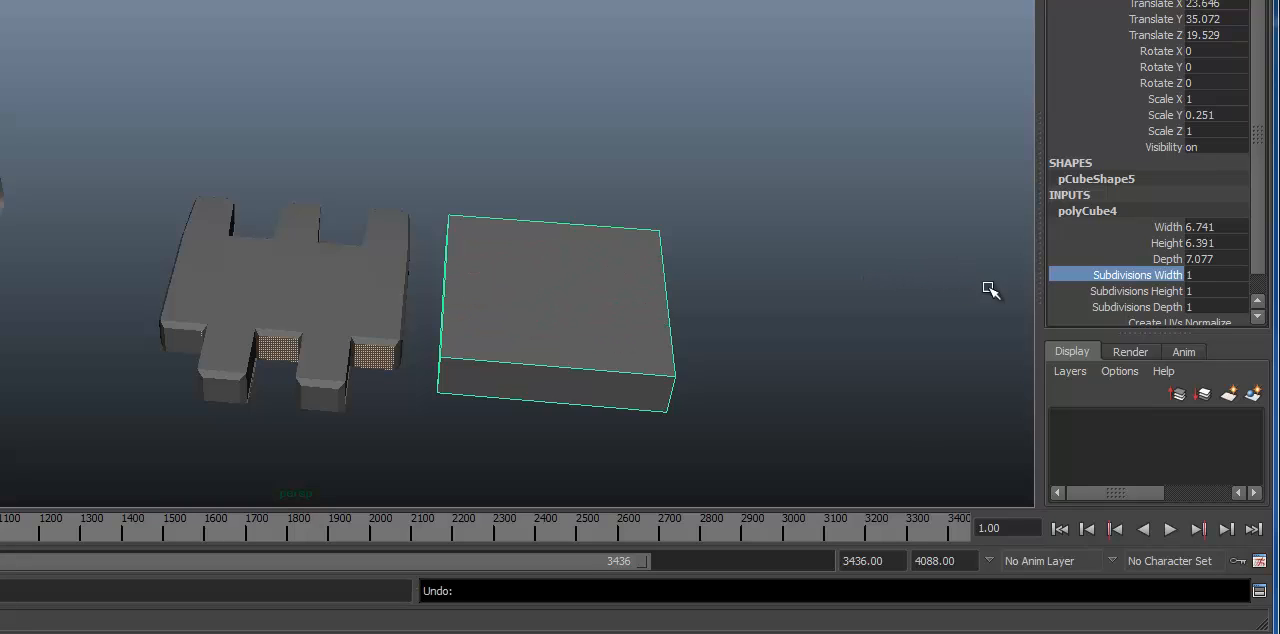
left_click(1110, 291)
middle_click_drag(829, 277, 931, 283)
key("ctrl+z")
Step: Set the block's Subdivisions Depth to 6
left_click(1105, 307)
left_click_drag(767, 307, 858, 232, "alt")
scroll(750, 292, "up", 2)
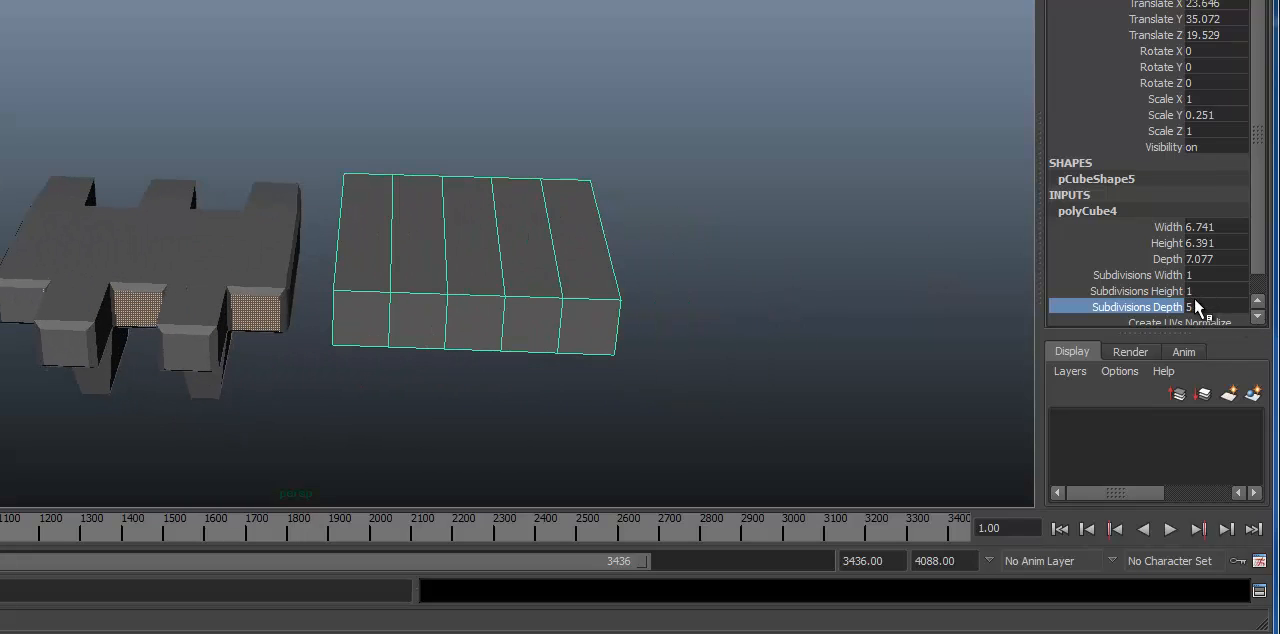
middle_click_drag(844, 298, 859, 286)
middle_click_drag(524, 259, 474, 249, "alt")
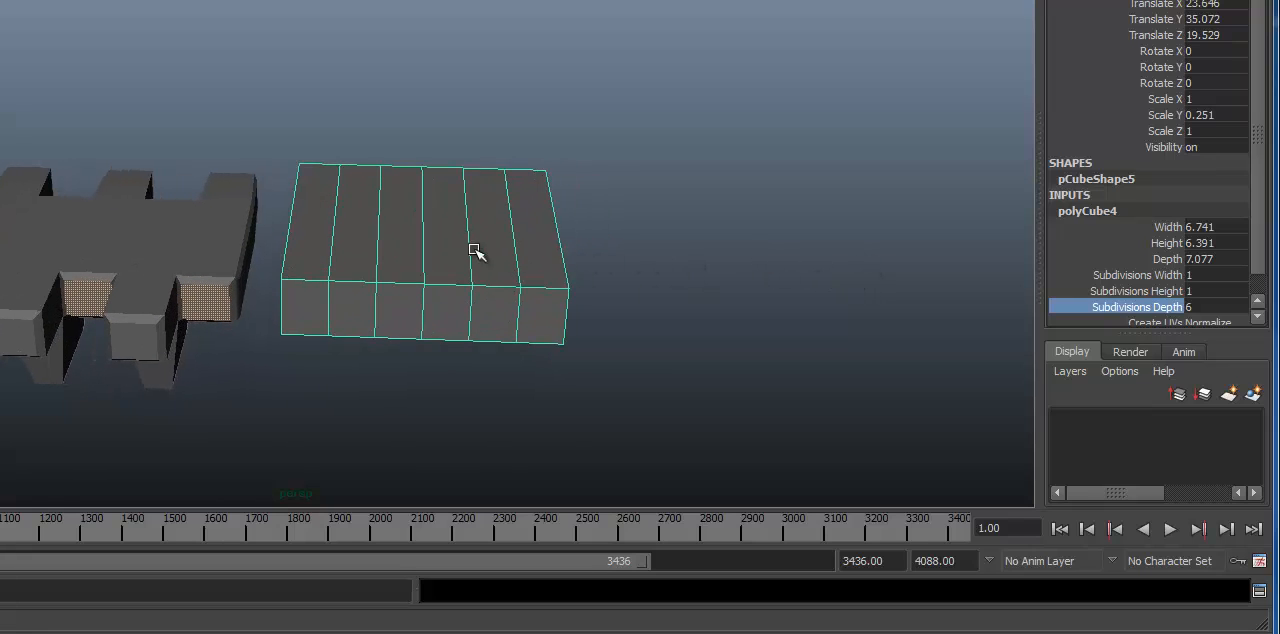
Step: Enter face editing on the block and select the first, third, fourth and sixth faces along its front side
right_click(446, 263)
left_click(440, 284)
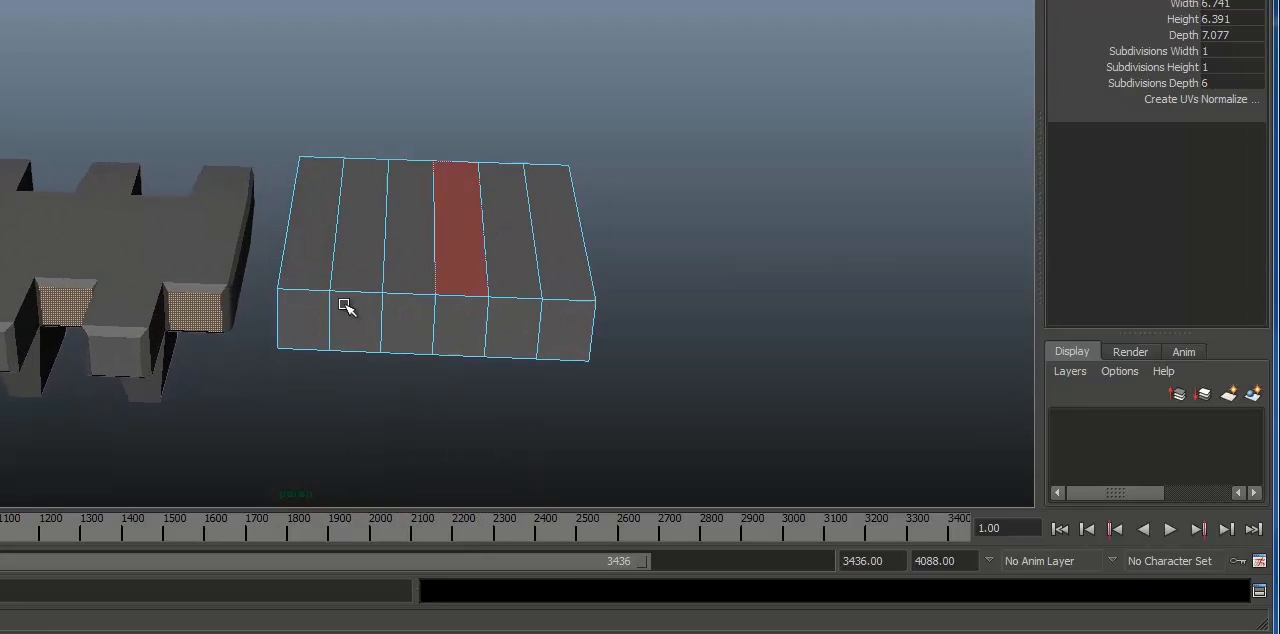
left_click(303, 320)
left_click(420, 343, "shift")
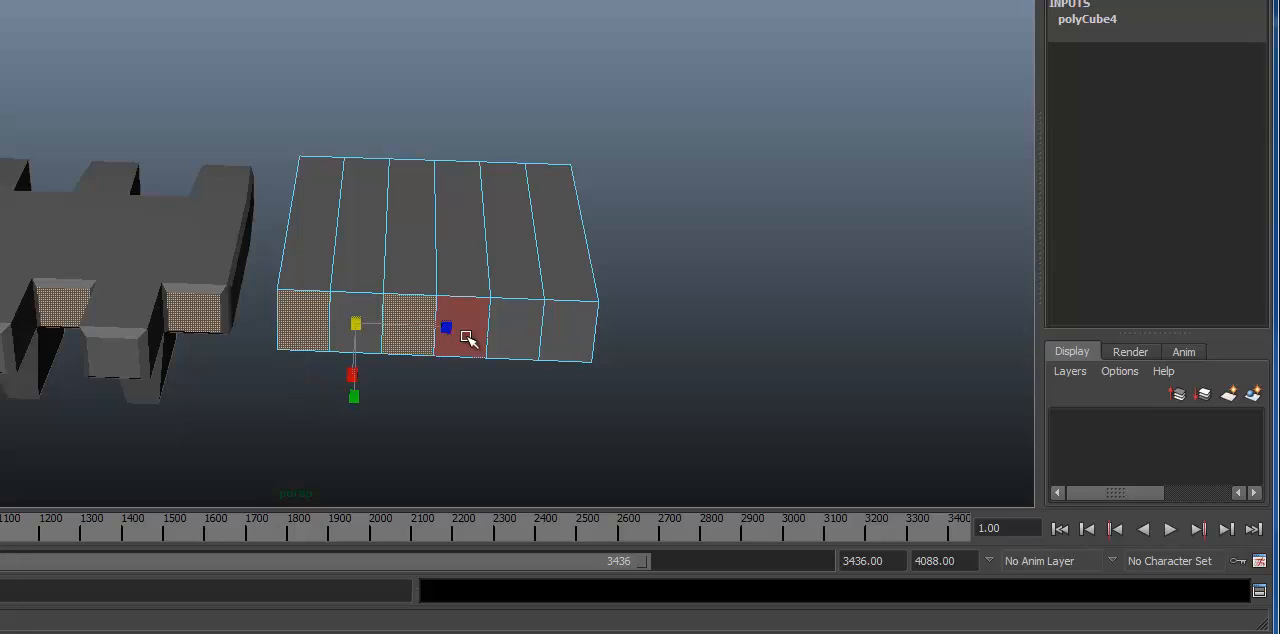
left_click(466, 337, "shift")
left_click(591, 347, "shift")
right_click_drag(672, 357, 445, 344, "alt")
middle_click_drag(445, 344, 507, 342, "alt")
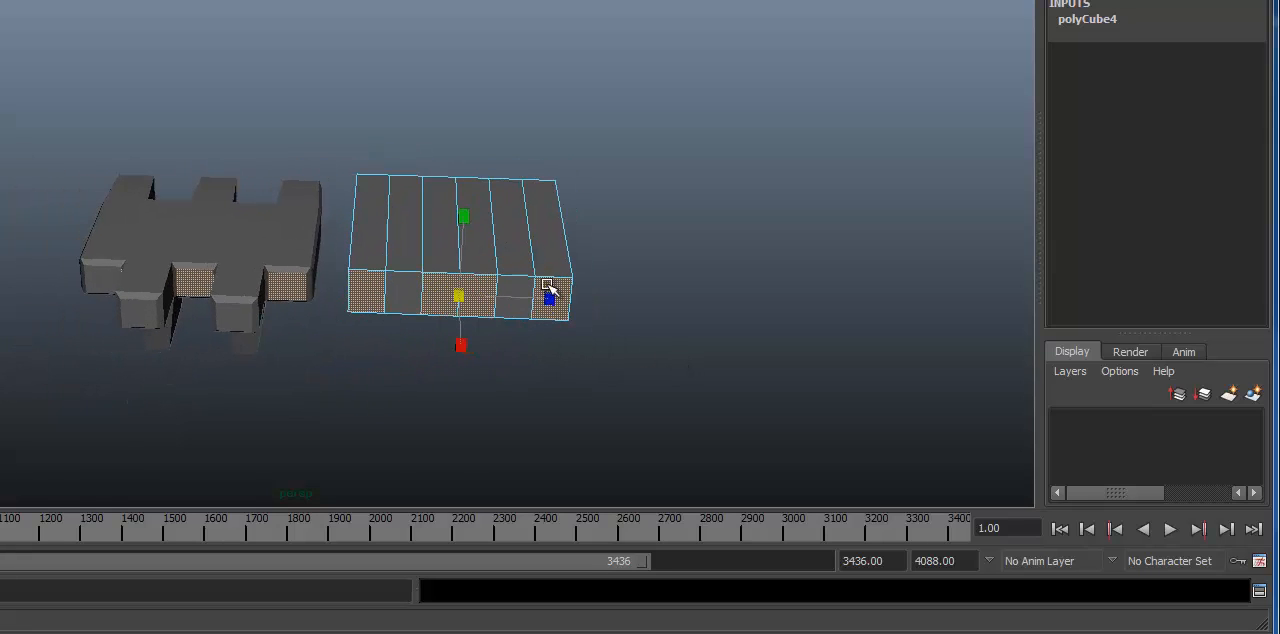
Step: Try extruding the four selected front faces and undo the extrusion
left_click_drag(487, 249, 460, 265, "alt")
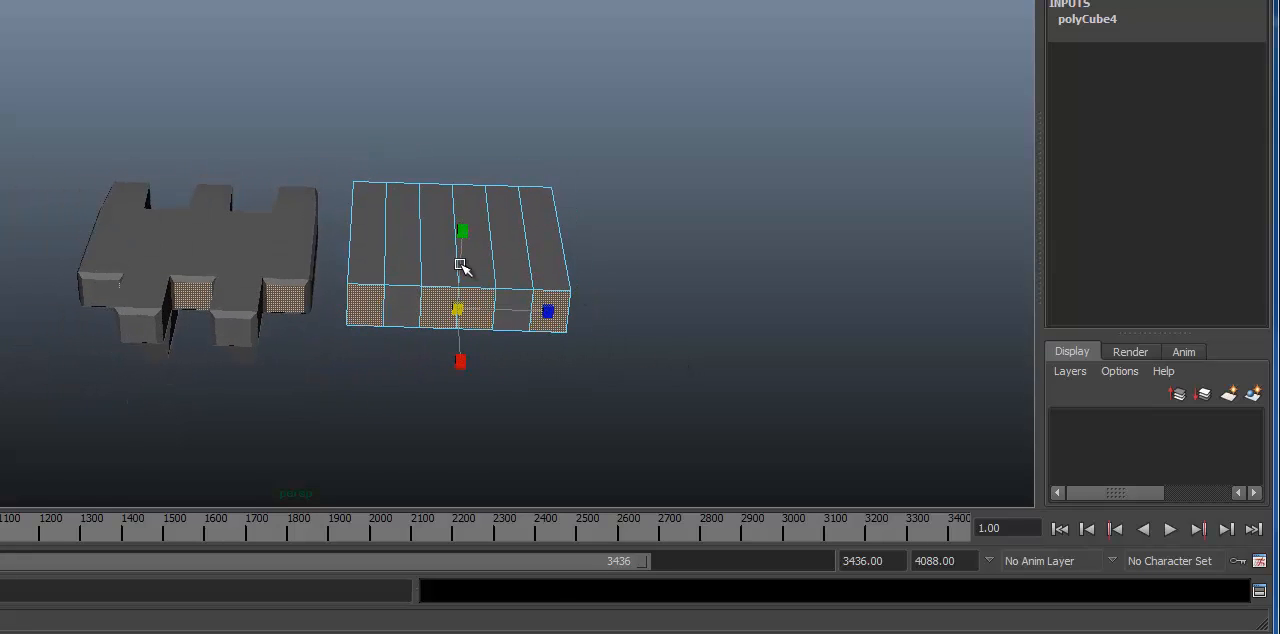
right_click_drag(460, 265, 443, 457, "shift")
left_click_drag(380, 268, 417, 291, "alt")
right_click_drag(425, 293, 717, 331, "alt")
key("ctrl+z")
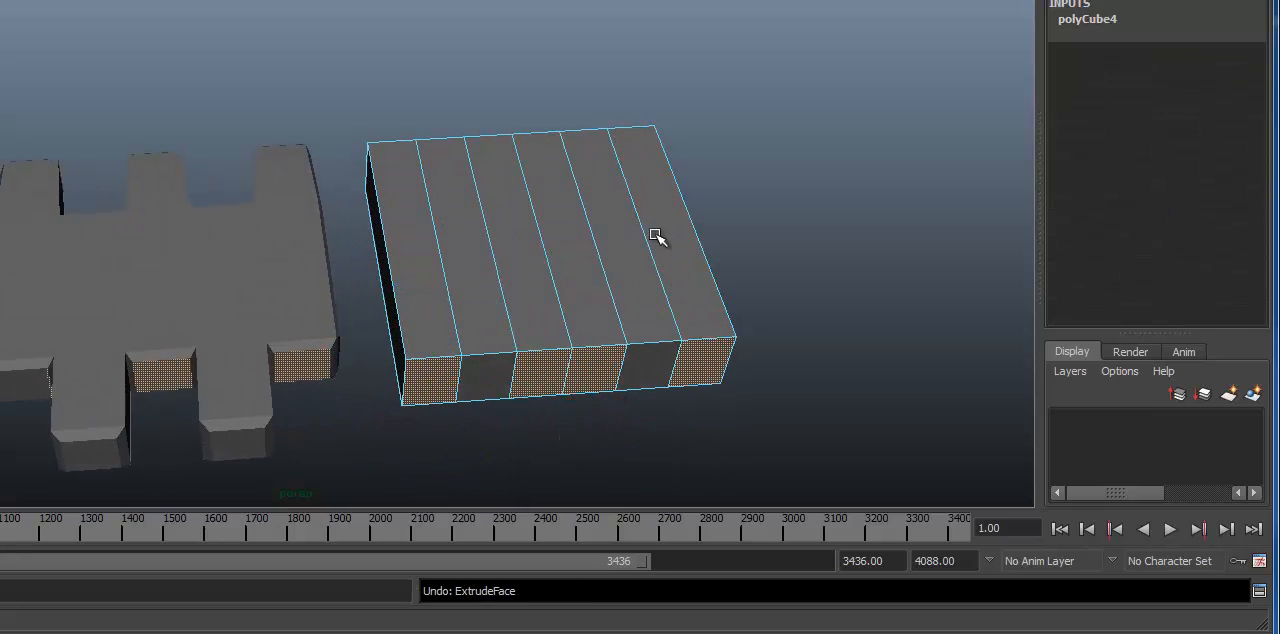
Step: Add the second and fifth back faces to the four front faces and extrude all six outward as interlocking fingers
left_click_drag(657, 237, 460, 400, "alt")
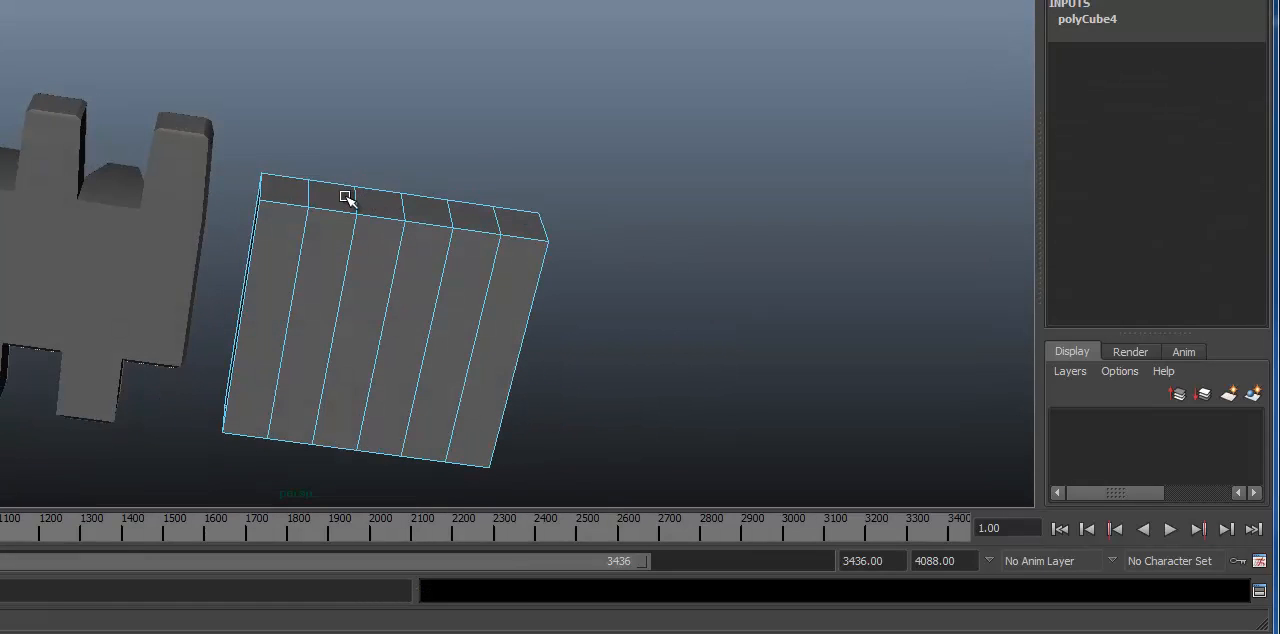
left_click_drag(347, 199, 343, 209, "alt")
right_click_drag(343, 257, 343, 290)
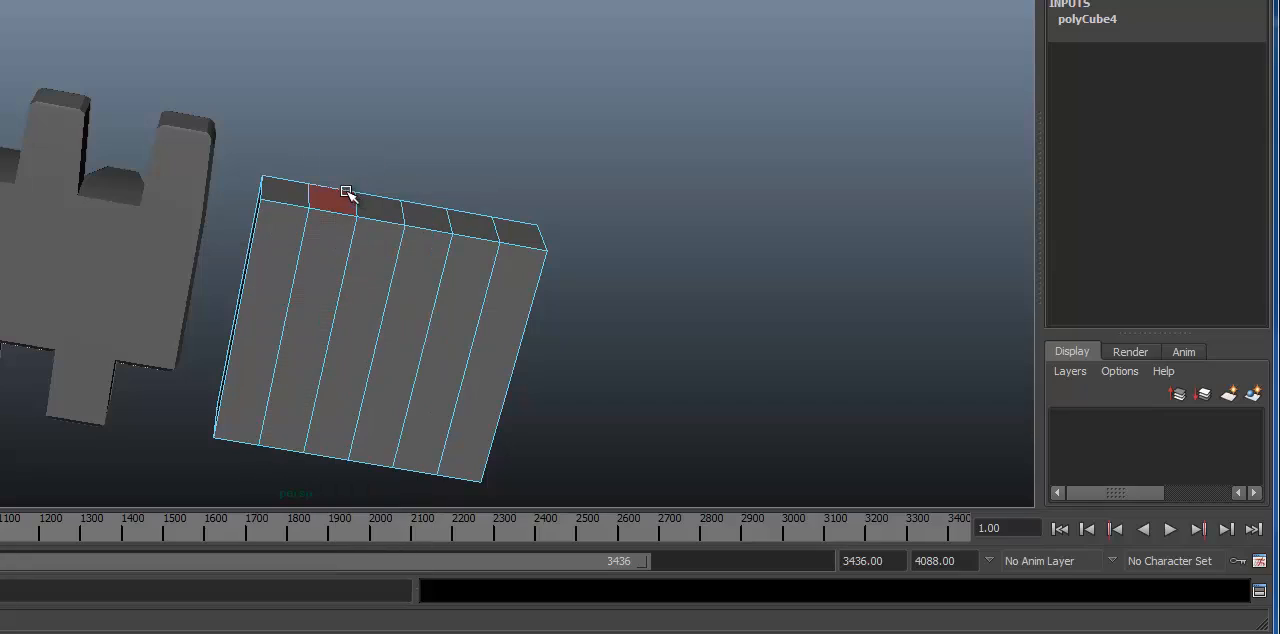
left_click_drag(507, 347, 530, 300, "alt")
right_click_drag(472, 345, 555, 377, "alt")
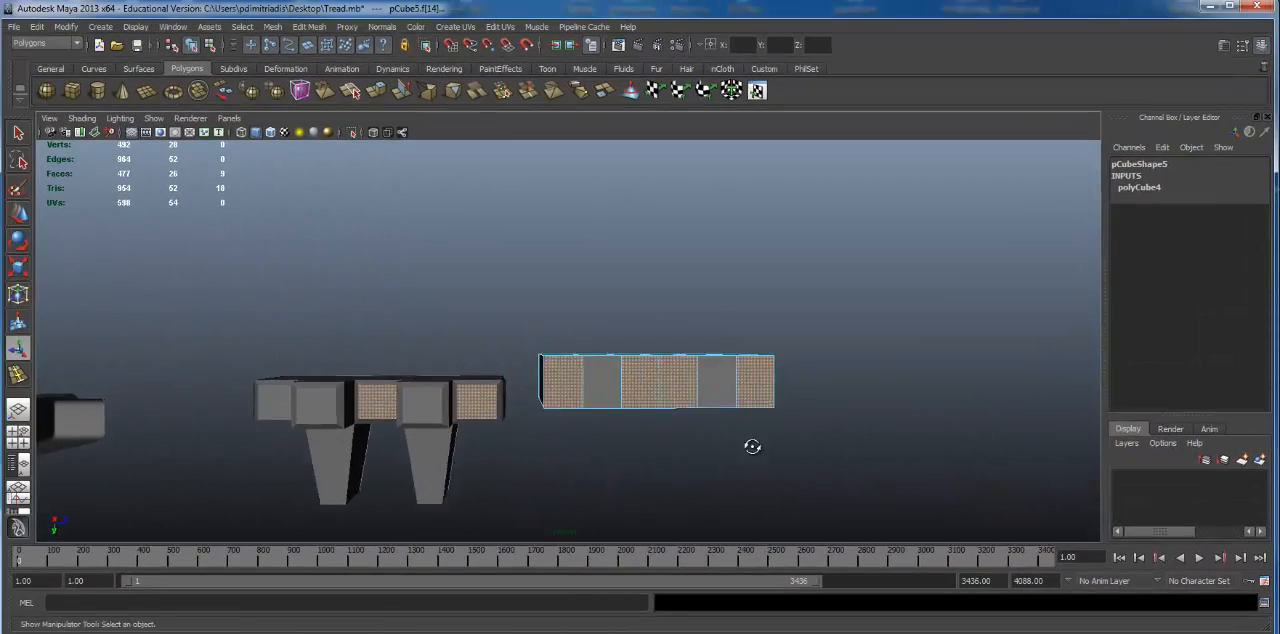
left_click_drag(752, 446, 743, 477, "alt")
key("ctrl+e")
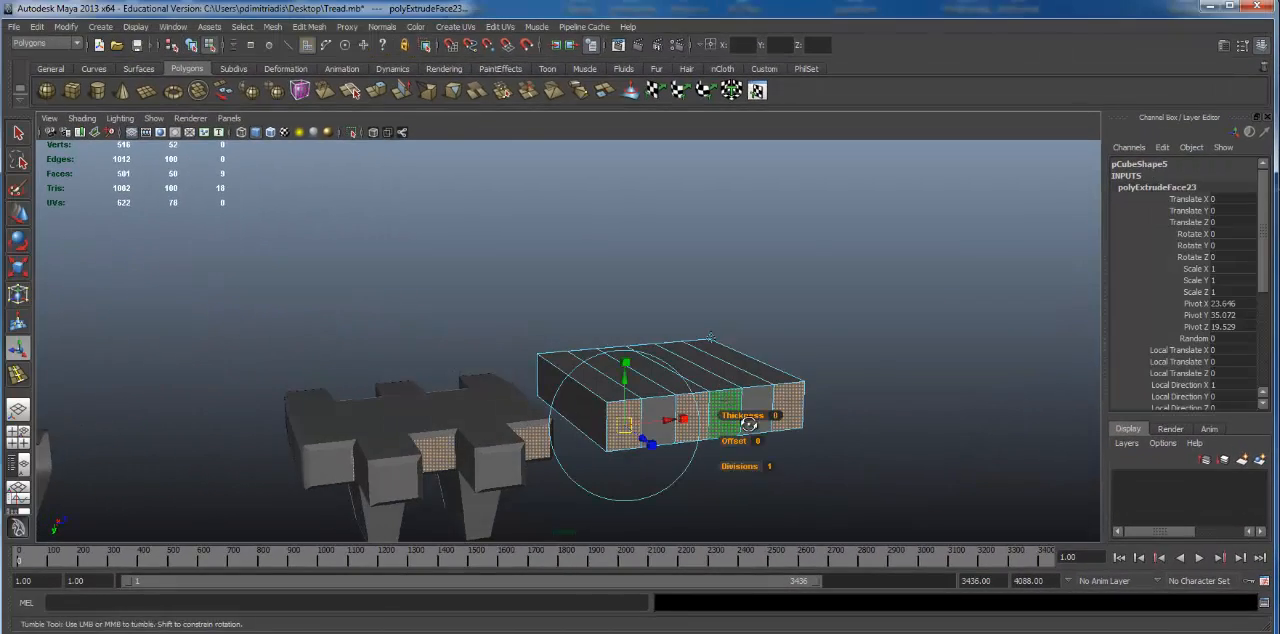
left_click_drag(700, 445, 640, 441, "alt")
Step: Extrude the six finger end faces again and scale them vertically to about 0.888
key("ctrl+e")
left_click_drag(572, 396, 520, 397, "alt")
right_click_drag(520, 397, 648, 389, "alt")
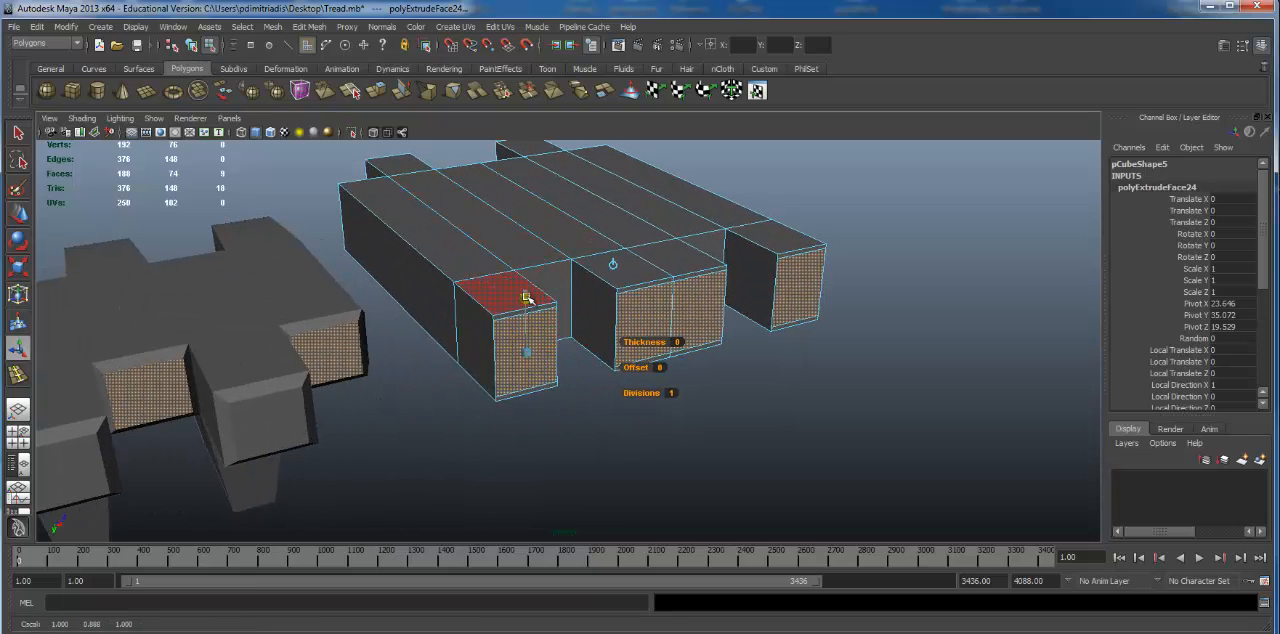
left_click_drag(527, 298, 527, 299)
Step: Try narrowing the finger end faces across their width and moving them outward by 0.088
left_click_drag(582, 335, 557, 374, "alt")
right_click_drag(557, 374, 740, 309, "alt")
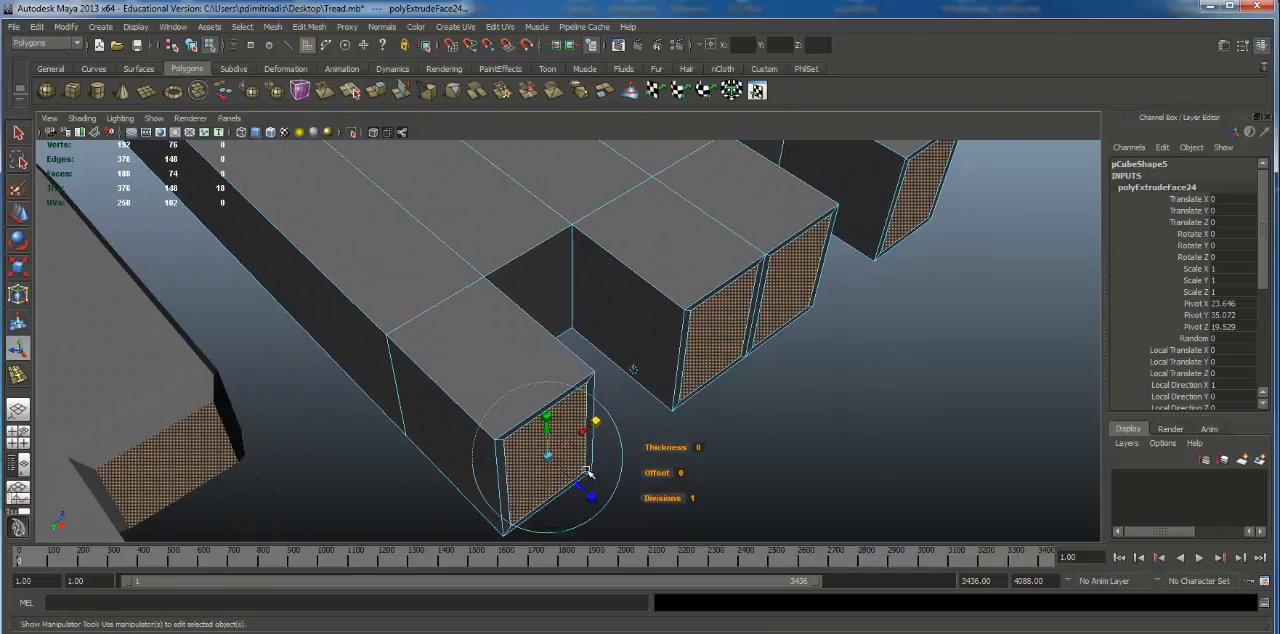
left_click_drag(578, 484, 585, 489)
right_click_drag(585, 489, 309, 349, "alt")
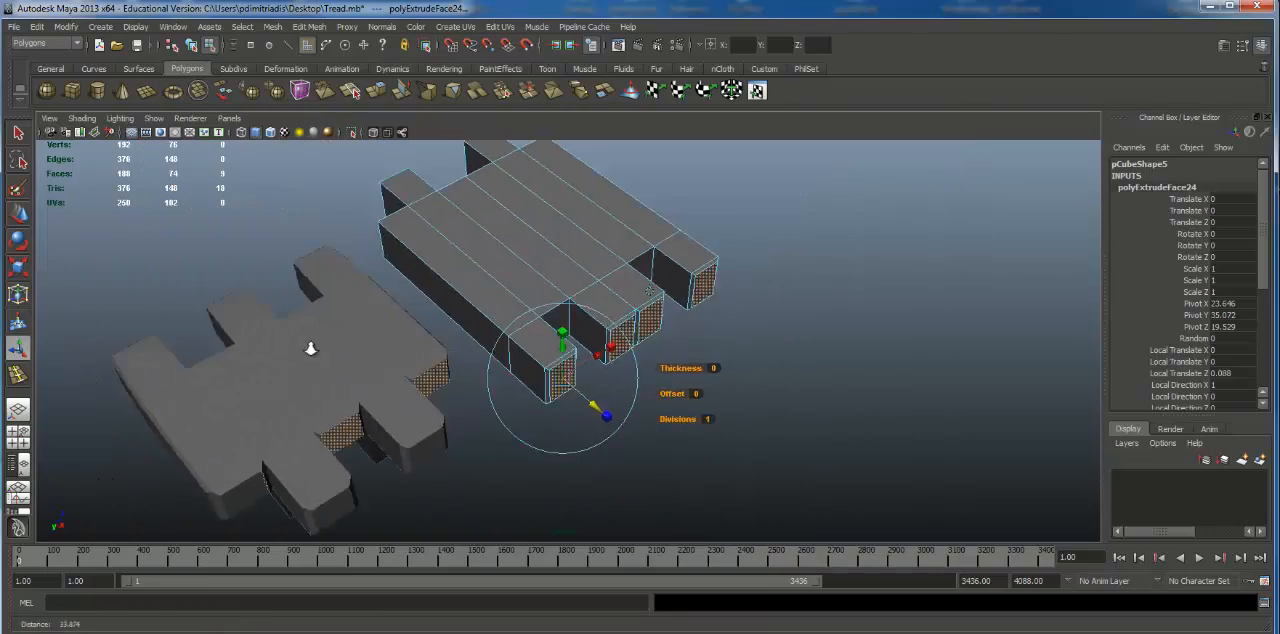
Step: Check the gap between the two centre end faces and undo the narrowing and outward move
left_click_drag(309, 349, 580, 312, "alt")
right_click_drag(580, 312, 943, 303, "alt")
left_click_drag(943, 303, 827, 279, "alt")
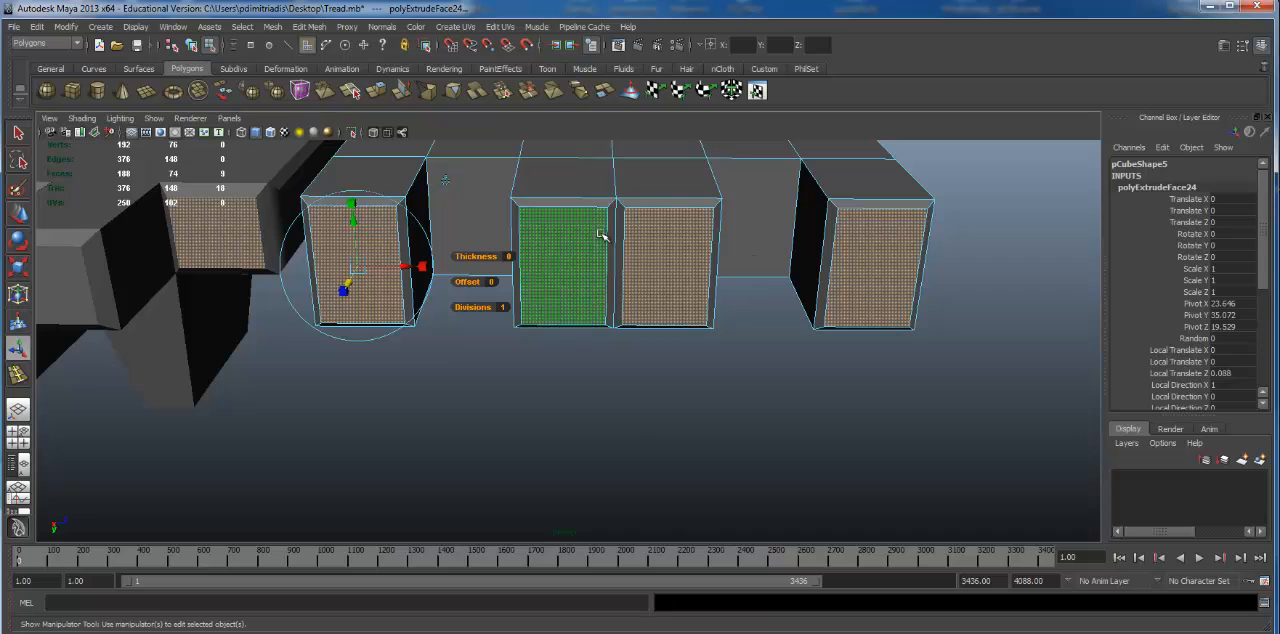
right_click_drag(768, 282, 517, 295, "alt")
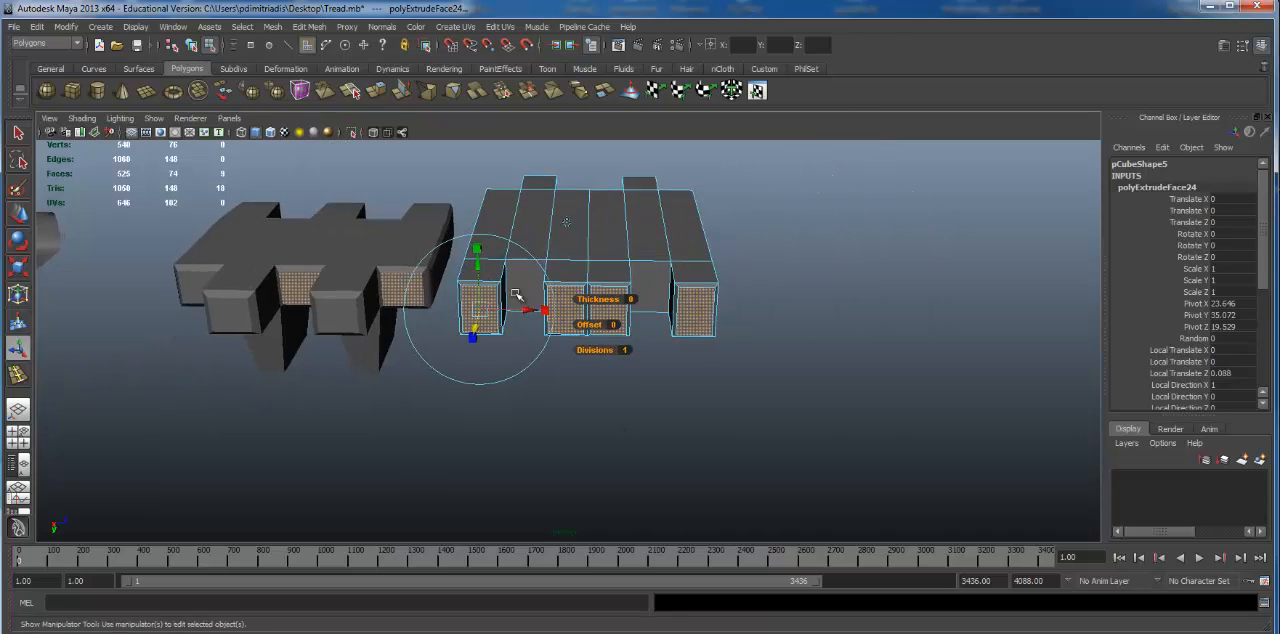
left_click_drag(517, 295, 640, 350, "alt")
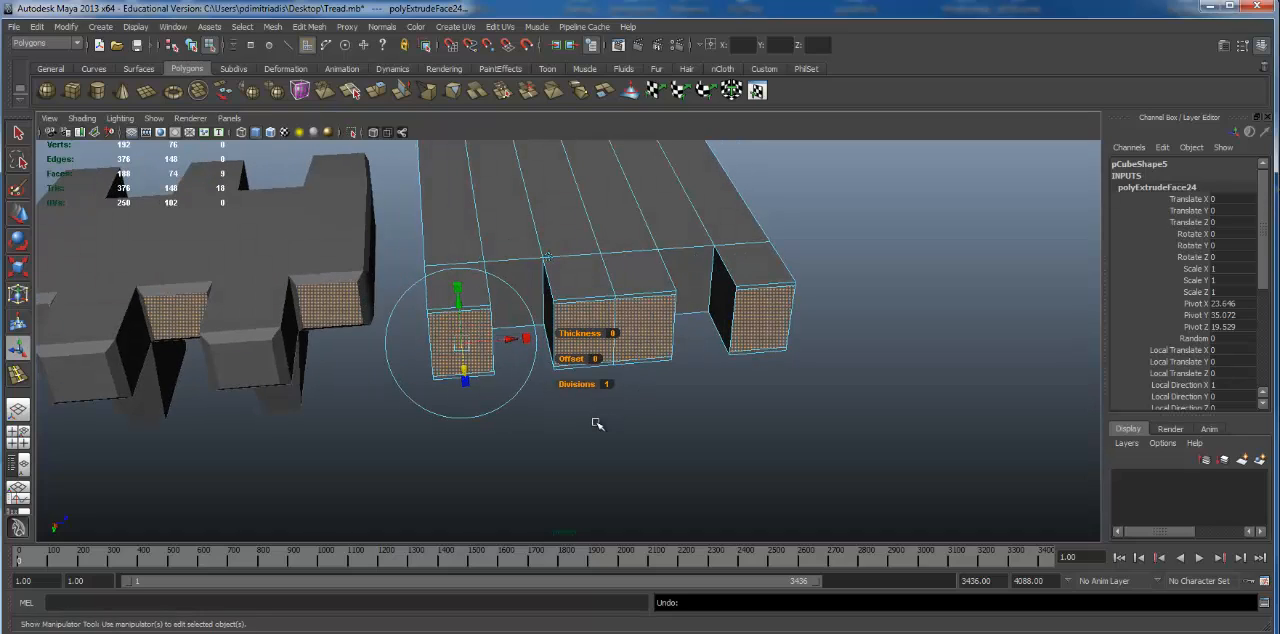
Step: Try extruding the end faces without the centre pair, moving them outward by 0.157, and undo the extrusion
left_click_drag(596, 424, 676, 321, "alt")
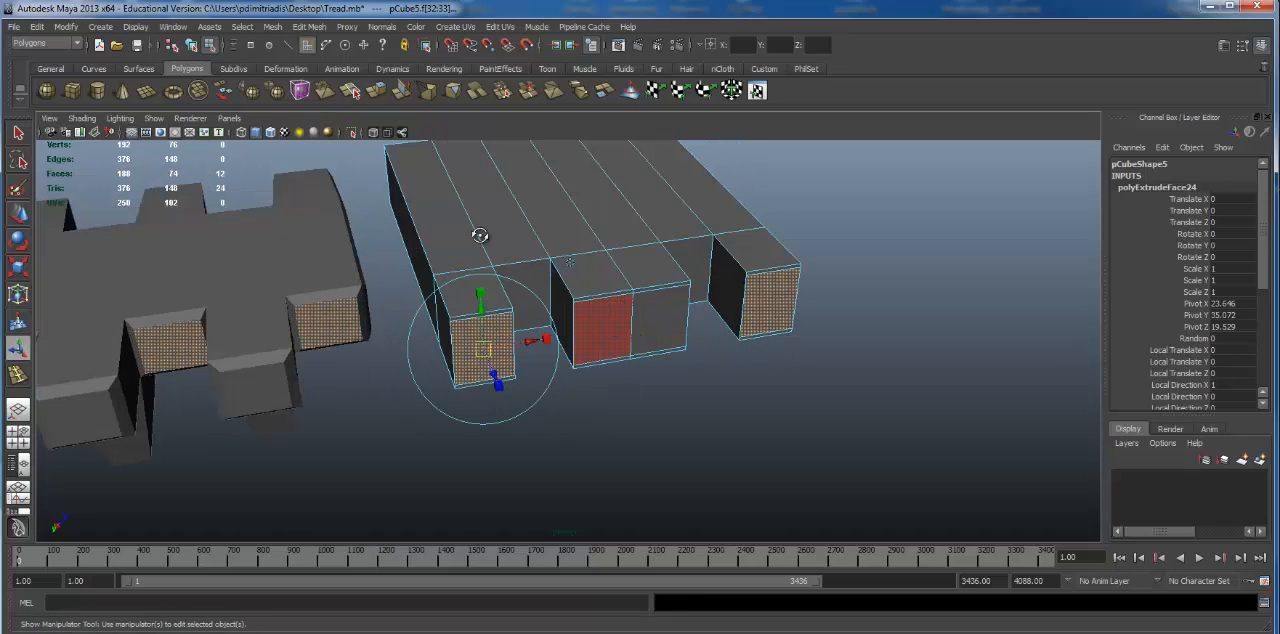
left_click_drag(480, 235, 679, 416, "alt")
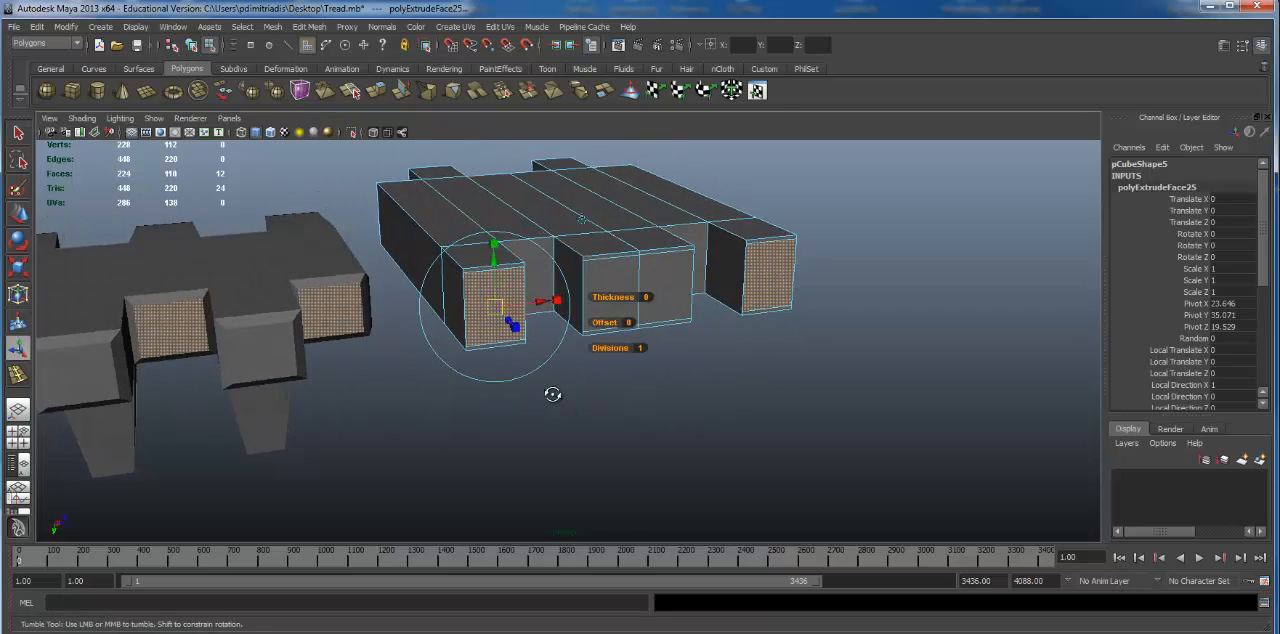
left_click_drag(554, 394, 592, 380, "alt")
left_click_drag(495, 391, 503, 396)
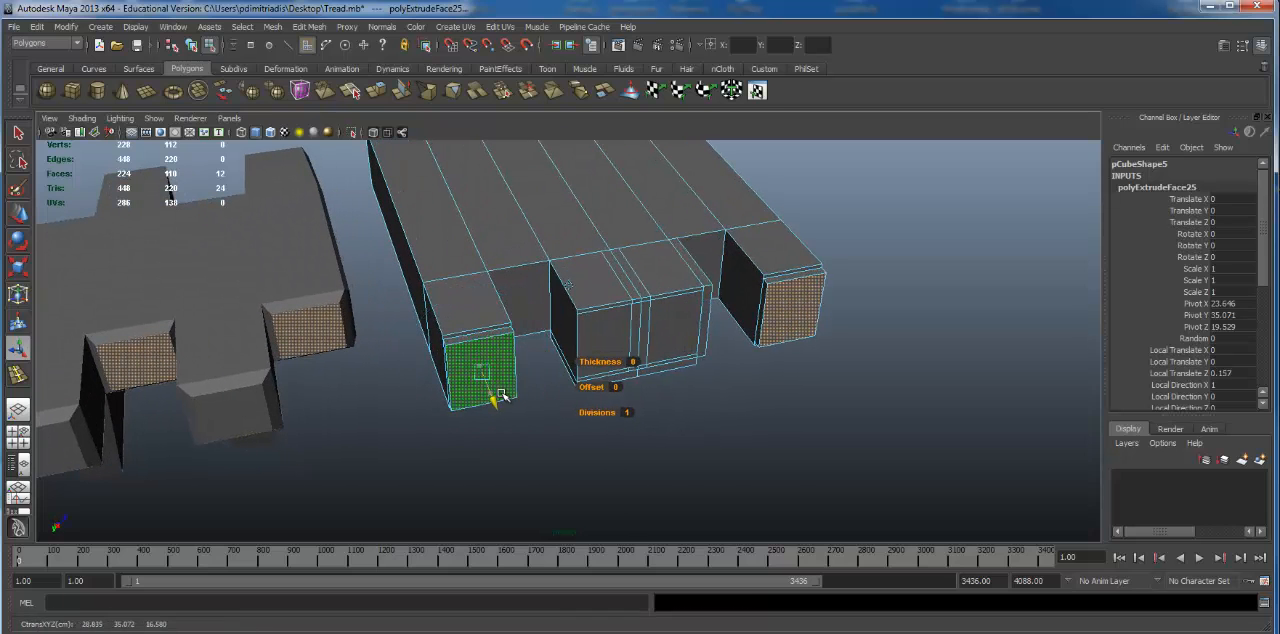
key("ctrl+z")
key("ctrl+z")
key("ctrl+z")
Step: Try deselecting the unwanted faces in wireframe, and check the remaining end-face selection in shaded display
mouse_move(763, 386)
left_mouse_down("alt")
mouse_move(703, 369)
mouse_move(684, 387)
left_mouse_up("alt")
key("4")
left_click_drag(652, 235, 654, 236, "ctrl")
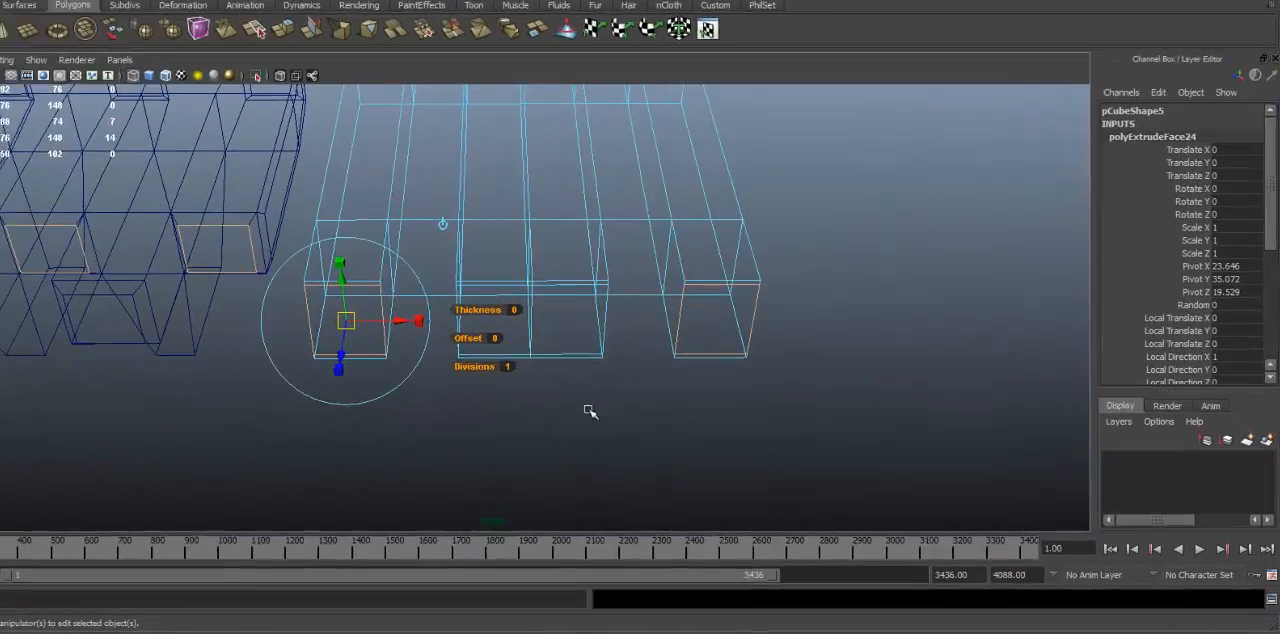
left_click_drag(535, 430, 577, 418, "alt")
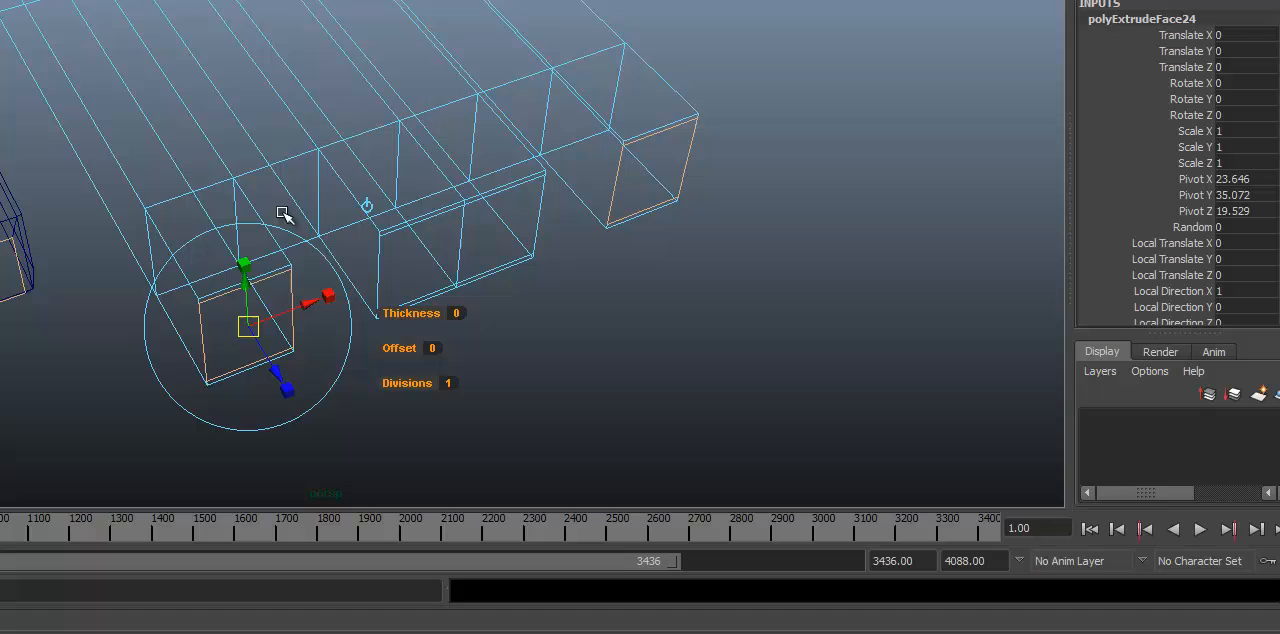
mouse_move(283, 214)
middle_mouse_down("alt")
mouse_move(267, 168)
mouse_move(290, 180)
mouse_move(220, 40)
middle_mouse_up("alt")
key("5")
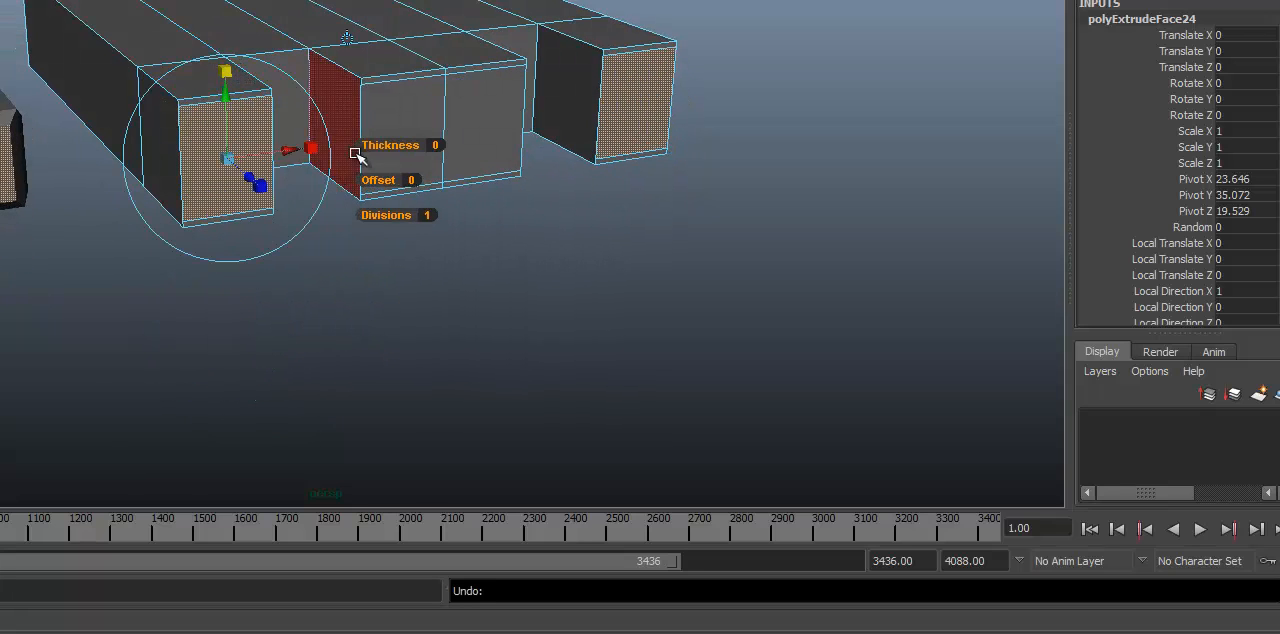
left_click_drag(355, 153, 308, 137, "alt")
right_click_drag(308, 137, 406, 131, "alt")
left_click_drag(406, 131, 406, 137, "alt")
middle_click_drag(406, 137, 397, 144, "alt")
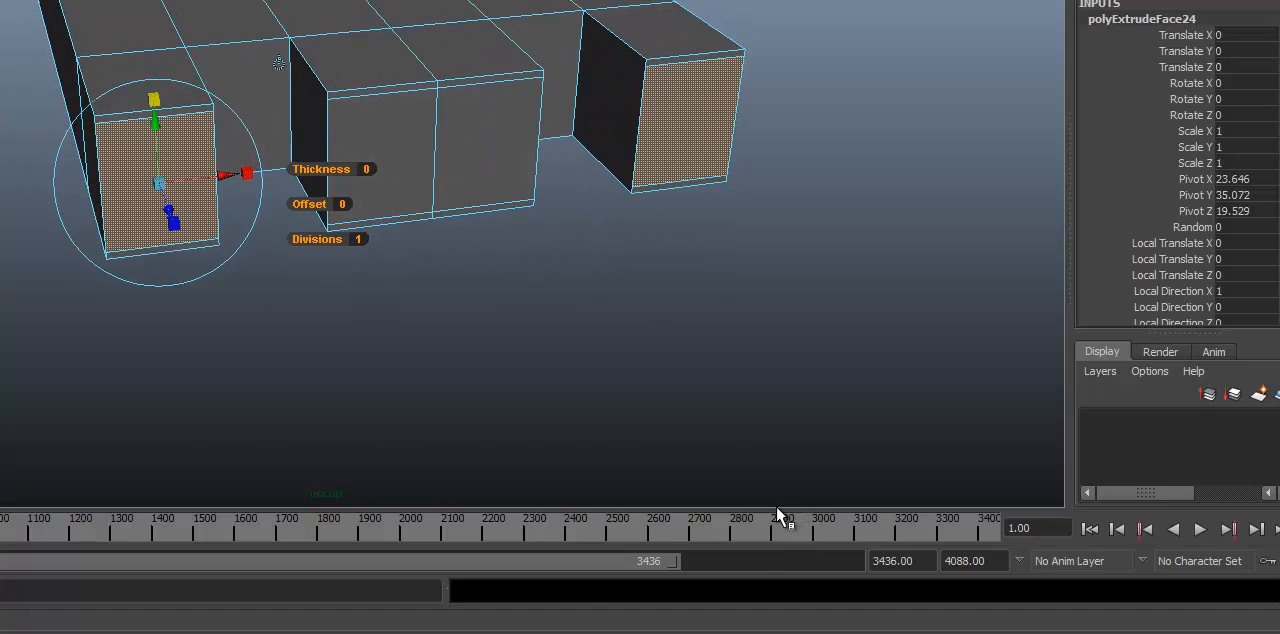
Step: Try extruding the outer finger end faces and moving them outward by 0.252
left_click_drag(267, 311, 340, 196, "alt")
left_click(220, 200)
right_click_drag(340, 196, 569, 173, "alt")
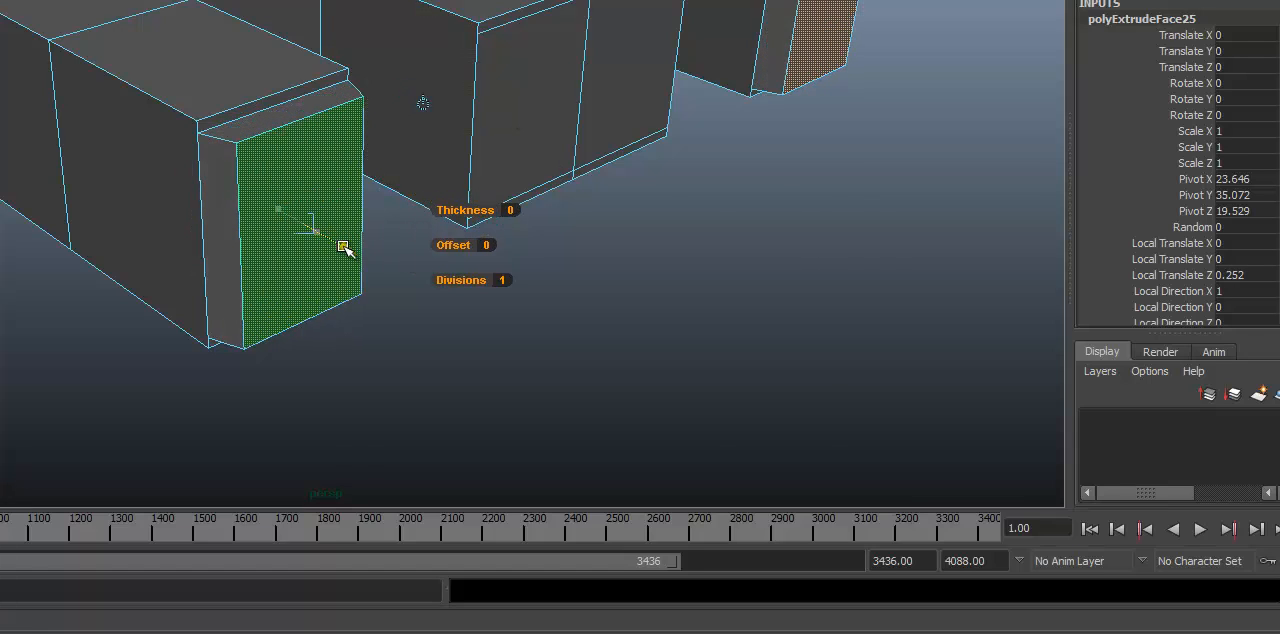
left_click_drag(343, 246, 341, 245)
left_click_drag(341, 245, 371, 260, "alt")
Step: Undo the latest end-face extrusion and the face deselection made before it
key("ctrl+z")
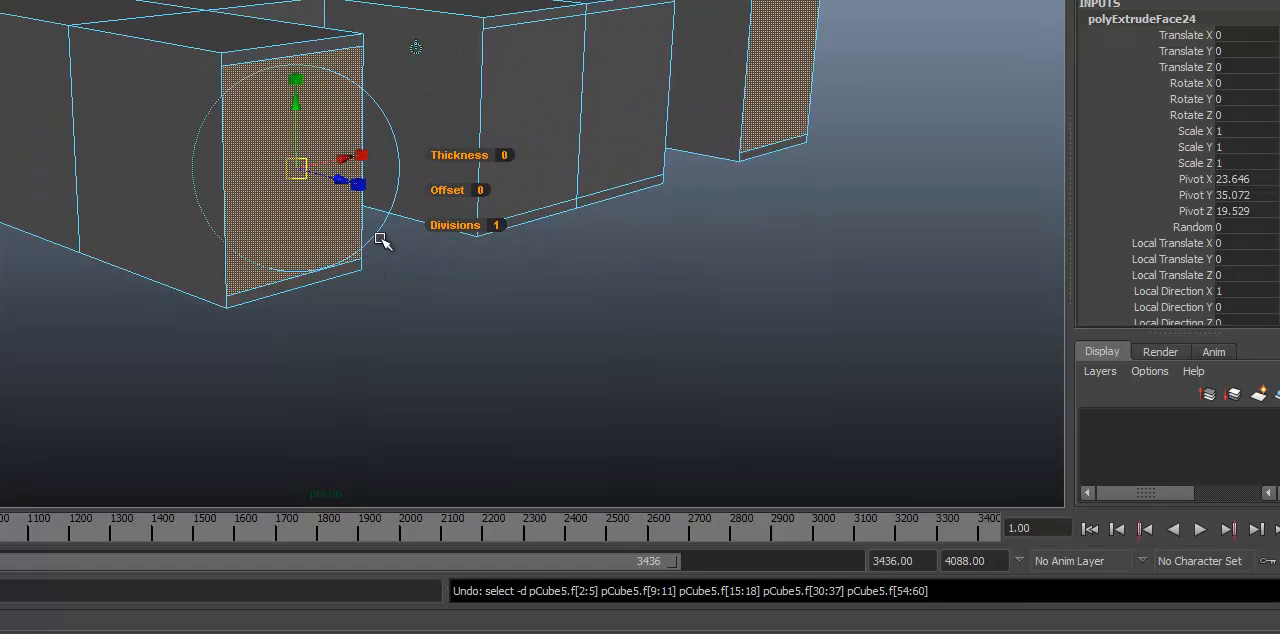
key("ctrl+z")
left_click_drag(392, 150, 333, 137, "alt")
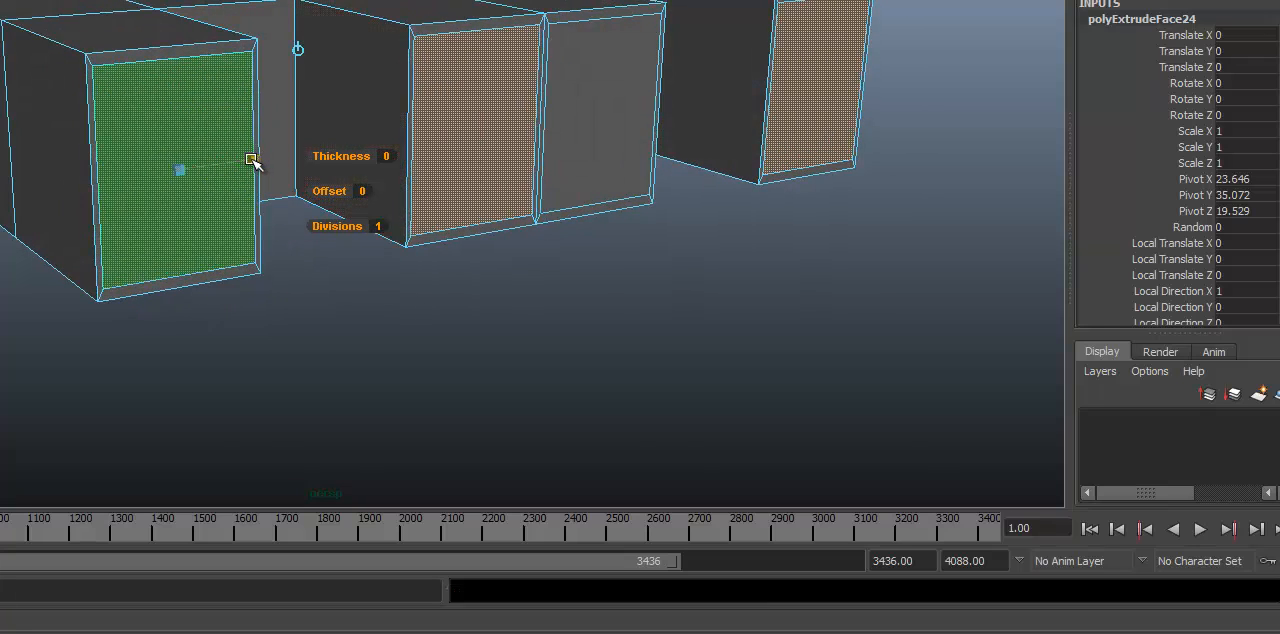
Step: Try extruding the end faces without one of the centre pair, moving them outward by 0.112, and undo the move
left_click_drag(250, 163, 352, 276, "alt")
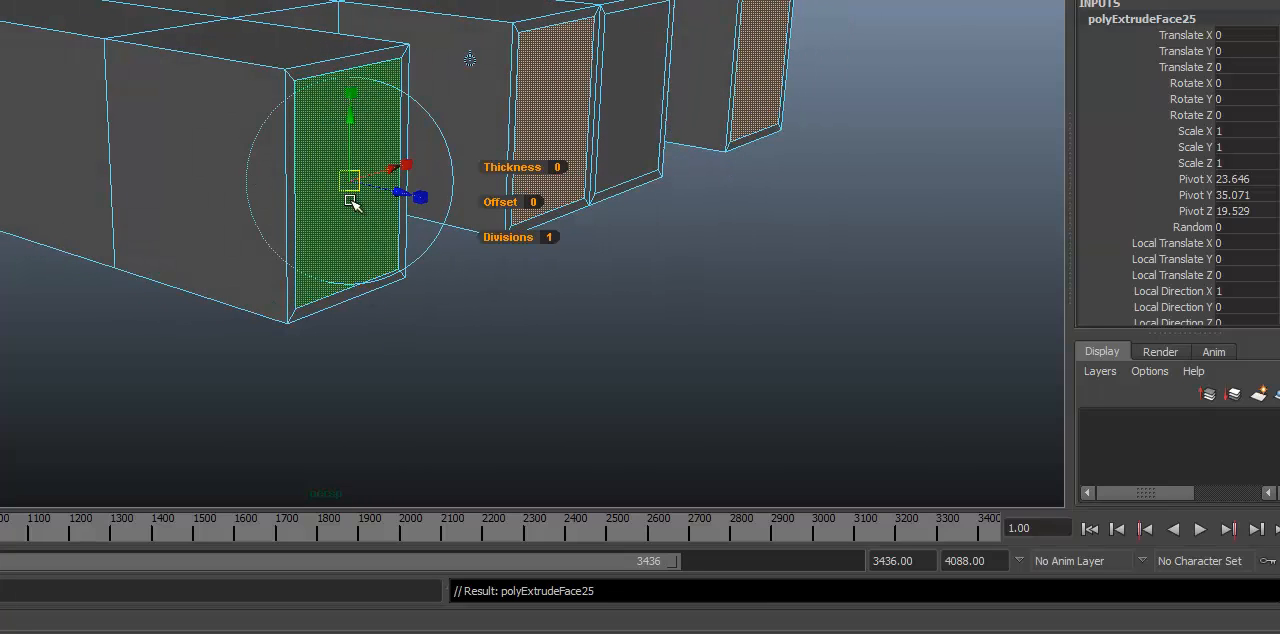
left_click_drag(352, 203, 357, 215, "alt")
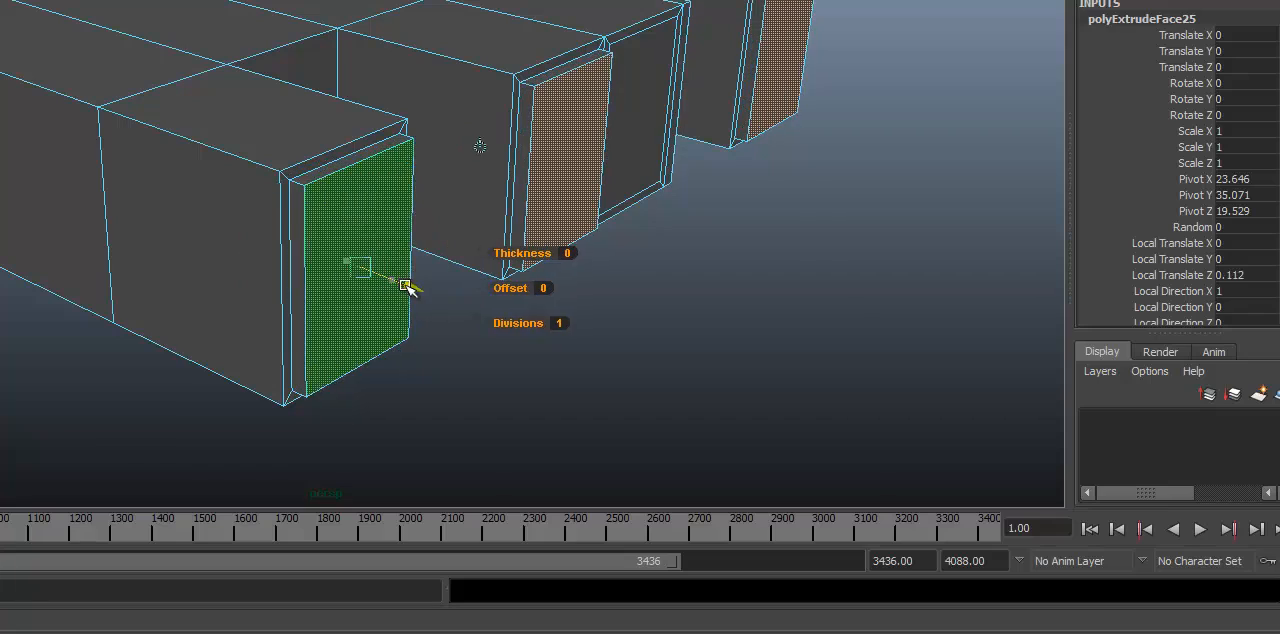
key("ctrl+z")
Step: In wireframe display, undo the earlier finger extrusions back to the plain subdivided block
mouse_move(606, 311)
left_mouse_down("alt")
mouse_move(176, 214)
mouse_move(351, 286)
mouse_move(443, 266)
mouse_move(466, 231)
mouse_move(299, 350)
left_mouse_up("alt")
key("4")
left_click_drag(414, 184, 197, 88, "alt")
key("ctrl+z")
key("ctrl+z")
key("ctrl+z")
key("ctrl+z")
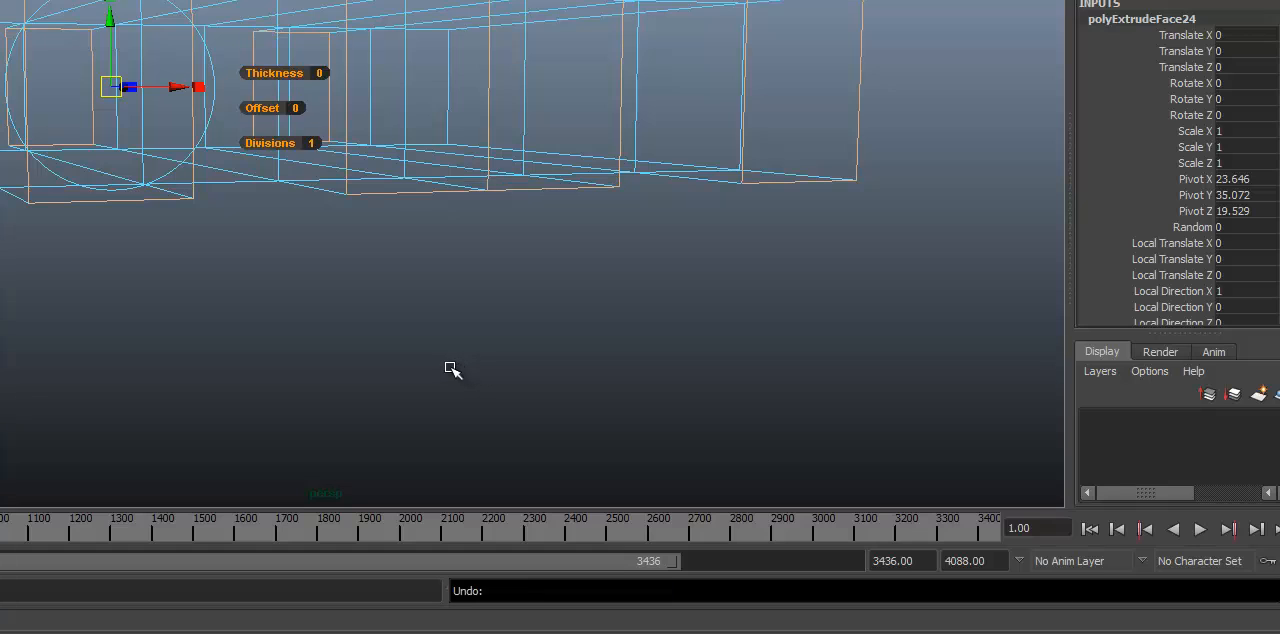
Step: Extrude the block's two outer and two centre end faces outward by 1.379 and return to shaded display
left_click_drag(268, 220, 205, 211, "alt")
right_click_drag(205, 211, 66, 217, "alt")
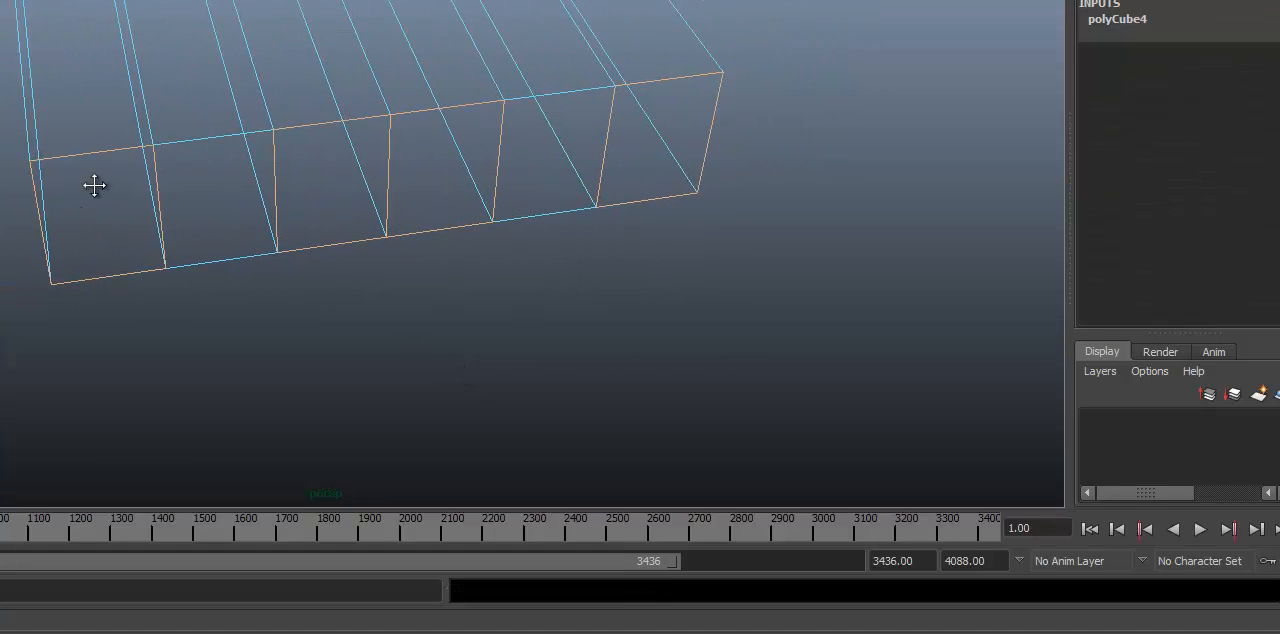
left_click_drag(94, 186, 180, 185, "alt")
key("g")
left_click_drag(230, 300, 200, 429, "alt")
left_click_drag(600, 346, 426, 249, "alt")
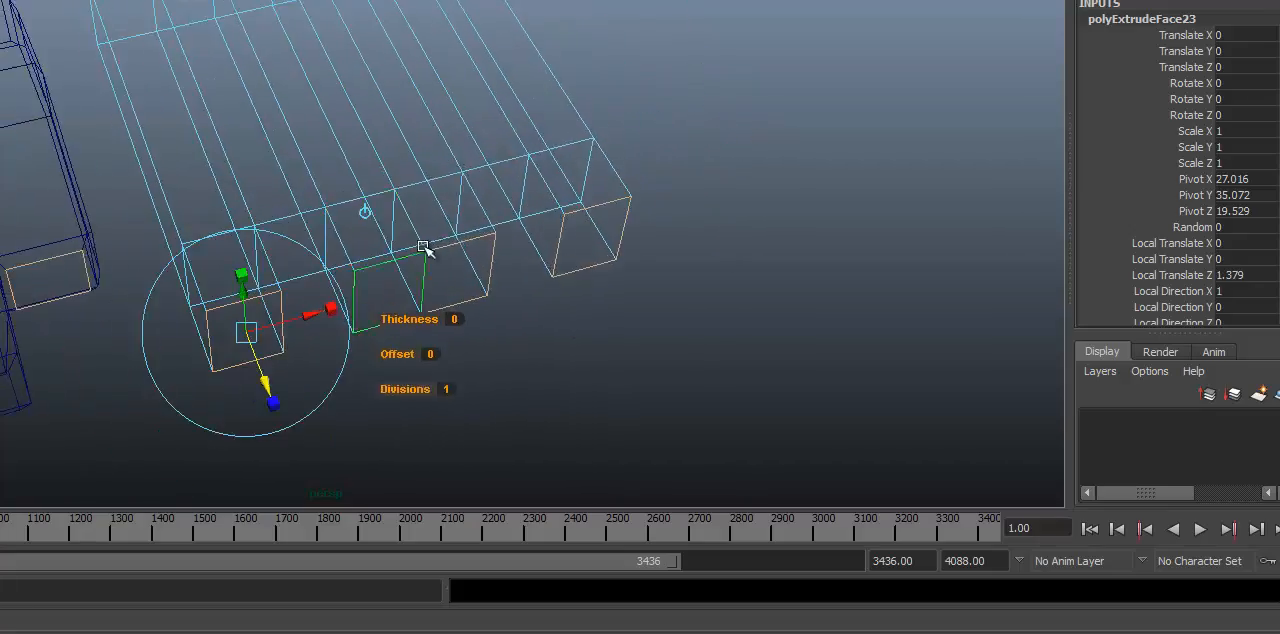
key("5")
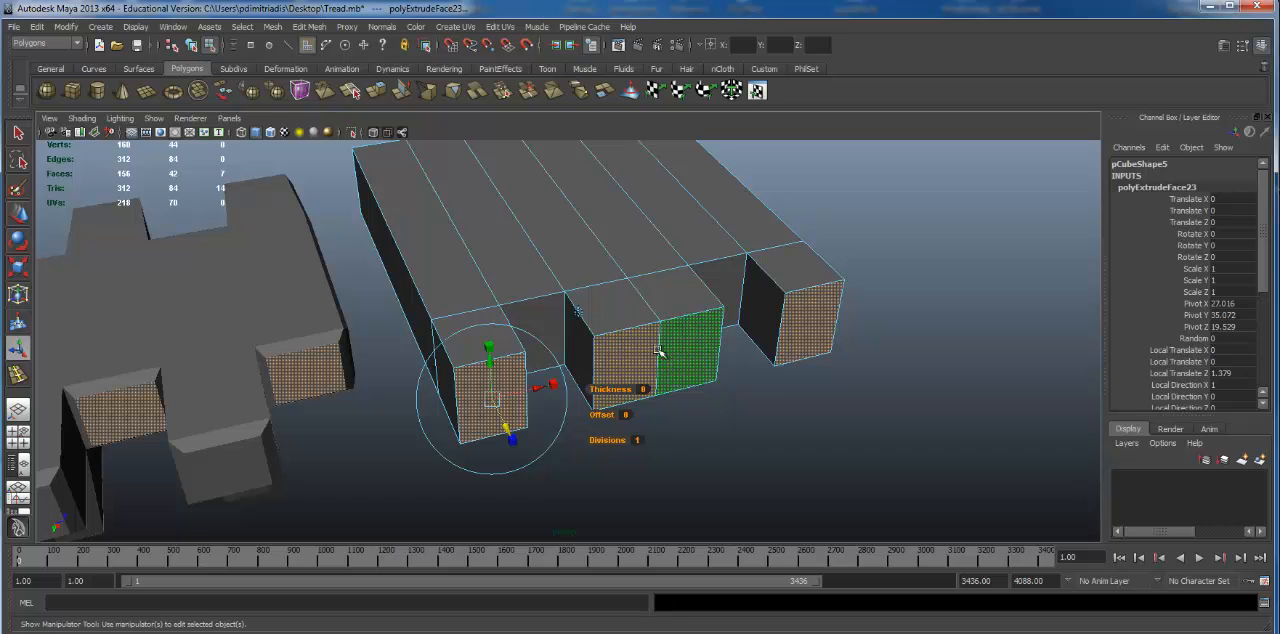
Step: Clear the face selection and enable Keep Faces Together for extrusions
left_click(842, 451)
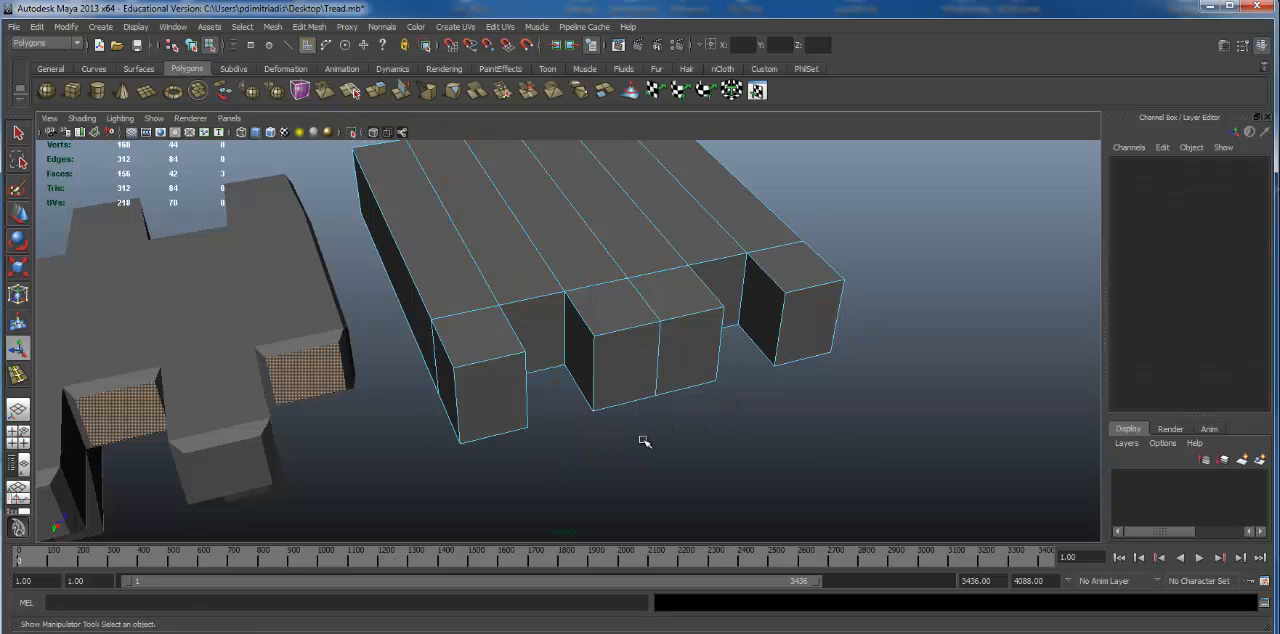
left_click(306, 27)
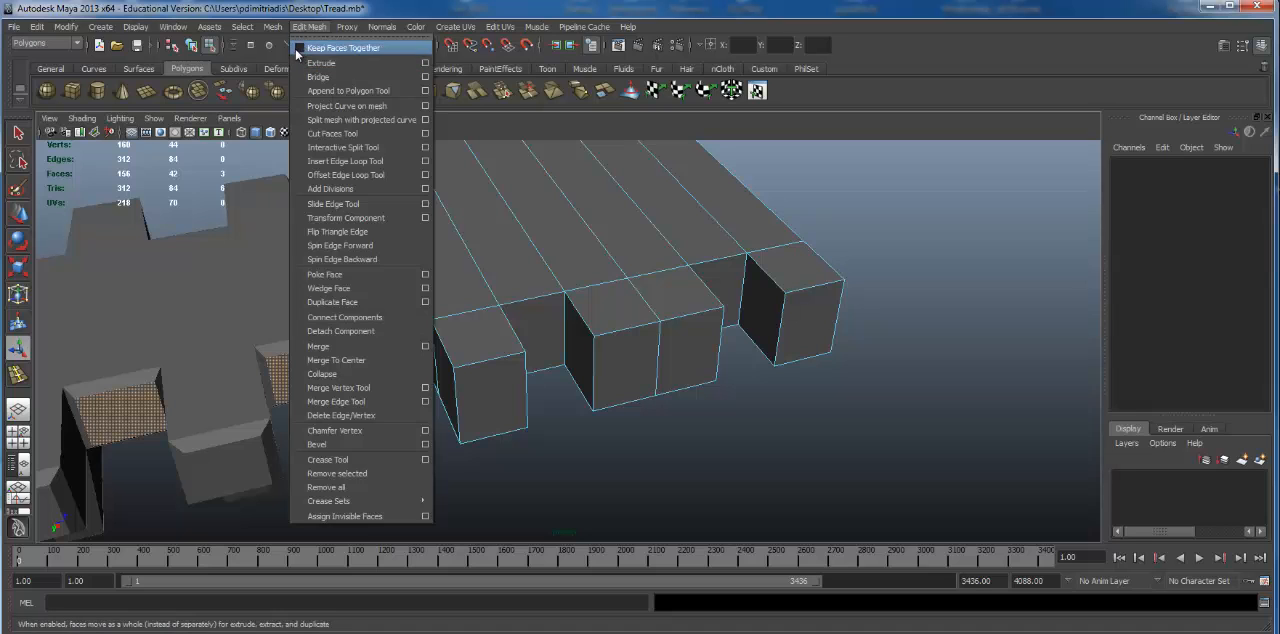
left_click(298, 48)
Step: Select the end faces of the two outer fingers and the centre pair
left_click(518, 388)
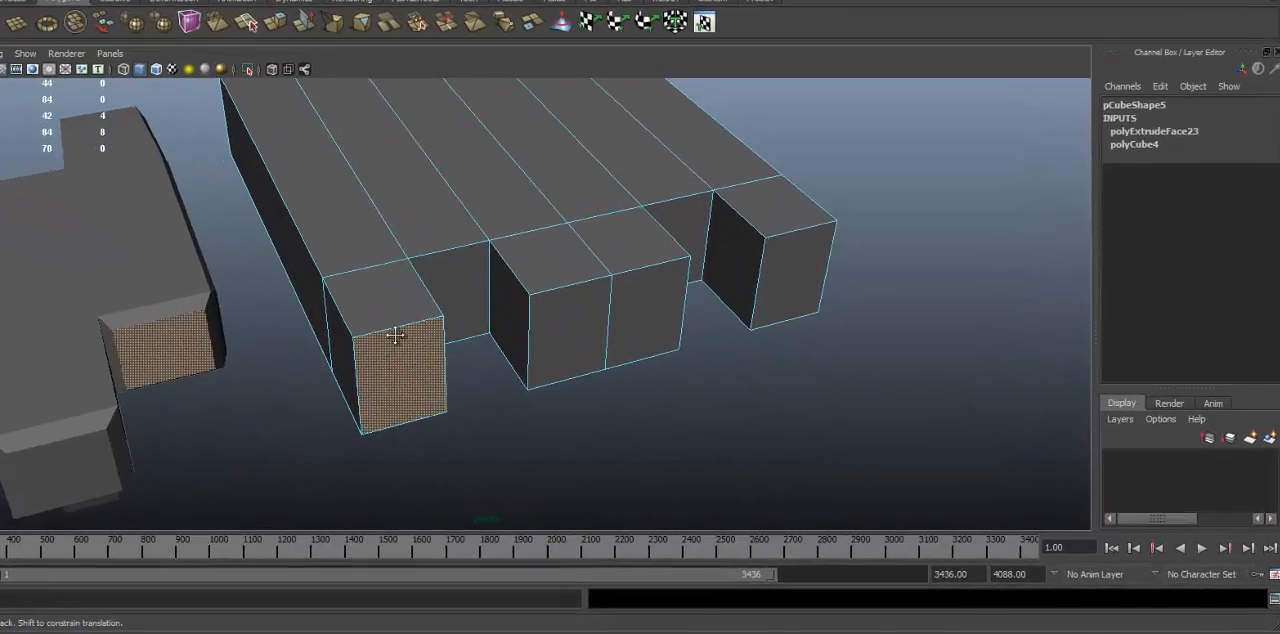
left_click(640, 358, "shift")
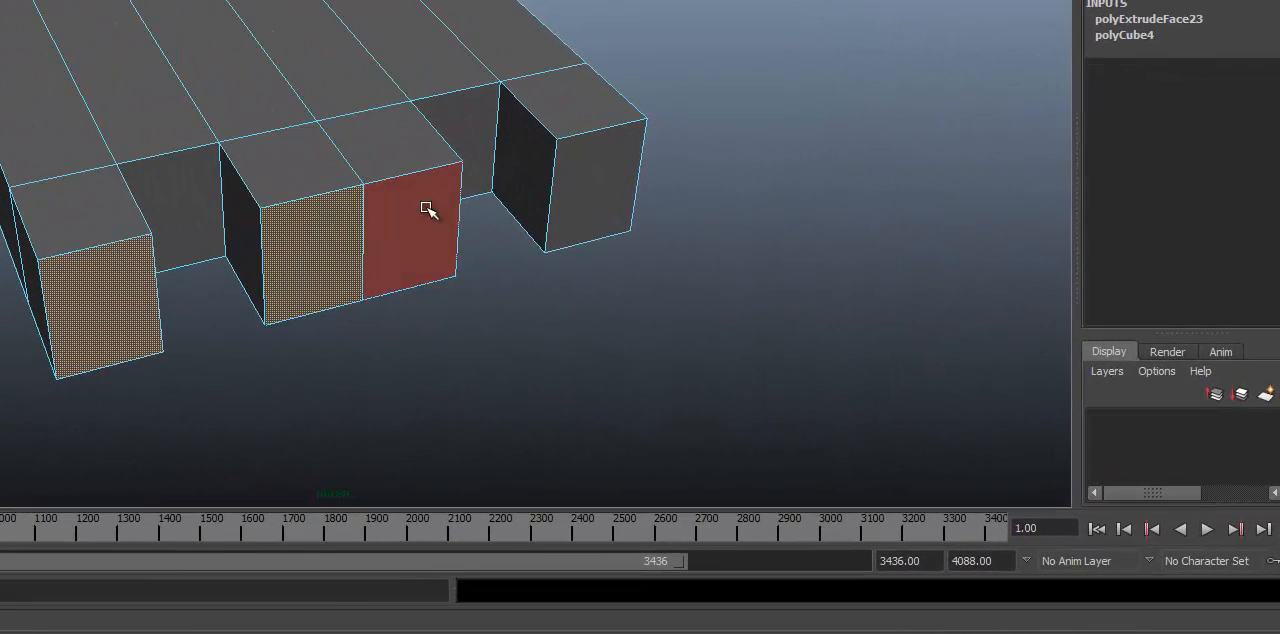
left_click(427, 209, "shift")
left_click(598, 196, "shift")
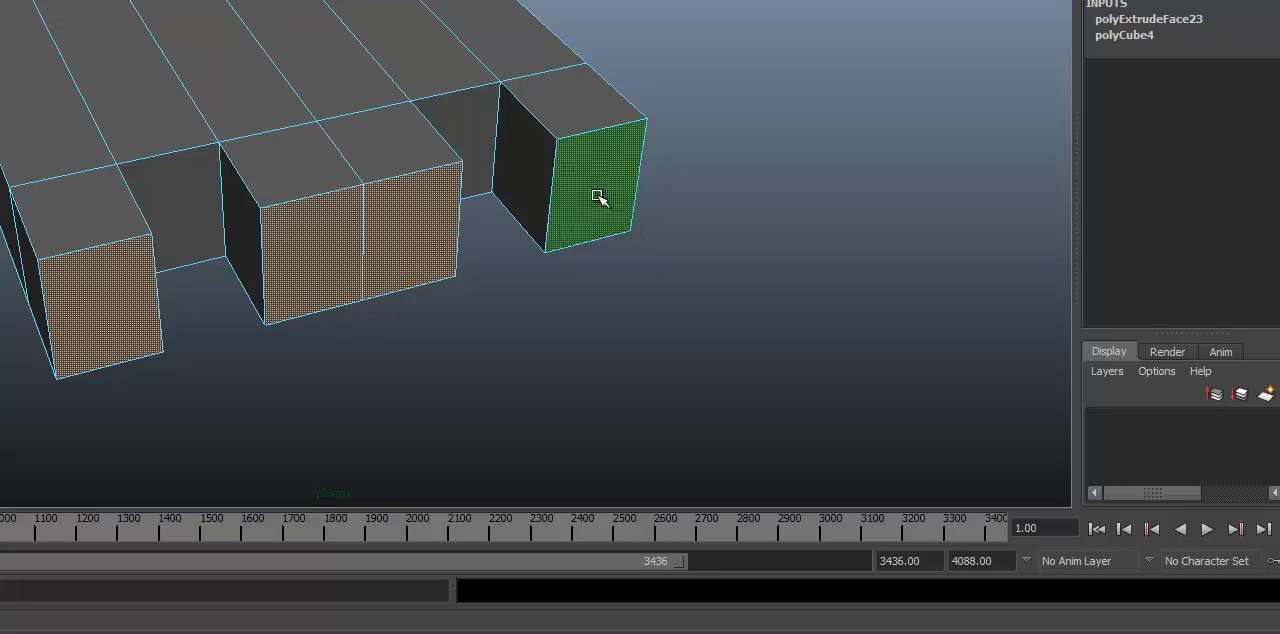
Step: Undo the finger end-face selection and the finger extrusion, restoring the plain block
left_click_drag(530, 190, 120, 115, "alt")
middle_click_drag(530, 175, 472, 100, "alt")
right_click_drag(588, 368, 63, 329, "alt")
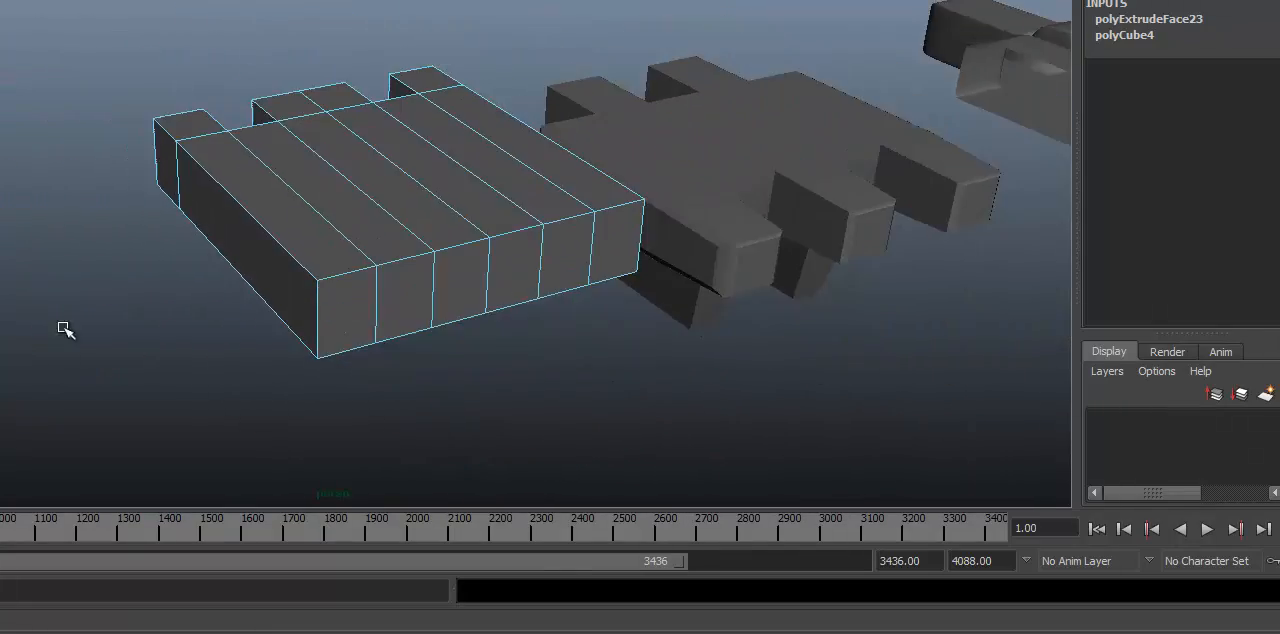
left_click_drag(63, 329, 103, 345, "alt")
right_click_drag(103, 345, 265, 335, "alt")
left_click_drag(265, 335, 333, 335, "alt")
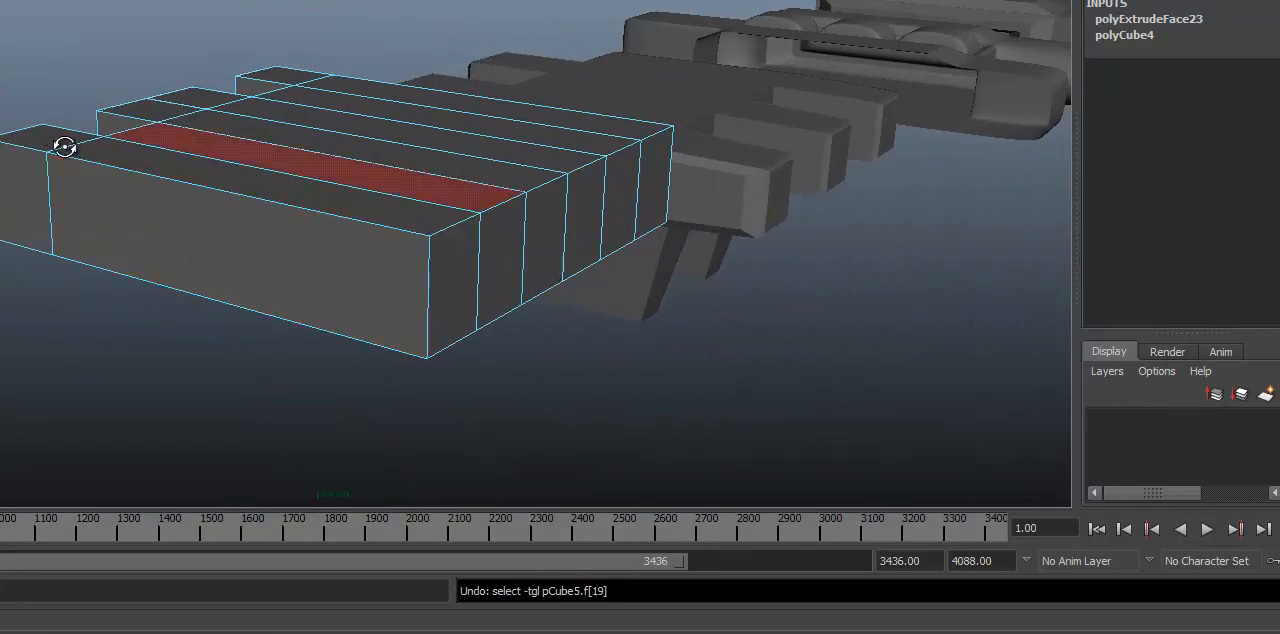
left_click_drag(65, 147, 397, 140, "alt")
key("ctrl+z")
key("ctrl+z")
key("ctrl+z")
key("ctrl+z")
key("ctrl+z")
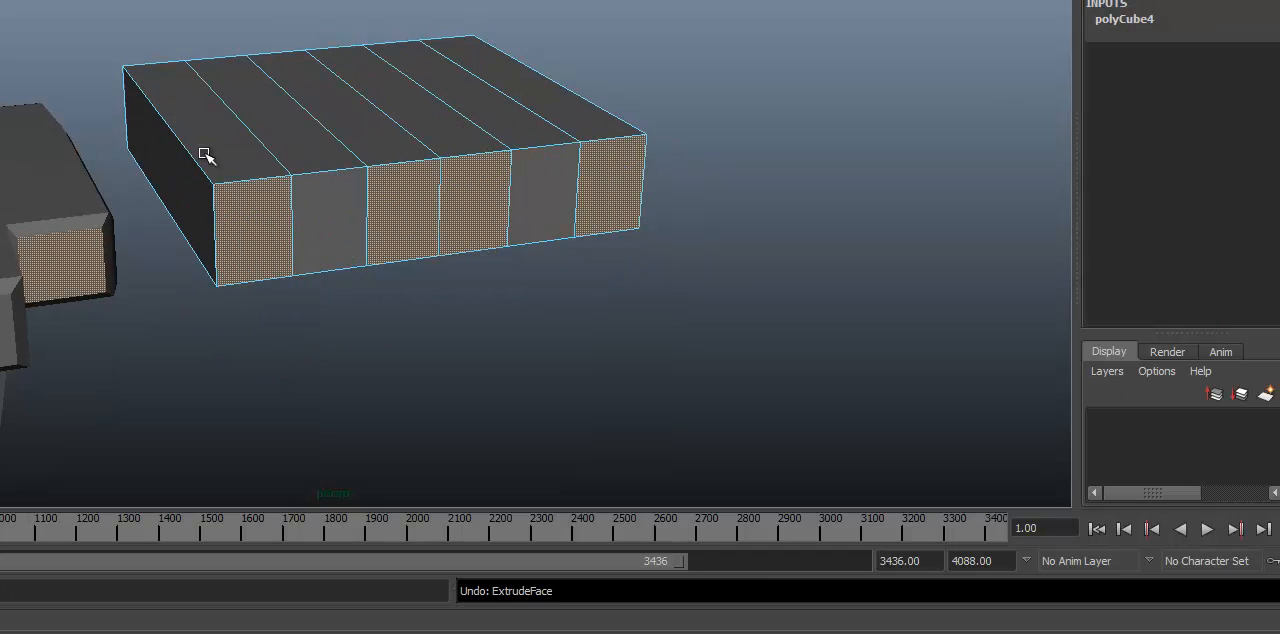
Step: Select the two outer and two centre faces on the end of the plain block in face mode
left_click_drag(205, 155, 617, 164, "alt")
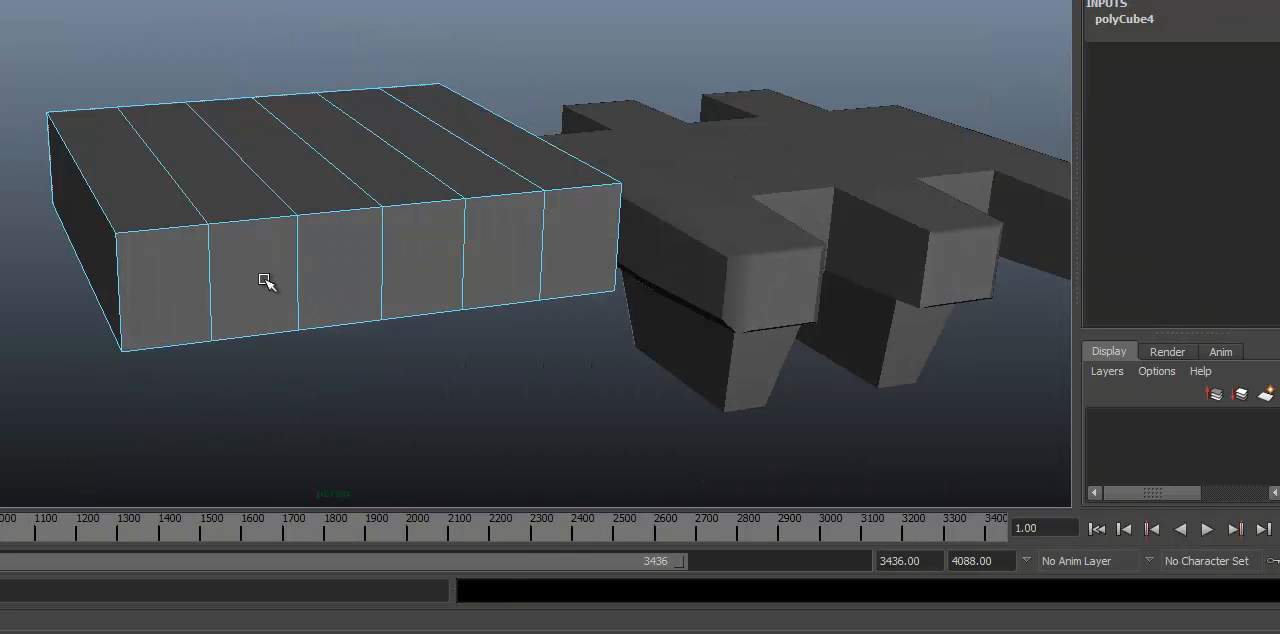
right_click(250, 261)
right_click_drag(247, 311, 248, 312)
left_click_drag(250, 278, 350, 303, "alt")
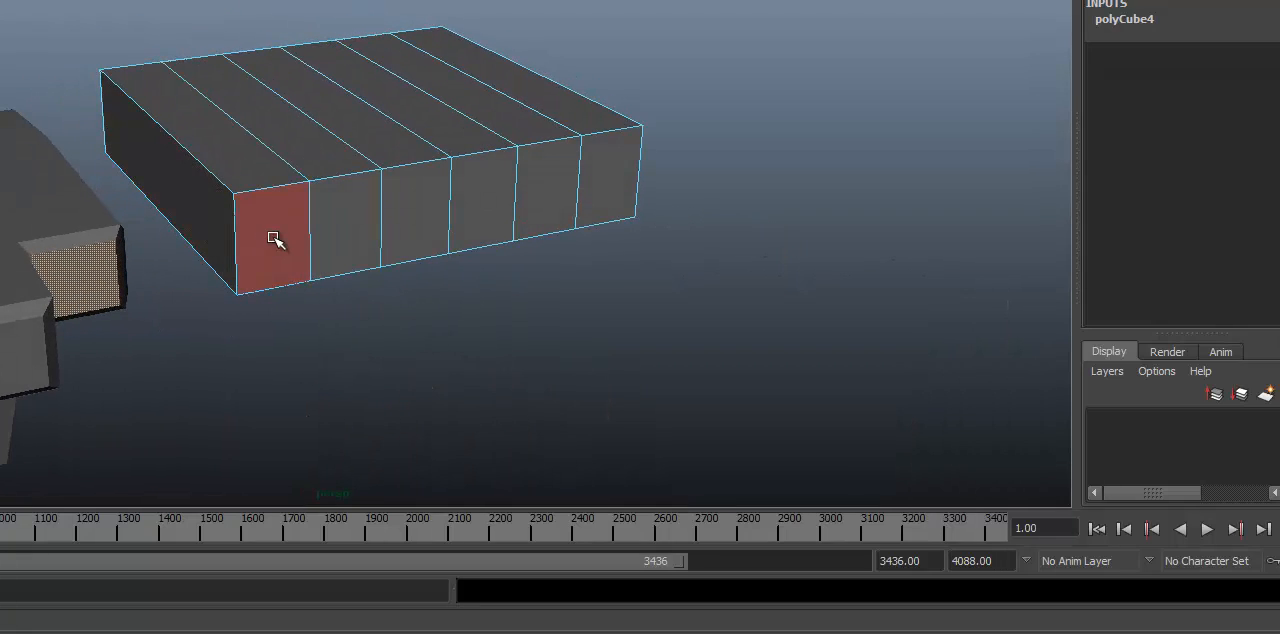
left_click_drag(372, 262, 329, 257, "alt")
left_click(340, 252, "shift")
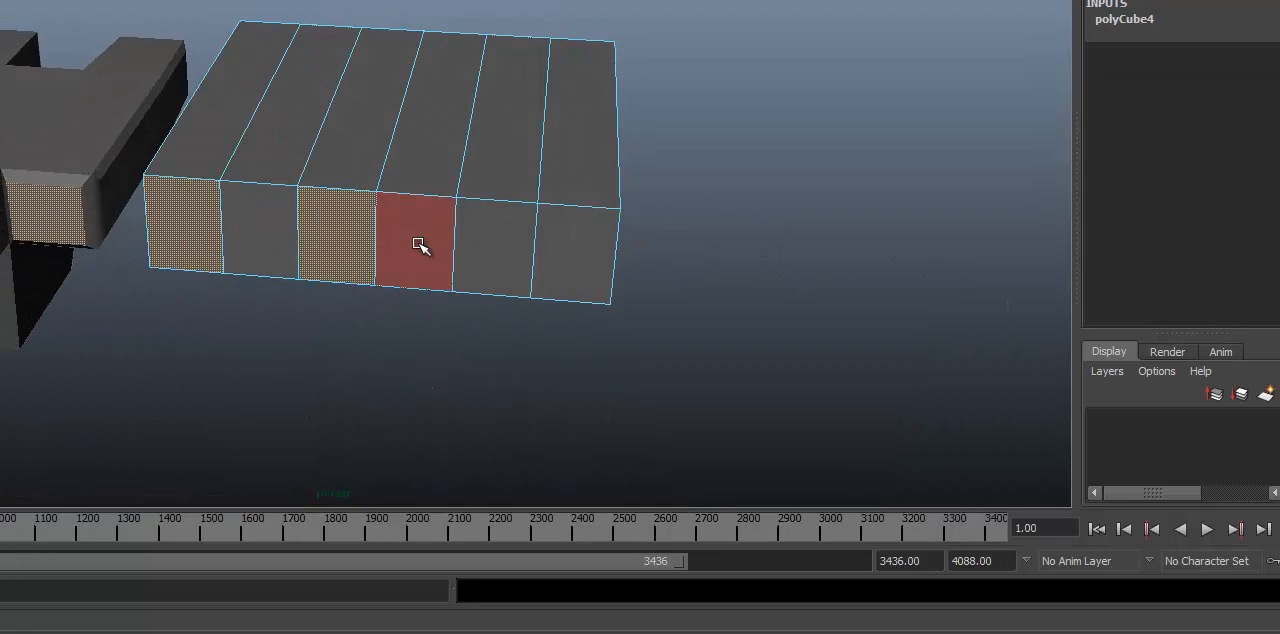
left_click(419, 246, "shift")
left_click(563, 254, "shift")
Step: Extrude the four selected end faces and move them outward by 1.678 to form the fingers
left_click_drag(563, 254, 346, 382, "alt")
key("ctrl+e")
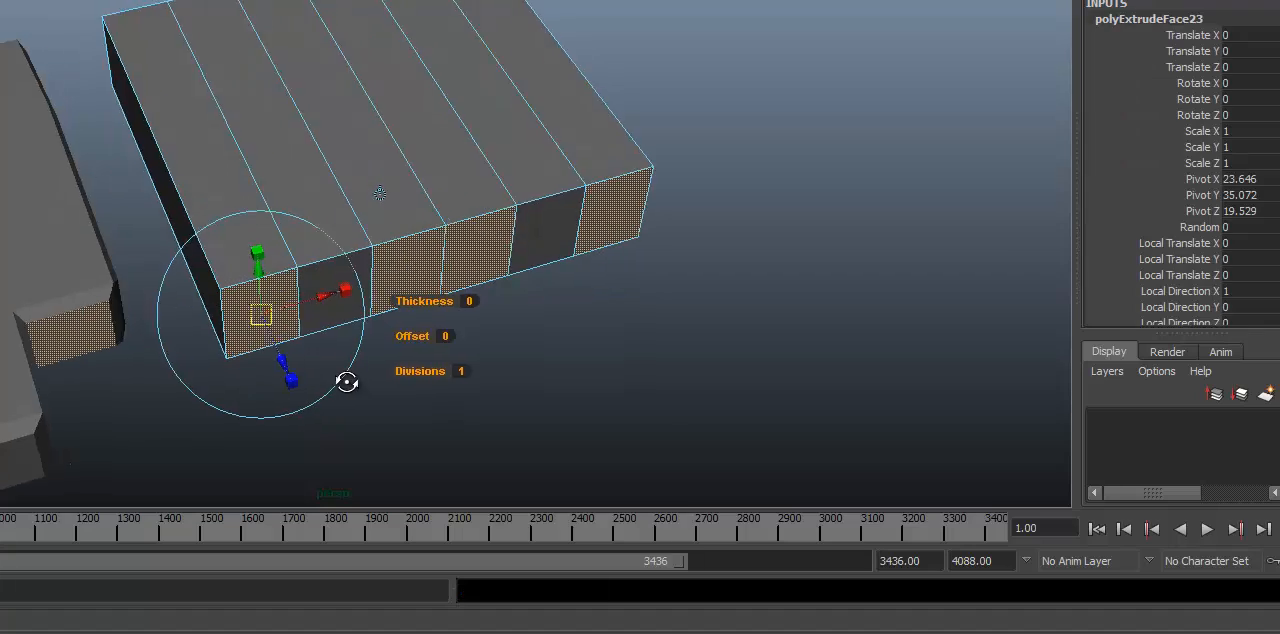
left_click_drag(280, 360, 236, 83)
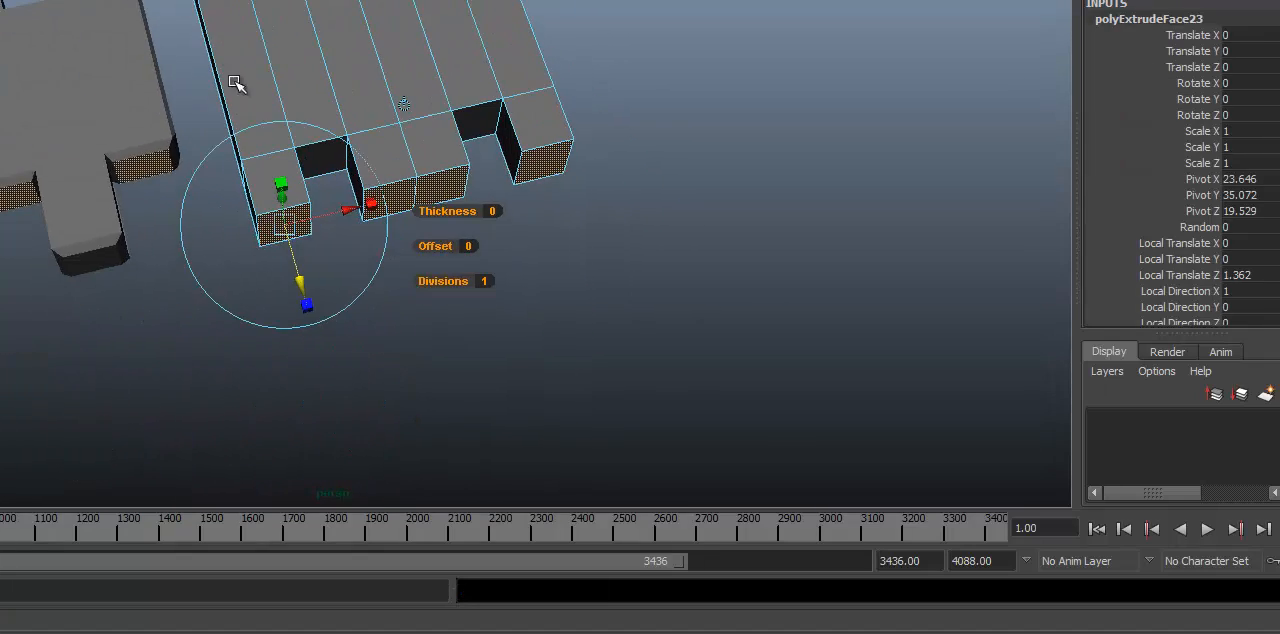
left_click_drag(301, 283, 307, 306)
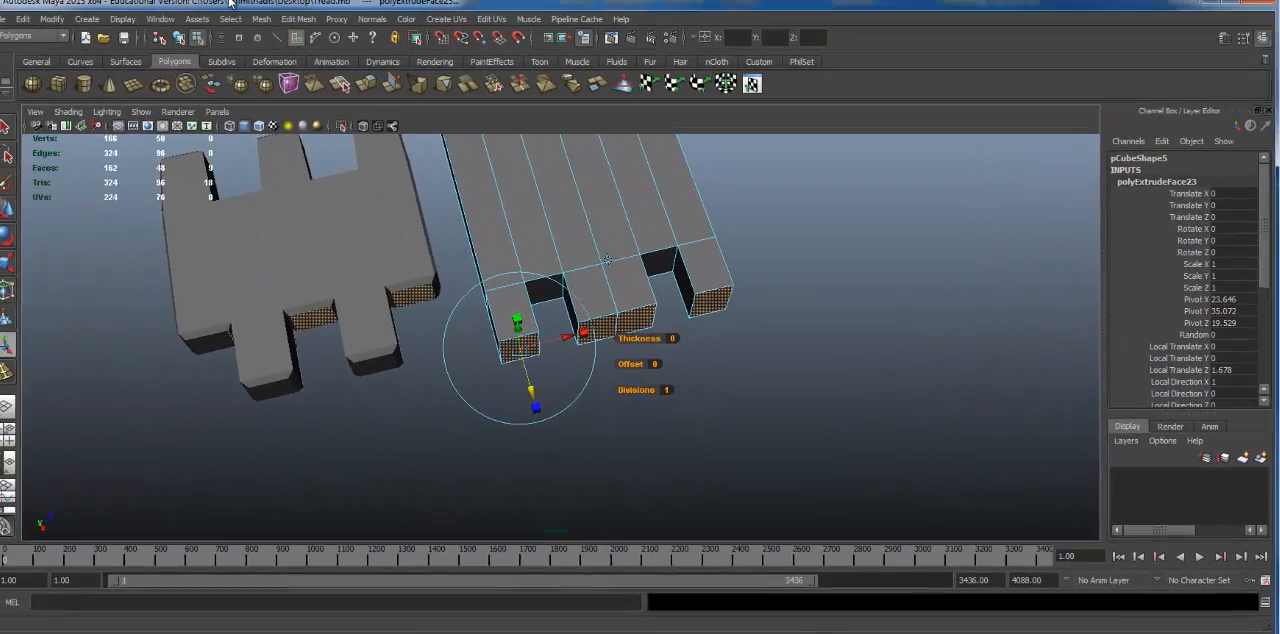
Step: Extrude the finger end faces again with Keep Faces Together on, scaling them inward and moving them outward by 0.243
left_click(309, 27)
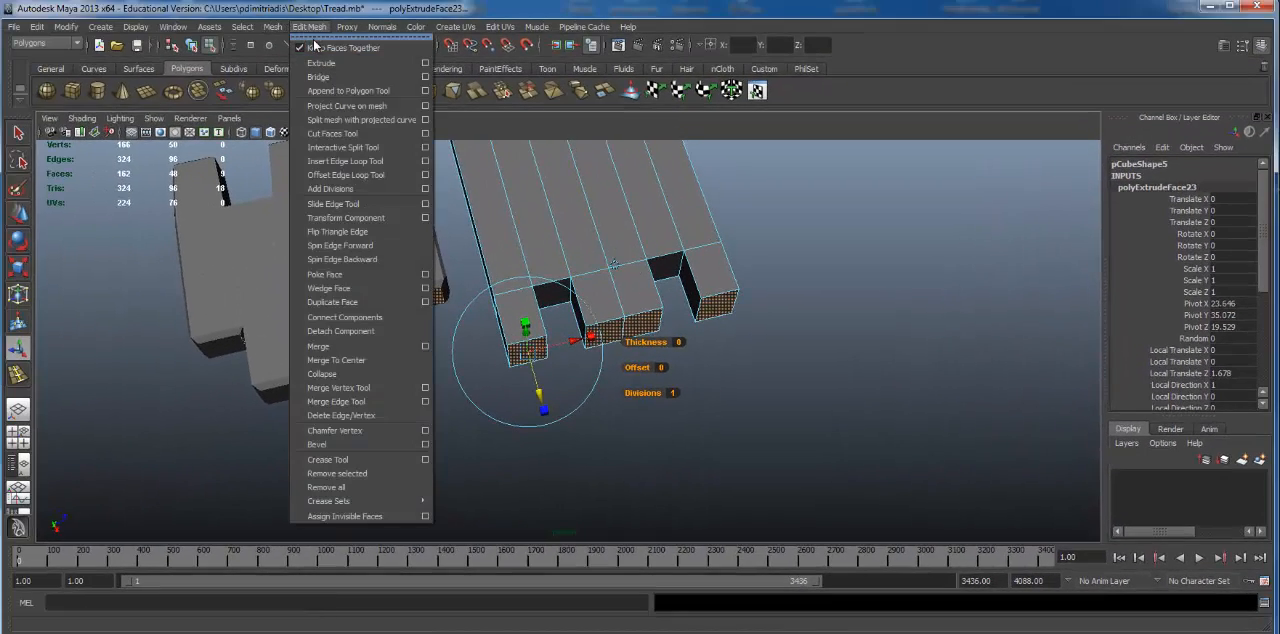
left_click(314, 38)
left_click_drag(512, 376, 576, 311, "alt")
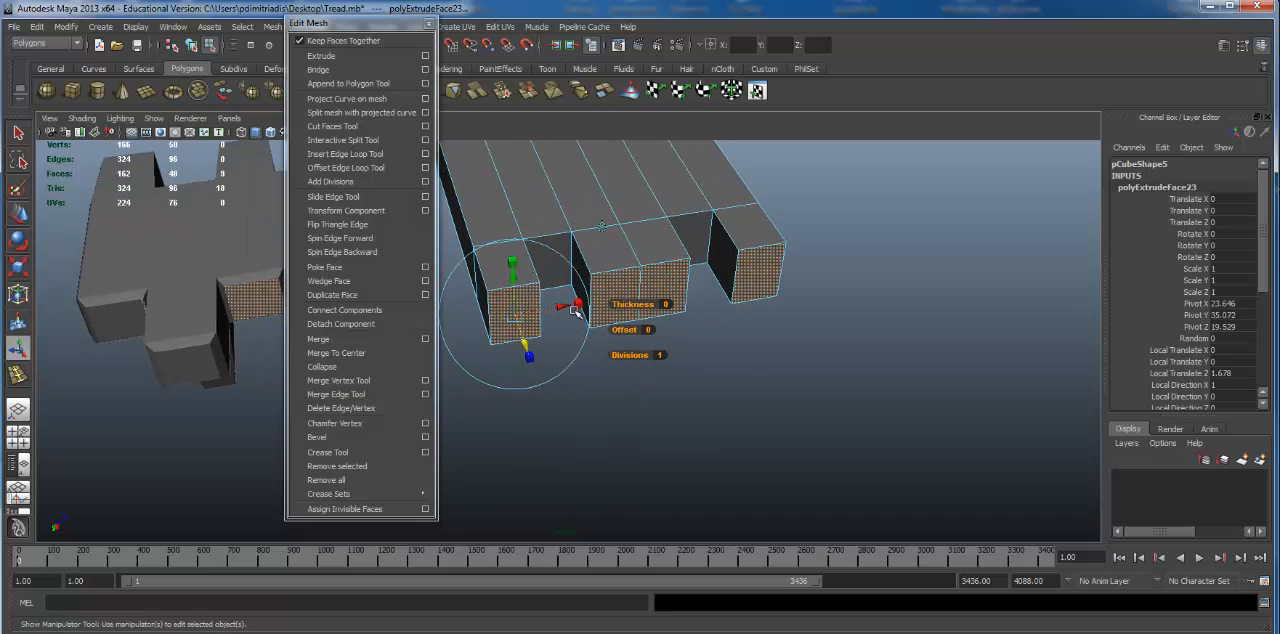
left_click_drag(536, 378, 540, 332, "alt")
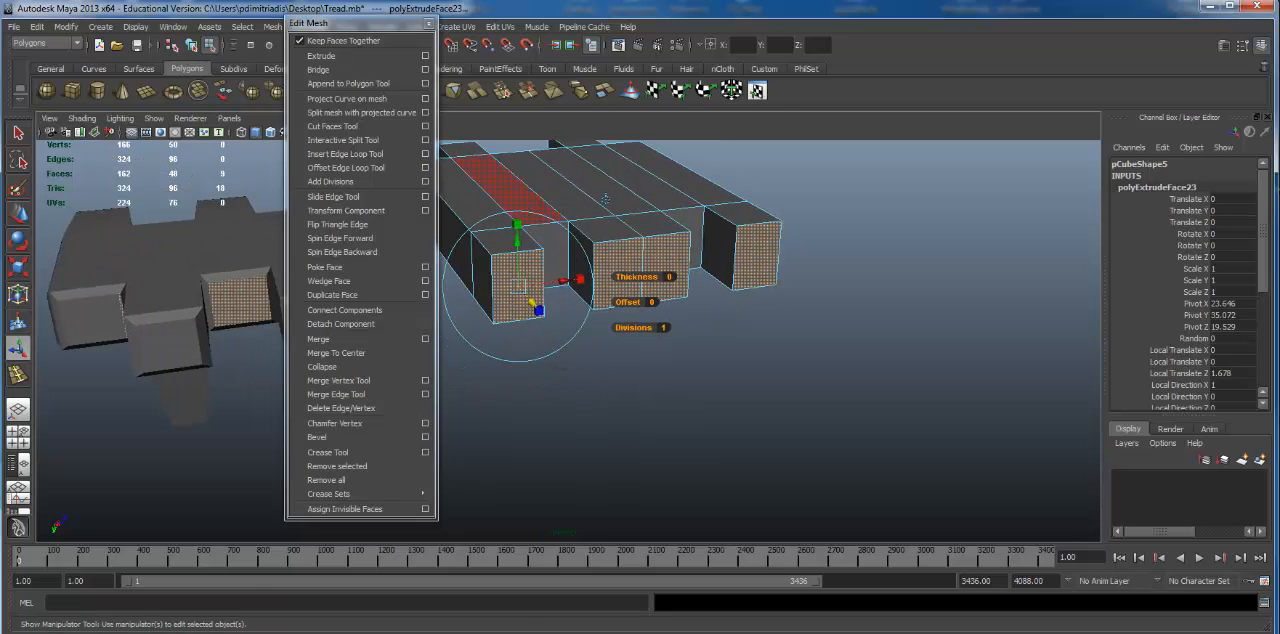
left_click(340, 56)
left_click(428, 24)
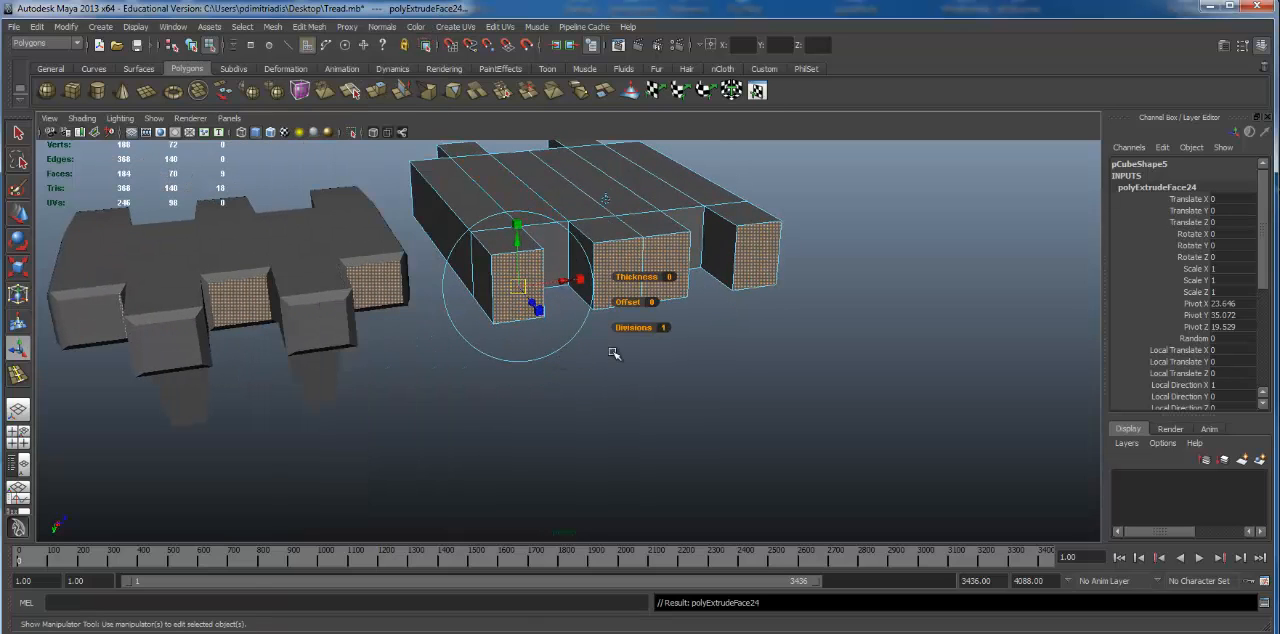
left_click_drag(474, 271, 534, 325, "alt")
left_click_drag(741, 319, 681, 296, "alt")
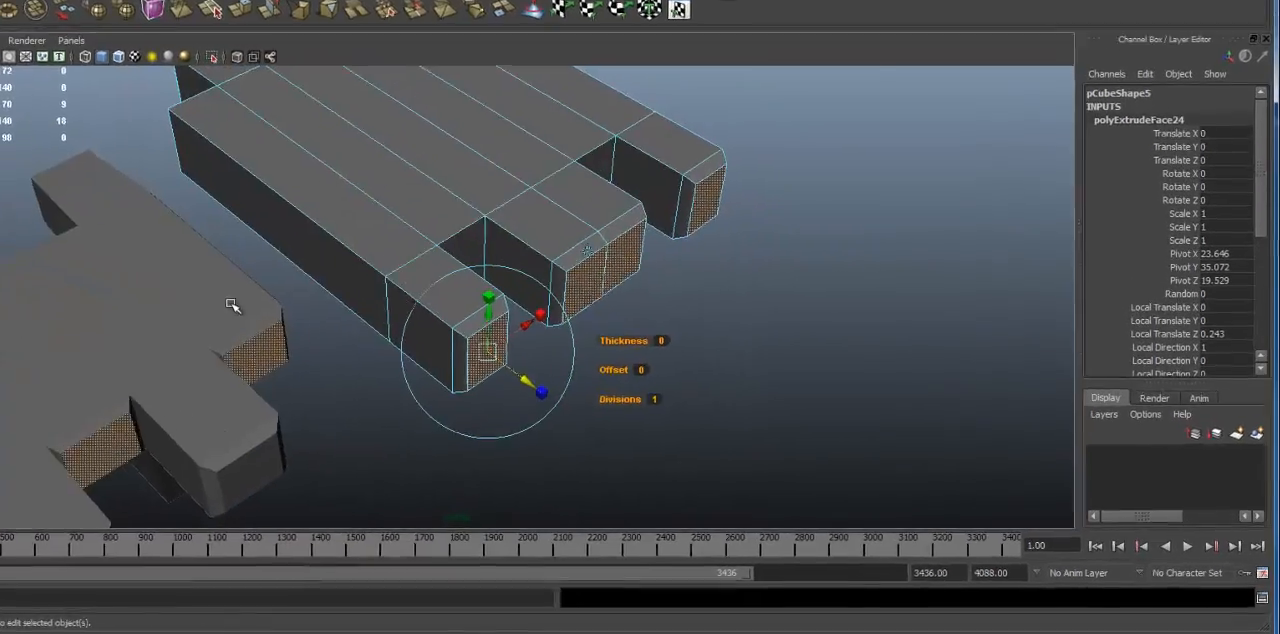
Step: Return the new link to object mode and display it with smooth mesh preview
left_click(231, 306)
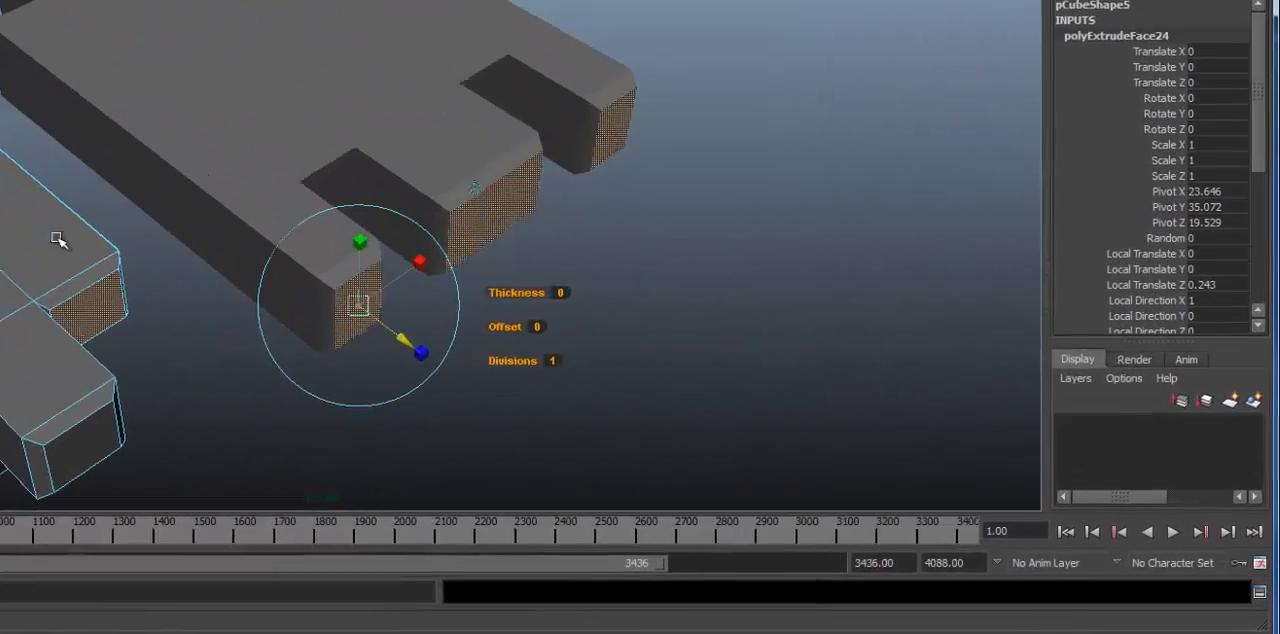
key("ctrl+z")
left_click_drag(241, 122, 322, 88, "alt")
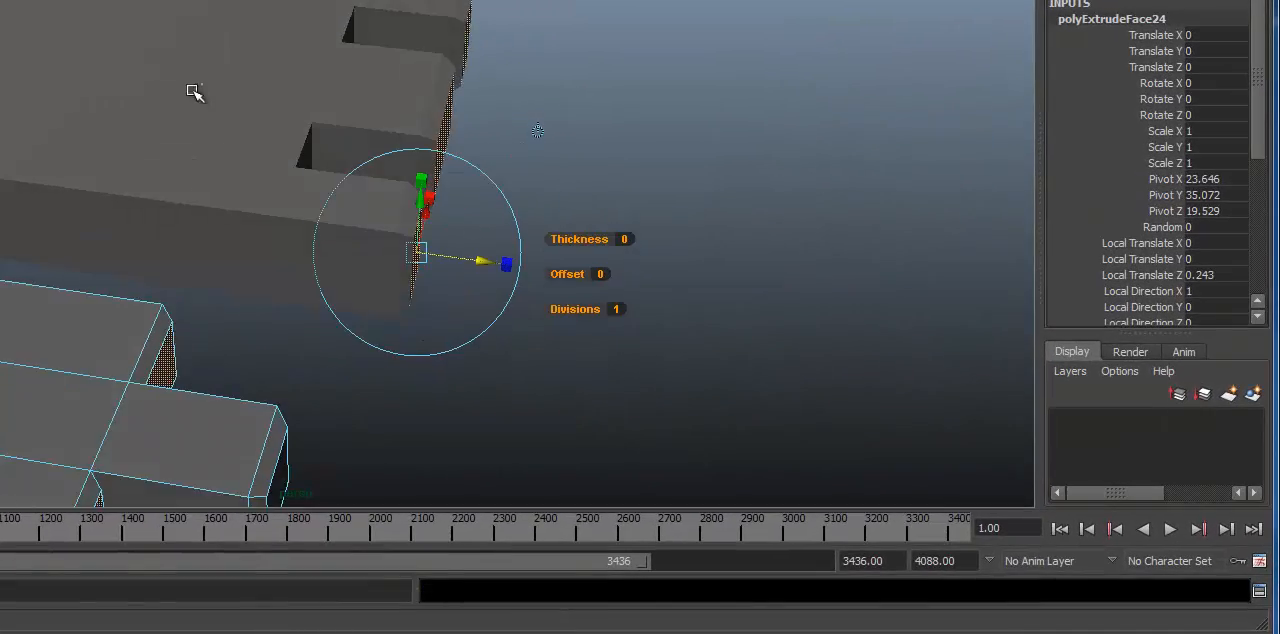
middle_click_drag(194, 92, 238, 202, "alt")
key("F8")
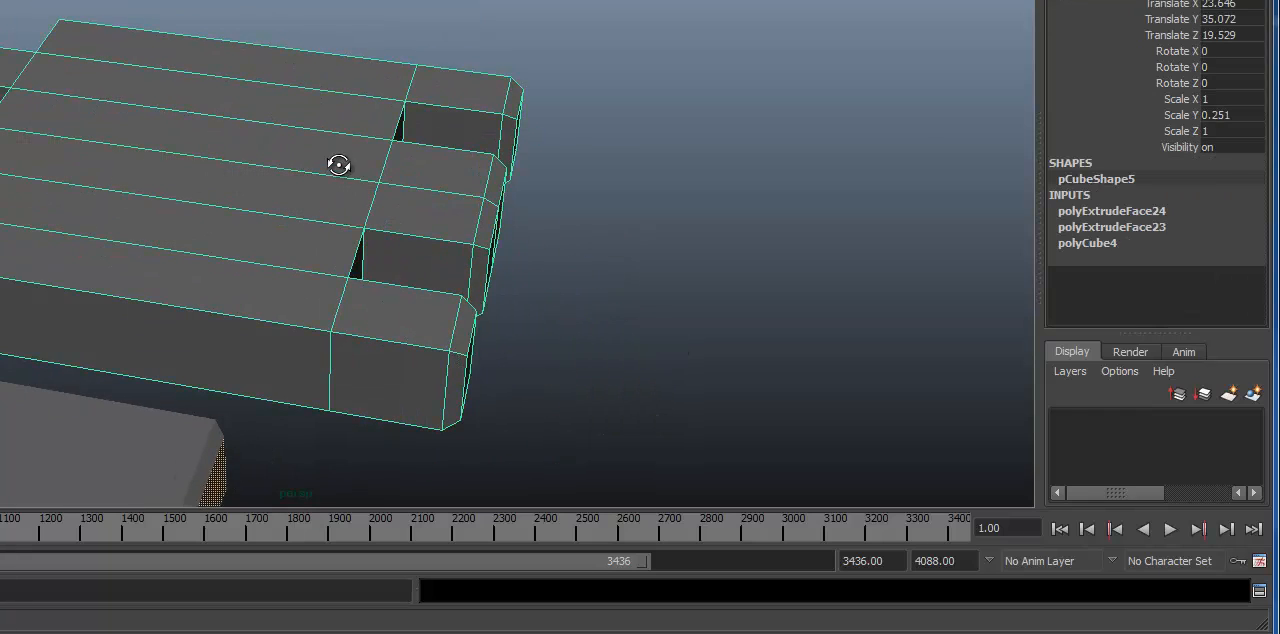
left_click_drag(338, 165, 286, 137, "alt")
key("3")
left_click_drag(614, 243, 640, 188, "alt")
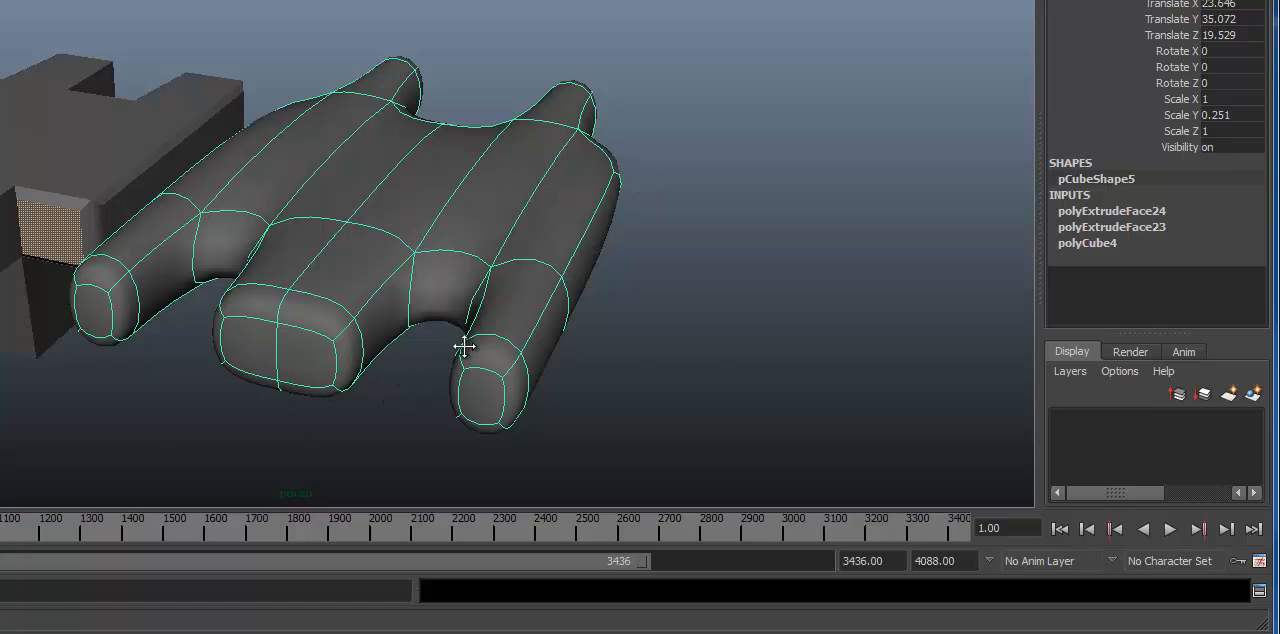
Step: Examine the smoothed new link beside the other tread links, then study the edge loops on the detailed link with the raised centre ridge
middle_click_drag(464, 346, 483, 331, "alt")
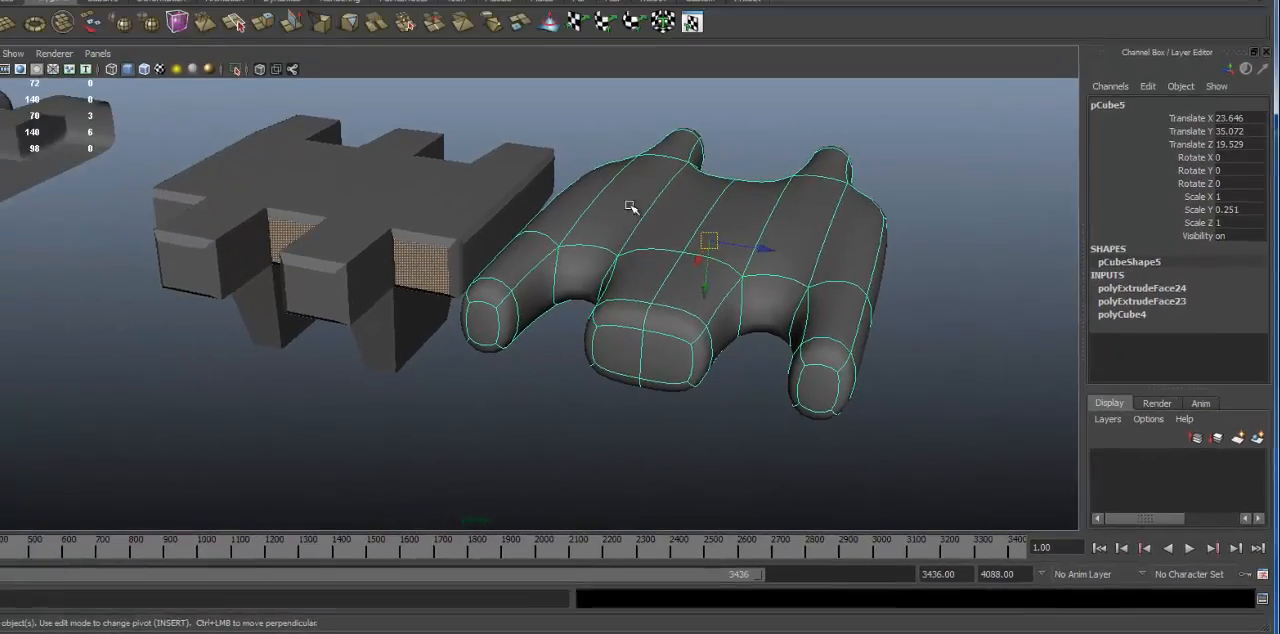
left_click_drag(490, 112, 406, 159, "alt")
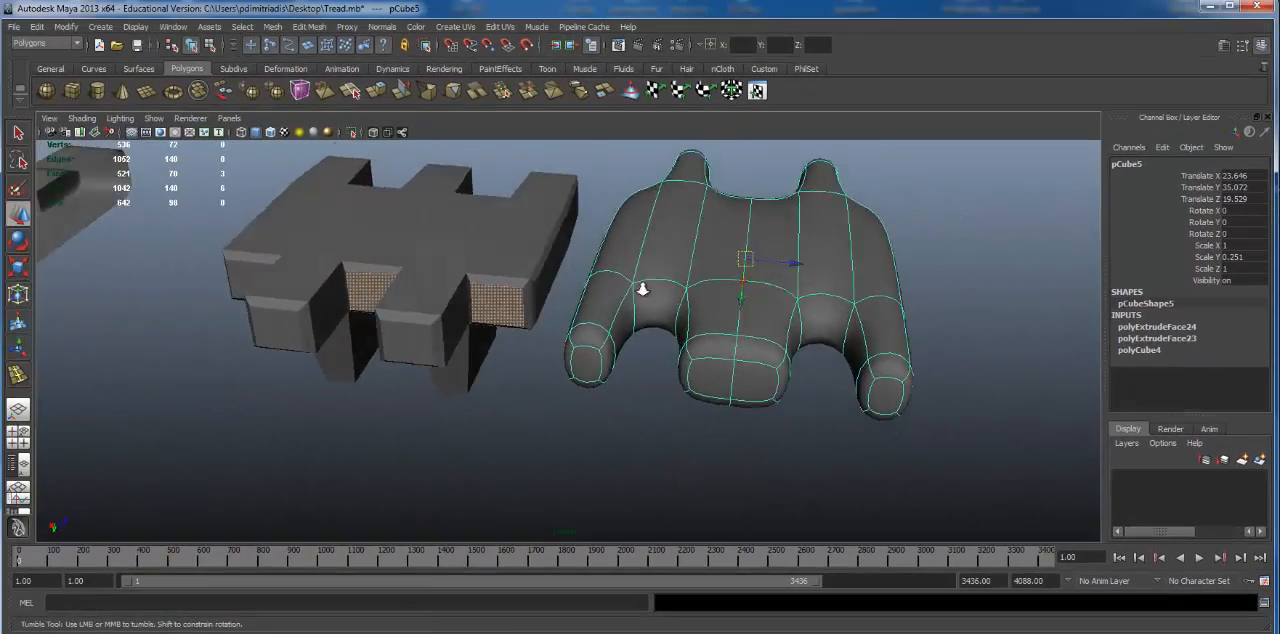
right_click_drag(643, 289, 345, 245, "alt")
middle_click_drag(345, 245, 591, 277, "alt")
left_click_drag(591, 277, 738, 286, "alt")
left_click_drag(334, 357, 306, 340, "alt")
left_click(489, 326)
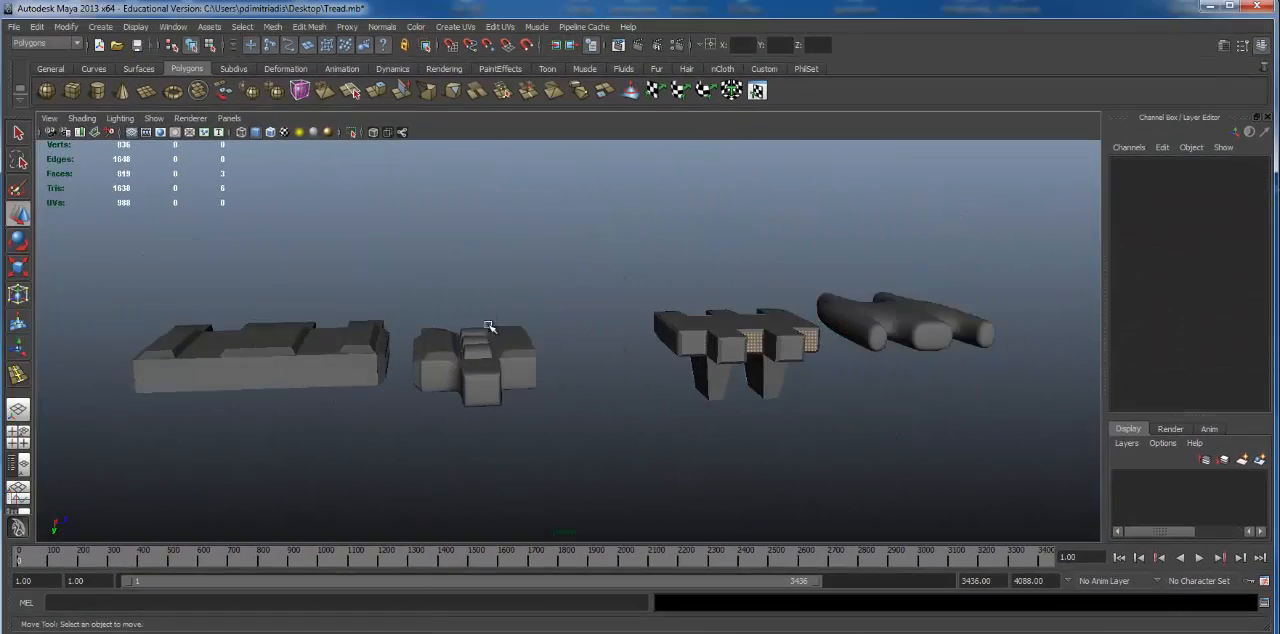
left_click_drag(489, 326, 483, 360, "alt")
left_click(482, 360)
right_click_drag(443, 343, 520, 320, "alt")
middle_click_drag(520, 320, 712, 240, "alt")
left_click_drag(640, 297, 704, 275, "alt")
right_click_drag(690, 335, 754, 366, "alt")
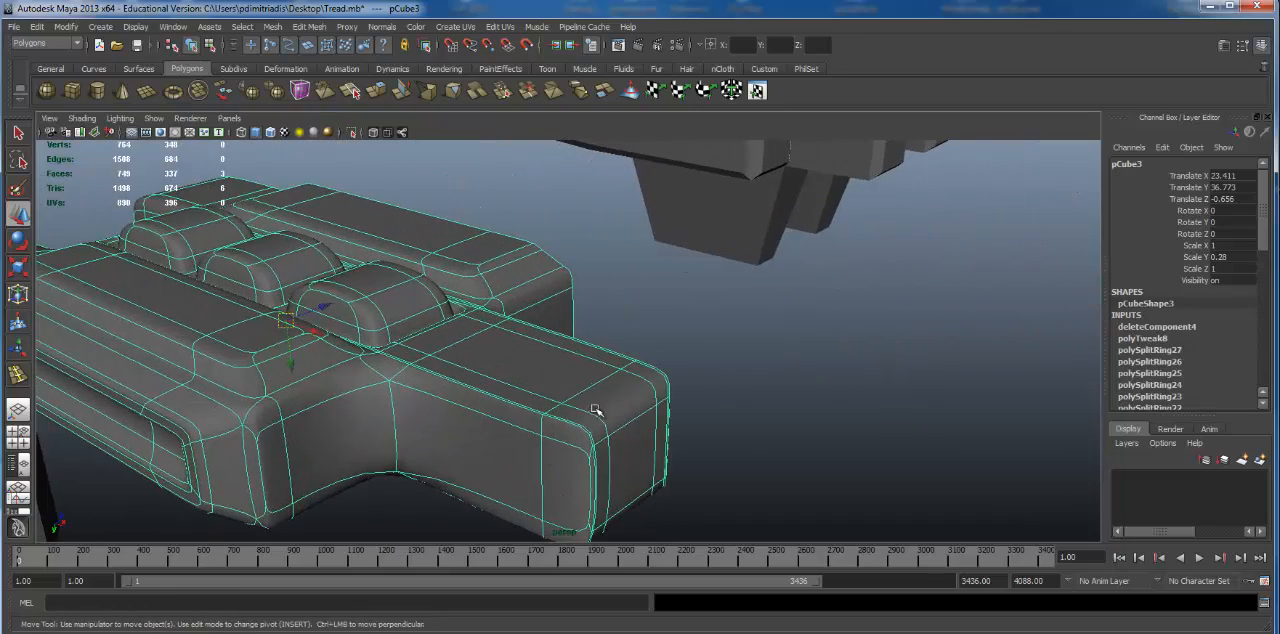
left_click_drag(786, 422, 626, 354, "alt")
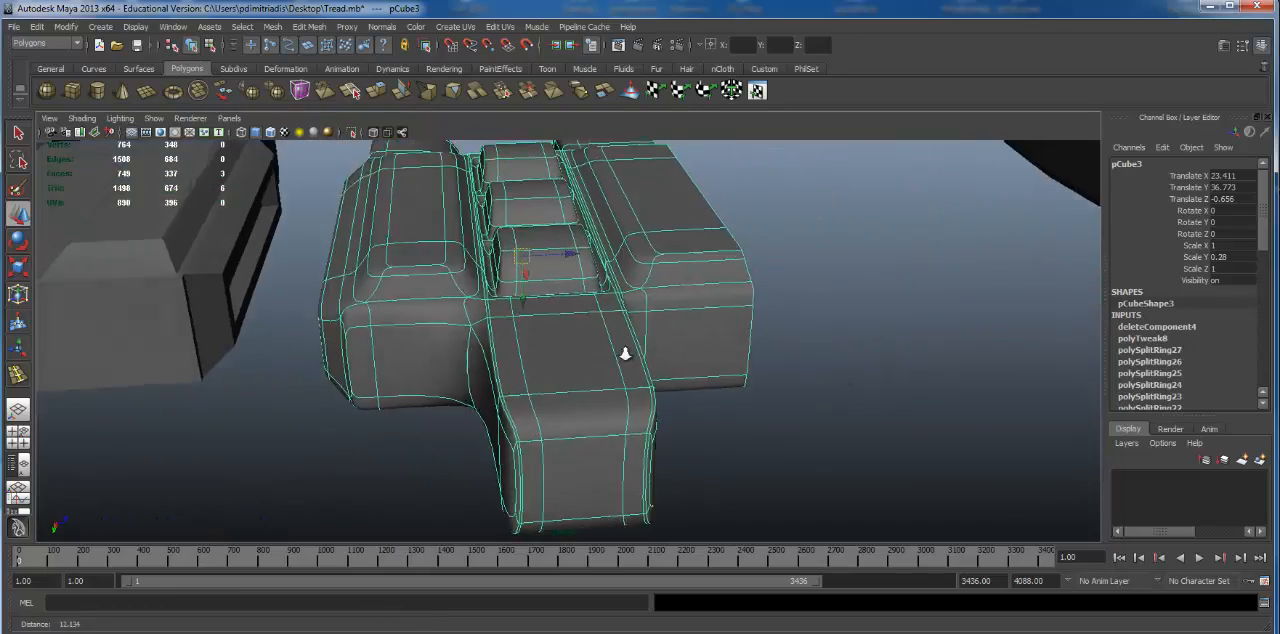
right_click_drag(626, 354, 520, 330, "alt")
middle_click_drag(640, 330, 400, 350, "alt")
left_click_drag(560, 340, 530, 355, "alt")
middle_click_drag(640, 345, 366, 380, "alt")
Step: Select the new link and turn off its smooth mesh preview to show the plain block shape
left_click(417, 358)
right_click_drag(510, 362, 690, 394, "alt")
middle_click_drag(350, 356, 528, 331, "alt")
key("1")
right_click_drag(562, 434, 634, 436, "alt")
middle_click_drag(612, 420, 803, 403, "alt")
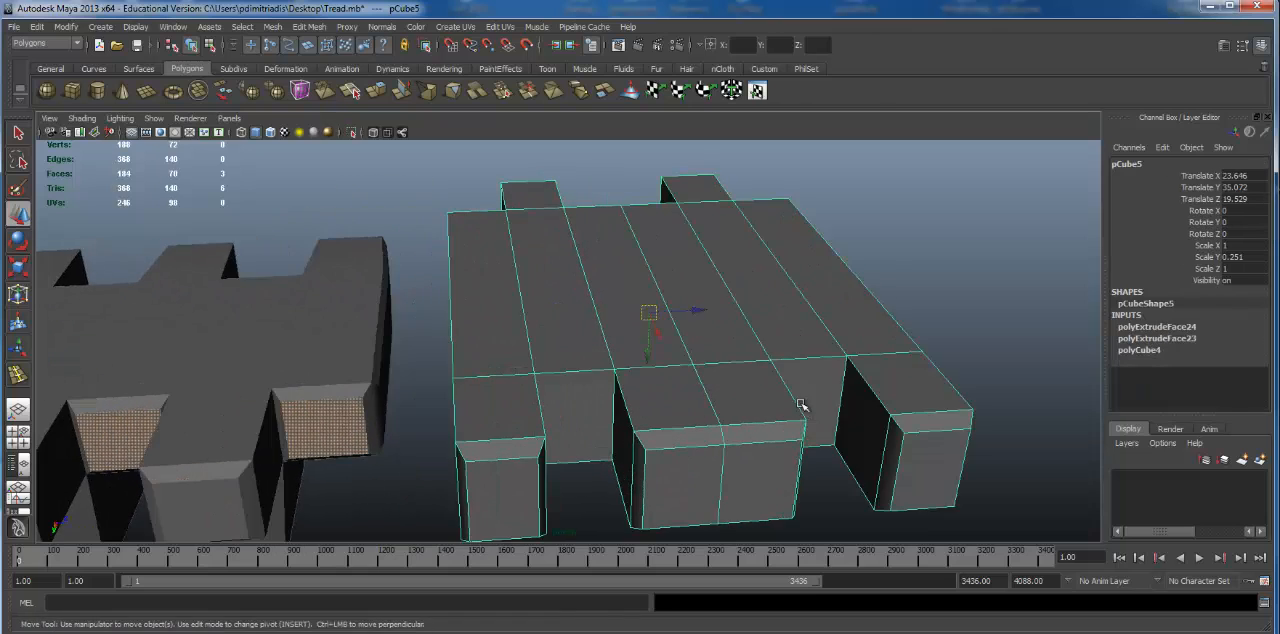
Step: Examine the bevelled fingers and outer side faces of the unsmoothed link from several angles
left_click_drag(400, 418, 530, 390, "alt")
middle_click_drag(500, 376, 525, 355, "alt")
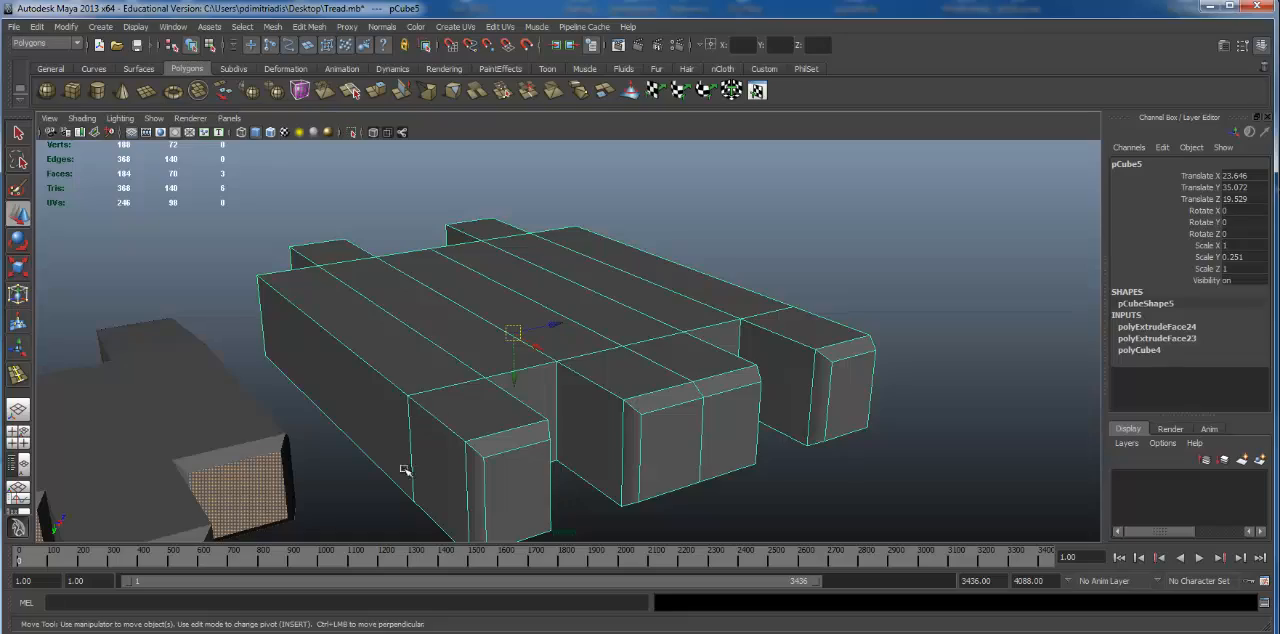
left_click_drag(458, 375, 400, 340, "alt")
right_click_drag(574, 383, 400, 388, "alt")
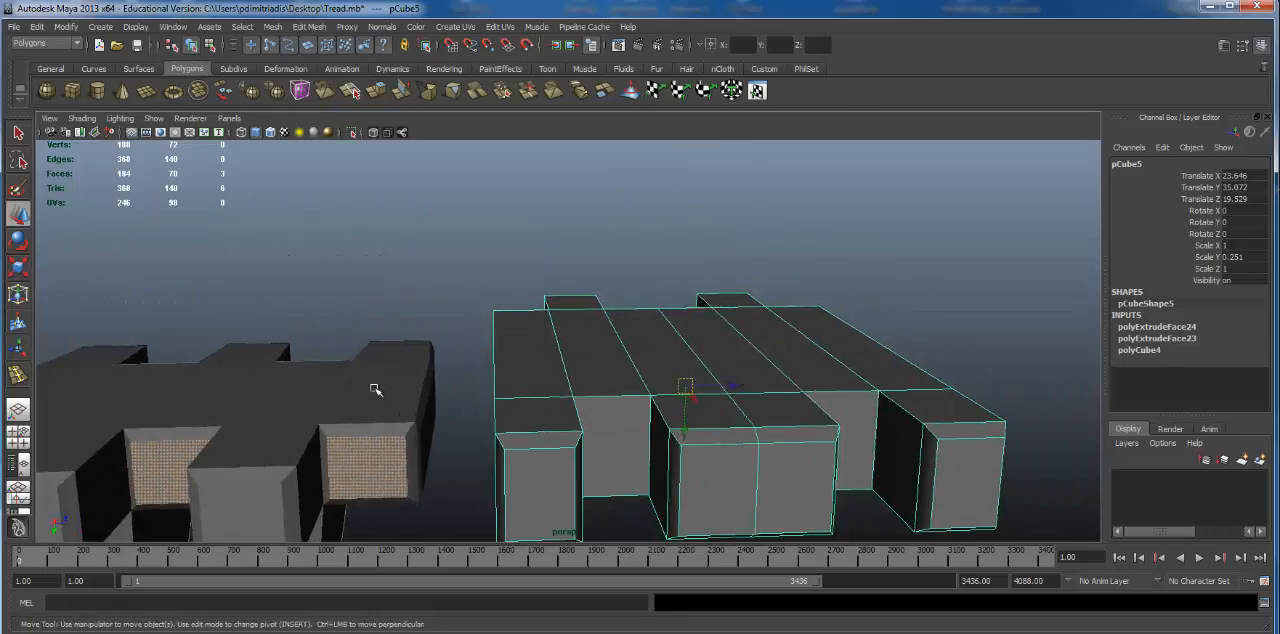
left_click_drag(374, 389, 445, 416, "alt")
left_click_drag(720, 388, 500, 385, "alt")
middle_click_drag(780, 350, 464, 350, "alt")
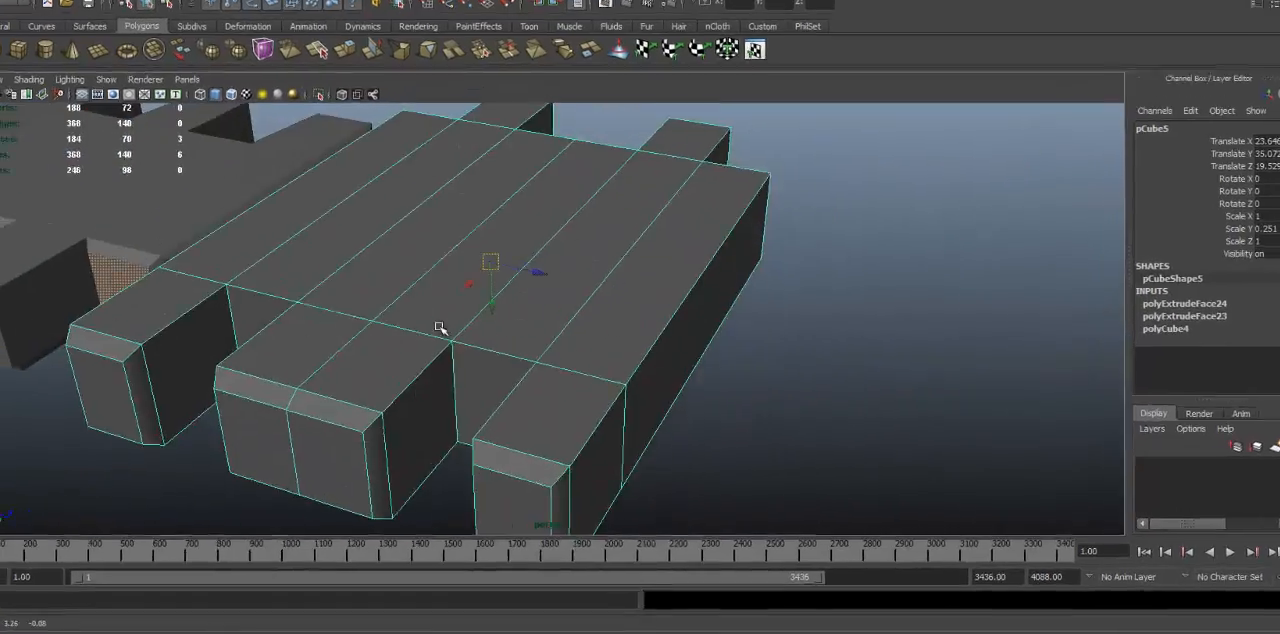
left_click_drag(880, 388, 745, 403, "alt")
middle_click_drag(736, 344, 580, 241, "alt")
right_click_drag(544, 327, 530, 346)
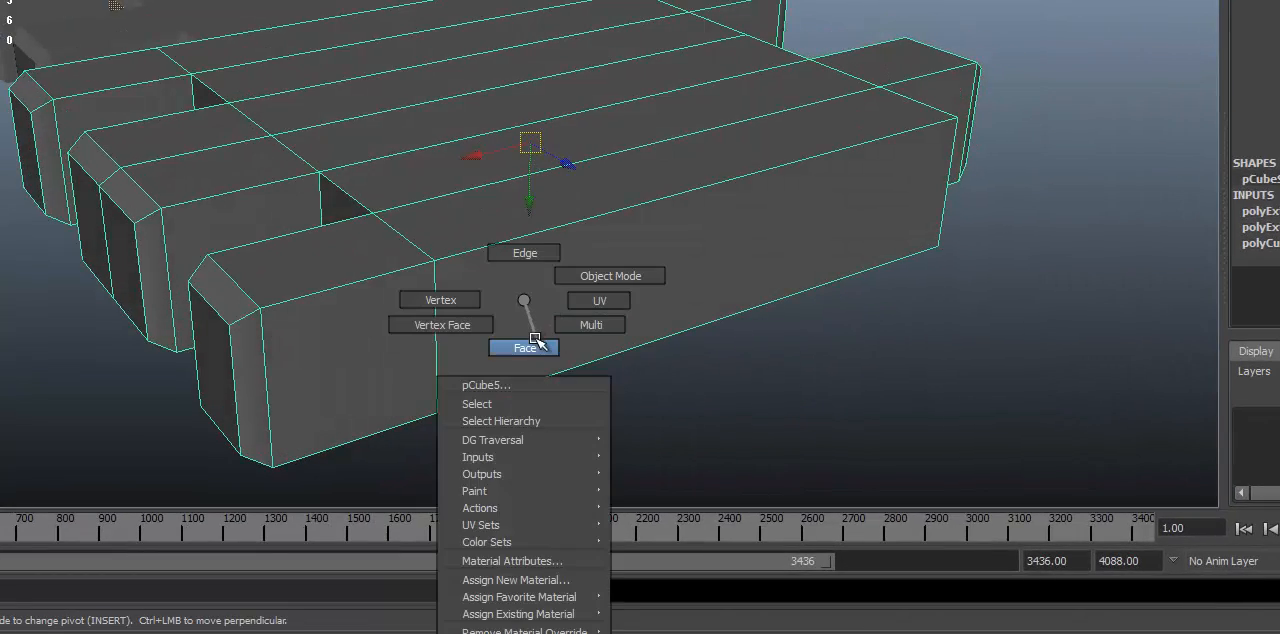
Step: Try extruding the outer side faces of the new link in face mode
left_click(420, 356)
left_click(709, 251, "shift")
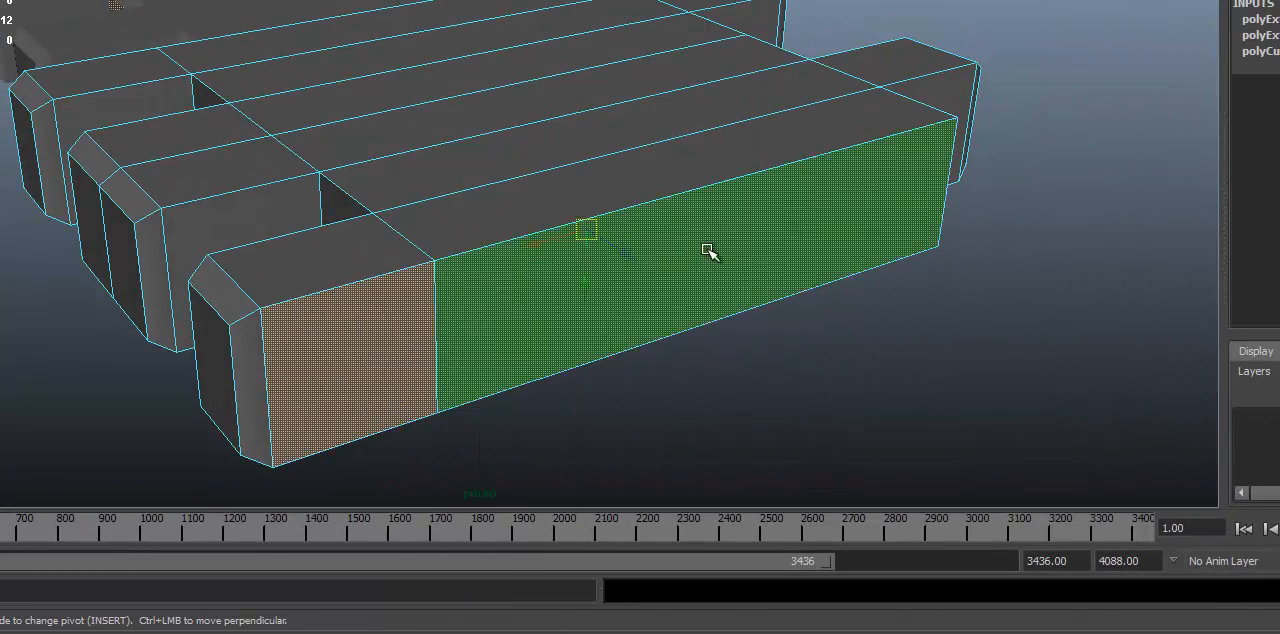
left_click_drag(709, 251, 663, 280, "alt")
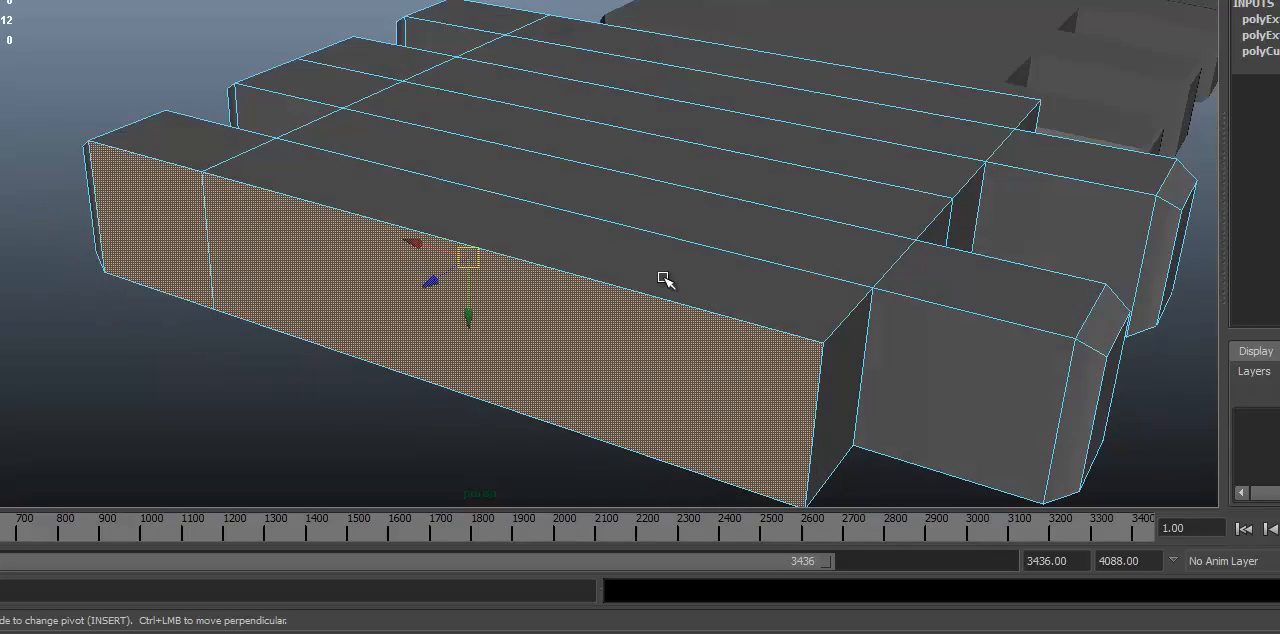
key("ctrl+e")
left_click_drag(586, 246, 382, 228, "alt")
left_click(479, 342)
Step: Return the side-extruded link to object mode, preview it smoothed, and inspect its side edges
key("F8")
left_click_drag(289, 288, 420, 256, "alt")
key("3")
left_click(874, 234)
left_click_drag(874, 234, 531, 249, "alt")
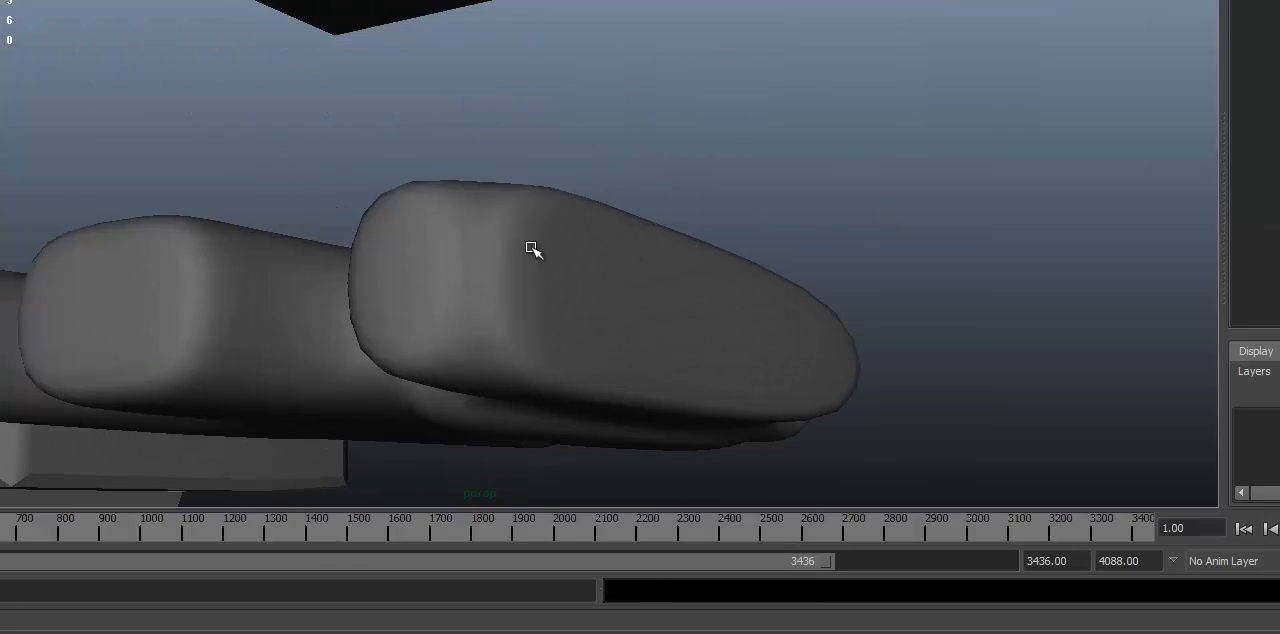
left_click_drag(630, 185, 656, 275, "alt")
left_click(630, 354)
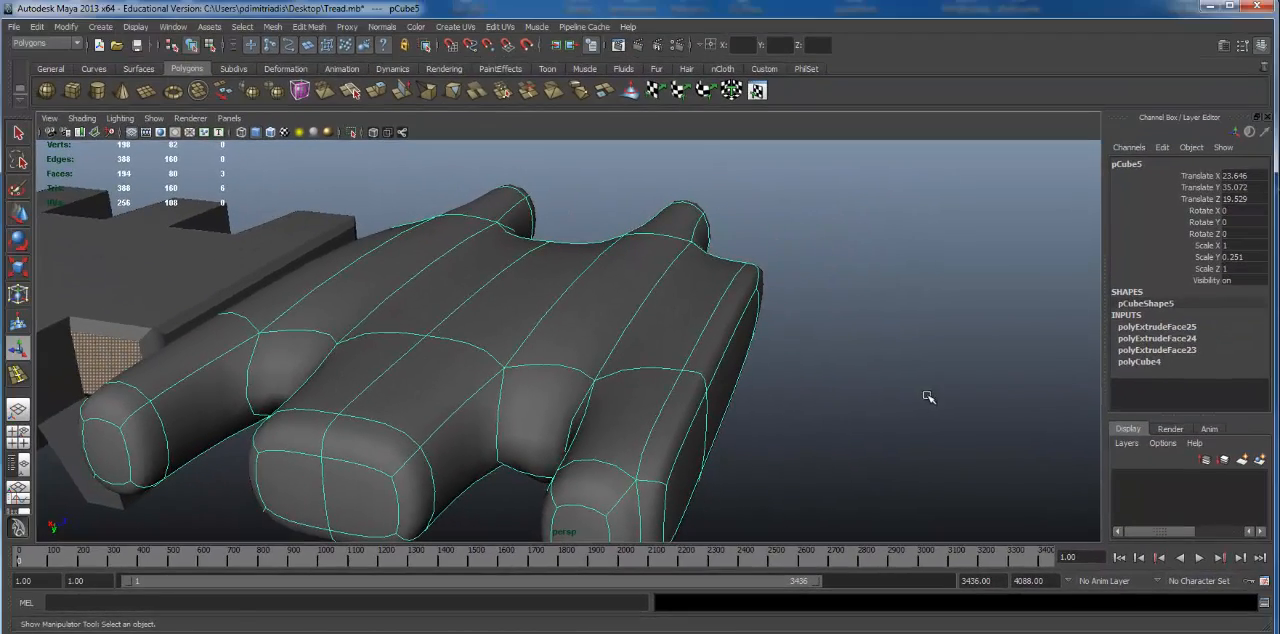
left_click_drag(866, 405, 929, 391, "alt")
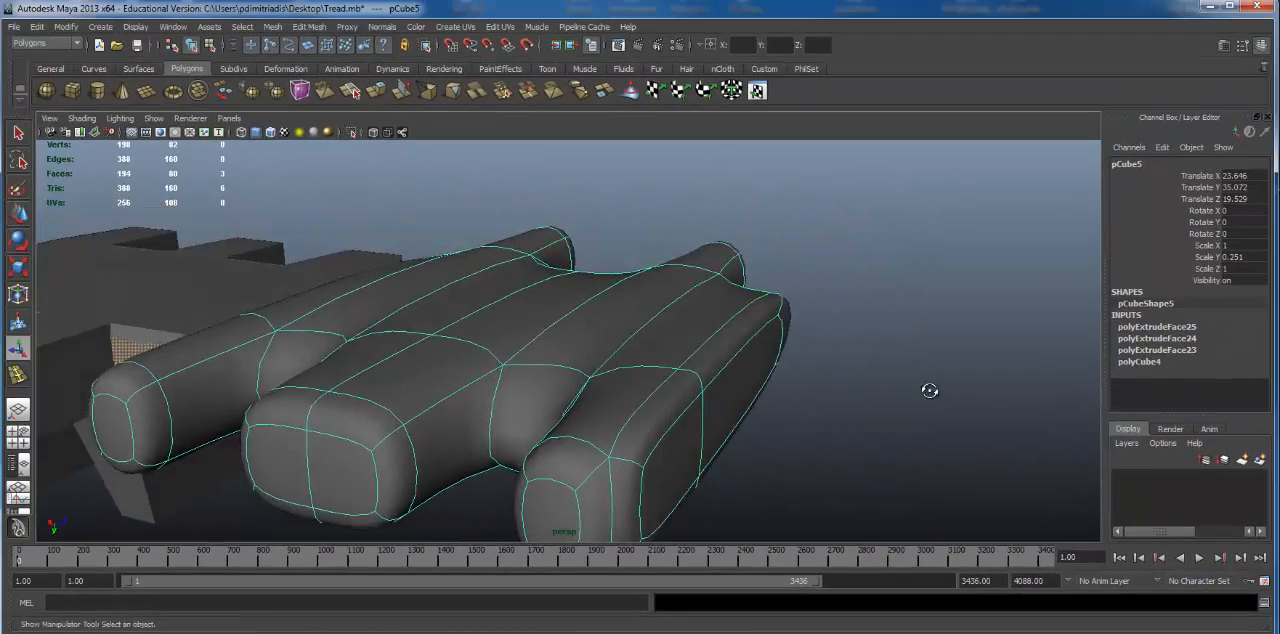
right_click_drag(929, 391, 706, 417, "alt")
left_click(706, 417)
left_click_drag(706, 417, 612, 412, "alt")
Step: Undo the side-face extrusion and show the link without smooth preview
key("ctrl+z")
key("ctrl+z")
key("ctrl+z")
key("ctrl+z")
key("ctrl+z")
key("ctrl+z")
key("ctrl+z")
key("1")
left_click_drag(471, 380, 662, 318, "alt")
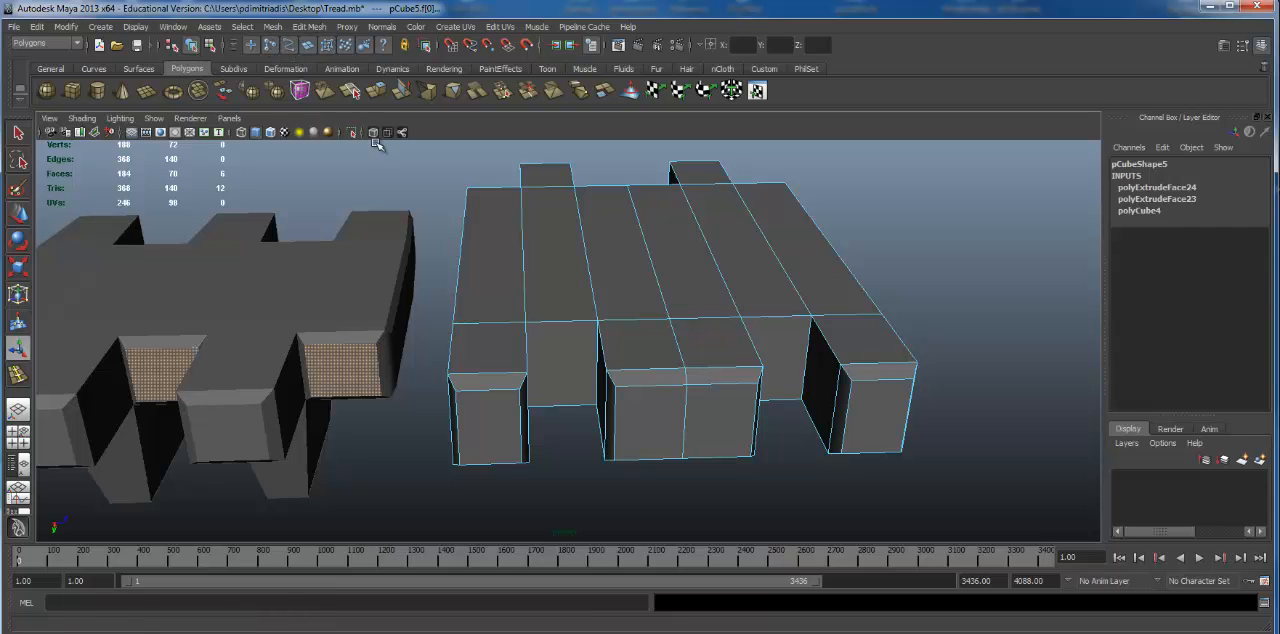
Step: Insert two lengthwise edge loops on the first outer finger, one close to each of its side edges
key("y")
right_click_drag(433, 376, 654, 386, "alt")
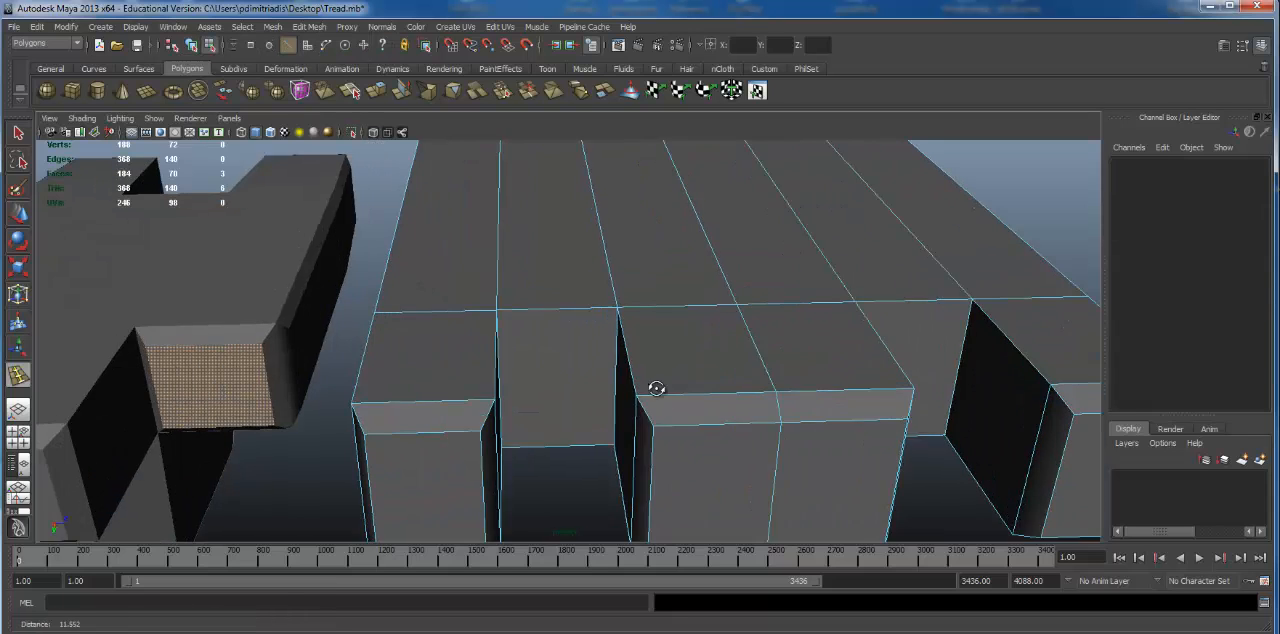
left_click_drag(654, 386, 688, 392, "alt")
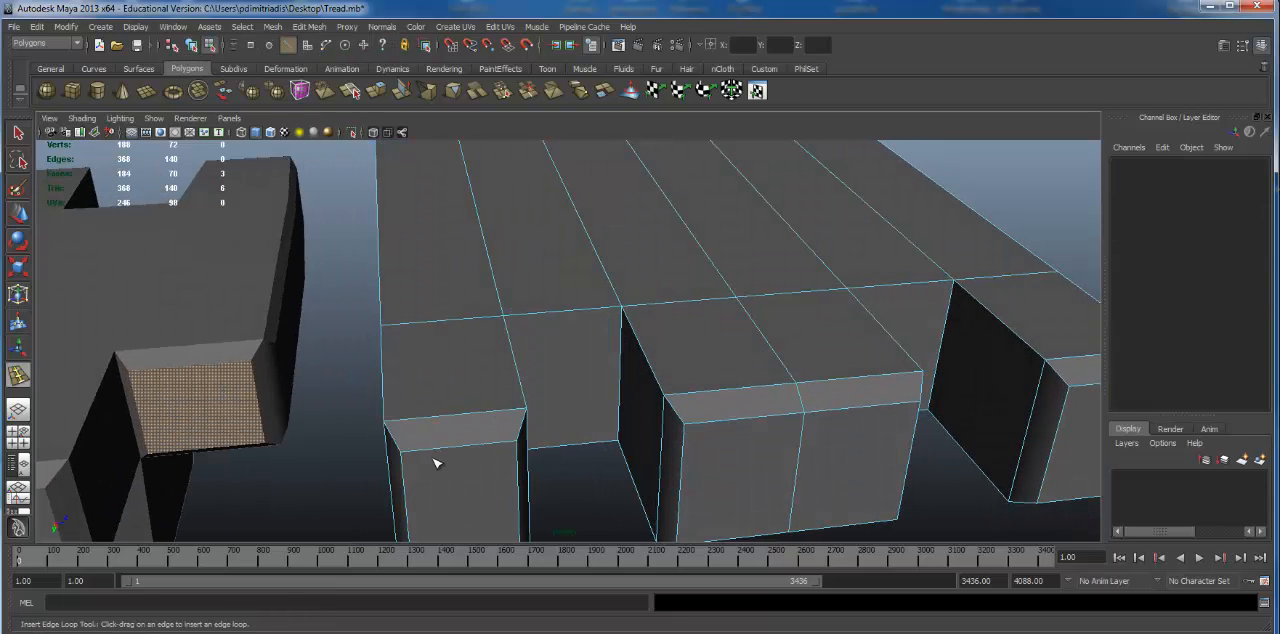
left_click(391, 426)
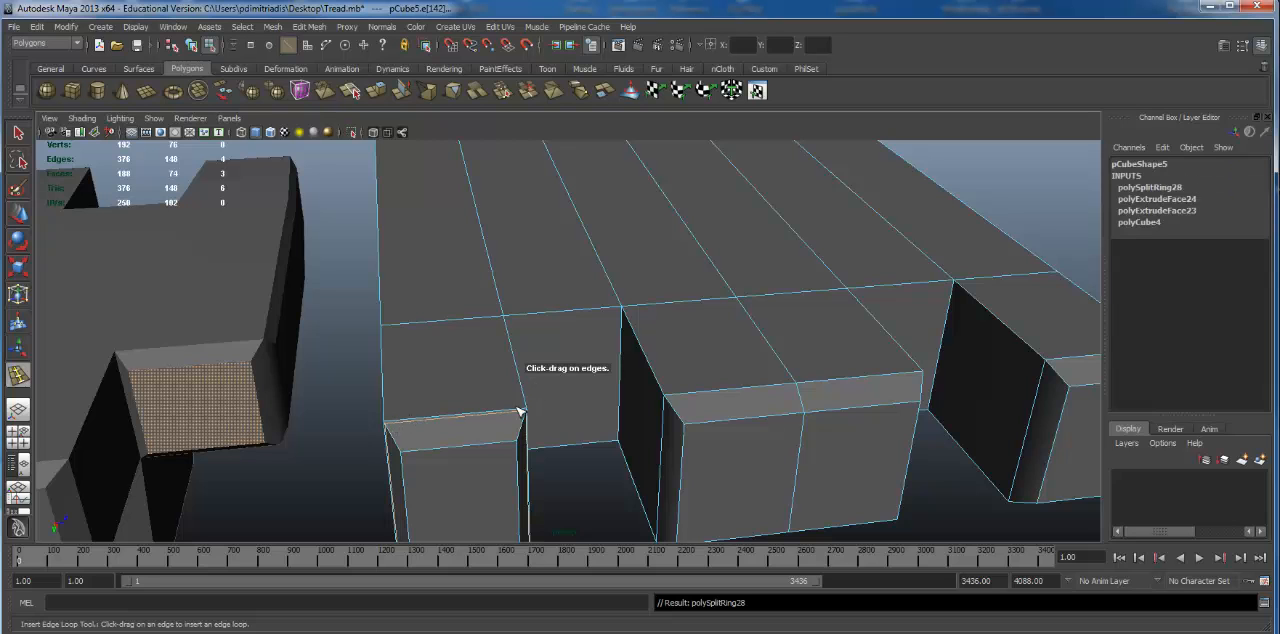
key("ctrl+z")
left_click(408, 454)
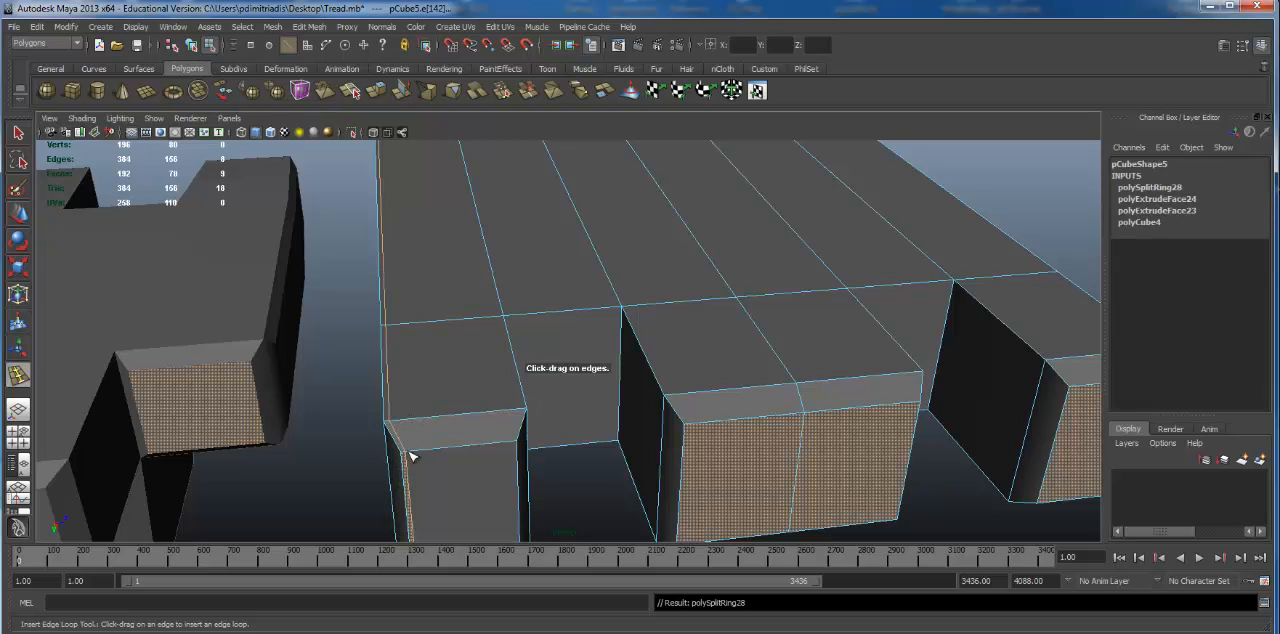
right_click_drag(566, 413, 526, 394, "alt")
middle_click_drag(526, 394, 503, 401, "alt")
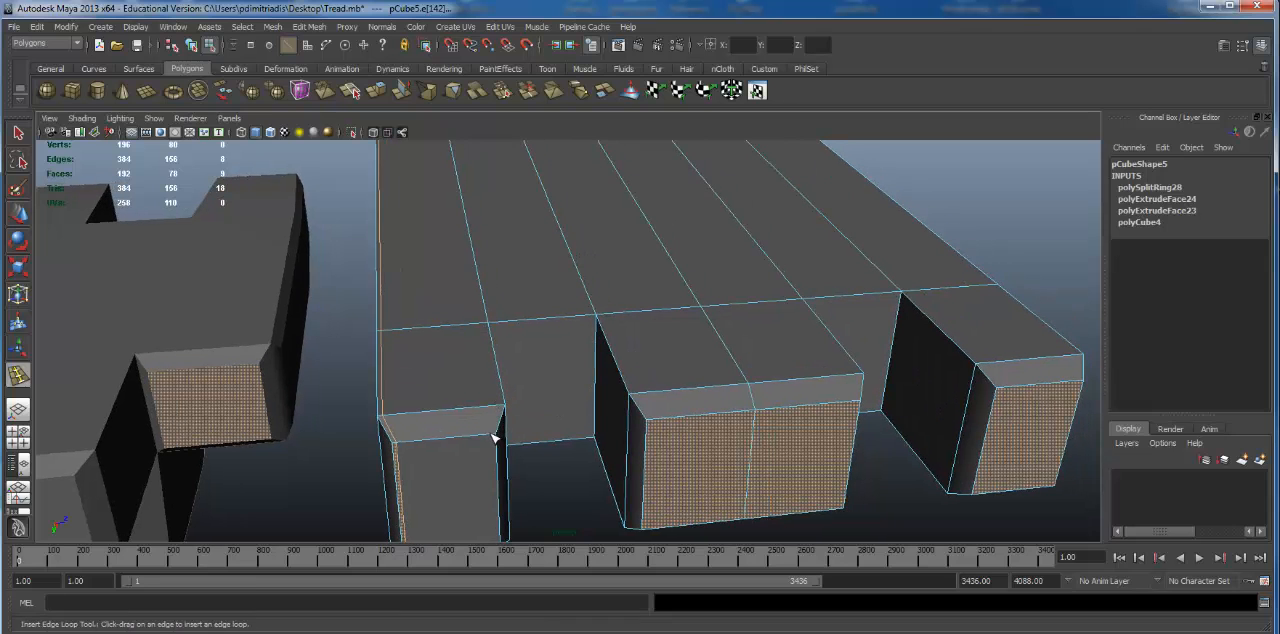
left_click_drag(493, 437, 437, 385, "alt")
left_click_drag(437, 383, 460, 398, "alt")
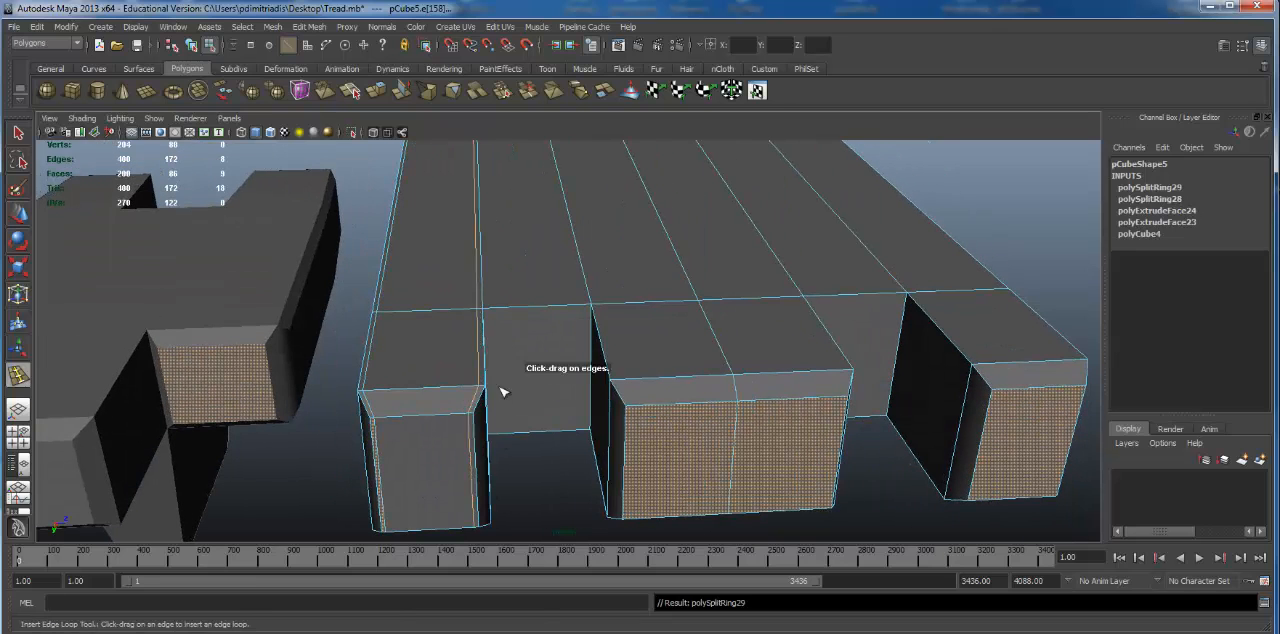
Step: Insert a lengthwise edge loop beside the centre finger's near side edge and adjust its position with the Move tool
middle_click_drag(690, 394, 625, 388, "alt")
scroll(625, 388, "up", 3)
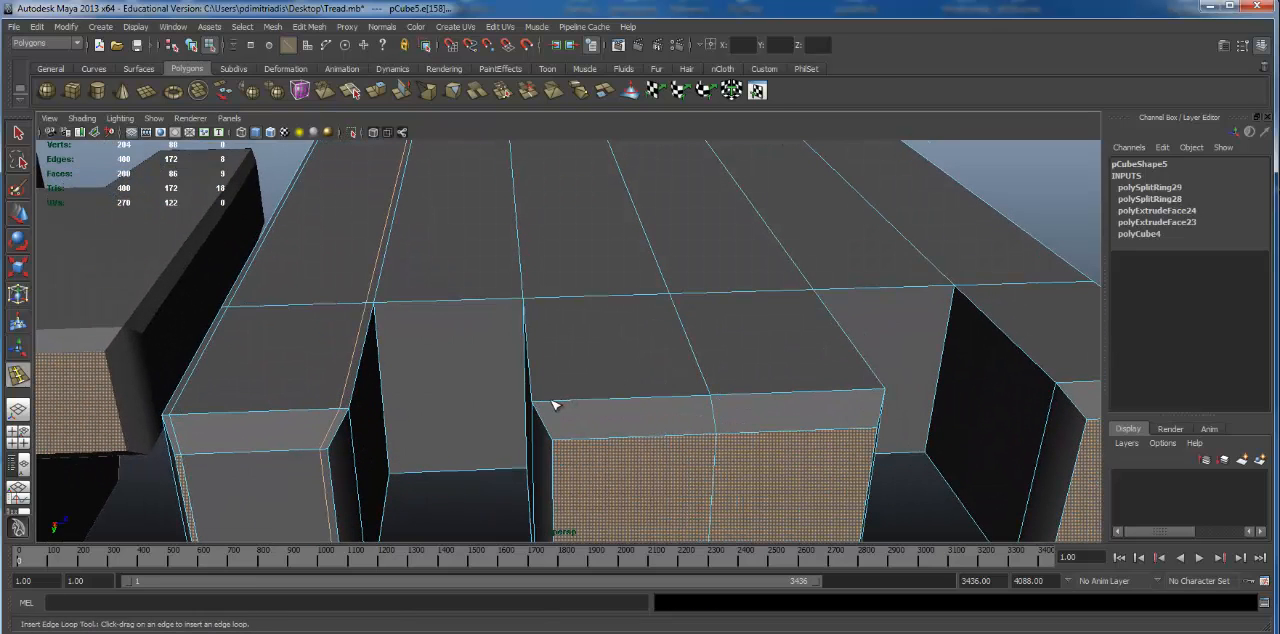
left_click_drag(575, 407, 594, 394)
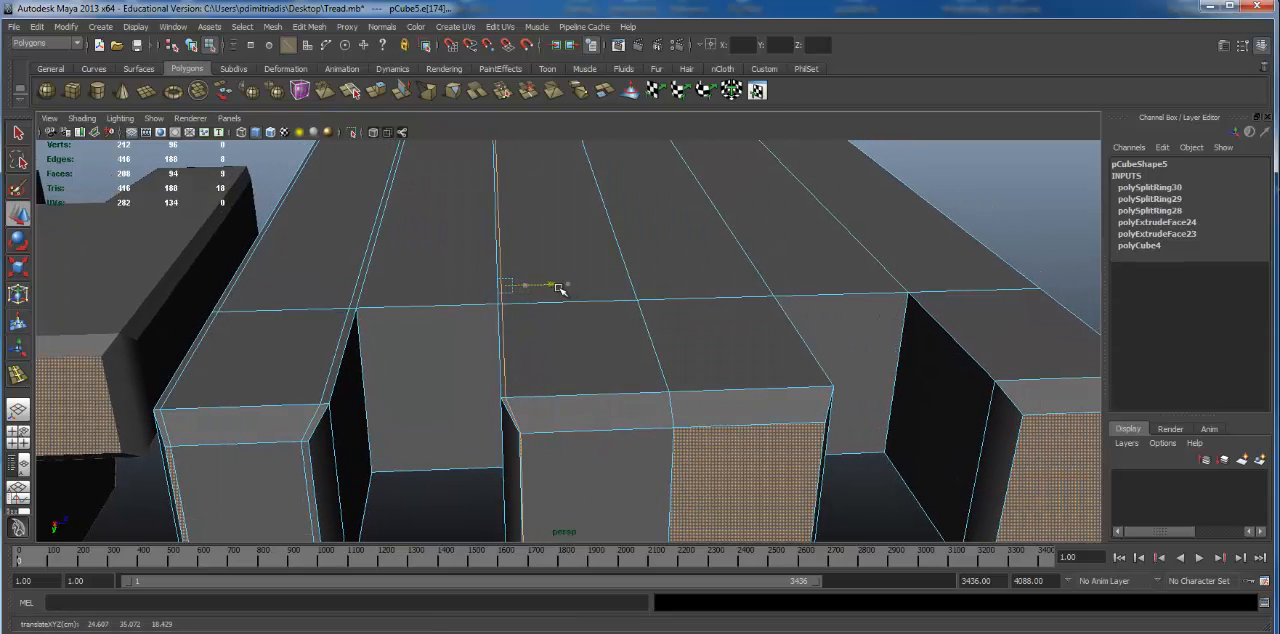
left_click_drag(631, 319, 580, 326, "alt")
middle_click_drag(580, 326, 540, 272, "alt")
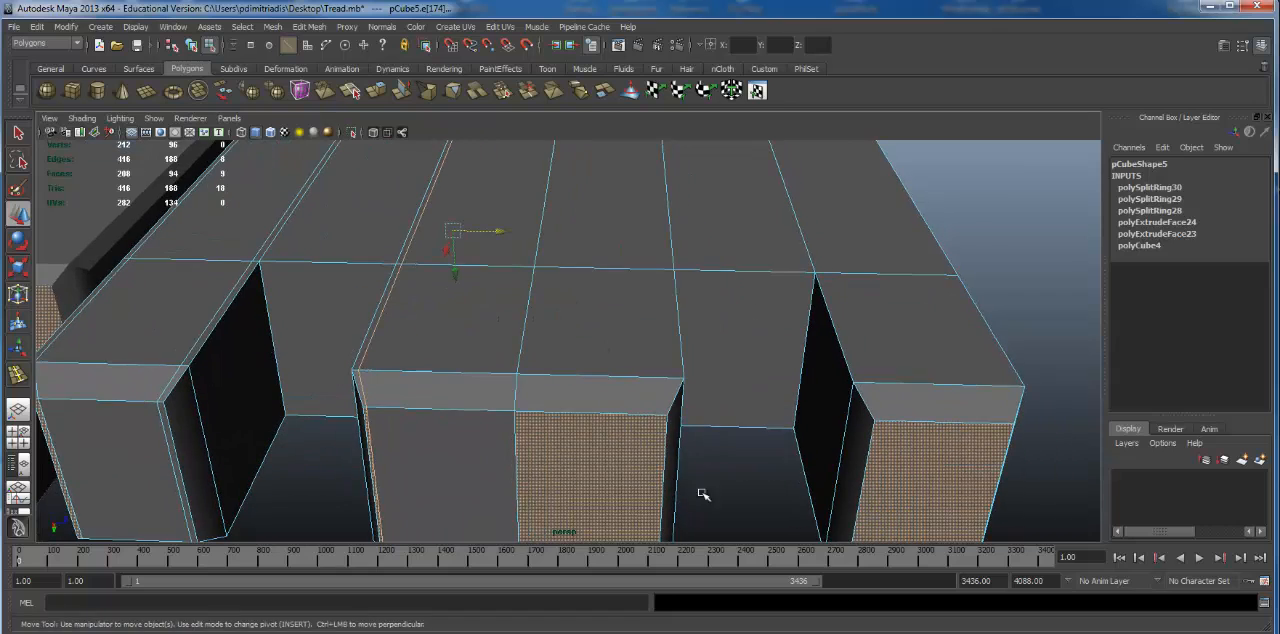
Step: Insert a matching lengthwise edge loop close to the opposite side edge of the centre finger
left_click_drag(699, 422, 430, 389, "alt")
left_click_drag(557, 379, 621, 360, "alt")
key("alt+space")
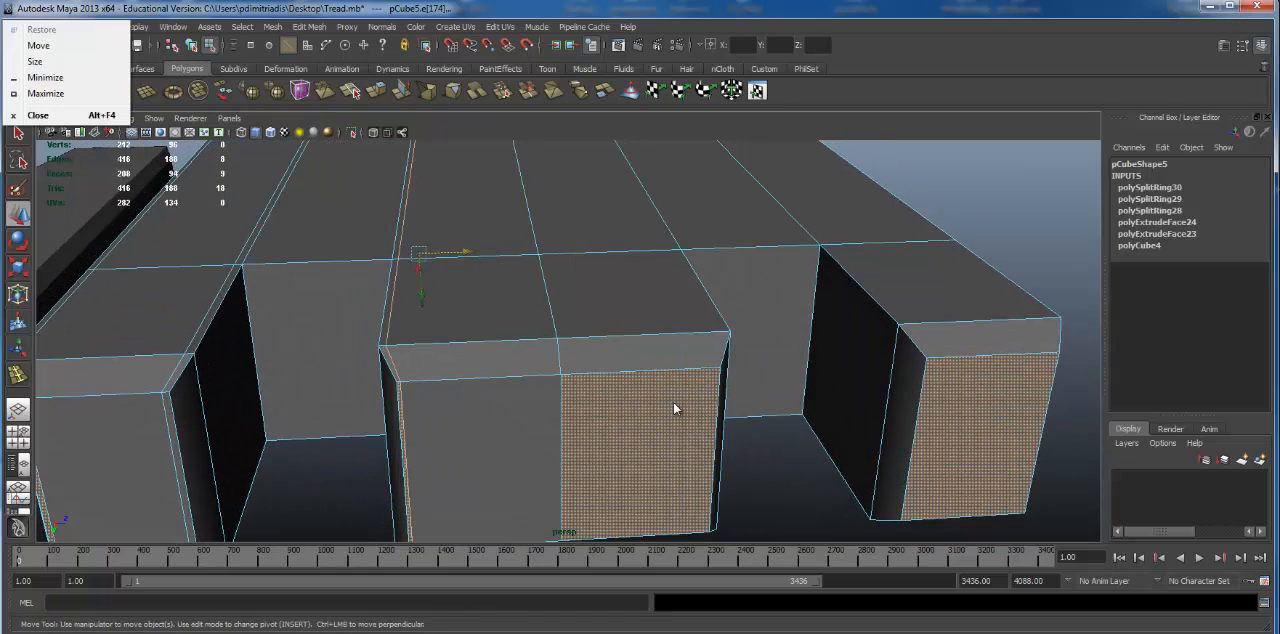
left_click_drag(703, 375, 607, 362, "alt")
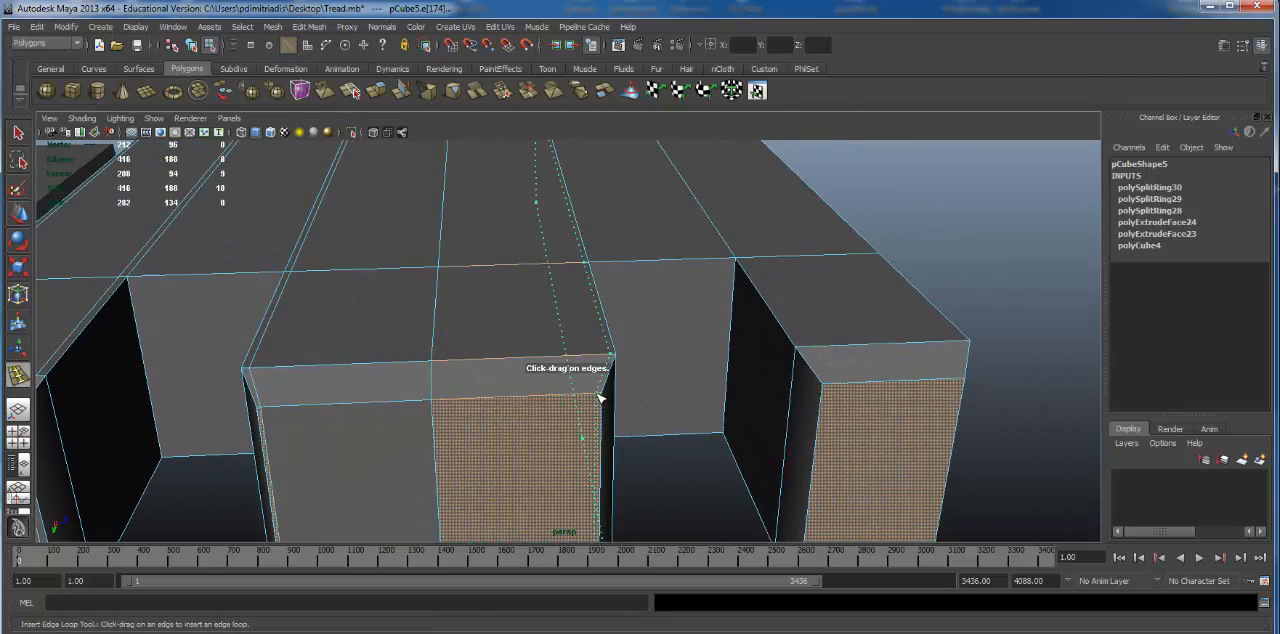
Step: Insert lengthwise edge loops close to both side edges of the remaining outer finger
right_click_drag(683, 412, 471, 406, "alt")
middle_click_drag(471, 406, 362, 428, "alt")
right_click_drag(362, 428, 680, 426, "alt")
left_click_drag(680, 426, 668, 440, "alt")
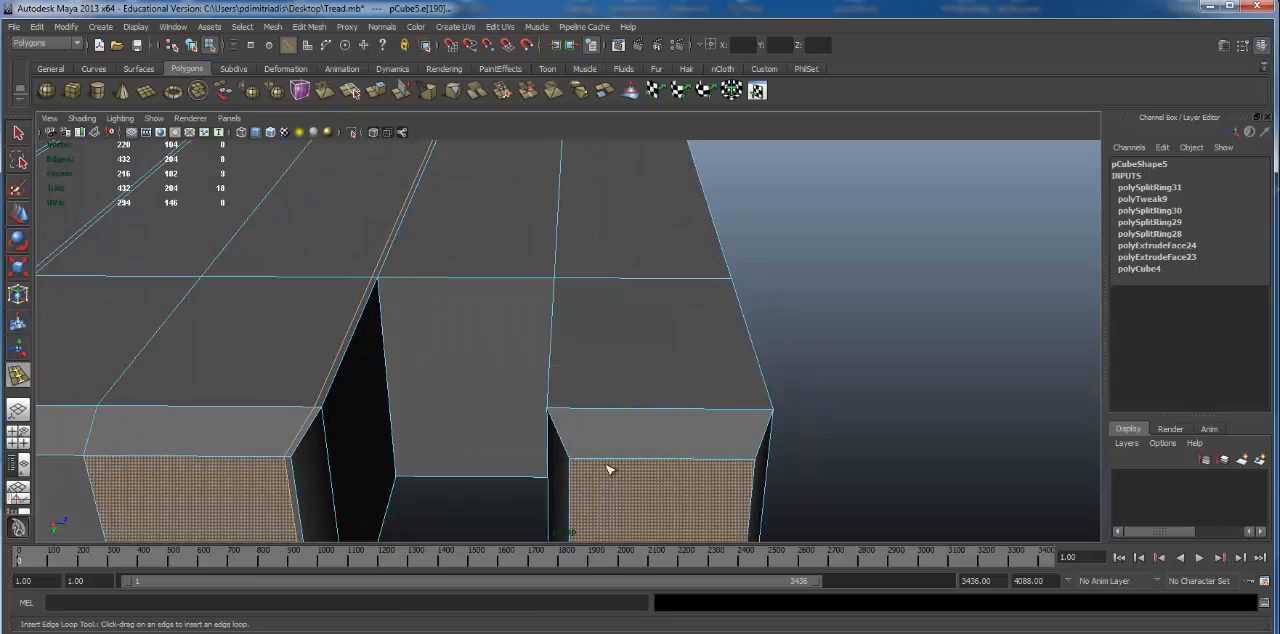
left_click(578, 466)
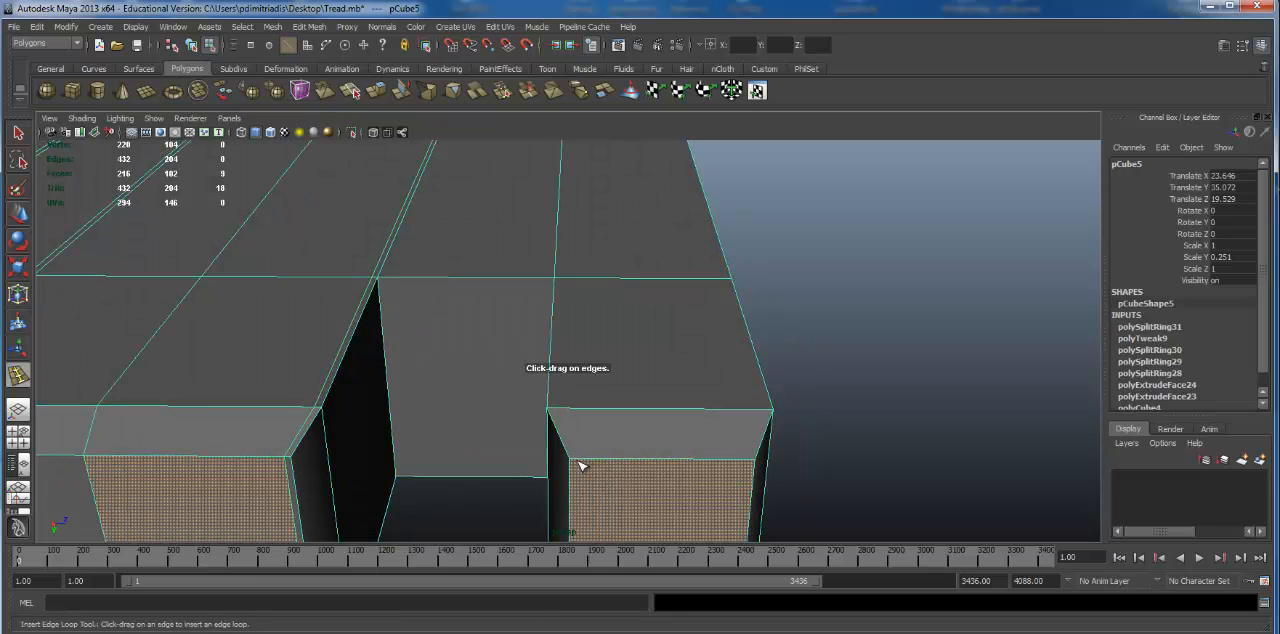
left_click_drag(578, 464, 579, 464)
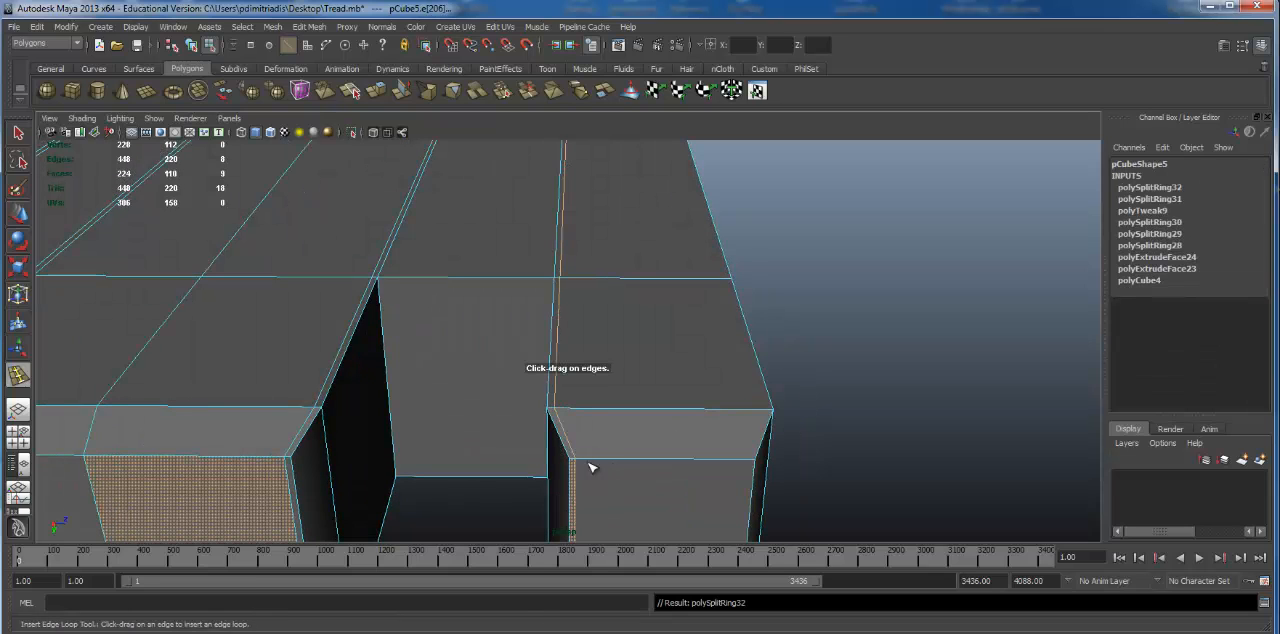
left_click(753, 463)
Step: Display the link with smooth mesh preview and inspect the tightened finger edges from several angles
right_click_drag(503, 437, 440, 405, "alt")
middle_click_drag(440, 405, 751, 389, "alt")
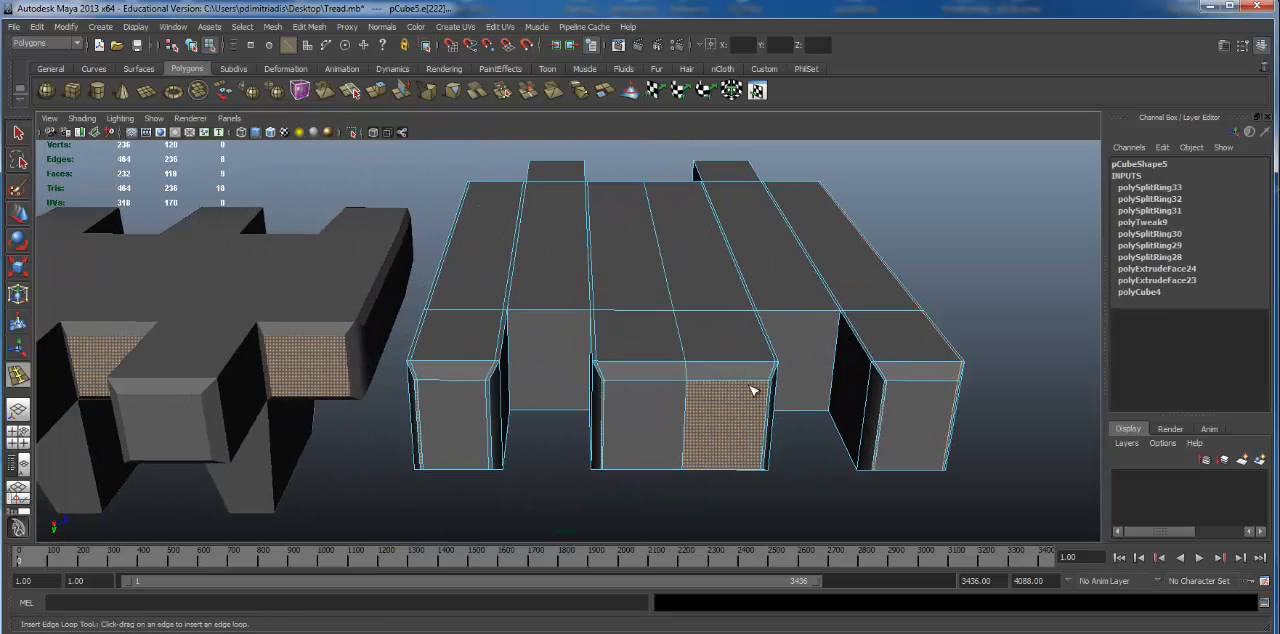
key("3")
left_click_drag(663, 447, 641, 443, "alt")
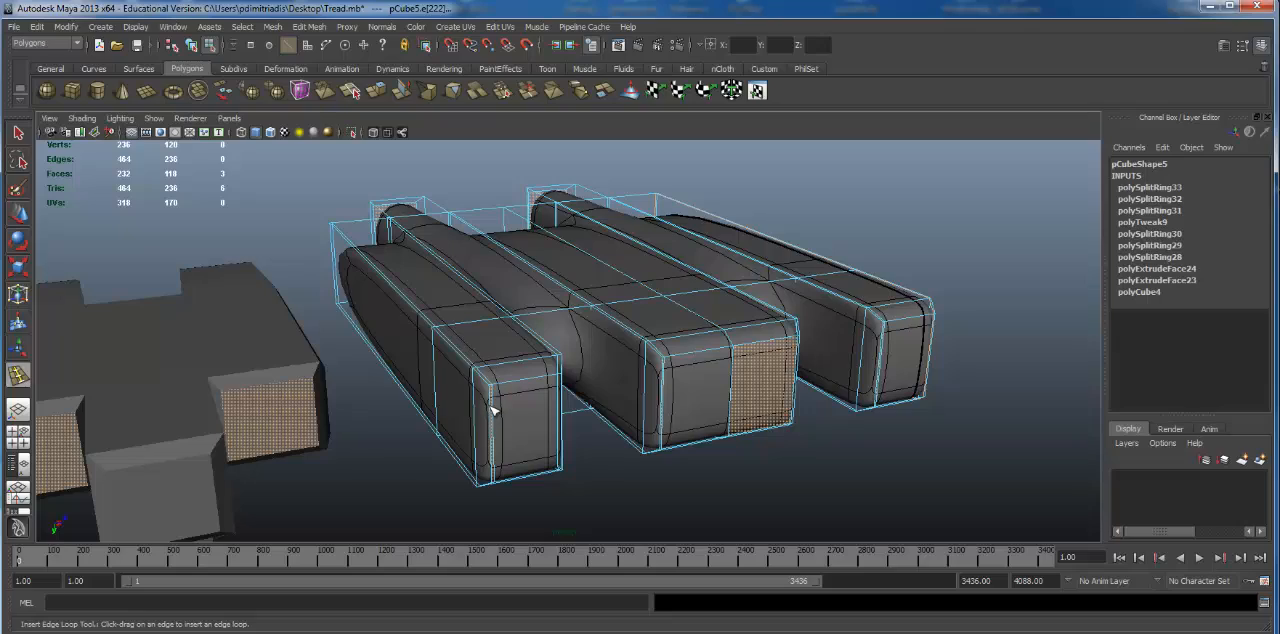
left_click_drag(891, 338, 620, 350, "alt")
middle_click_drag(620, 350, 876, 364, "alt")
right_click_drag(876, 364, 688, 327, "alt")
left_click_drag(688, 327, 880, 335, "alt")
right_click_drag(880, 335, 926, 328, "alt")
left_click_drag(928, 331, 632, 385, "alt")
Step: Show the link unsmoothed again and switch from the Insert Edge Loop tool to the Move tool
left_click_drag(427, 430, 372, 392, "alt")
left_click(306, 377)
key("w")
left_click(337, 400)
left_click(583, 366)
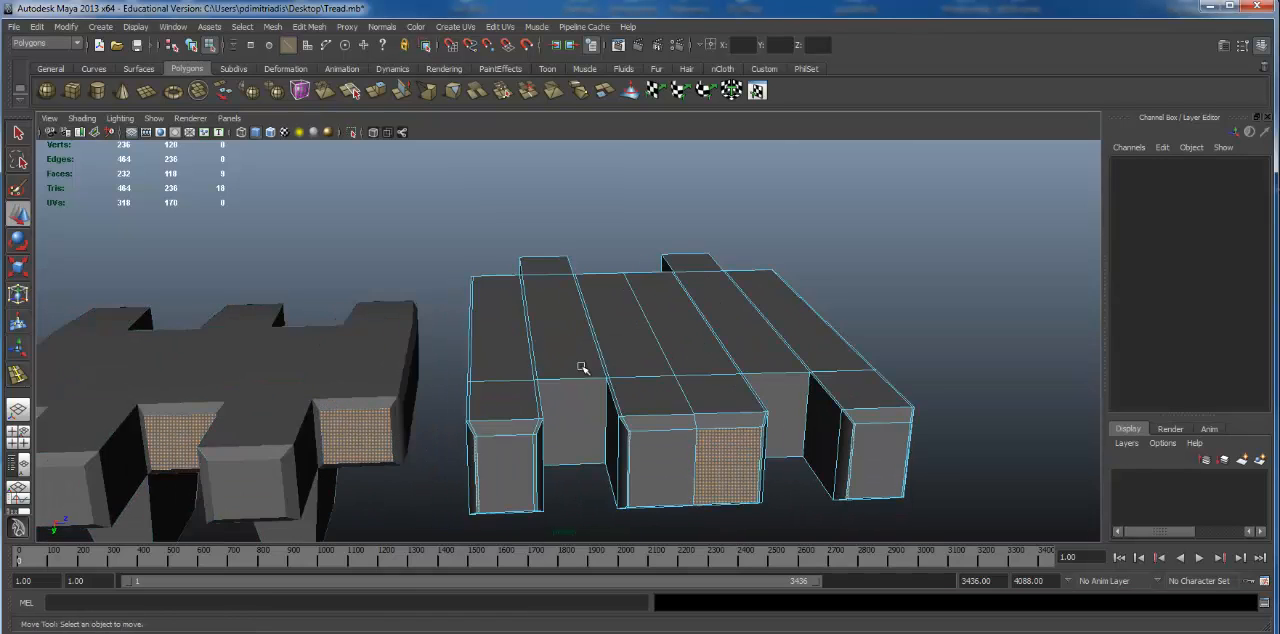
Step: Preview the link smoothed to examine the rounded gaps between its fingers, then return it to unsmoothed display
left_click_drag(583, 366, 551, 380, "alt")
key("3")
left_click_drag(596, 433, 580, 383, "alt")
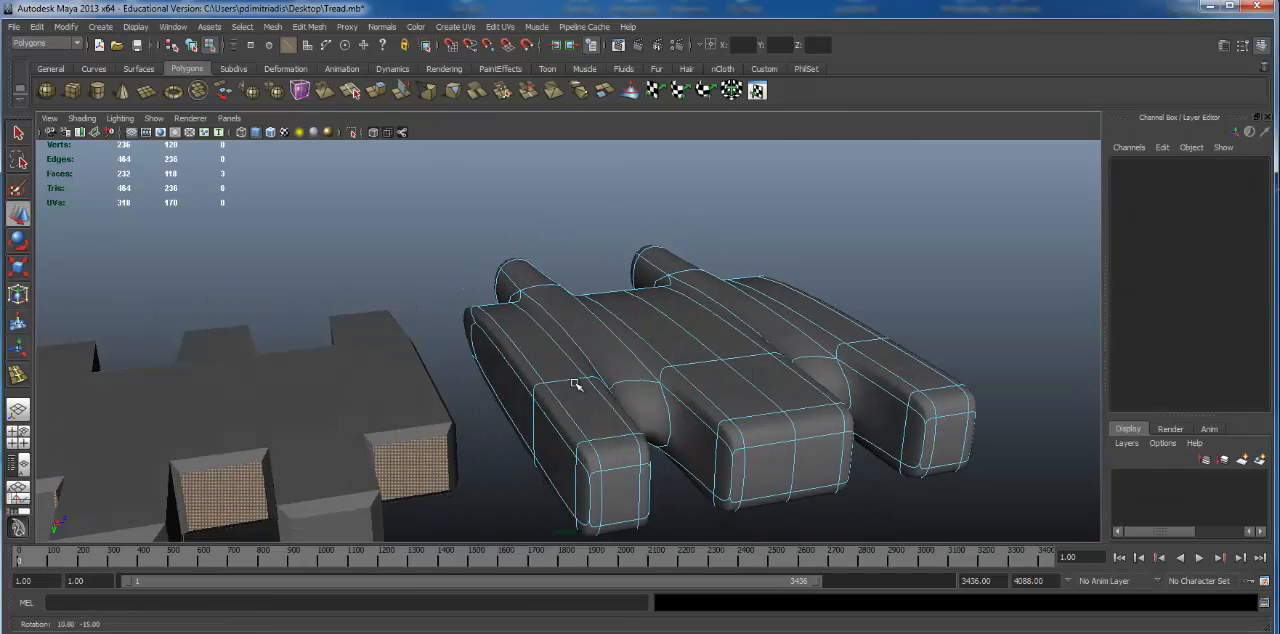
left_click_drag(538, 420, 641, 250, "alt")
left_click(801, 372)
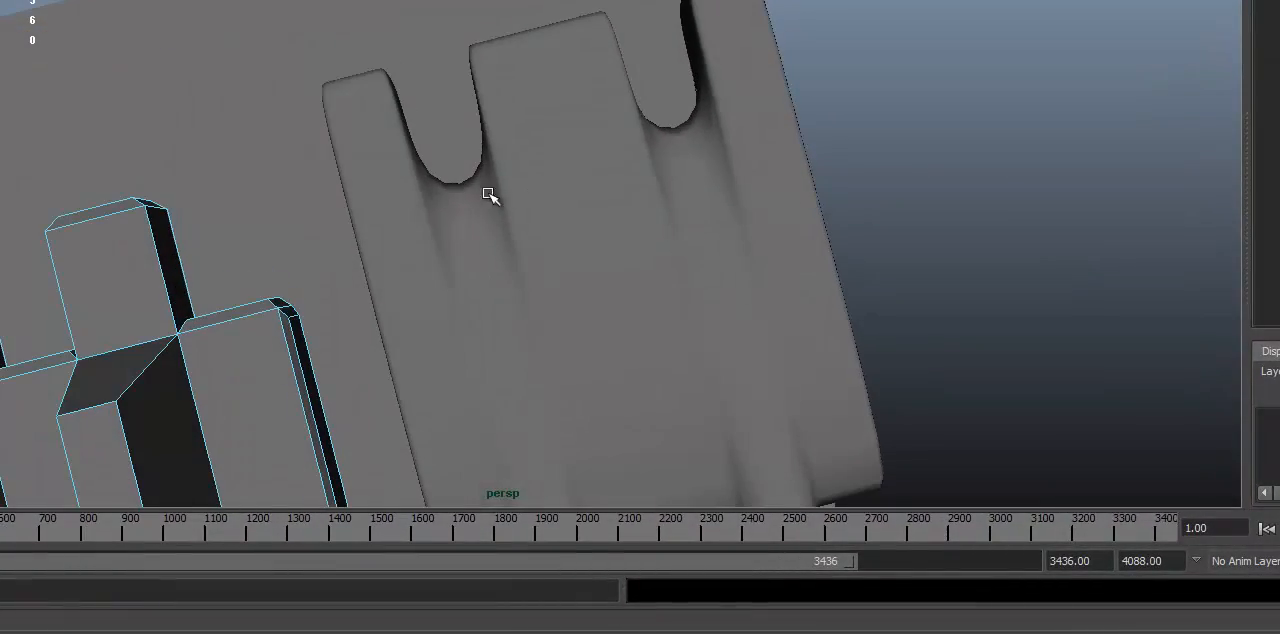
left_click_drag(457, 192, 610, 290, "alt")
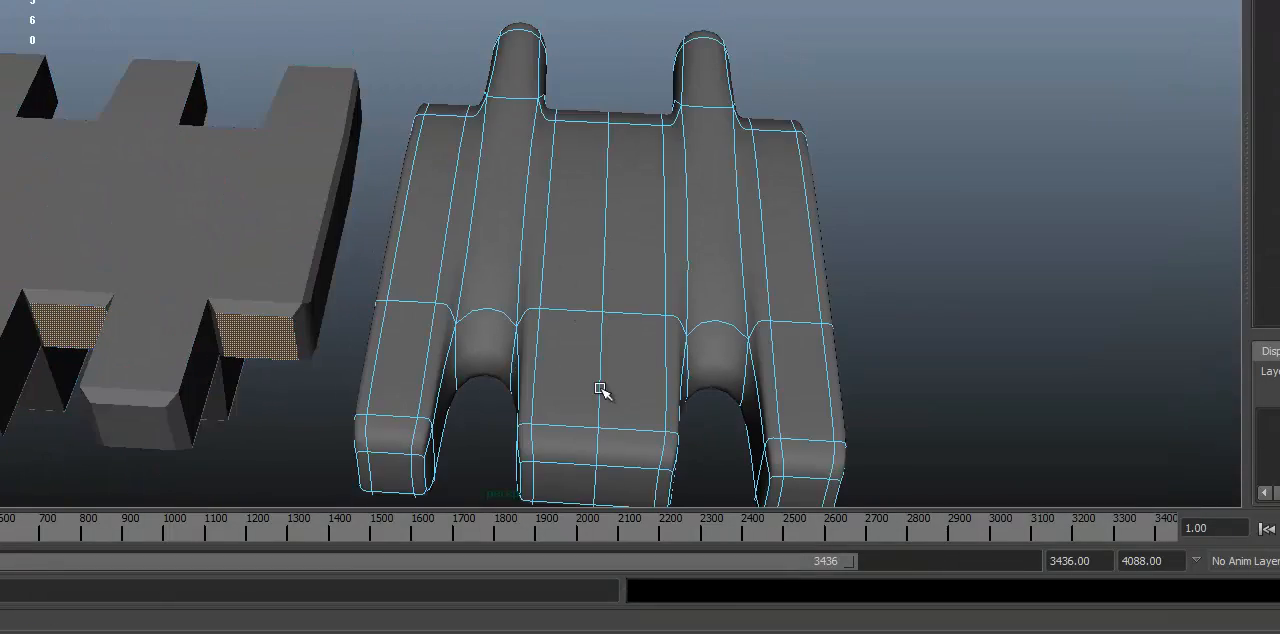
right_click_drag(603, 391, 920, 380, "alt")
middle_click_drag(920, 380, 754, 117, "alt")
left_click_drag(754, 117, 700, 214, "alt")
key("1")
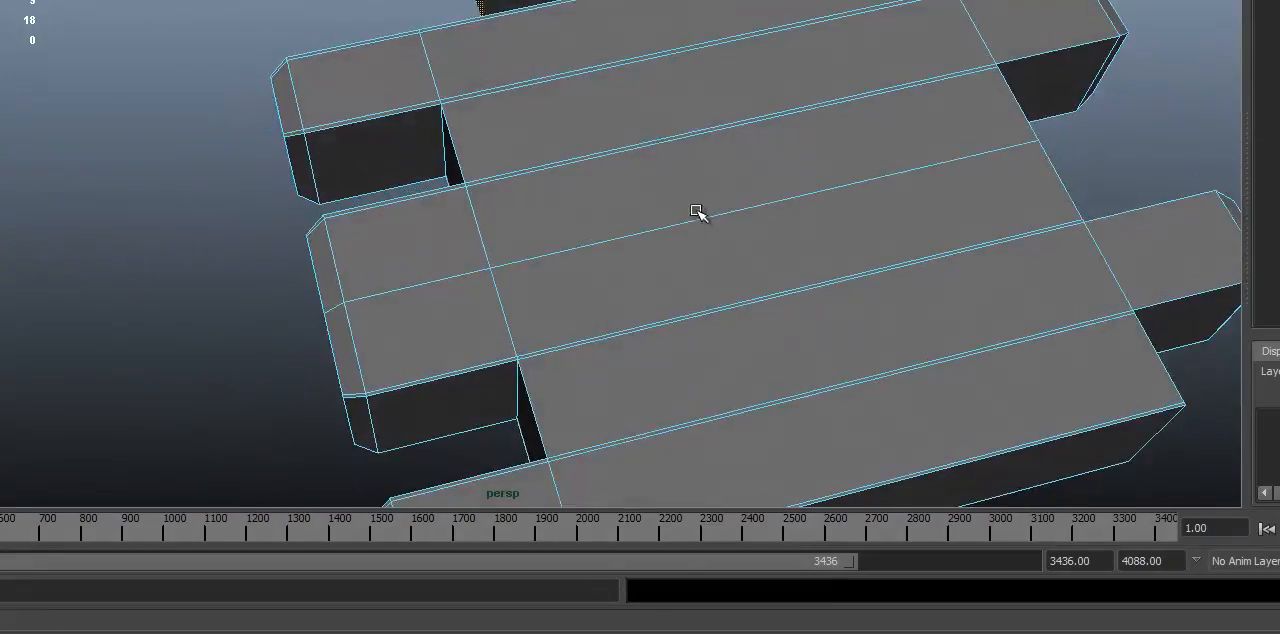
Step: Insert a crosswise edge loop on the link's body, just inside the inner ends of the gaps between its three fingers
middle_click_drag(700, 214, 663, 151, "alt")
left_click_drag(663, 151, 672, 251, "alt")
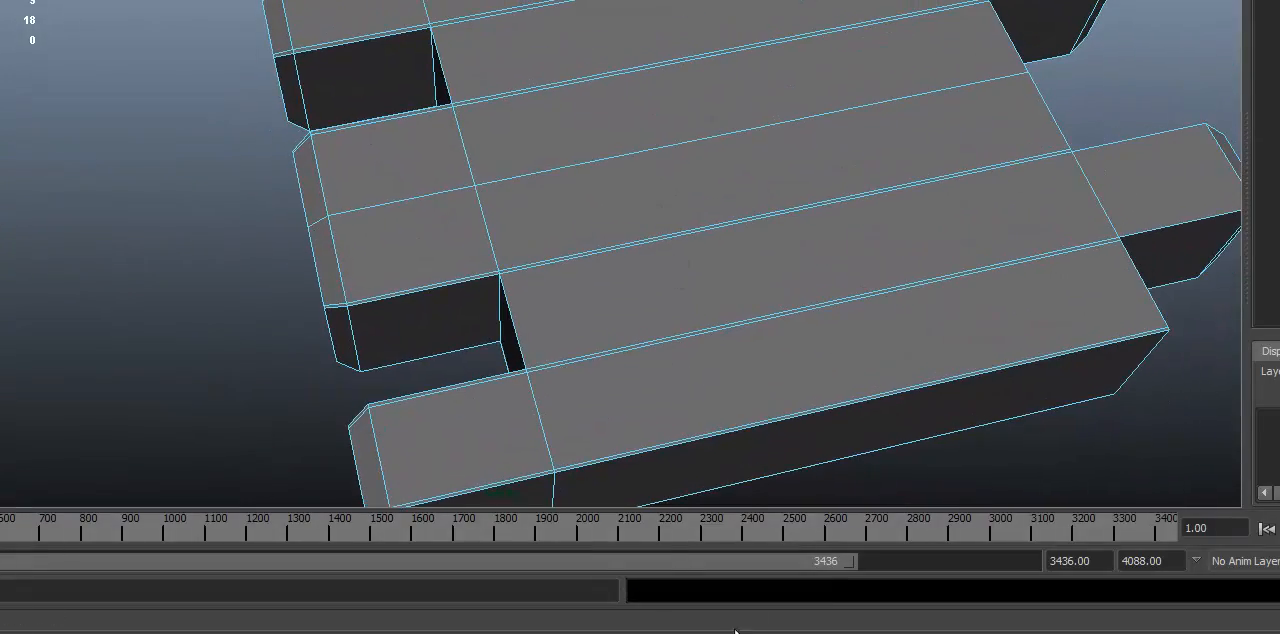
right_click_drag(772, 300, 565, 405, "alt")
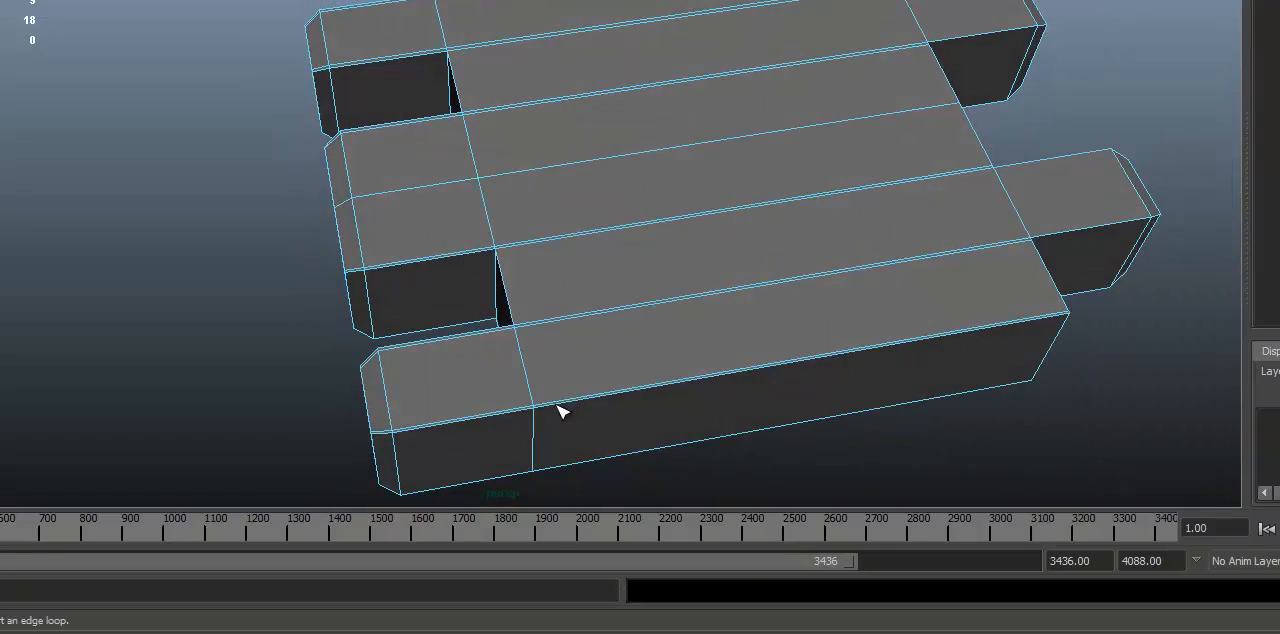
right_click_drag(722, 274, 671, 309, "alt")
left_click_drag(671, 309, 734, 289, "alt")
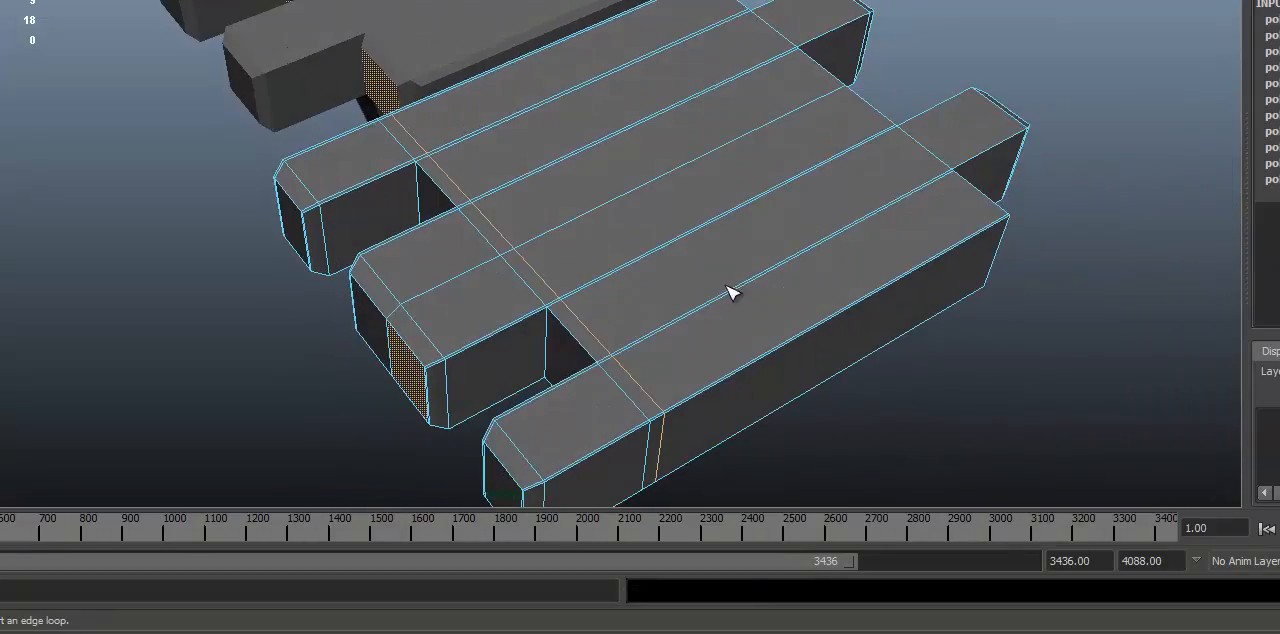
Step: Preview the link smoothed and examine how the new crosswise loop affects the gaps between the fingers
key("3")
left_click_drag(677, 337, 1034, 260, "alt")
right_click_drag(1034, 260, 1110, 290, "alt")
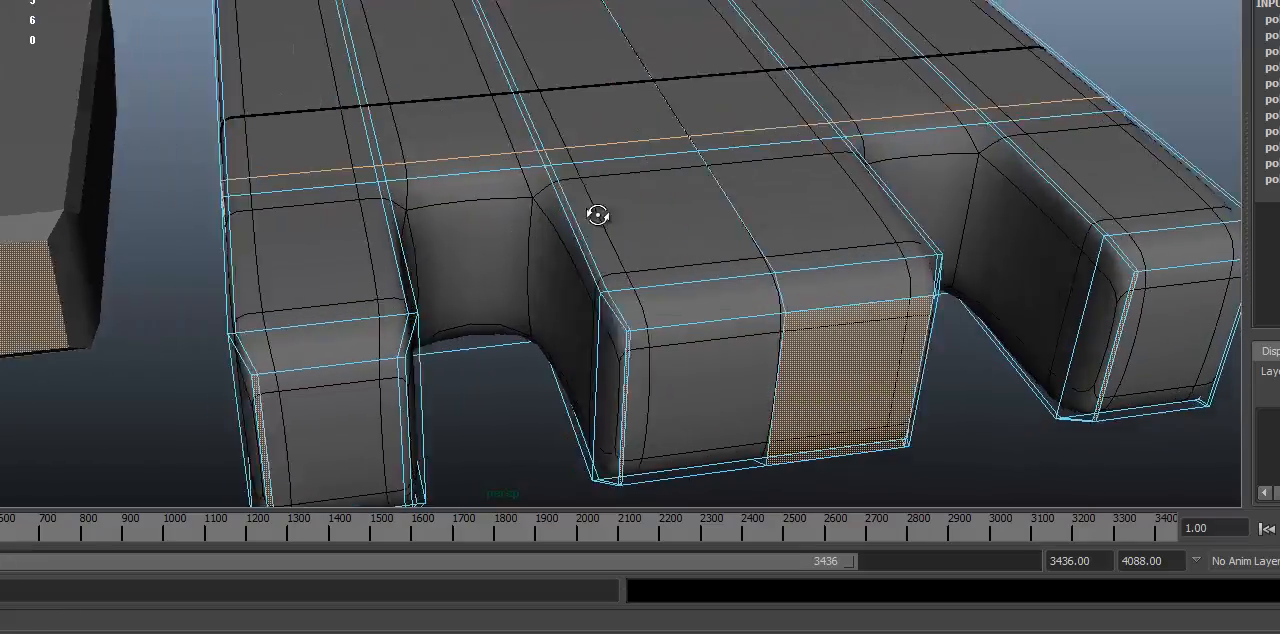
left_click_drag(597, 214, 870, 185, "alt")
middle_click_drag(651, 243, 640, 225, "alt")
left_click_drag(640, 225, 679, 305, "alt")
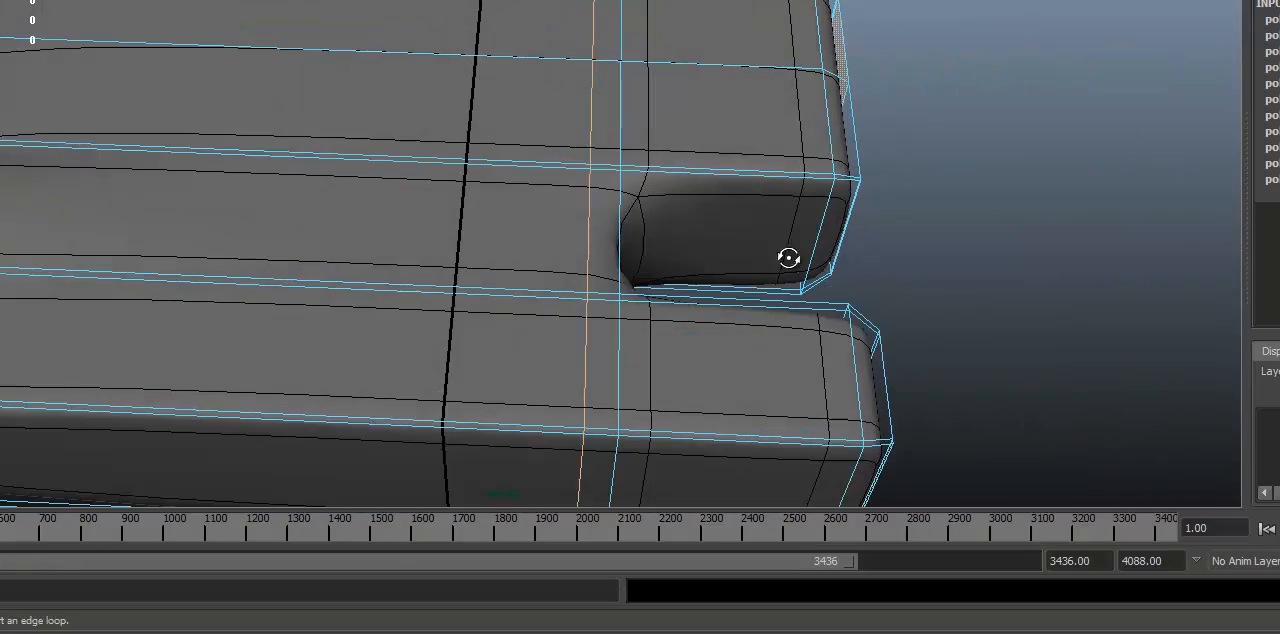
left_click_drag(789, 258, 690, 250, "alt")
right_click_drag(690, 250, 577, 237, "alt")
left_click_drag(577, 237, 571, 254, "alt")
Step: Slide the crosswise edge loop between the finger bases and the link's middle, comparing its unsmoothed and smoothed display
key("w")
middle_click_drag(617, 214, 443, 289, "alt")
mouse_move(365, 213)
left_mouse_down()
mouse_move(566, 209)
mouse_move(350, 207)
left_mouse_up()
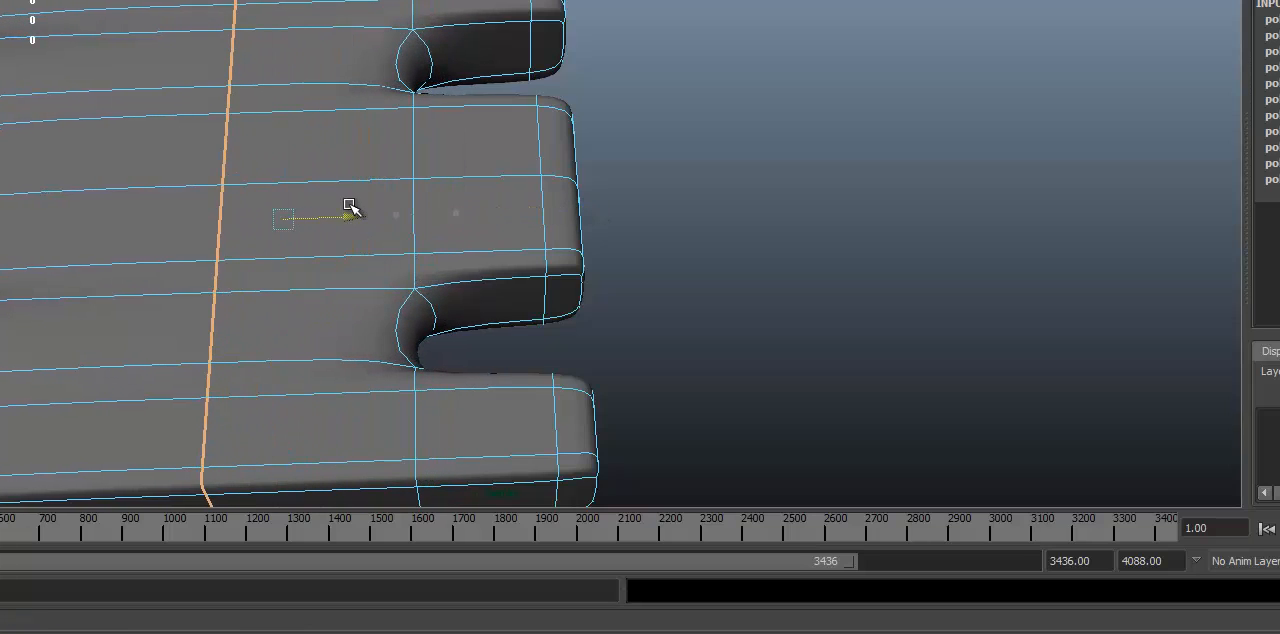
key("1")
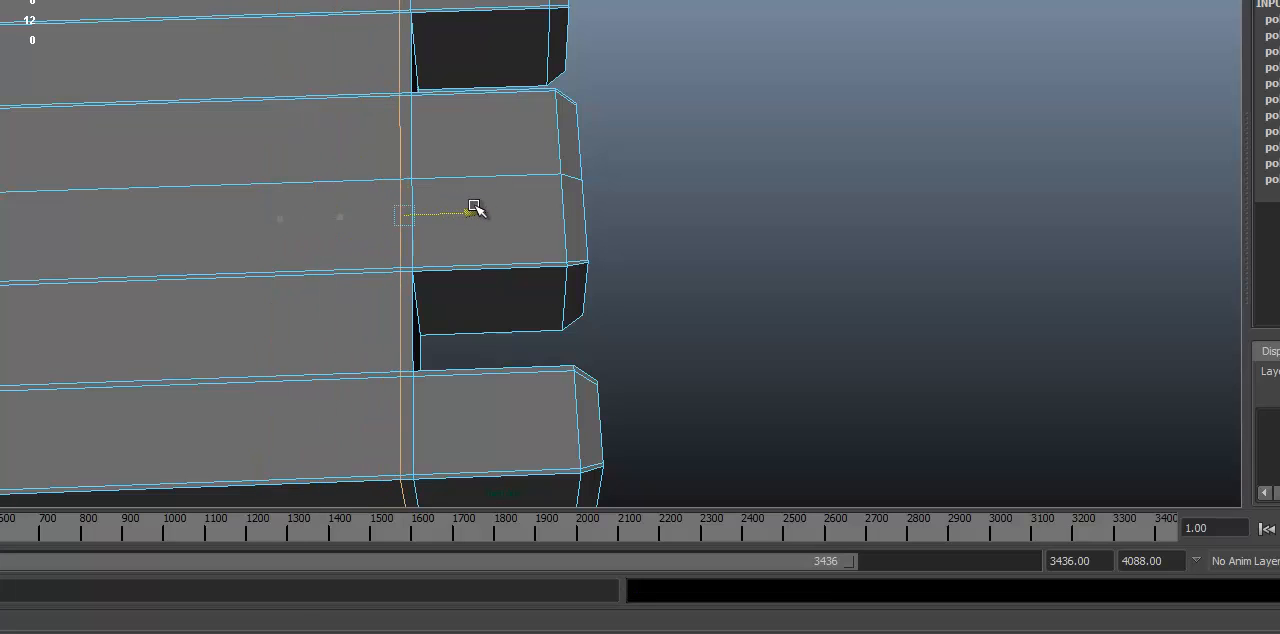
key("3")
mouse_move(457, 251)
left_mouse_down("alt")
mouse_move(429, 229)
mouse_move(374, 266)
mouse_move(266, 260)
mouse_move(236, 281)
mouse_move(465, 241)
left_mouse_up("alt")
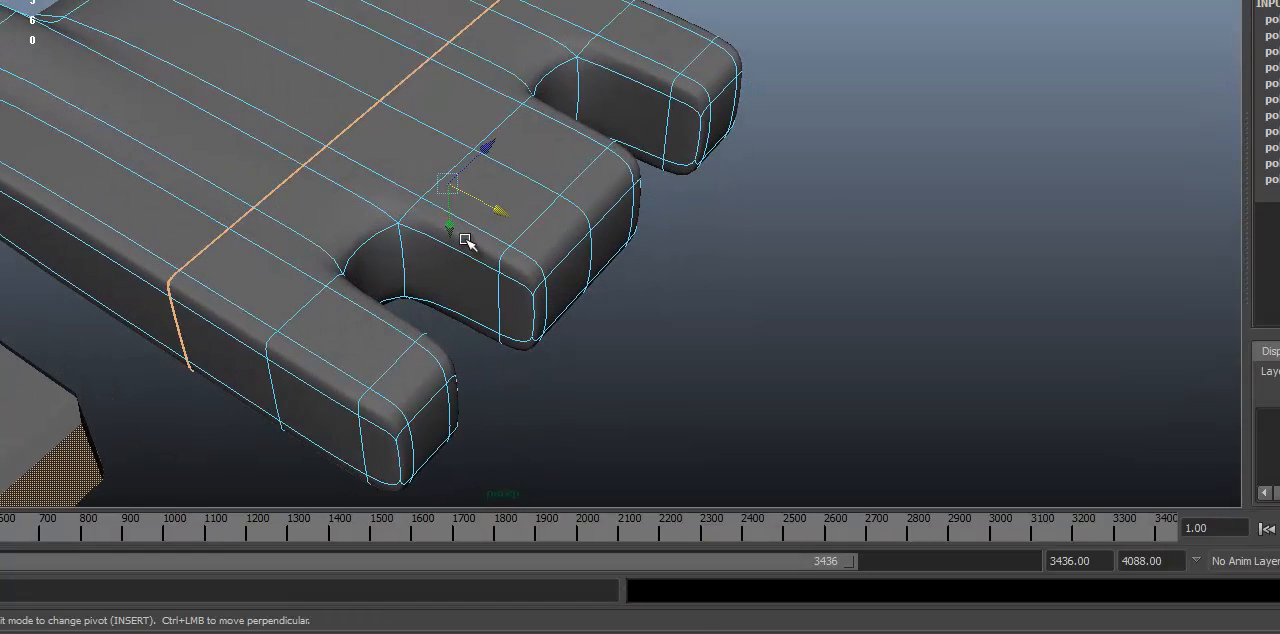
Step: Move the crosswise edge loop well away from the three fingers and check the rounded gaps in smooth preview
left_click_drag(361, 279, 463, 266, "alt")
key("1")
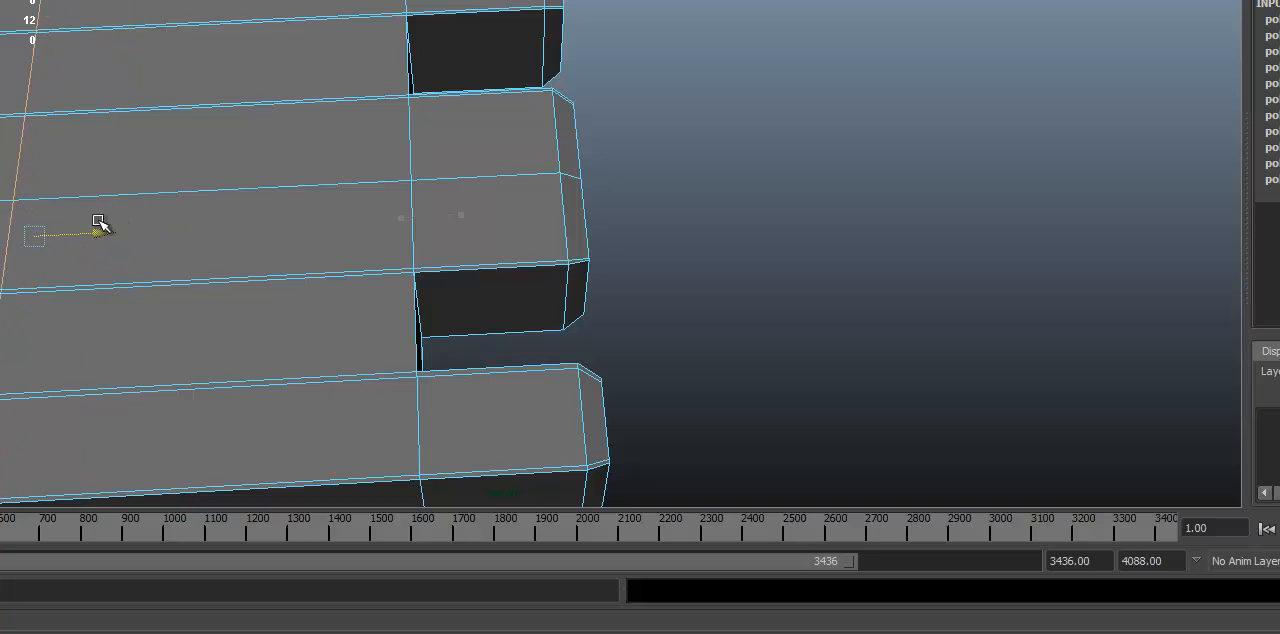
left_click_drag(443, 237, 434, 40, "alt")
key("3")
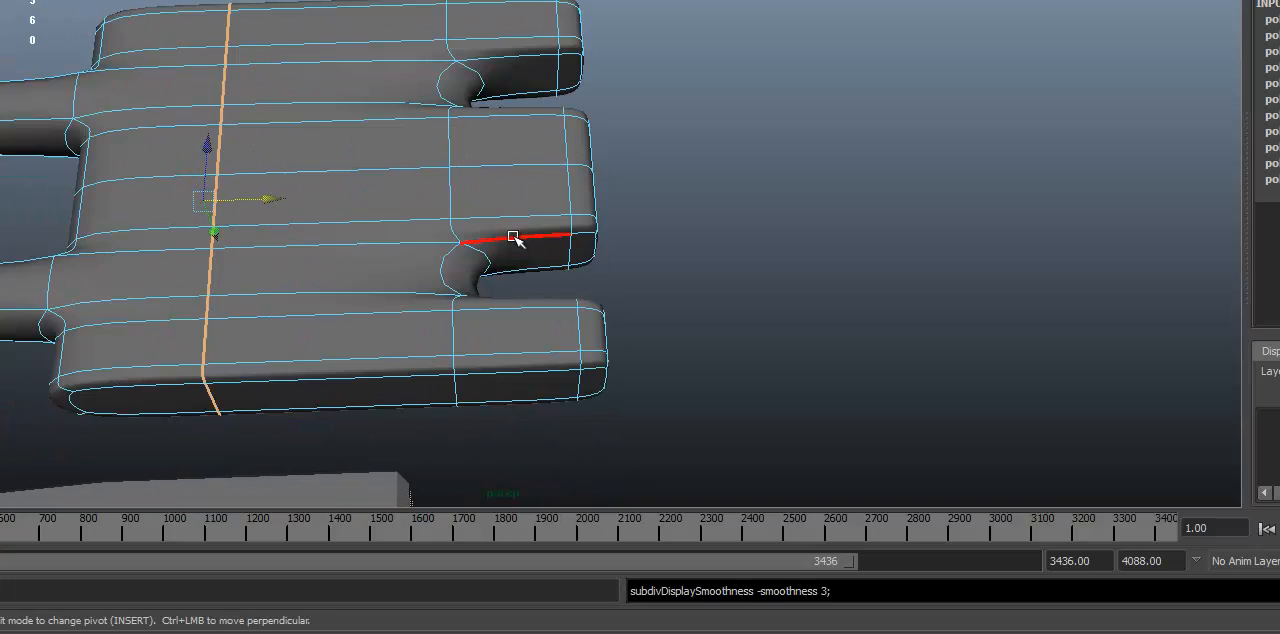
left_click_drag(513, 237, 446, 226, "alt")
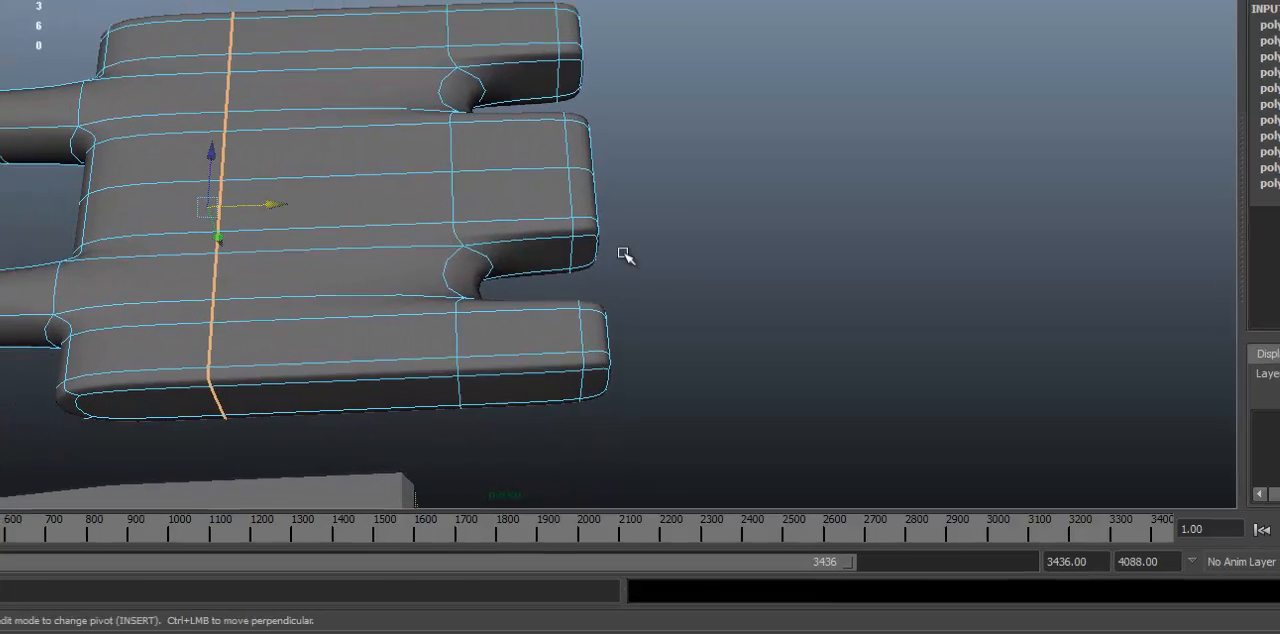
left_click_drag(408, 298, 418, 241, "alt")
left_click_drag(502, 351, 343, 311, "alt")
Step: Move the crosswise edge loop back to a short distance from the three finger bases and preview the link smoothed
key("1")
key("w")
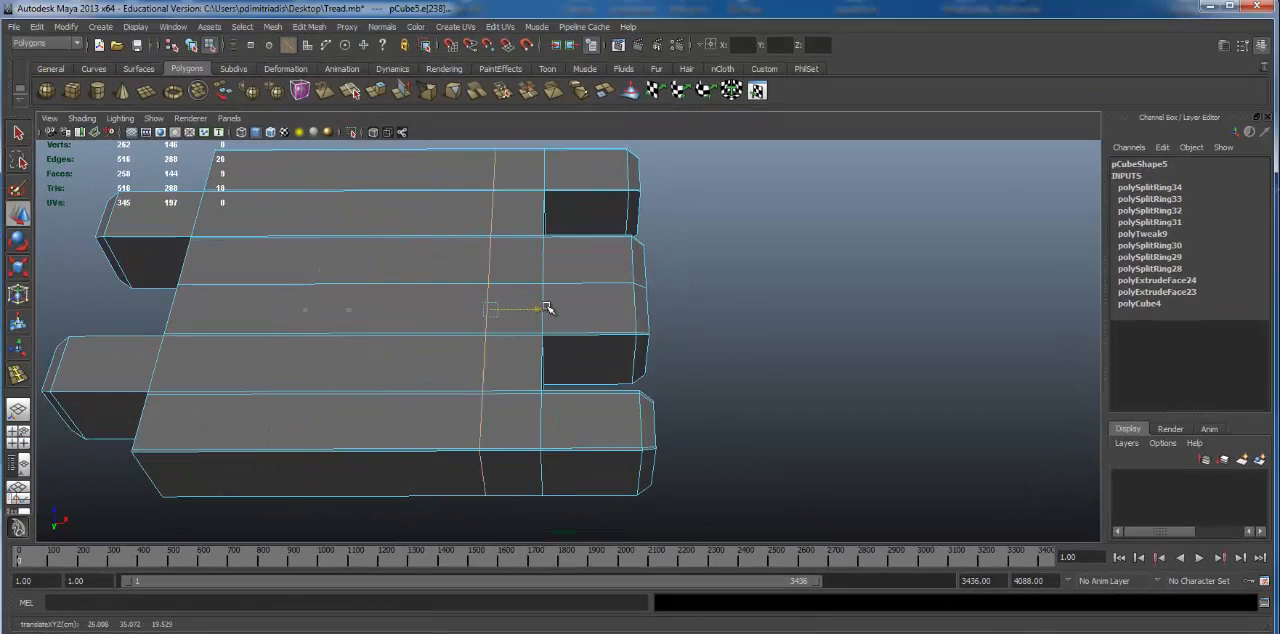
key("3")
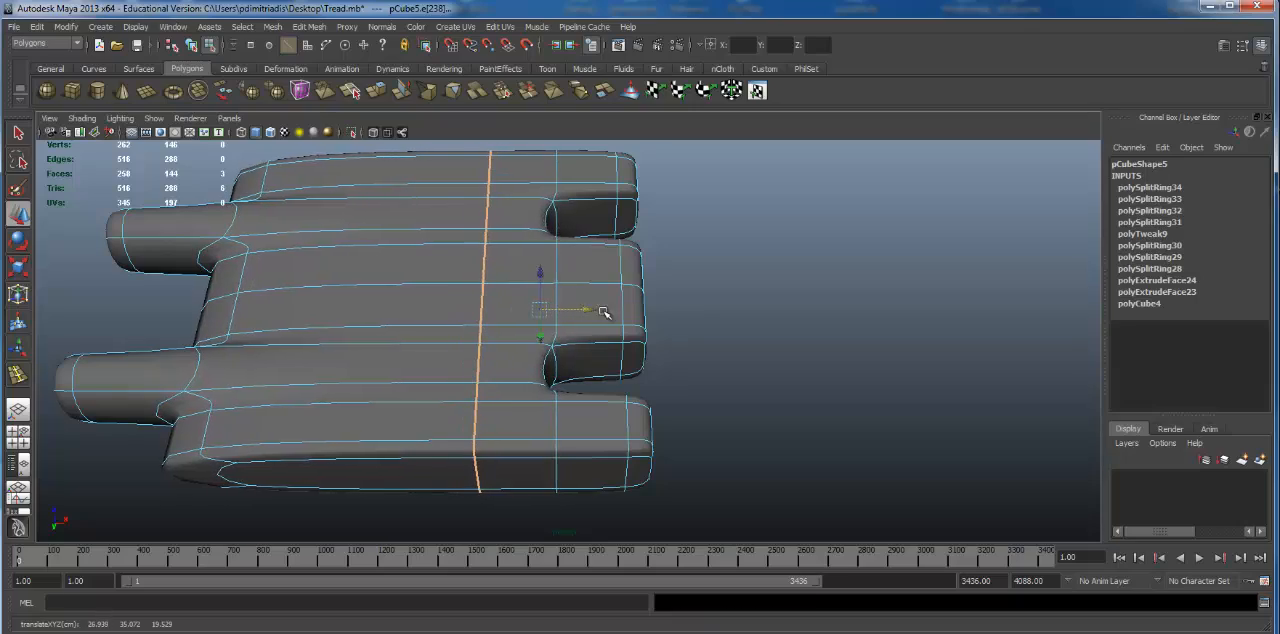
left_click_drag(604, 312, 480, 249, "alt")
key("1")
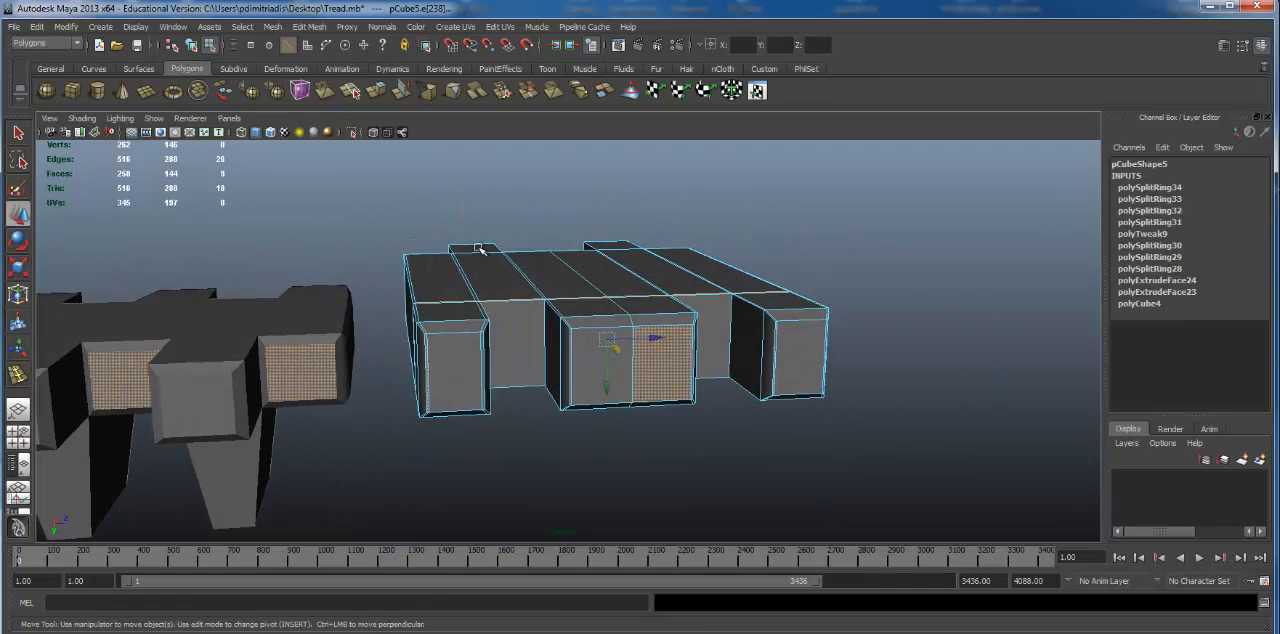
key("3")
Step: Return to object mode, clear the selection and inspect the smoothed link around its two opposite fingers
left_click(284, 313)
left_click_drag(285, 312, 284, 171, "alt")
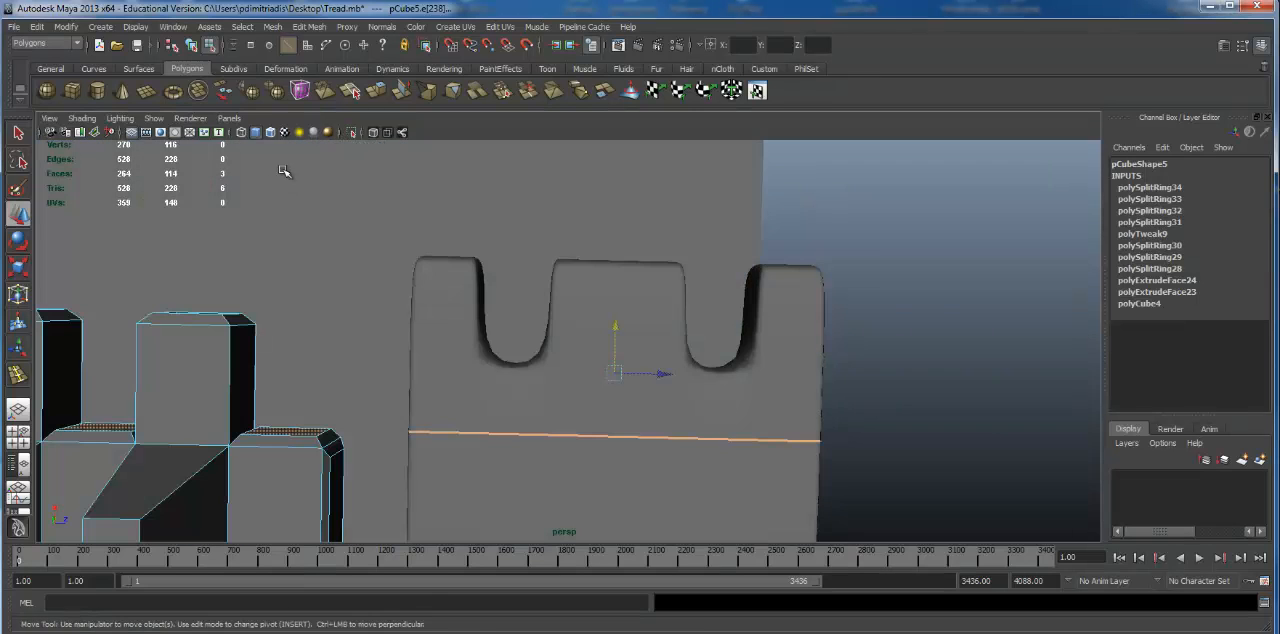
left_click_drag(666, 413, 543, 443, "alt")
key("F8")
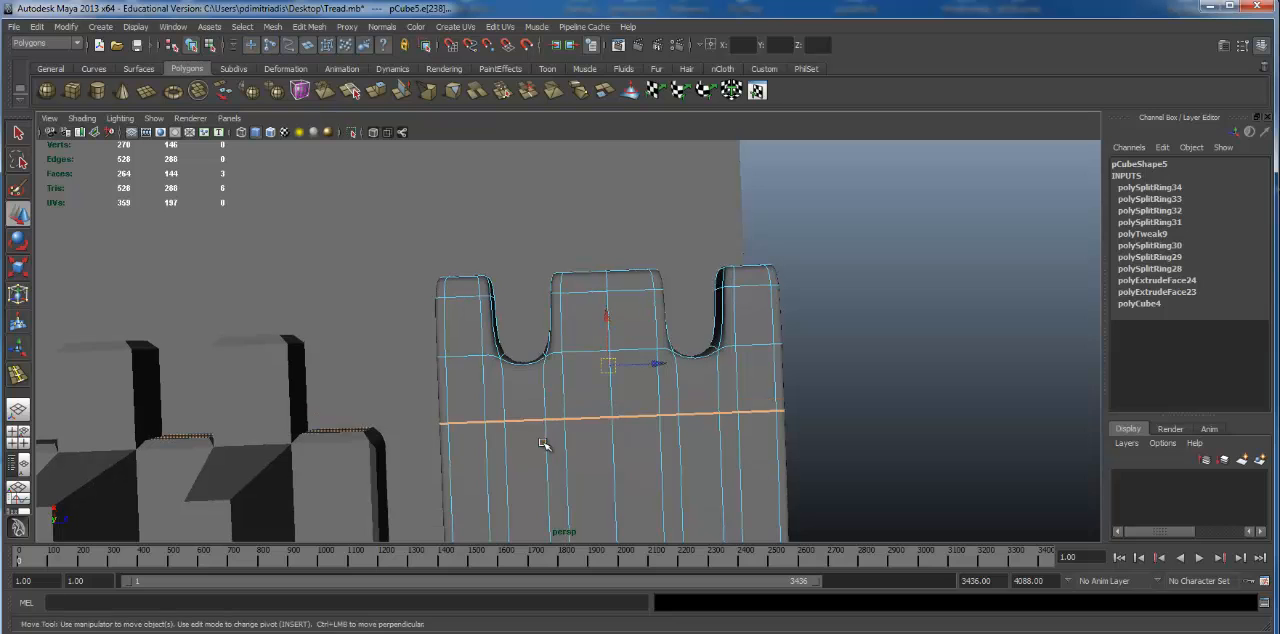
left_click_drag(586, 400, 397, 360, "alt")
left_click(414, 337)
right_click_drag(397, 360, 744, 369, "alt")
left_click_drag(744, 369, 634, 328, "alt")
middle_click_drag(634, 328, 694, 308, "alt")
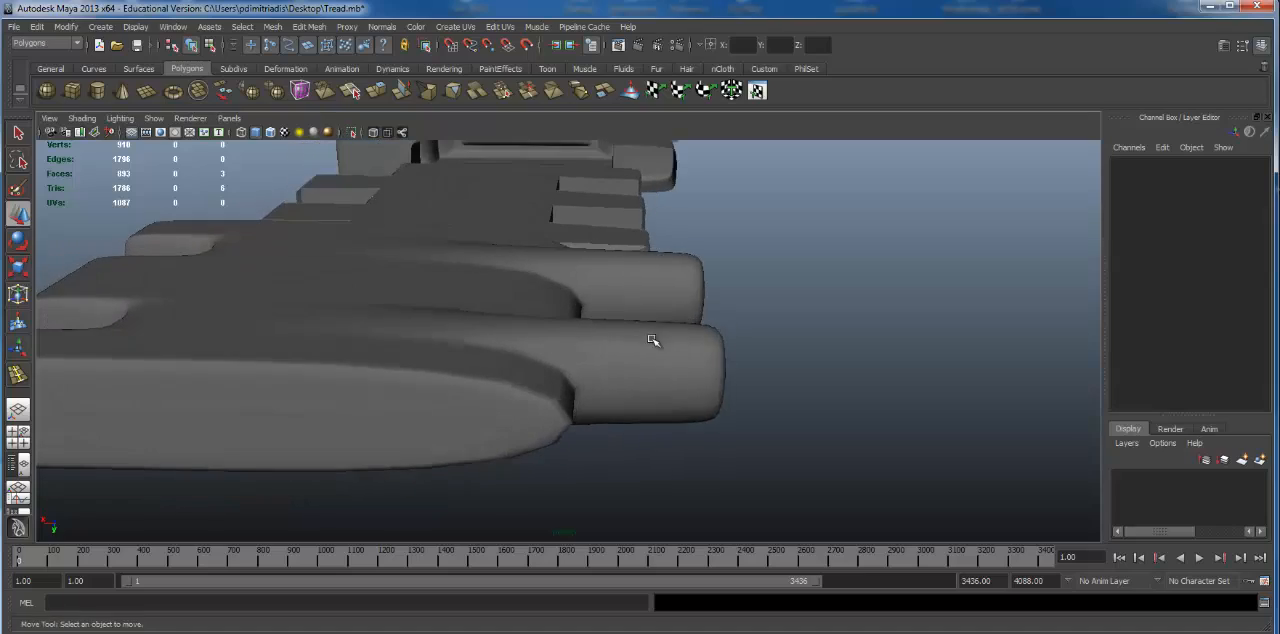
Step: Show the link unsmoothed and select the vertices along the base edges of its two opposite fingers in vertex mode
left_click(651, 343)
mouse_move(565, 368)
left_mouse_down("alt")
mouse_move(537, 377)
mouse_move(555, 367)
left_mouse_up("alt")
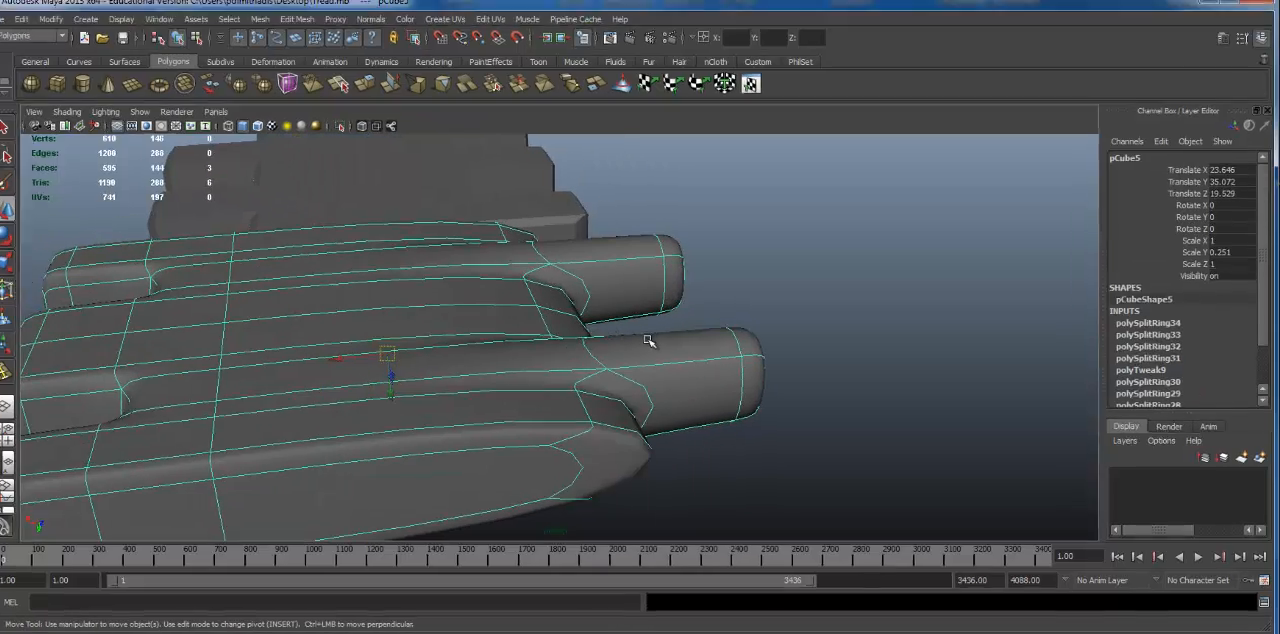
key("1")
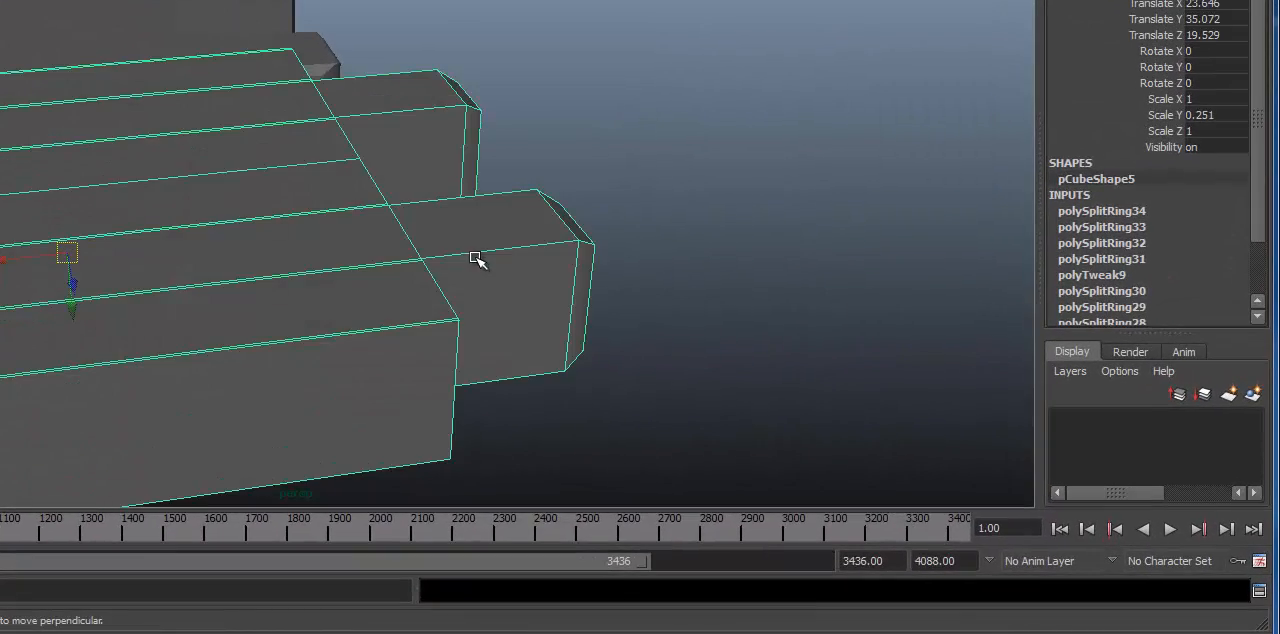
left_click_drag(477, 260, 443, 197, "alt")
right_click_drag(437, 194, 381, 190)
left_click_drag(379, 189, 326, 201, "alt")
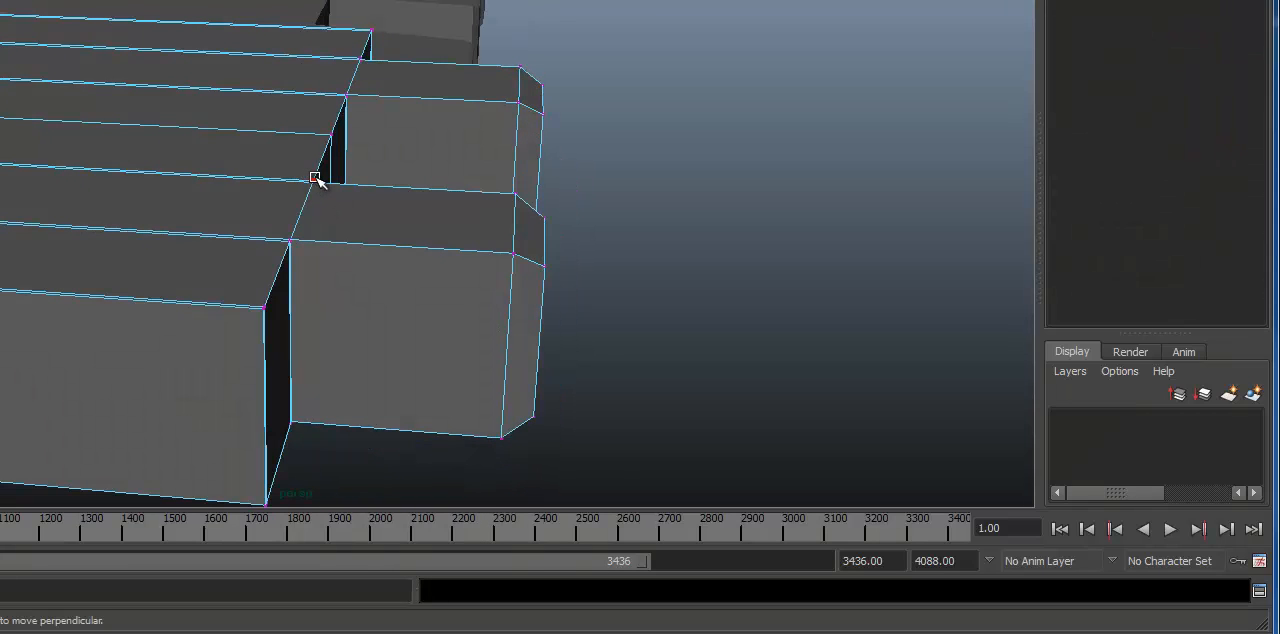
left_click(313, 179)
left_click_drag(297, 256, 302, 258, "shift")
left_click_drag(302, 258, 312, 168, "alt")
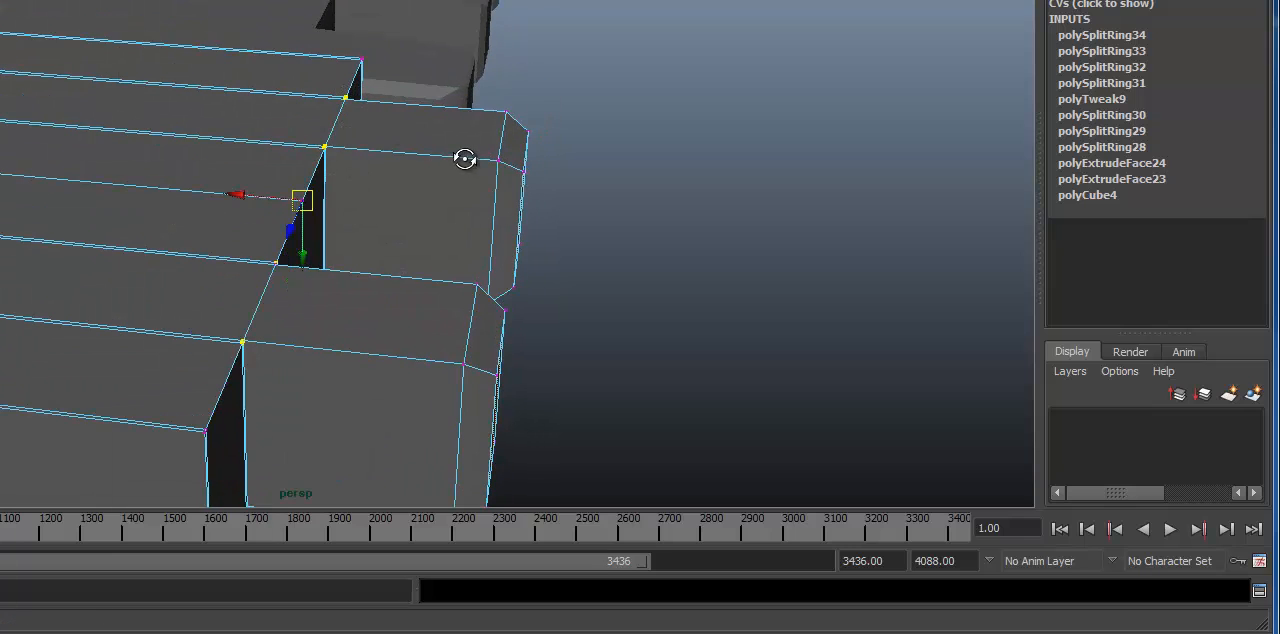
left_click_drag(464, 160, 382, 246, "alt")
left_click_drag(290, 268, 290, 197)
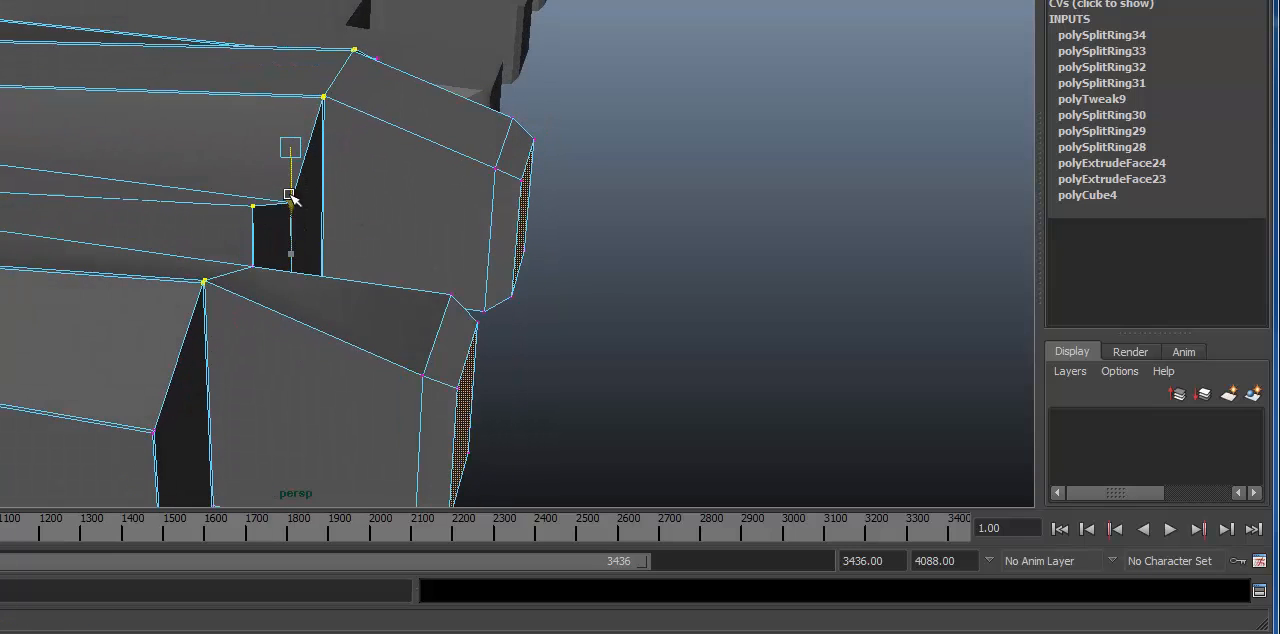
key("ctrl+z")
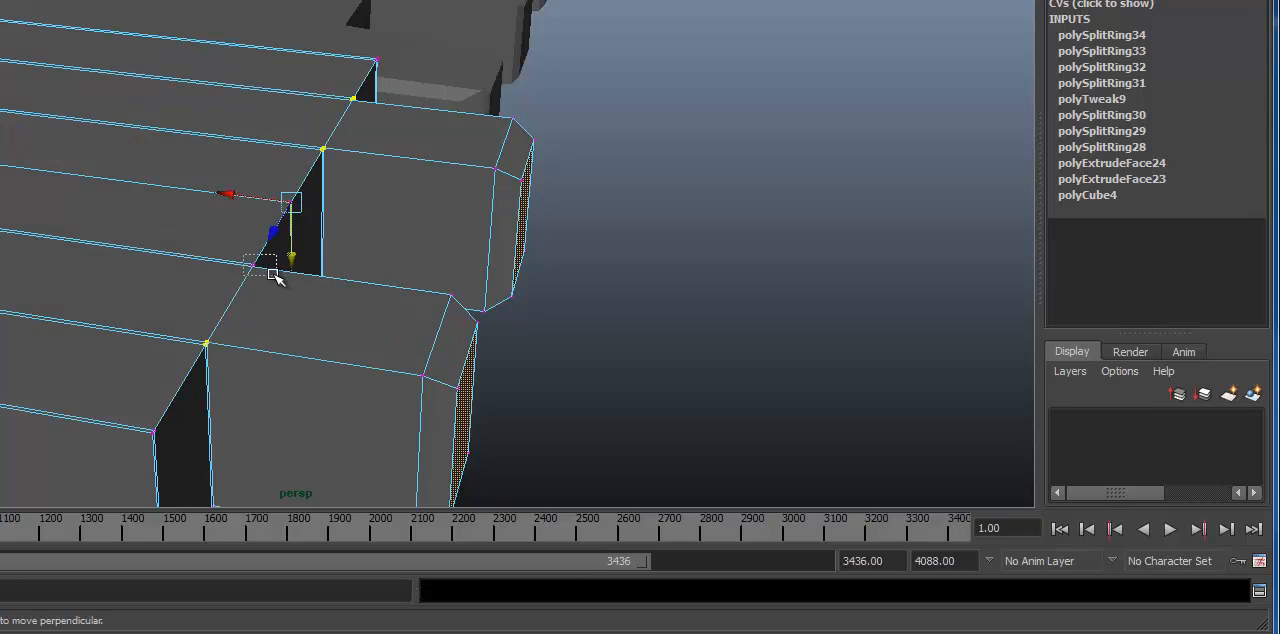
Step: Add the missed finger-base vertices to the selection, move them all vertically out from the link's face and preview it smoothed
mouse_move(276, 279)
left_mouse_down("alt")
mouse_move(226, 266)
mouse_move(217, 289)
mouse_move(409, 309)
mouse_move(295, 323)
mouse_move(237, 297)
mouse_move(377, 277)
mouse_move(194, 177)
mouse_move(181, 117)
left_mouse_up("alt")
key("4")
key("5")
left_click_drag(314, 177, 309, 200, "alt")
key("3")
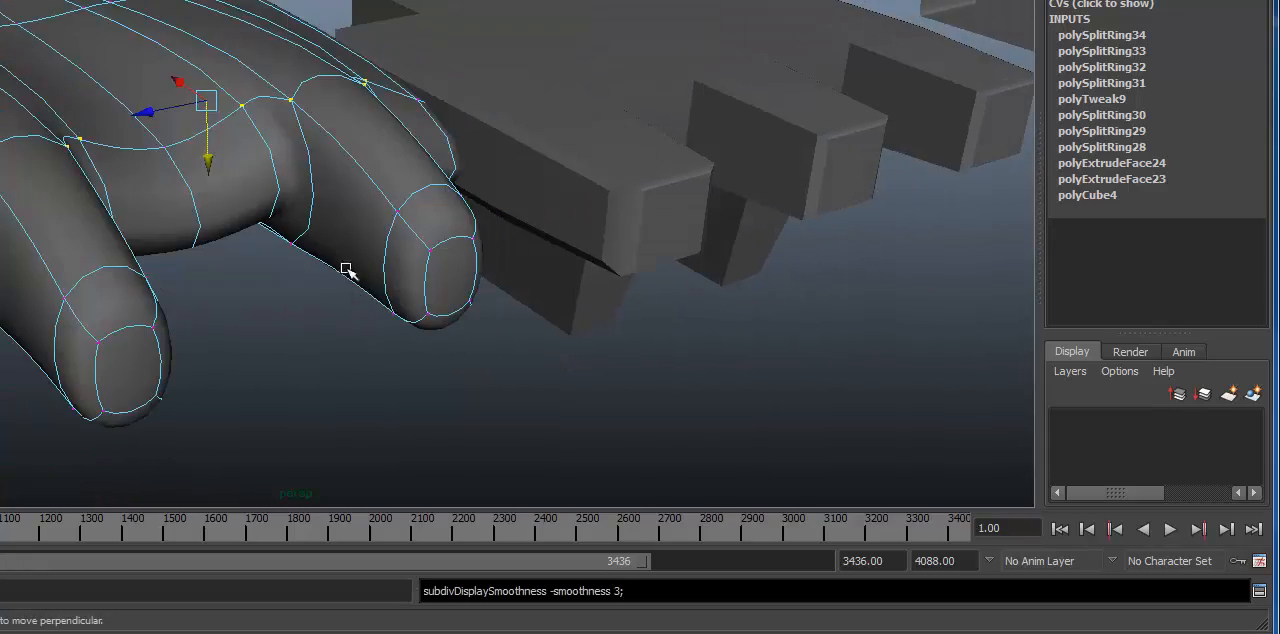
Step: Adjust the vertical offset of the selected finger-base vertices while checking the smoothed bulge
left_click_drag(347, 271, 762, 365, "alt")
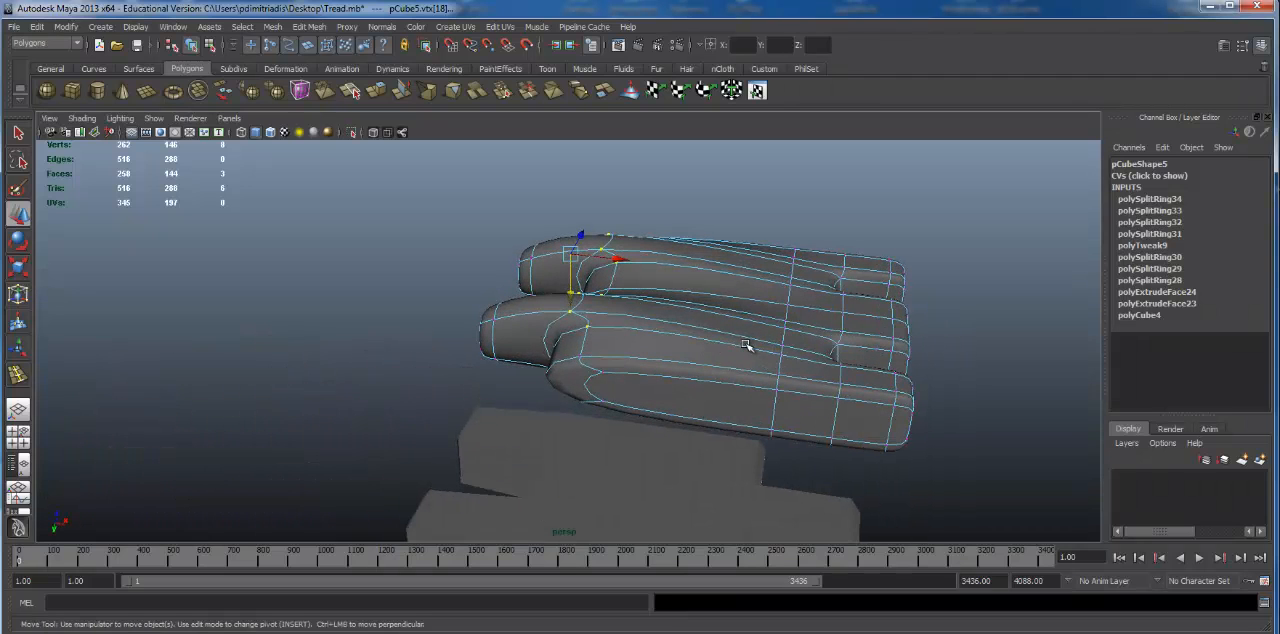
left_click_drag(706, 293, 718, 346, "alt")
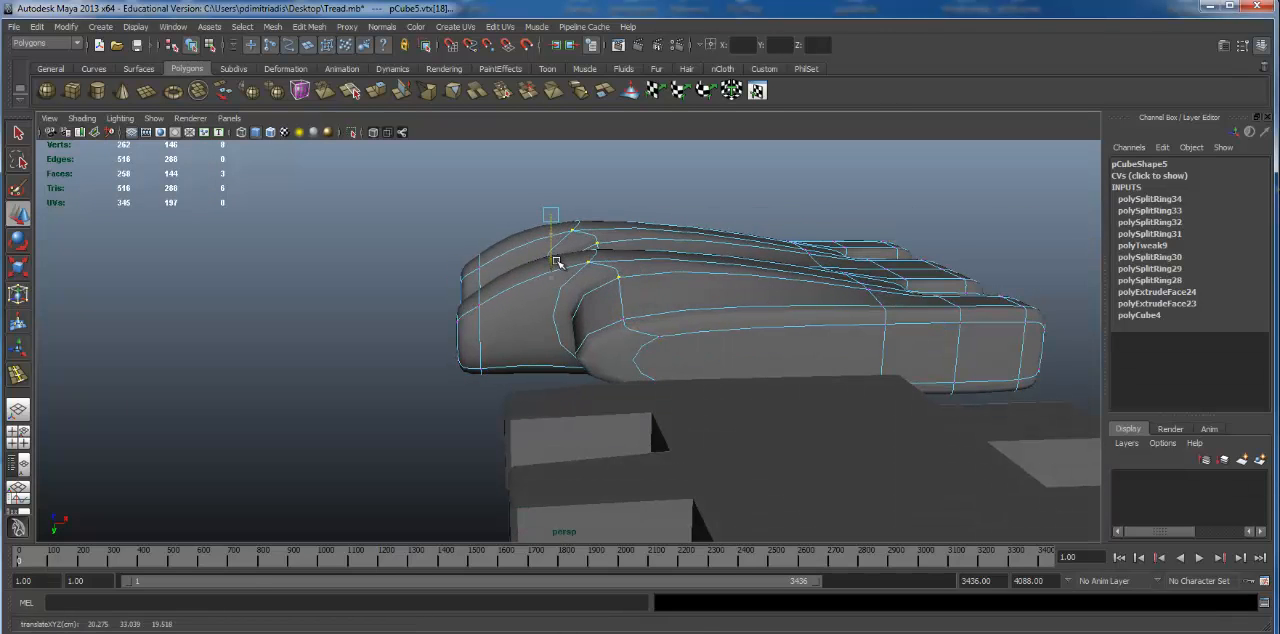
left_click_drag(749, 268, 609, 330, "alt")
mouse_move(629, 394)
left_mouse_down("alt")
mouse_move(786, 334)
mouse_move(666, 400)
mouse_move(734, 411)
mouse_move(617, 383)
left_mouse_up("alt")
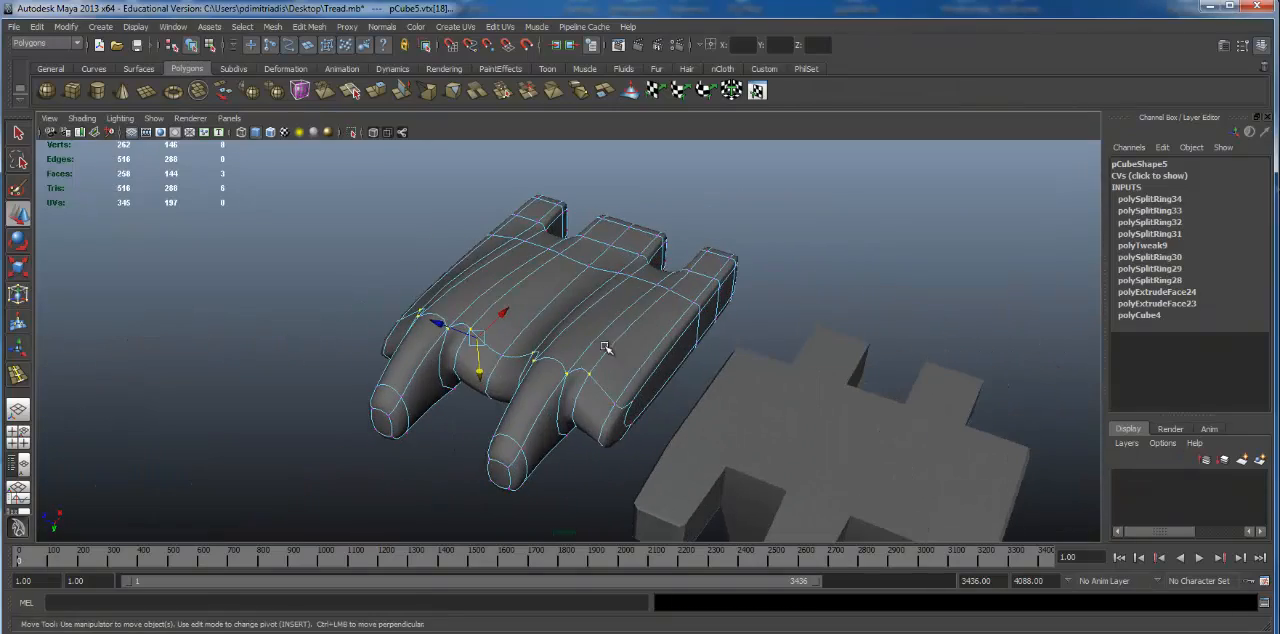
Step: Reselect the whole link in object mode, show it unsmoothed and examine the edges around the raised finger bases
left_click(796, 408)
left_click_drag(796, 408, 620, 357, "alt")
left_click(572, 314)
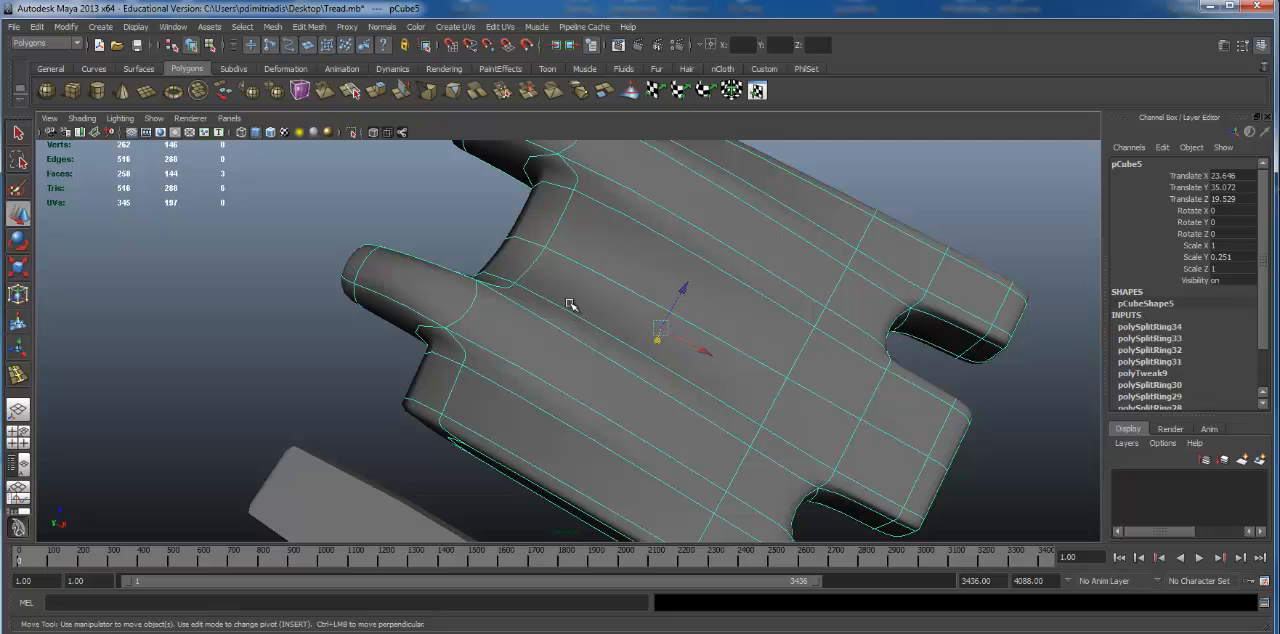
left_click_drag(570, 304, 433, 352, "alt")
right_click_drag(433, 352, 638, 351, "alt")
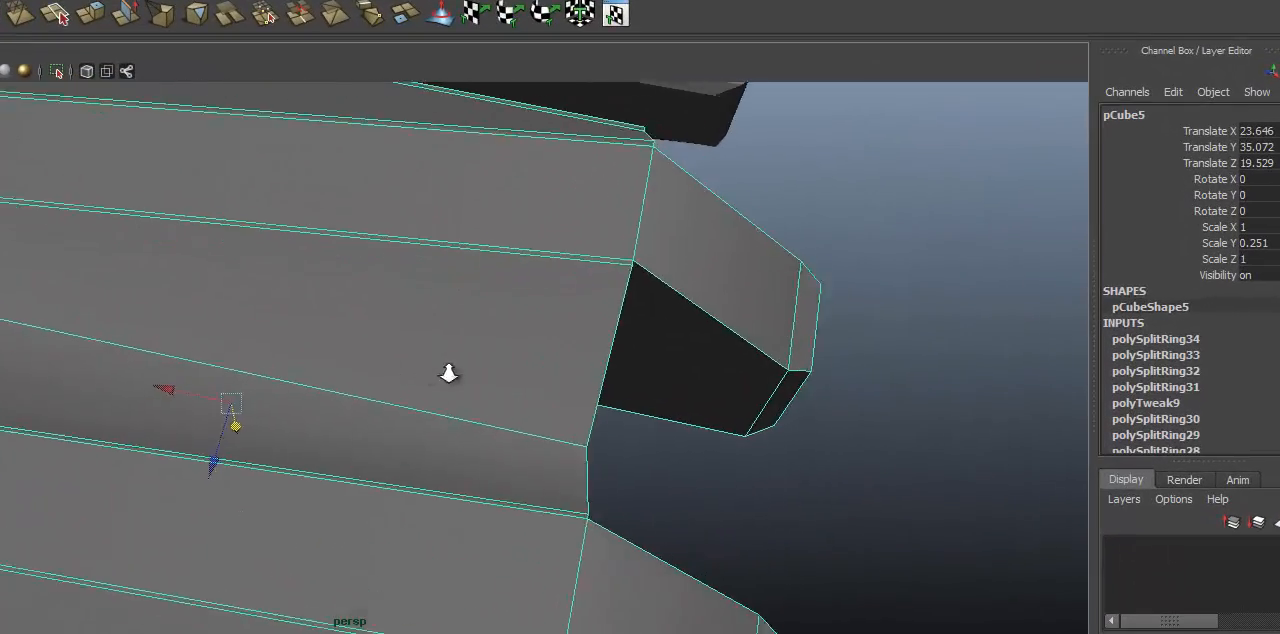
left_click_drag(449, 374, 643, 377, "alt")
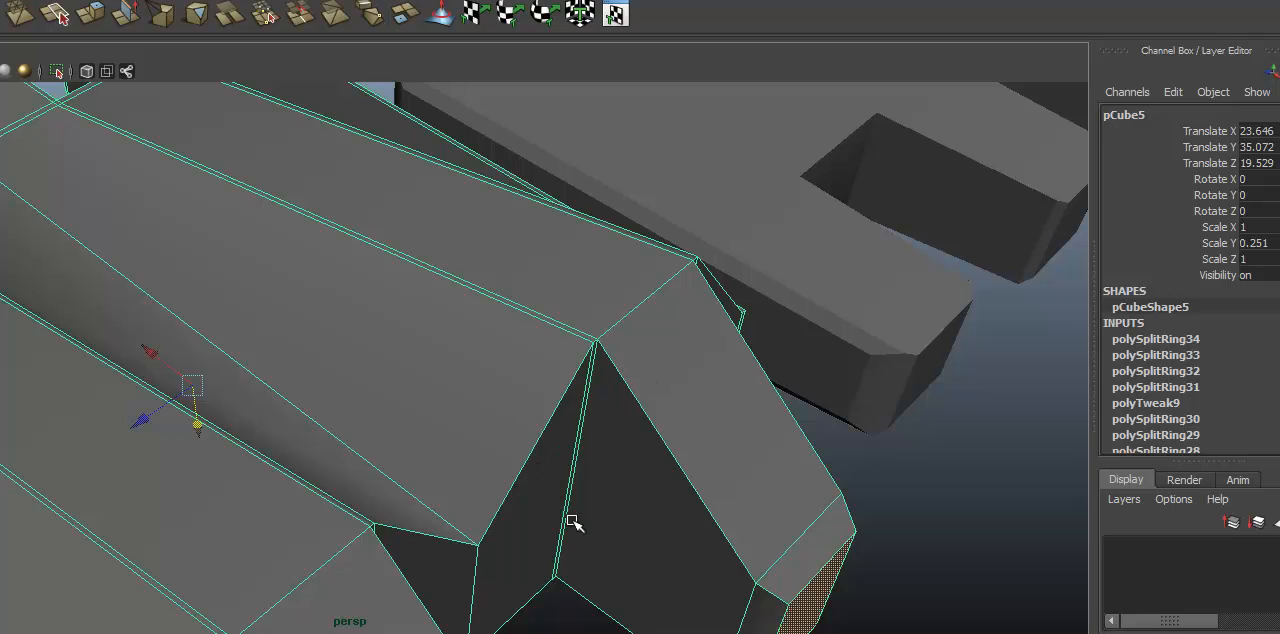
left_click_drag(572, 521, 451, 588, "alt")
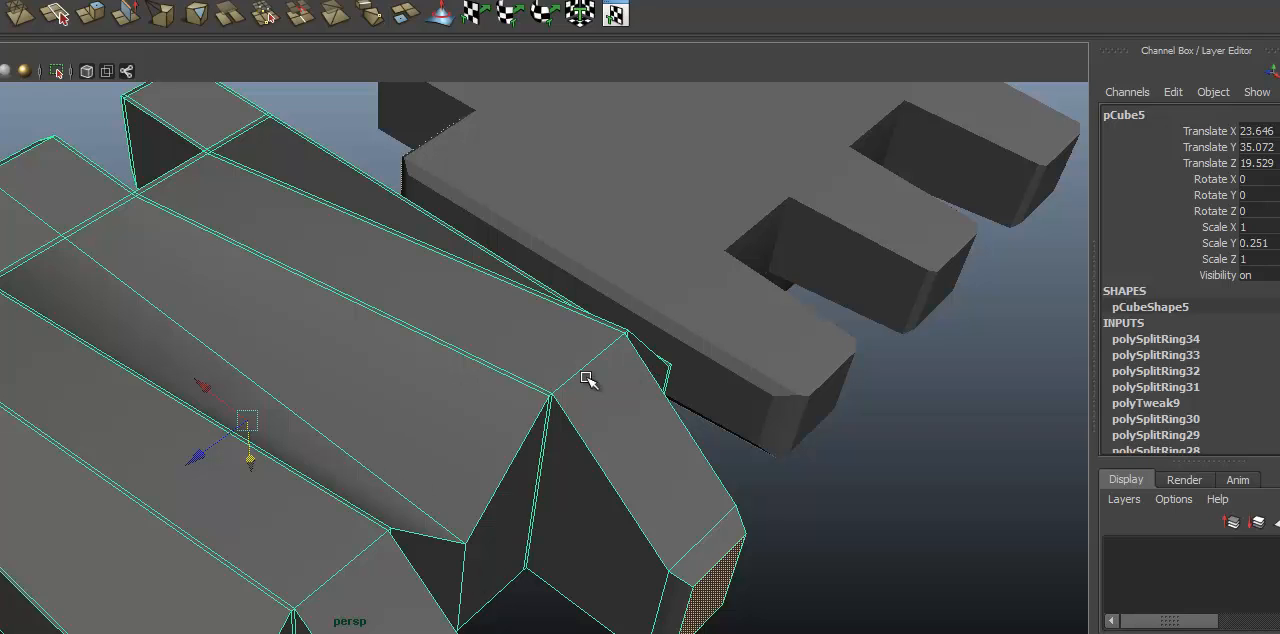
Step: Try to slice the link lengthwise along the raised finger's slope with the Cut Faces Tool and undo the cut
scroll(288, 251, "down", 5)
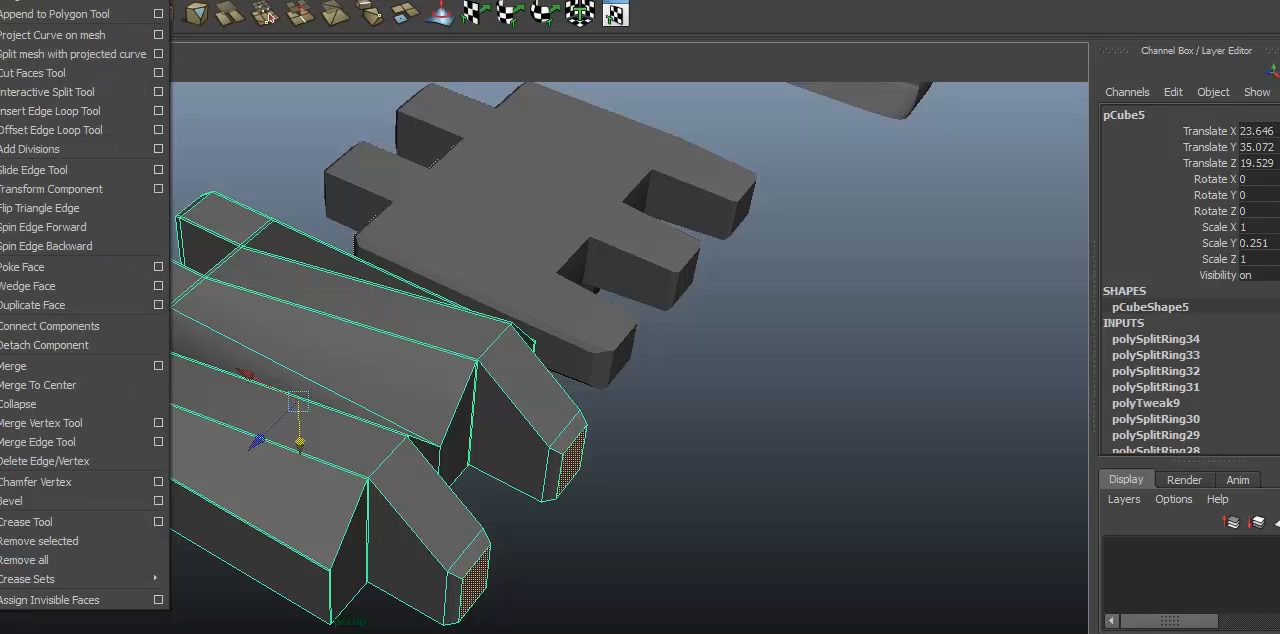
left_click(62, 72)
scroll(904, 360, "up", 5)
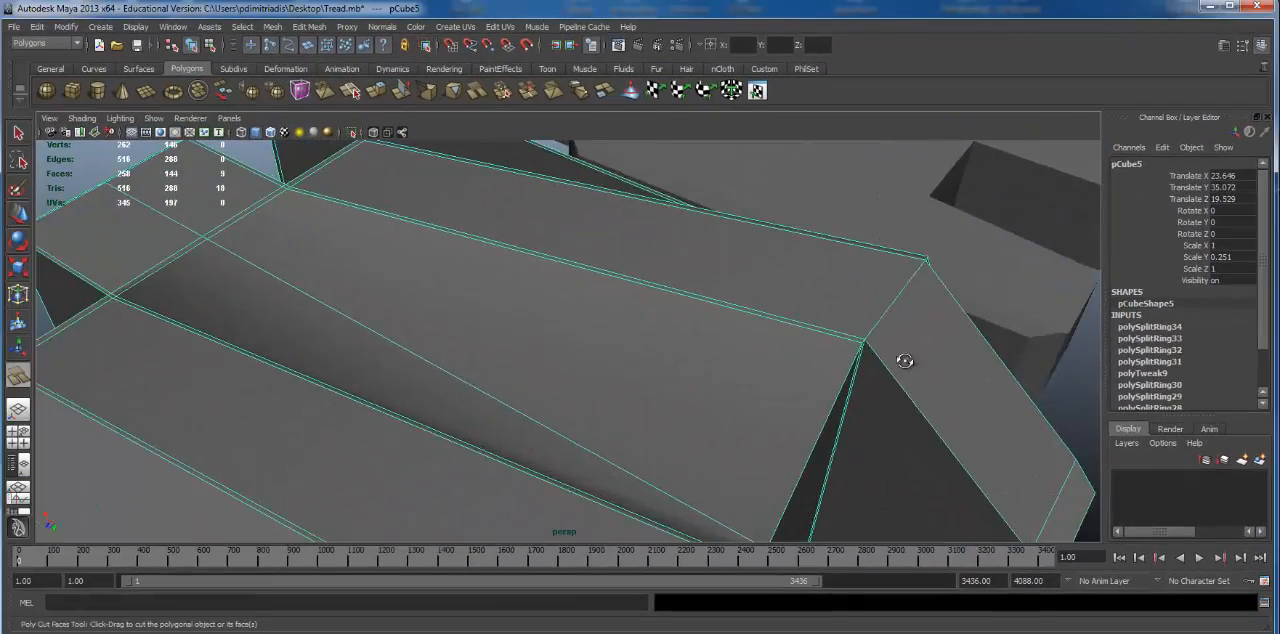
left_click_drag(904, 361, 711, 351, "alt")
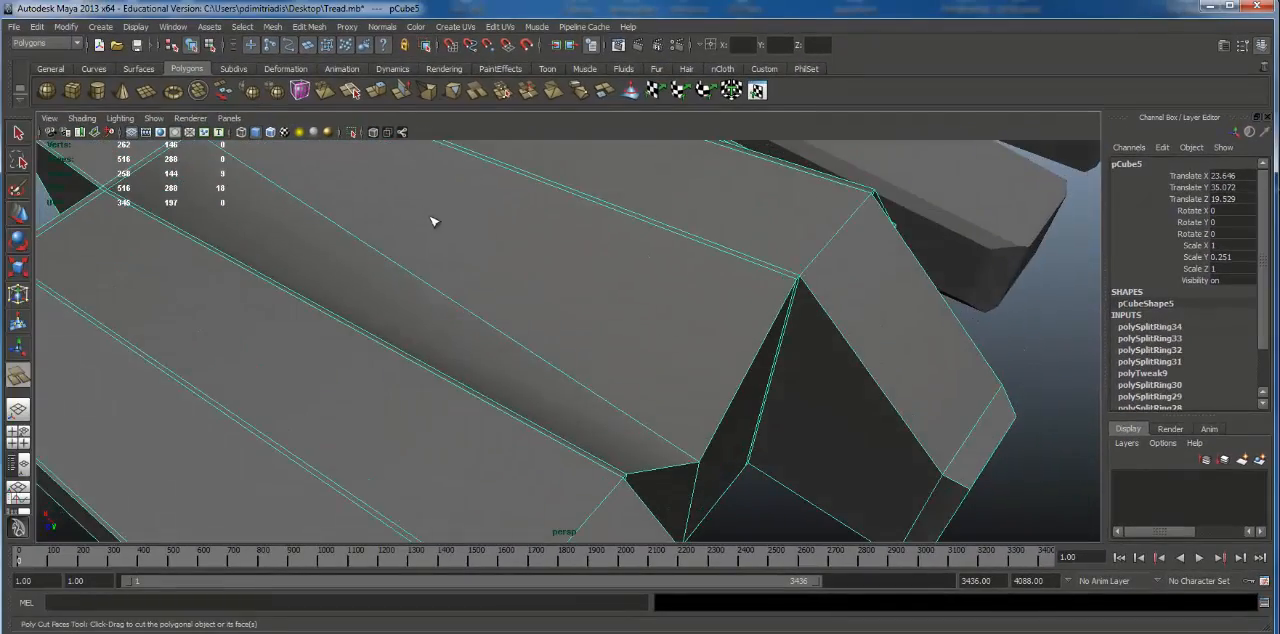
left_click_drag(432, 221, 284, 192, "alt")
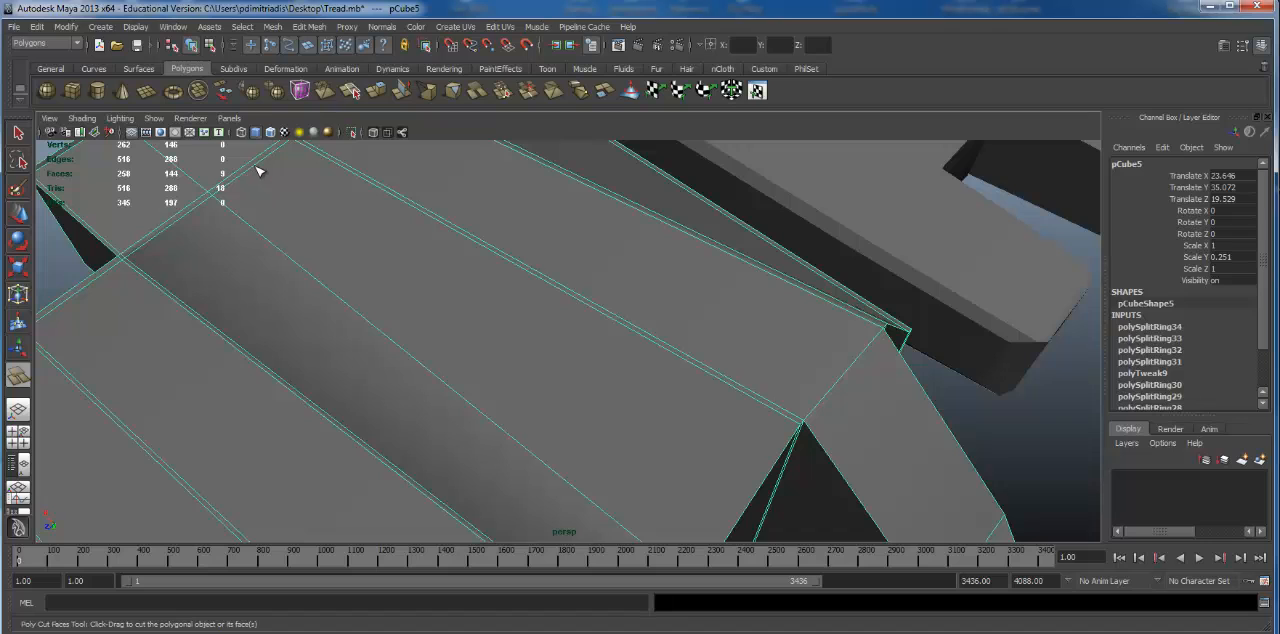
left_click(256, 167)
left_click(256, 167)
right_click_drag(277, 173, 191, 190, "alt")
key("z")
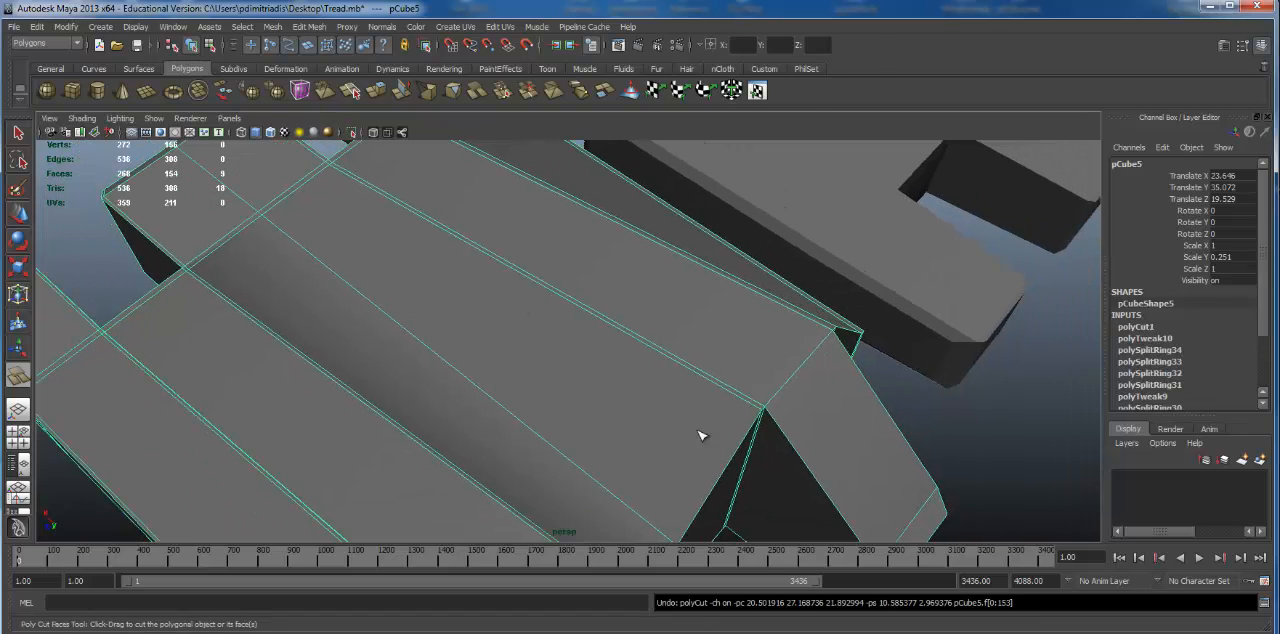
Step: Try further Cut Faces cuts through the link from other view angles and undo them all
left_click_drag(701, 436, 592, 240, "alt")
left_click_drag(638, 472, 556, 245, "alt")
right_click_drag(645, 385, 757, 430, "alt")
left_click(529, 371)
left_click(529, 371)
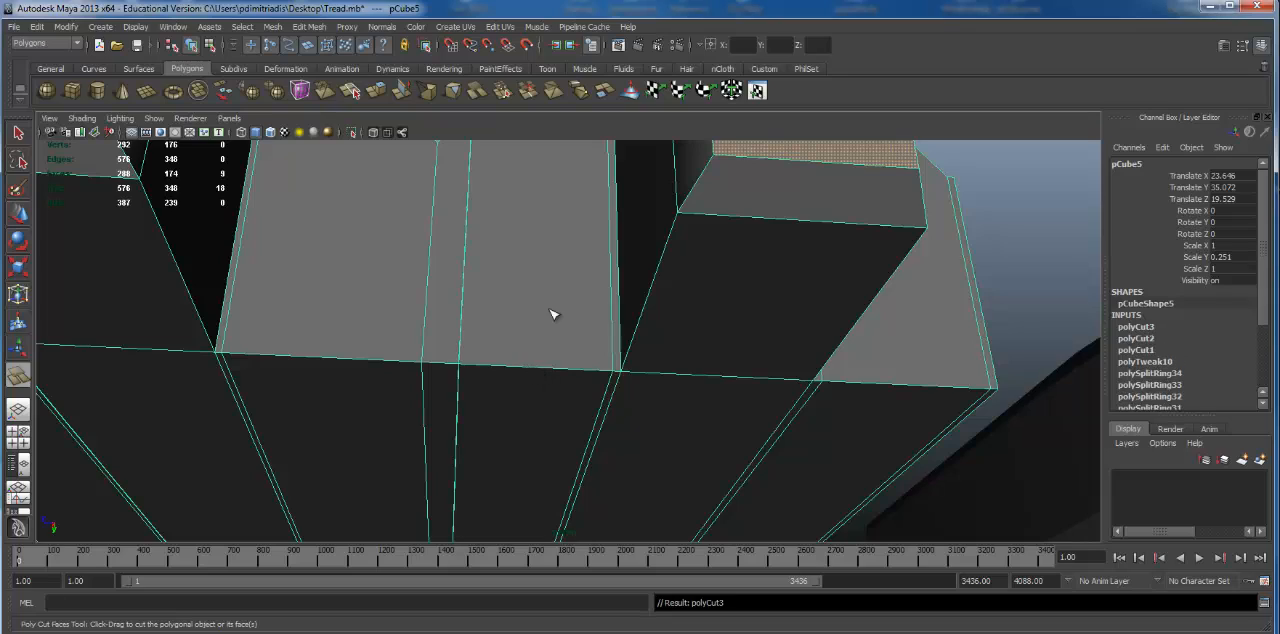
key("z")
key("z")
key("z")
left_click_drag(551, 314, 407, 263, "alt")
key("ctrl+z")
Step: Reselect the link, try another Cut Faces cut beside the raised finger's front edge and undo it
key("w")
left_click(570, 194)
middle_click_drag(561, 289, 561, 291, "alt")
left_click_drag(561, 291, 520, 349, "alt")
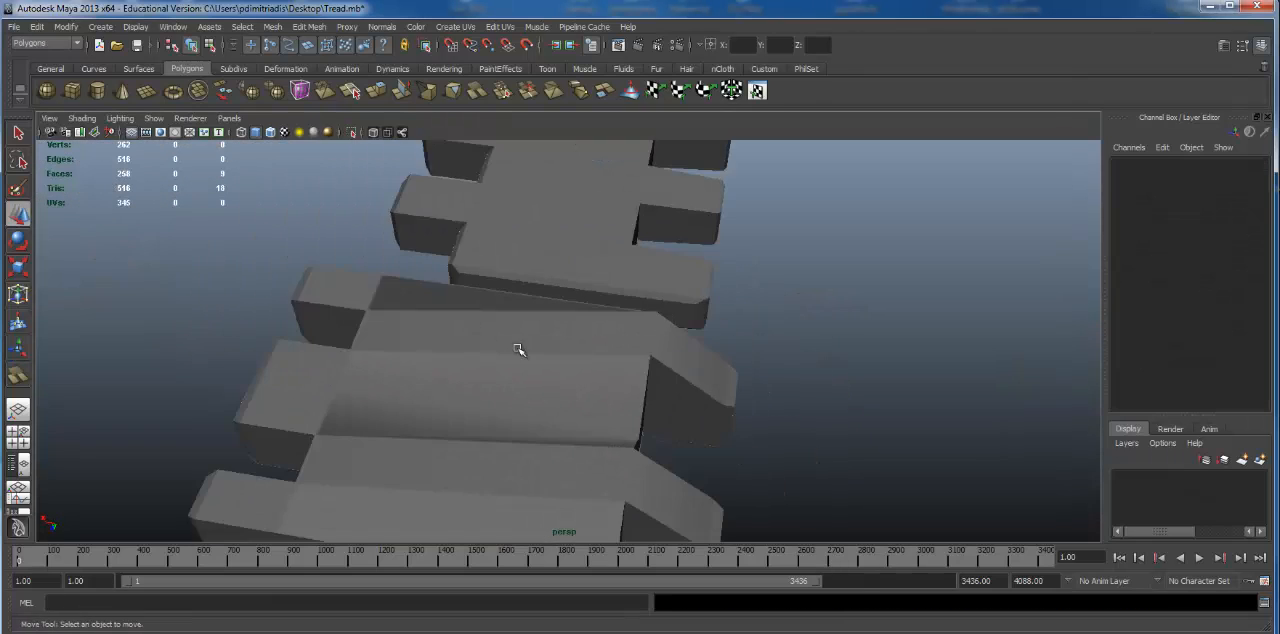
left_click(595, 376)
left_click_drag(660, 362, 634, 354, "alt")
right_click_drag(634, 354, 672, 346, "alt")
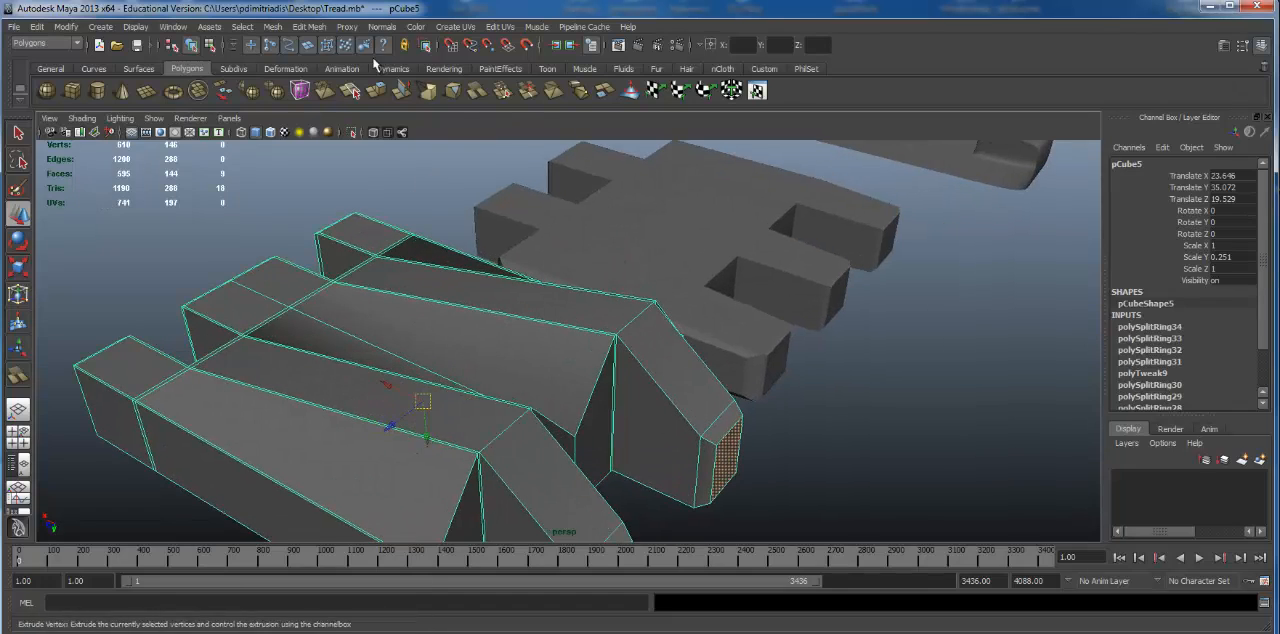
left_click(309, 26)
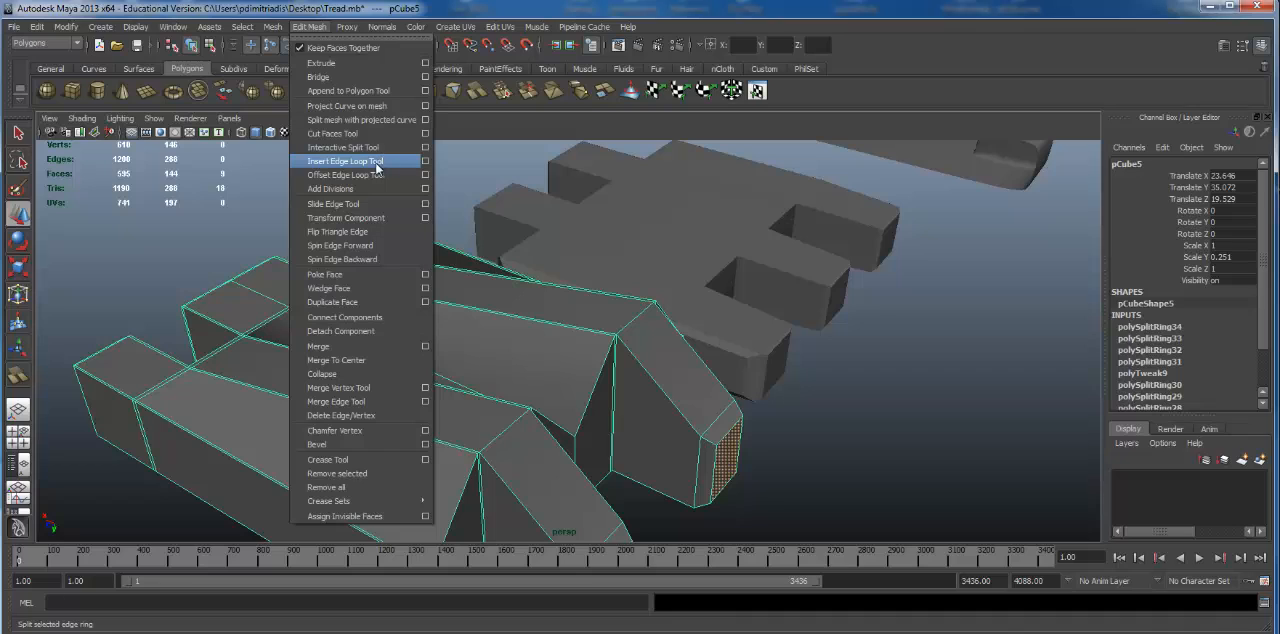
left_click(362, 134)
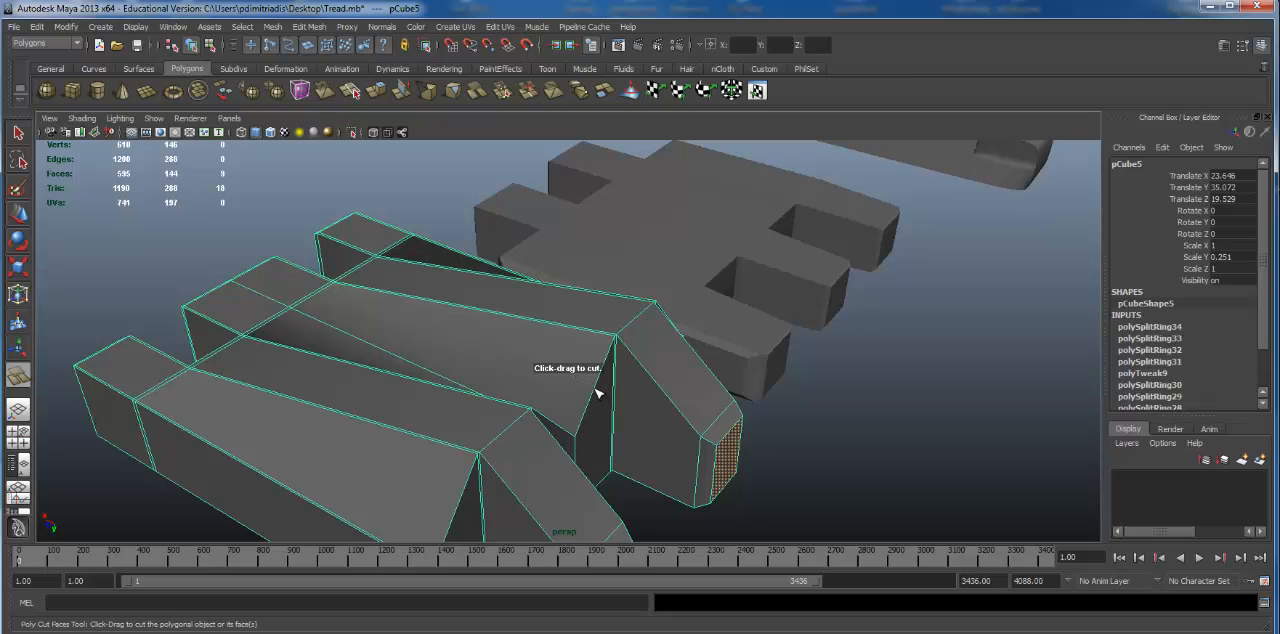
left_click_drag(589, 381, 594, 384)
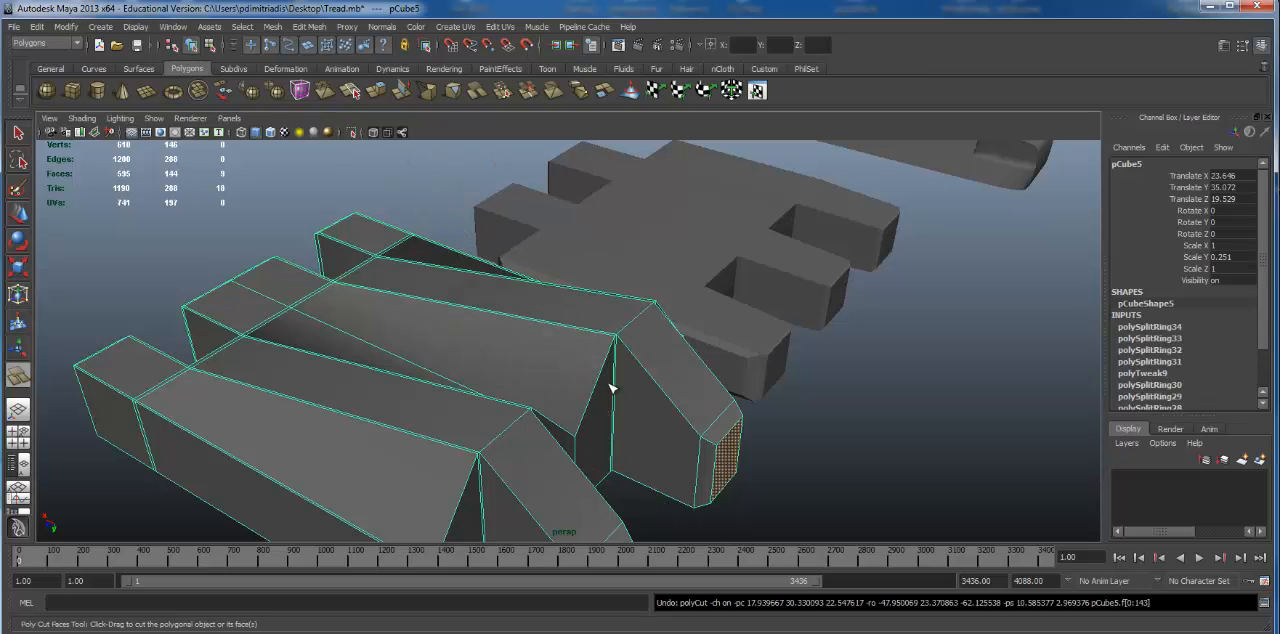
right_click_drag(671, 321, 341, 124, "alt")
Step: Activate the Interactive Split Tool on the link and examine the edges around the raised finger for a split path
left_click(274, 27)
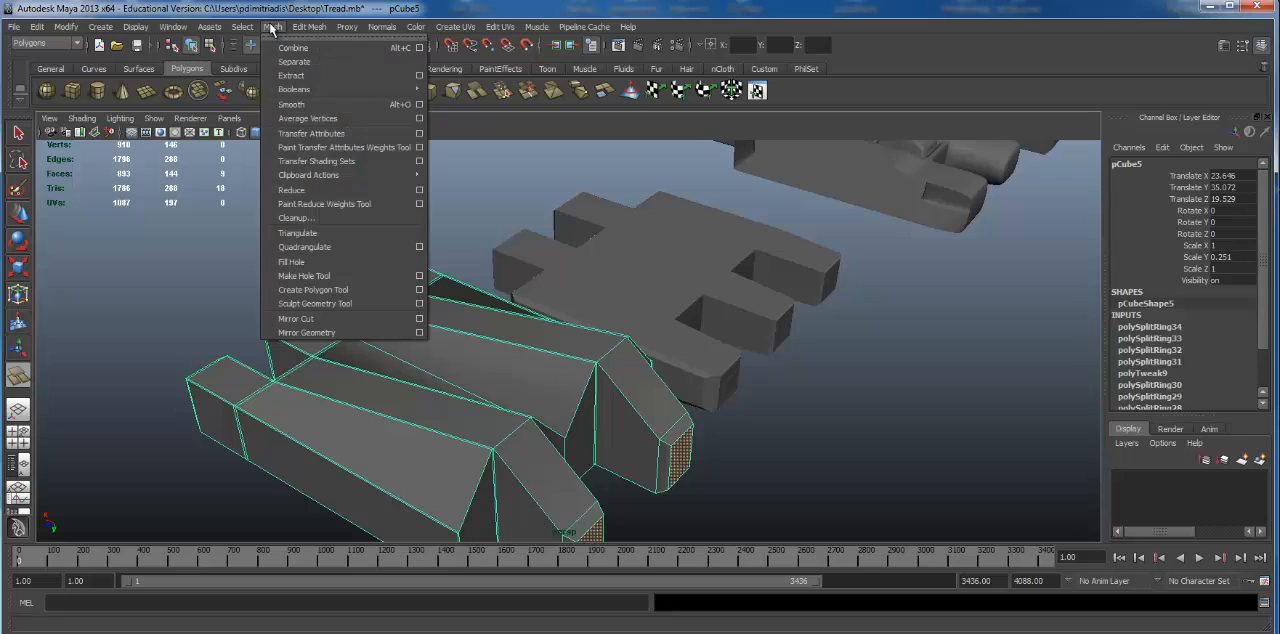
mouse_move(316, 27)
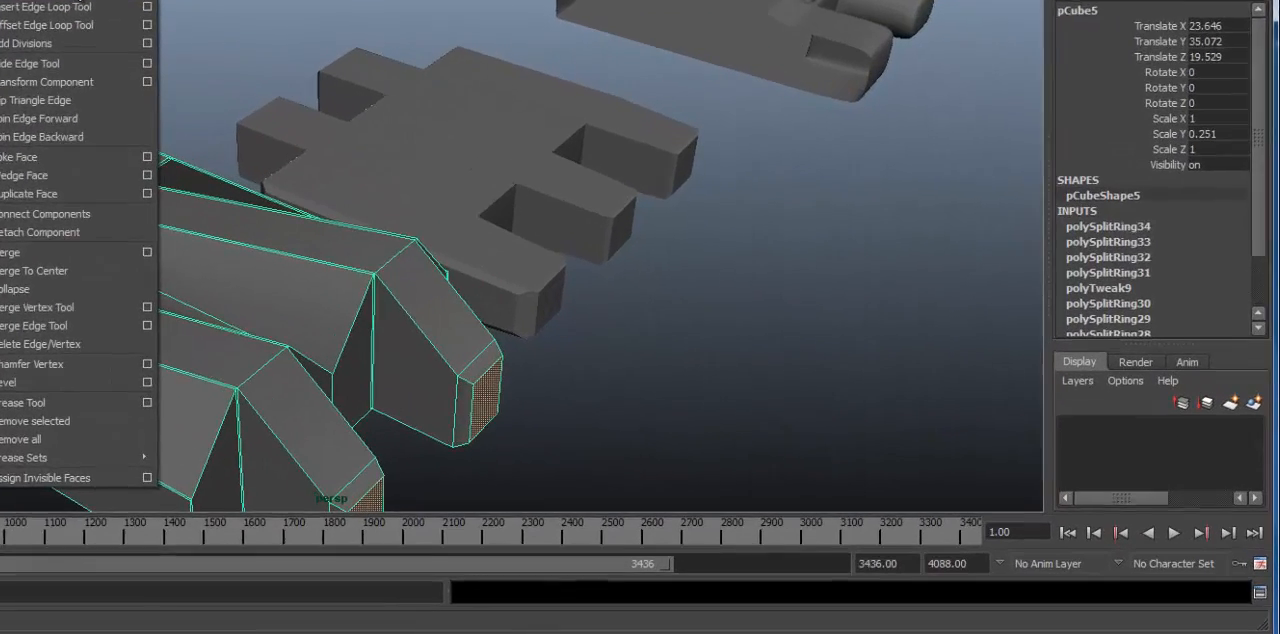
left_click(75, 5)
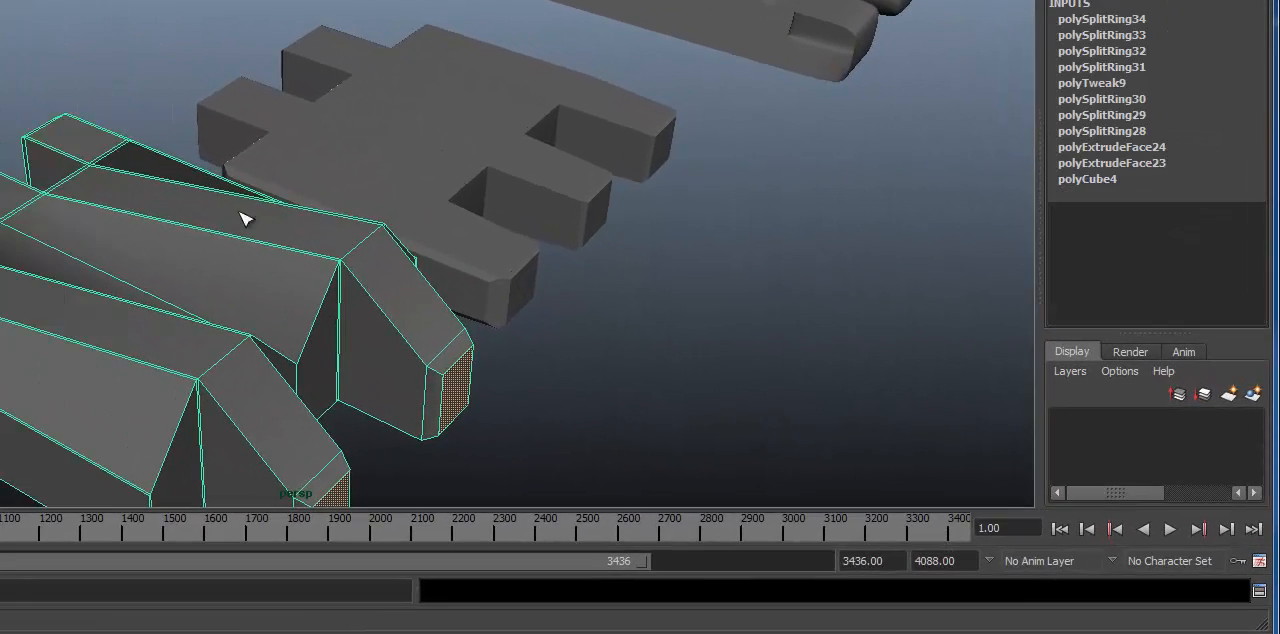
left_click_drag(306, 311, 240, 310, "alt")
right_click_drag(340, 315, 520, 327, "alt")
middle_click_drag(378, 332, 383, 240, "alt")
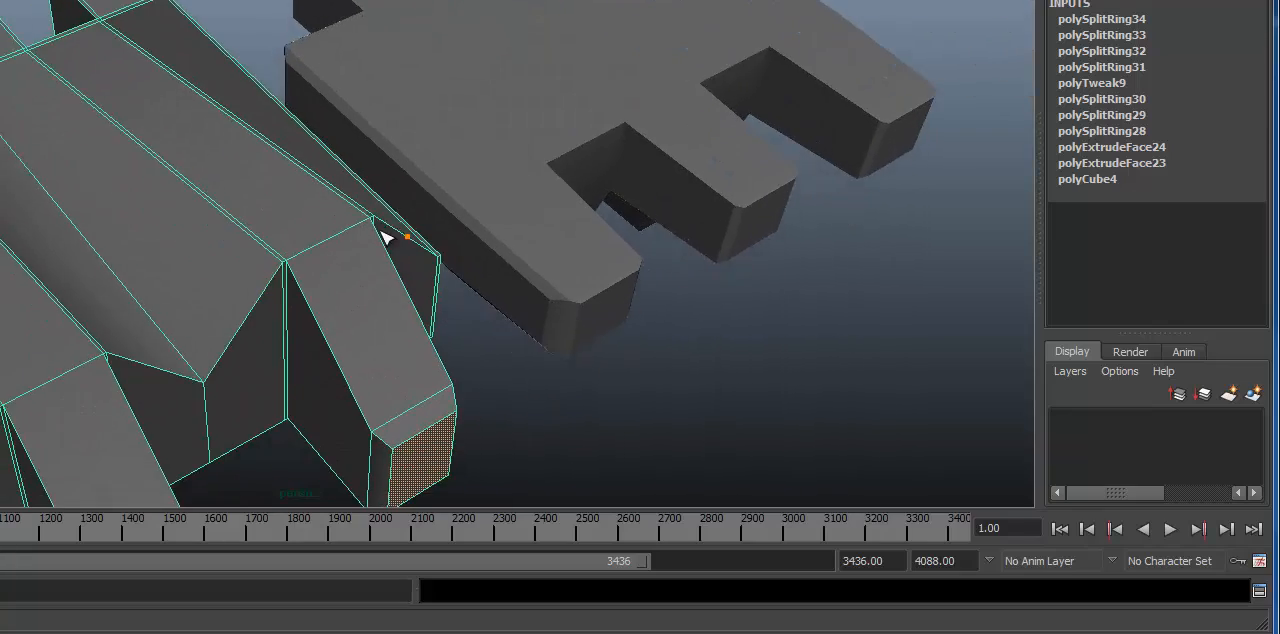
left_click_drag(383, 240, 249, 263, "alt")
right_click_drag(249, 263, 391, 296, "alt")
left_click_drag(387, 290, 378, 282, "alt")
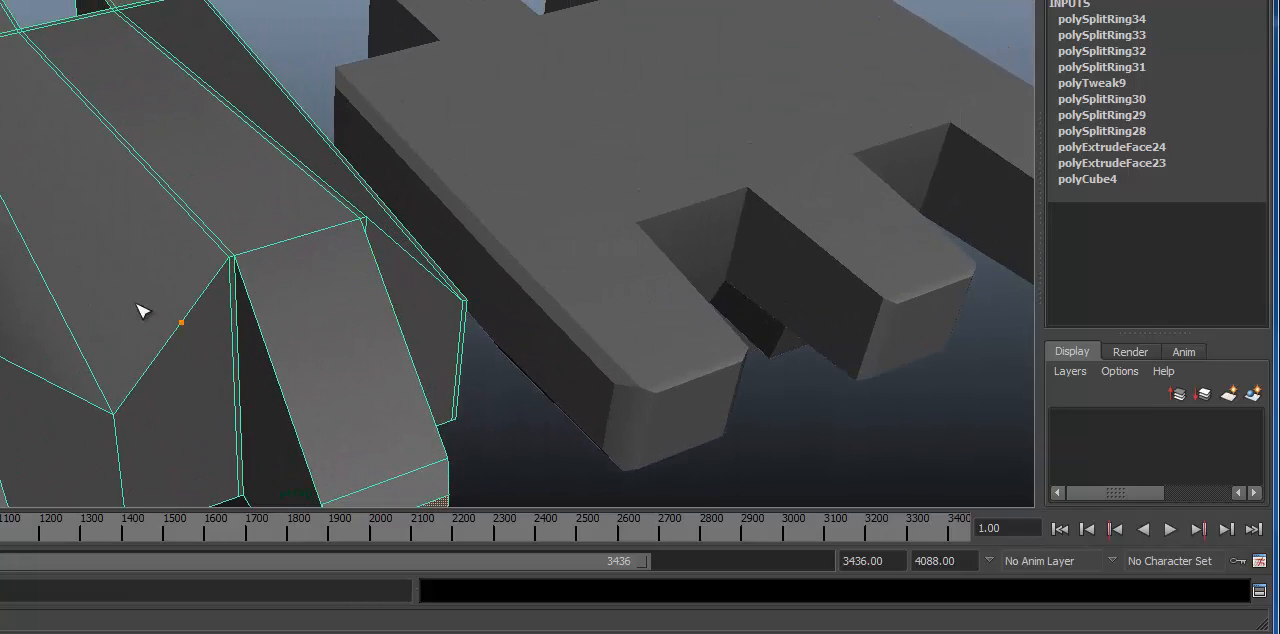
left_click_drag(138, 311, 222, 357, "alt")
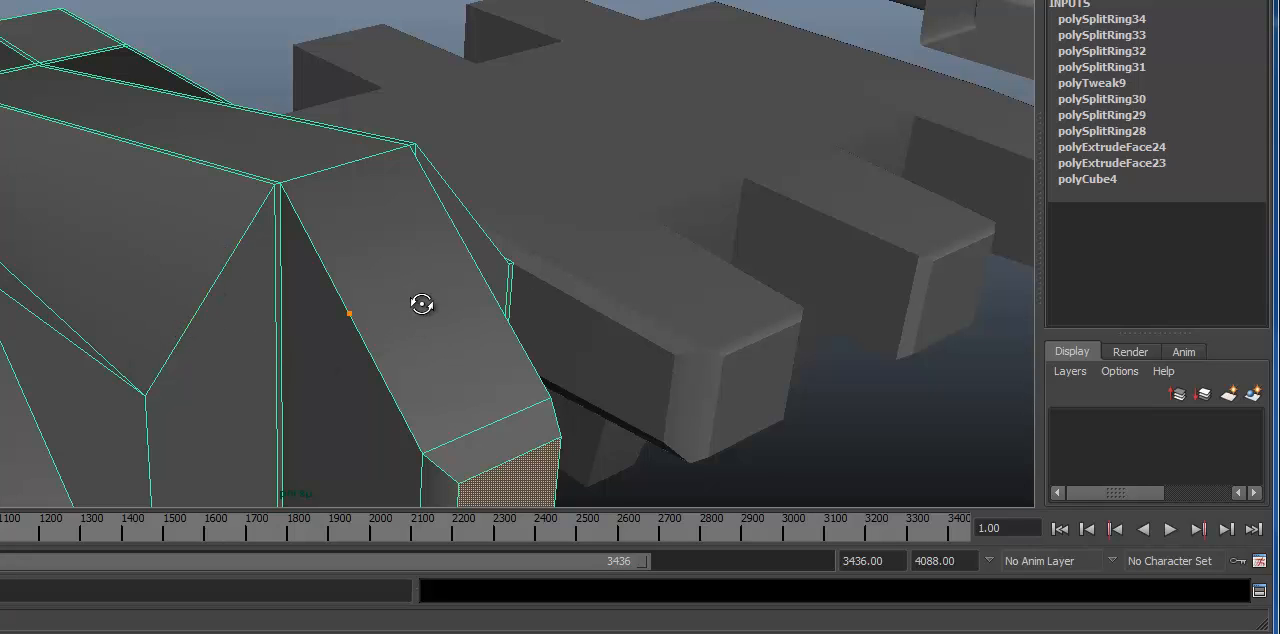
left_click_drag(421, 304, 449, 300, "alt")
right_click_drag(449, 300, 495, 302, "alt")
left_click_drag(495, 302, 127, 296, "alt")
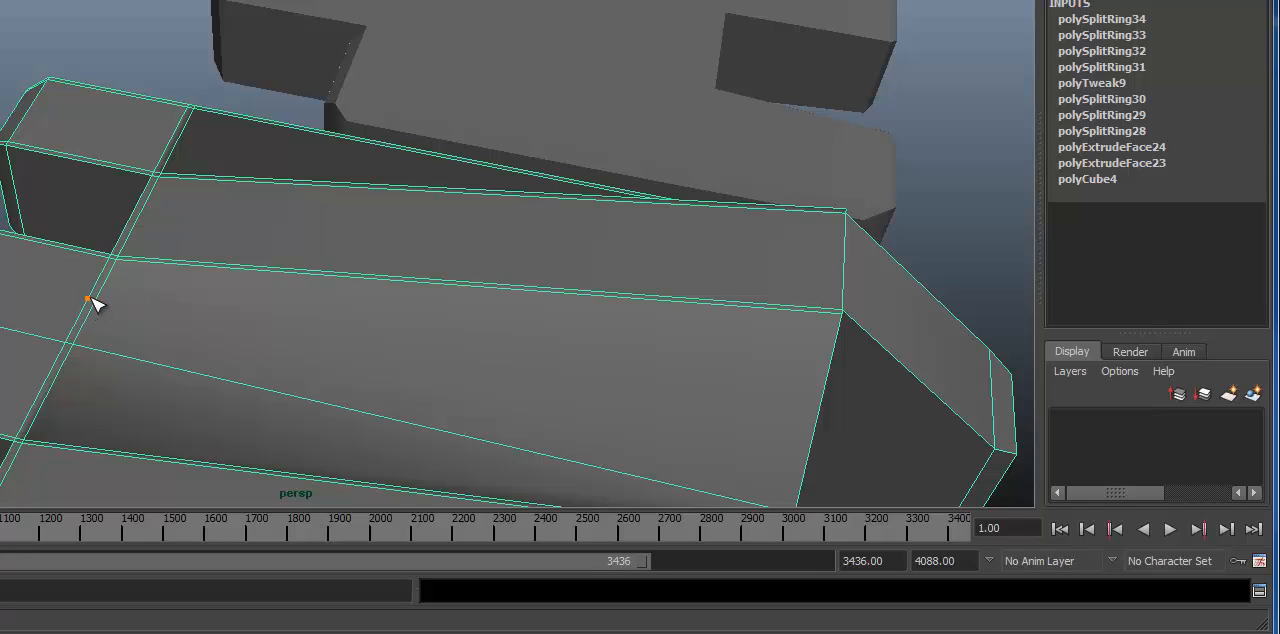
Step: Try to complete a split from the cross edge at the finger base and undo it
key("Return")
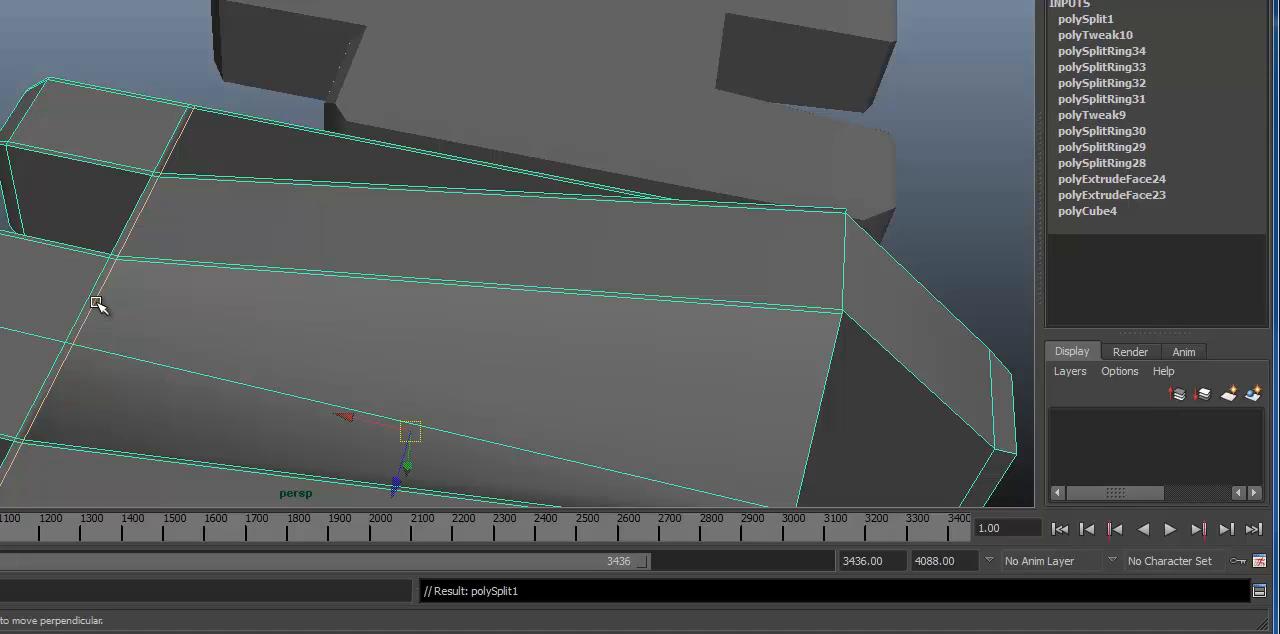
right_click_drag(403, 314, 158, 281, "alt")
left_click_drag(158, 281, 235, 296, "alt")
key("ctrl+z")
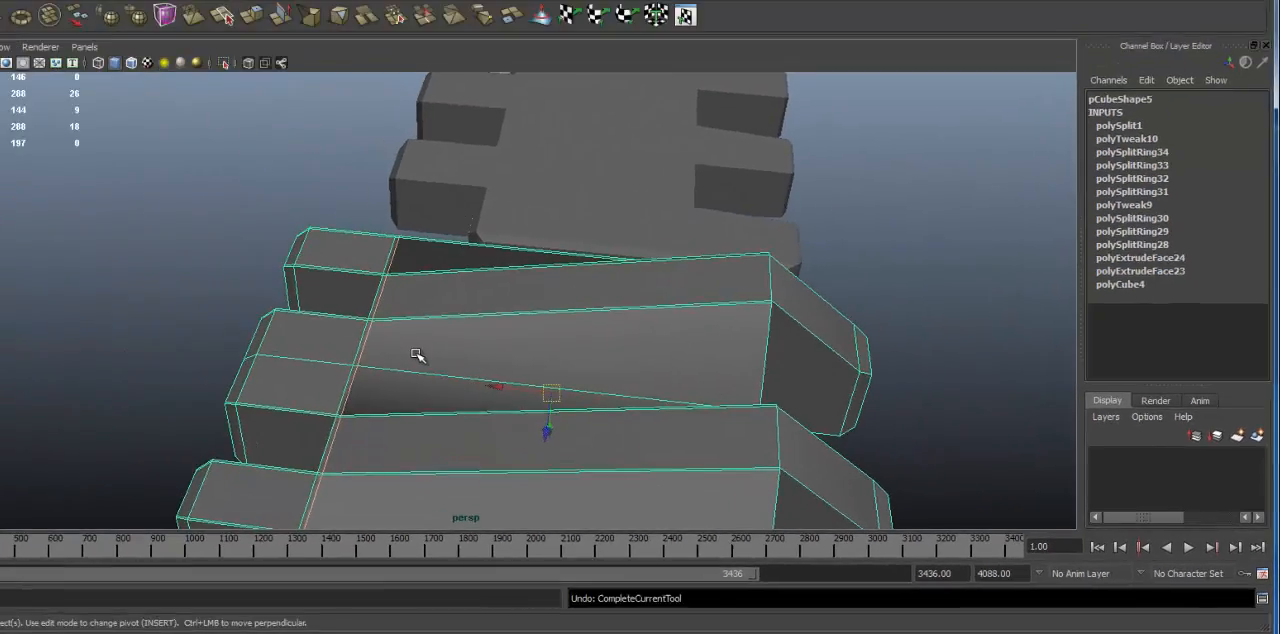
right_click_drag(382, 300, 408, 301, "alt")
left_click_drag(408, 301, 414, 303, "alt")
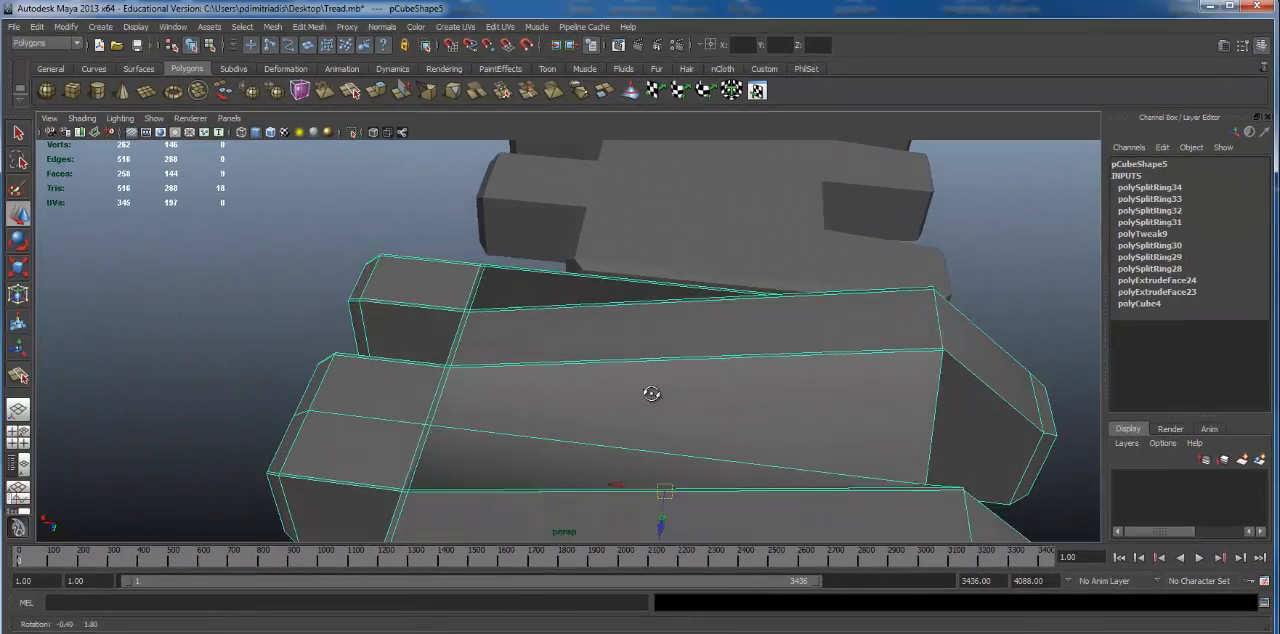
left_click_drag(651, 393, 640, 334, "alt")
key("ctrl+z")
Step: Split one valley slope lengthwise from the rear cross edge to the front rim and down the front face to its lower edge
left_click_drag(725, 386, 565, 335, "alt")
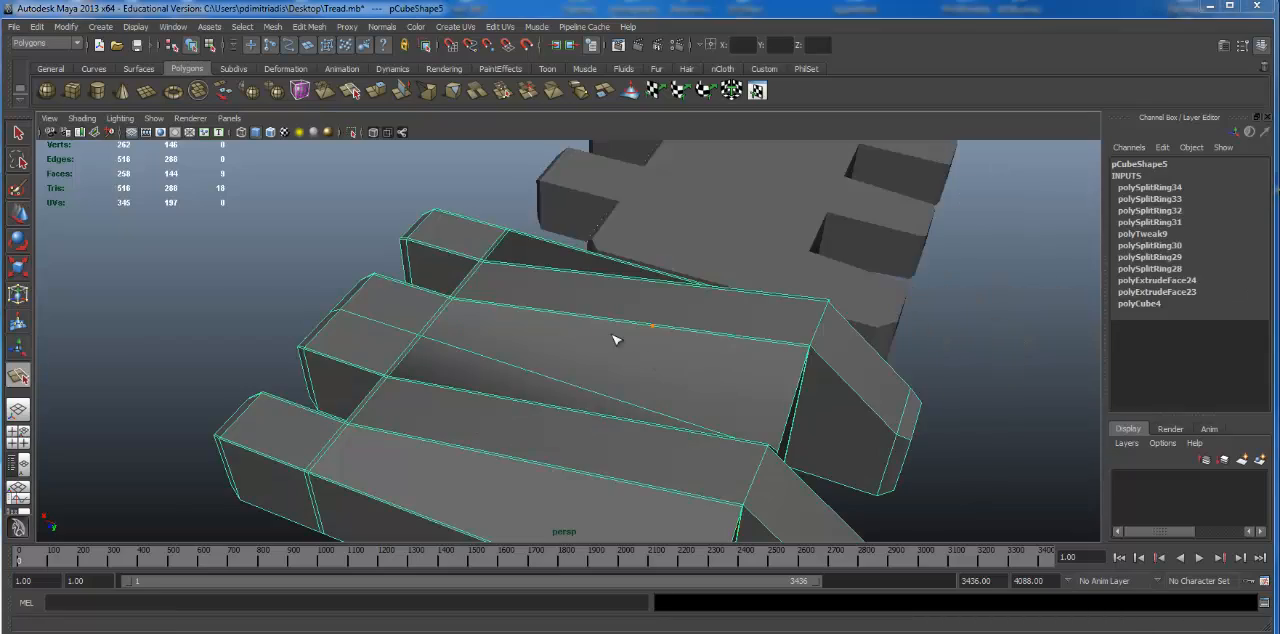
left_click_drag(615, 340, 529, 366, "alt")
right_click_drag(529, 366, 583, 354, "alt")
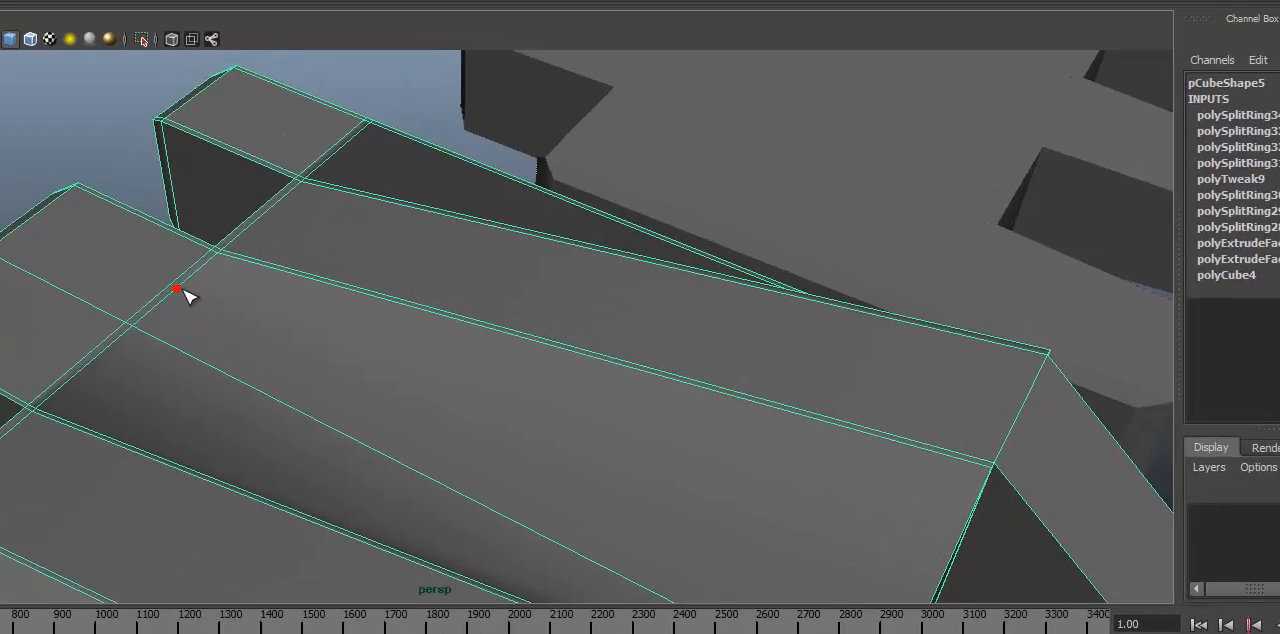
left_click_drag(866, 480, 370, 246, "alt")
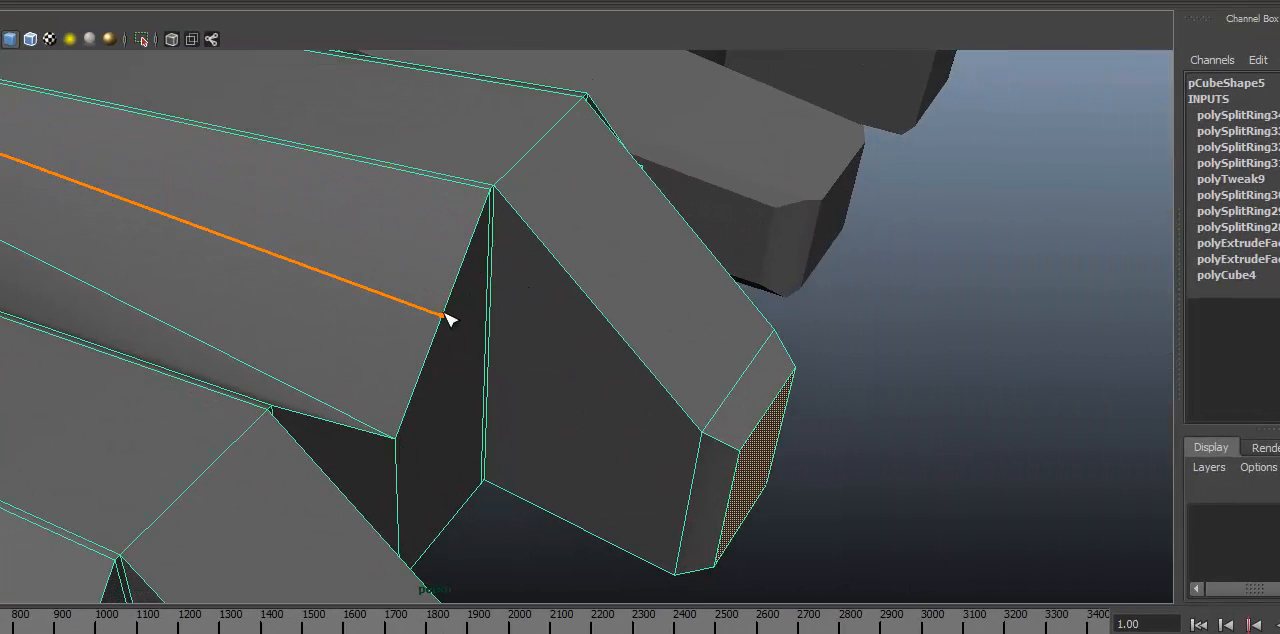
left_click_drag(447, 357, 371, 336, "alt")
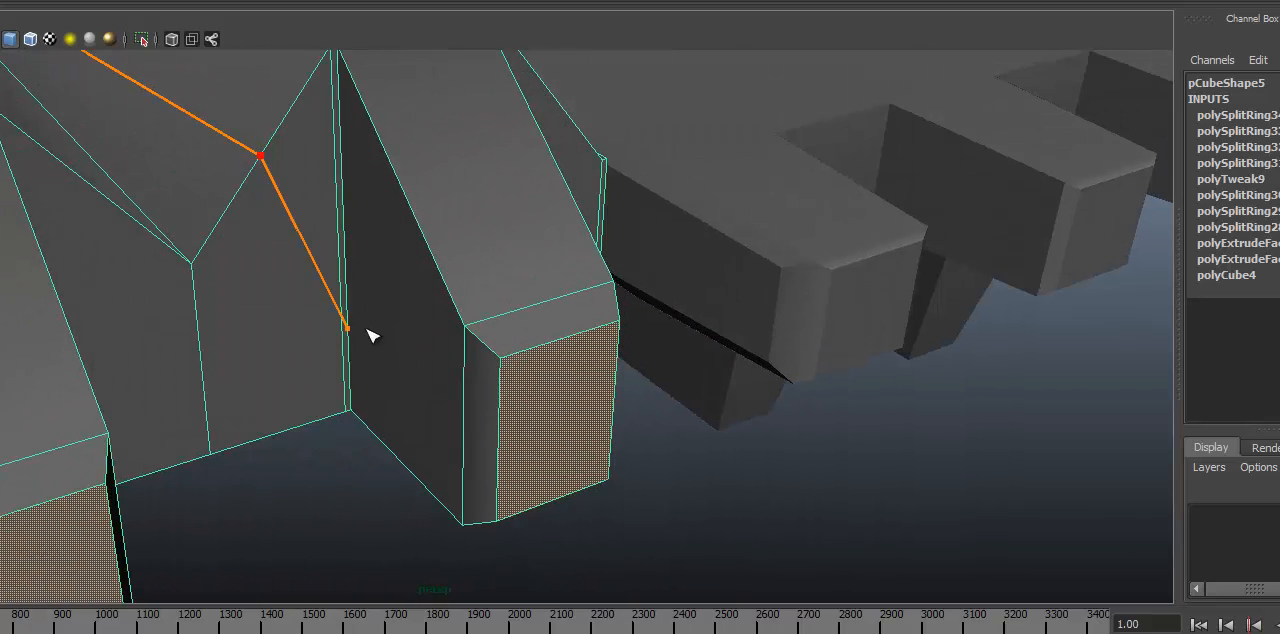
left_click(280, 432)
key("Return")
left_click_drag(313, 338, 309, 378, "alt")
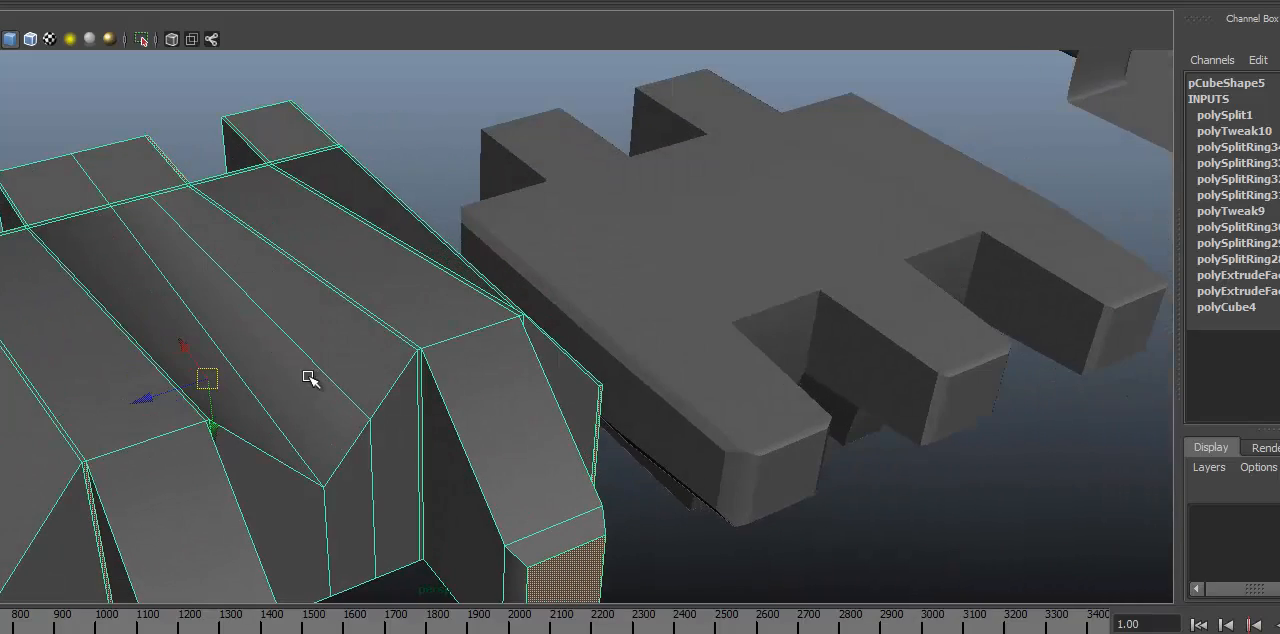
Step: Preview the link smoothed, examine the valley around the new split, and show the link unsmoothed
left_click_drag(274, 416, 370, 359, "alt")
key("3")
left_click_drag(63, 318, 520, 270, "alt")
left_click(811, 147)
left_click_drag(801, 317, 571, 306, "alt")
left_click(566, 317)
key("1")
Step: Try moving the new split's vertex on the valley's front rim sideways, check it smoothed, and undo the move
left_click_drag(553, 366, 565, 378, "alt")
right_click_drag(563, 271, 502, 265)
left_click(565, 242)
left_click_drag(571, 308, 543, 278, "alt")
key("3")
mouse_move(621, 239)
left_mouse_down()
mouse_move(699, 255)
mouse_move(606, 240)
left_mouse_up()
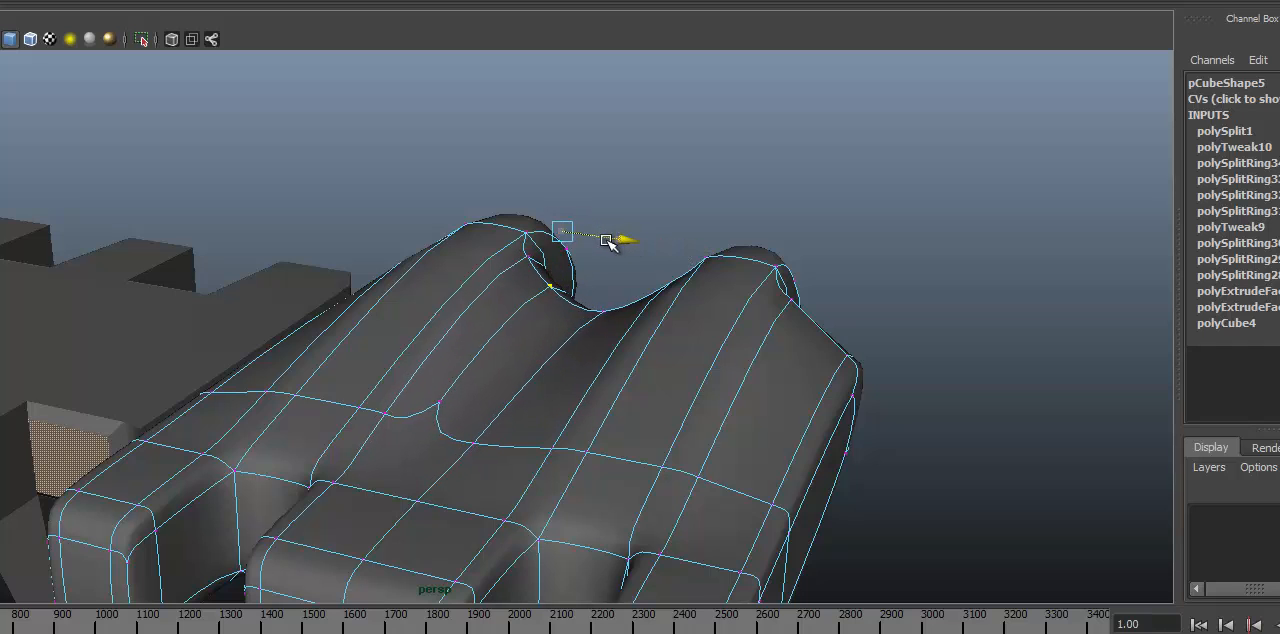
left_click_drag(533, 280, 593, 284, "alt")
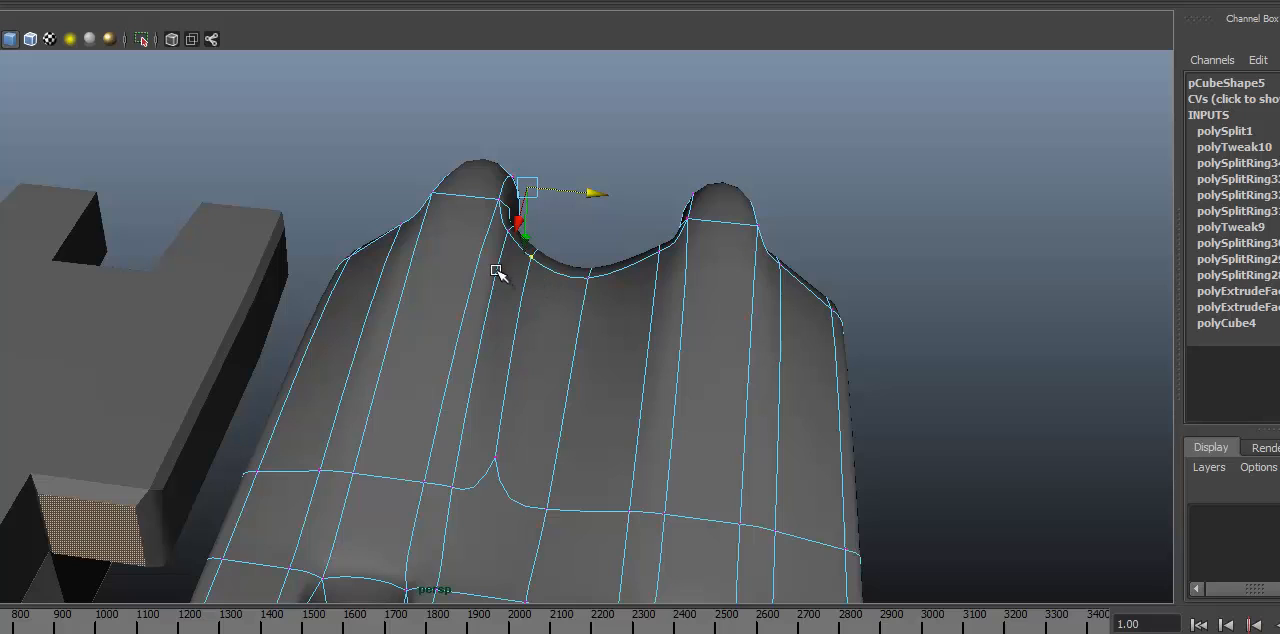
key("1")
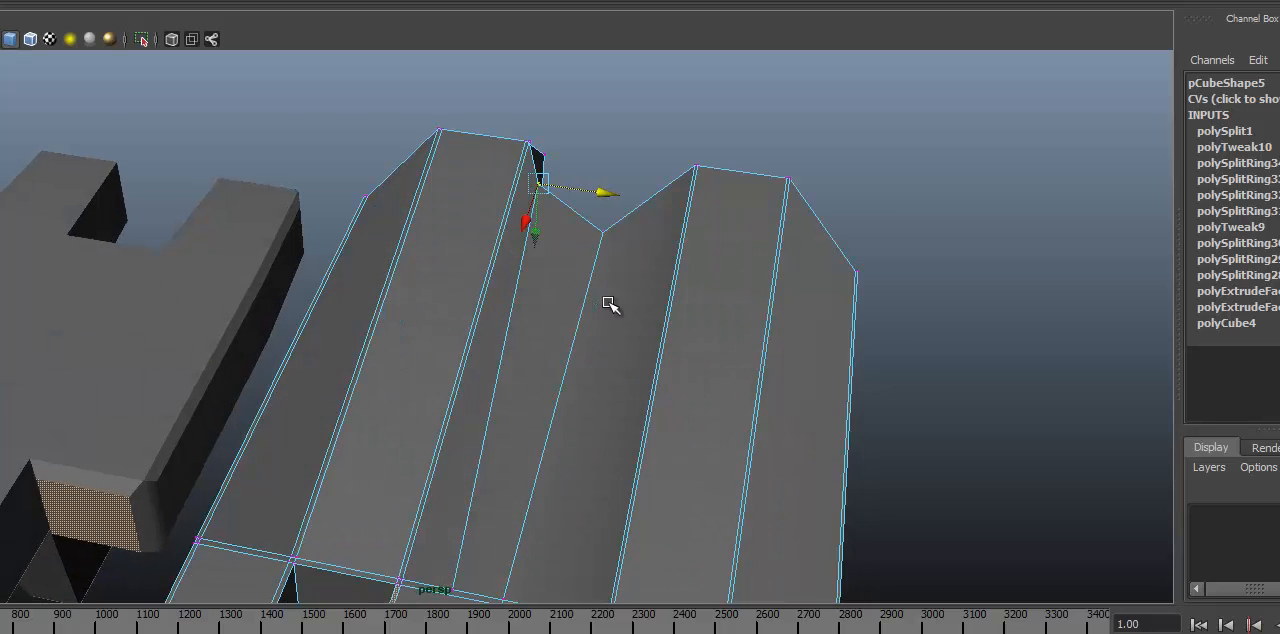
left_click_drag(609, 306, 543, 257, "alt")
left_click(523, 297)
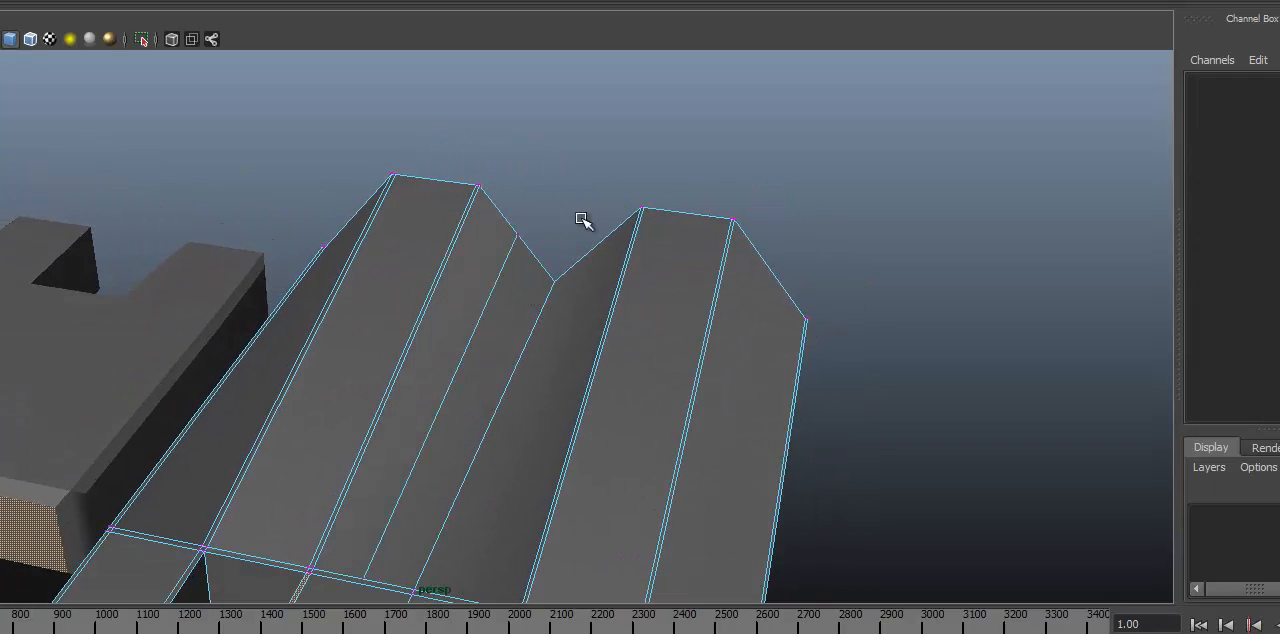
Step: Split the valley's opposite slope lengthwise with the Interactive Split Tool, continuing down the front face to its lower edge
left_click_drag(586, 220, 392, 231, "alt")
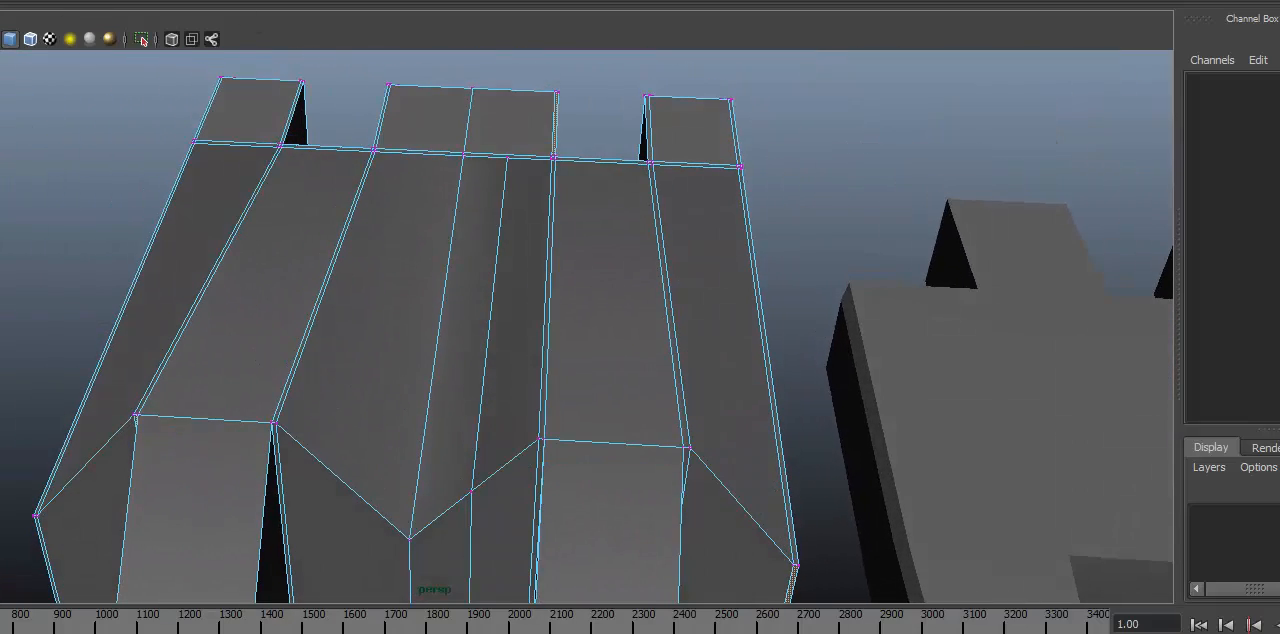
left_click(36, 1)
mouse_move(80, 1)
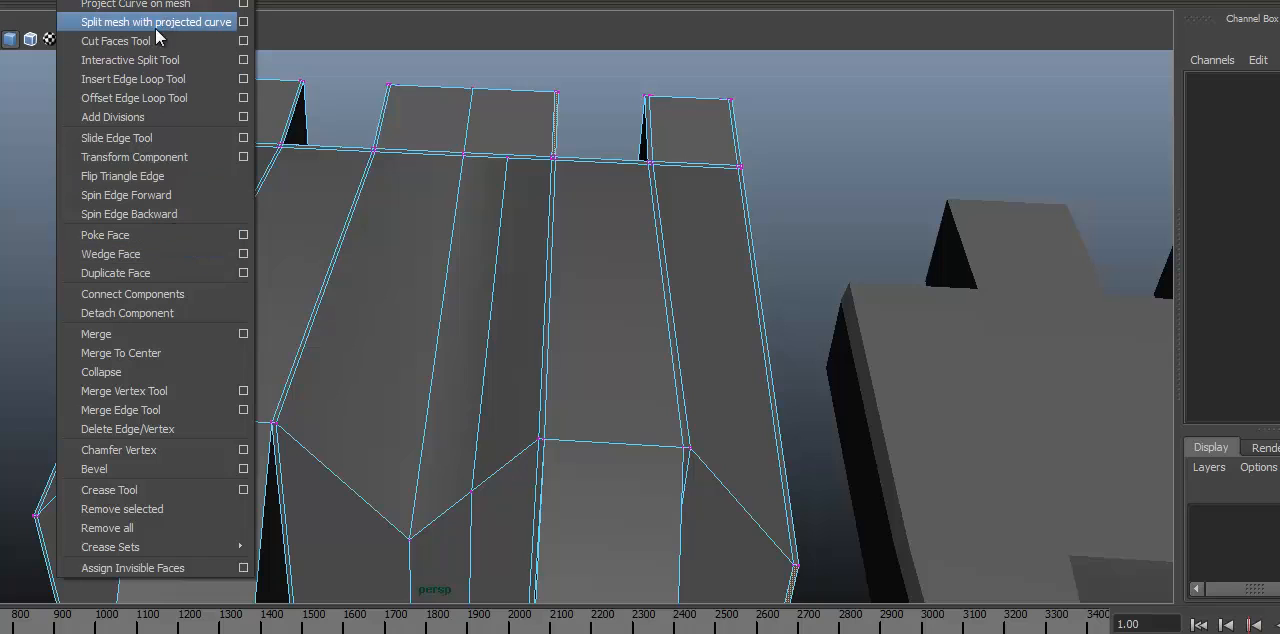
left_click(144, 61)
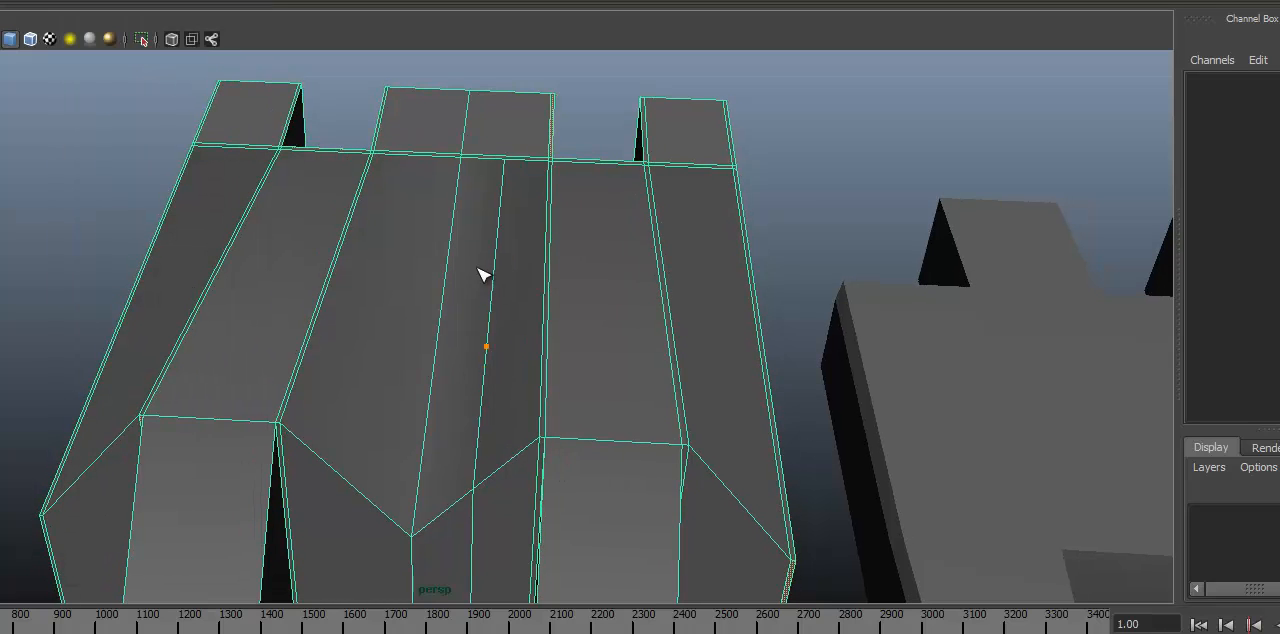
left_click(415, 156)
left_click(369, 479)
scroll(303, 208, "down", 2)
middle_click_drag(303, 208, 303, 92, "alt")
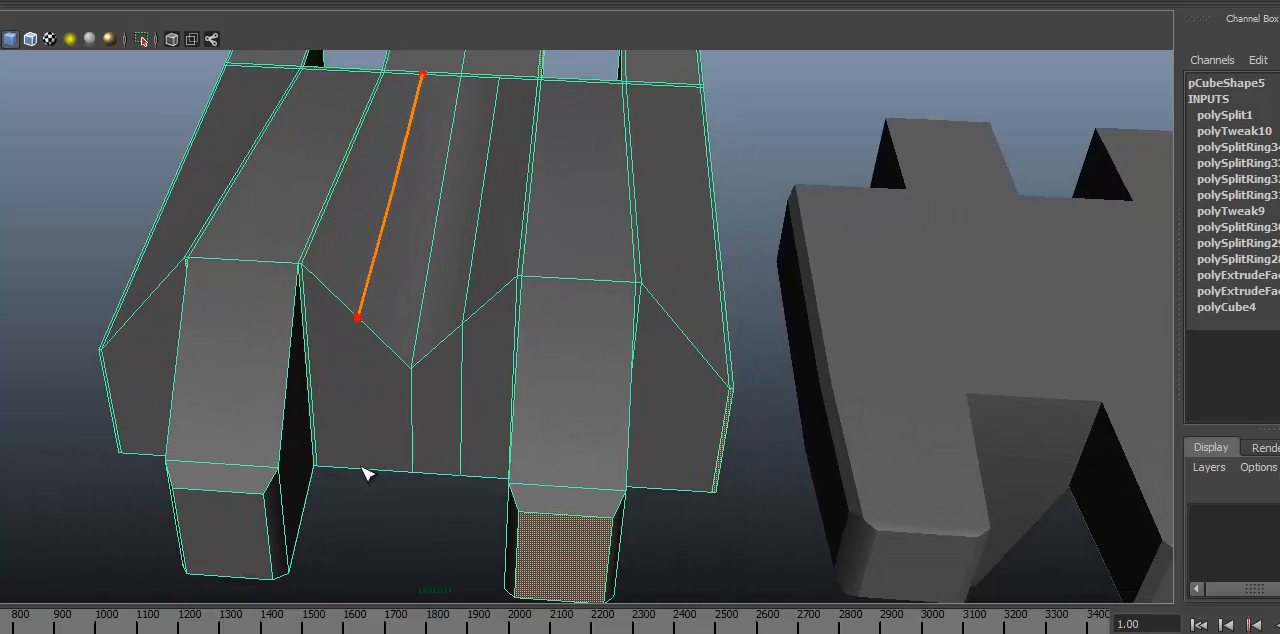
key("Return")
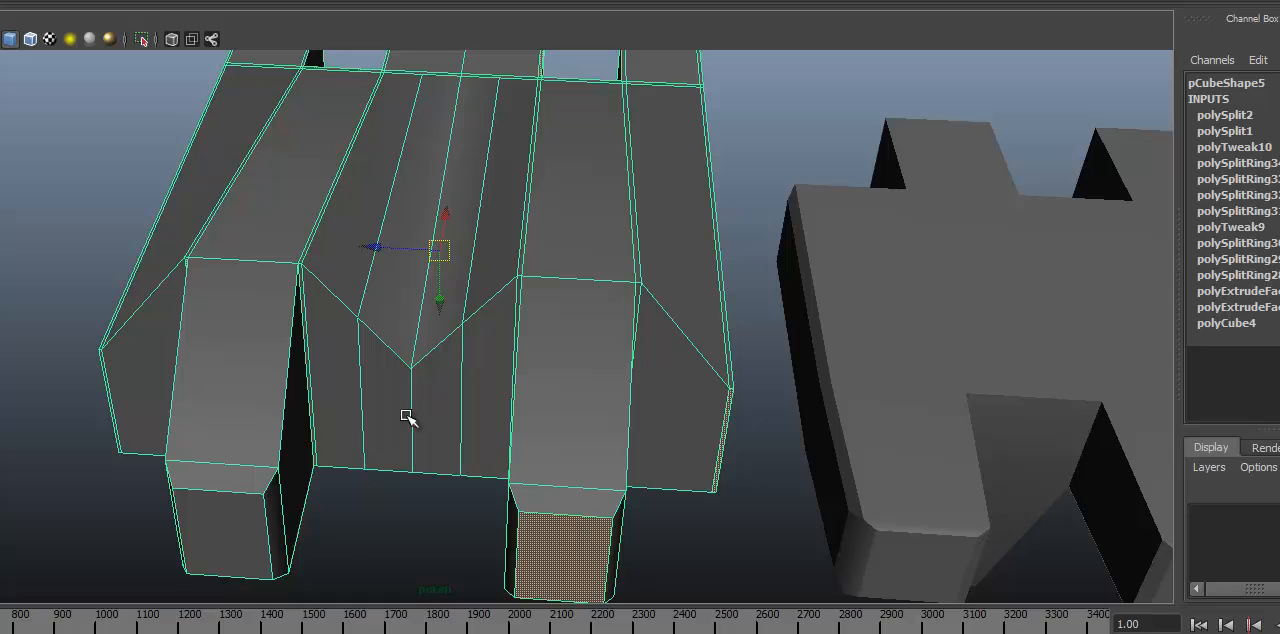
Step: Scale the two vertices where the lengthwise splits meet the valley's front rim apart, out toward the adjoining fingers, with smoothing shown
right_click_drag(479, 273, 405, 238, "alt")
mouse_move(405, 238)
left_mouse_down("alt")
mouse_move(400, 137)
mouse_move(391, 206)
mouse_move(410, 240)
left_mouse_up("alt")
right_click_drag(410, 240, 358, 270, "alt")
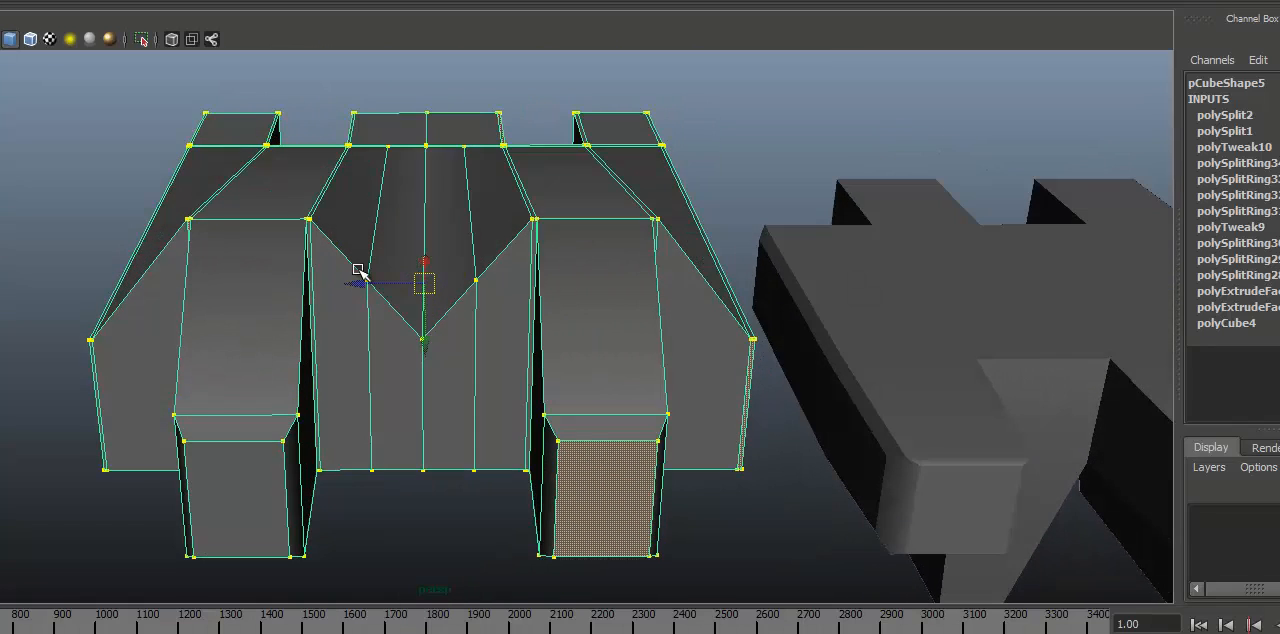
left_click_drag(379, 290, 382, 292)
middle_click_drag(488, 252, 457, 280, "alt")
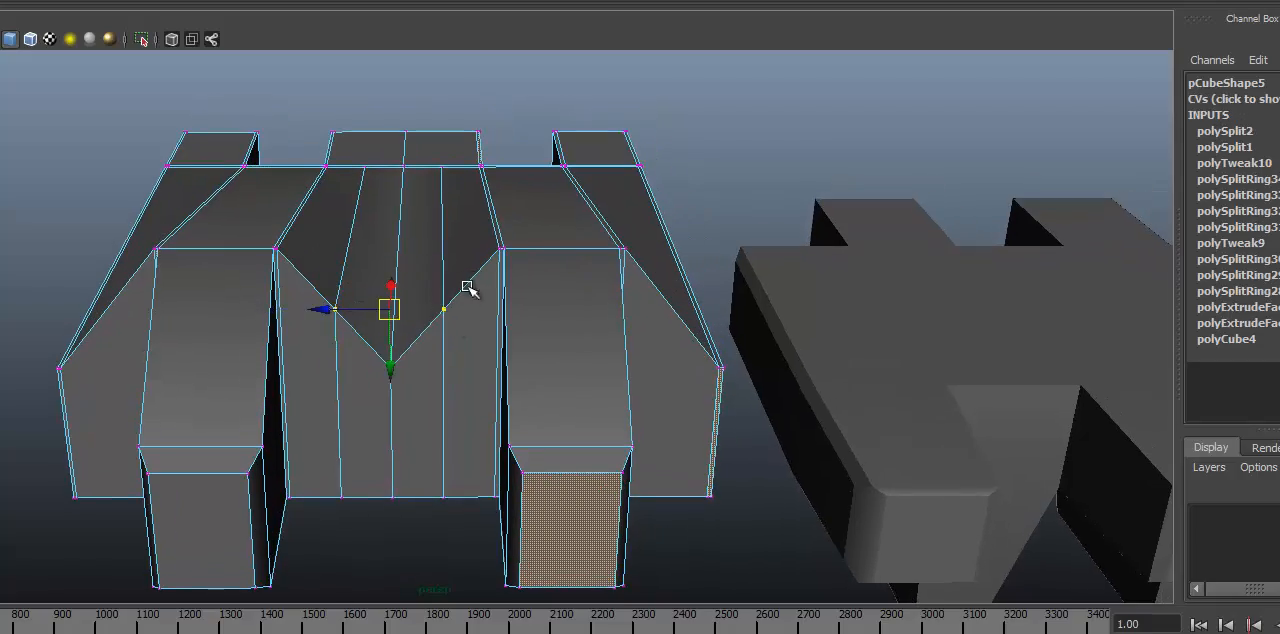
left_click_drag(466, 286, 474, 372, "alt")
key("3")
key("e")
key("r")
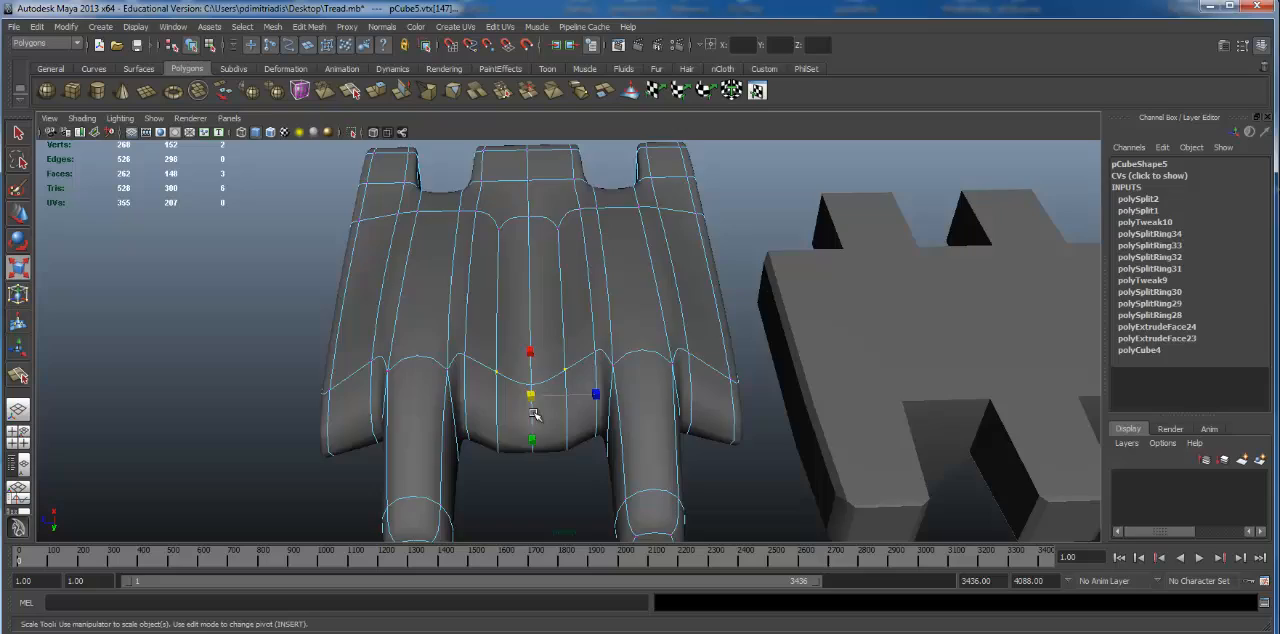
left_click_drag(533, 414, 679, 275, "alt")
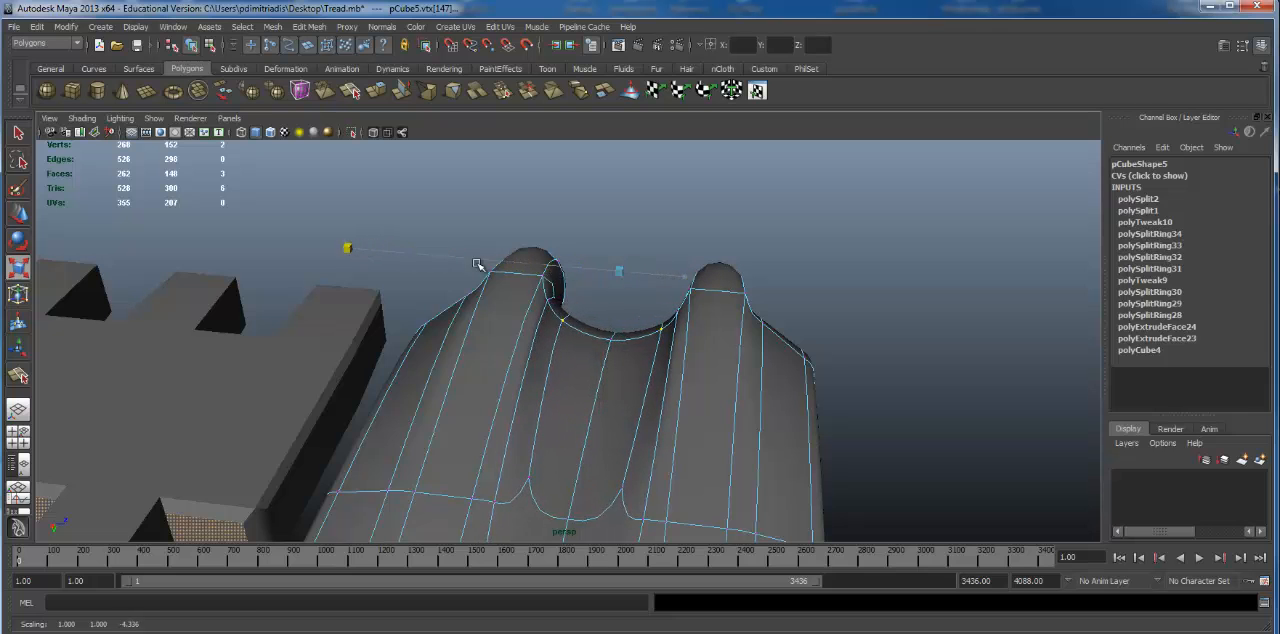
left_click_drag(477, 264, 377, 314, "alt")
Step: Return to object selection and examine the smoothed link's valley and fingers from several sides, beside the neighbouring block link
key("3")
left_click(440, 316)
left_click_drag(463, 320, 588, 430, "alt")
left_click(626, 354)
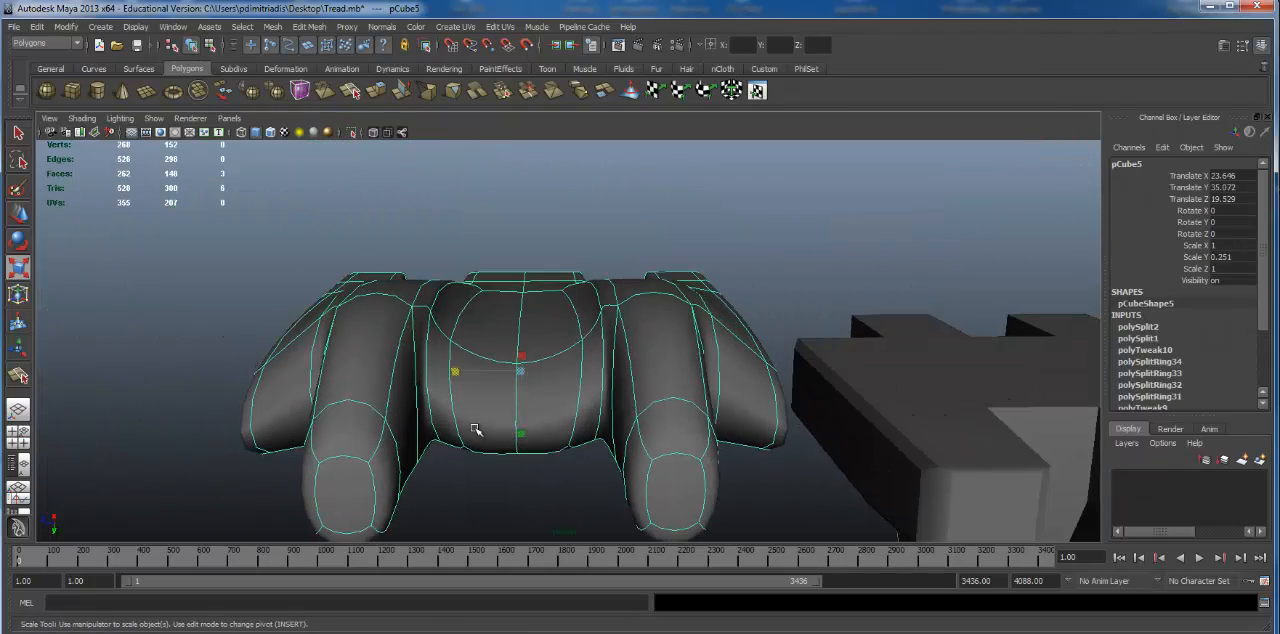
left_click_drag(475, 430, 600, 397, "alt")
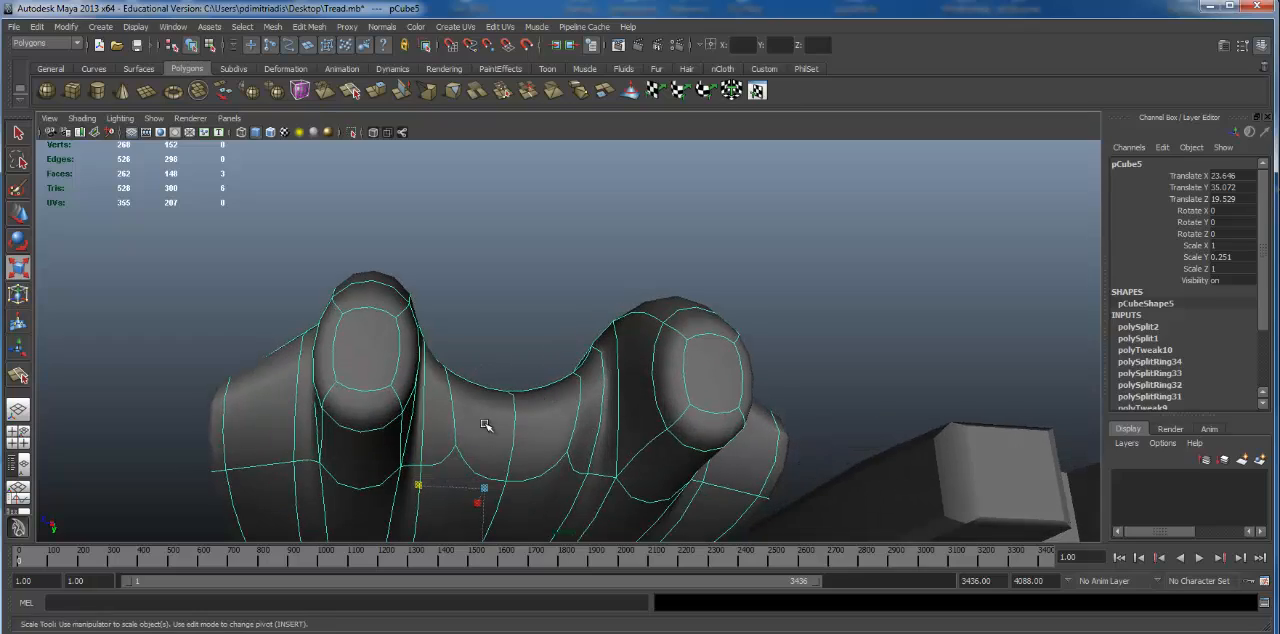
left_click_drag(484, 425, 282, 434, "alt")
right_click_drag(282, 434, 734, 409, "alt")
left_click_drag(734, 409, 529, 343, "alt")
key("1")
key("3")
left_click(777, 354)
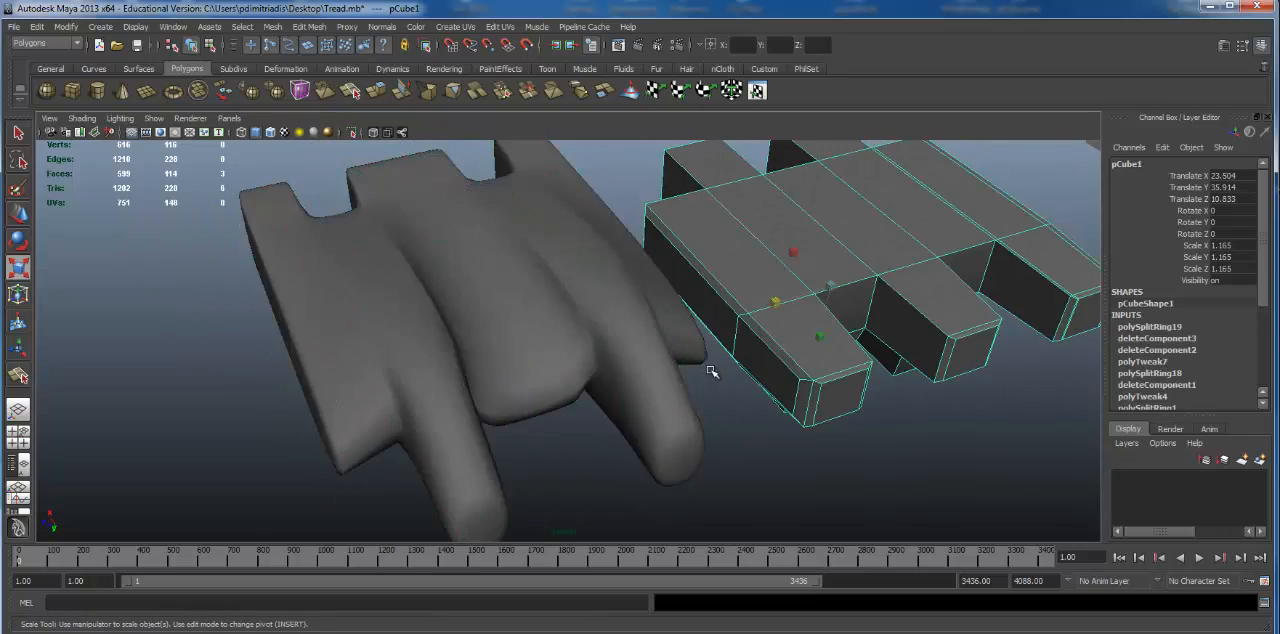
left_click_drag(710, 372, 657, 357, "alt")
left_click(557, 400)
left_click_drag(557, 400, 462, 410, "alt")
Step: Compare the link's valley and front face in smoothed and unsmoothed display, shaded and as wireframe
key("1")
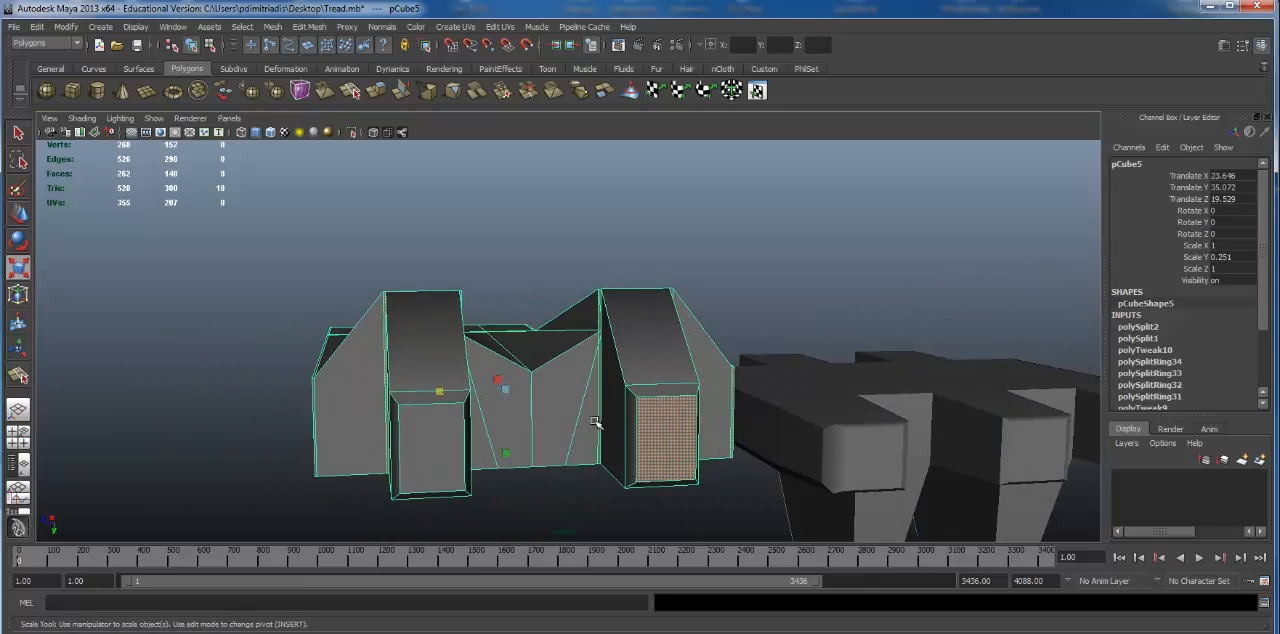
key("3")
left_click_drag(594, 422, 345, 409, "alt")
left_click_drag(581, 374, 465, 384, "alt")
right_click_drag(465, 384, 555, 383, "alt")
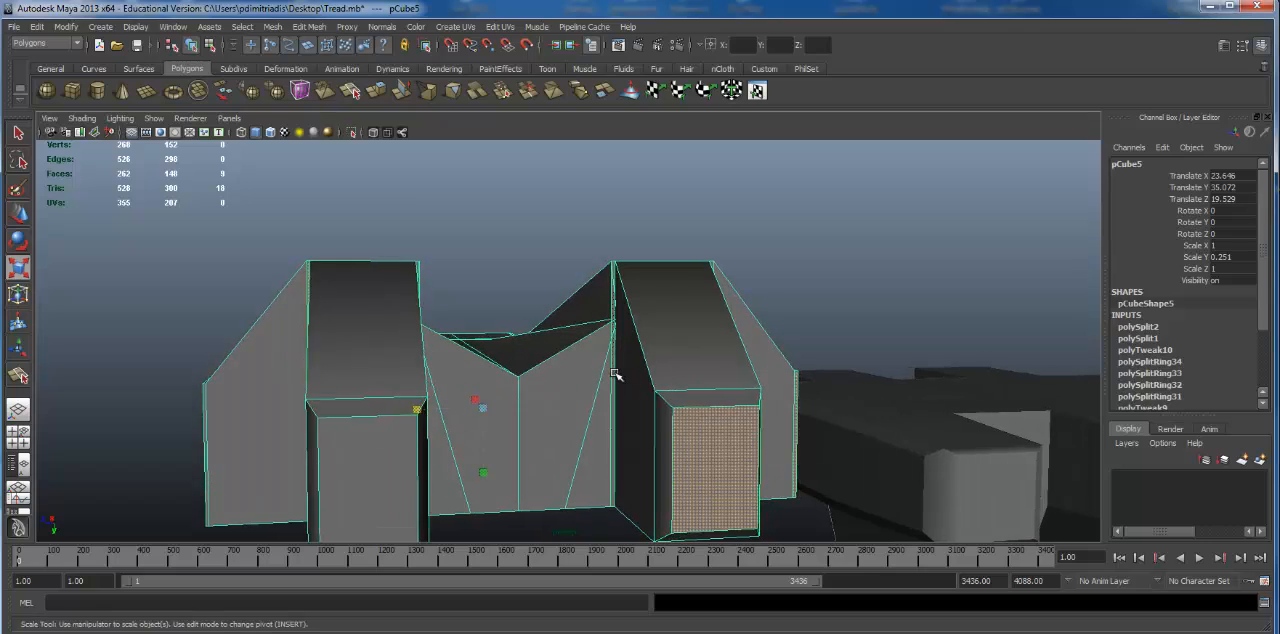
key("4")
key("3")
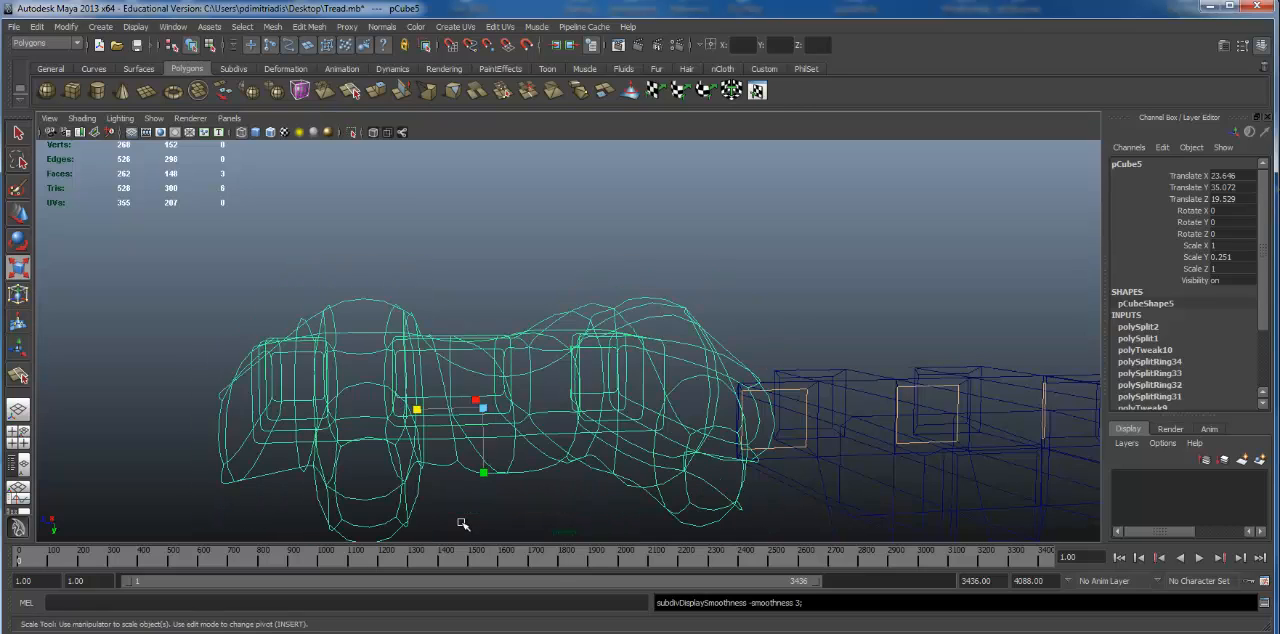
key("5")
mouse_move(563, 506)
left_mouse_down("alt")
mouse_move(420, 460)
mouse_move(496, 385)
mouse_move(666, 340)
mouse_move(731, 246)
mouse_move(440, 290)
mouse_move(428, 274)
mouse_move(470, 292)
mouse_move(428, 349)
mouse_move(470, 331)
mouse_move(523, 332)
left_mouse_up("alt")
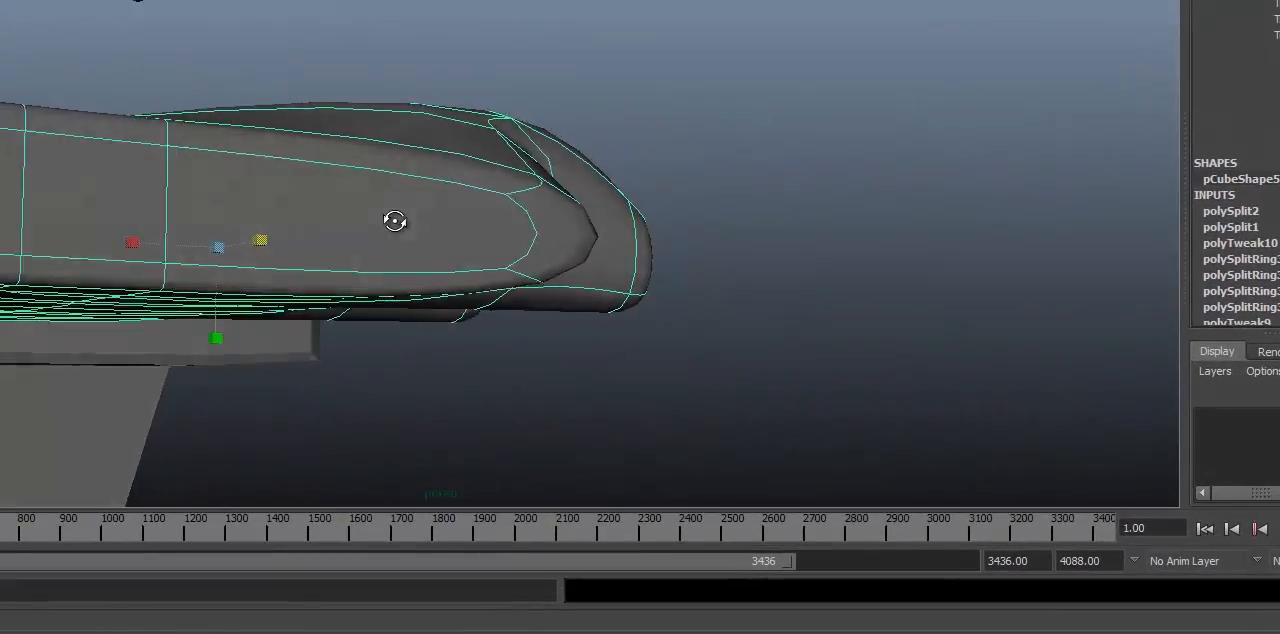
left_click_drag(395, 220, 597, 185, "alt")
right_click_drag(457, 187, 509, 206, "alt")
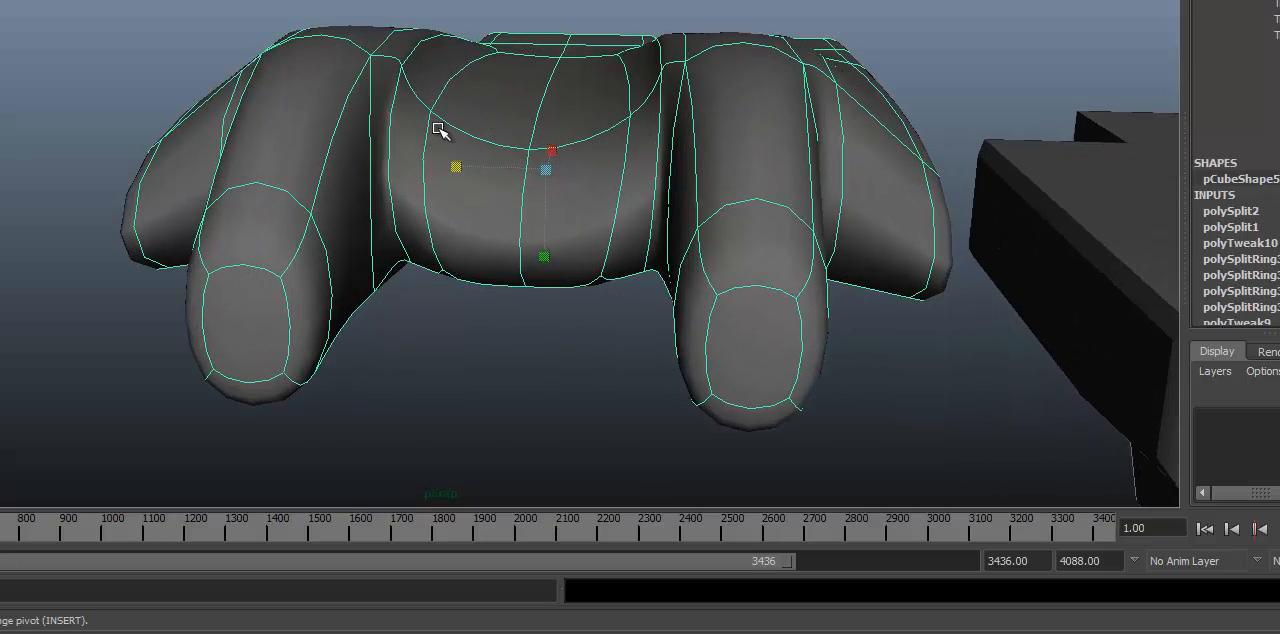
key("4")
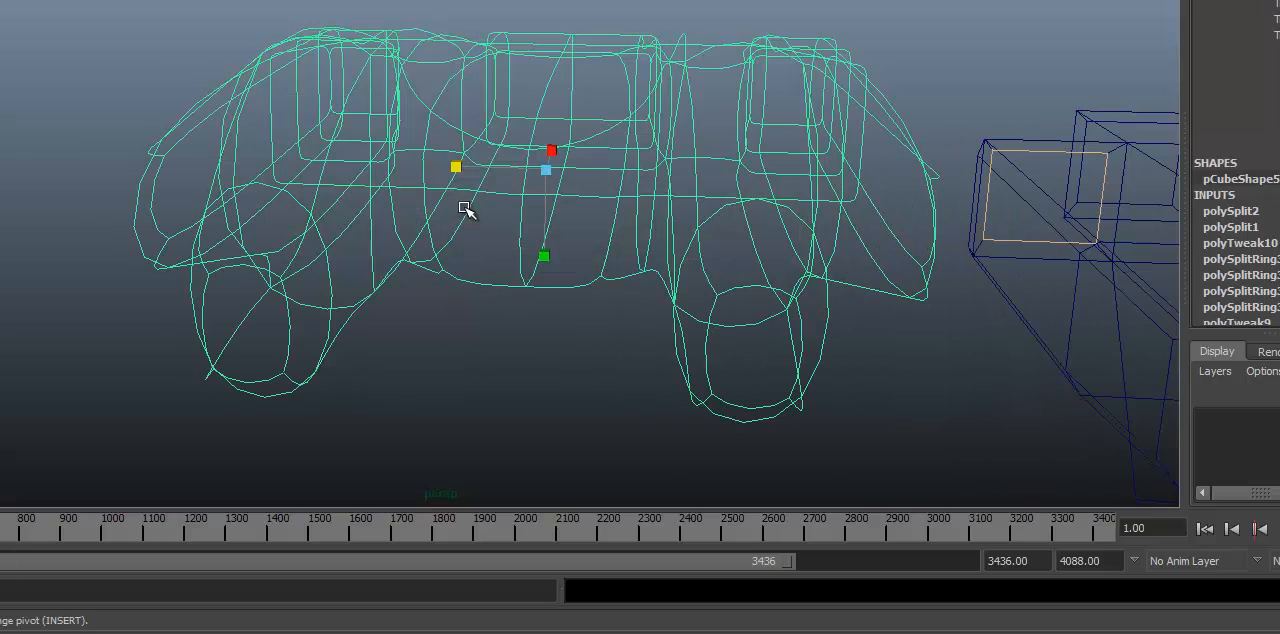
key("5")
left_click_drag(357, 157, 429, 222, "alt")
key("1")
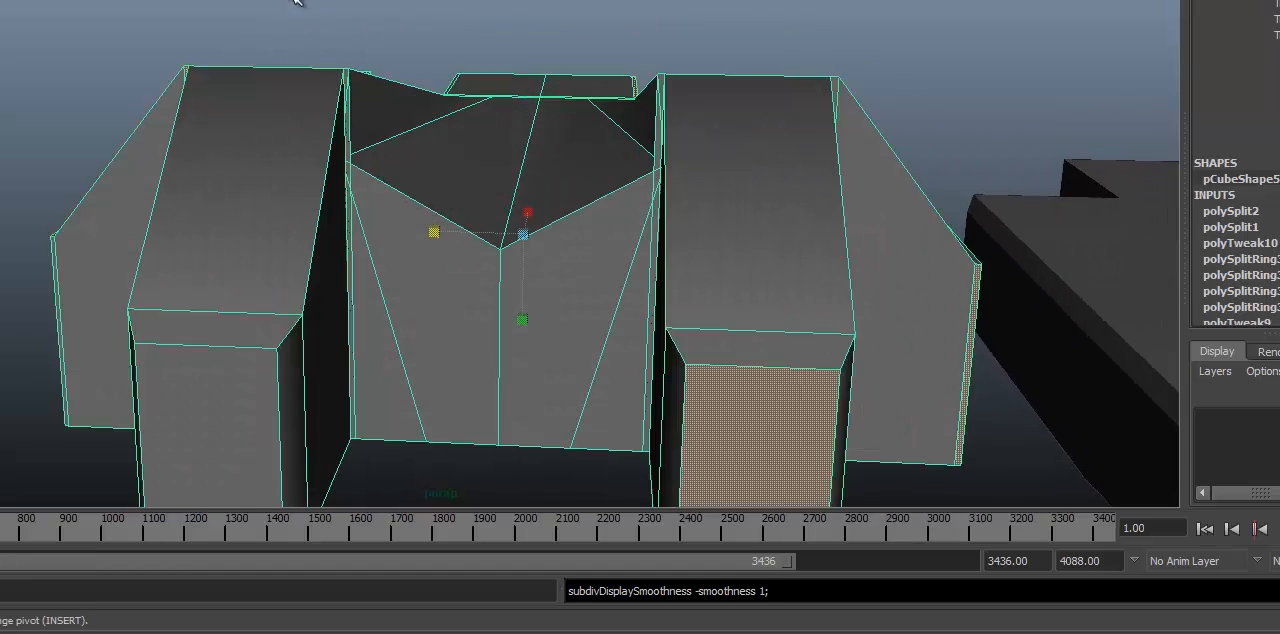
Step: Try to cut horizontally with the Interactive Split Tool from the outer front face around the first finger's tip to the valley's front face
middle_click_drag(297, 2, 264, 24, "alt")
left_click(84, 0)
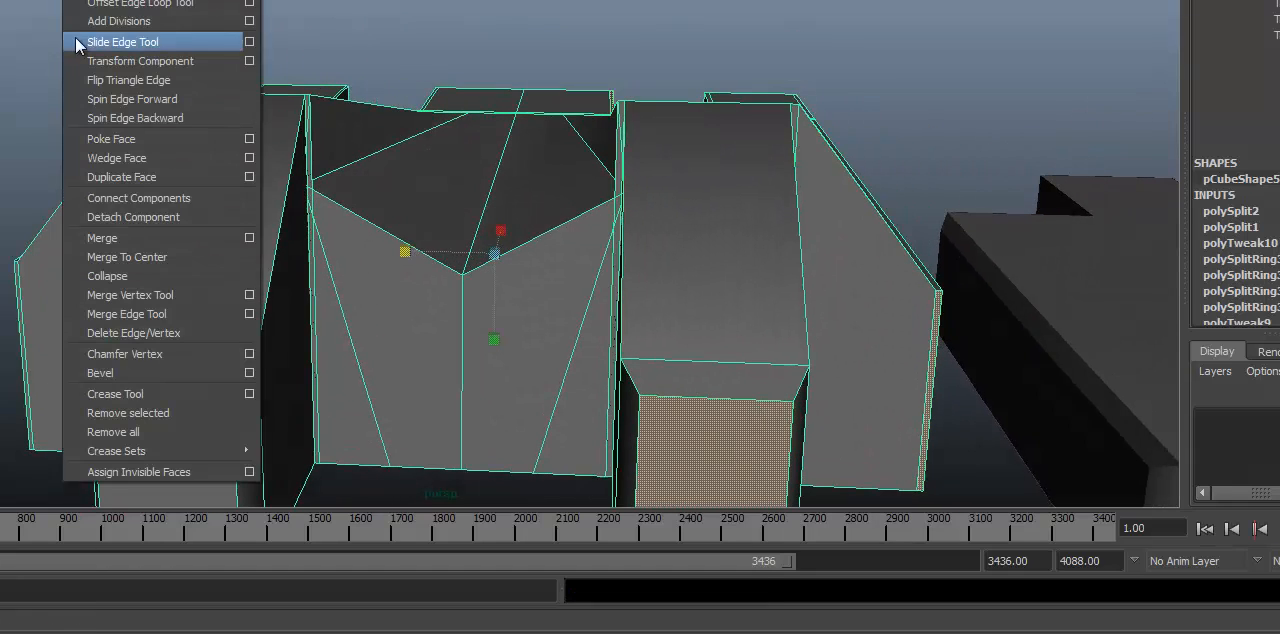
left_click(84, 0)
left_click_drag(660, 390, 334, 266, "alt")
right_click_drag(334, 266, 129, 254, "alt")
left_click_drag(129, 254, 127, 267, "alt")
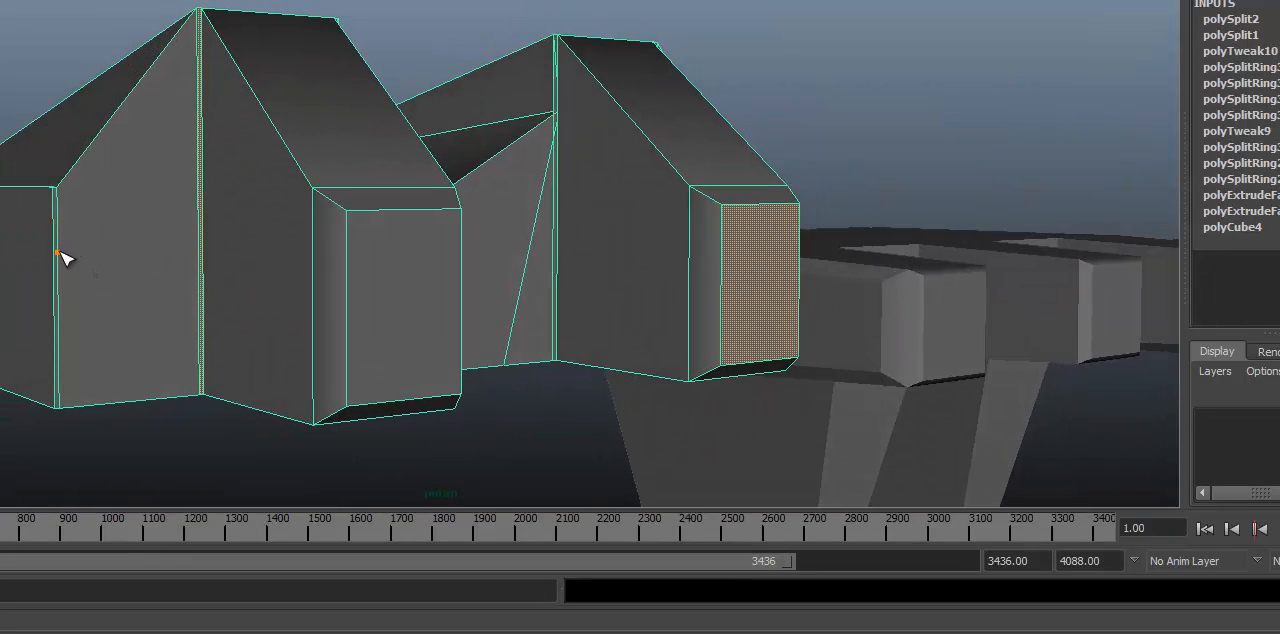
left_click_drag(57, 258, 86, 260, "alt")
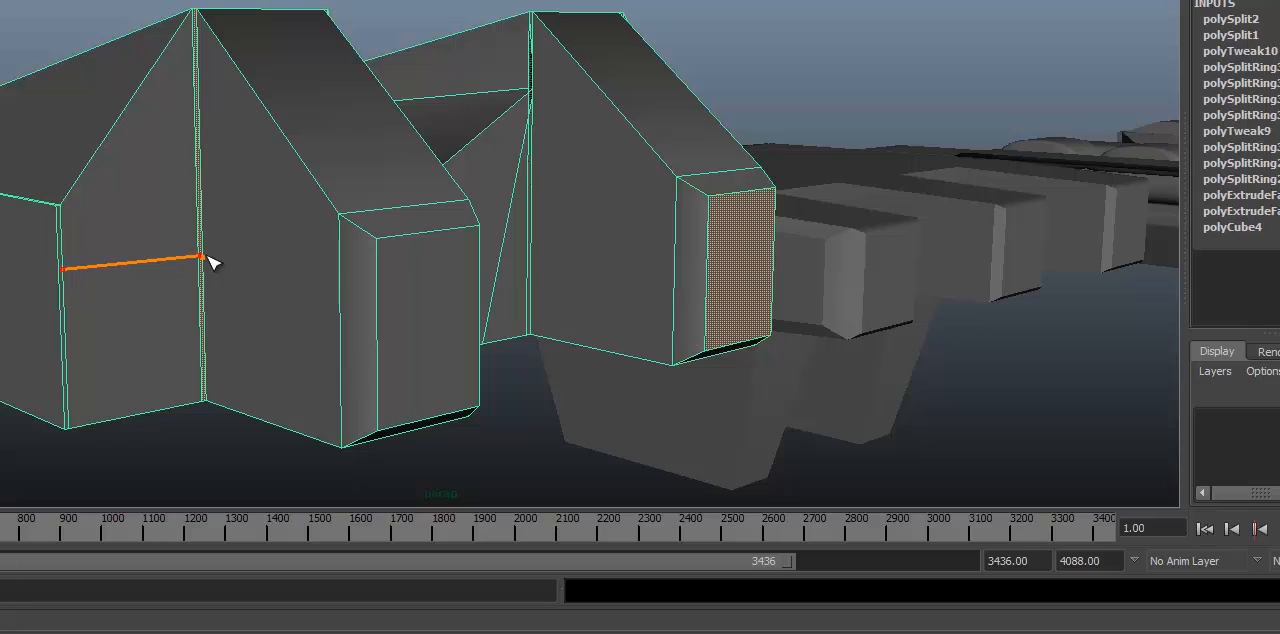
left_click(205, 258)
left_click(340, 273)
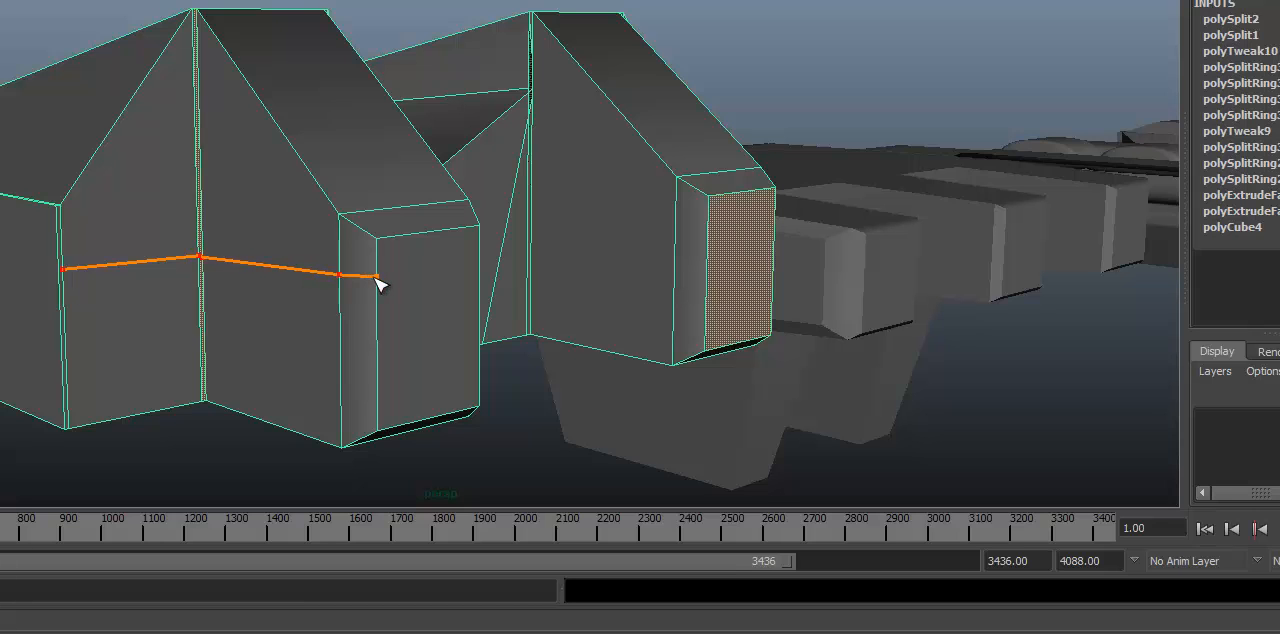
left_click_drag(513, 281, 349, 280, "alt")
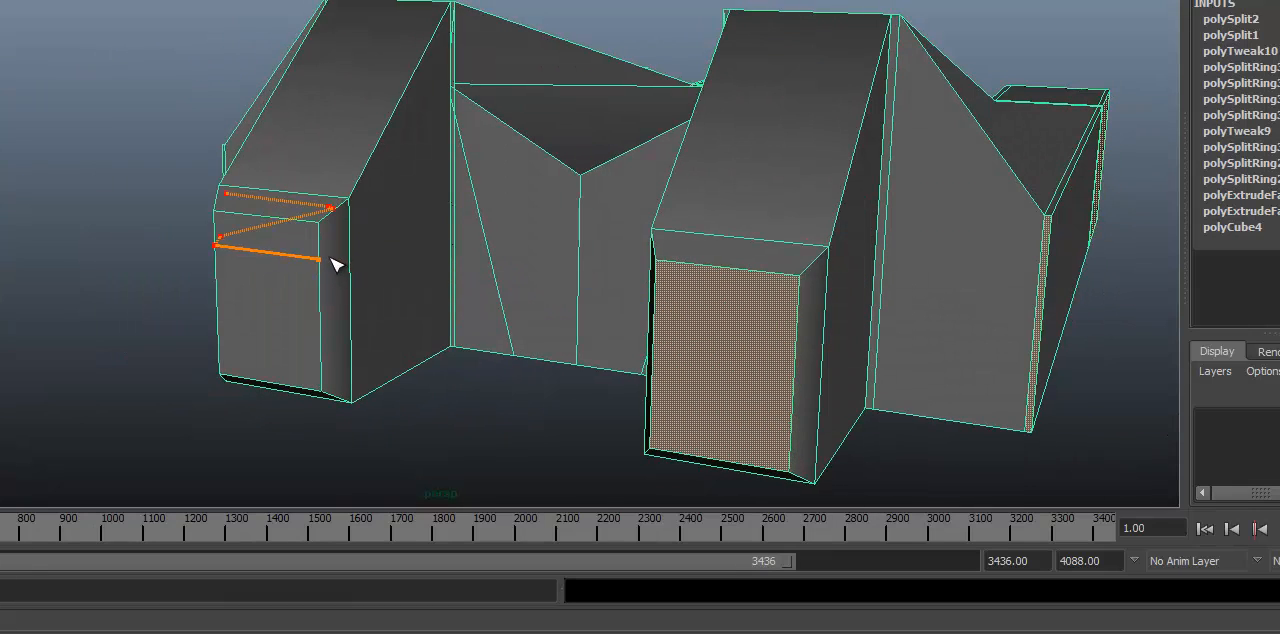
left_click(363, 262)
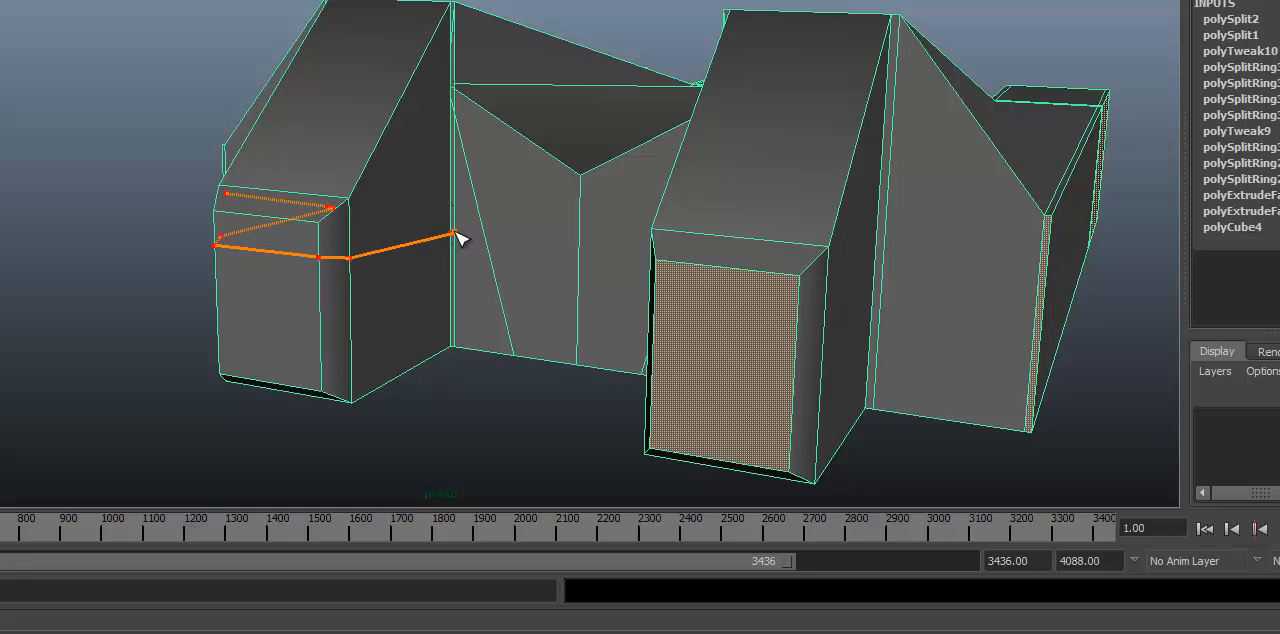
left_click(454, 235)
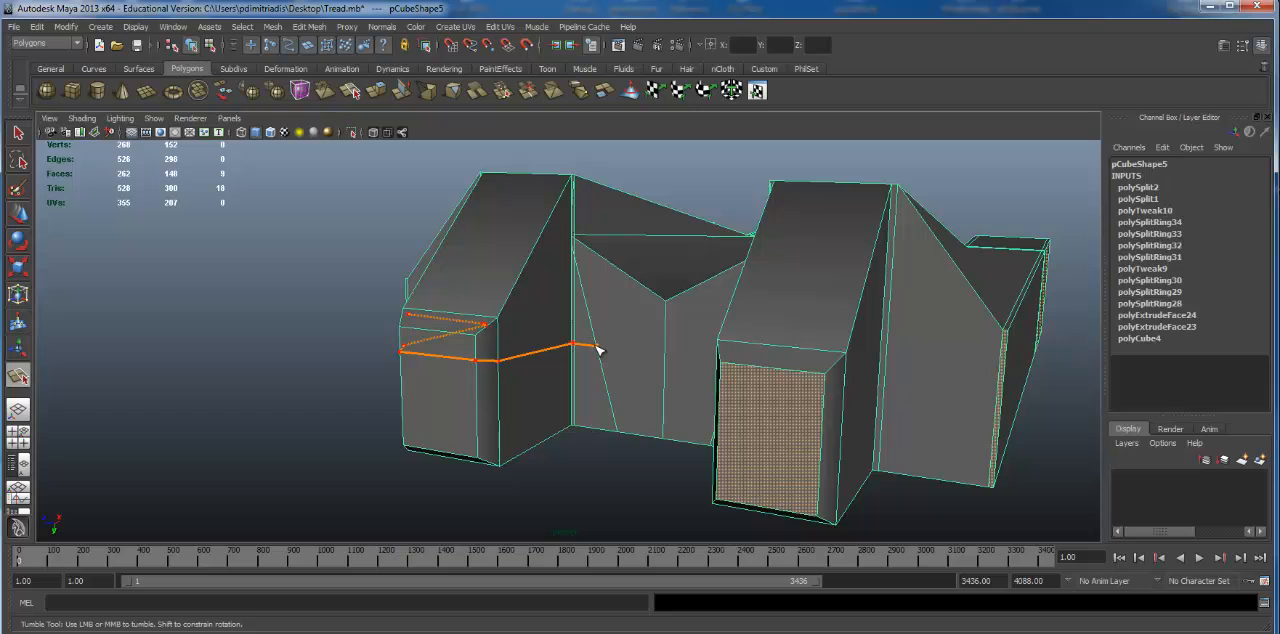
Step: Try to extend the horizontal split across the valley's front face and remove its last placed points
left_click_drag(680, 354, 714, 351, "alt")
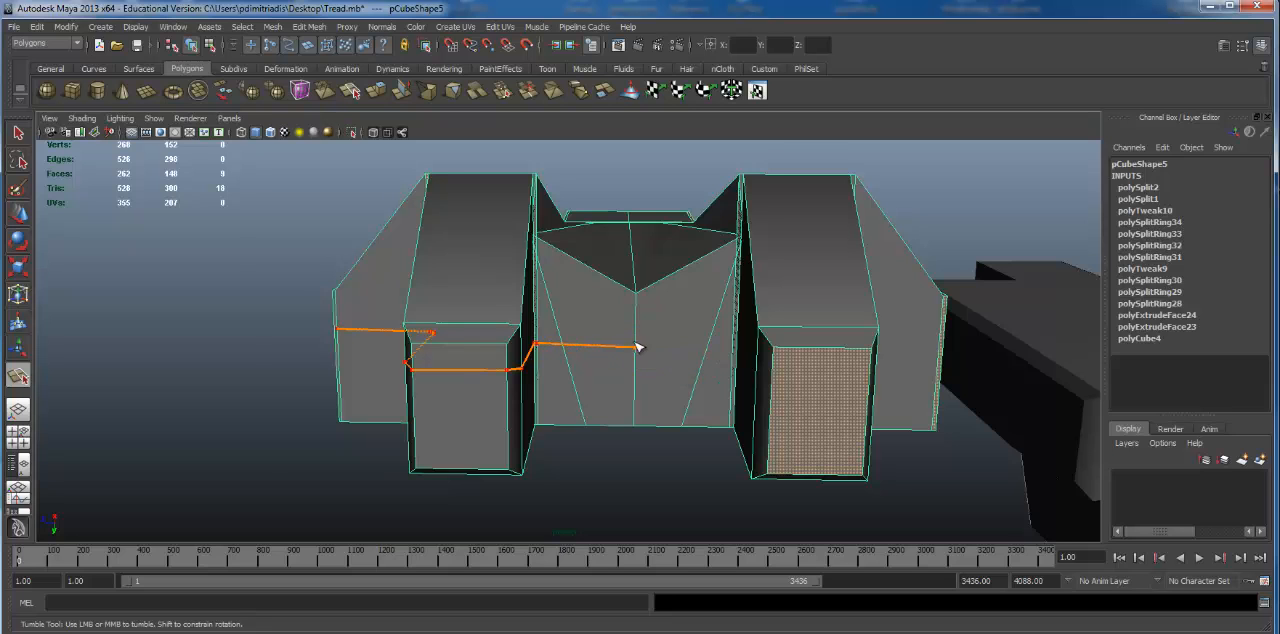
scroll(823, 366, "up", 5)
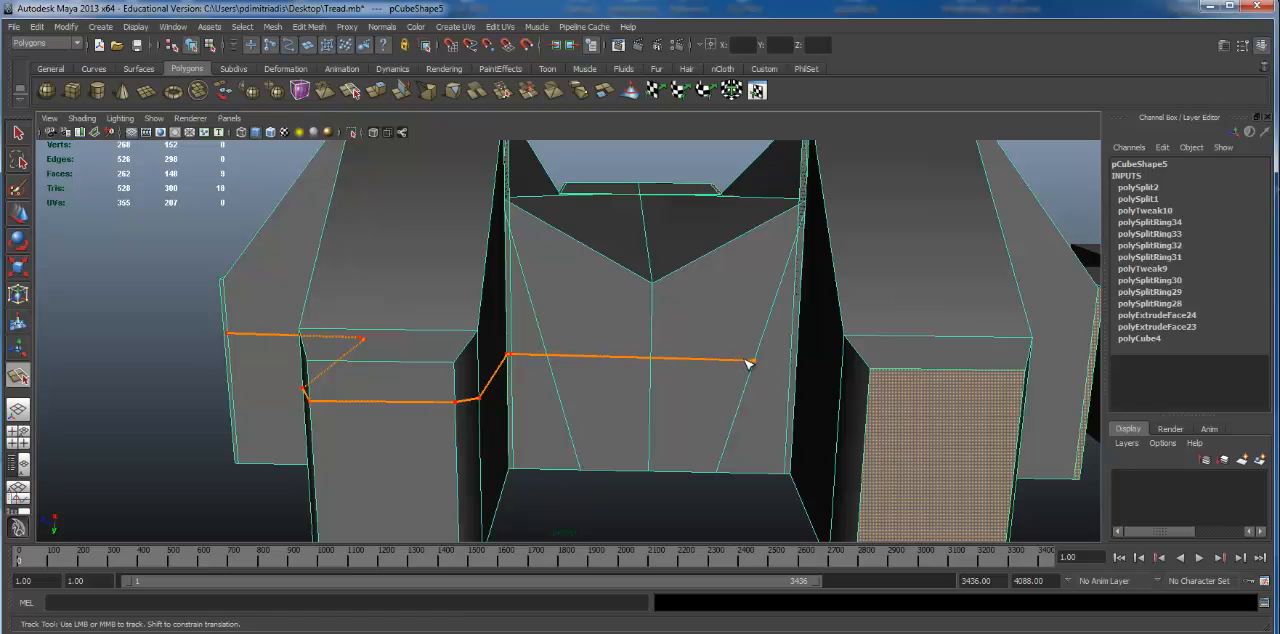
left_click_drag(749, 363, 700, 355, "alt")
middle_click_drag(700, 355, 685, 374, "alt")
left_click_drag(685, 374, 428, 420, "alt")
key("BackSpace")
key("BackSpace")
key("BackSpace")
key("BackSpace")
key("BackSpace")
key("BackSpace")
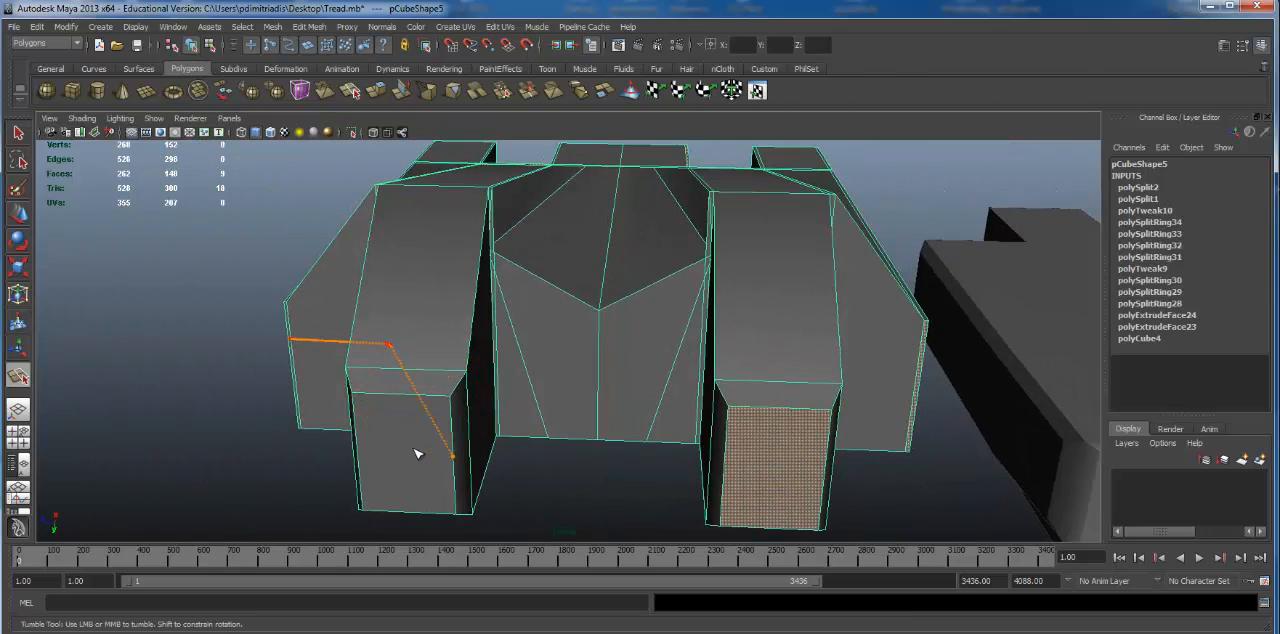
Step: Cut horizontally with the Split Polygon Tool from the outer front face around the first finger and across the valley's front face
left_click_drag(550, 333, 458, 342, "alt")
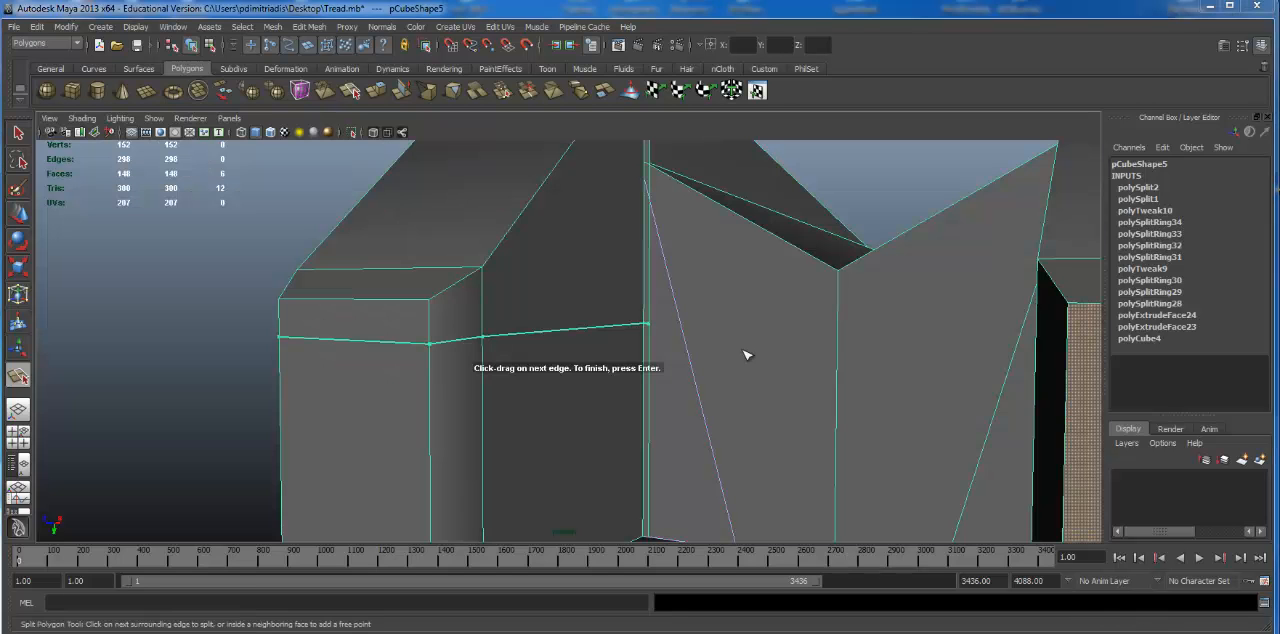
left_click_drag(693, 358, 722, 362, "alt")
middle_click_drag(596, 396, 450, 448, "alt")
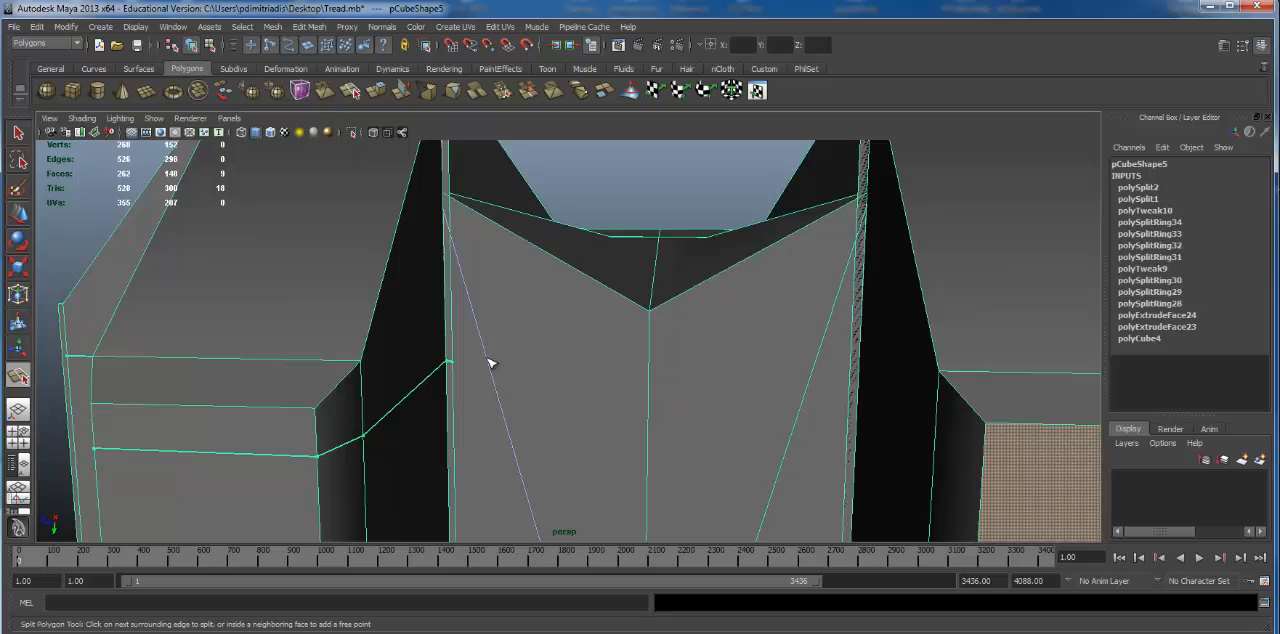
left_click(489, 363)
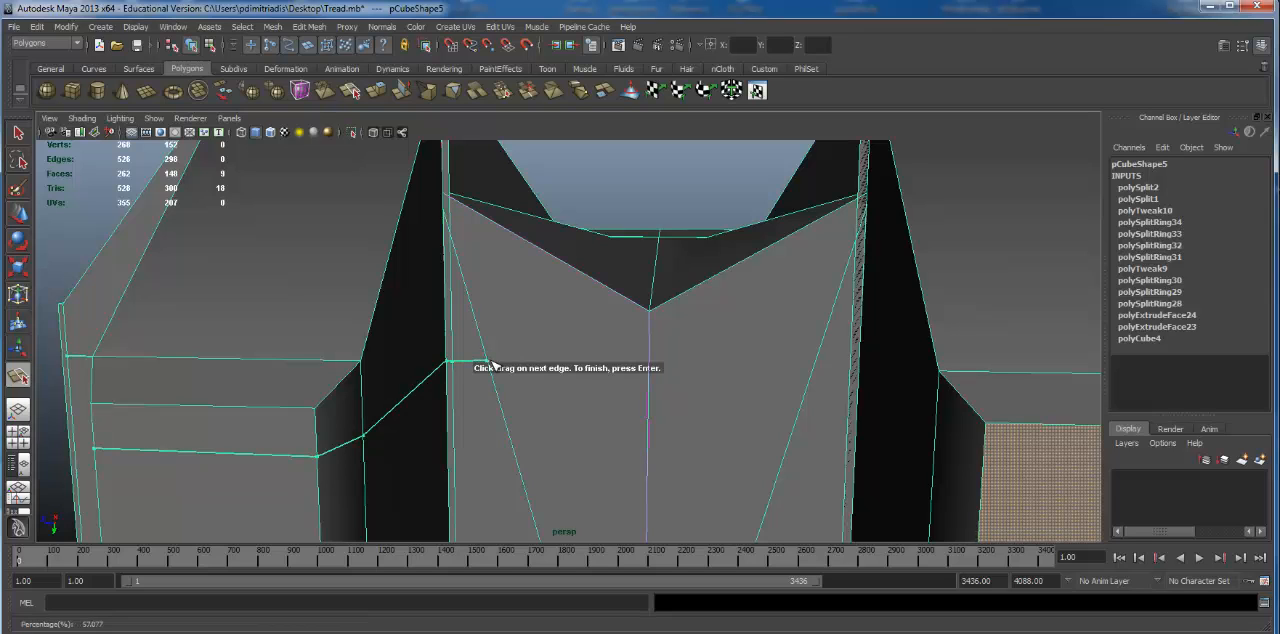
left_click(650, 370)
left_click(813, 379)
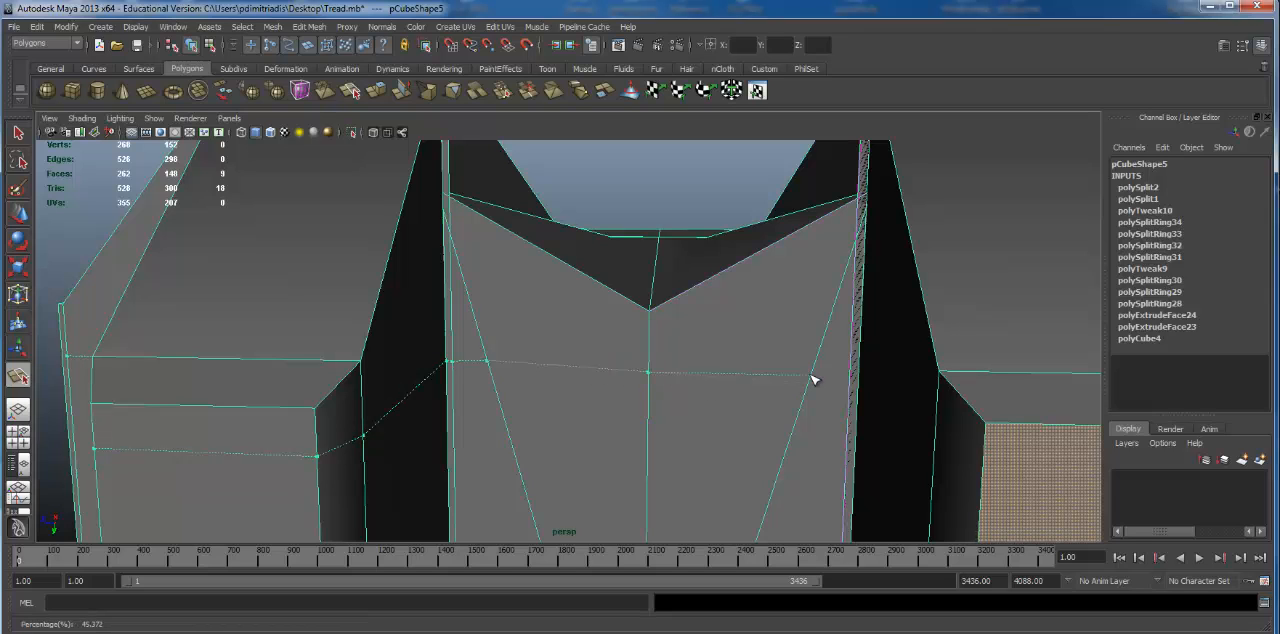
mouse_move(814, 377)
left_mouse_down("alt")
mouse_move(871, 386)
mouse_move(740, 374)
mouse_move(817, 384)
left_mouse_up("alt")
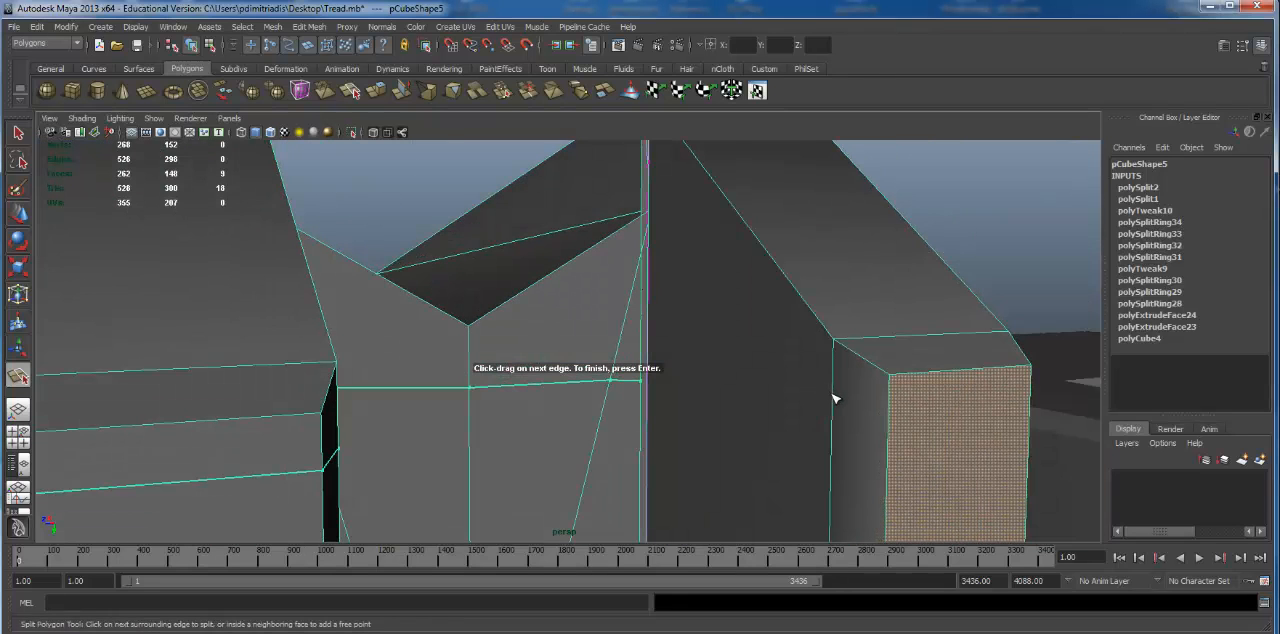
Step: Continue the horizontal cut around the second finger's tip and across the adjoining outer front face to its outer edge, and finish the split
left_click(833, 396)
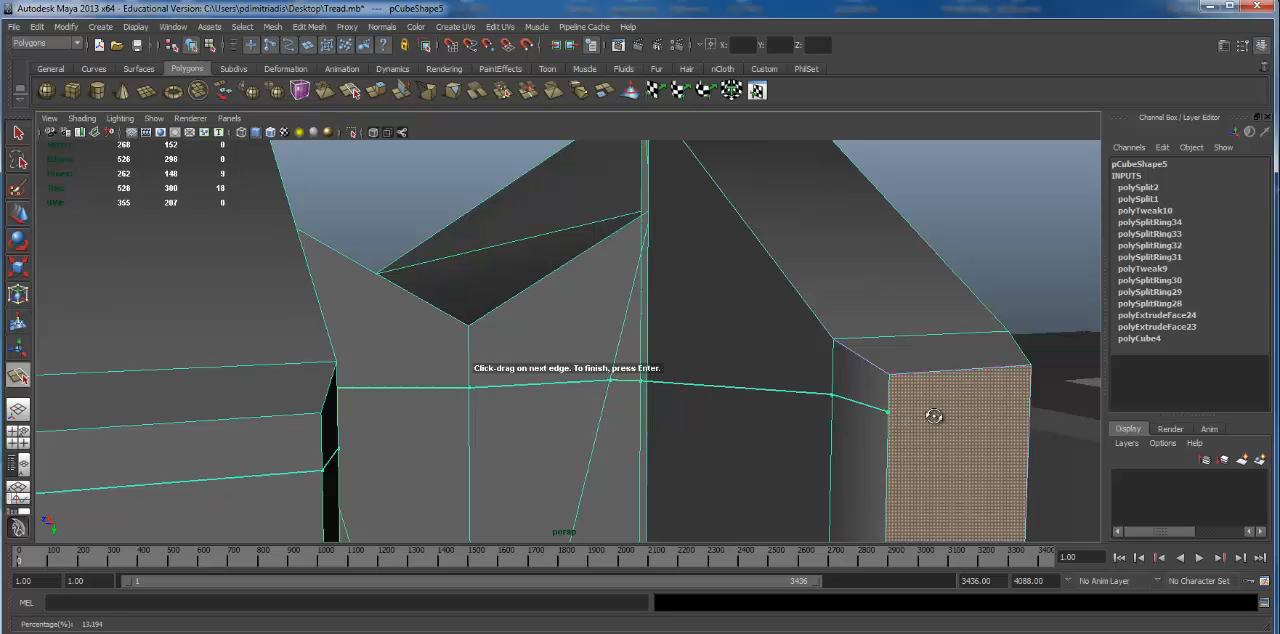
left_click_drag(929, 414, 486, 357, "alt")
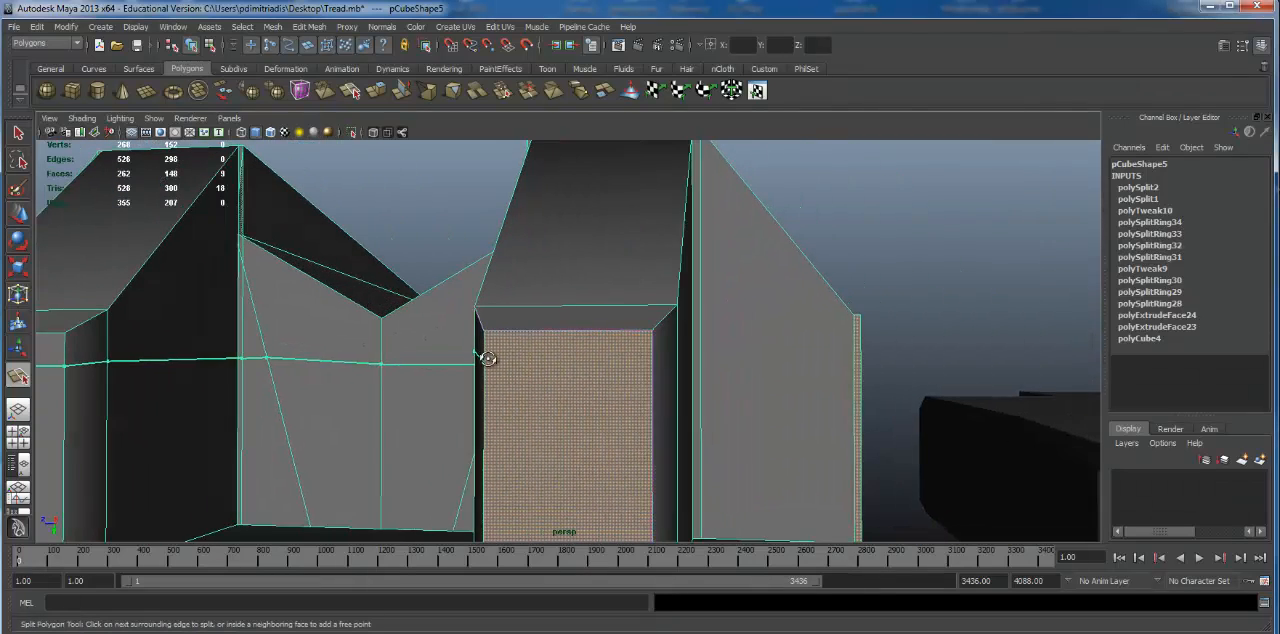
left_click(649, 362)
left_click(673, 363)
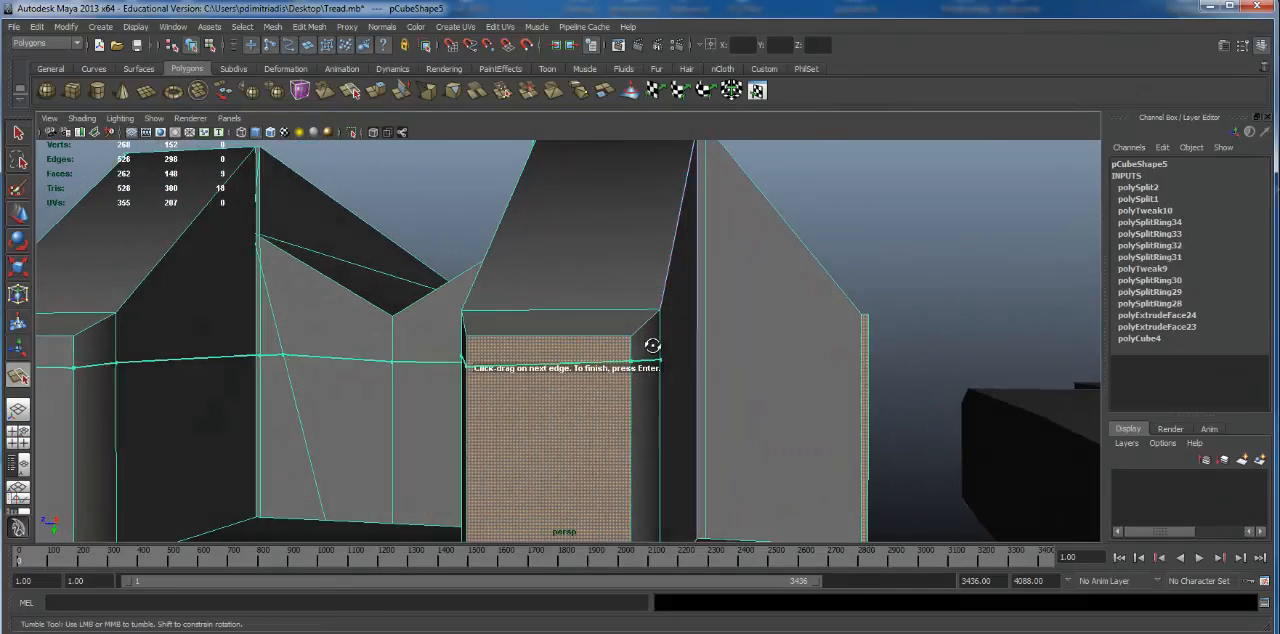
left_click_drag(651, 346, 263, 380, "alt")
left_click(711, 362)
scroll(421, 360, "up", 4)
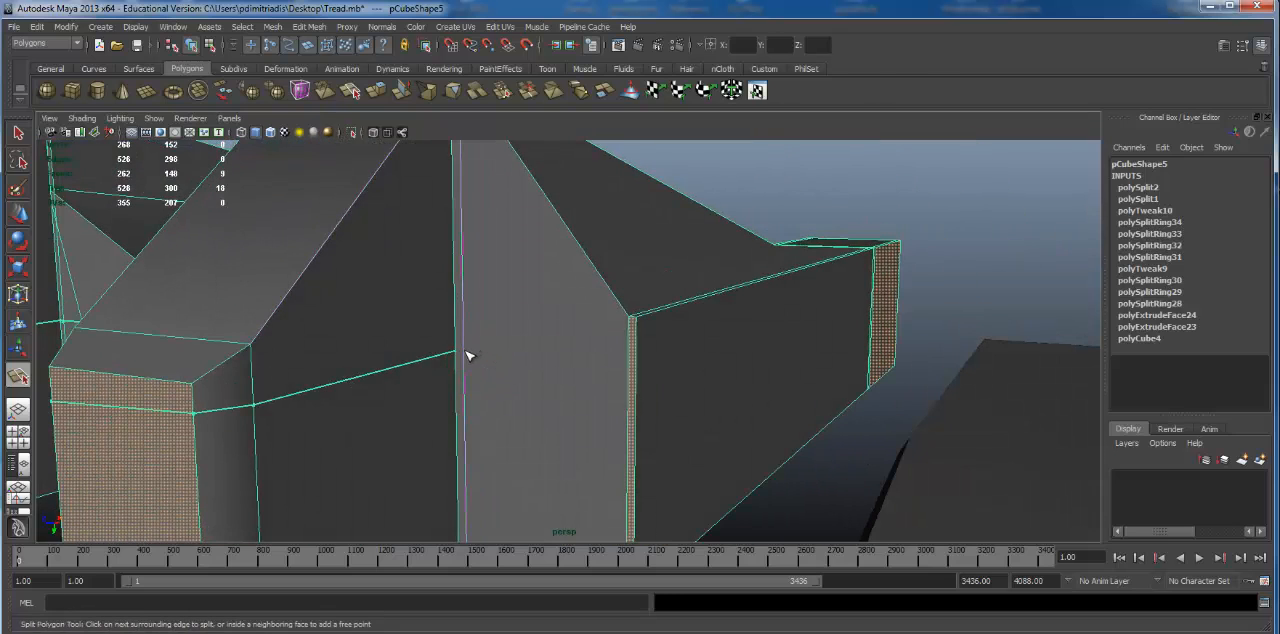
left_click(465, 355)
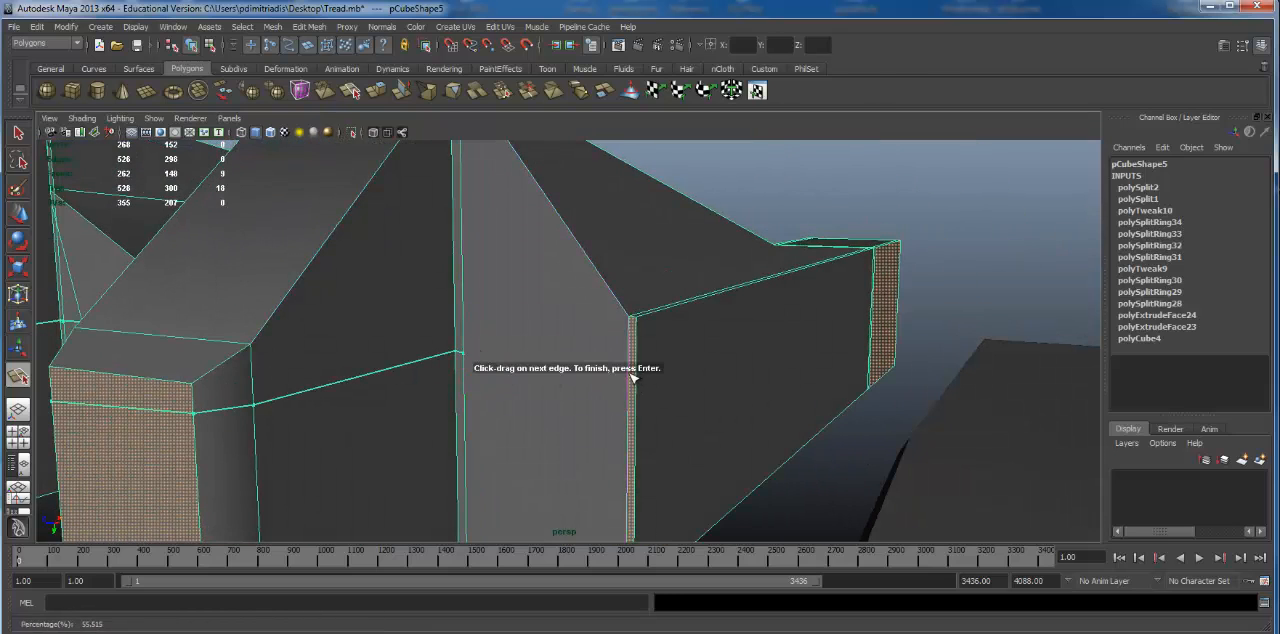
left_click(633, 377)
key("w")
Step: Examine where the new horizontal cut ends at the outer edge of the link's front face
right_click_drag(484, 411, 211, 371, "alt")
left_click_drag(646, 334, 800, 312, "alt")
right_click_drag(440, 322, 598, 322, "alt")
left_click_drag(296, 328, 520, 350, "alt")
right_click_drag(405, 338, 479, 334, "alt")
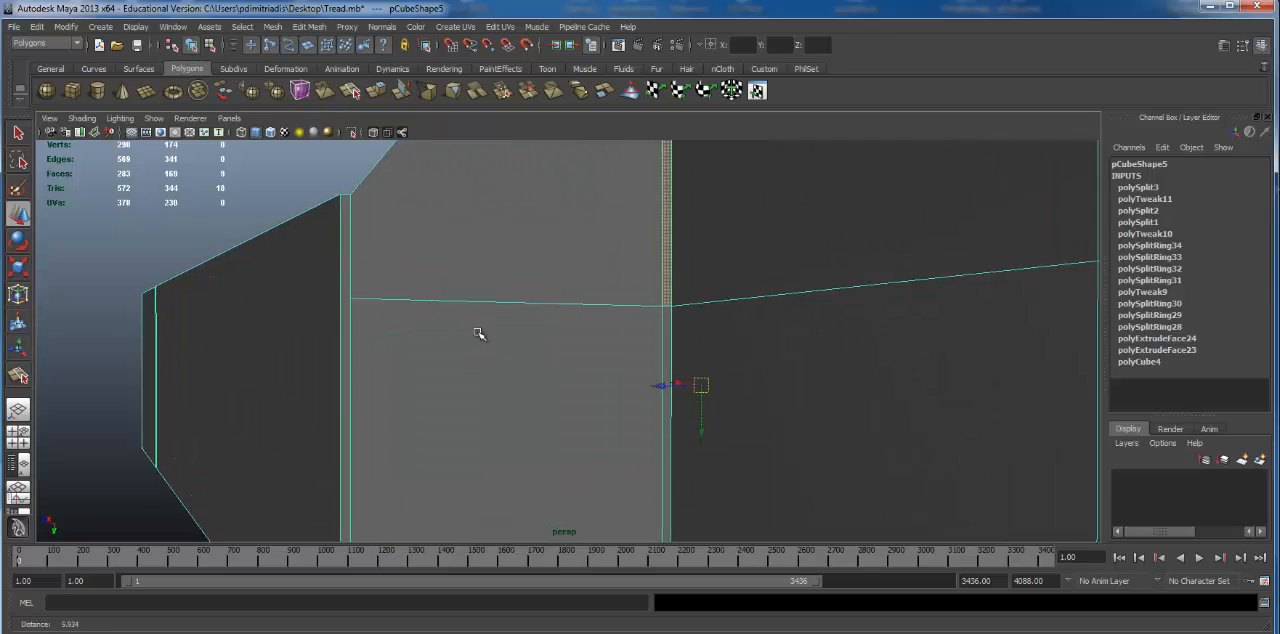
left_click_drag(479, 334, 430, 296, "alt")
right_click_drag(430, 296, 456, 287, "alt")
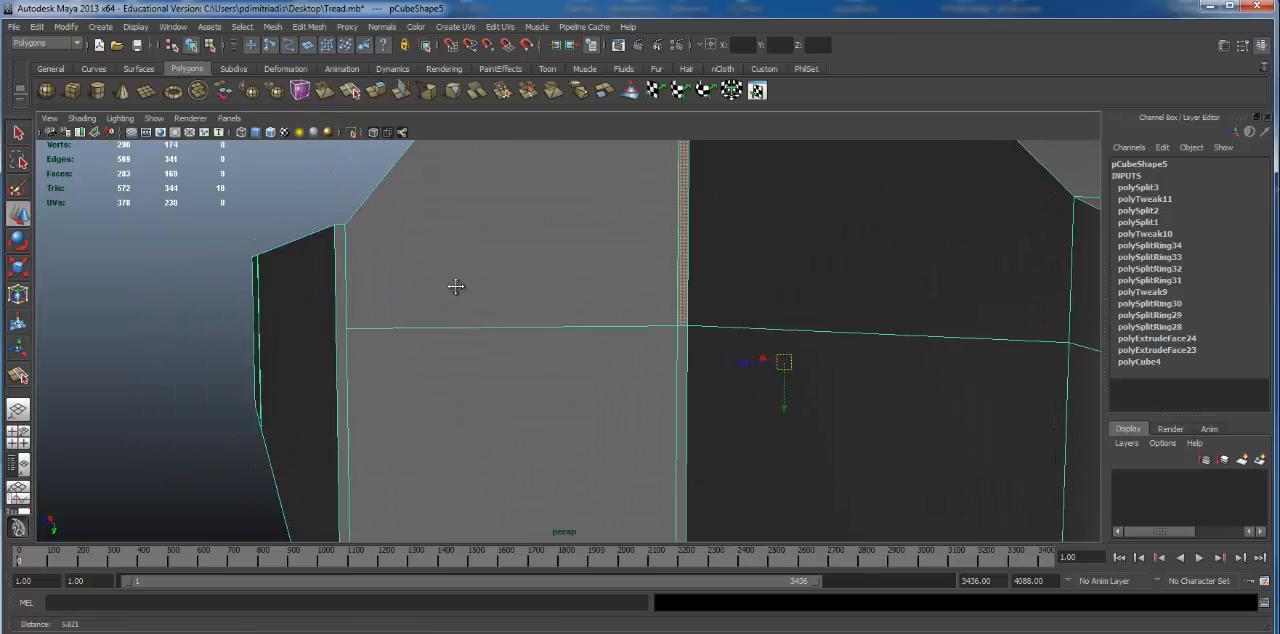
left_click_drag(455, 286, 507, 304, "alt")
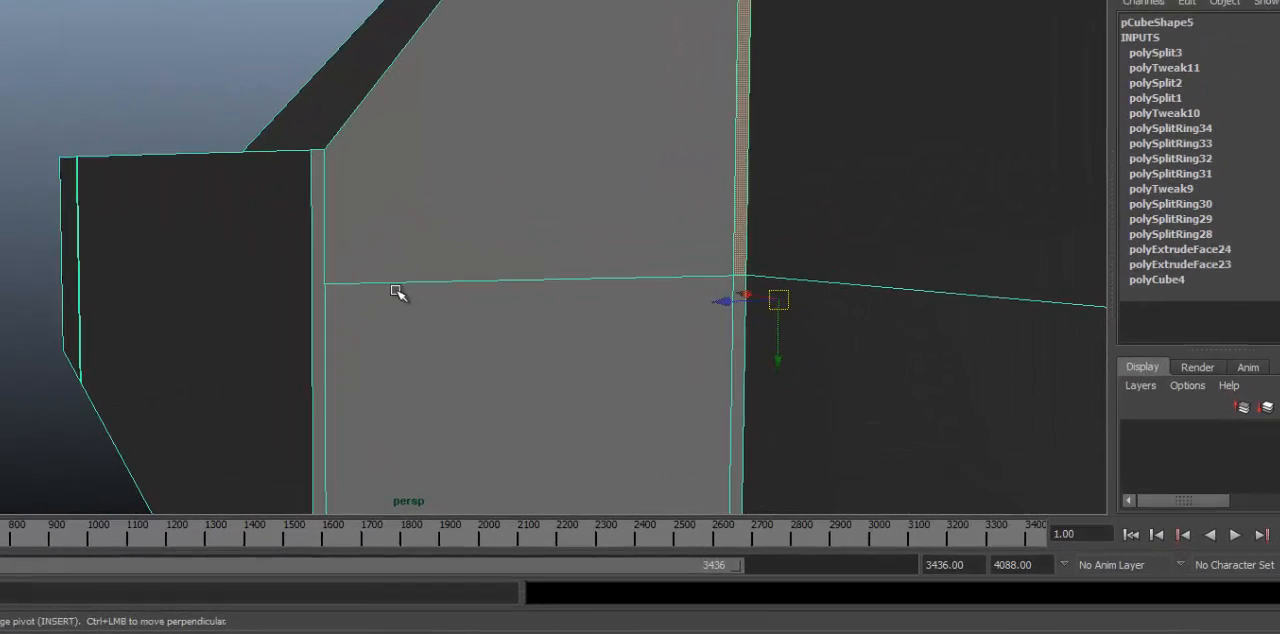
Step: Extend the horizontal cut across the narrow strip at the outer front face's edge with the Split Polygon Tool and finish the split
right_click(556, 359, "shift")
right_click_drag(361, 254, 414, 264, "shift")
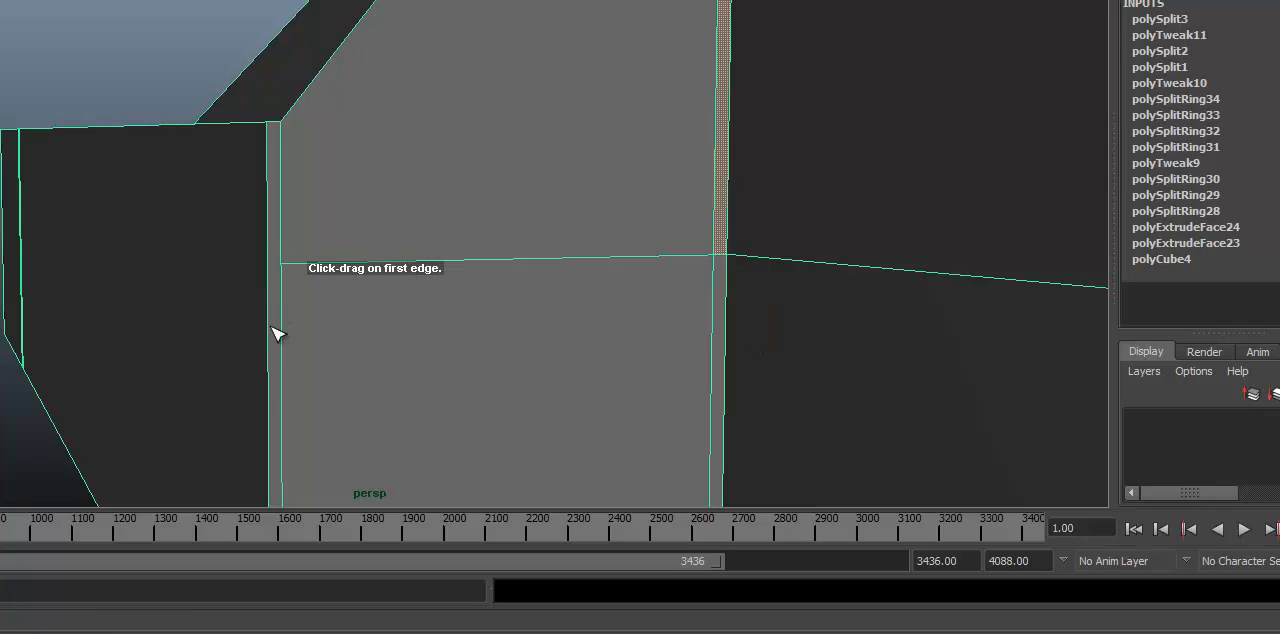
left_click_drag(271, 327, 265, 342, "alt")
right_click_drag(265, 342, 440, 322, "alt")
middle_click_drag(440, 322, 235, 90, "alt")
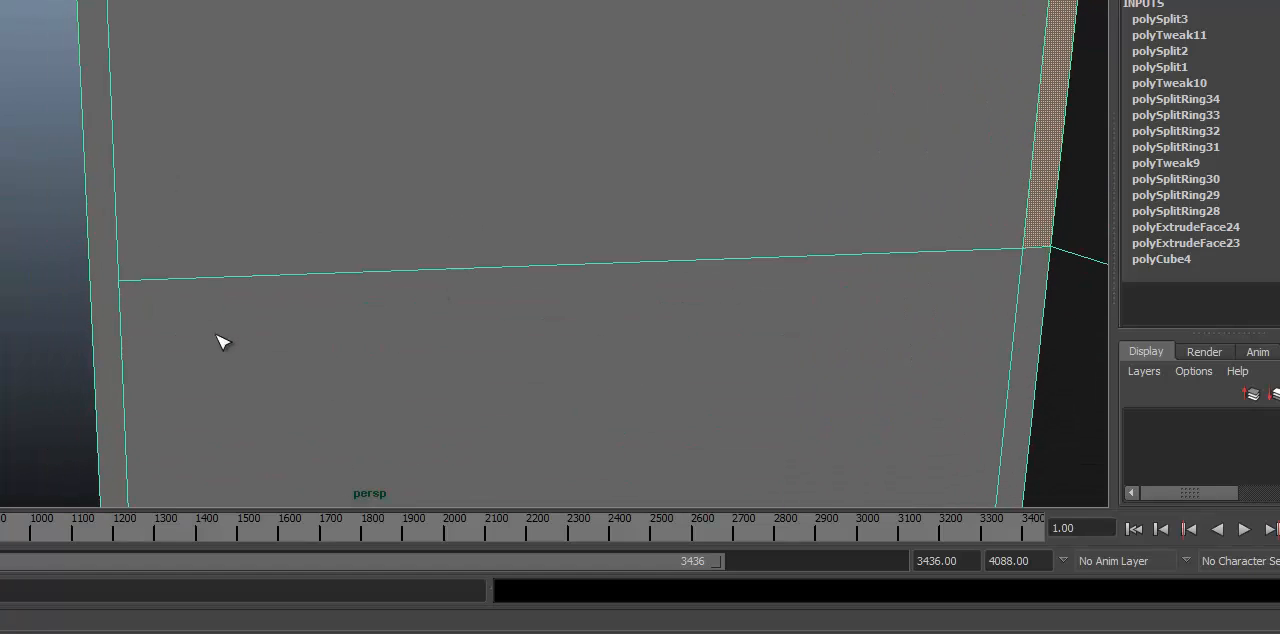
left_click_drag(120, 283, 243, 343, "alt")
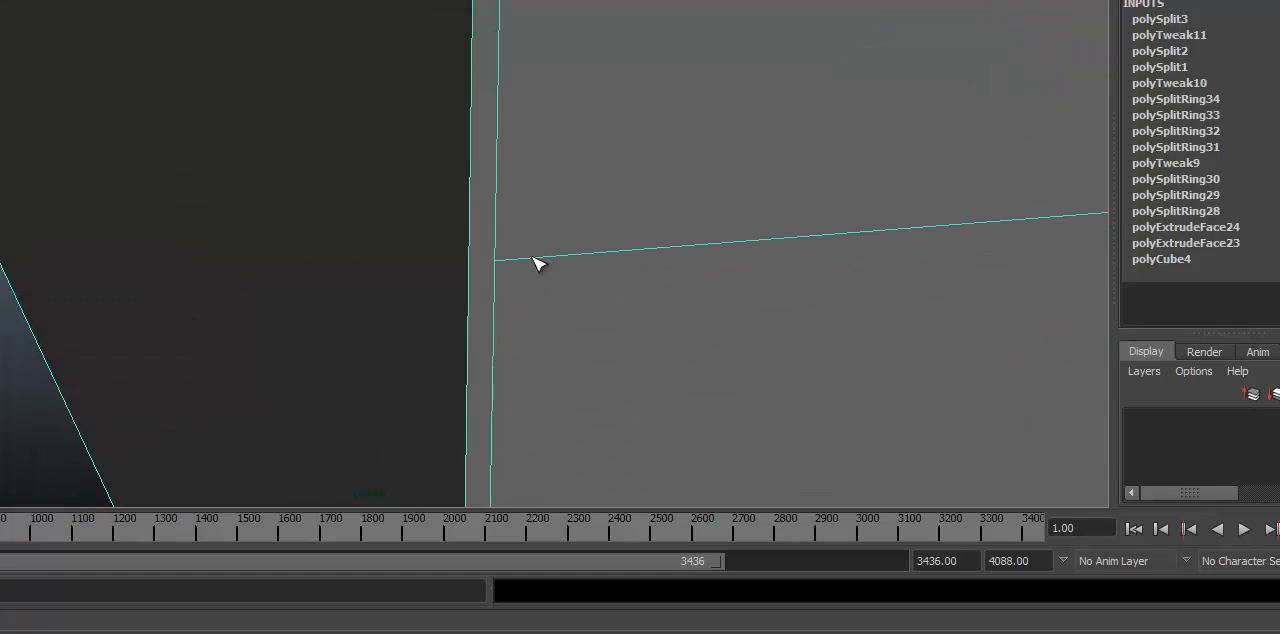
left_click(496, 261)
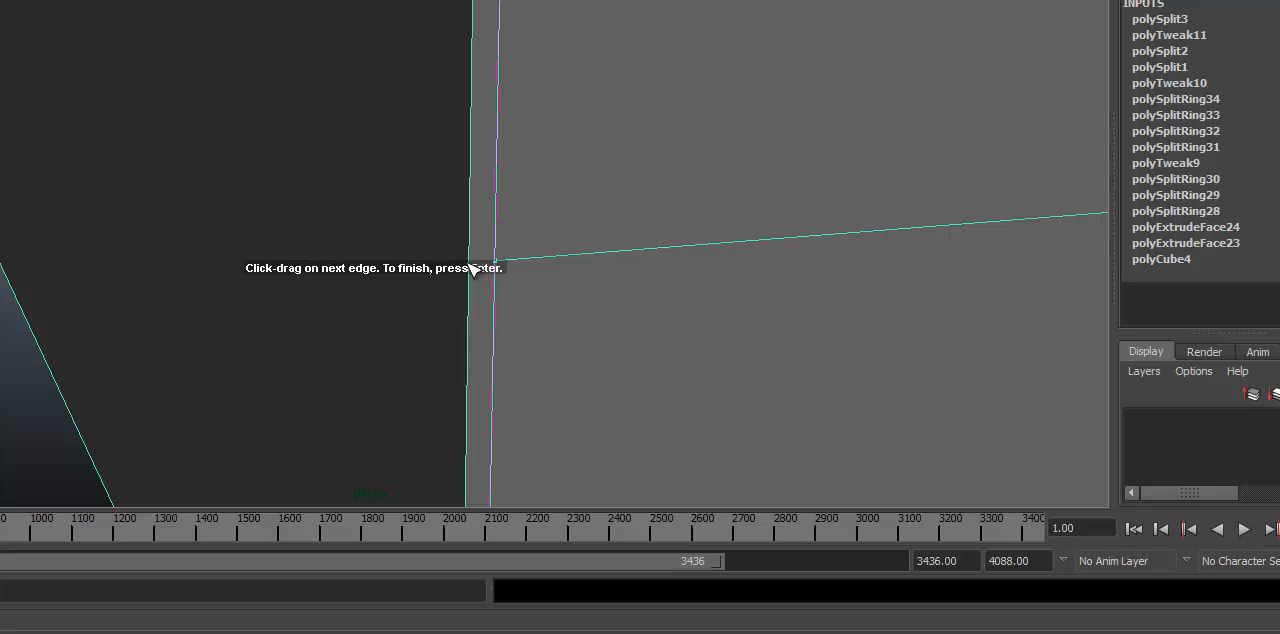
left_click_drag(469, 264, 437, 275, "alt")
middle_click_drag(437, 275, 542, 100, "alt")
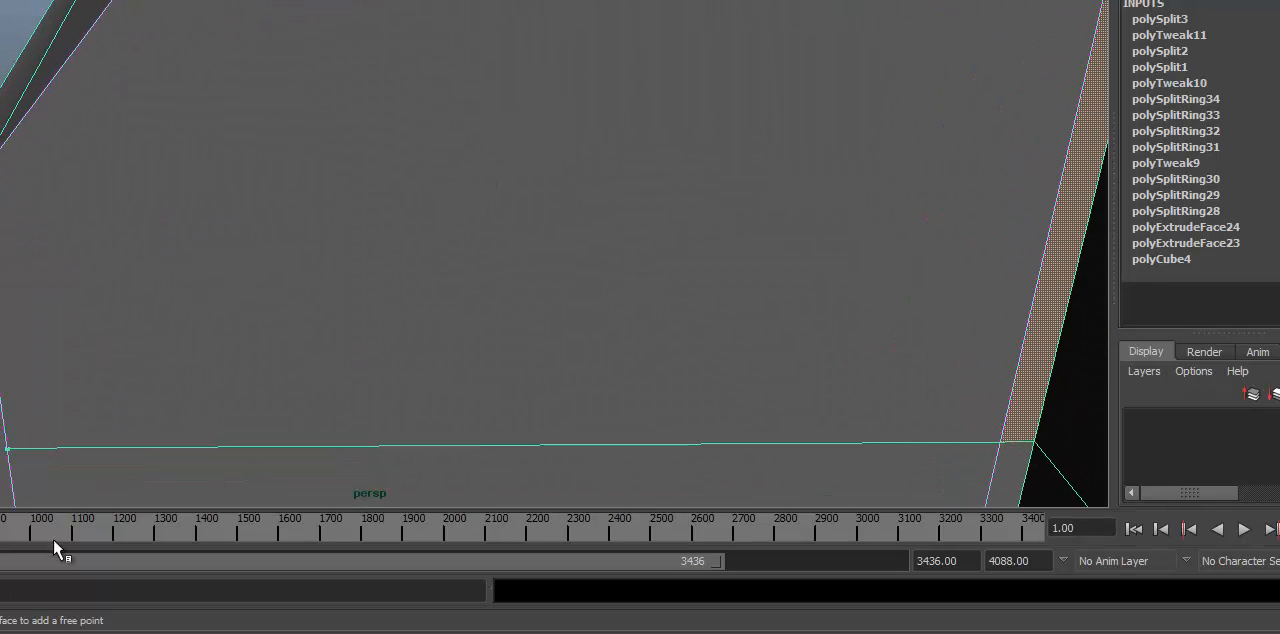
left_click(2, 448)
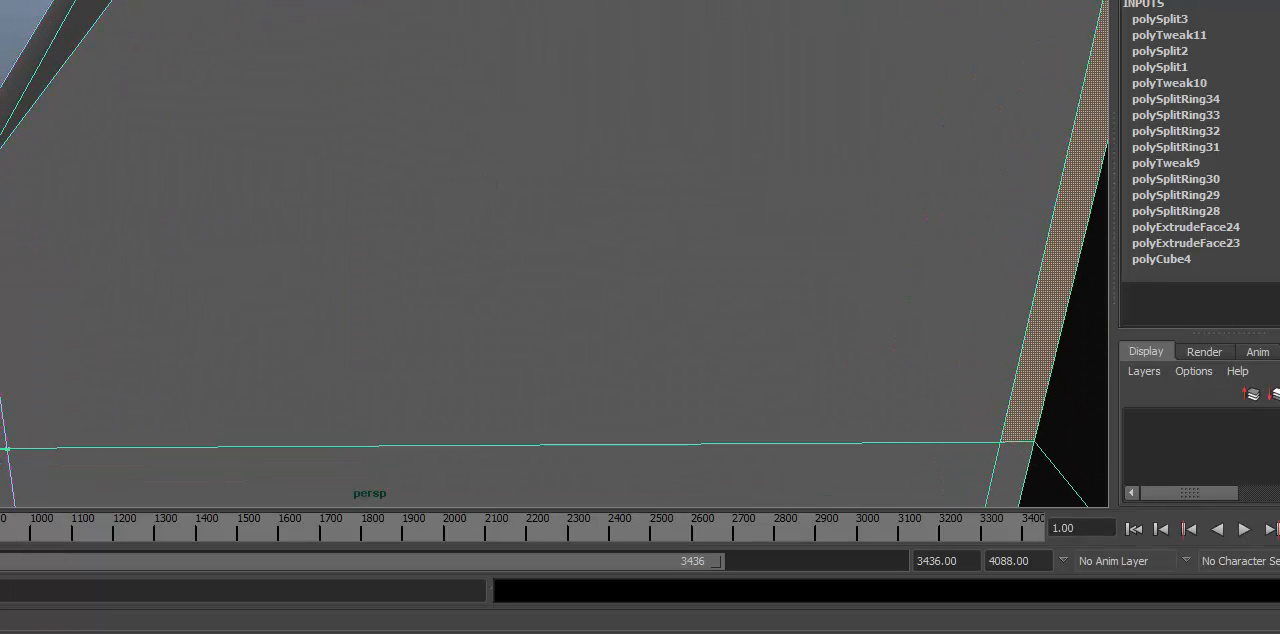
key("Return")
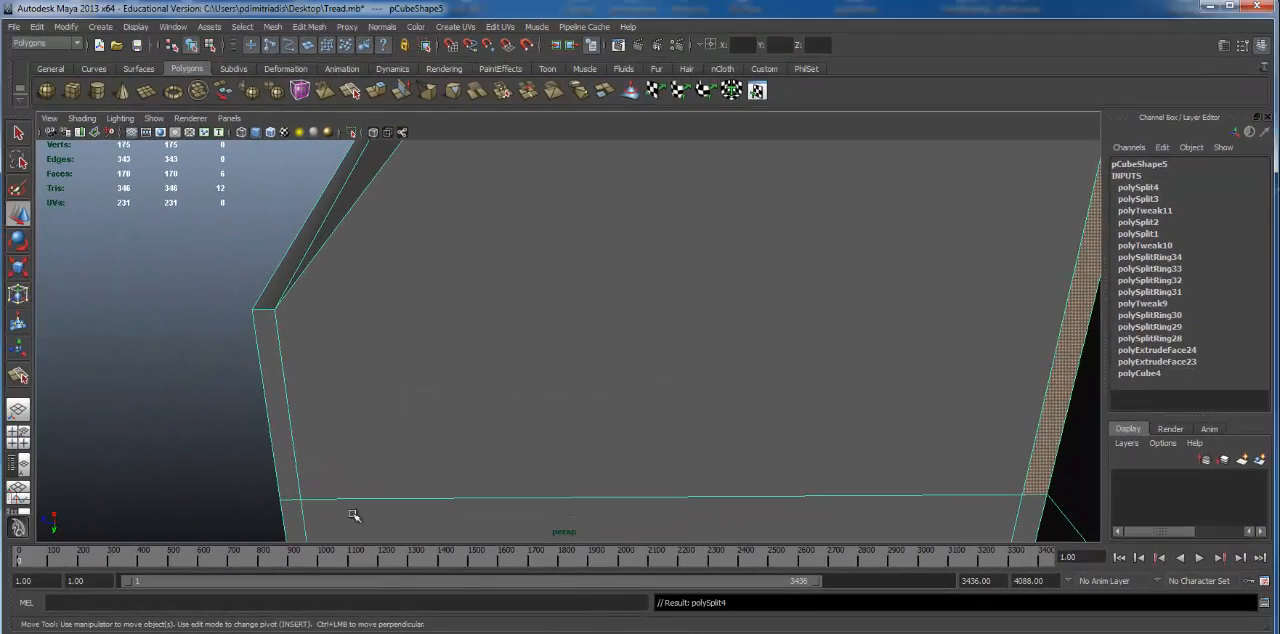
Step: Select the vertices of the horizontal cut across the link's outer front face beside the first finger
right_click_drag(622, 447, 87, 430, "alt")
middle_click_drag(520, 388, 323, 380, "alt")
left_click_drag(352, 386, 404, 333, "alt")
right_click_drag(392, 330, 375, 328)
left_click_drag(375, 328, 342, 330, "alt")
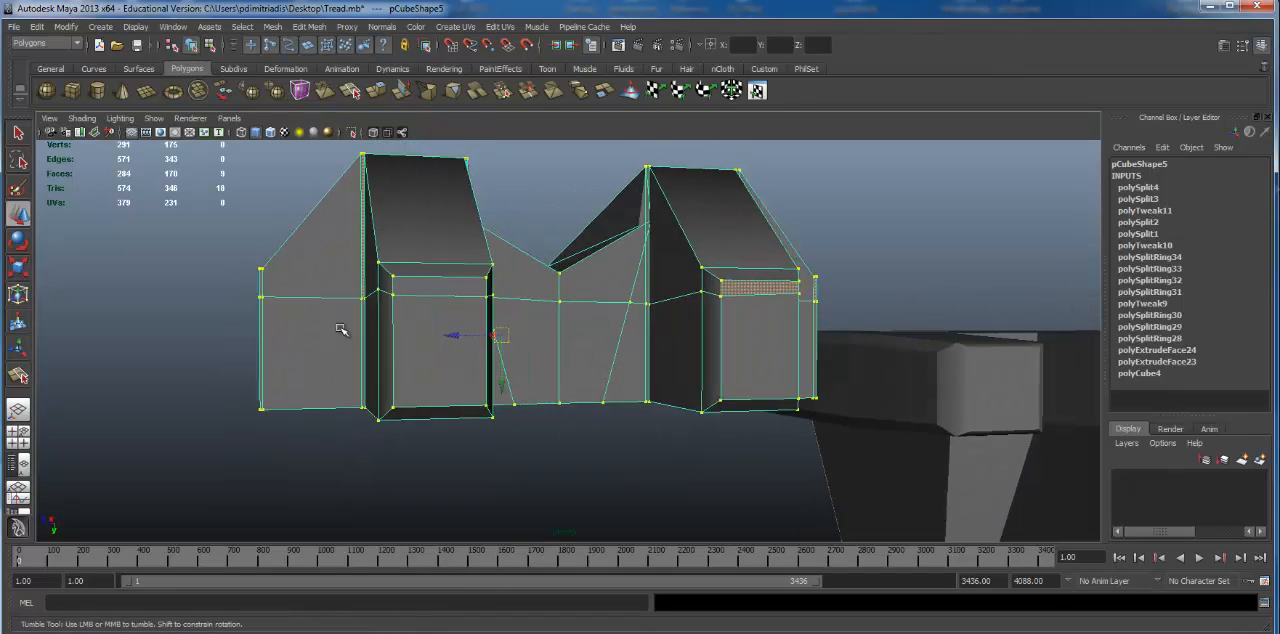
left_click_drag(249, 290, 389, 346)
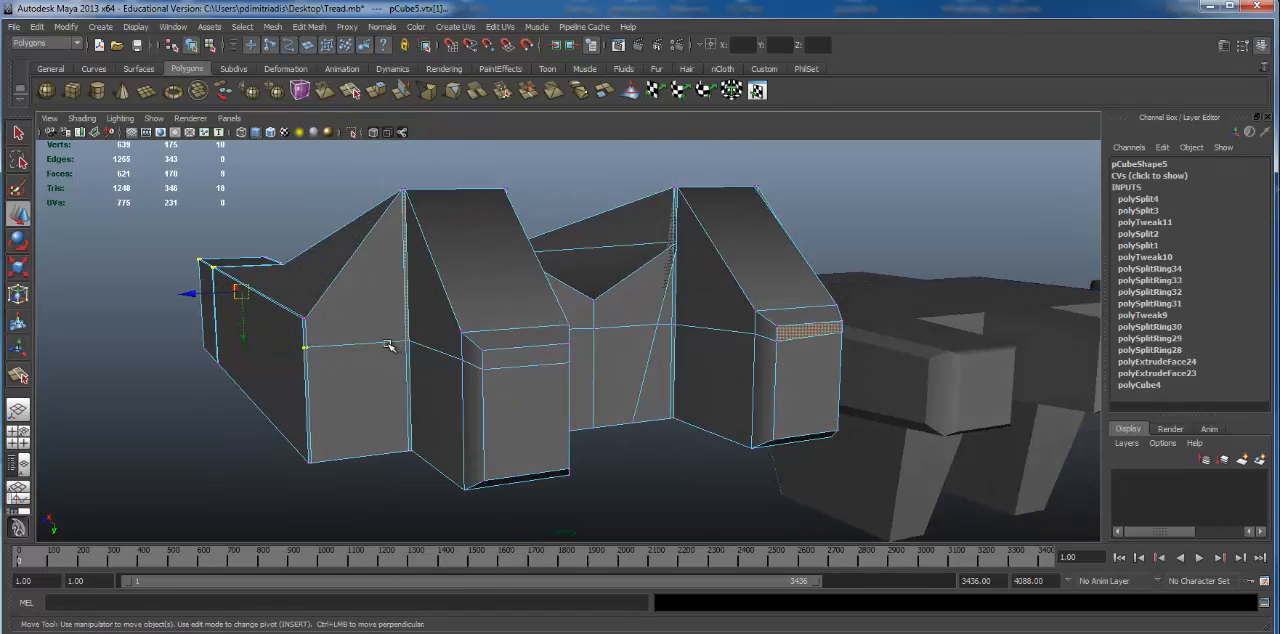
left_click_drag(286, 339, 416, 348)
left_click_drag(420, 348, 504, 362, "alt")
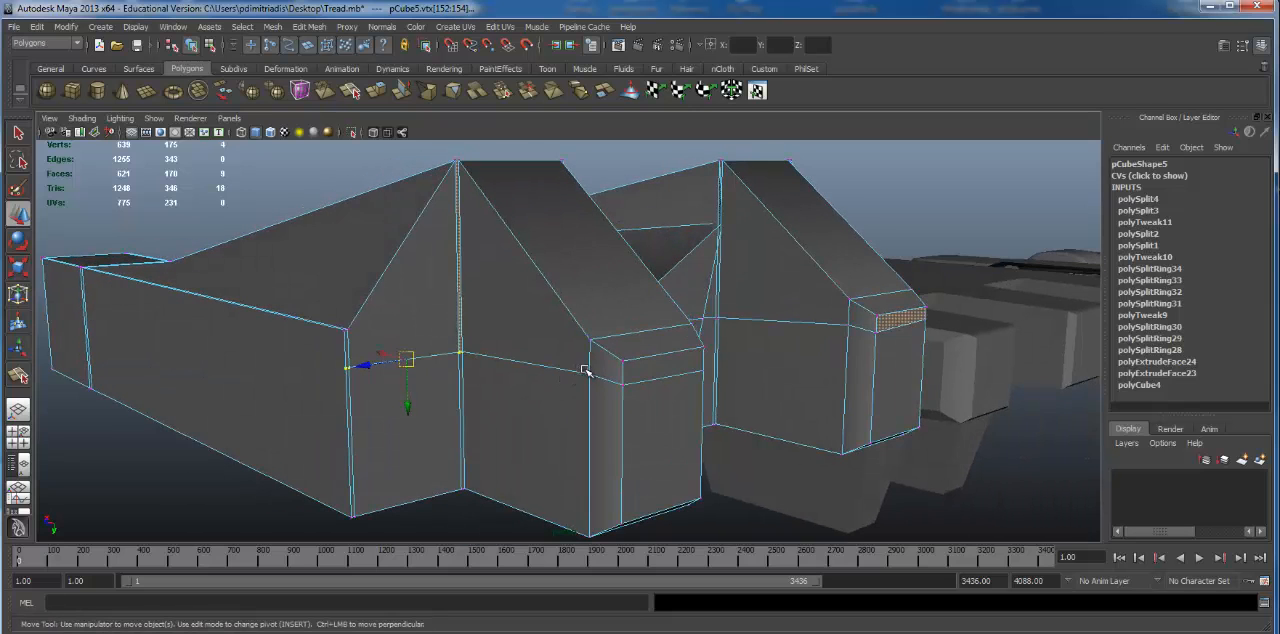
Step: Add the horizontal cut's vertices around the first finger's tip to the selection
left_click_drag(598, 377, 601, 380, "shift")
left_click_drag(654, 380, 270, 405, "alt")
key("ctrl+z")
left_click(396, 407, "shift")
left_click(317, 393, "shift")
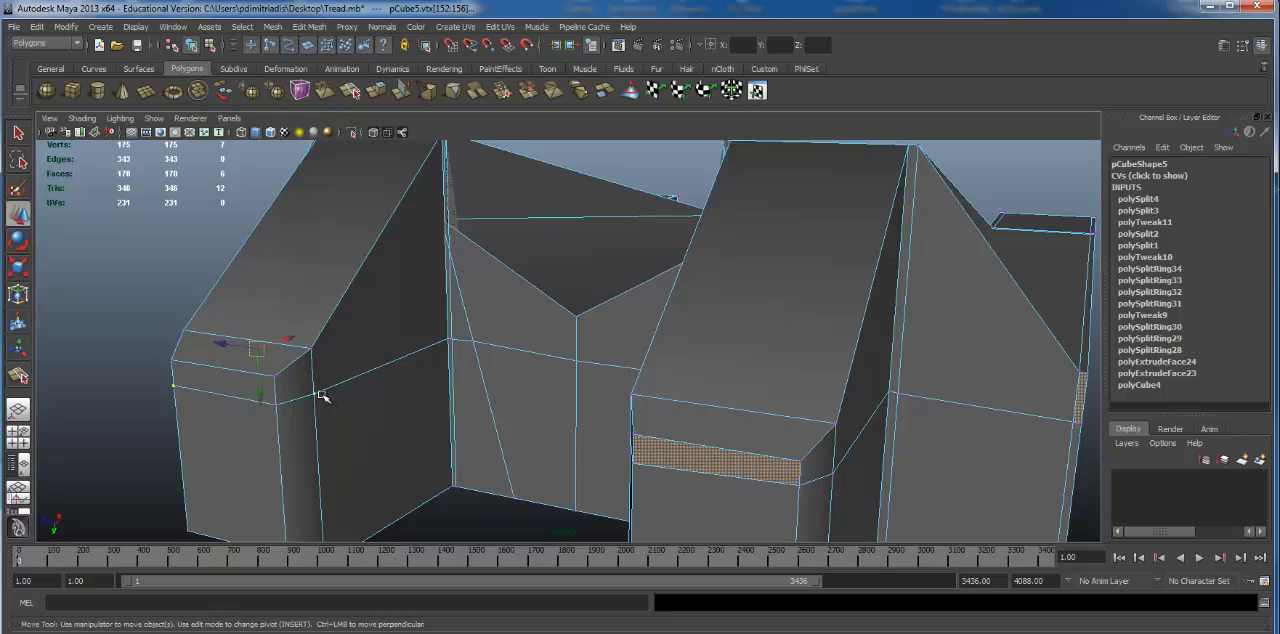
Step: Add the horizontal cut's vertices across the valley's front face to the selection
left_click(453, 342, "shift")
left_click(479, 349, "shift")
left_click_drag(479, 349, 640, 360, "alt")
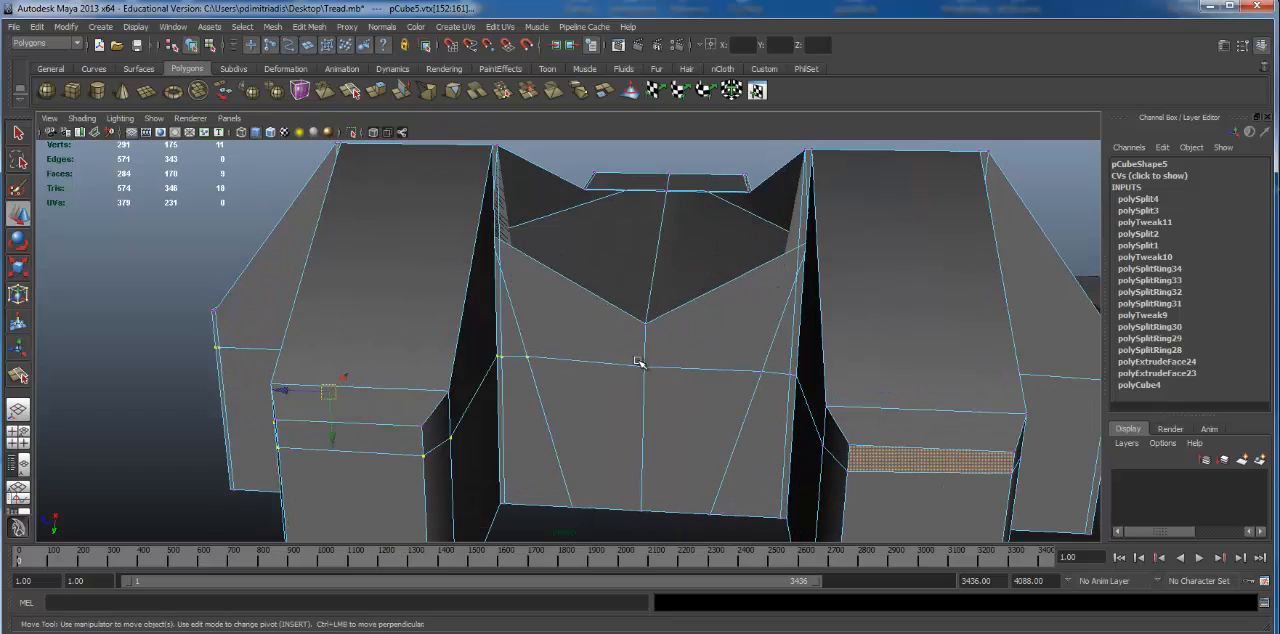
left_click(643, 366, "shift")
left_click(768, 374, "shift")
left_click(792, 374, "shift")
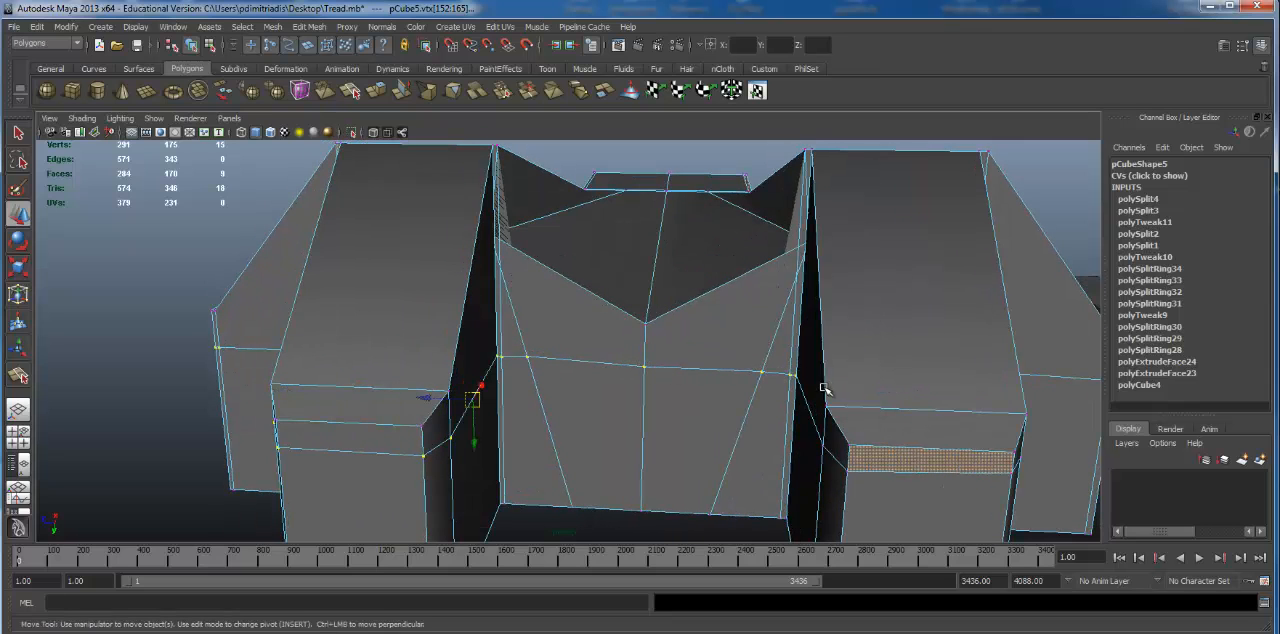
Step: Add the cut's vertices around the second finger's tip and on its adjoining outer face, and check the selection in wireframe
left_click_drag(825, 387, 709, 353, "alt")
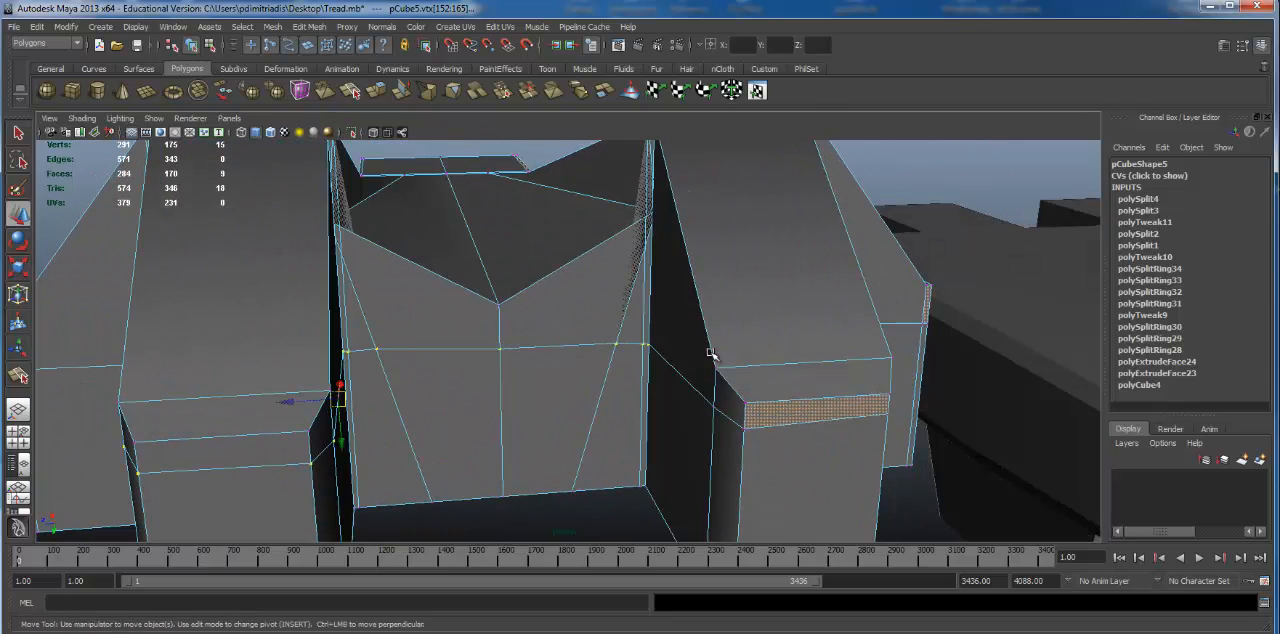
left_click(737, 425, "shift")
left_click_drag(829, 428, 673, 342, "alt")
left_click(736, 434, "shift")
left_click(758, 426, "shift")
left_click_drag(791, 345, 828, 358, "shift")
key("f")
mouse_move(723, 363)
left_mouse_down("alt")
mouse_move(580, 342)
mouse_move(490, 365)
mouse_move(557, 320)
mouse_move(614, 346)
mouse_move(531, 283)
mouse_move(426, 297)
mouse_move(520, 289)
mouse_move(565, 265)
mouse_move(657, 308)
left_mouse_up("alt")
key("4")
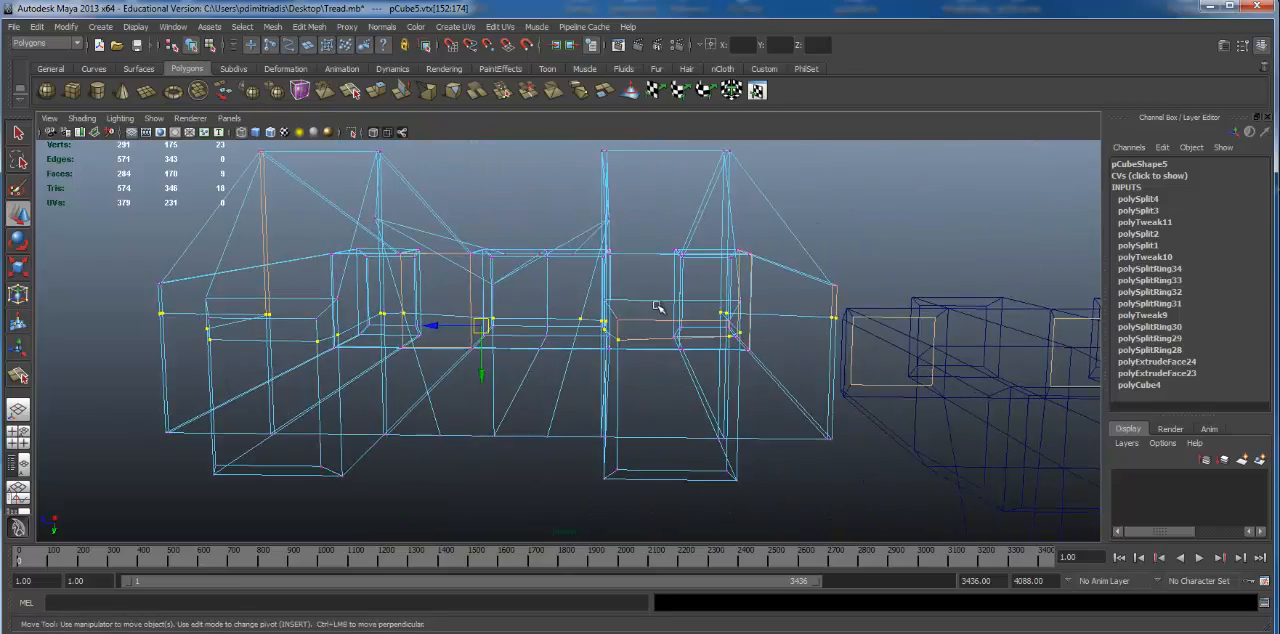
Step: Scale the selected horizontal cut vertices vertically to flatten them into one straight line
key("5")
key("e")
key("r")
left_click_drag(655, 363, 645, 330, "alt")
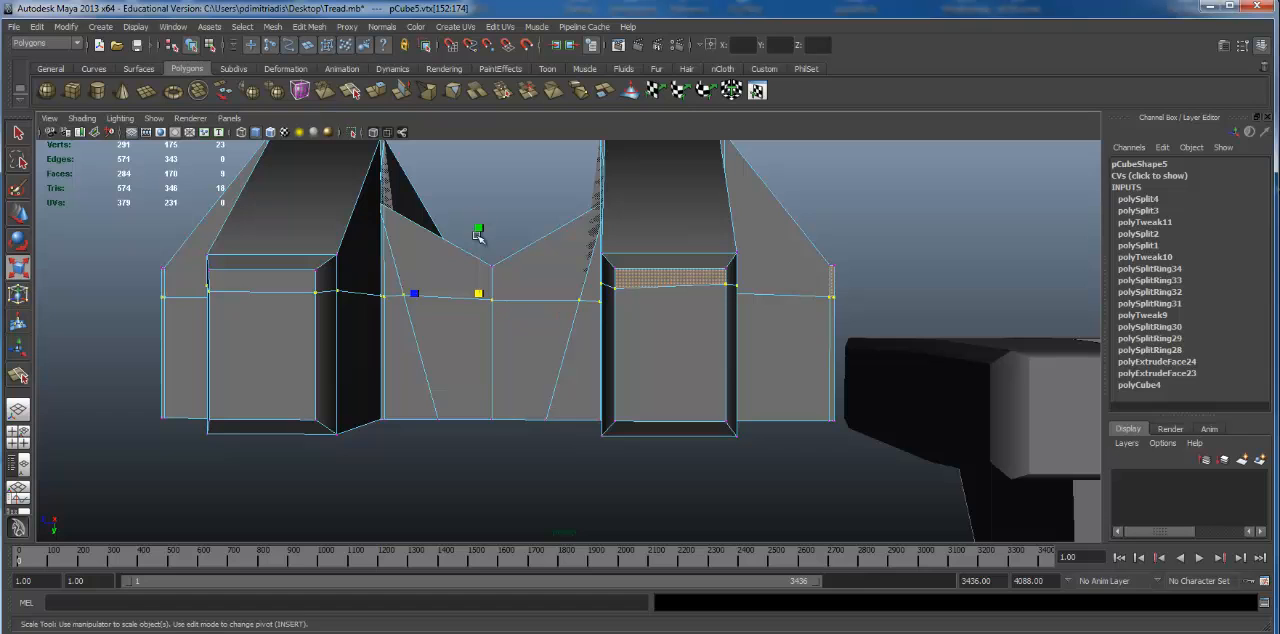
left_click_drag(480, 234, 500, 323)
right_click_drag(500, 323, 486, 257, "alt")
left_click_drag(486, 257, 446, 250, "alt")
right_click_drag(446, 250, 557, 249, "alt")
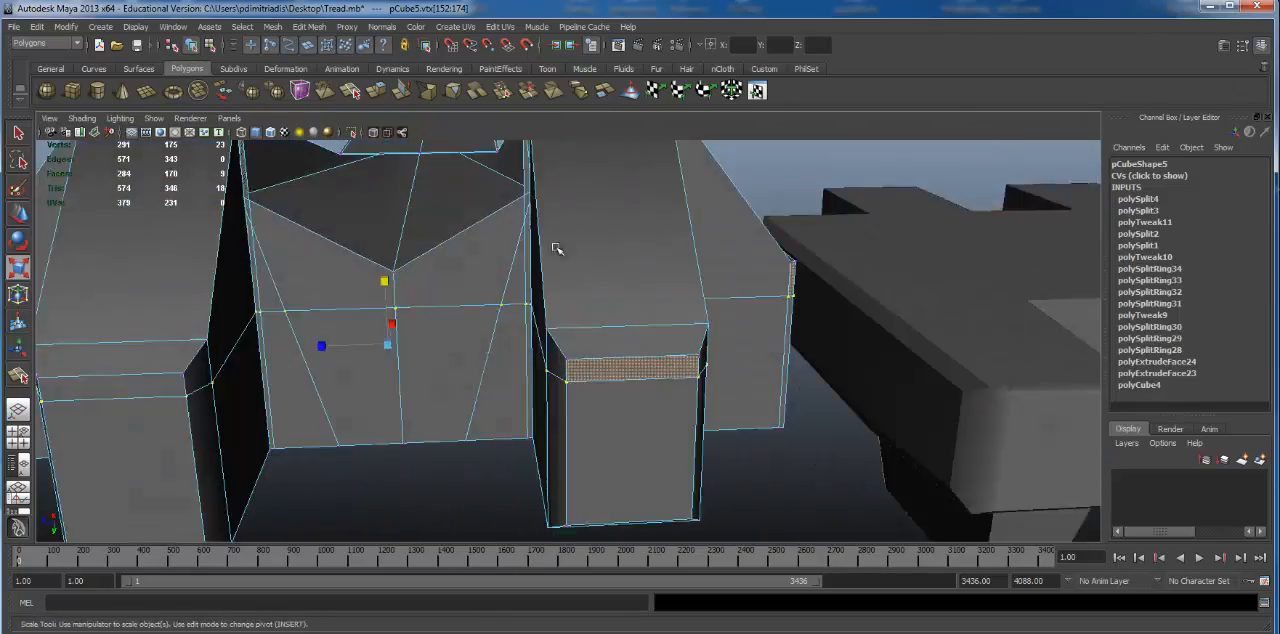
Step: Examine the flattened cut across the valley's front face and the fingers from above
left_click_drag(557, 249, 622, 368, "alt")
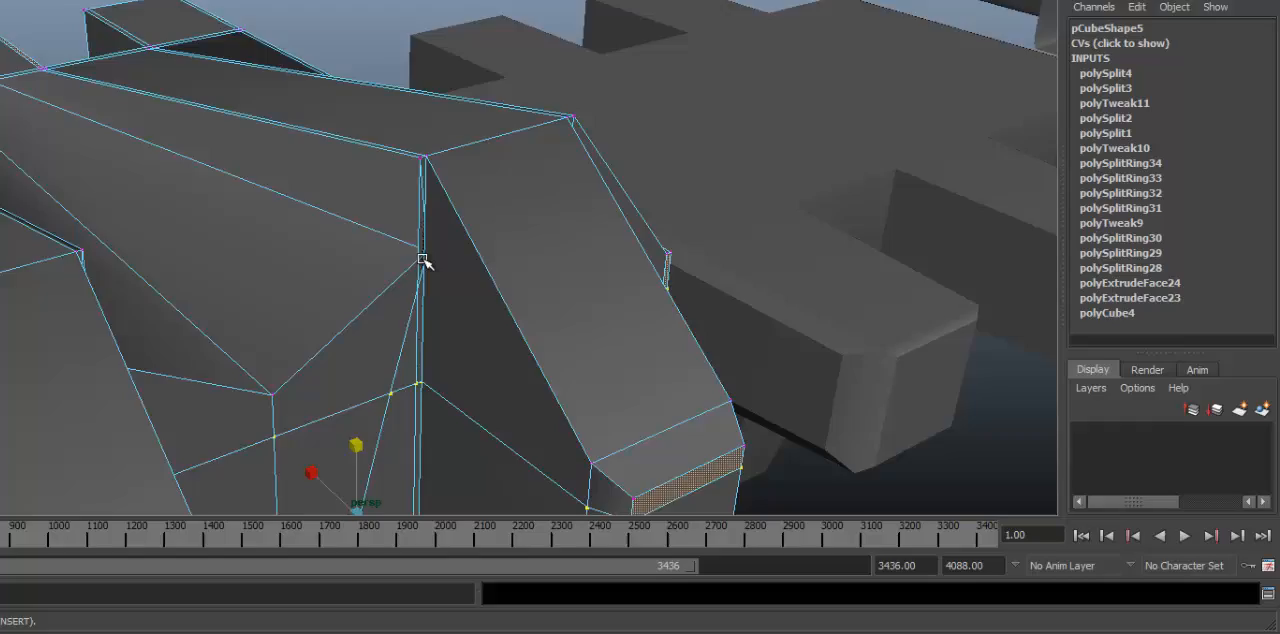
left_click_drag(424, 259, 340, 277, "alt")
middle_click_drag(158, 268, 340, 260, "alt")
right_click_drag(340, 260, 432, 259, "alt")
left_click_drag(378, 233, 458, 196, "alt")
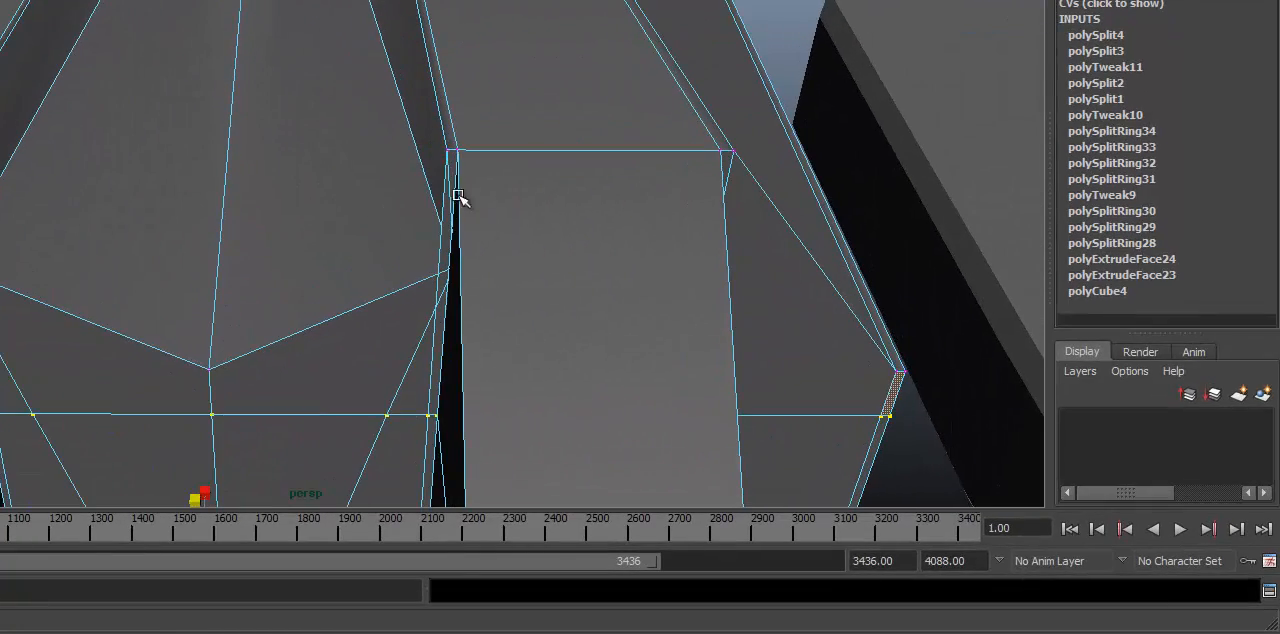
left_click_drag(387, 229, 320, 200, "alt")
middle_click_drag(12, 211, 38, 220, "alt")
Step: Select the two vertices at the valley's sides in wireframe and preview their effect on the smoothed mesh
key("4")
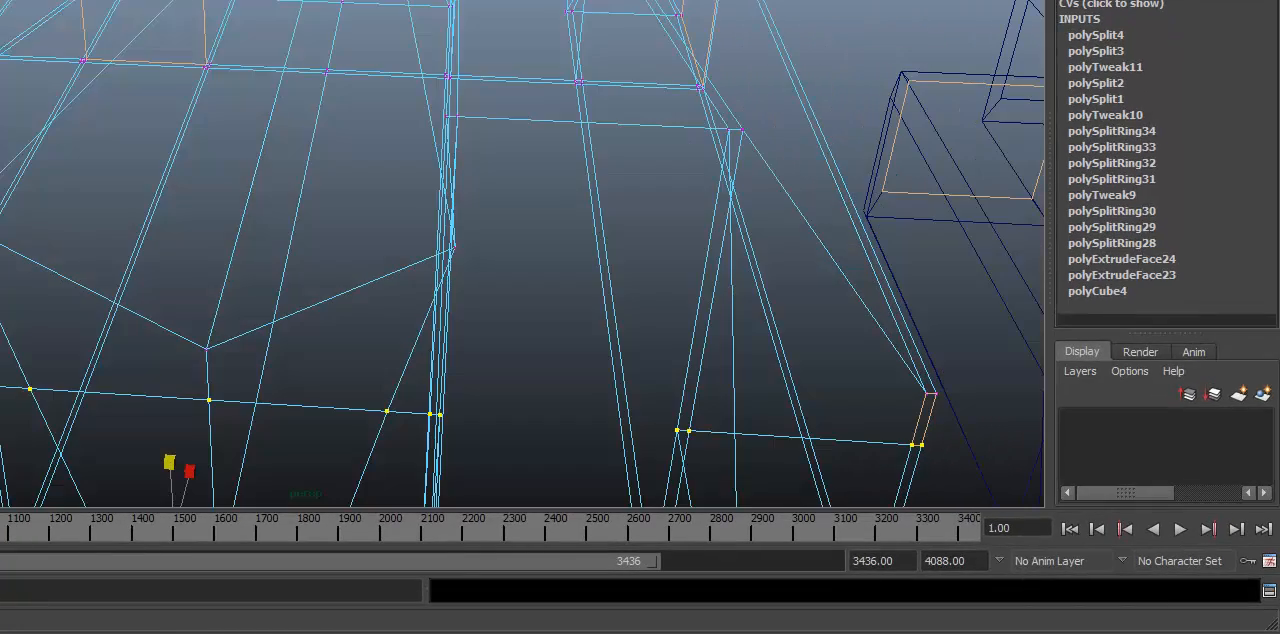
left_click(206, 218)
left_click_drag(207, 219, 249, 215, "alt")
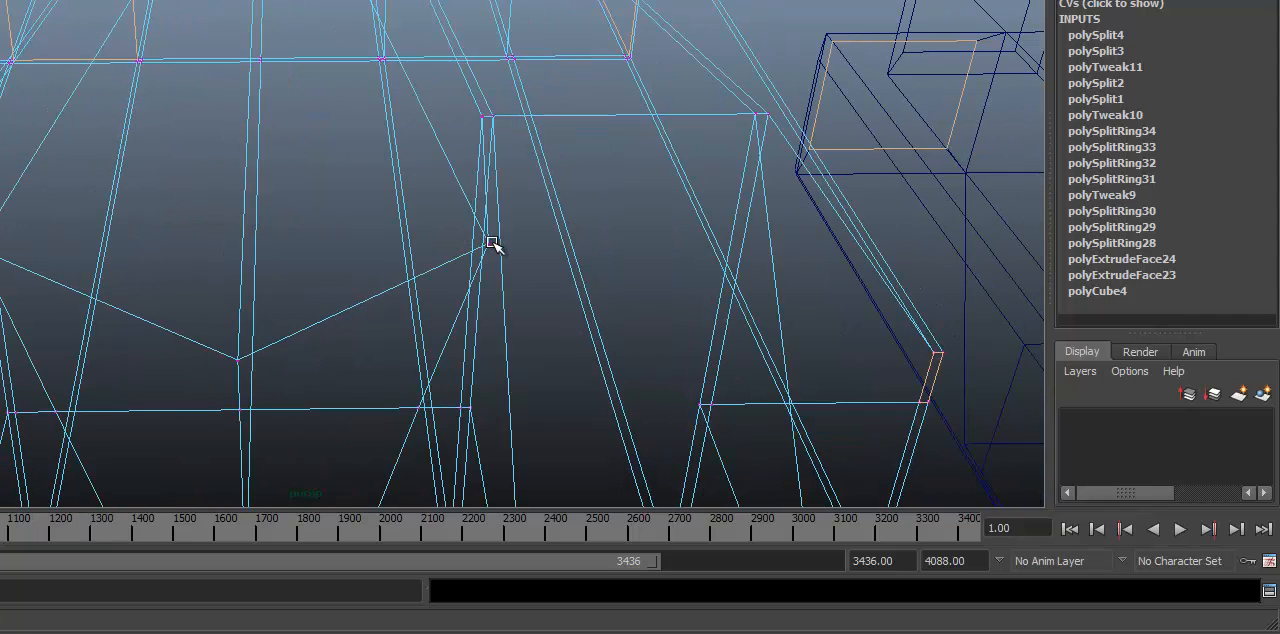
left_click(494, 245, "shift")
right_click_drag(440, 243, 377, 226, "alt")
left_click_drag(377, 226, 373, 235, "alt")
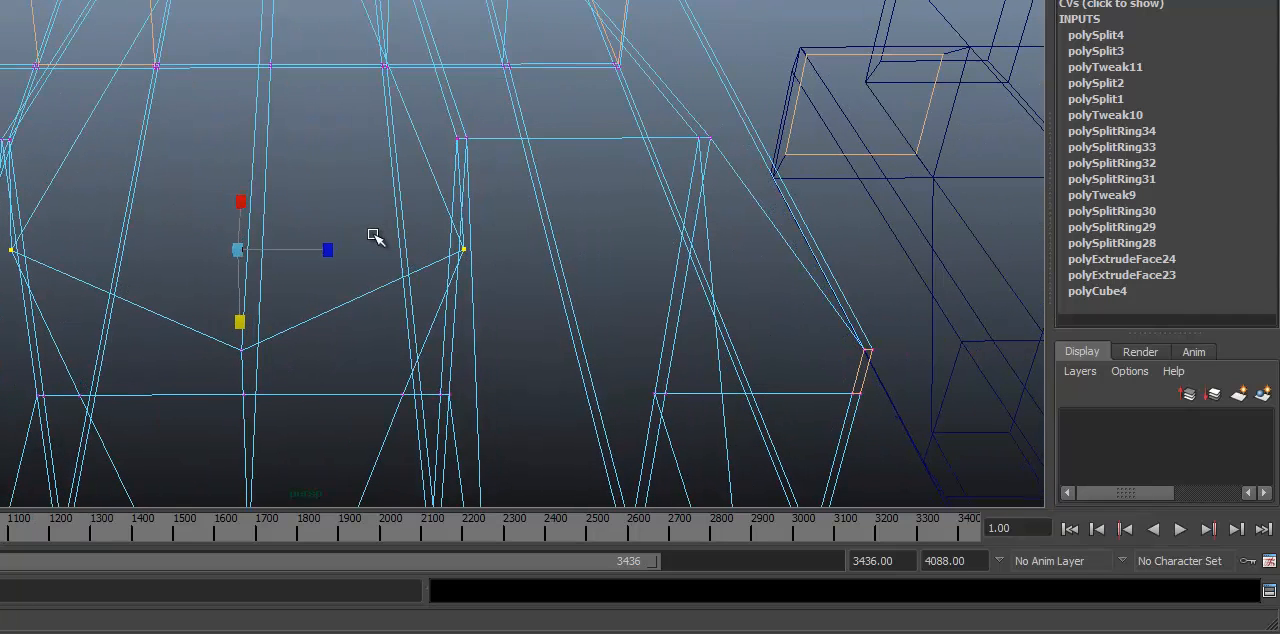
key("1")
key("3")
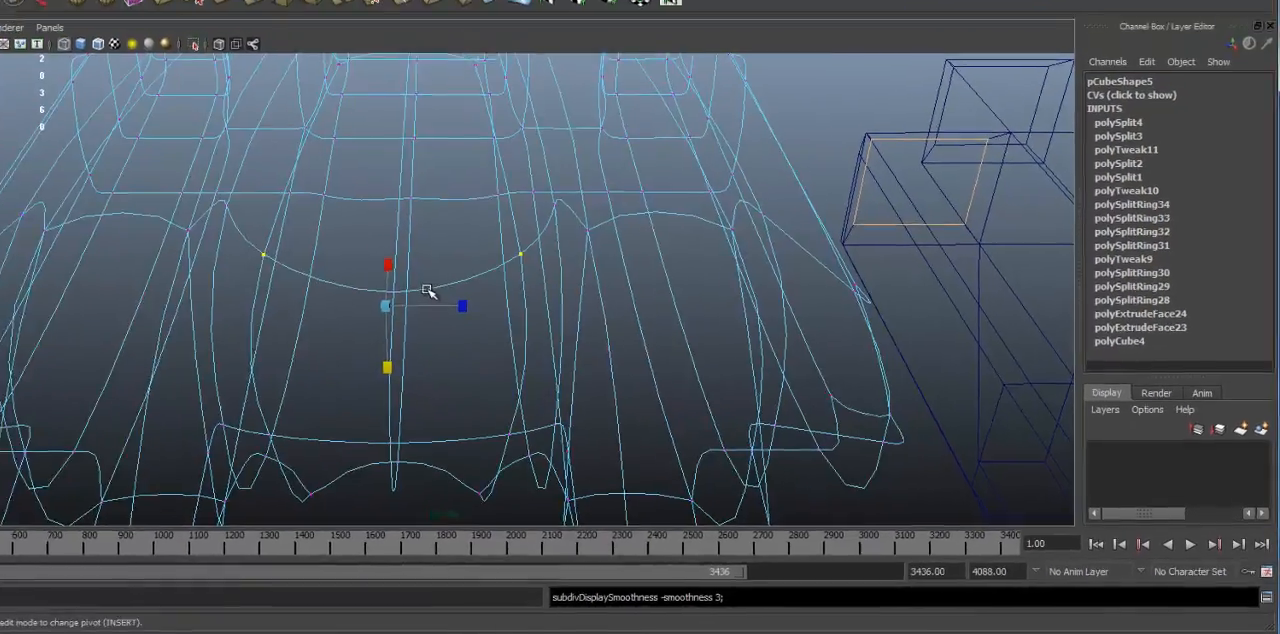
key("1")
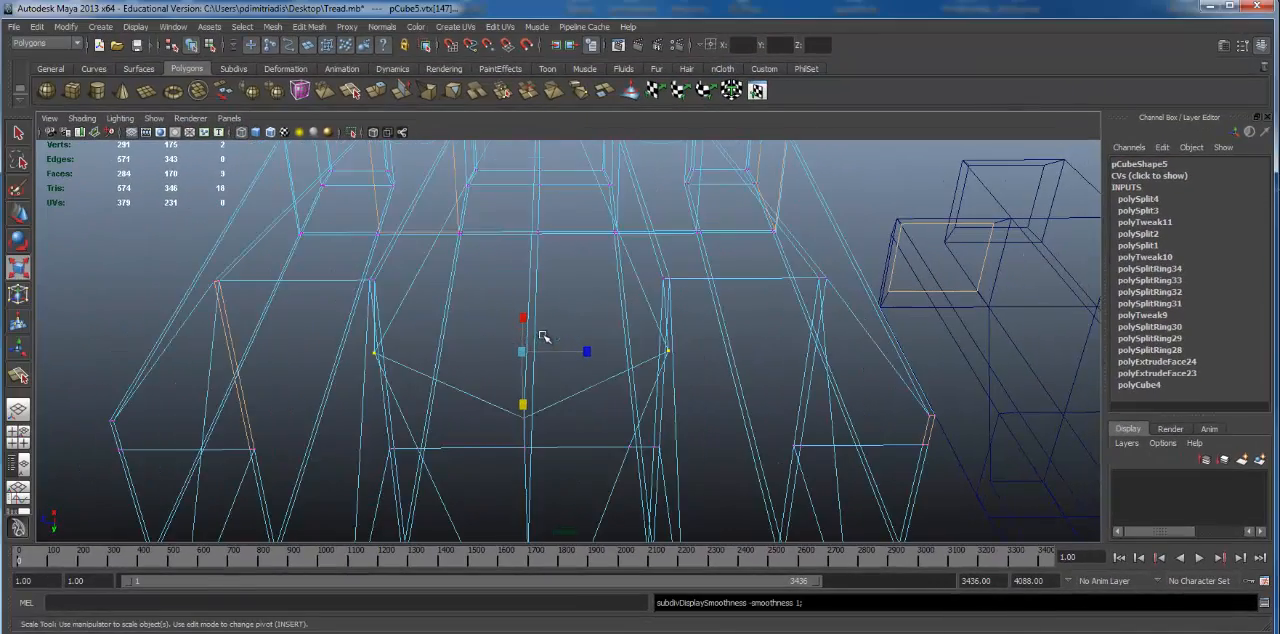
right_click_drag(541, 336, 365, 328, "alt")
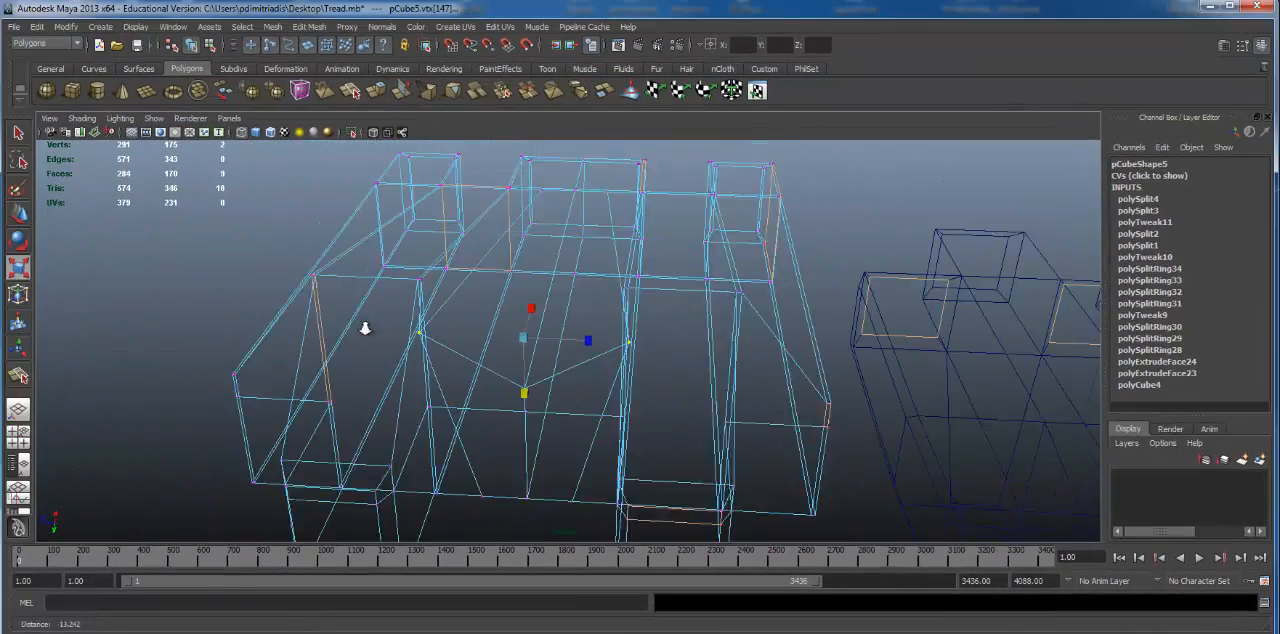
Step: Compare the valley's shape in the shaded block mesh and the smoothed preview
key("5")
left_click(255, 302)
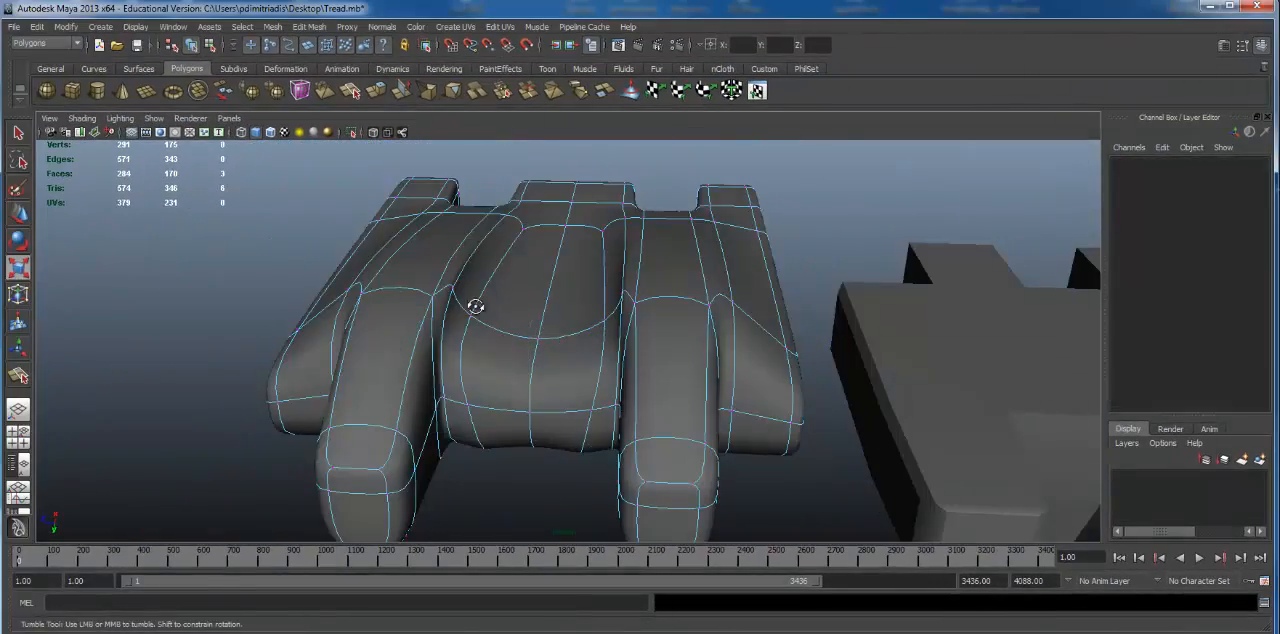
left_click_drag(475, 305, 481, 310, "alt")
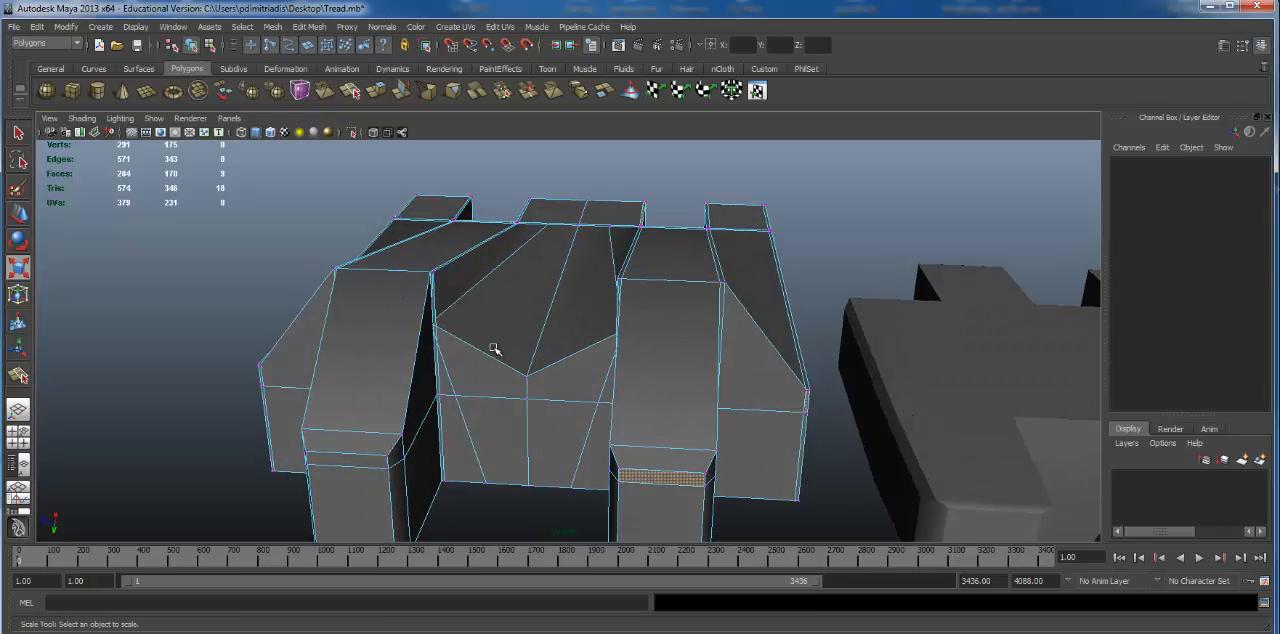
left_click_drag(485, 349, 576, 342, "alt")
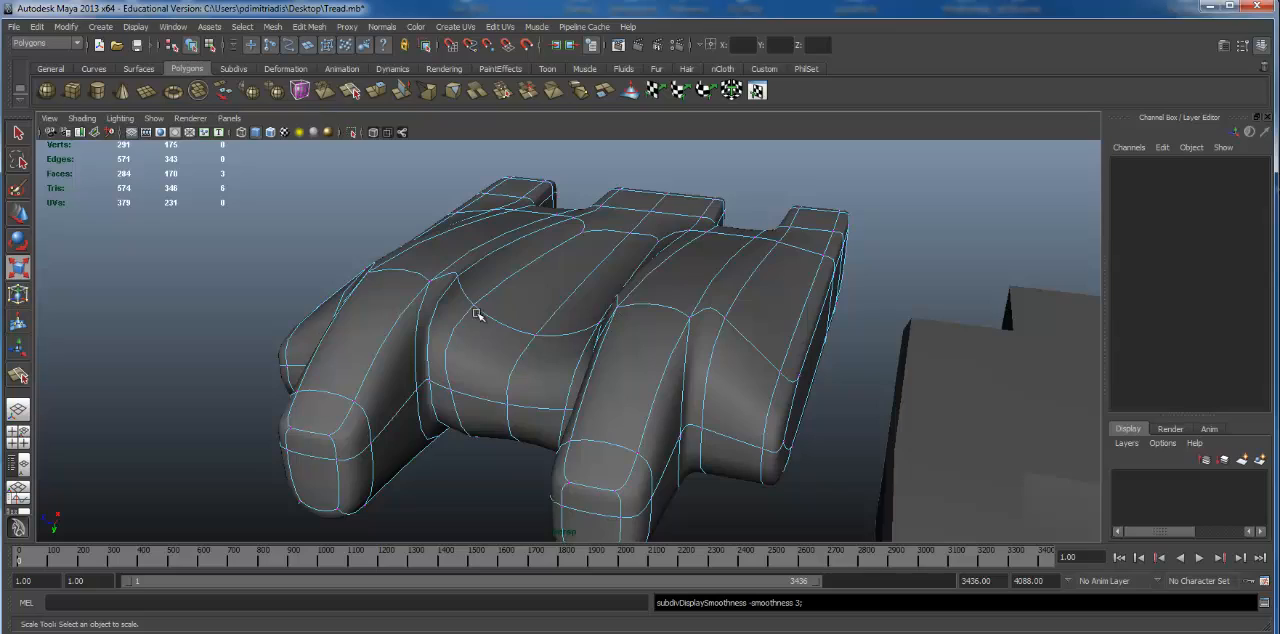
left_click_drag(506, 312, 586, 266, "alt")
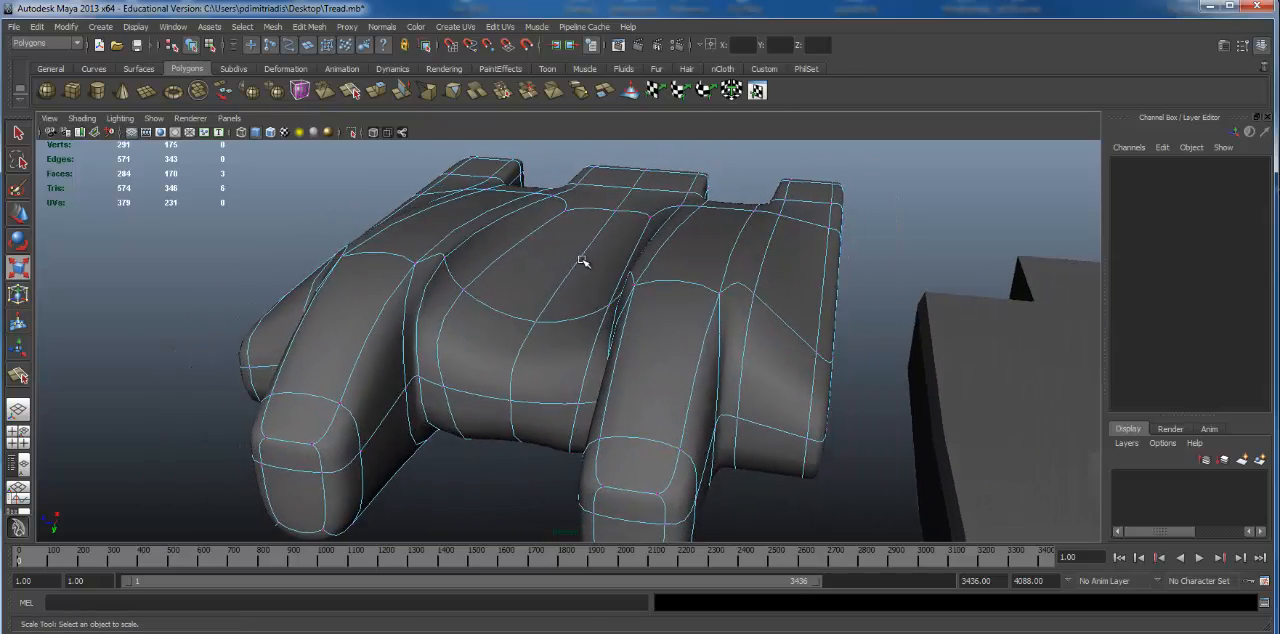
key("1")
Step: Try moving two of the horizontal cut's vertices on the valley's front face in the smoothed preview, and undo the move
left_click_drag(426, 316, 281, 362, "alt")
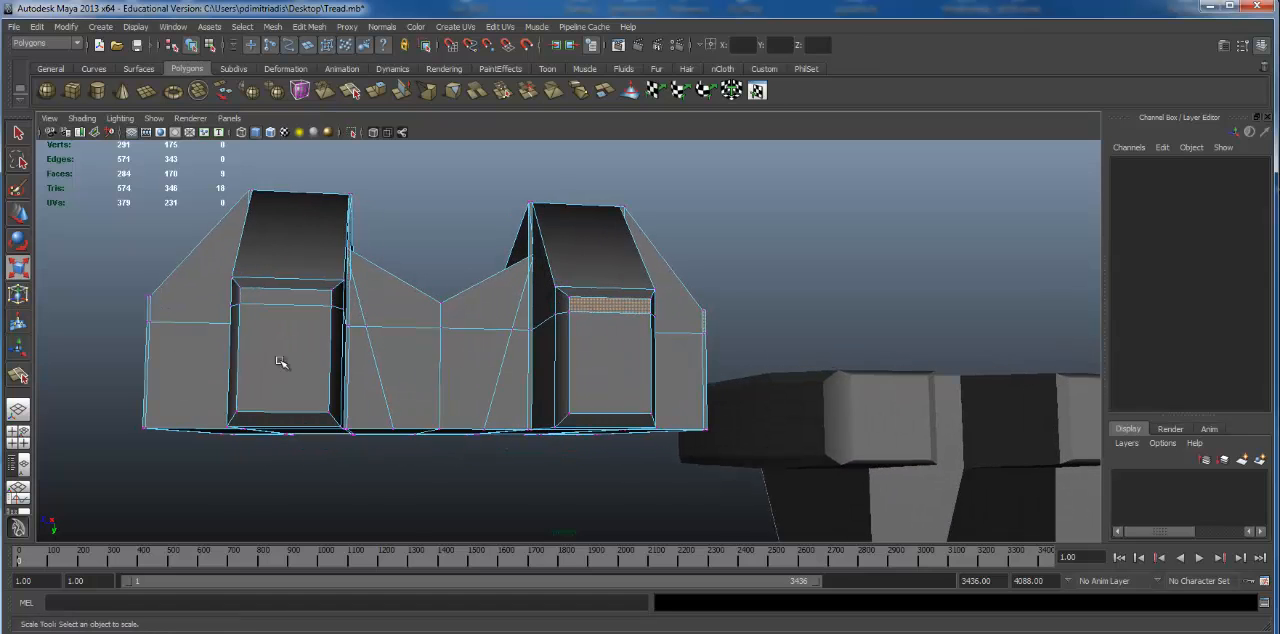
left_click_drag(358, 340, 400, 370, "alt")
left_click_drag(560, 344, 408, 336, "alt")
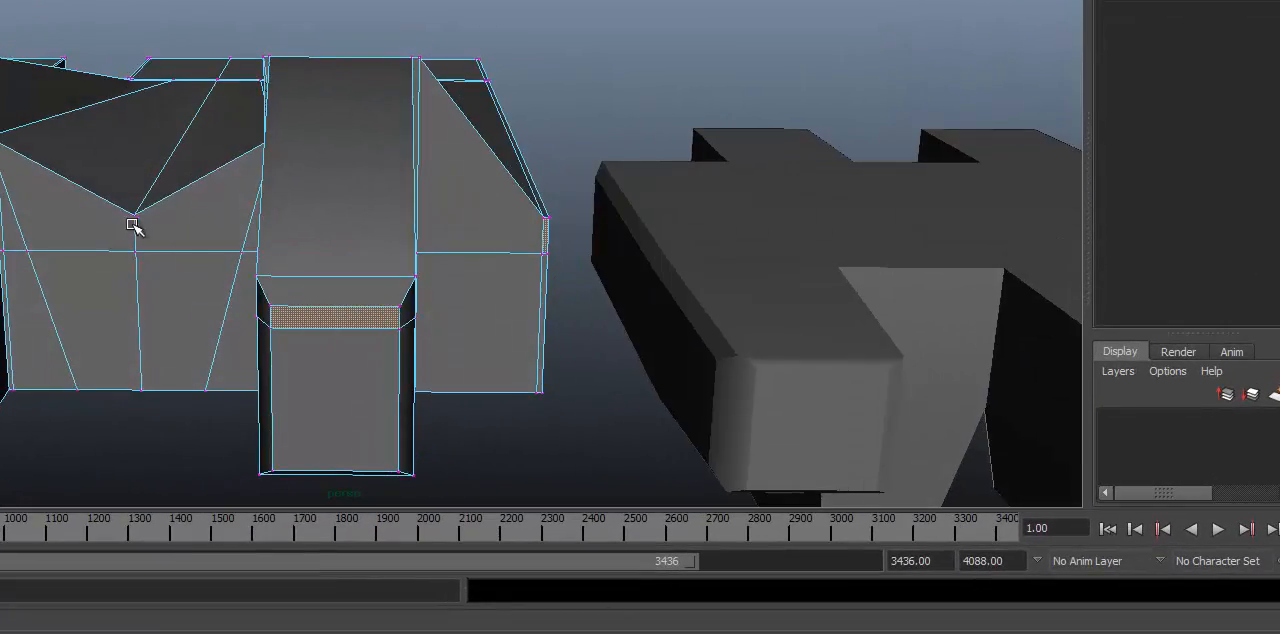
left_click_drag(133, 225, 341, 153, "alt")
left_click(203, 184)
key("3")
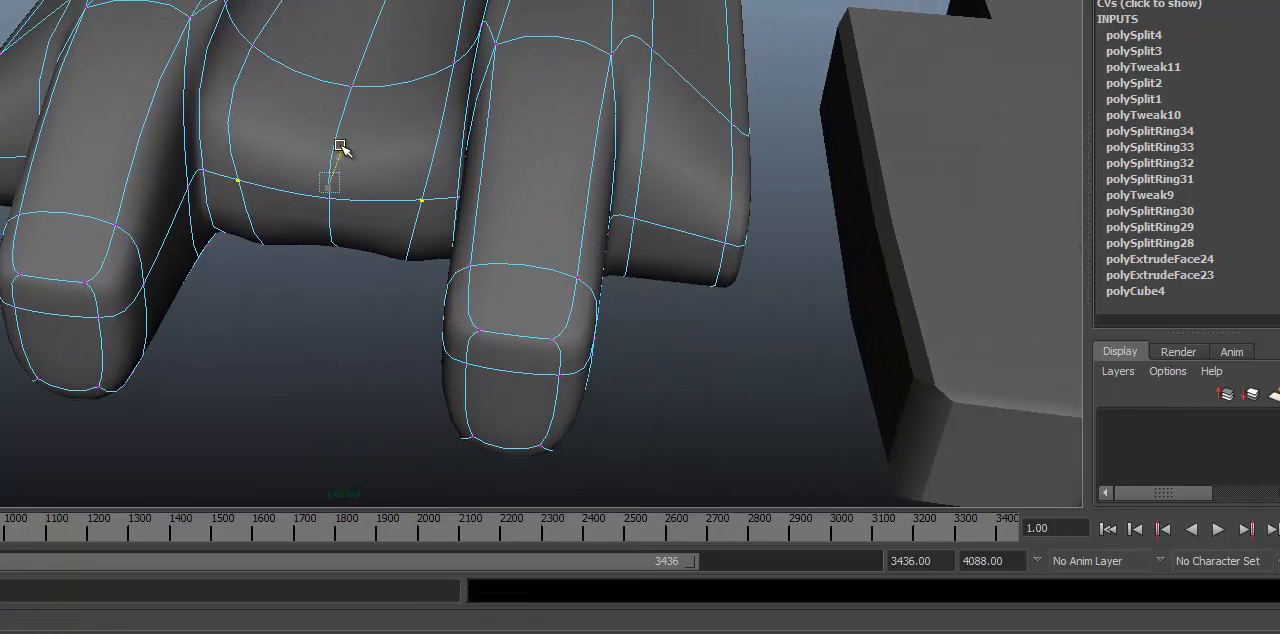
key("ctrl+z")
Step: Examine the smoothed link from several sides and beside the other tread pieces, returning to object selection
right_click_drag(628, 194, 443, 200, "alt")
left_click_drag(443, 200, 646, 257, "alt")
right_click_drag(646, 257, 767, 250, "alt")
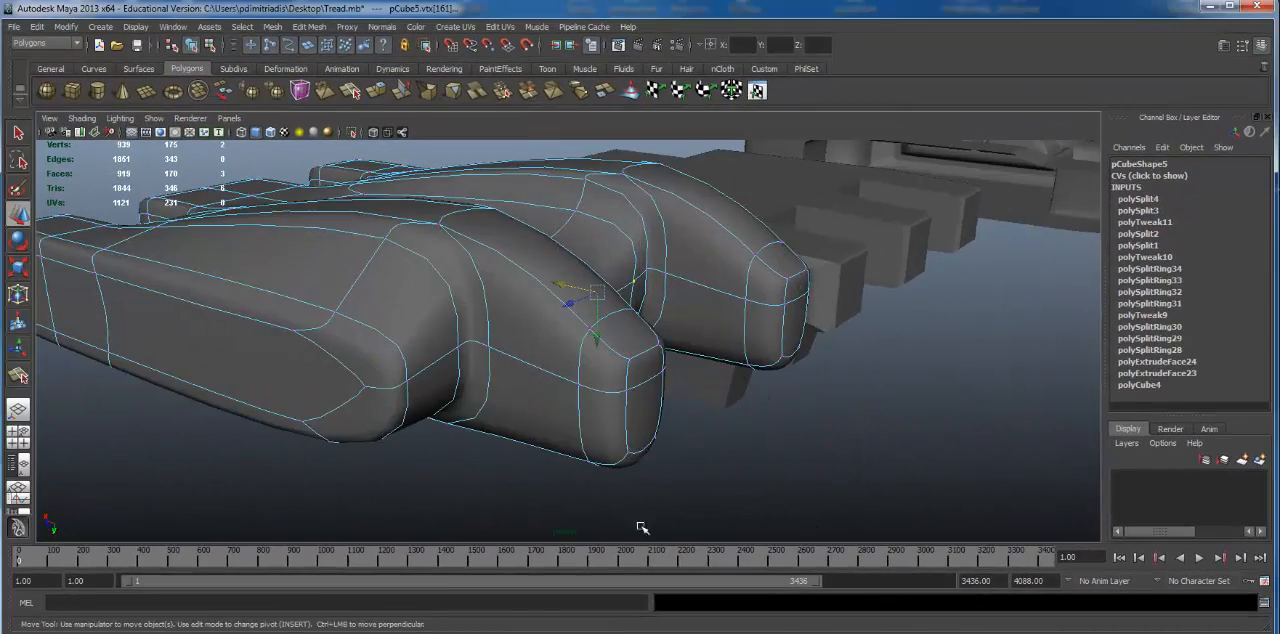
left_click_drag(748, 277, 557, 277, "alt")
right_click_drag(557, 277, 349, 303, "alt")
left_click_drag(349, 303, 487, 268, "alt")
middle_click_drag(487, 268, 495, 283, "alt")
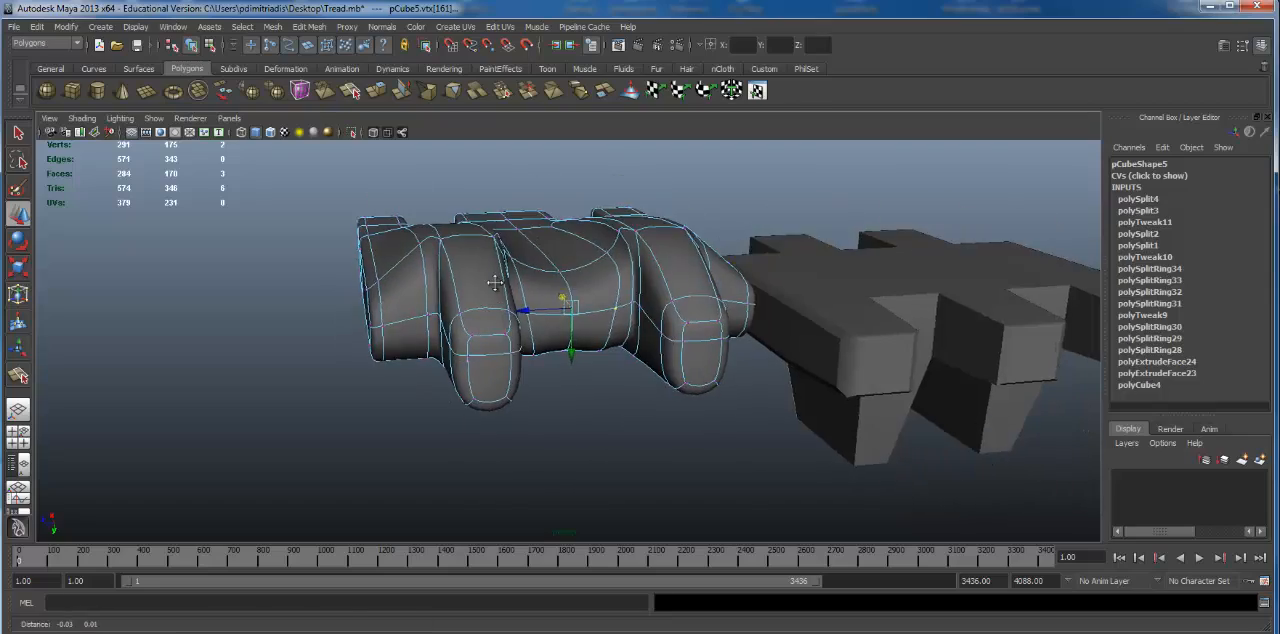
left_click(849, 299)
mouse_move(777, 331)
left_mouse_down("alt")
mouse_move(817, 336)
mouse_move(734, 403)
mouse_move(763, 399)
mouse_move(633, 407)
left_mouse_up("alt")
left_click_drag(570, 365, 654, 346, "alt")
right_click_drag(654, 346, 430, 335, "alt")
middle_click_drag(430, 335, 559, 391, "alt")
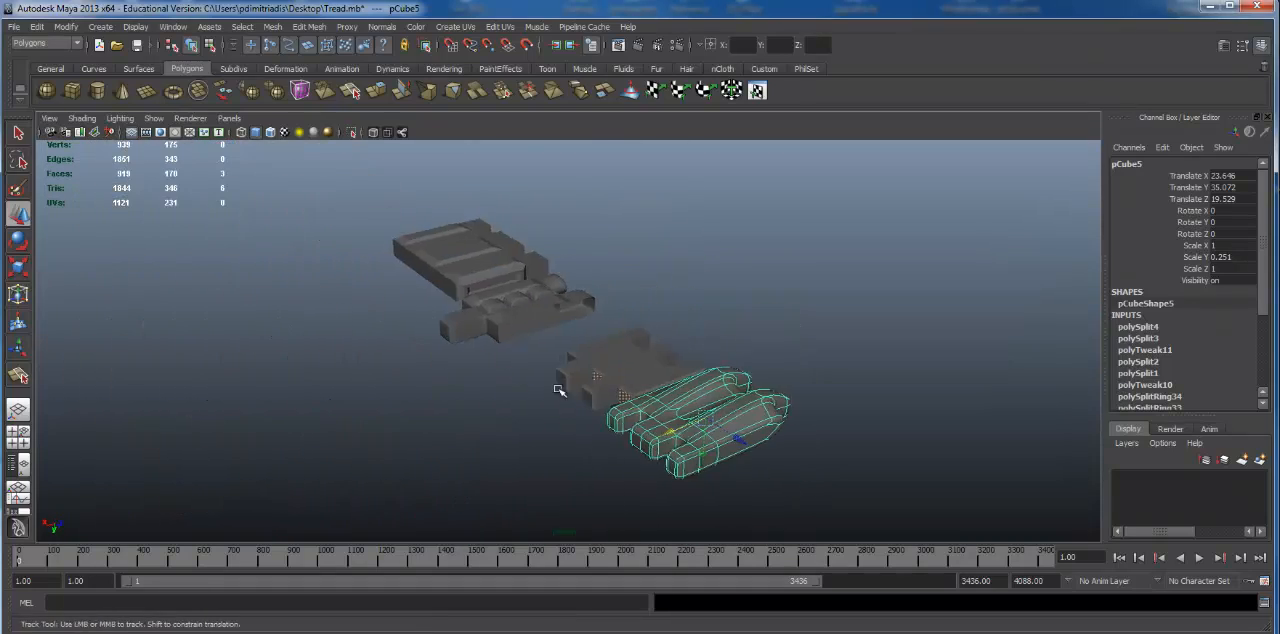
Step: Duplicate the smoothed tread link and move the copy along X to 32.437 so its fingers interlock with the original link
left_click(758, 294)
left_click_drag(758, 294, 522, 262, "alt")
left_click(538, 383)
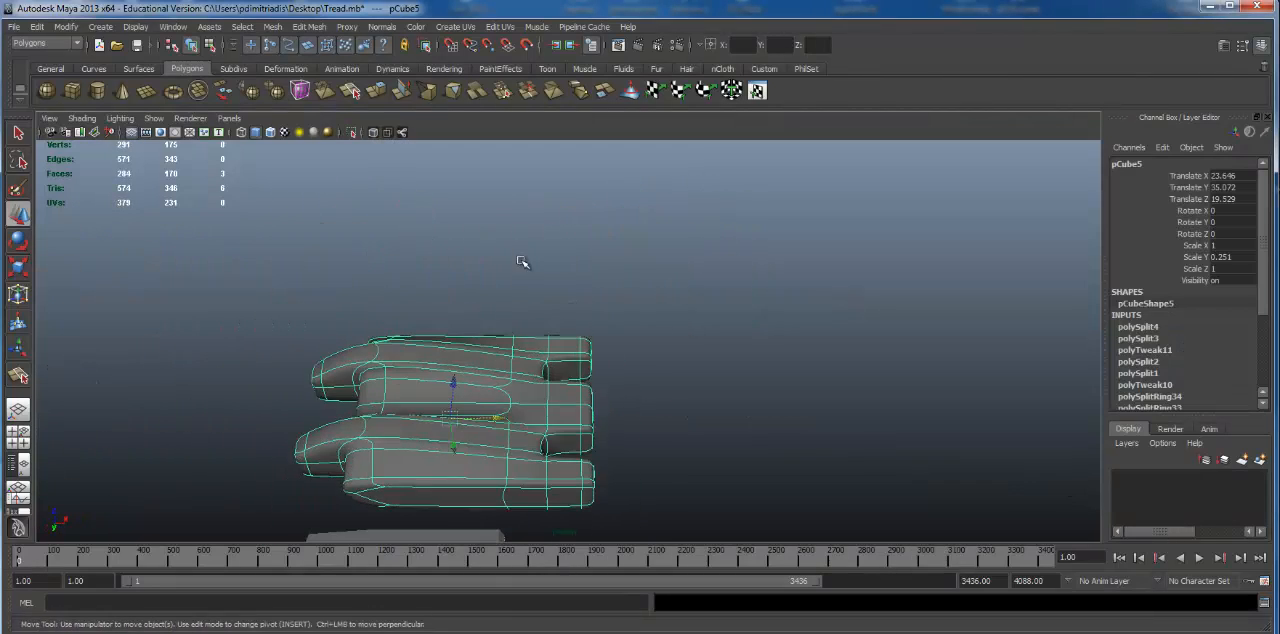
middle_click_drag(558, 333, 541, 312, "alt")
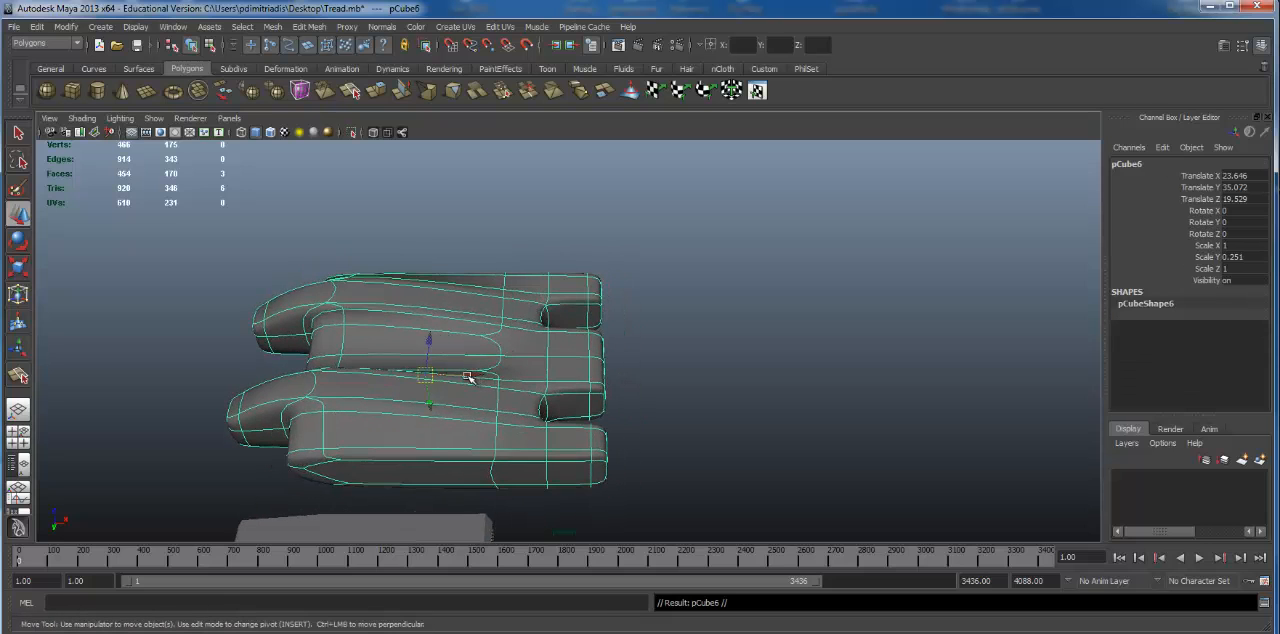
middle_click_drag(718, 369, 789, 363)
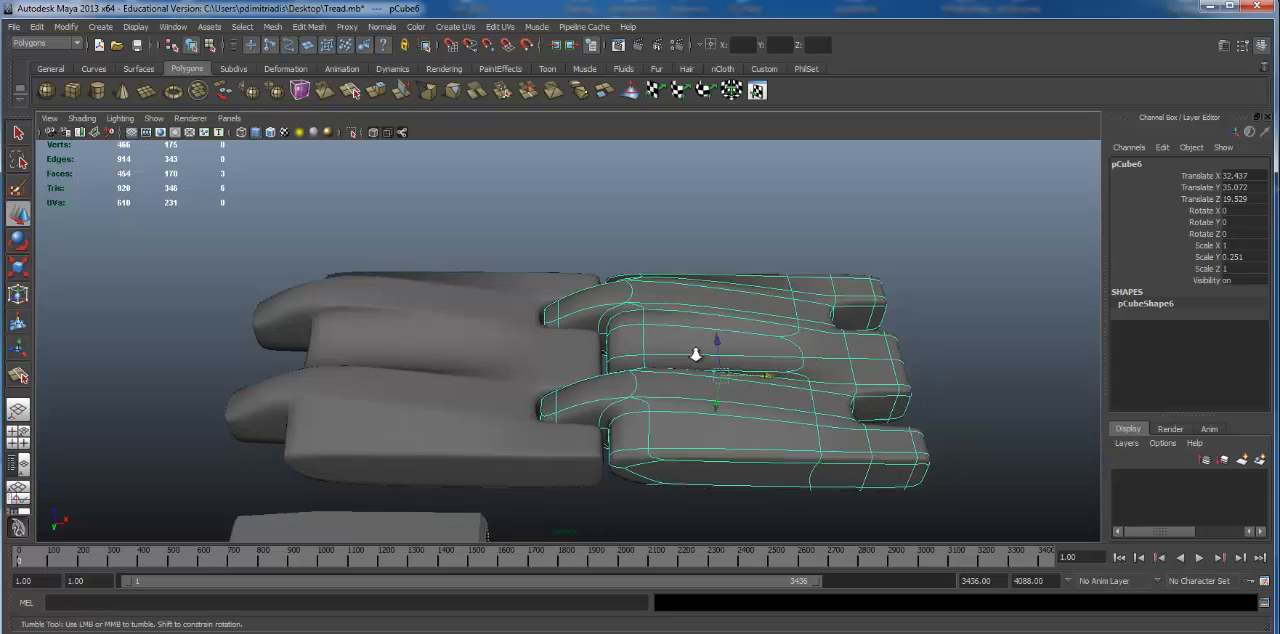
Step: Examine the two interlocking smoothed links from above and the side, and compare them with the other tread pieces
left_click_drag(697, 349, 818, 392, "alt")
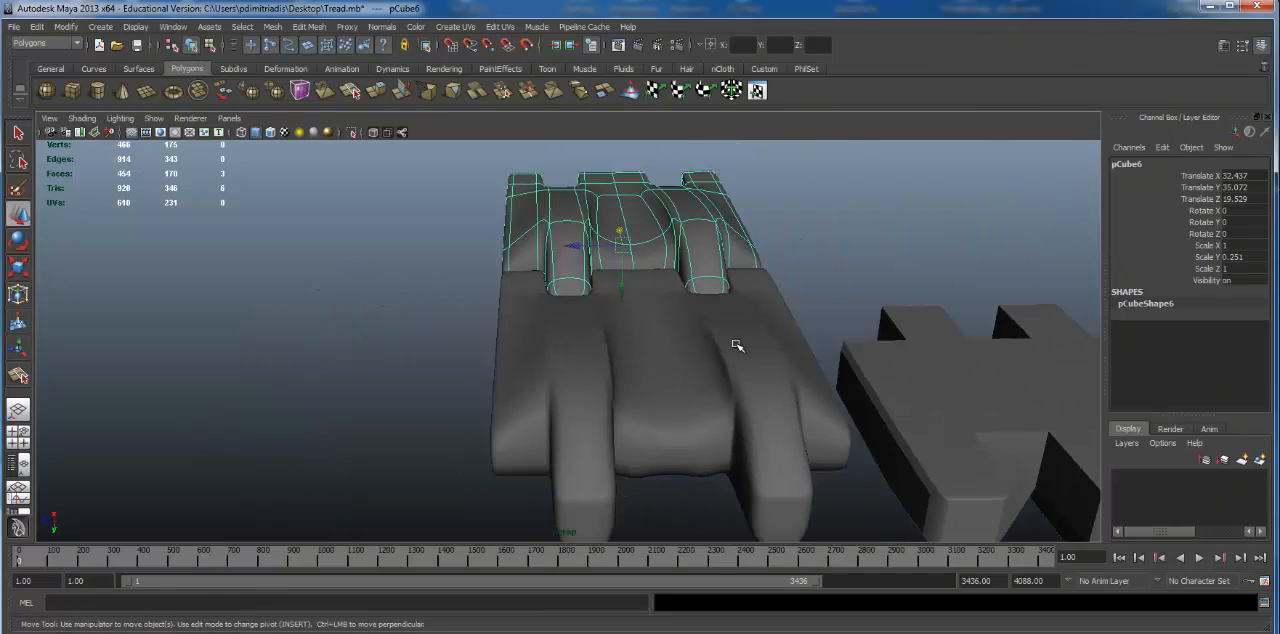
left_click_drag(737, 345, 638, 310, "alt")
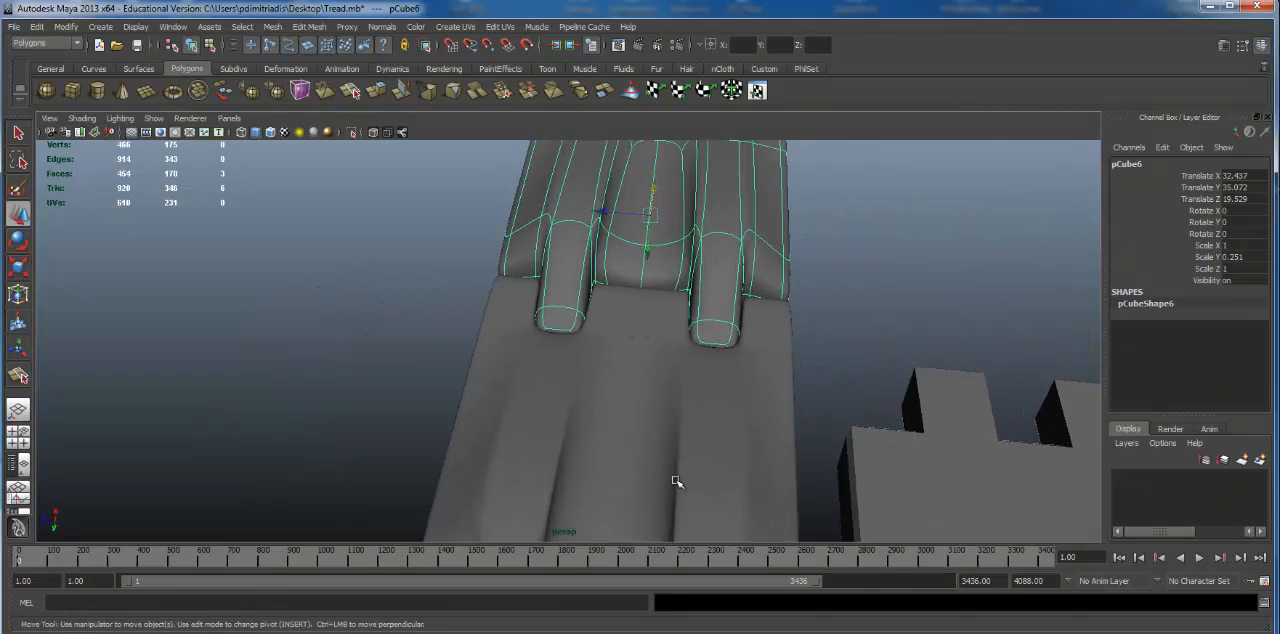
left_click_drag(677, 482, 612, 260, "alt")
left_click_drag(532, 433, 592, 323, "alt")
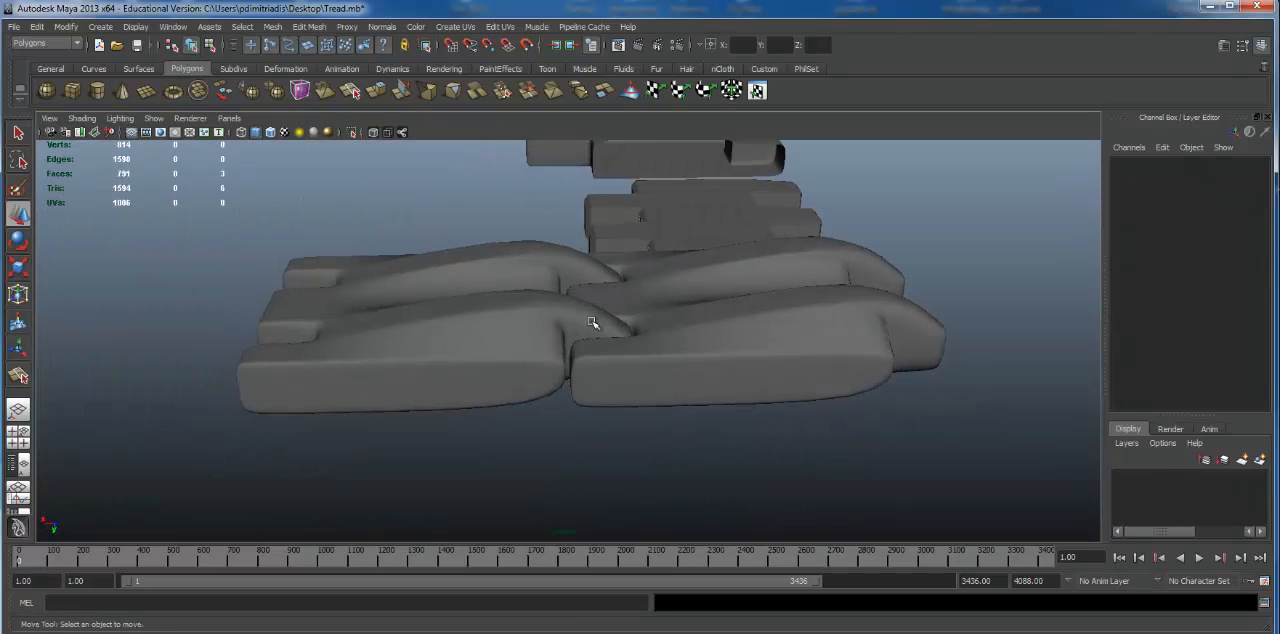
scroll(590, 337, "down", 4)
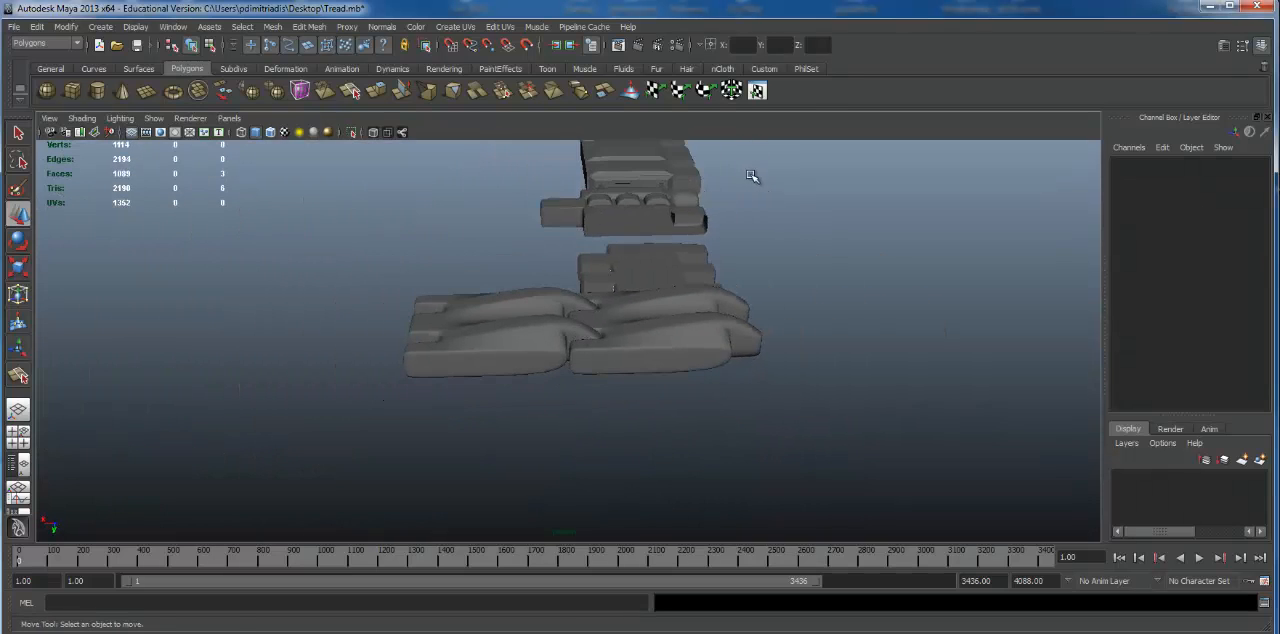
left_click_drag(754, 177, 557, 371, "alt")
right_click_drag(557, 371, 727, 350, "alt")
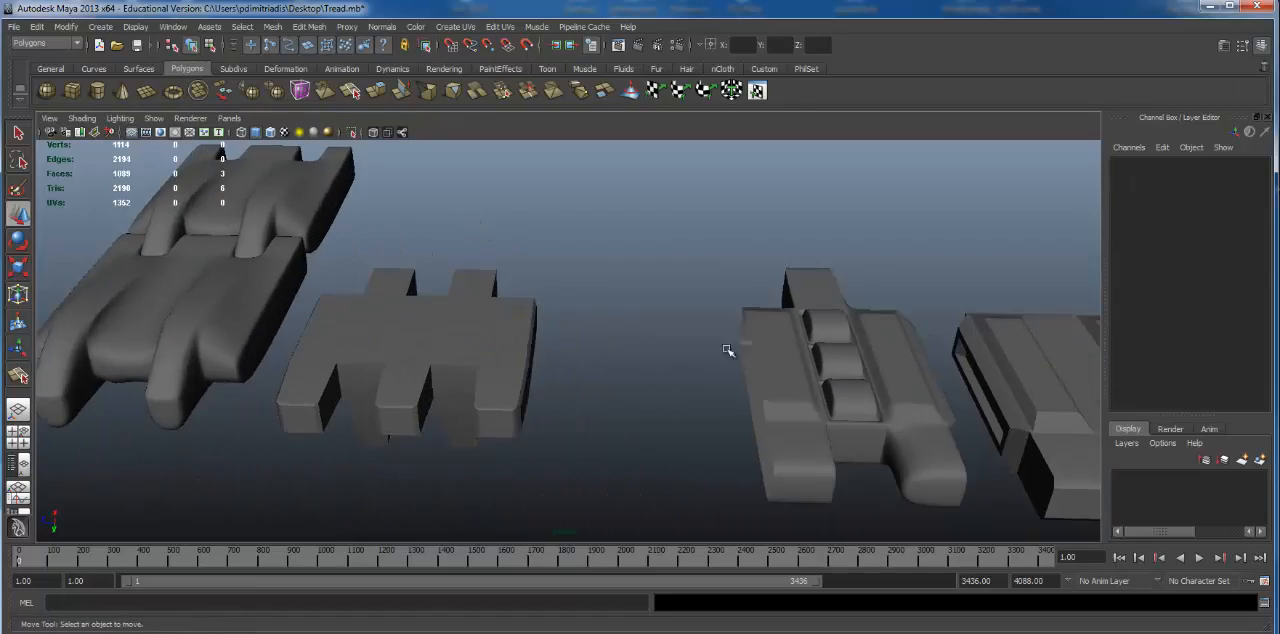
Step: Duplicate the half tread piece with the three rounded bumps and move the copy along Z to 5.14
left_click(865, 346)
middle_click_drag(865, 346, 727, 321, "alt")
left_click_drag(727, 321, 780, 345, "alt")
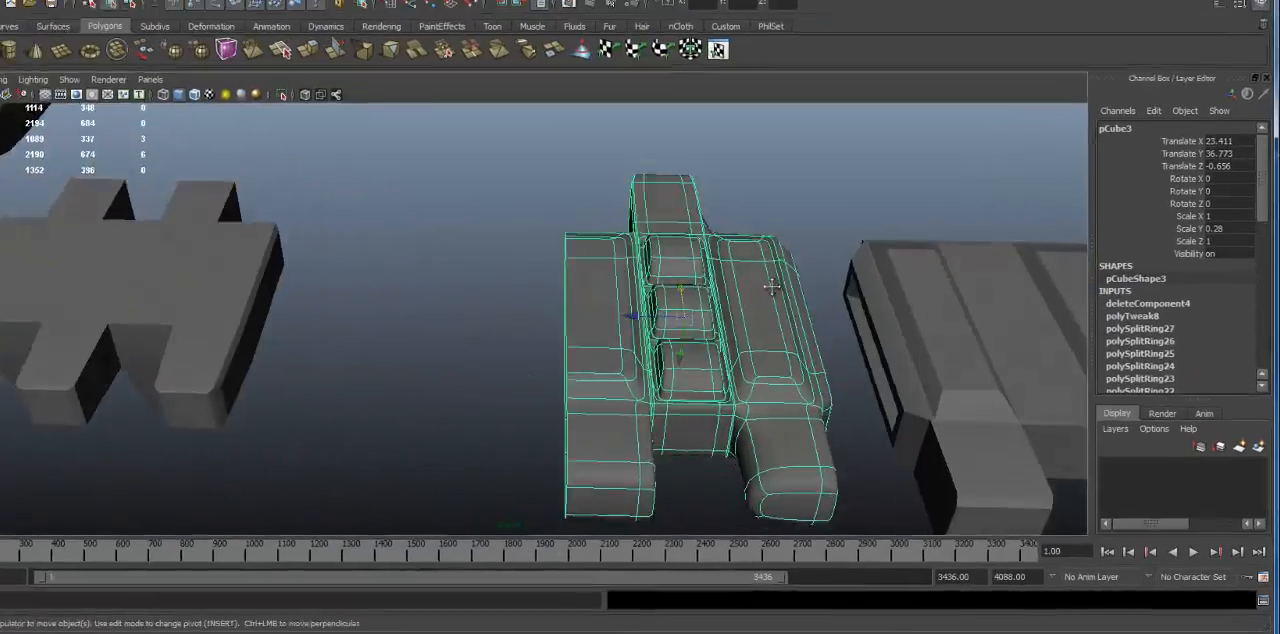
middle_click_drag(780, 345, 730, 283, "alt")
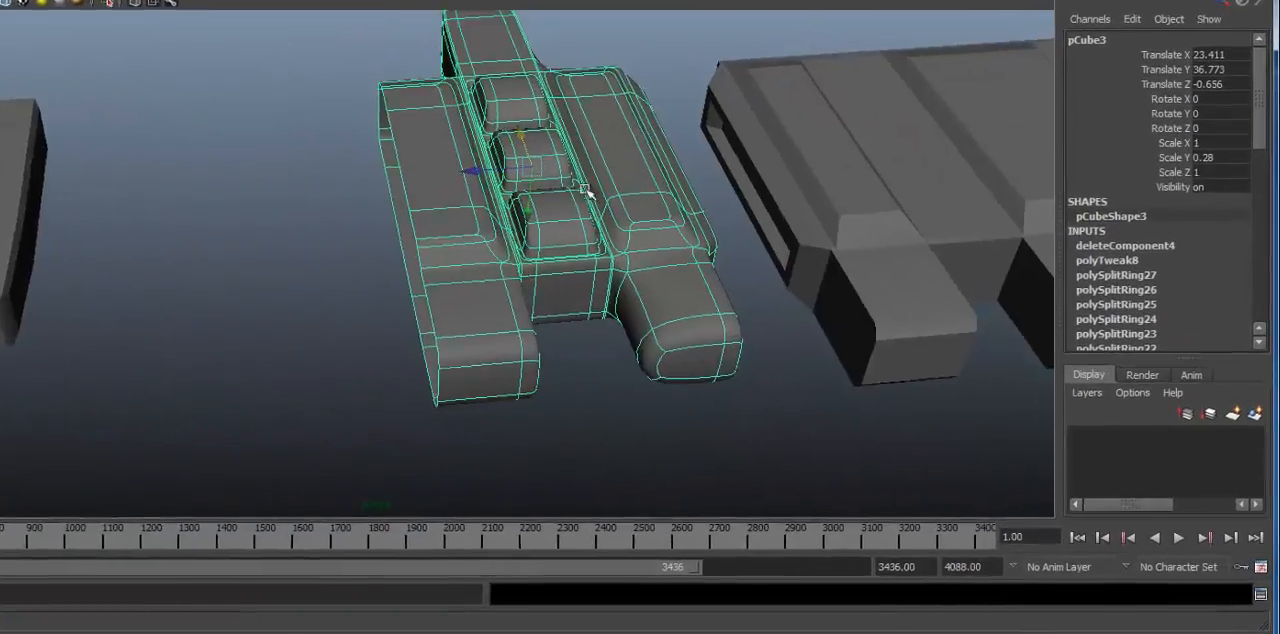
key("ctrl+d")
left_click_drag(364, 147, 76, 155)
left_click_drag(76, 155, 165, 185, "alt")
Step: Mirror the duplicated half by setting its Scale Z to -1
key("r")
left_click_drag(80, 164, 919, 134)
key("ctrl+z")
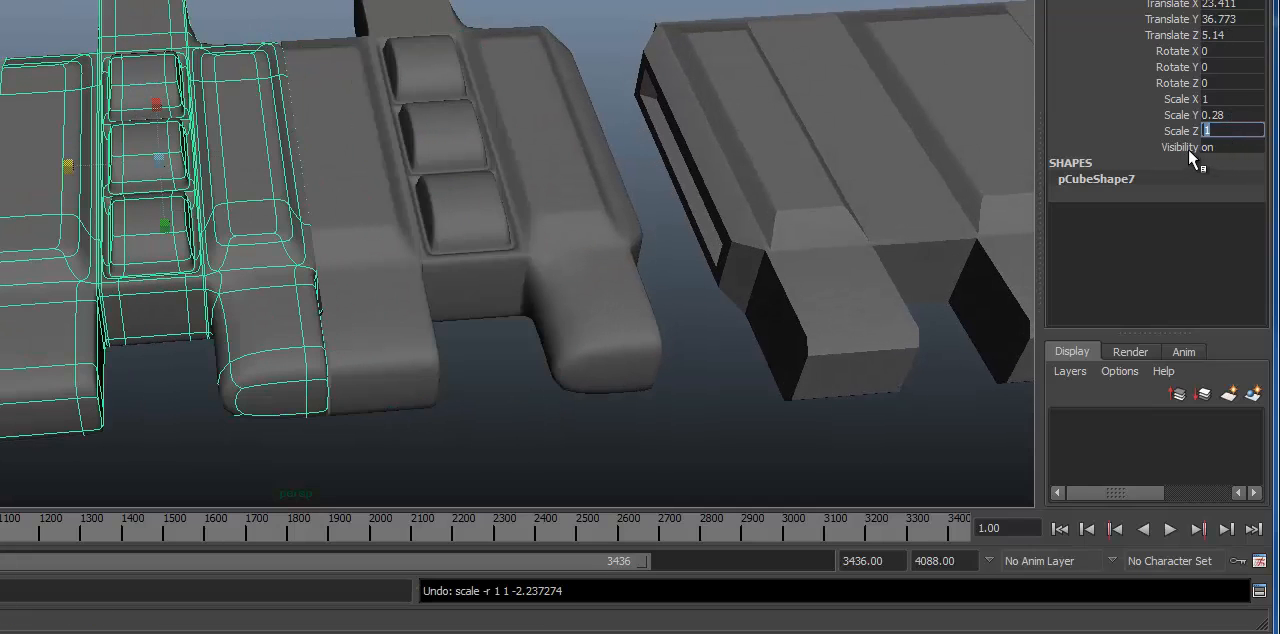
key("Return")
middle_click_drag(89, 236, 97, 224, "alt")
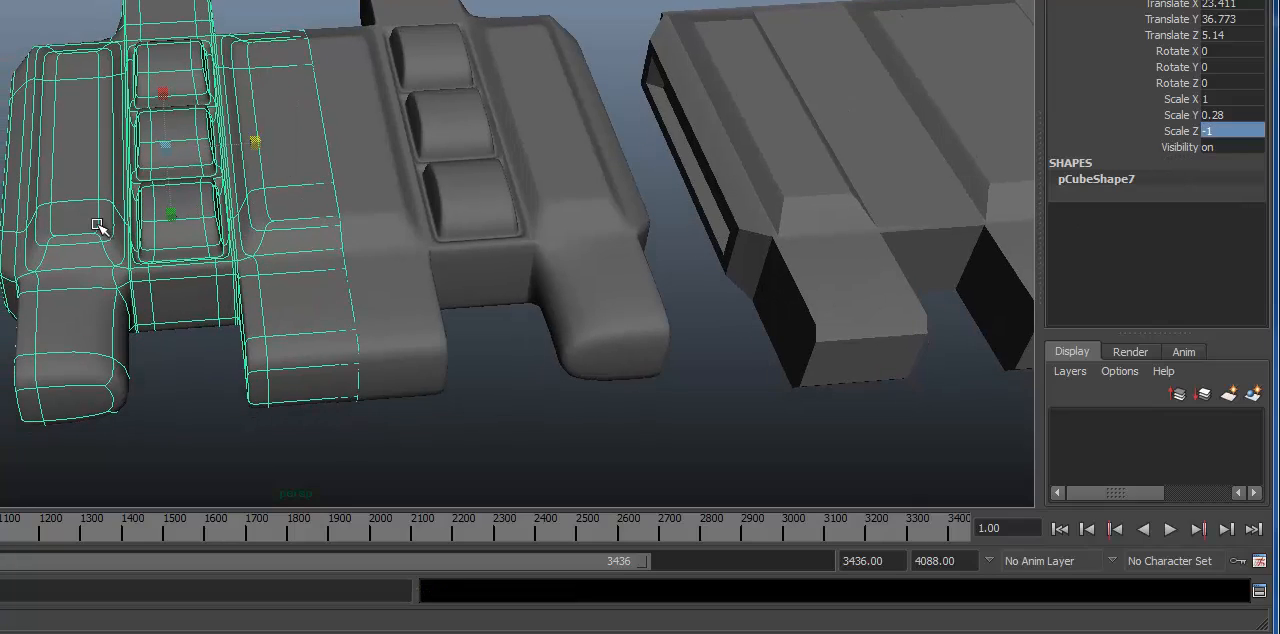
Step: Move the mirrored half along Z until its open edge meets the original half, forming a full bumped tread link
right_click_drag(592, 228, 237, 206, "alt")
left_click(440, 178, "shift")
left_click_drag(237, 206, 377, 386, "alt")
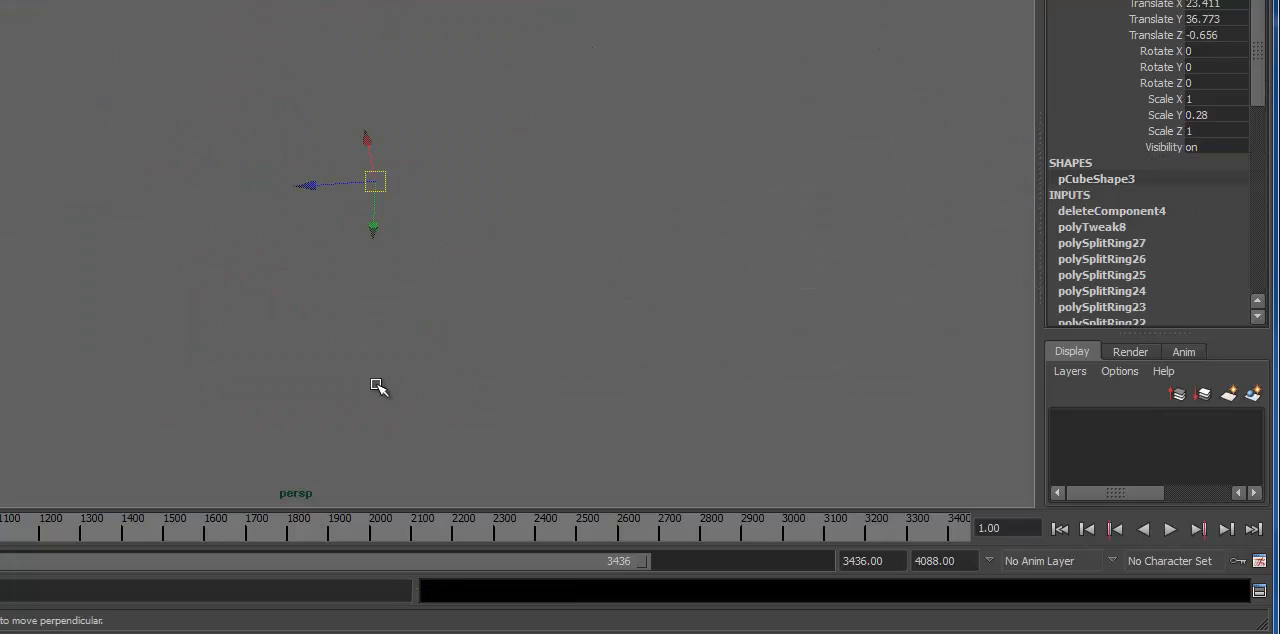
right_click_drag(316, 376, 699, 361, "alt")
left_click(457, 410)
left_click_drag(464, 368, 486, 349, "alt")
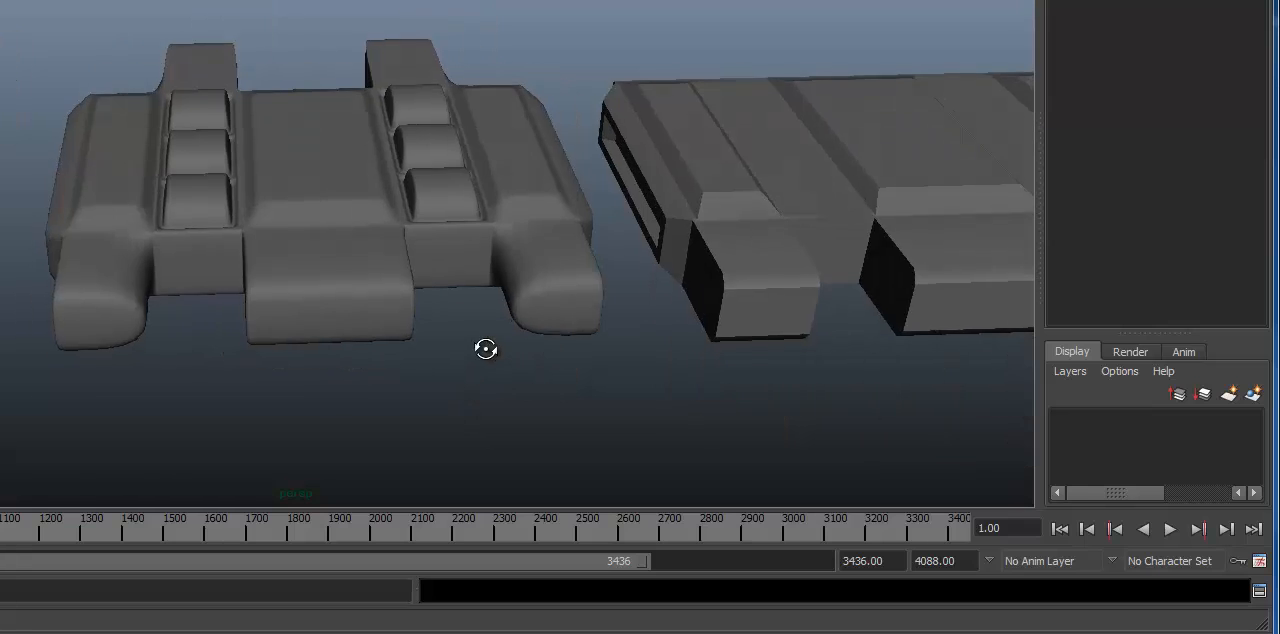
left_click_drag(483, 214, 355, 197, "alt")
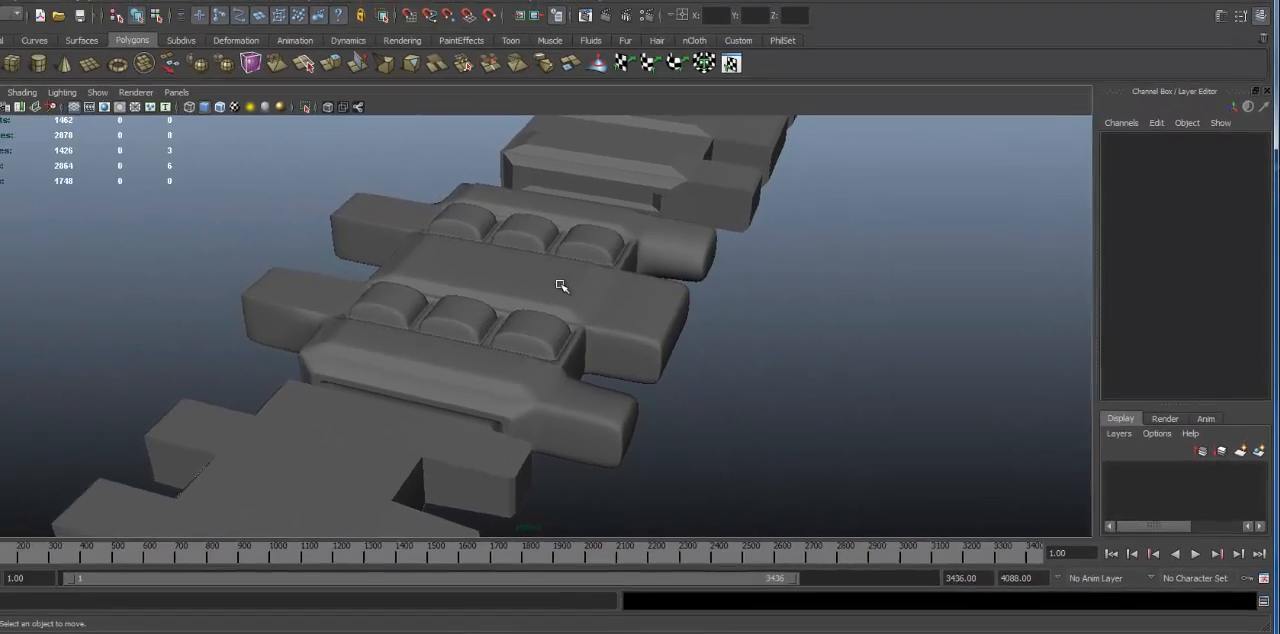
right_click_drag(325, 173, 329, 190, "alt")
left_click_drag(329, 190, 259, 219, "alt")
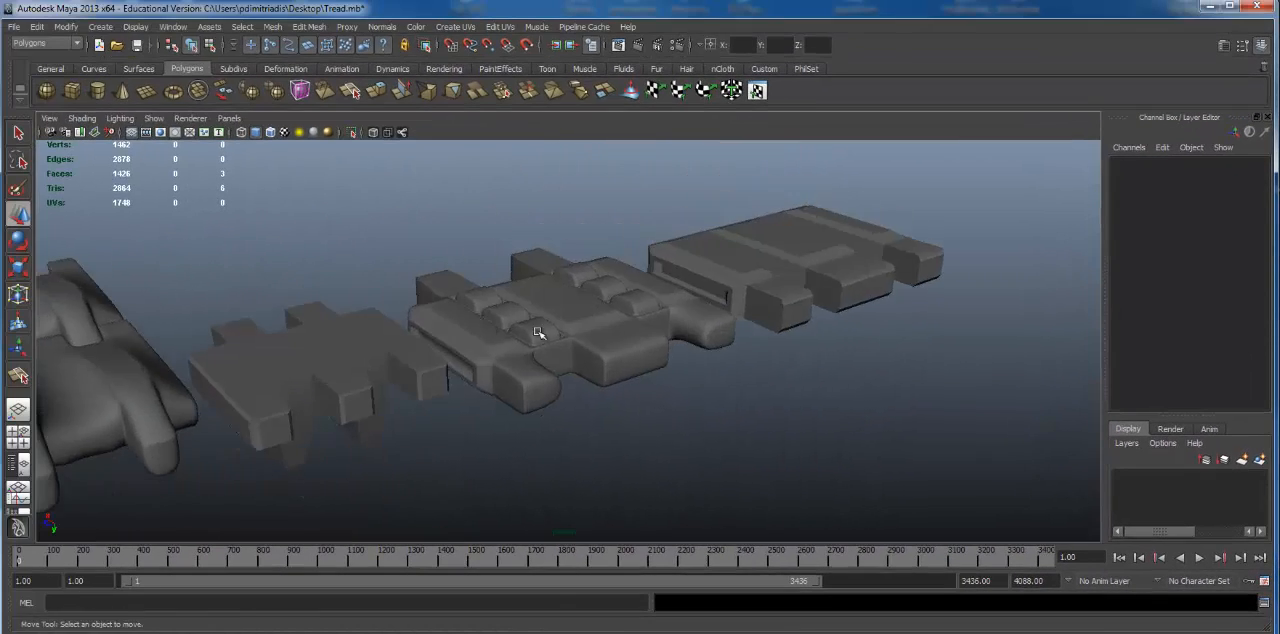
Step: Delete the duplicated copy of the smoothed tread link, keeping the original
right_click_drag(538, 332, 446, 283, "alt")
middle_click_drag(446, 283, 680, 262, "alt")
right_click_drag(523, 306, 763, 337, "alt")
left_click_drag(763, 337, 703, 274, "alt")
left_click(608, 296)
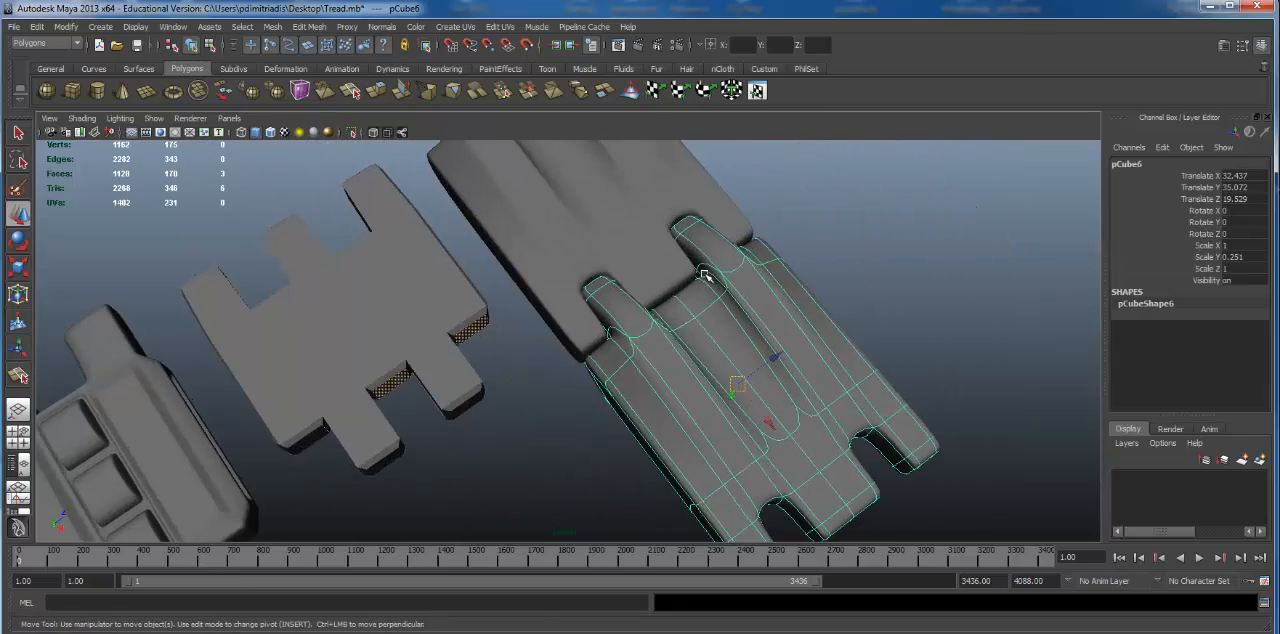
key("Delete")
Step: Select the remaining smoothed tread link and examine its fingers, valley and sides from several angles
left_click(574, 240)
middle_click_drag(574, 240, 598, 342, "alt")
mouse_move(598, 342)
left_mouse_down("alt")
mouse_move(669, 346)
mouse_move(768, 245)
mouse_move(634, 380)
mouse_move(615, 351)
left_mouse_up("alt")
right_click_drag(615, 351, 627, 351, "alt")
left_click_drag(627, 351, 704, 322, "alt")
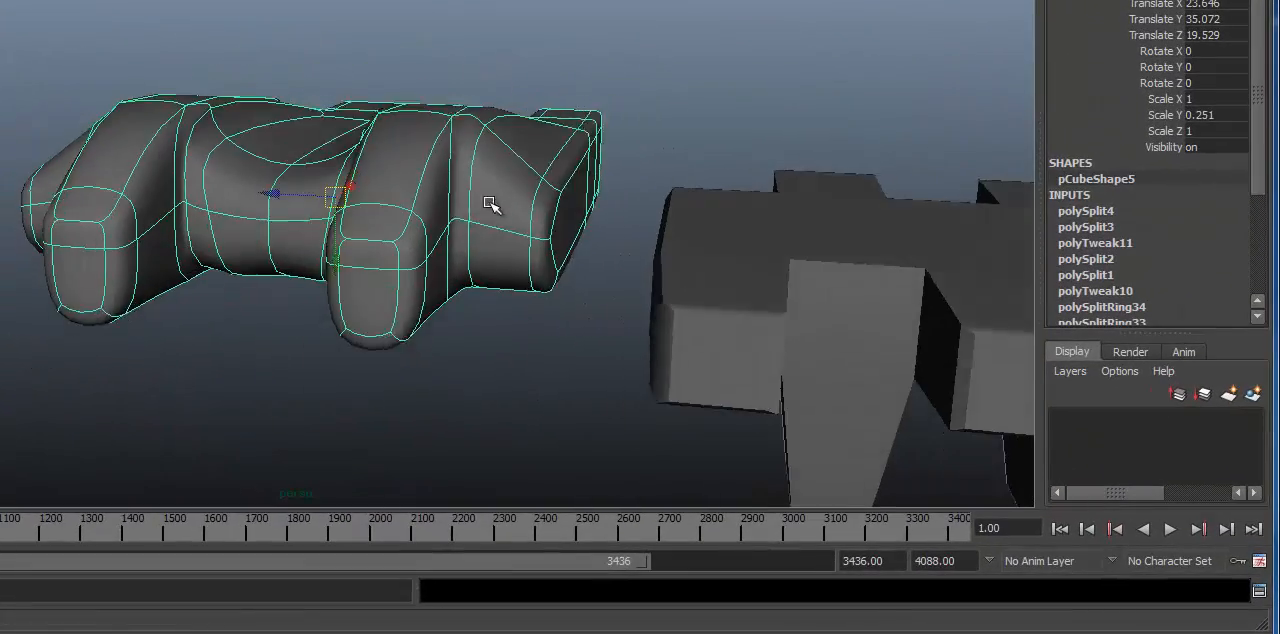
left_click_drag(491, 205, 906, 296, "alt")
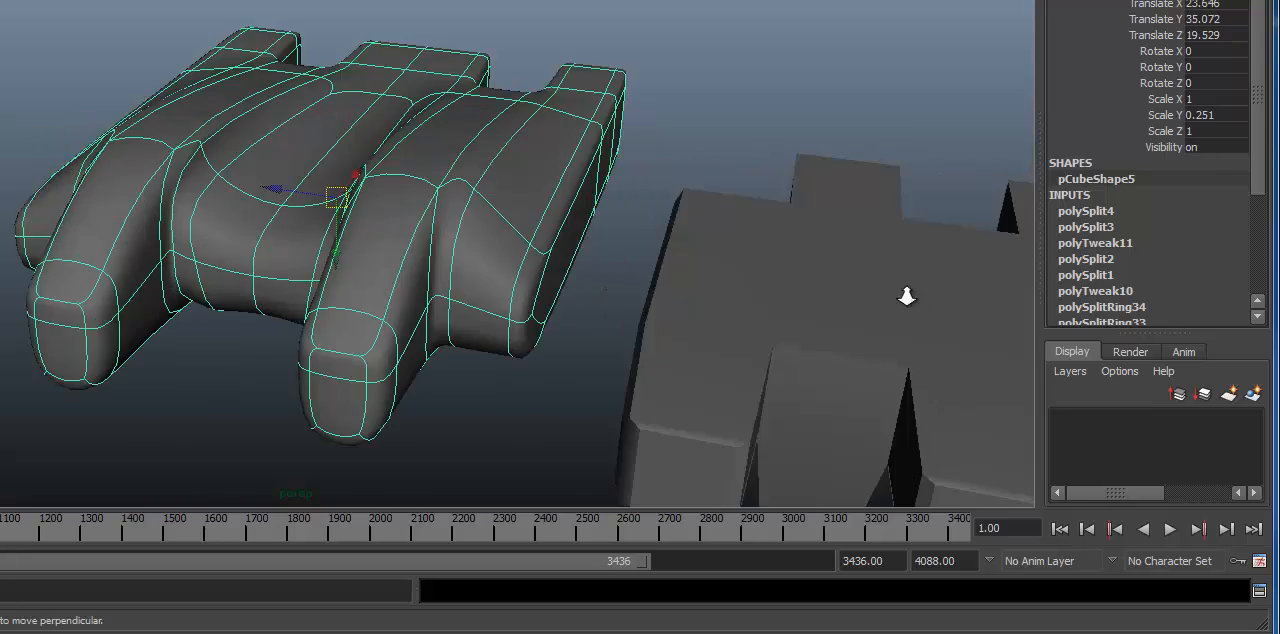
right_click_drag(906, 296, 314, 206, "alt")
left_click_drag(314, 206, 457, 206, "alt")
right_click_drag(457, 206, 690, 436, "alt")
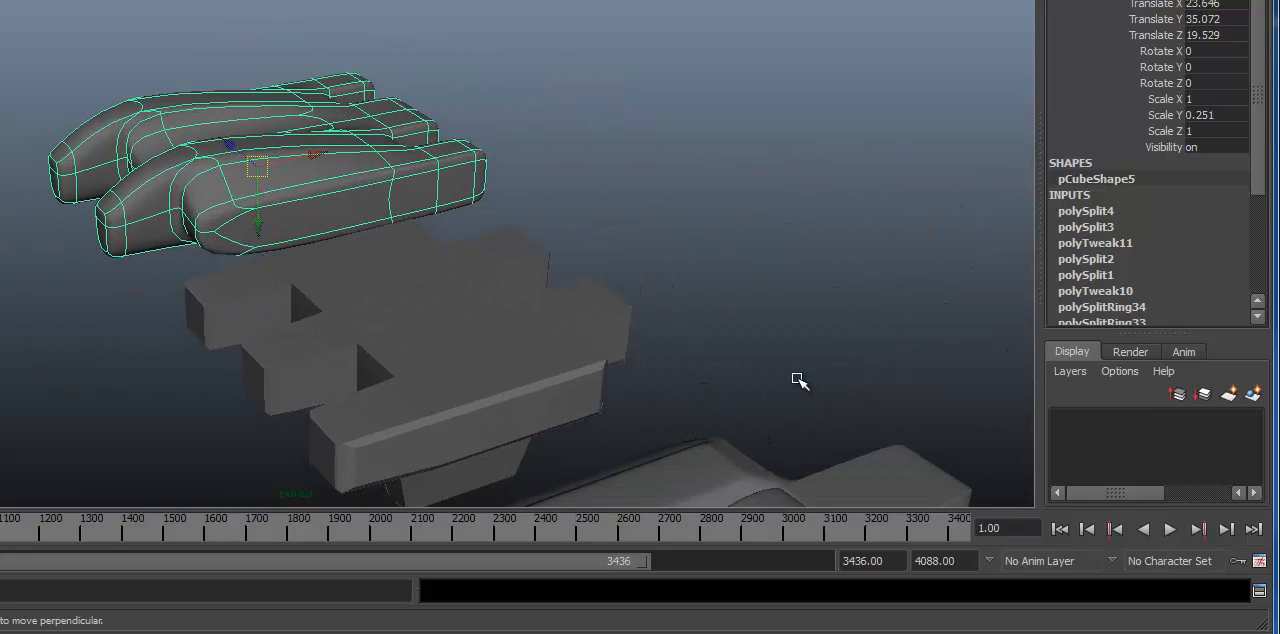
left_click_drag(299, 180, 394, 180, "alt")
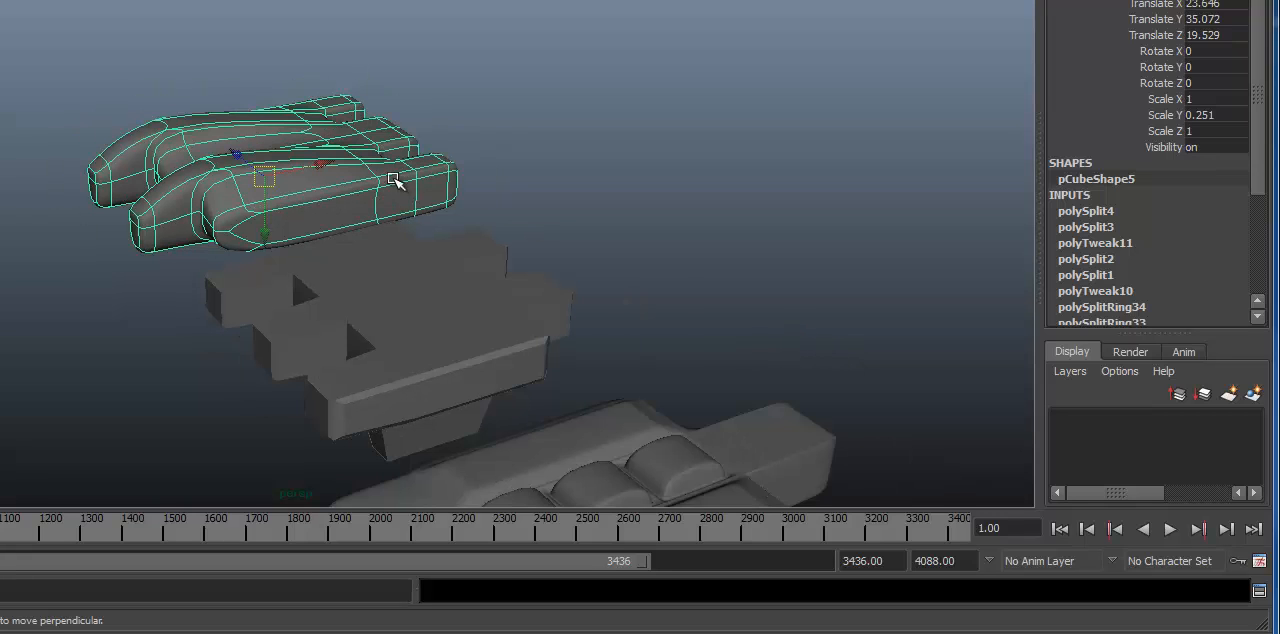